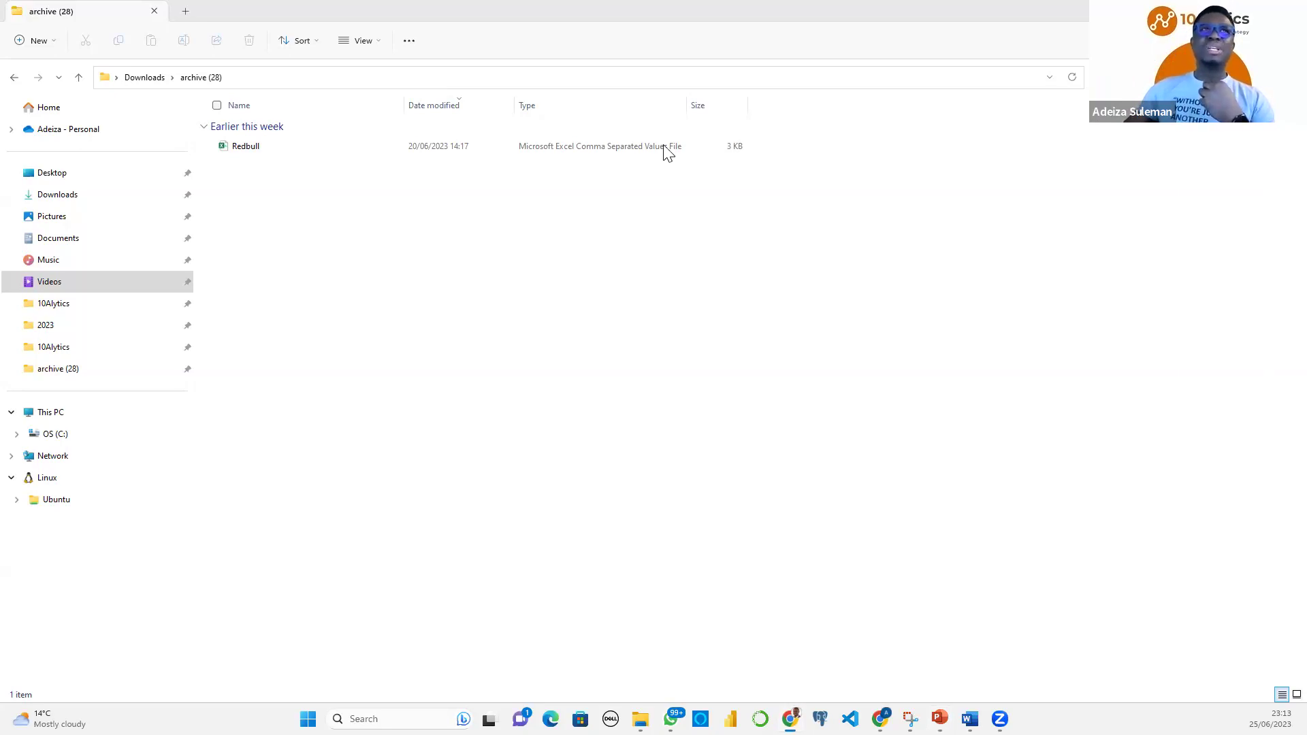
Switch to Chrome and run a Google search for "chatgpt"
click(867, 136)
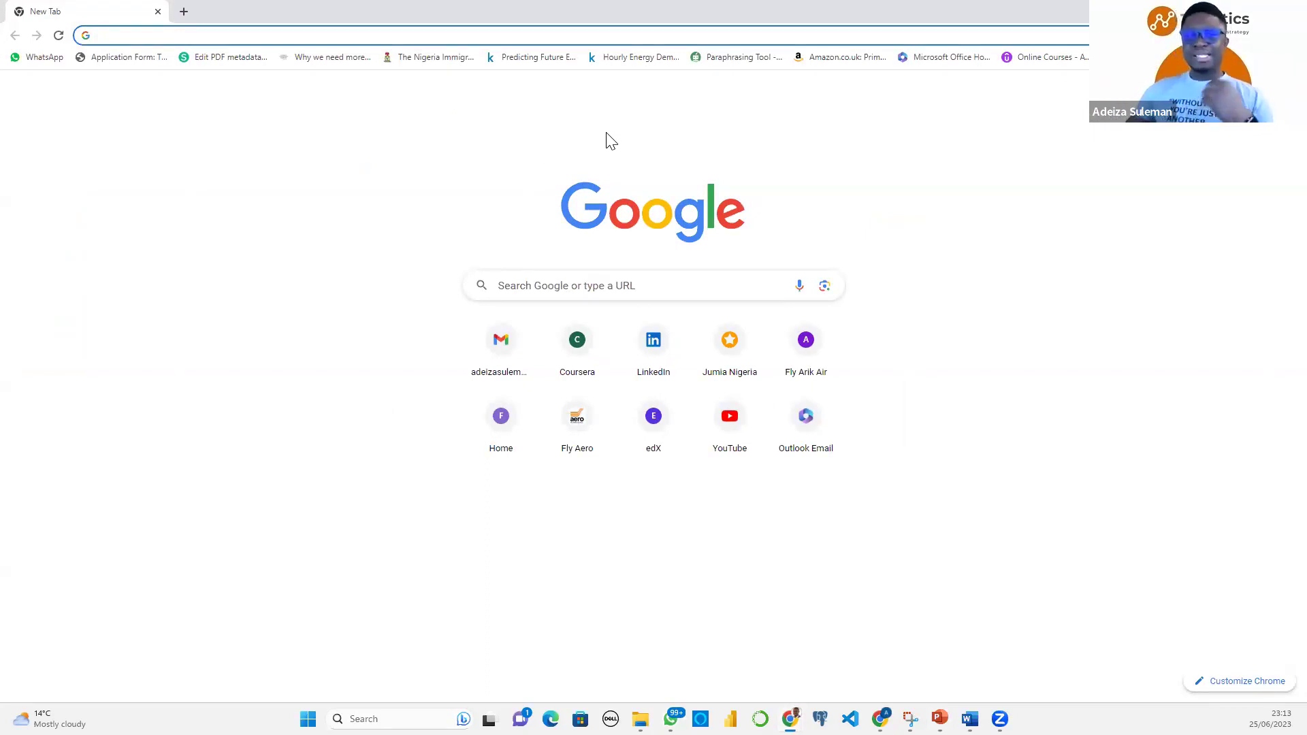
click(277, 35)
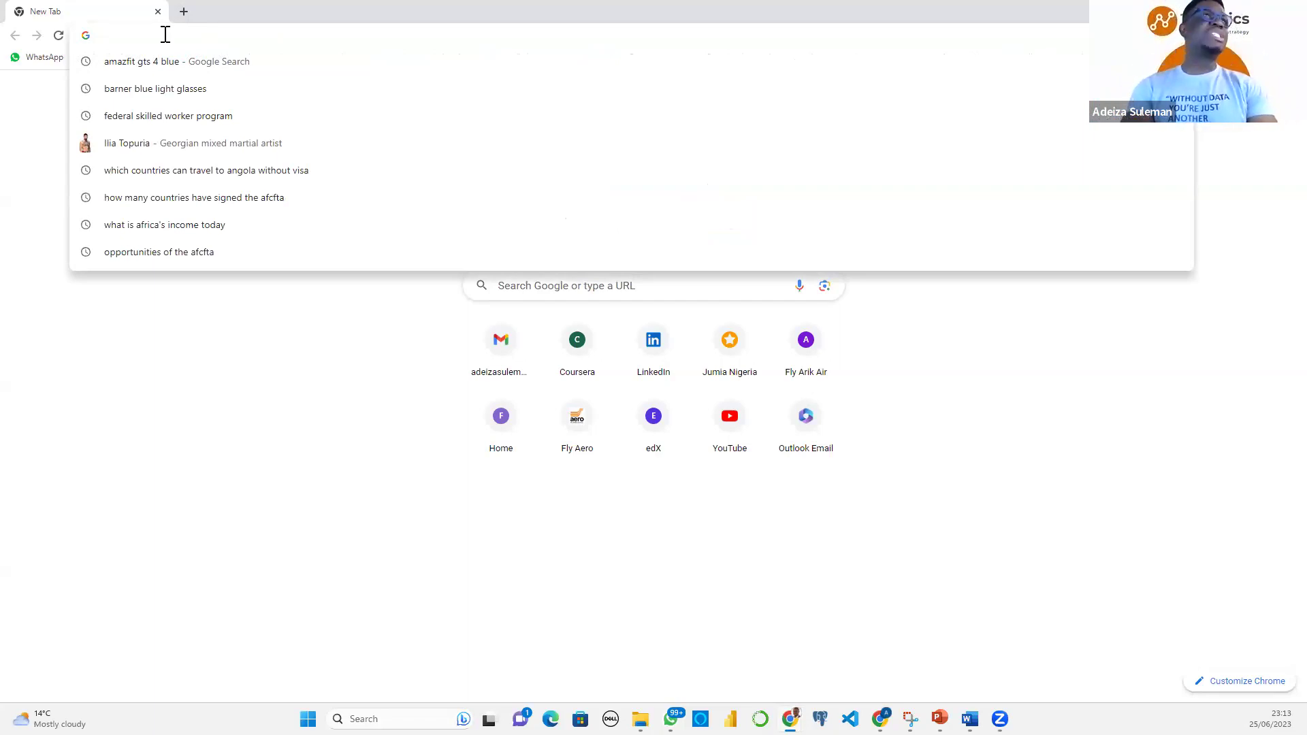
text(chat)
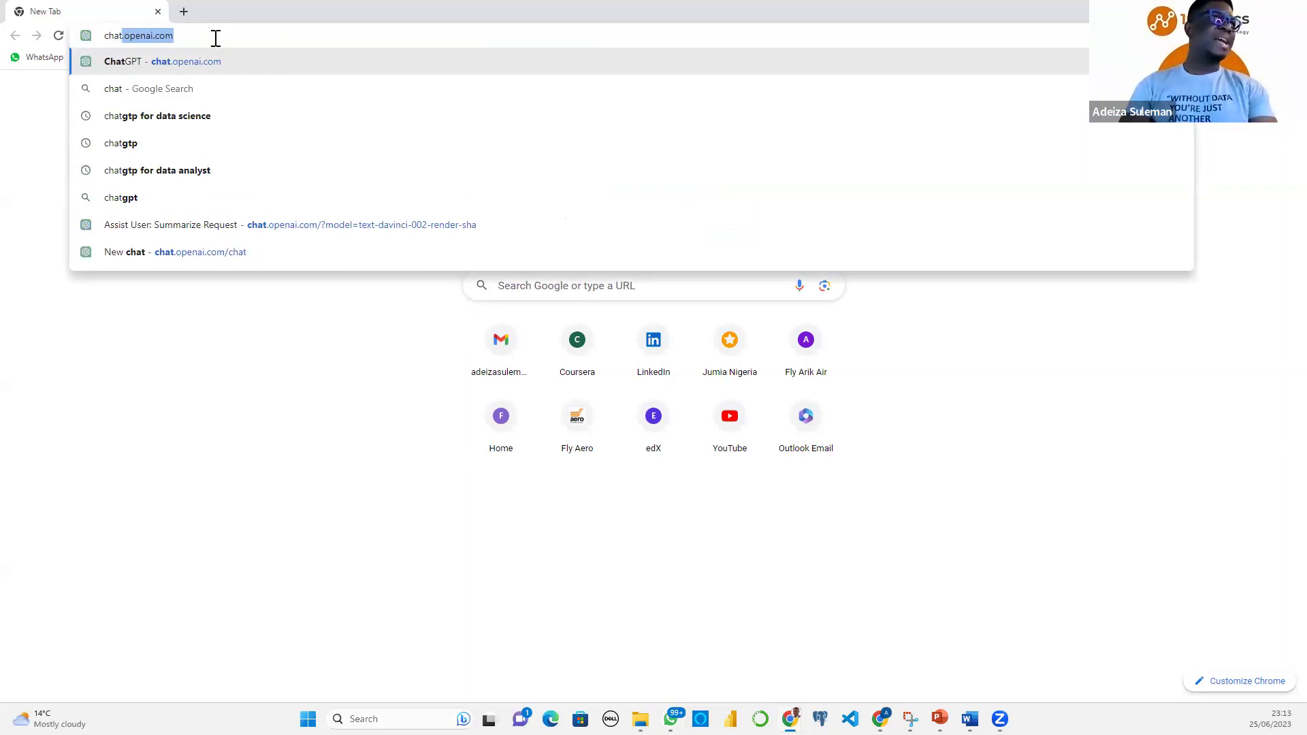
key(End)
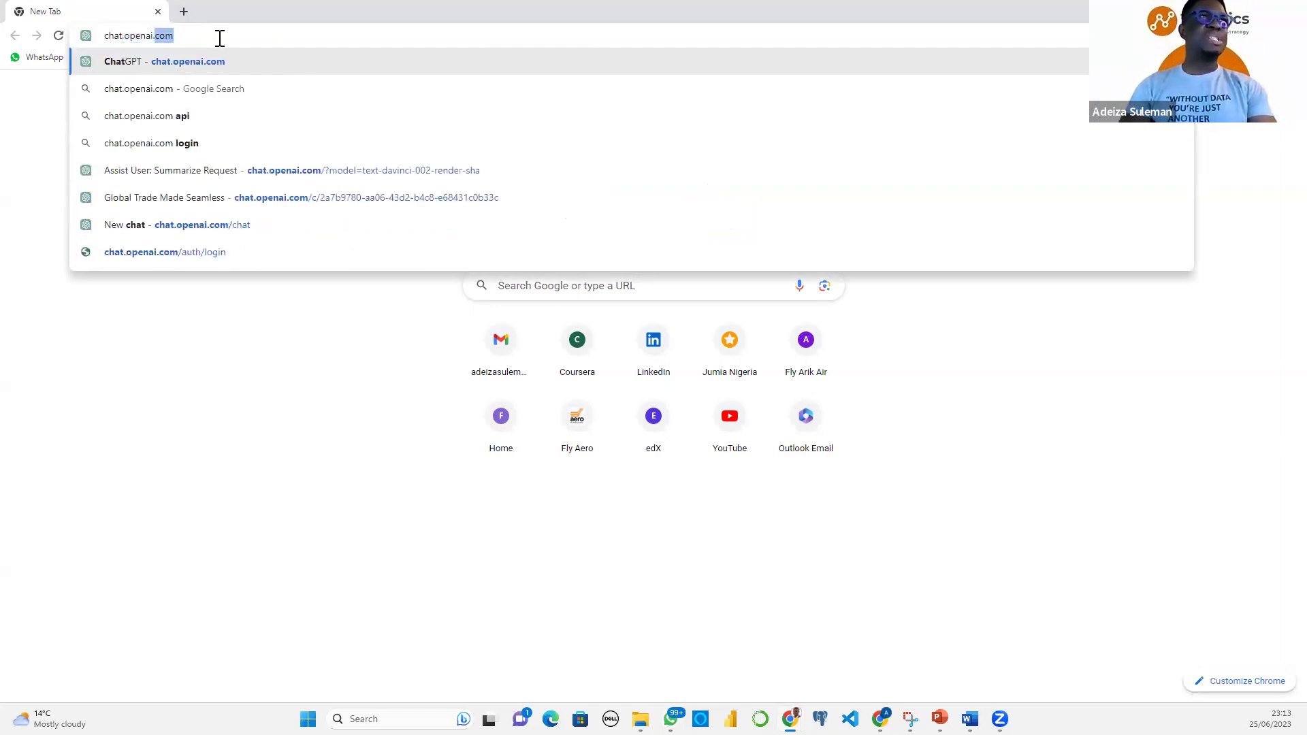
key(ctrl+a)
text(chat)
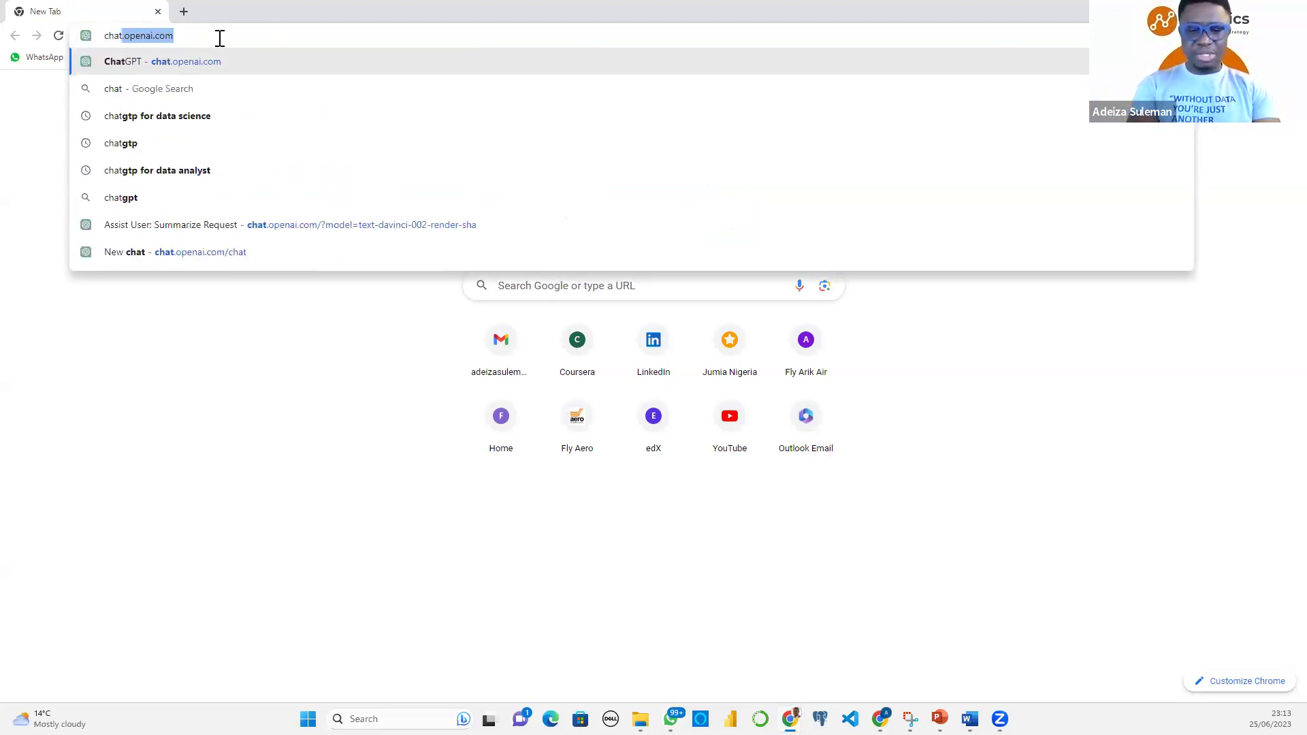
text(gpt)
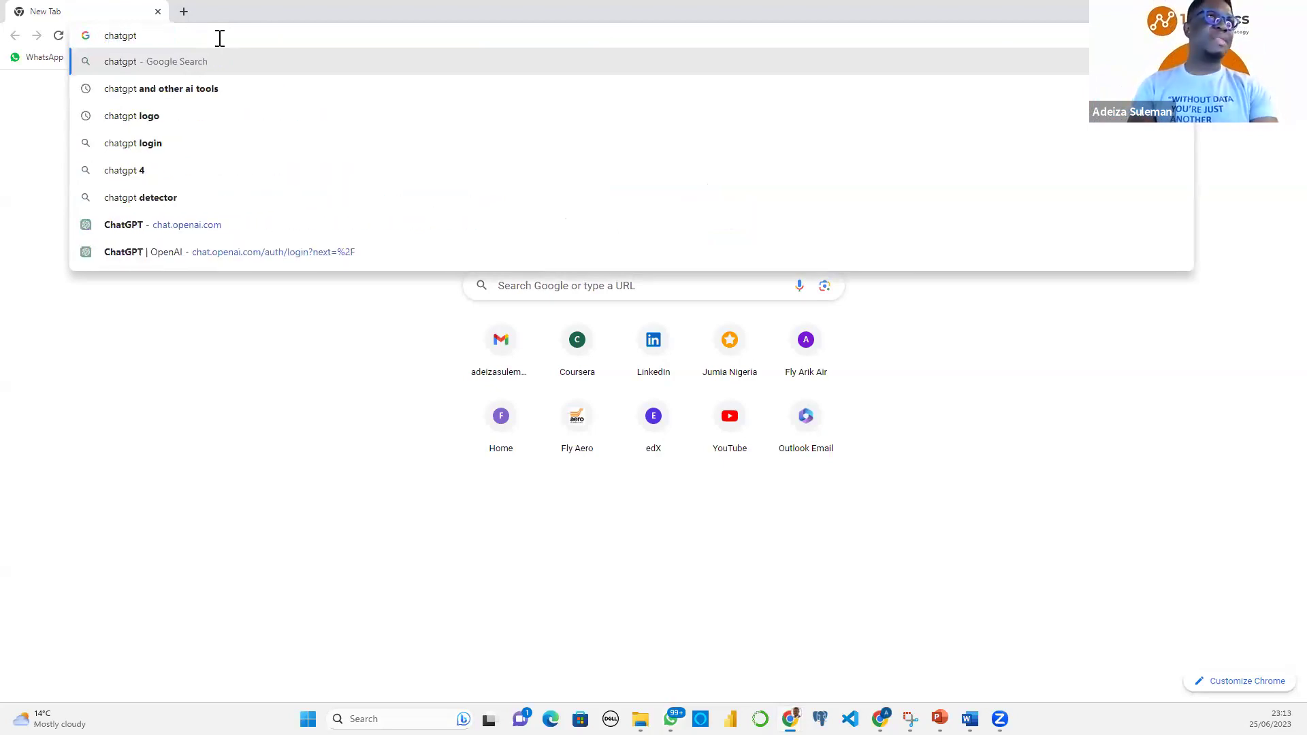
key(Return)
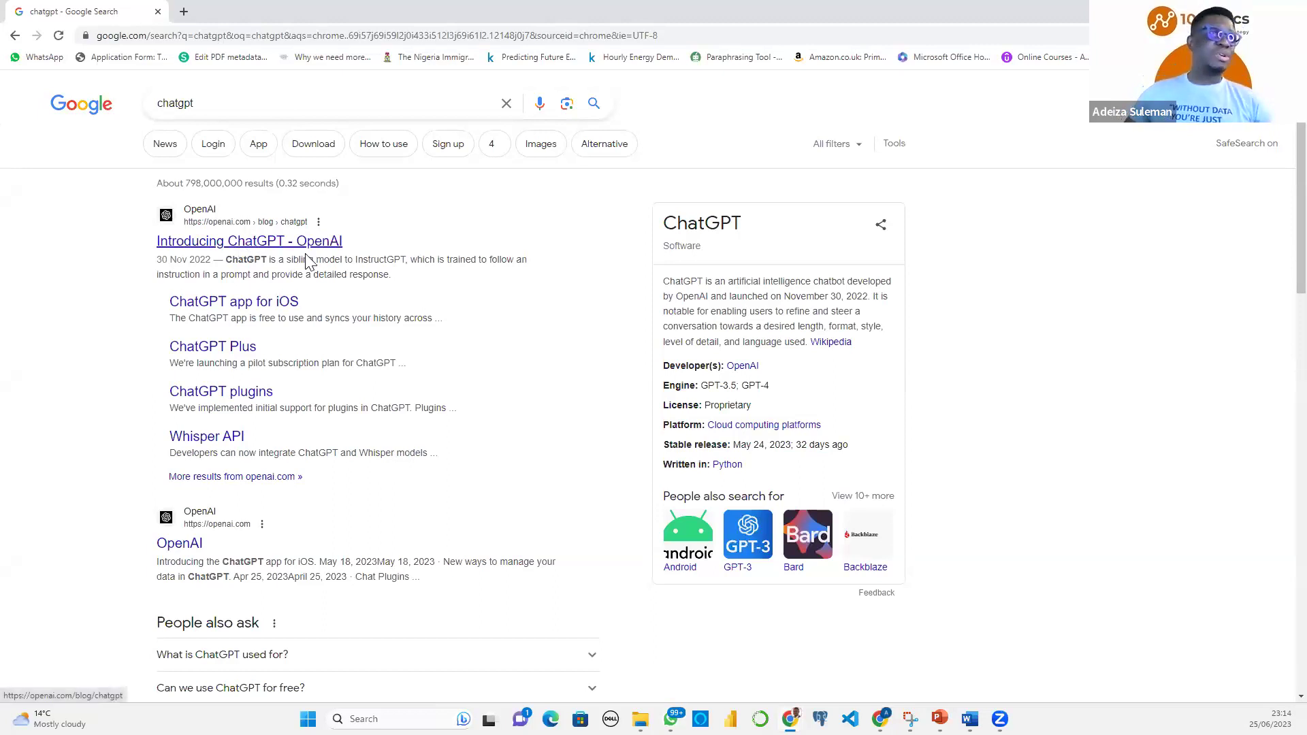
Open the "Introducing ChatGPT - OpenAI" search result in a new tab and switch to that page
right_click(257, 242)
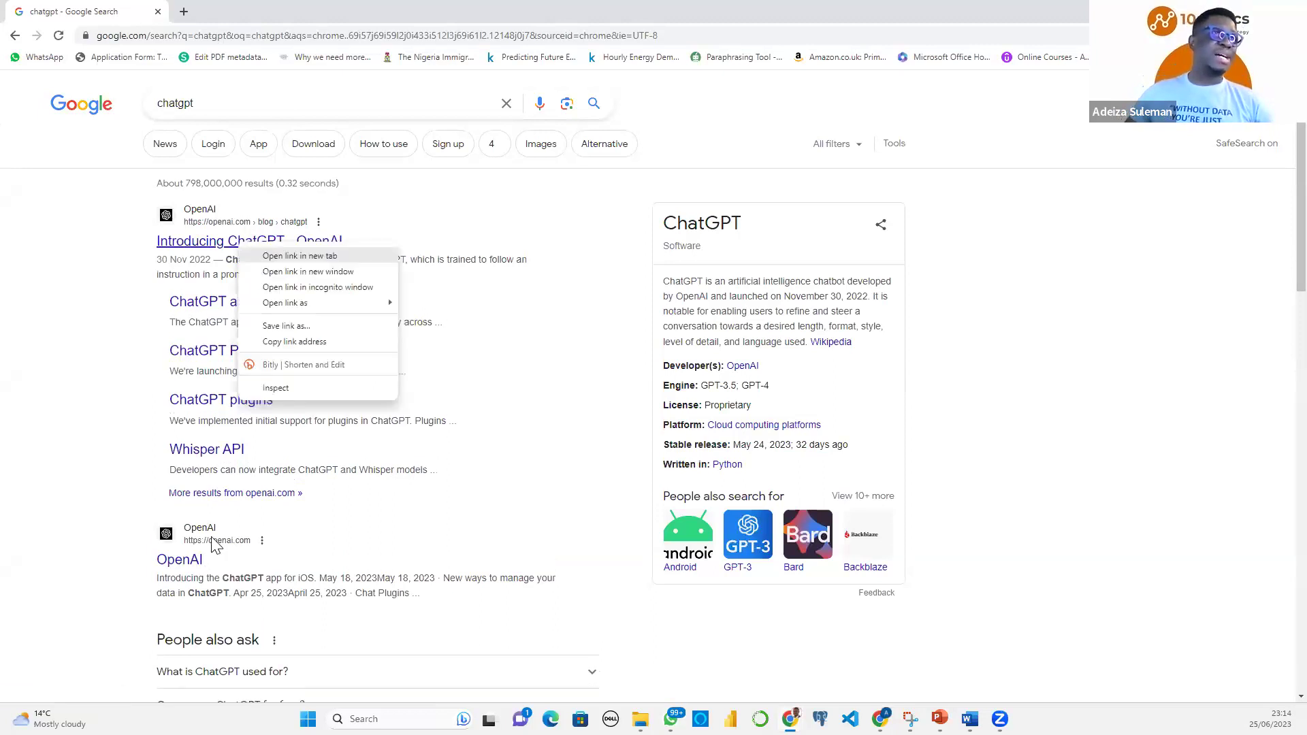
key(t)
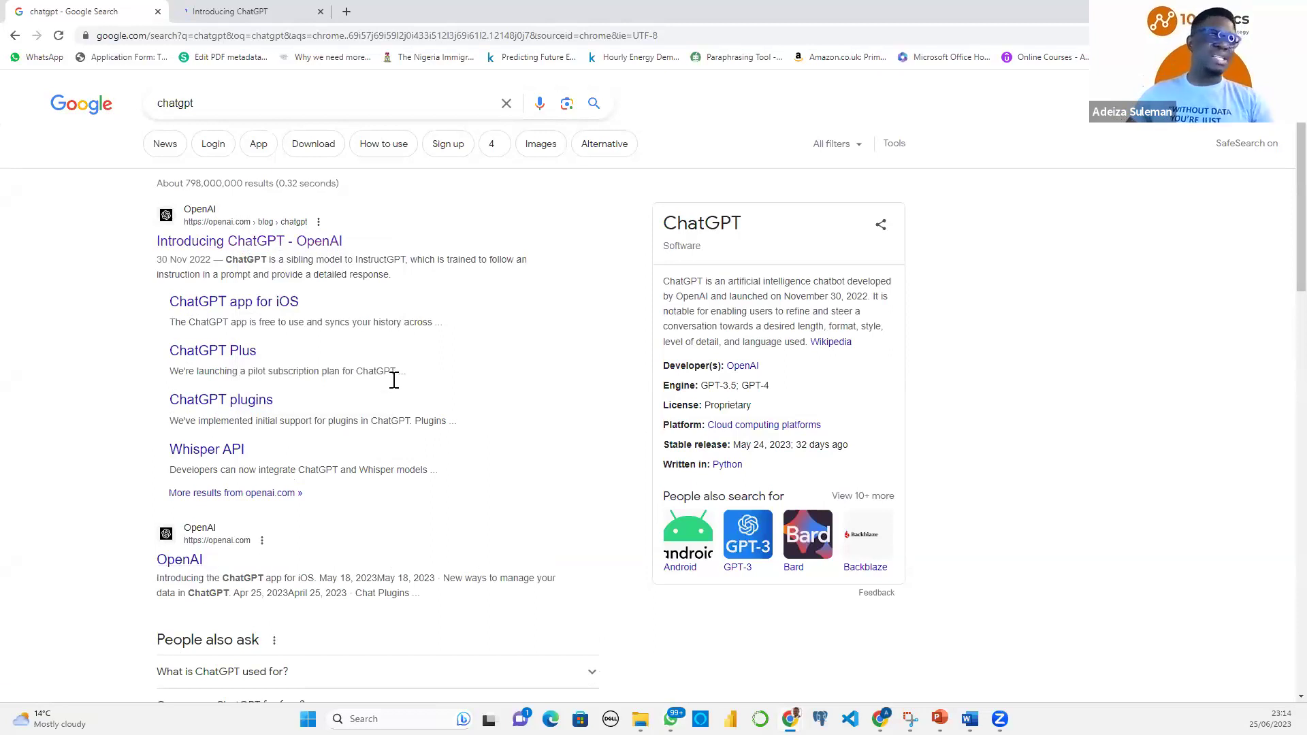
key(ctrl+Tab)
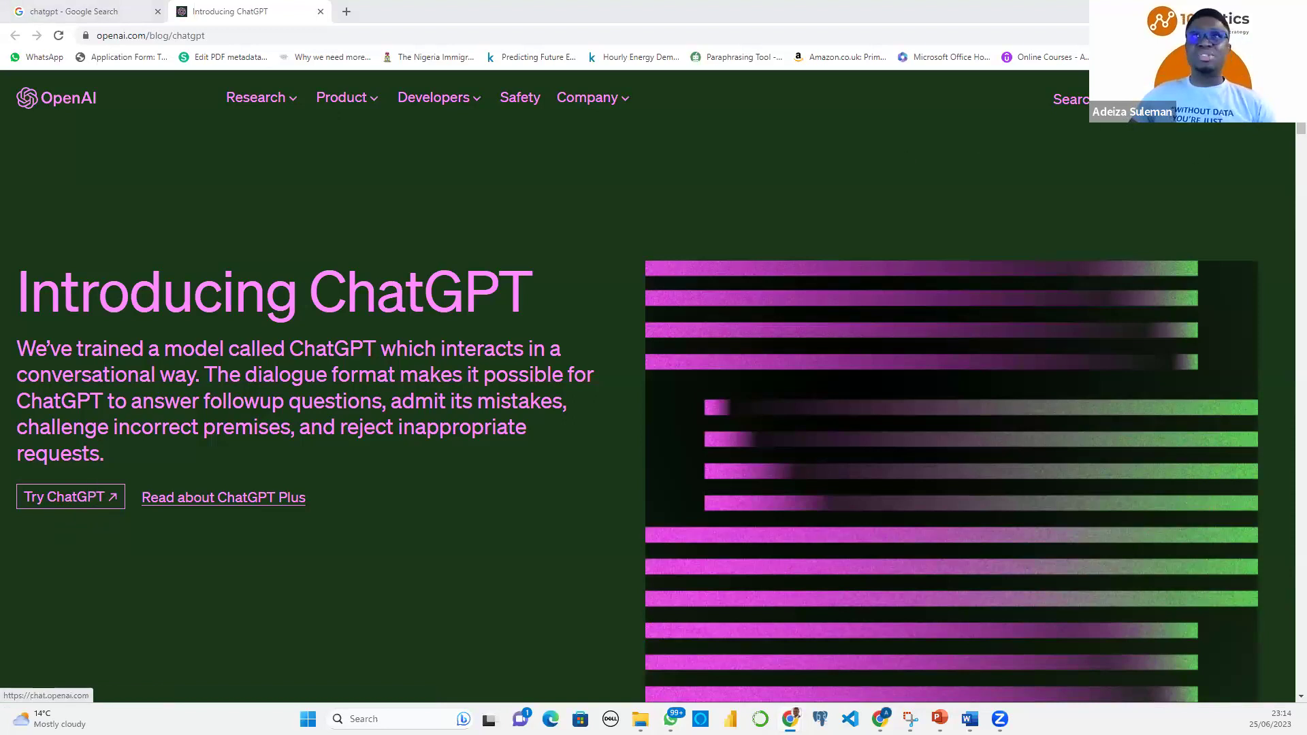
Open and close the OpenAI Platform page, and load ChatGPT at chat.openai.com in a new tab
click(1126, 98)
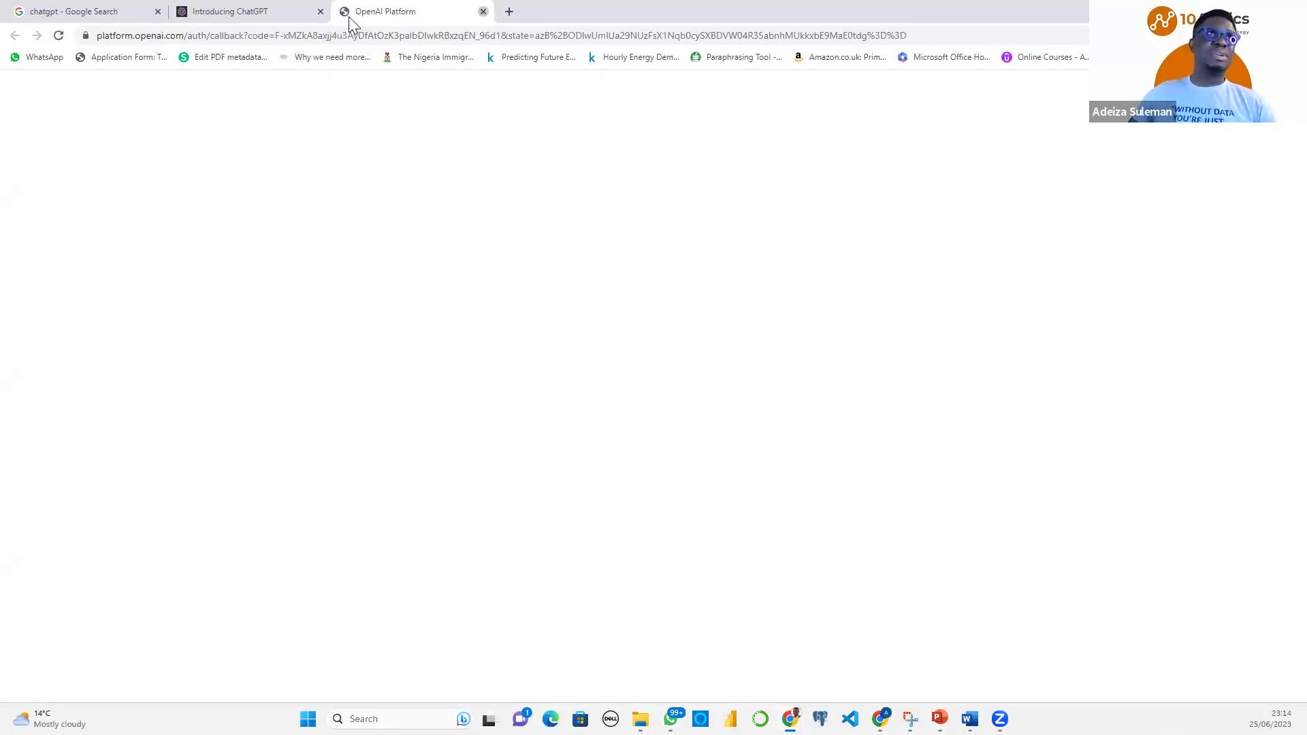
key(ctrl+w)
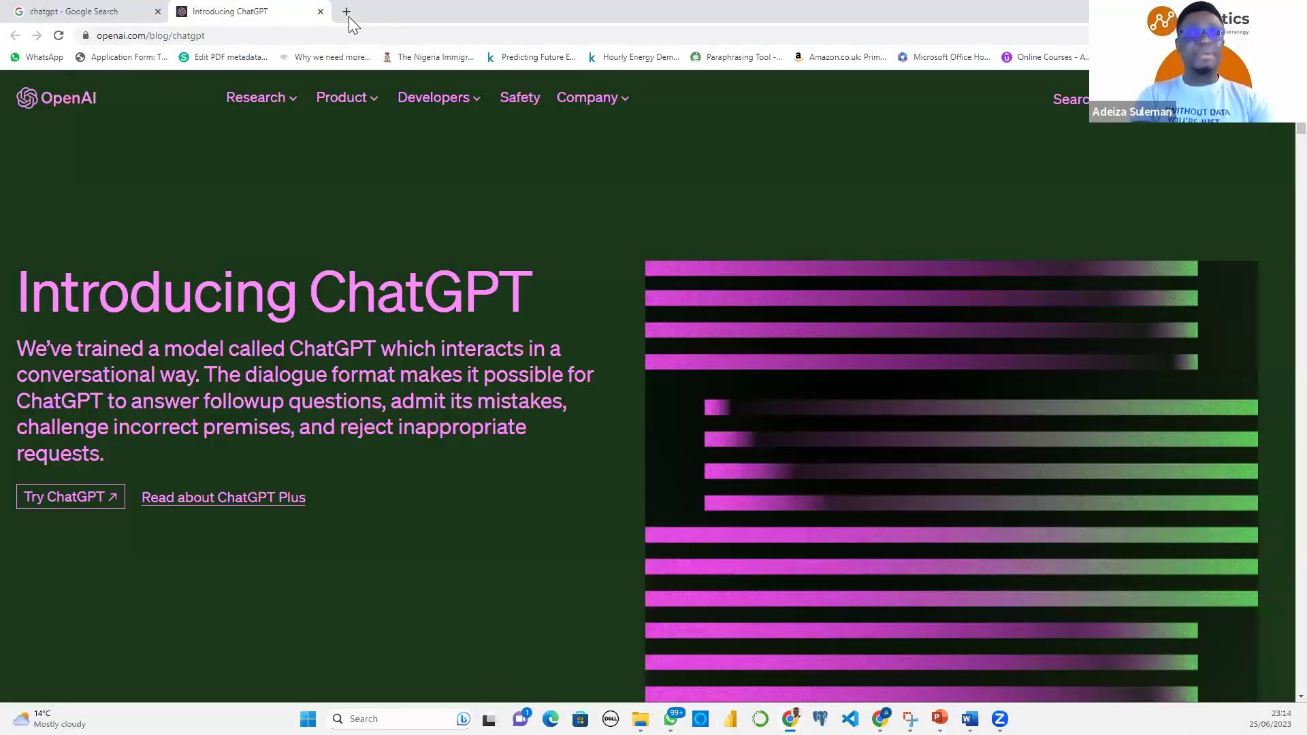
click(348, 15)
text(chat)
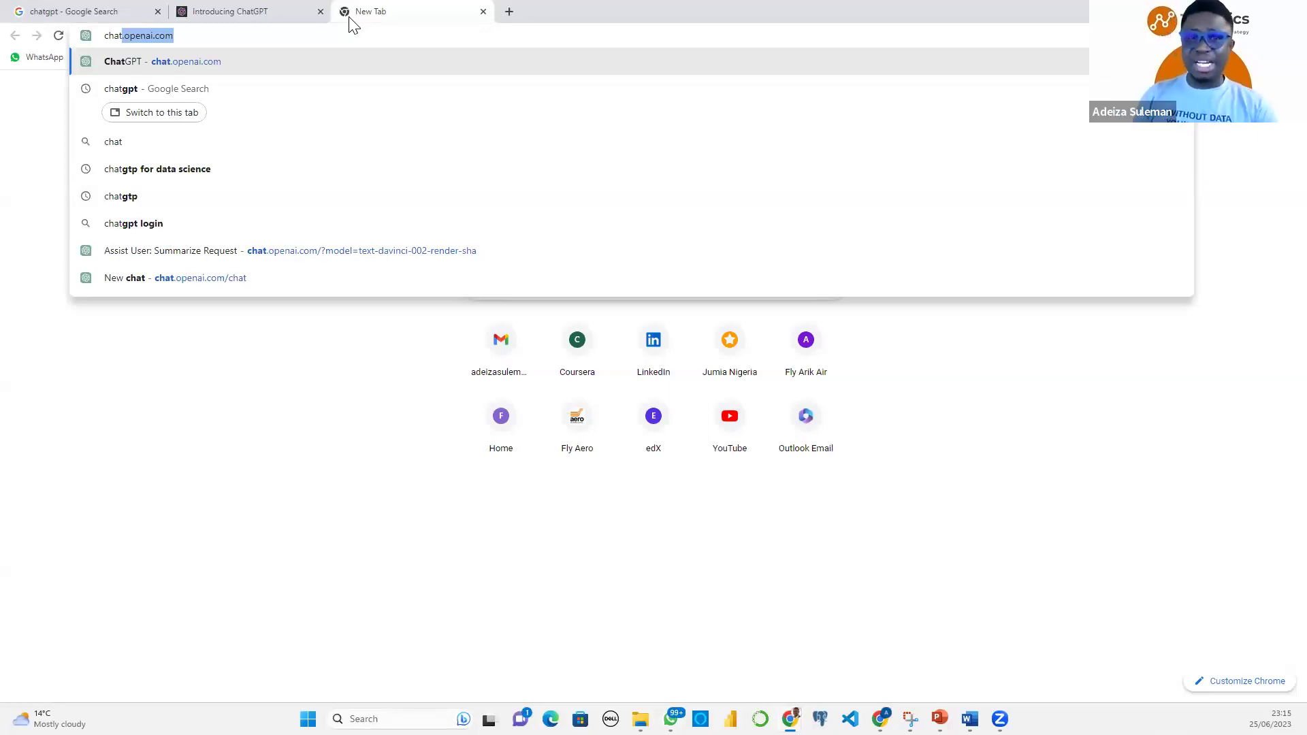
key(Return)
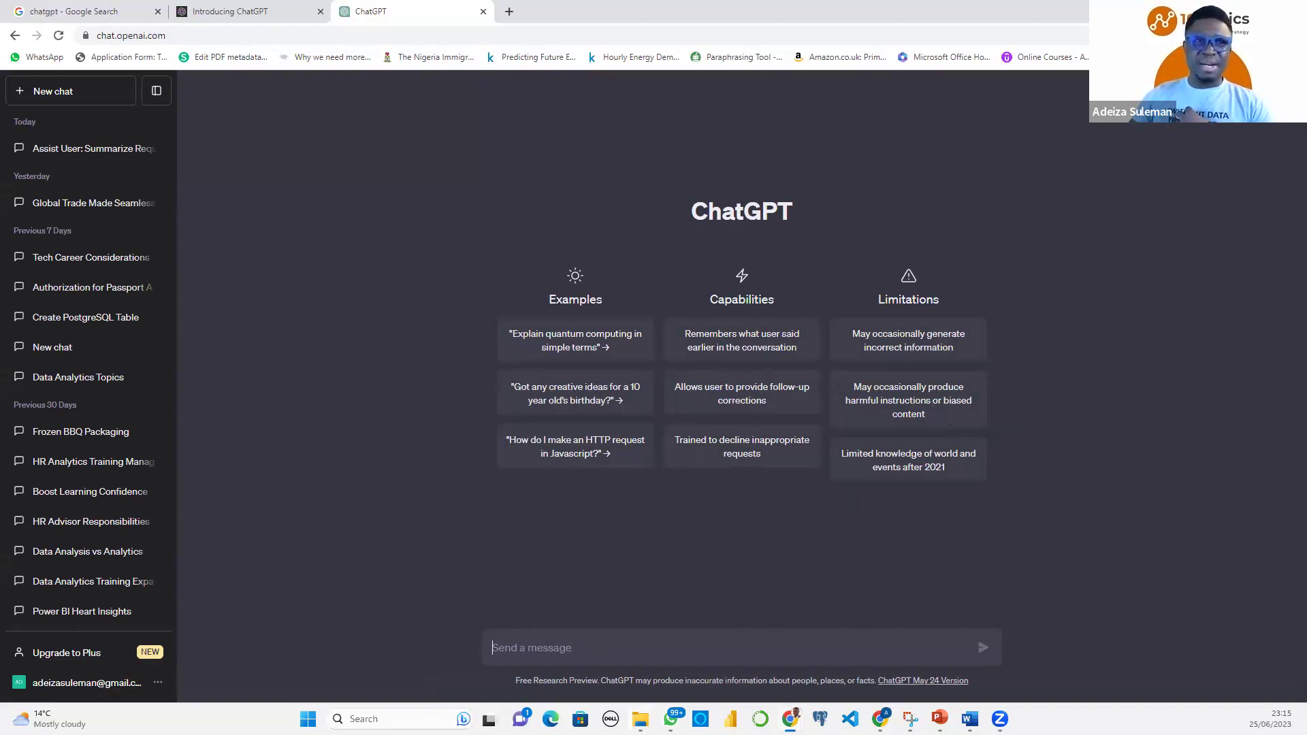
Switch to File Explorer and open the Redbull CSV file from the archive (28) folder in Excel
mouse_move(641, 719)
click(575, 657)
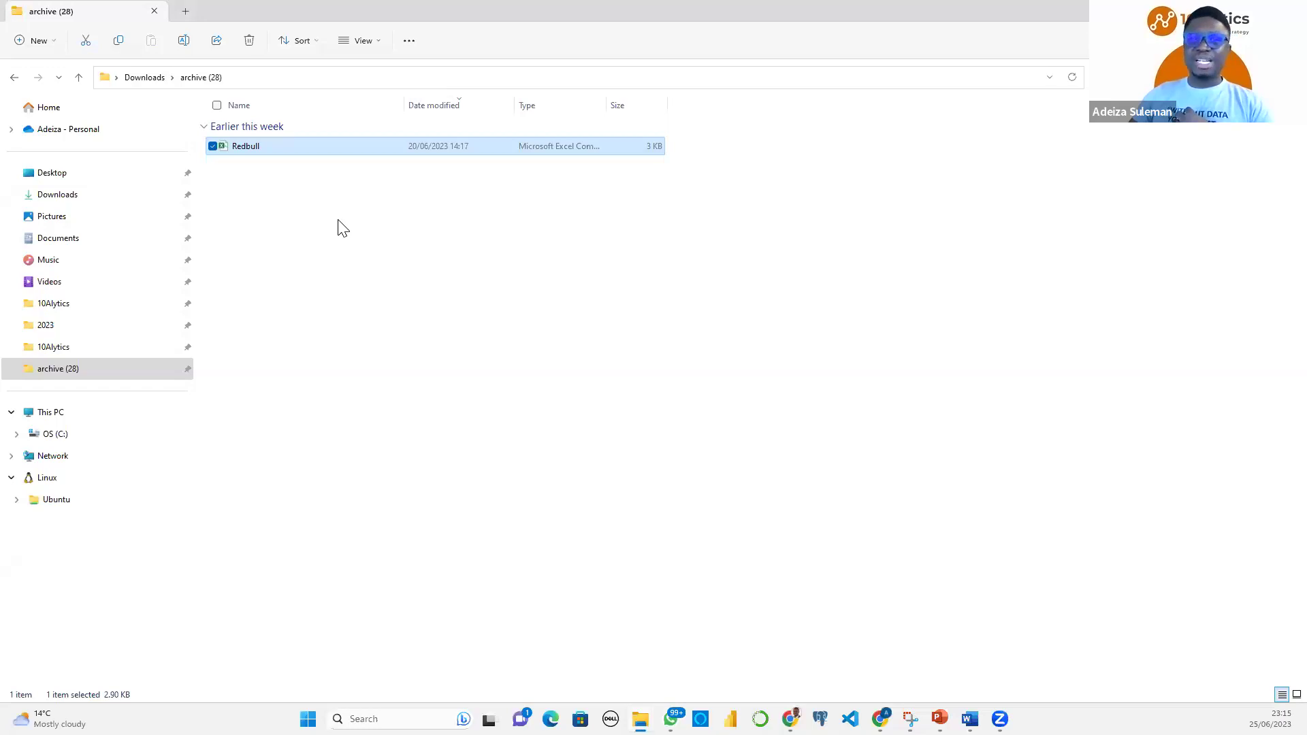
click(432, 193)
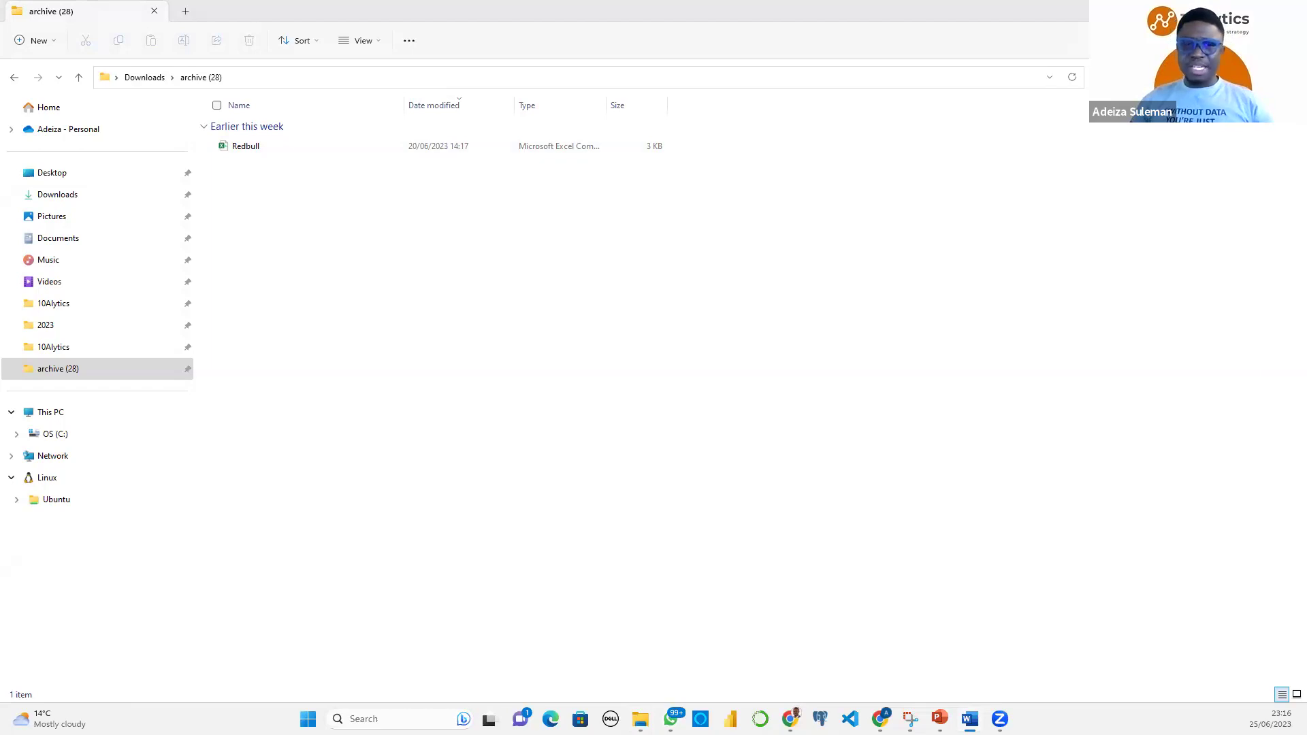
double_click(245, 146)
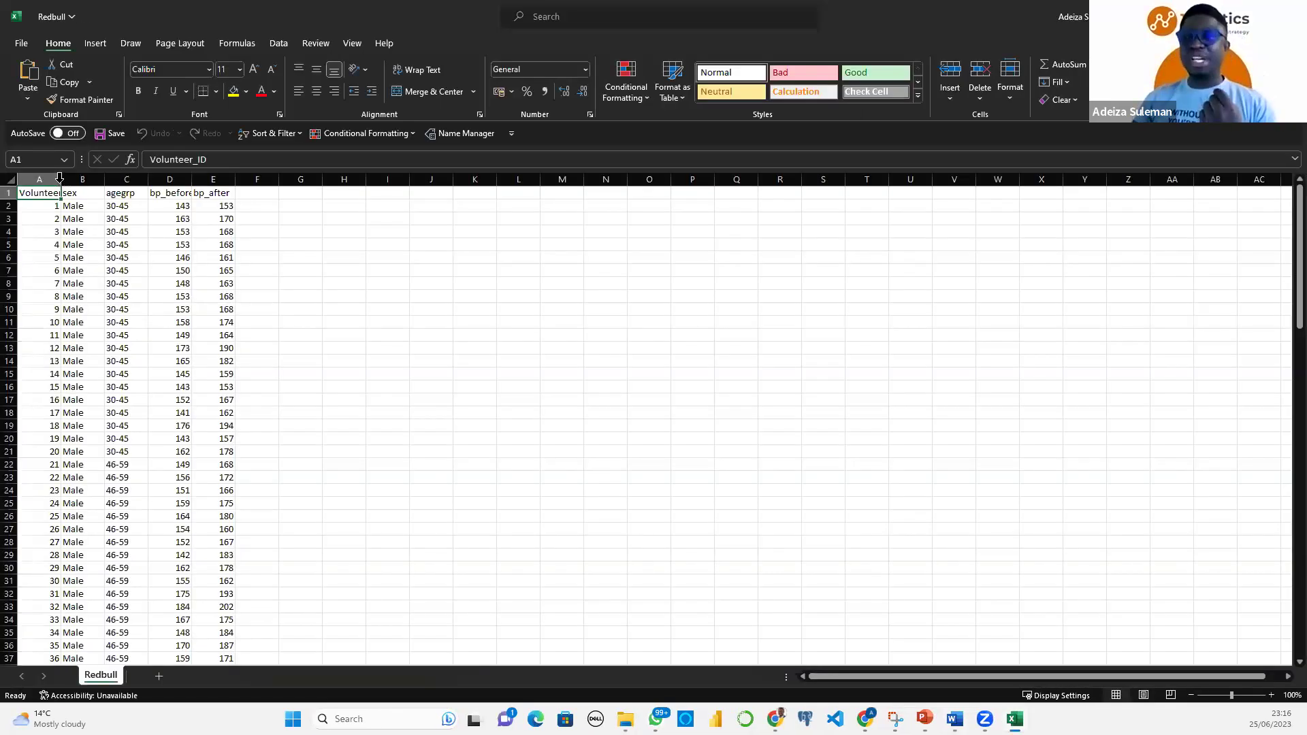
AutoFit the width of all columns in the Redbull sheet
key(ctrl+a)
key(alt+h)
key(o)
key(i)
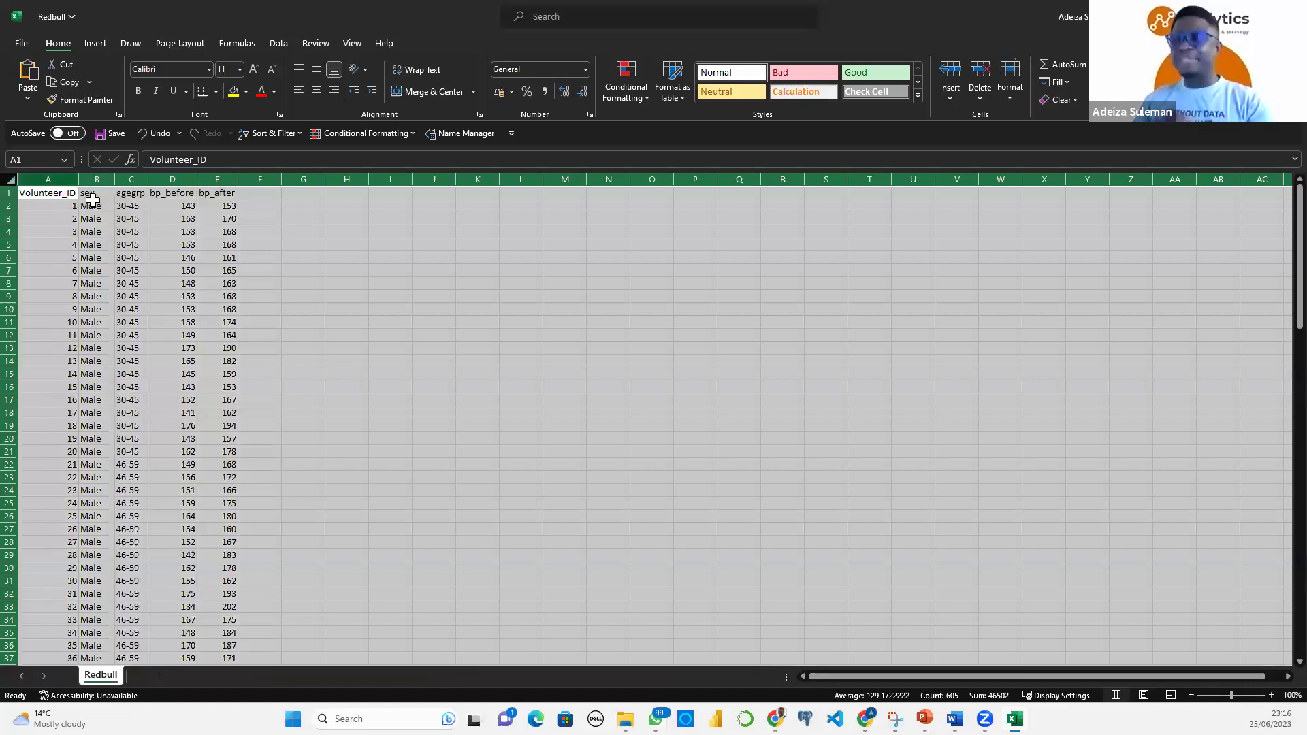
Examine the Redbull dataset at an enlarged zoom, going through each column header from Volunteer_ID to bp_after
click(302, 347)
scroll(302, 347, up, 5)
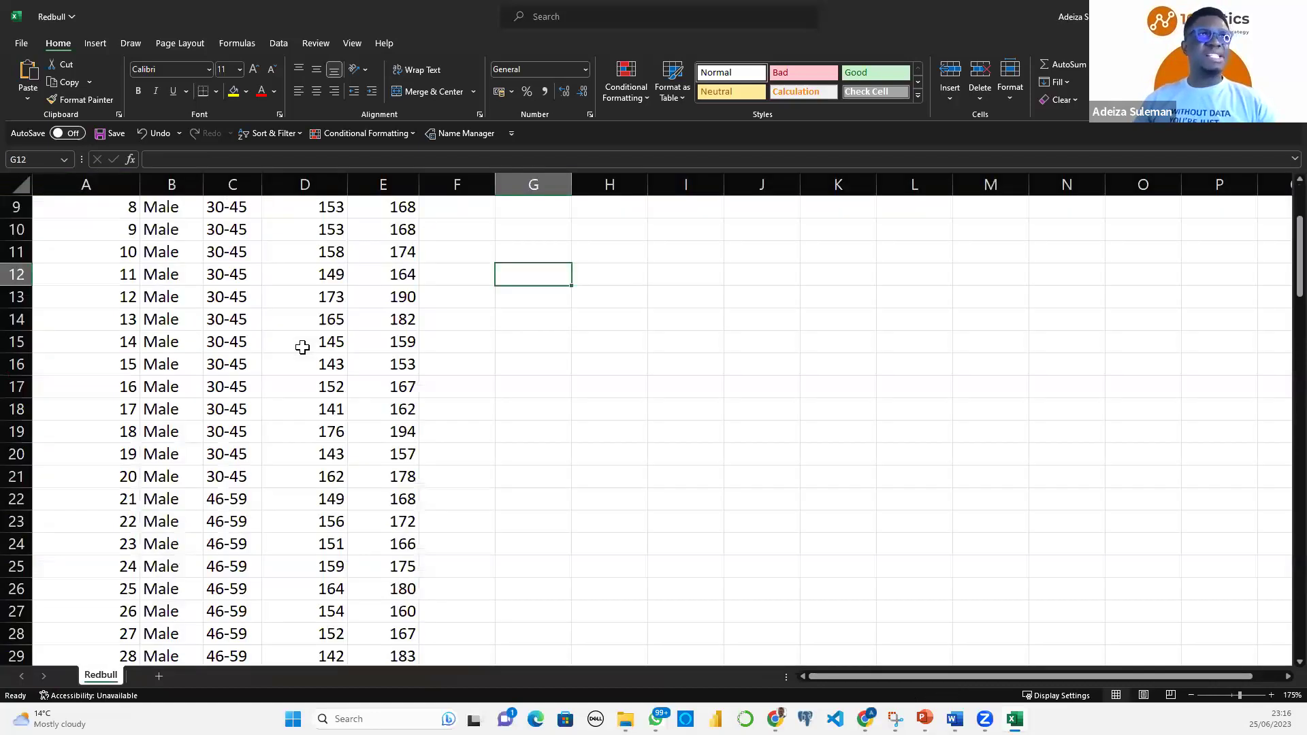
scroll(302, 347, up, 5)
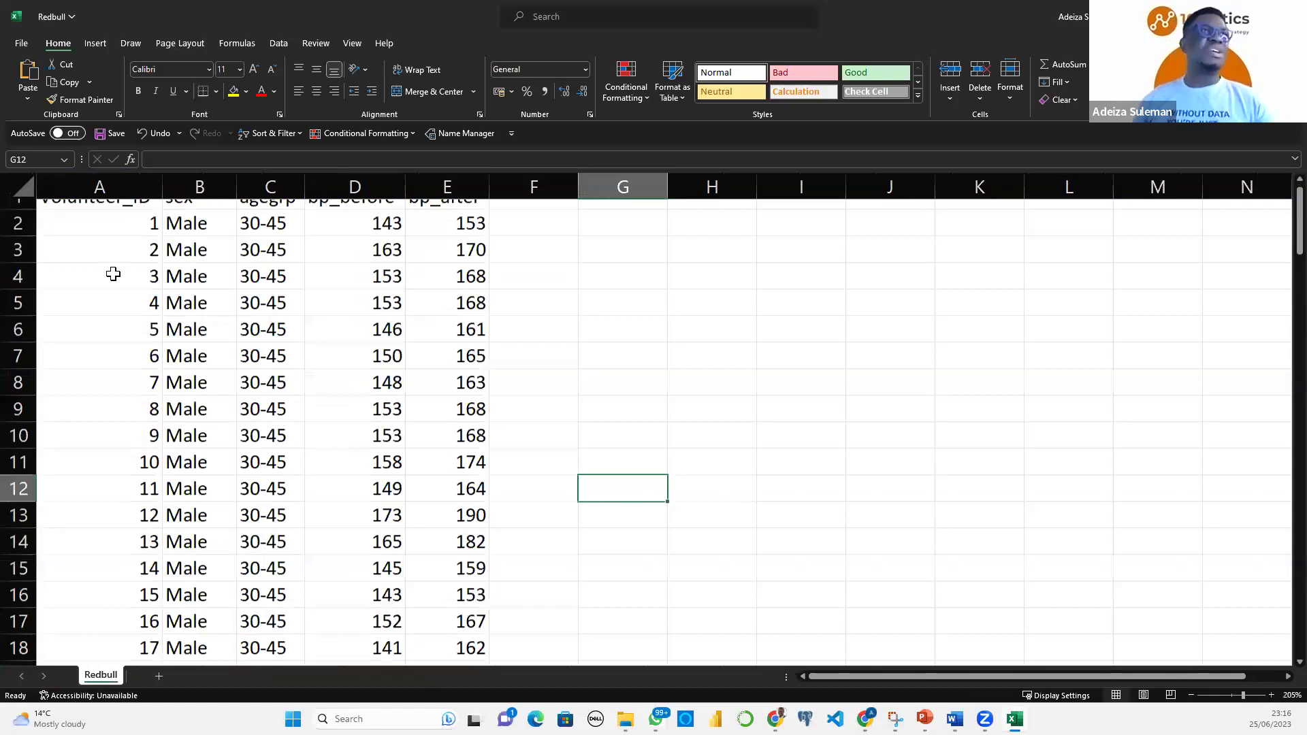
scroll(113, 274, up, 1)
click(82, 217)
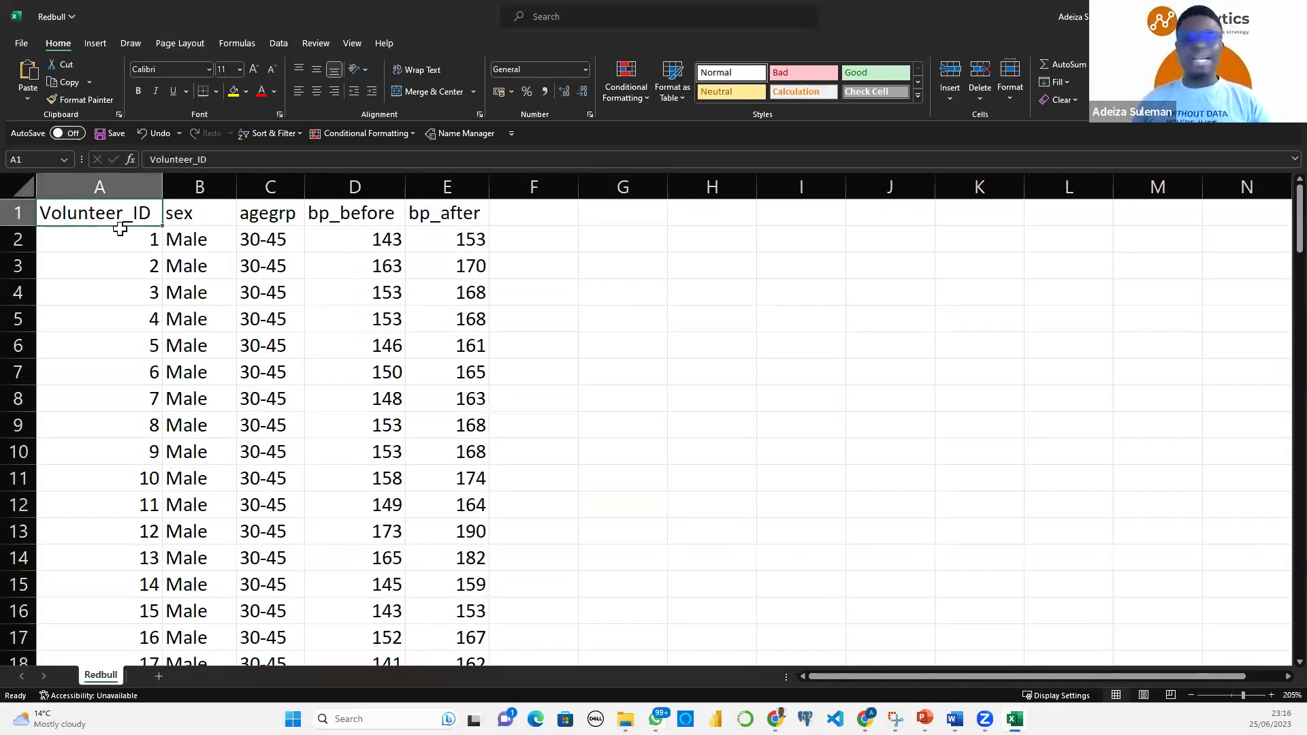
click(196, 207)
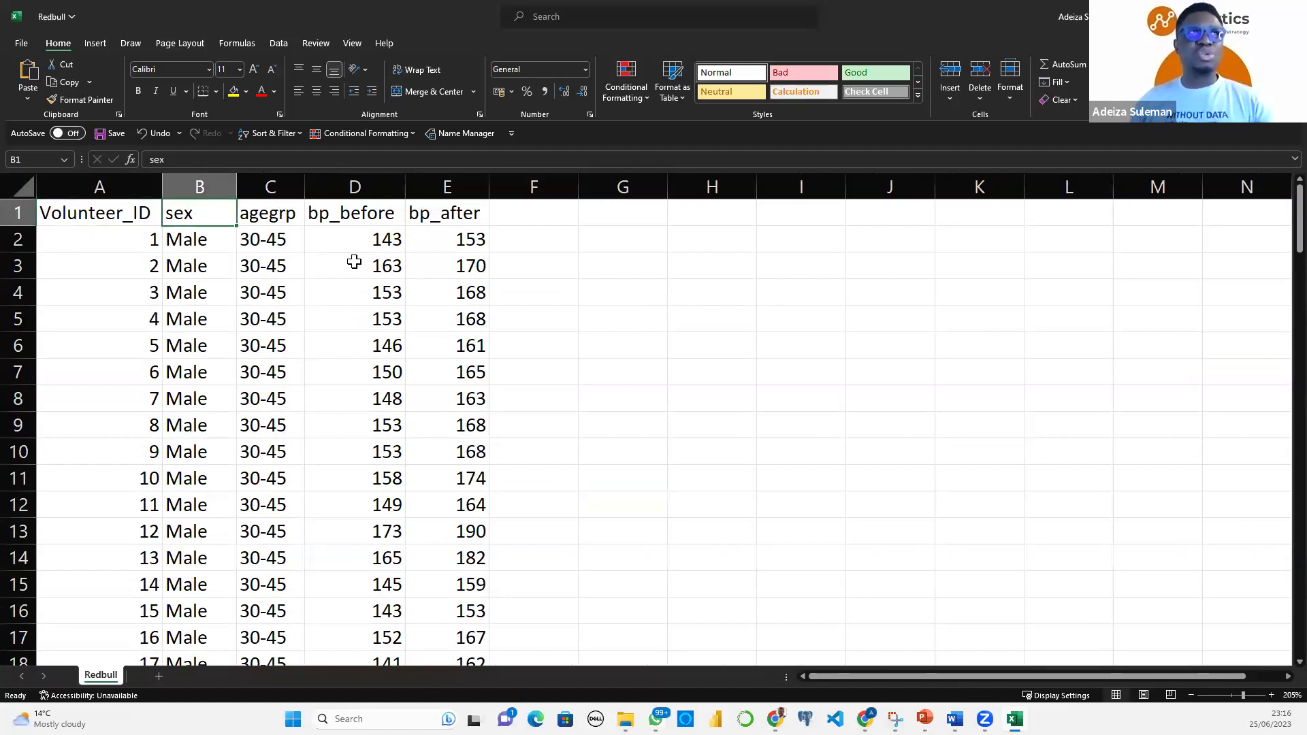
key(Right)
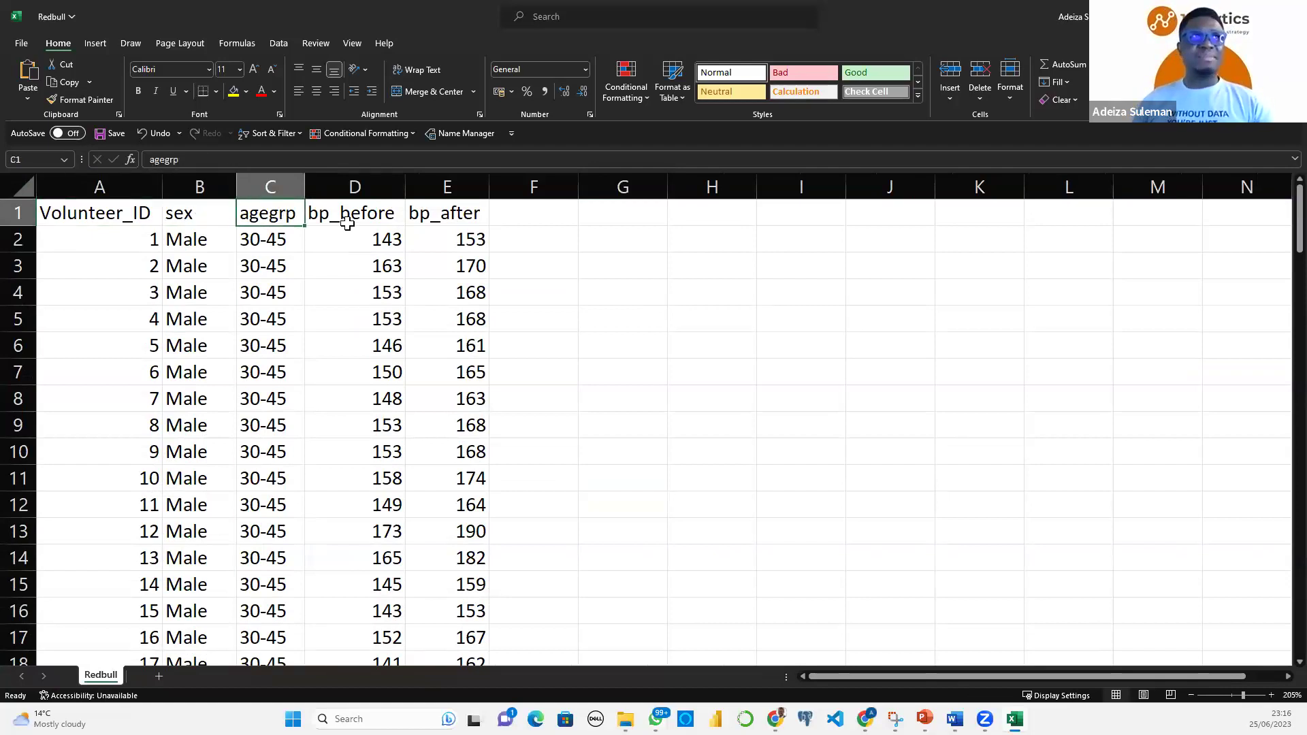
key(Right)
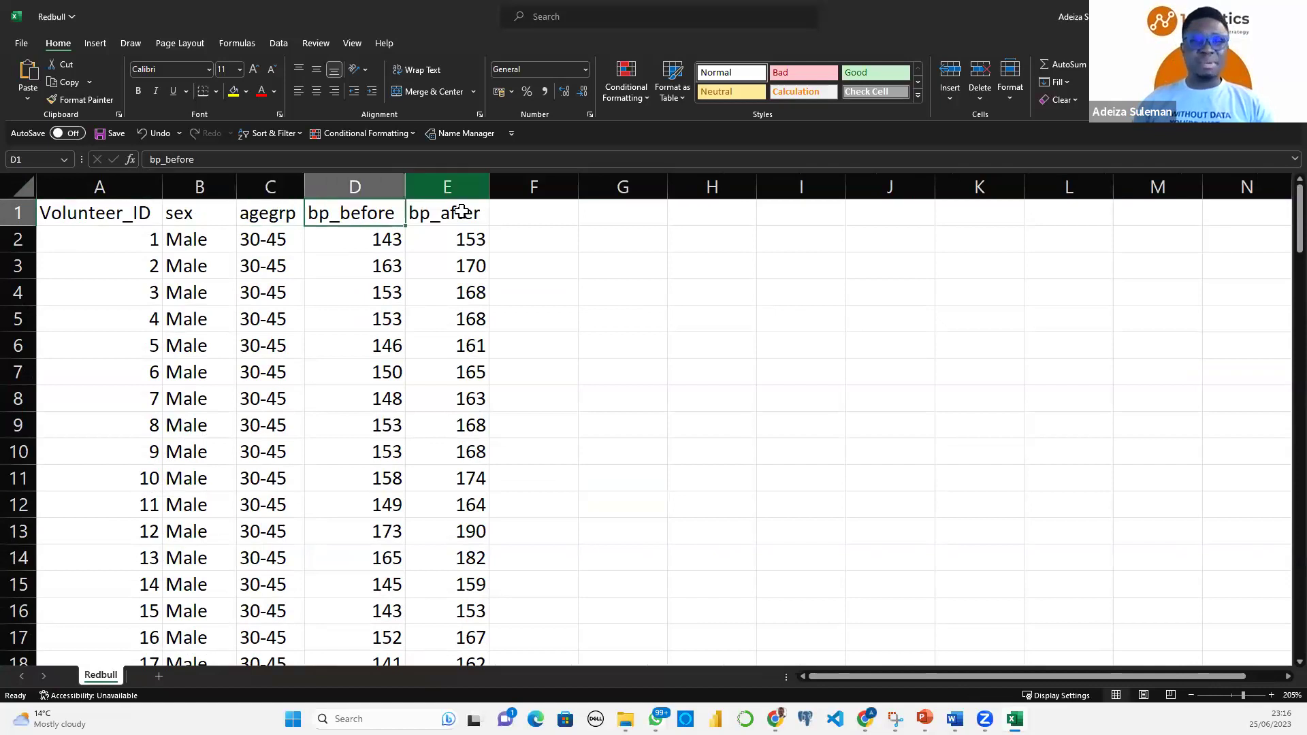
key(Right)
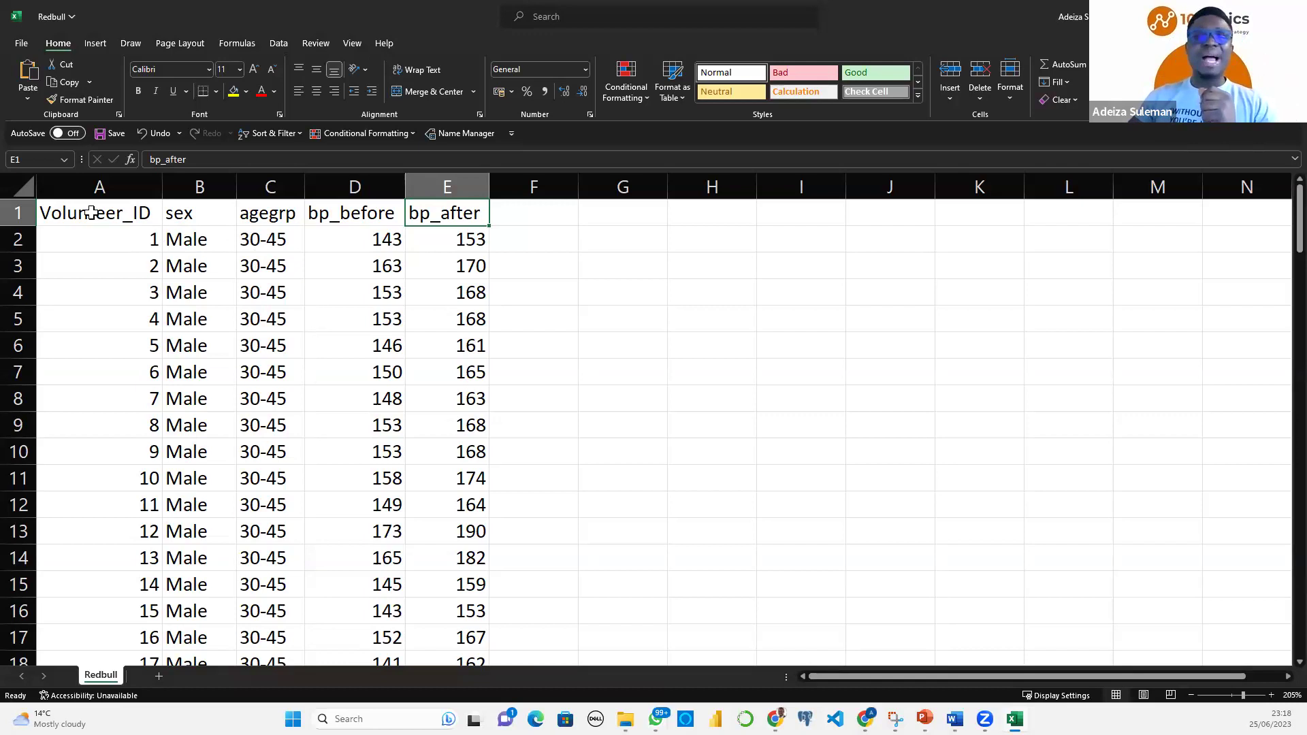
click(112, 212)
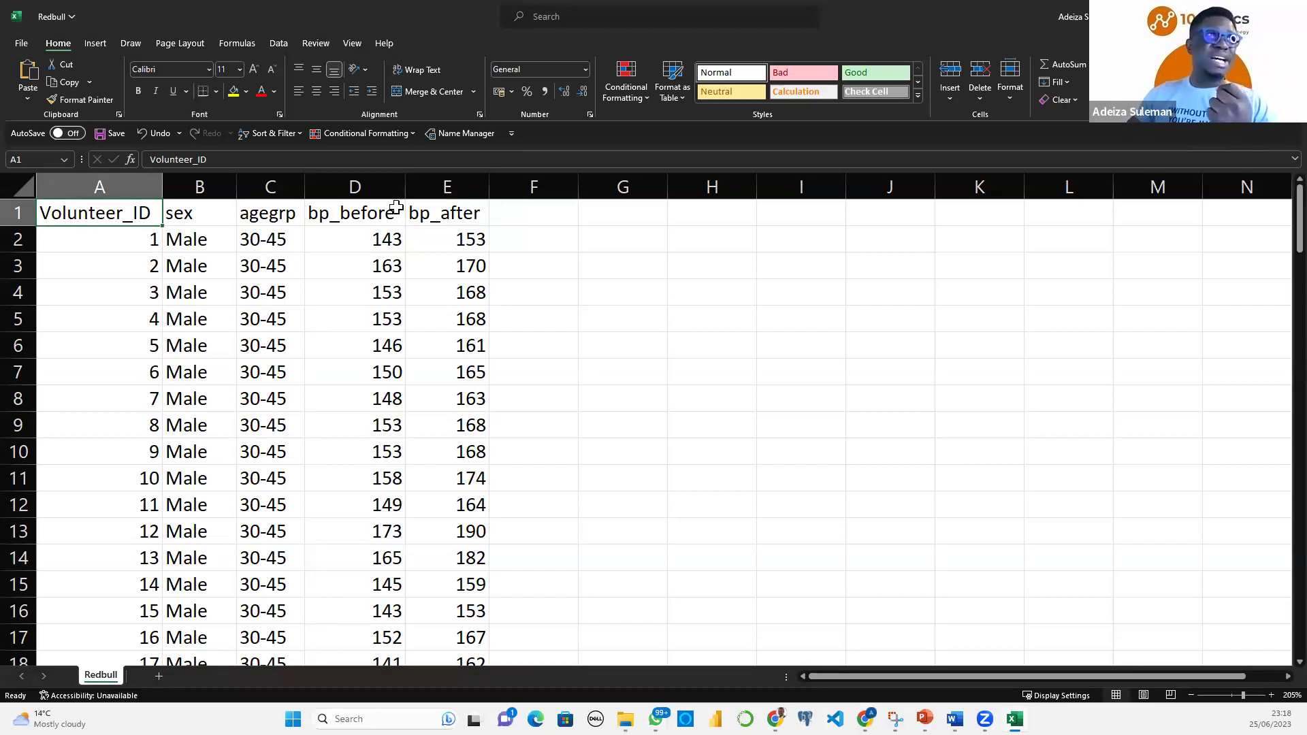
click(187, 223)
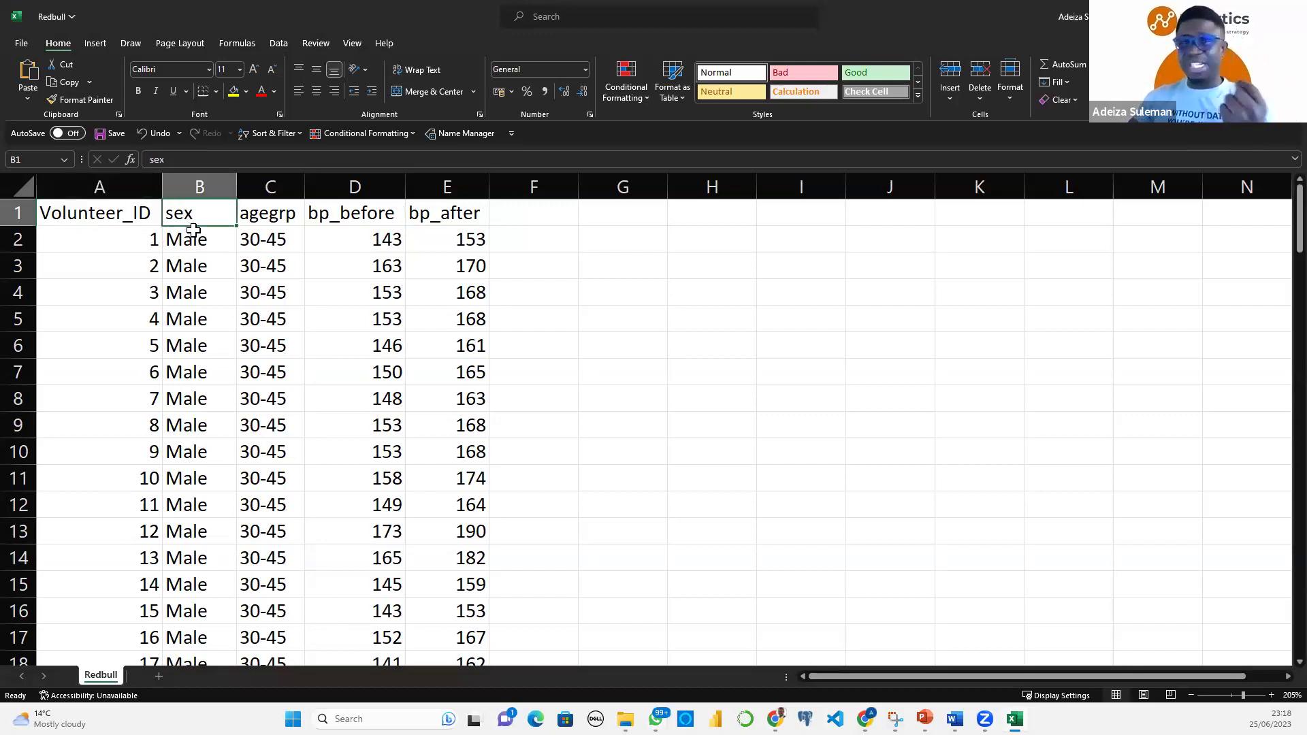
key(Right)
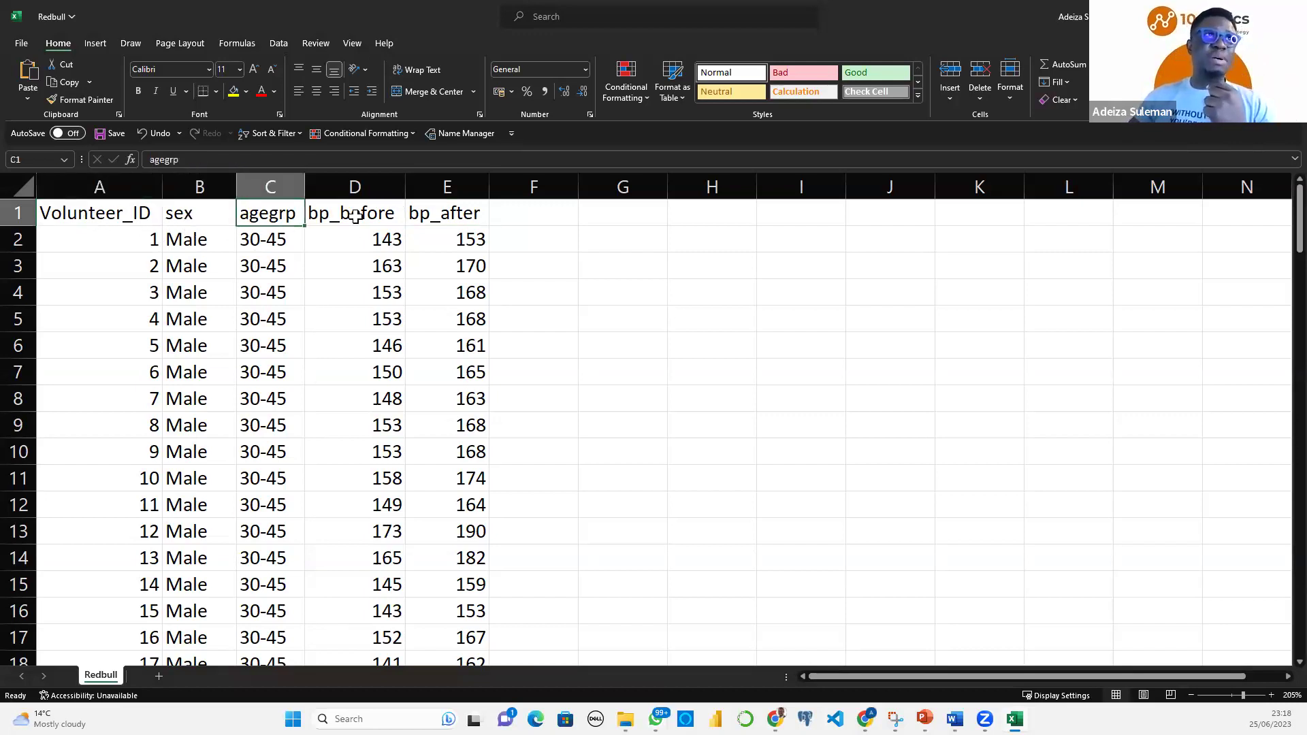
key(Right)
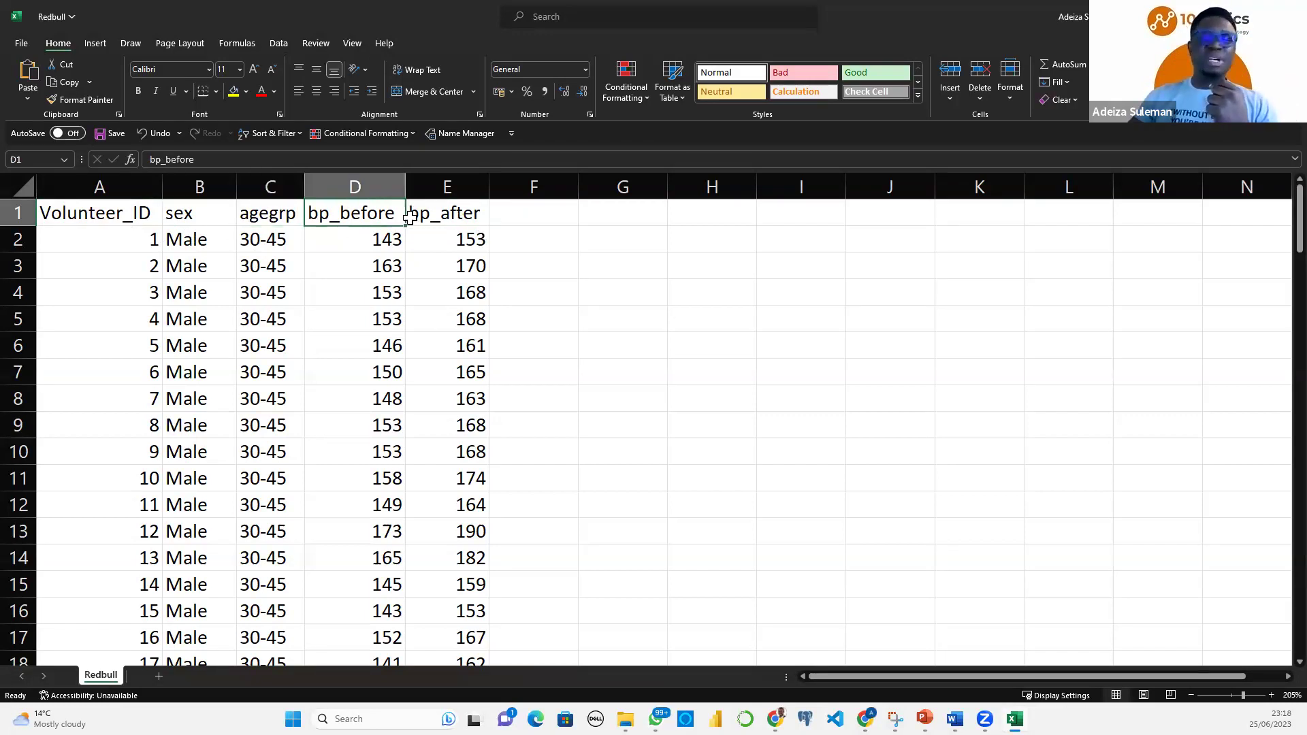
key(Right)
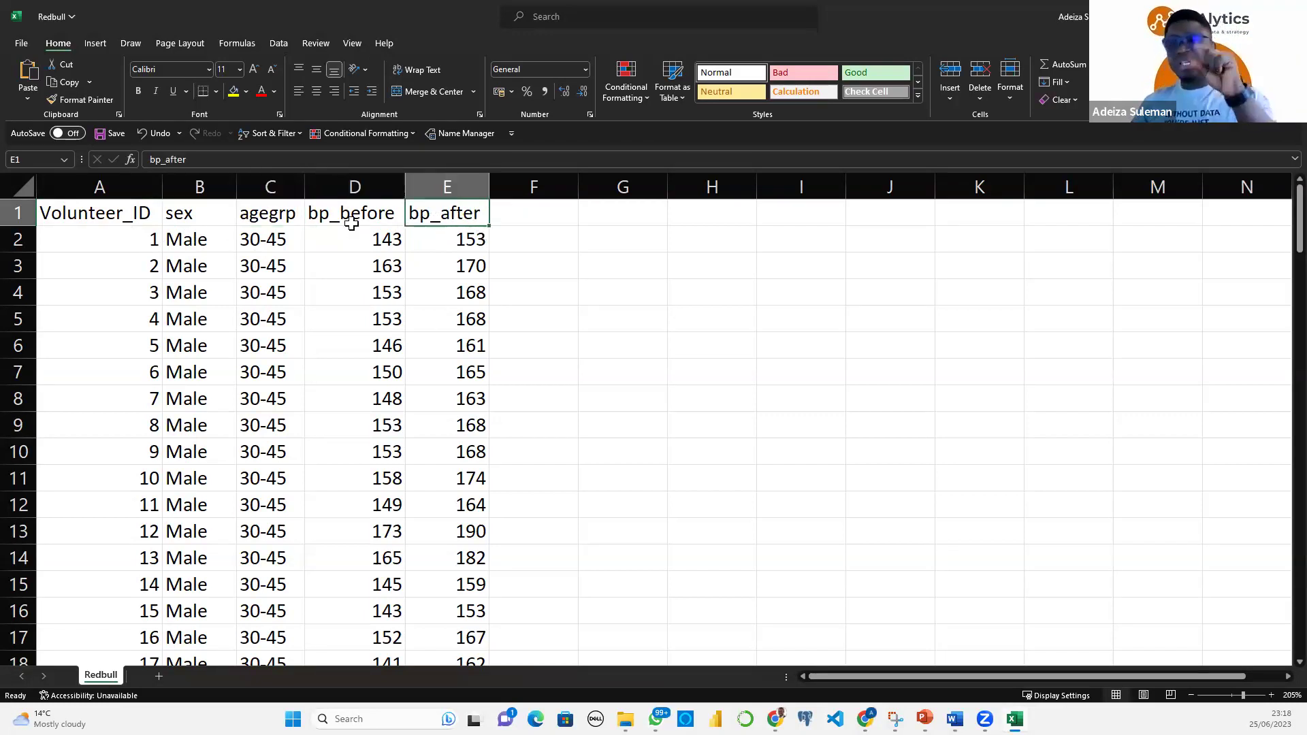
Copy the header row cells A1:E1, from Volunteer_ID to bp_after
key(Home)
key(shift+Right)
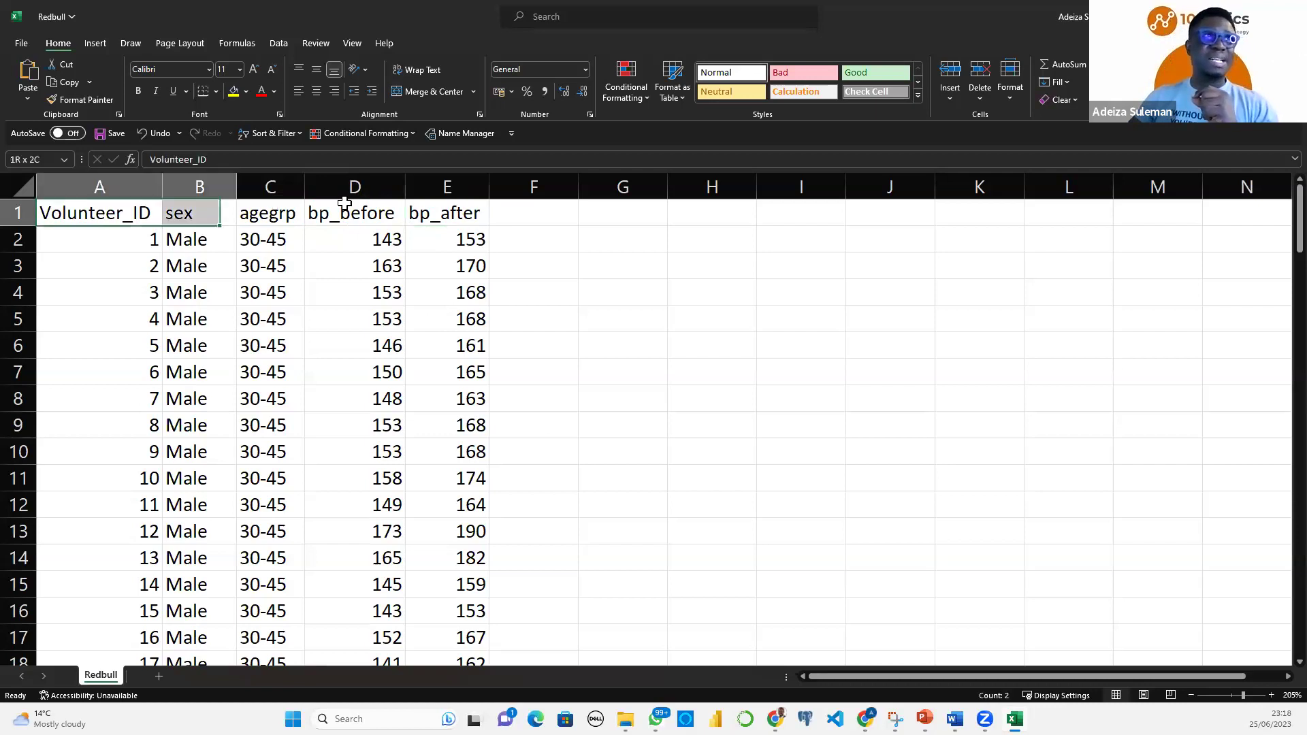
drag(344, 202, 420, 210)
key(shift+Right)
key(ctrl+c)
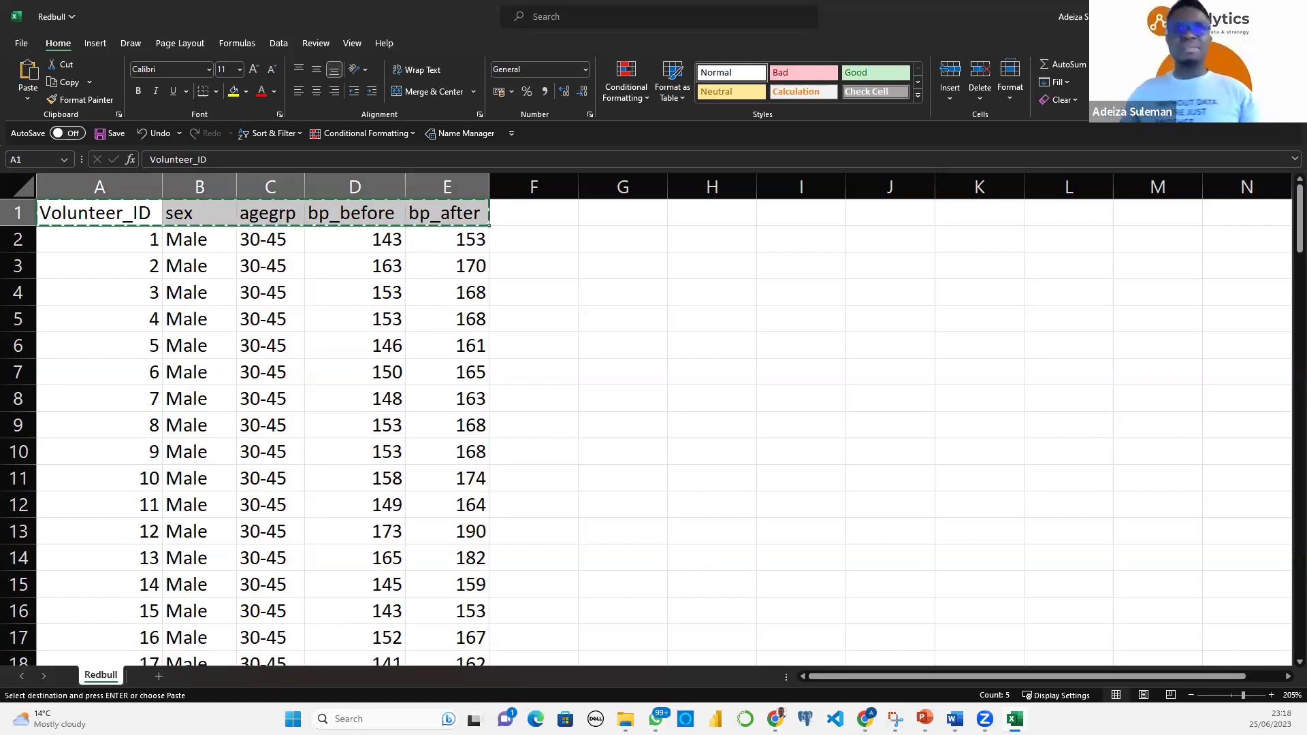
Switch to ChatGPT in Chrome and send the message "hello"
click(859, 654)
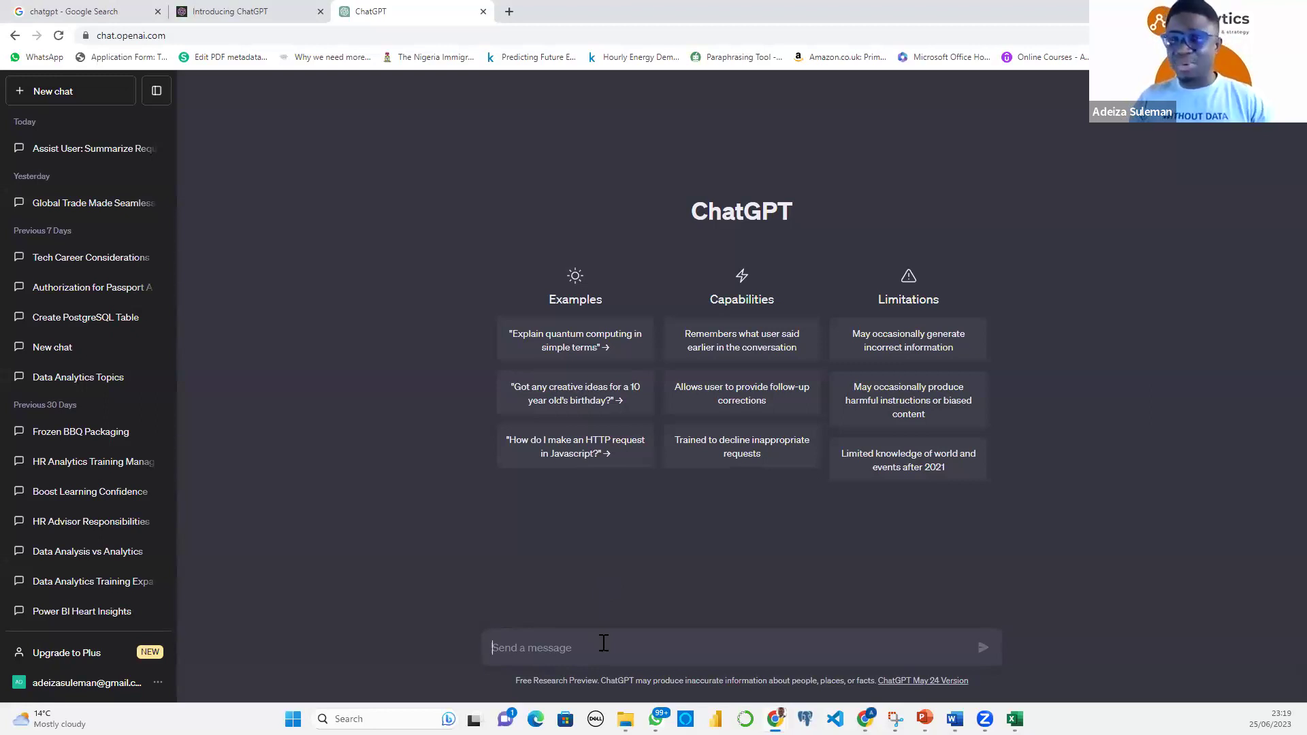
text(hello)
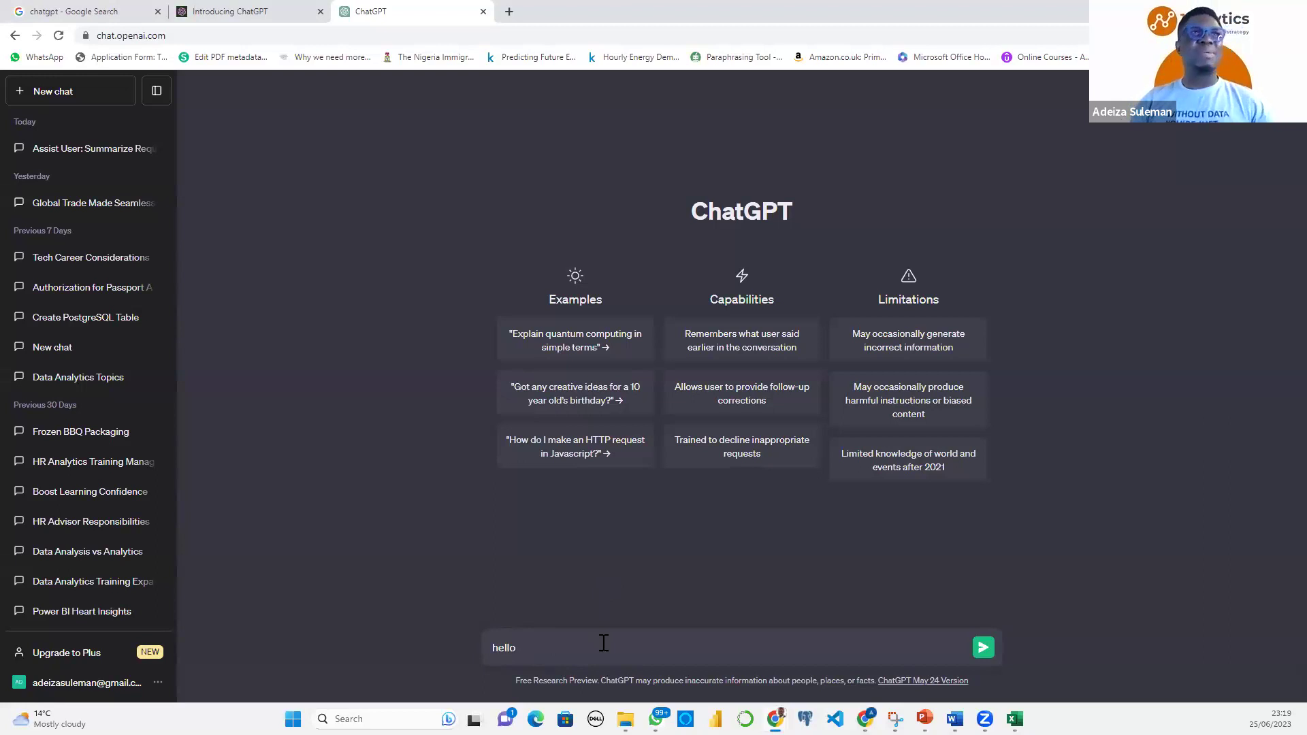
key(Return)
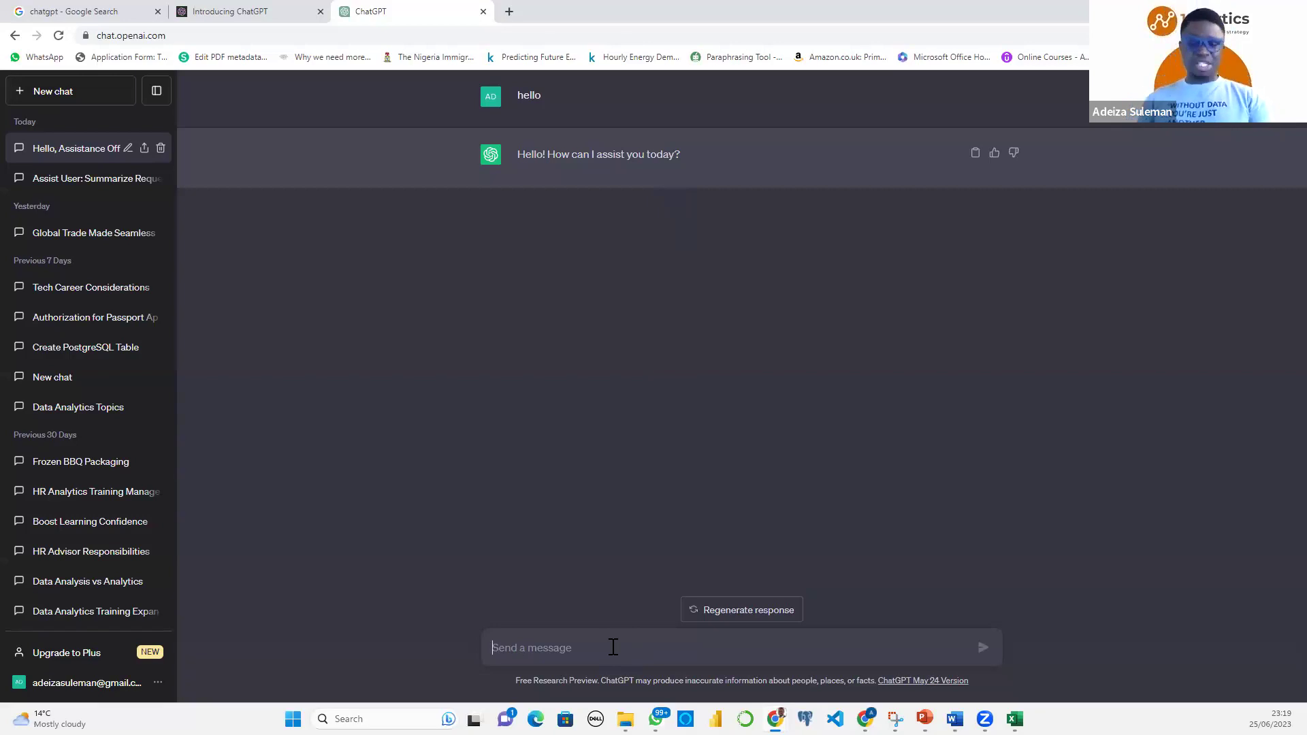
Send the message "I want you to act as a Data Analyst to help me solve some problems"
text(I want you to act as a Data Analyst to help me )
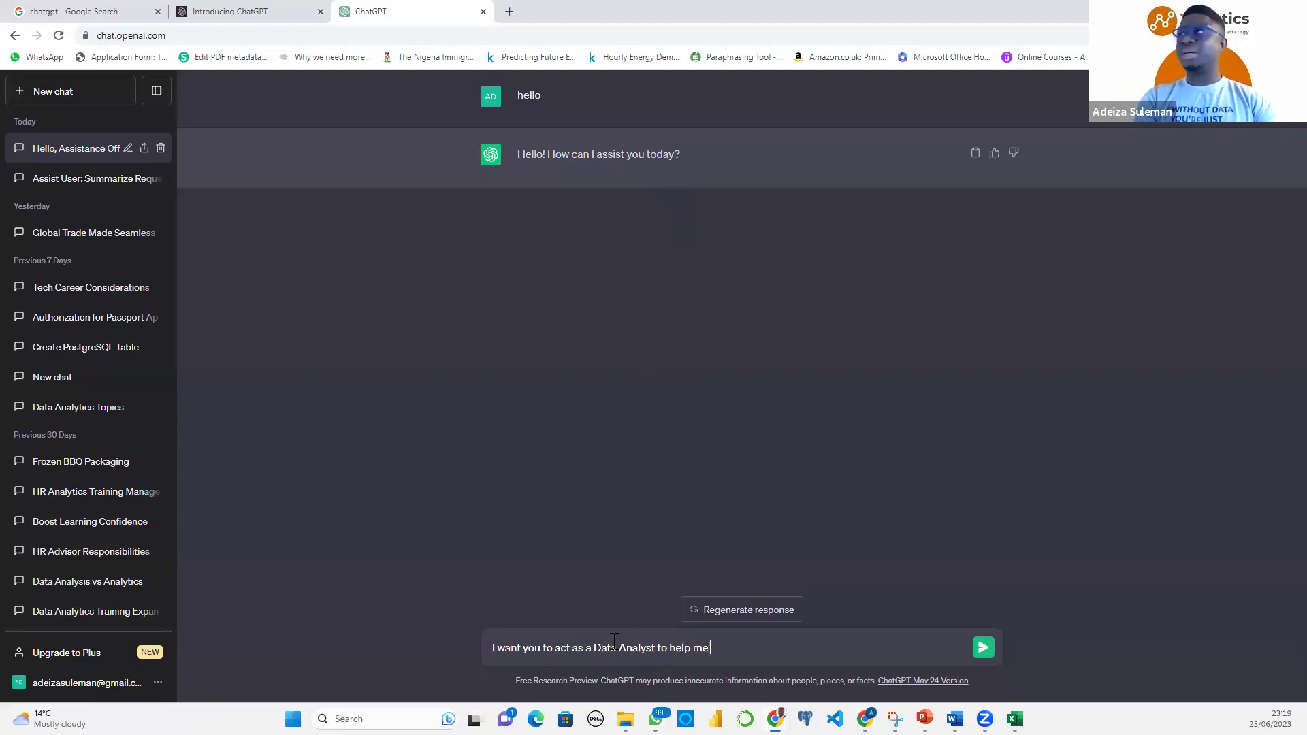
text(solv)
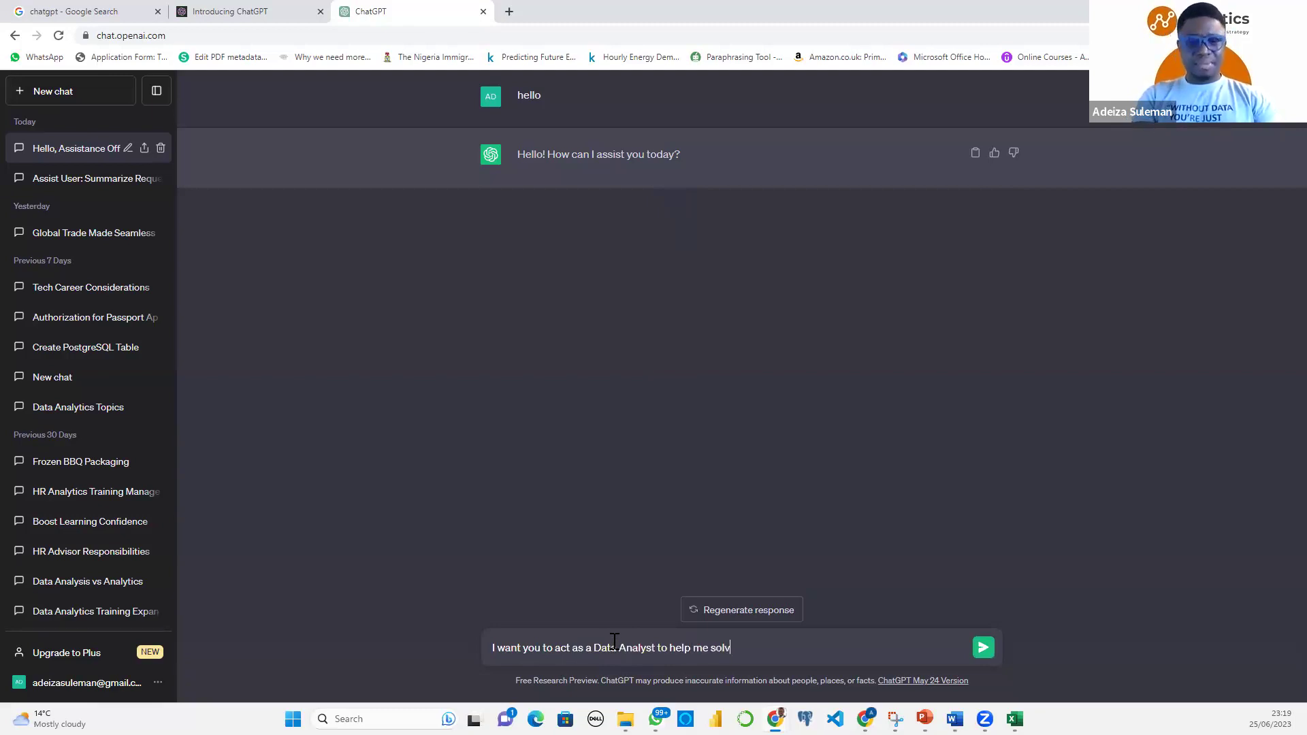
text(e some problems)
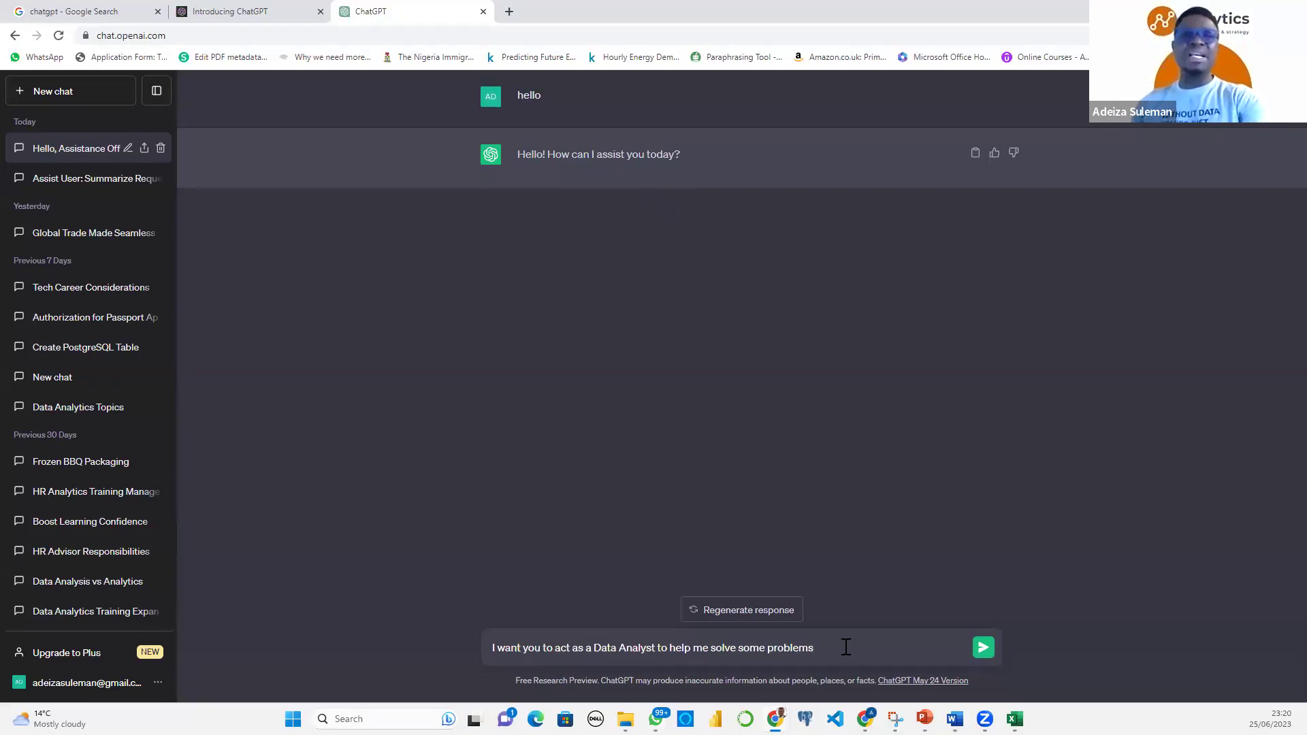
key(Return)
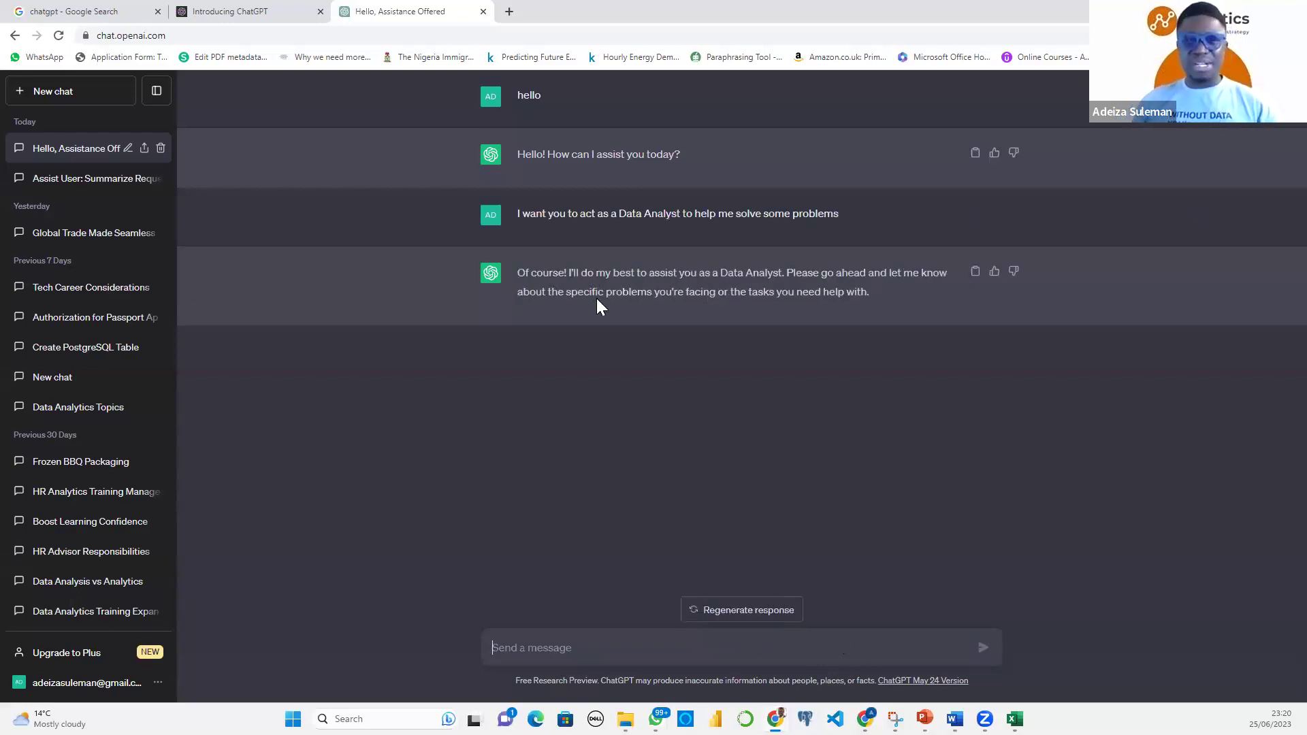
Begin a message with "I have a dataset with the following features" and paste the copied column headers inside quotation marks on the same line
key(ctrl+plus)
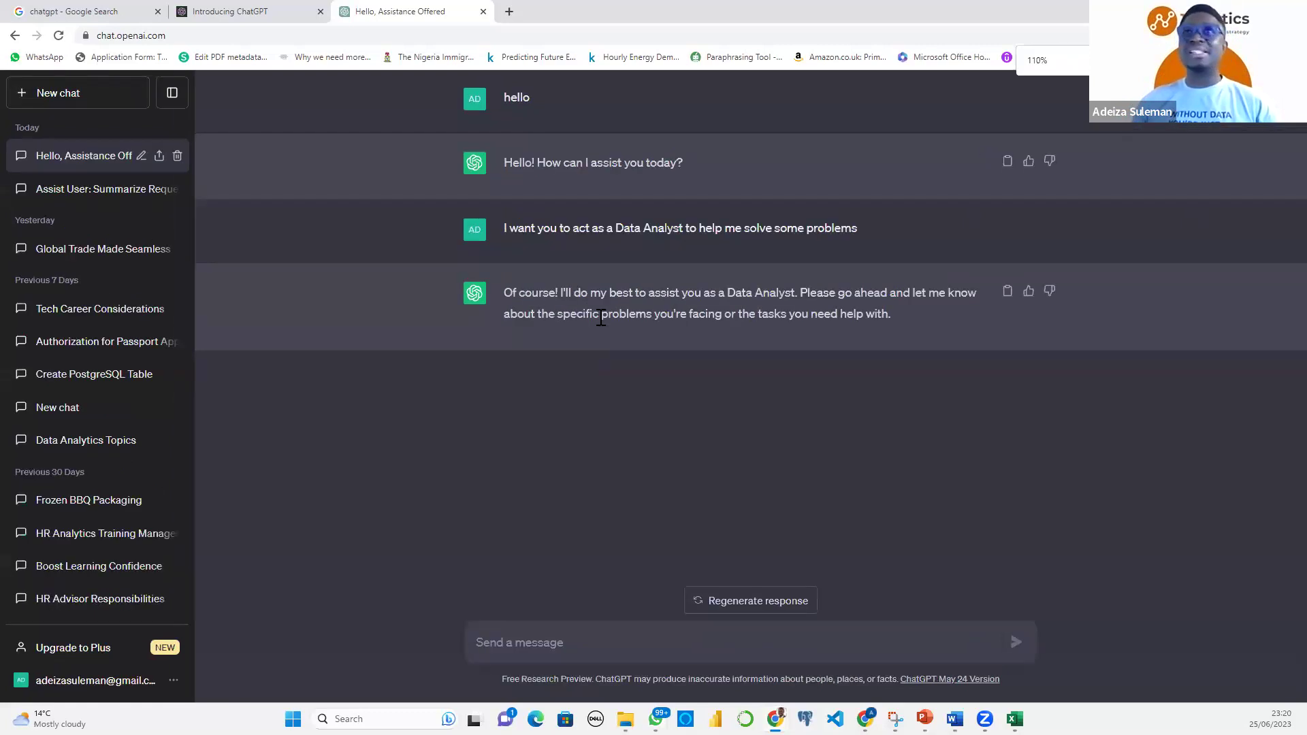
key(ctrl+plus)
key(ctrl+plus)
key(ctrl+minus)
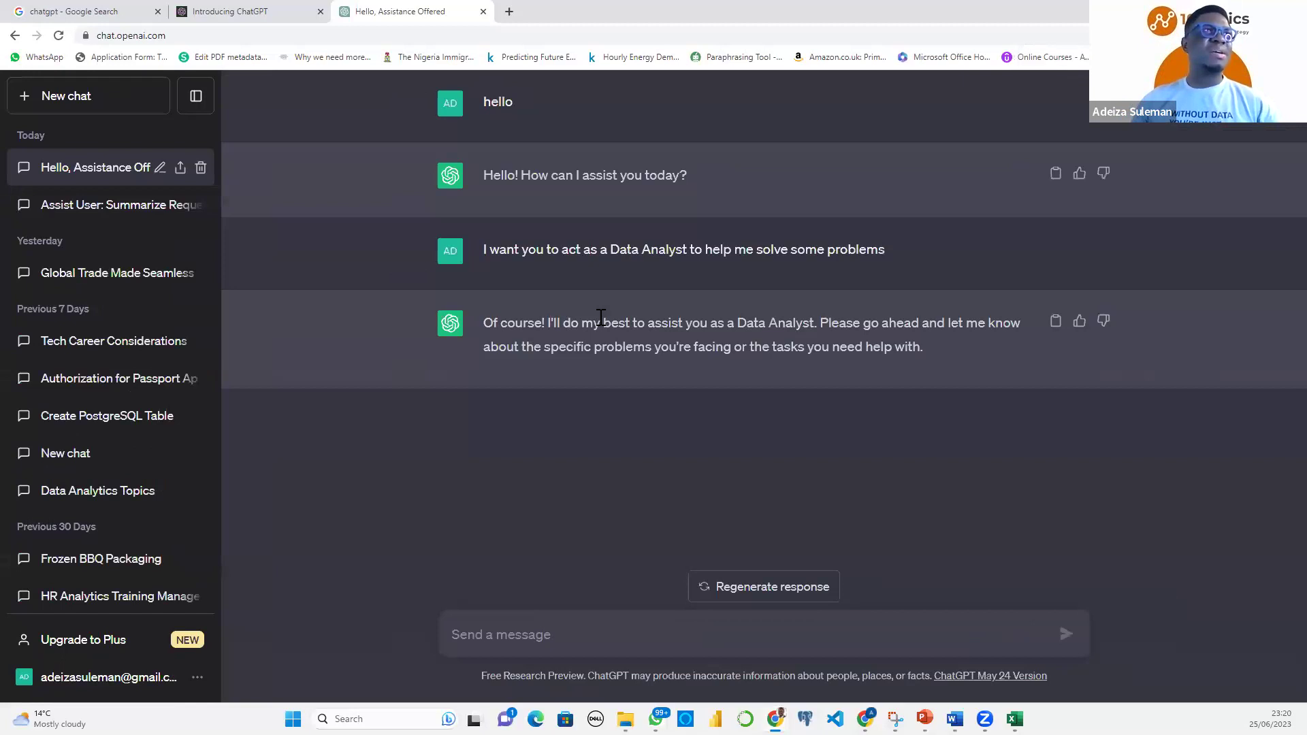
key(ctrl+minus)
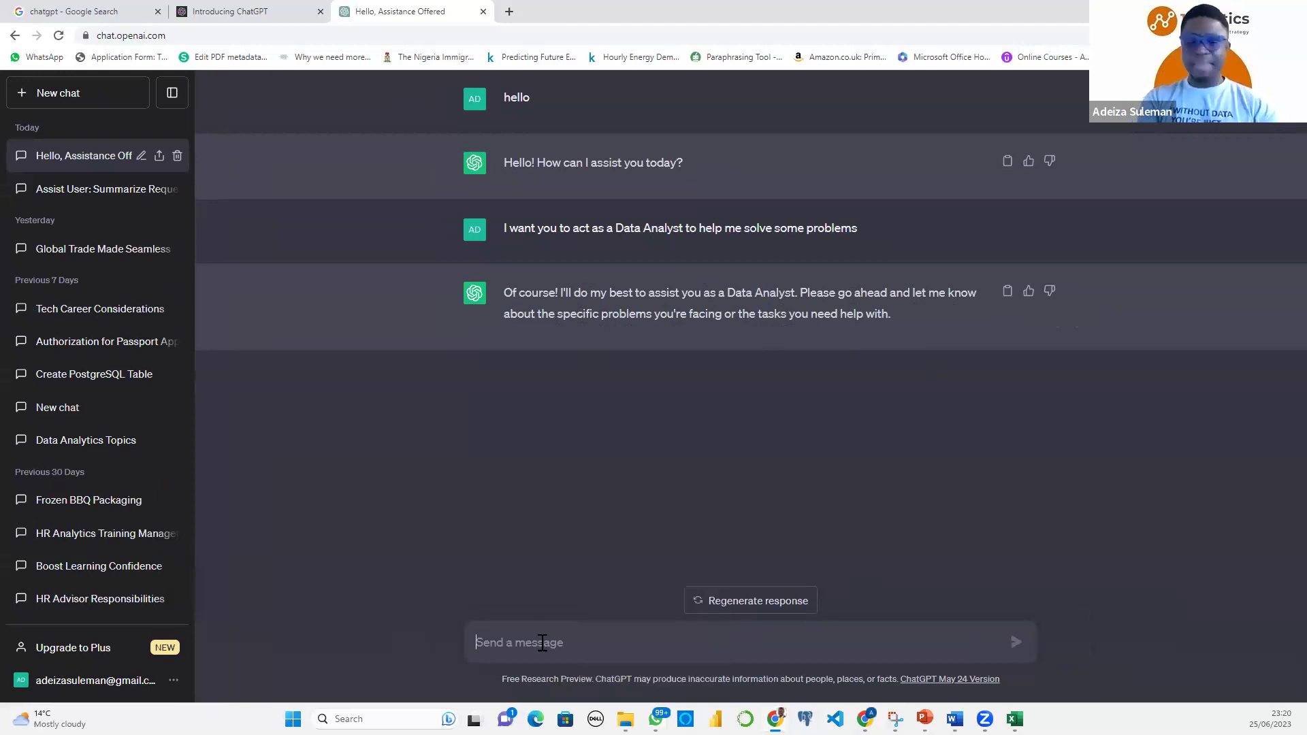
text(I h)
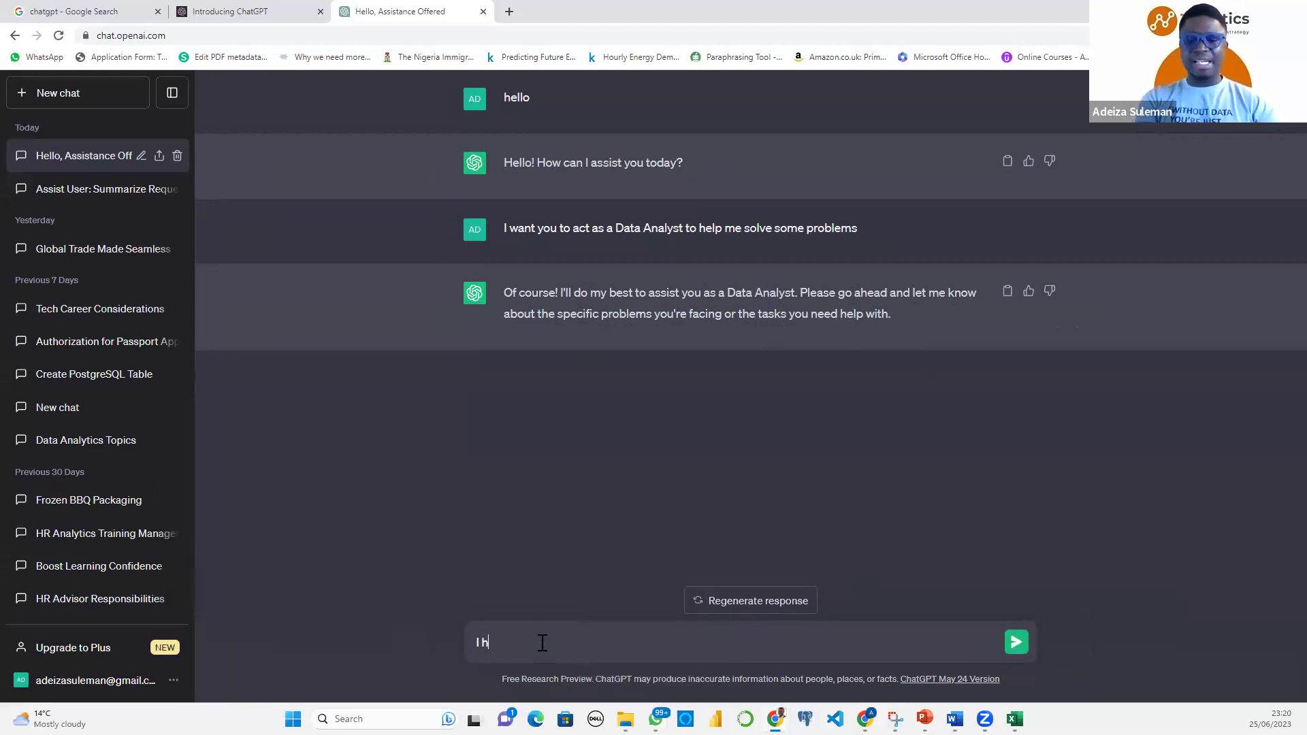
text(ave a datase)
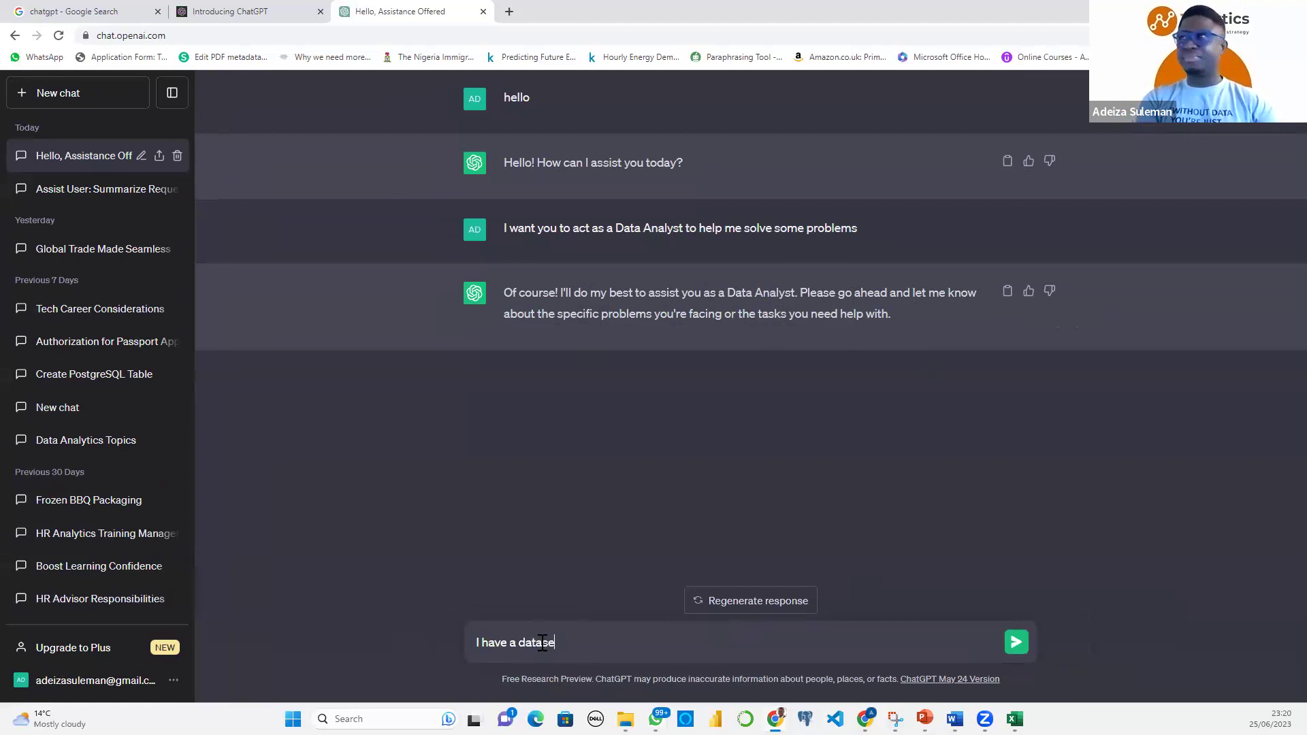
text(t with the f)
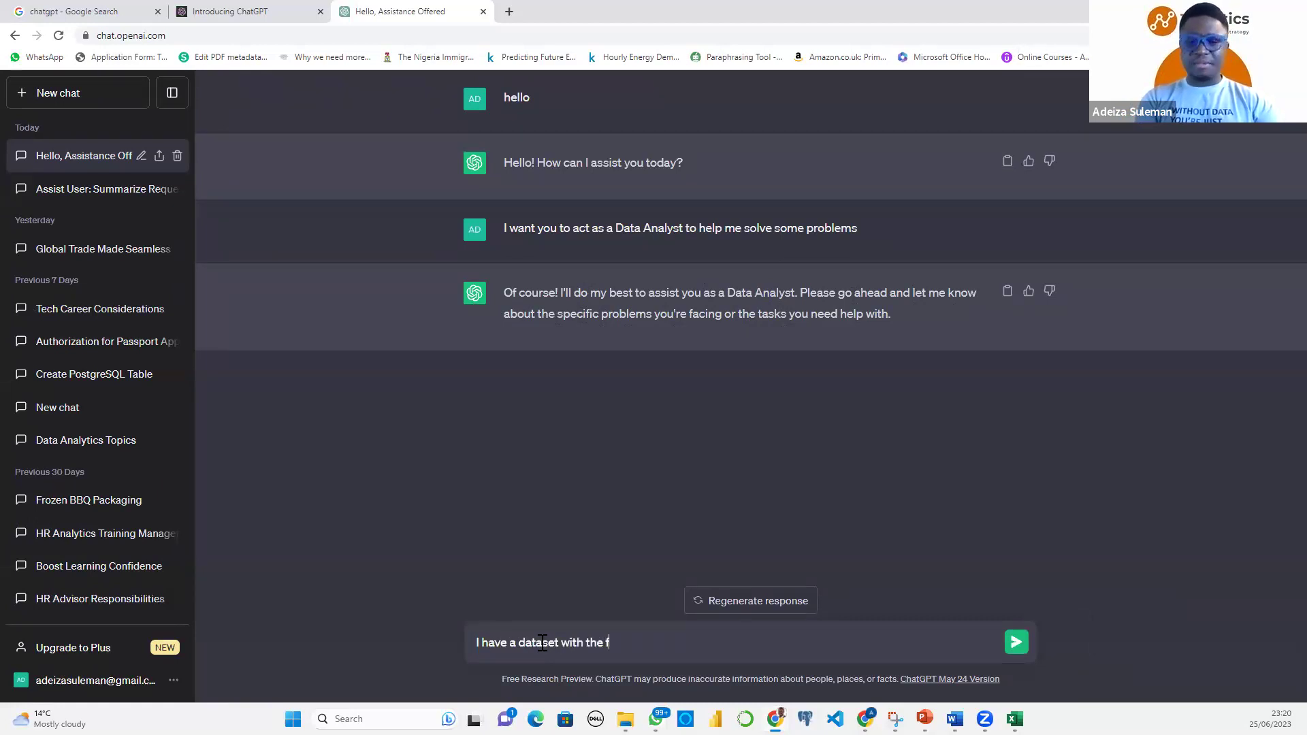
text(ollowing fe)
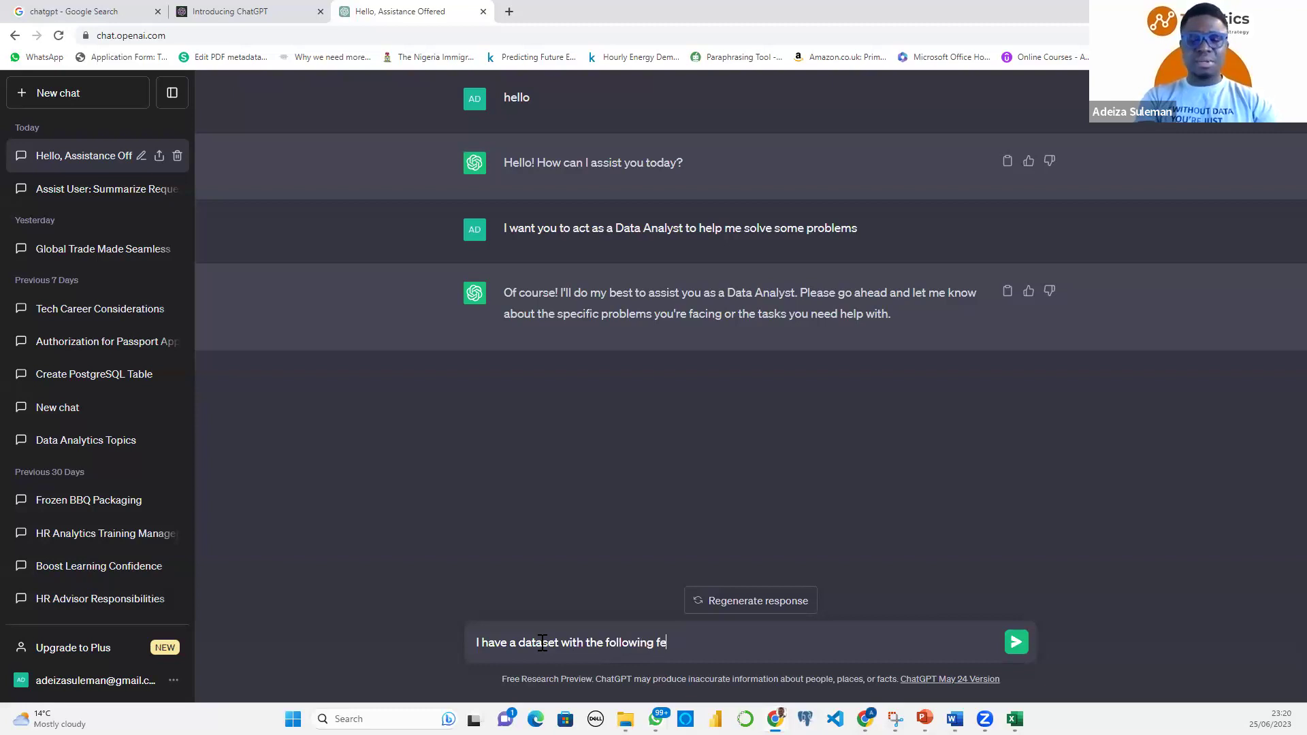
text(atures)
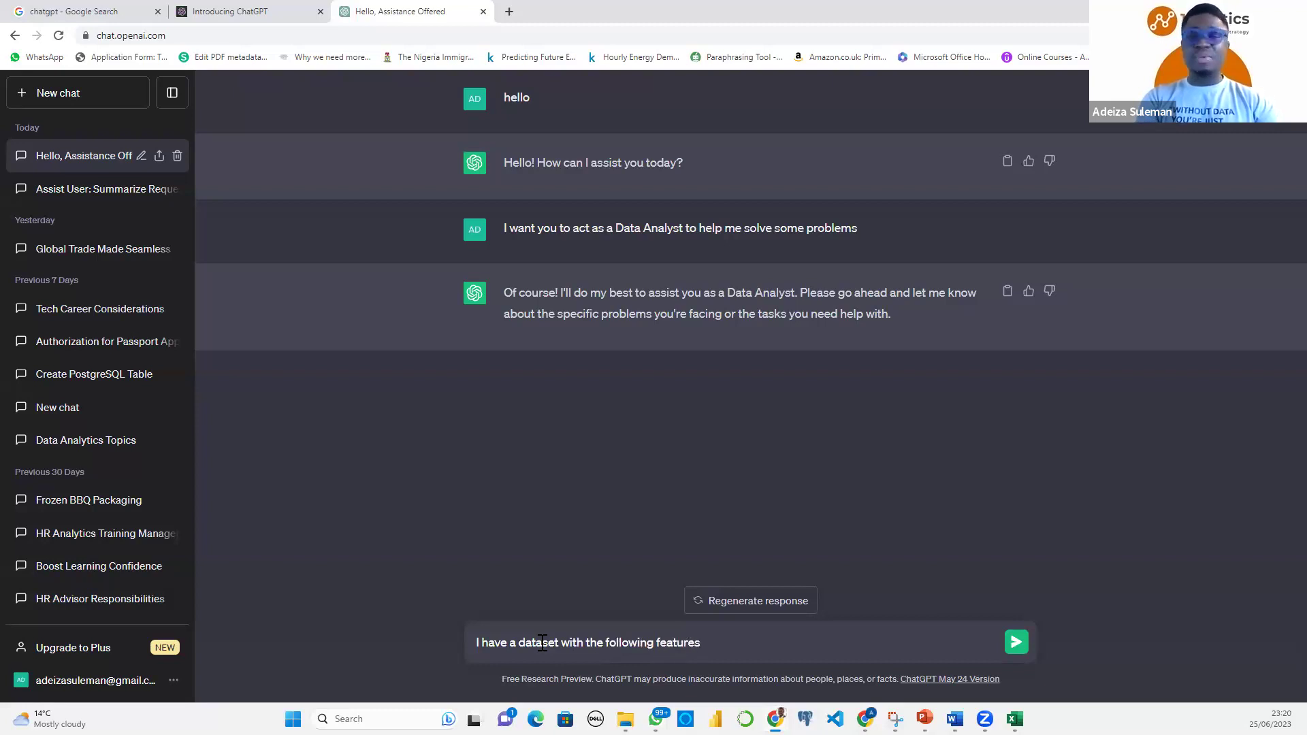
text( ")
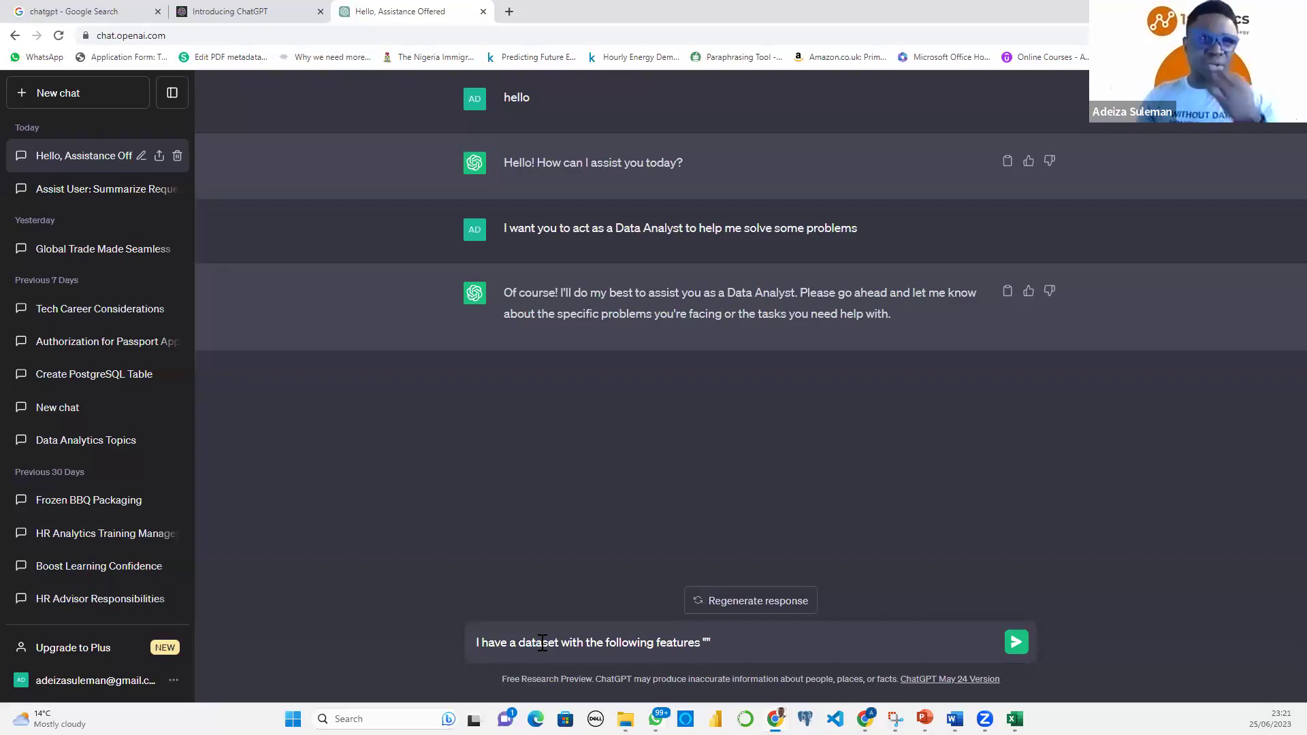
key(ctrl+v)
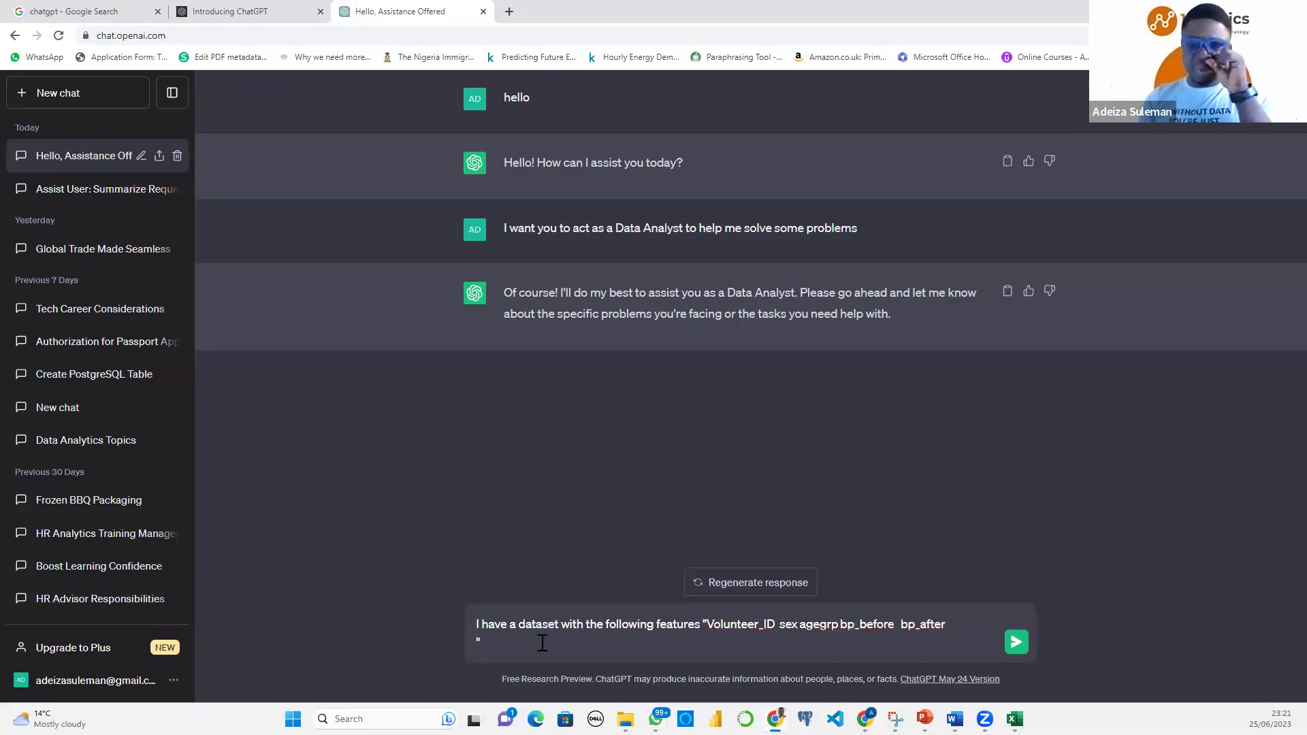
key(BackSpace)
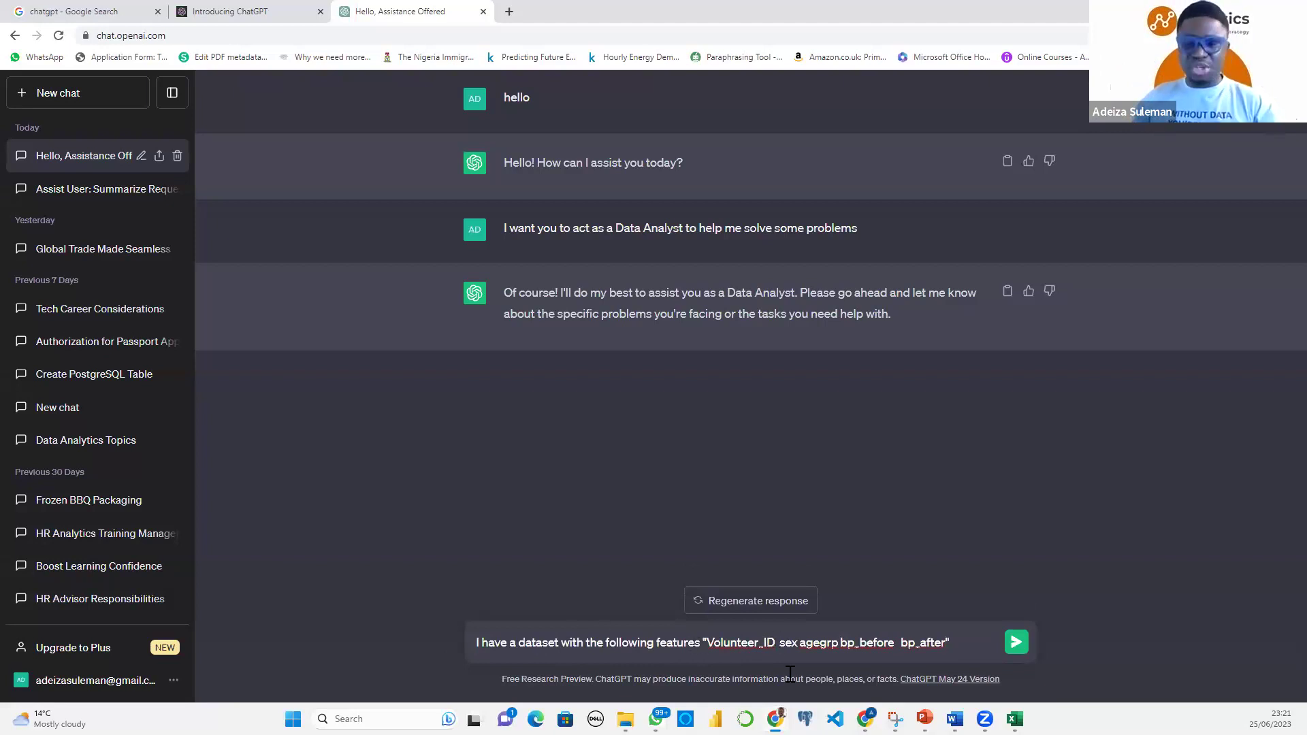
Separate the pasted feature names with commas and split agegrp into "age grp"
text(,)
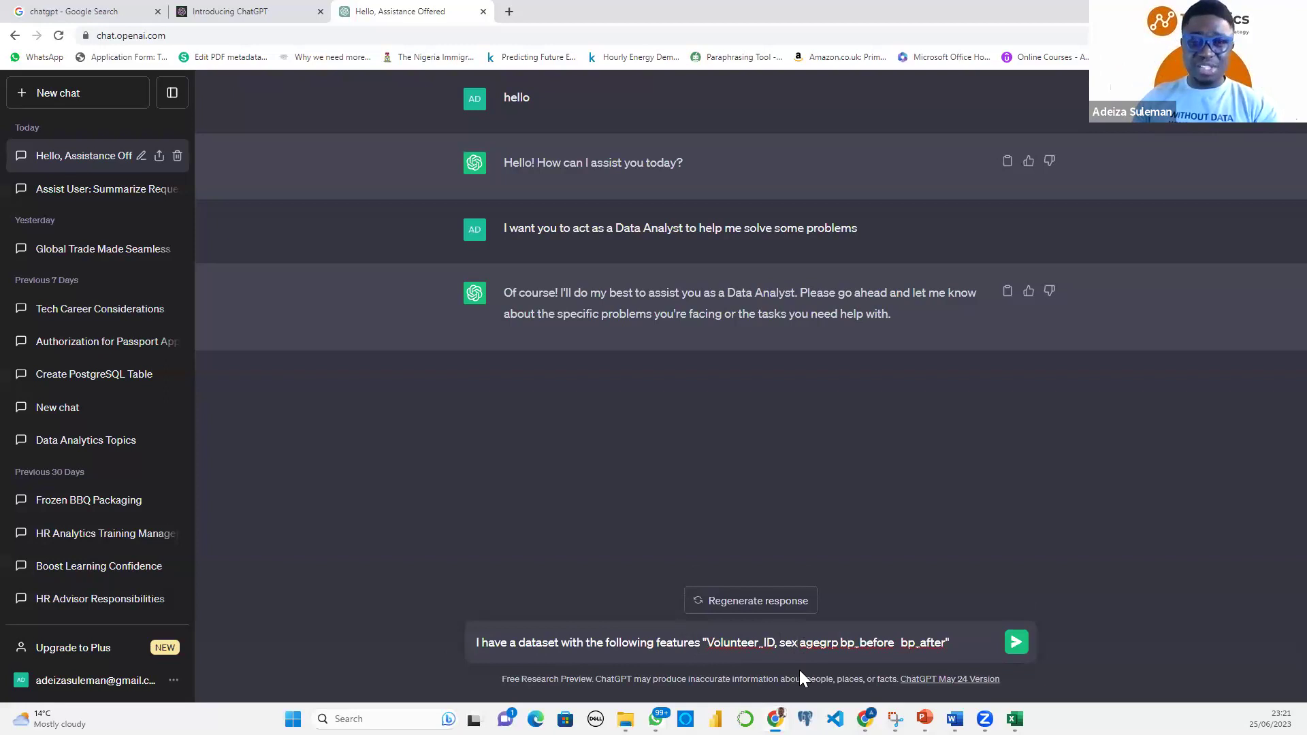
click(798, 642)
text(,)
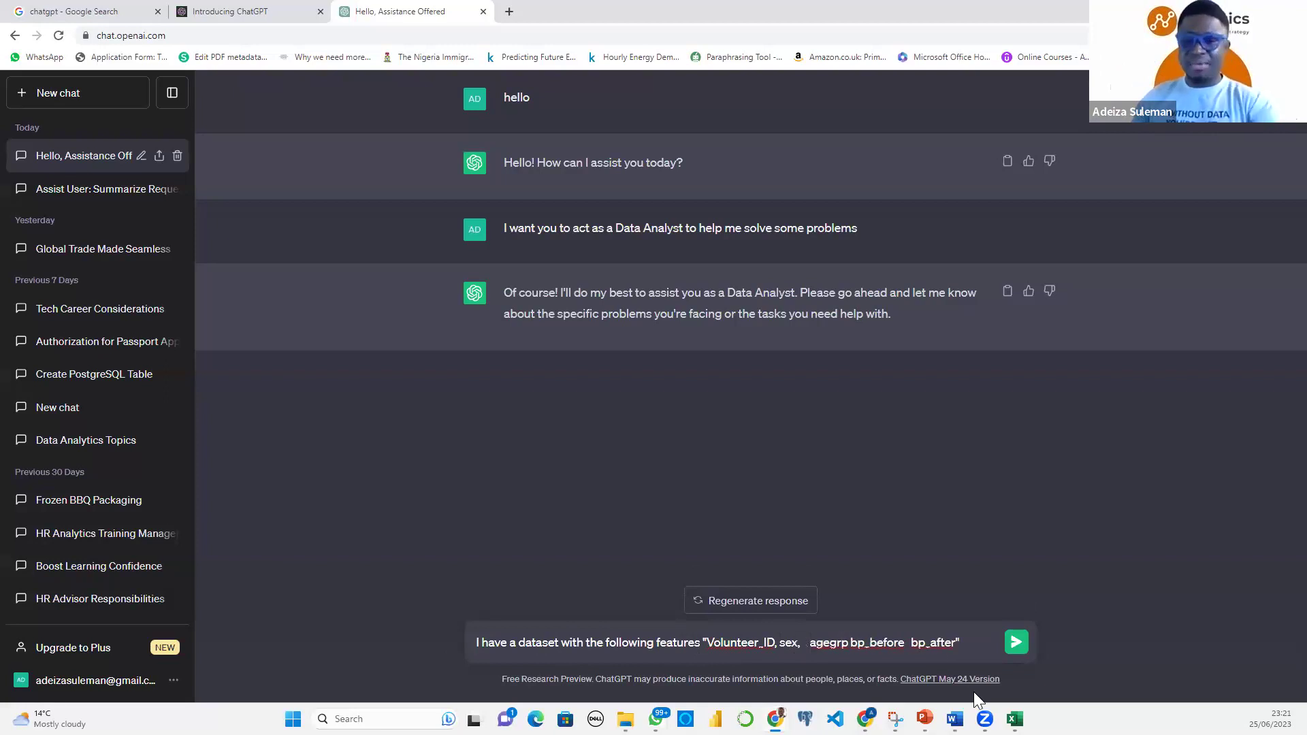
key(Delete)
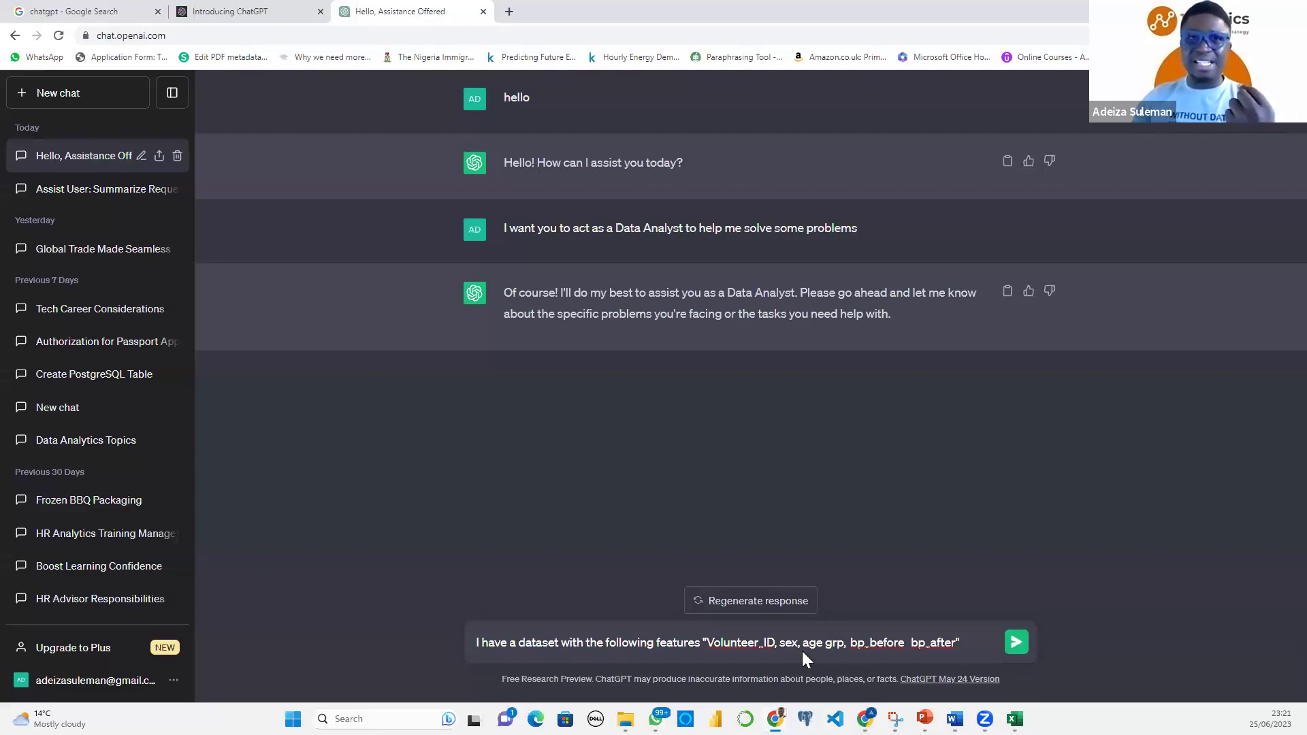
click(846, 651)
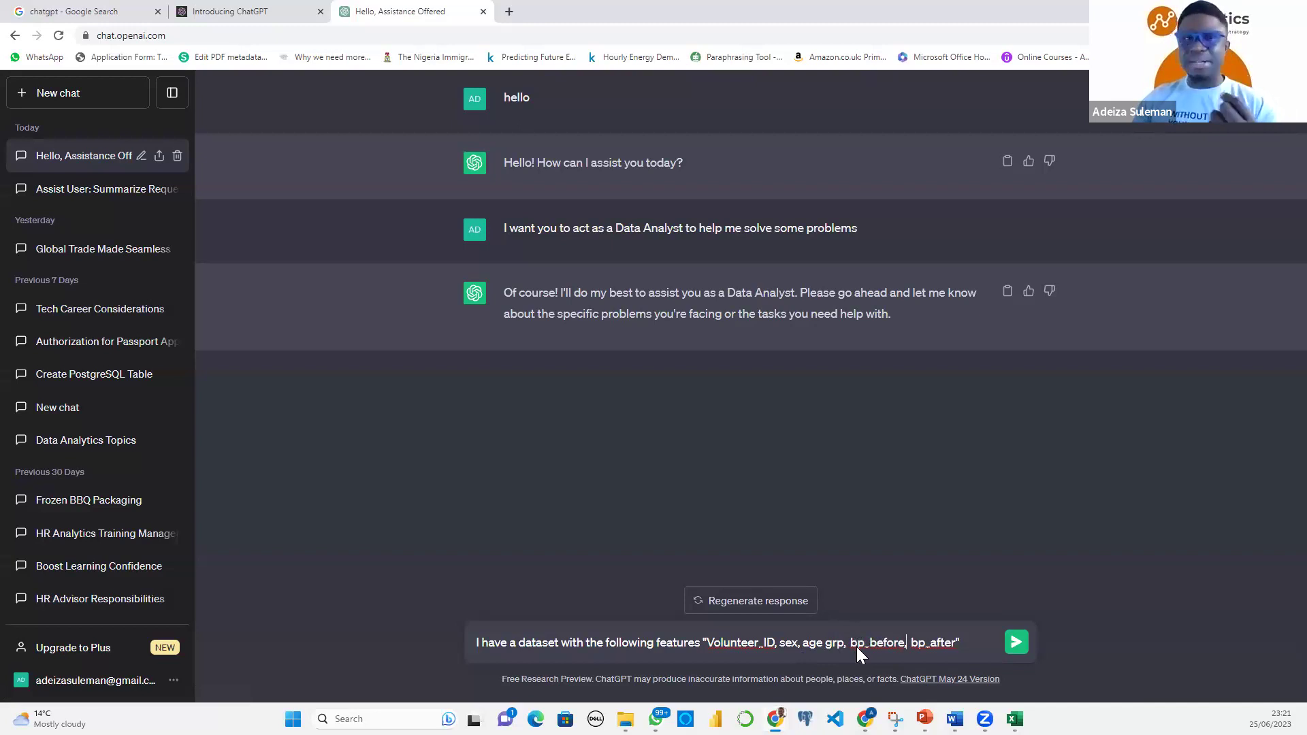
Expand "bp" to "blood pressure" in both the before and after feature names
text(lood )
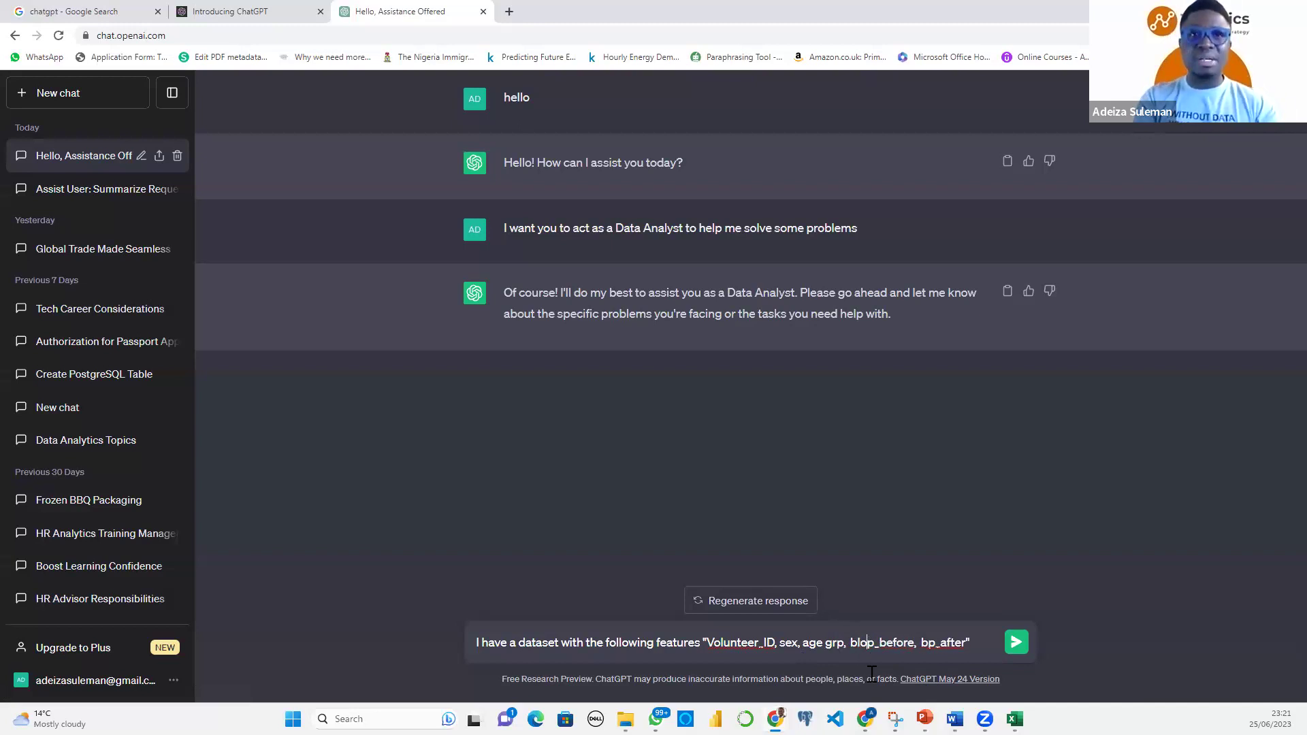
text(pressure)
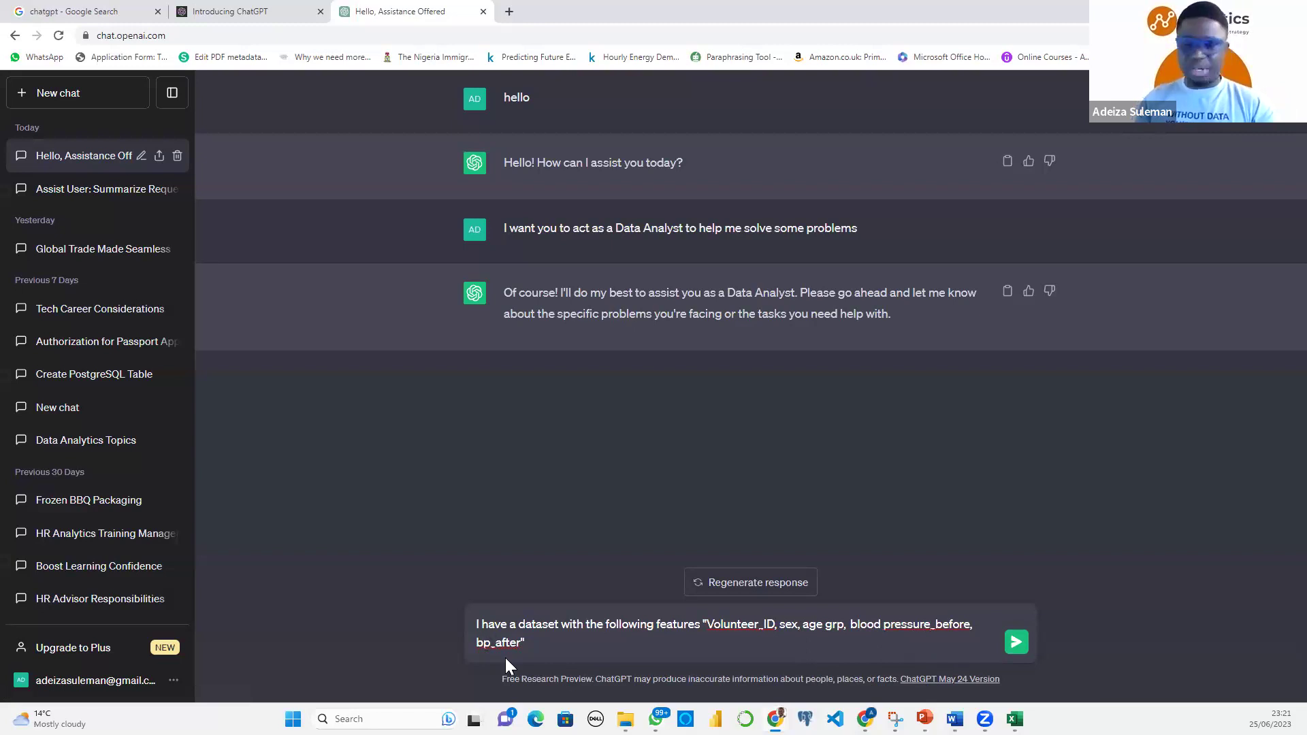
text(ressure)
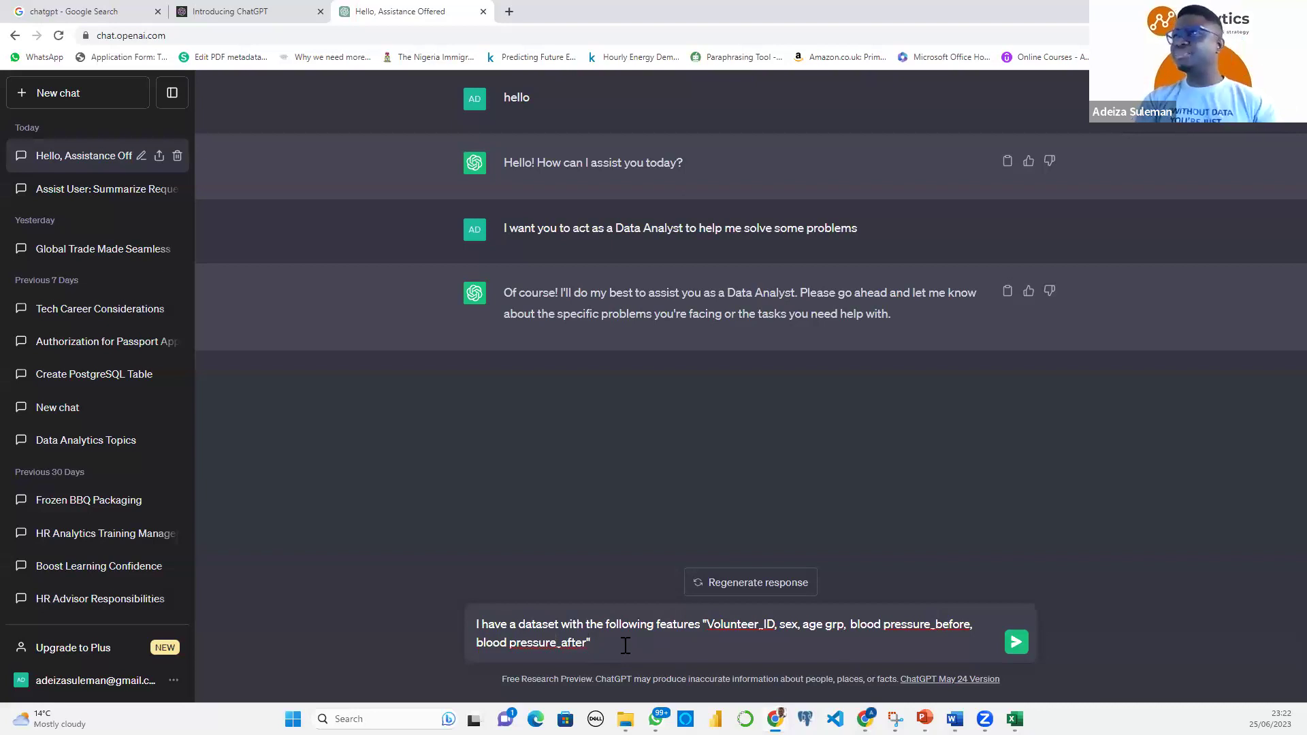
Add the request "Give me 5 insights that I can generate from the data" to the message and send it
text(Give me 5 insights)
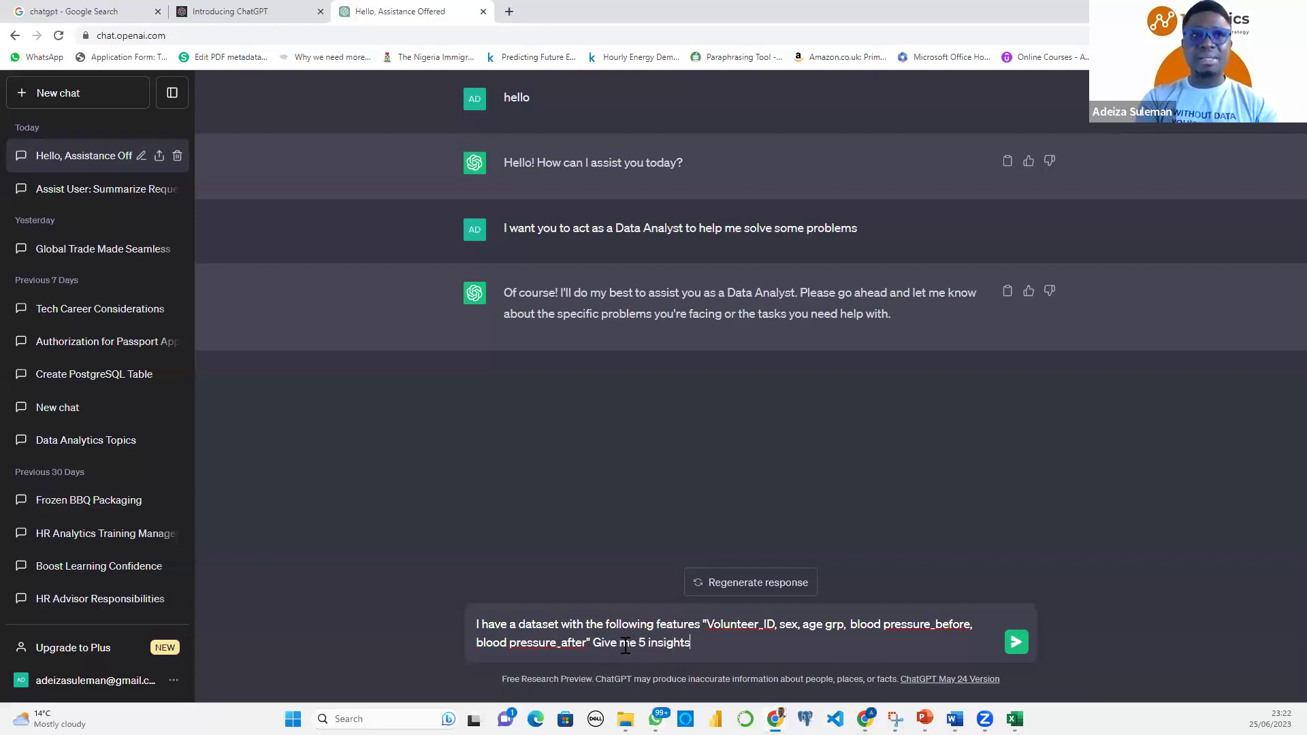
text( tha)
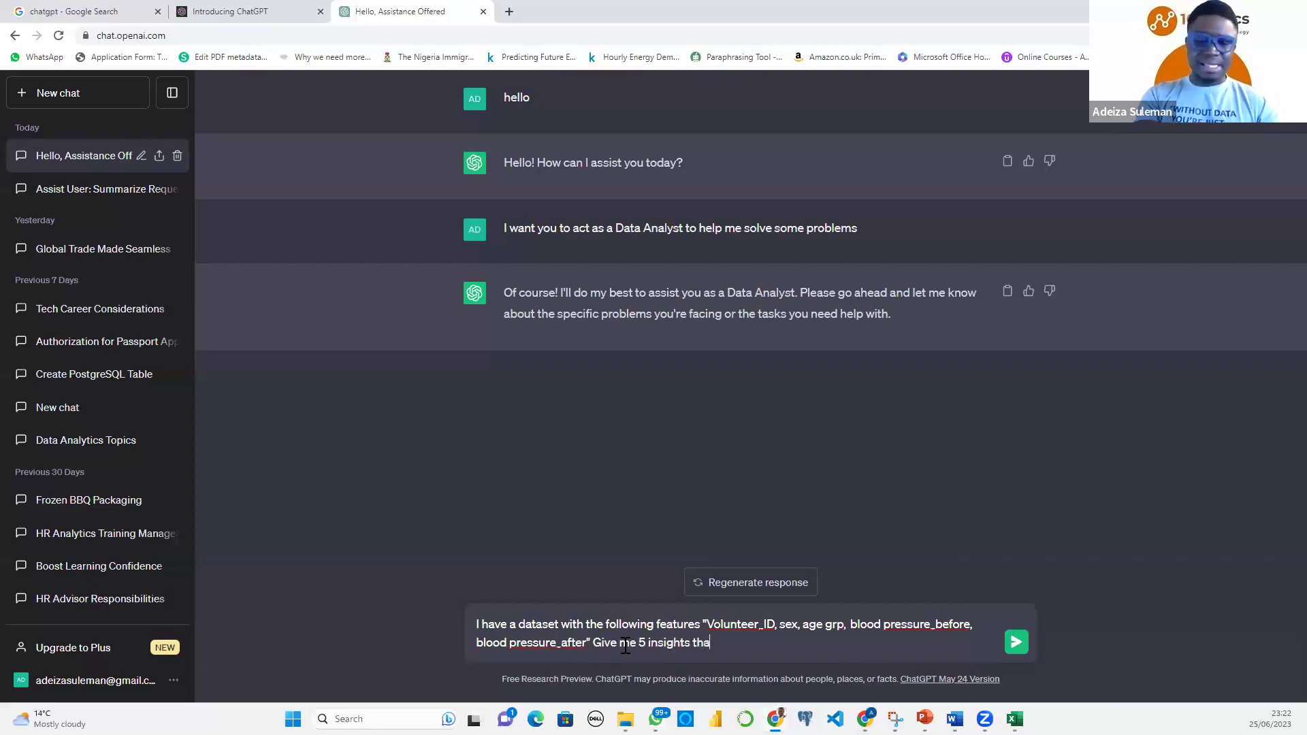
text(t I can gene)
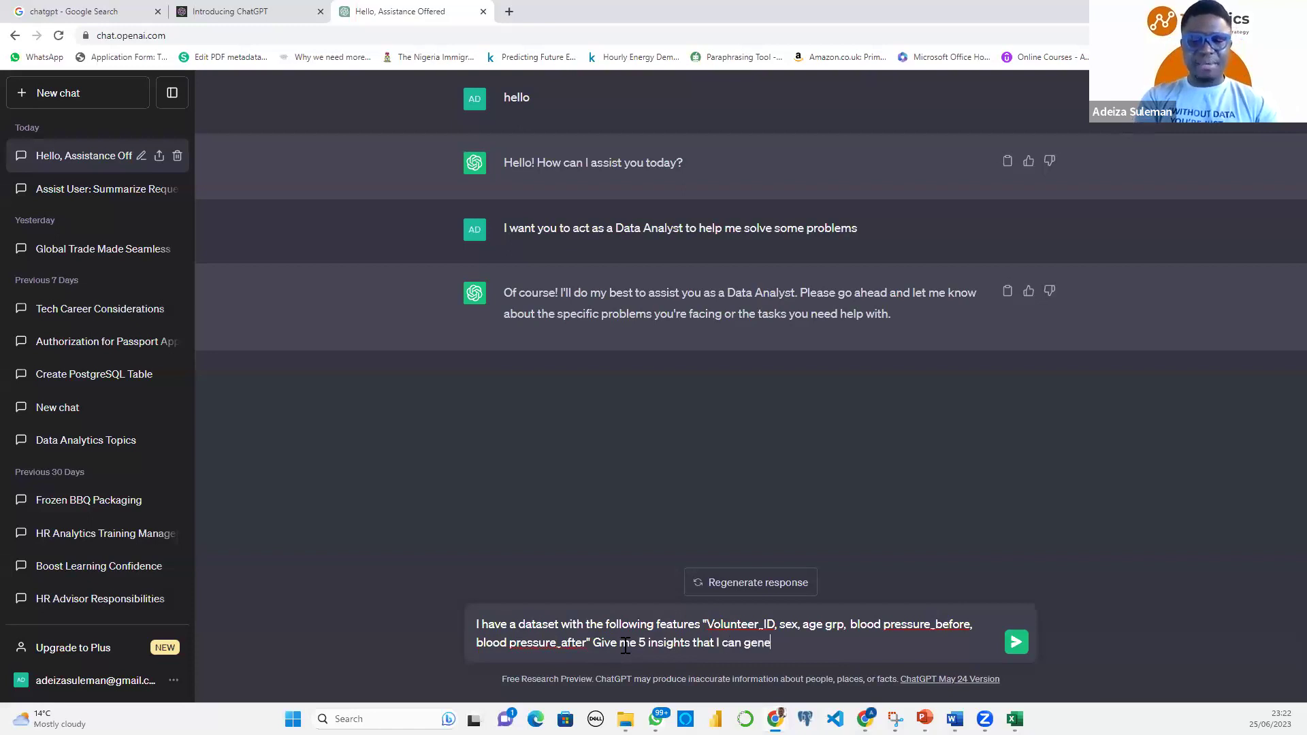
text(rate f)
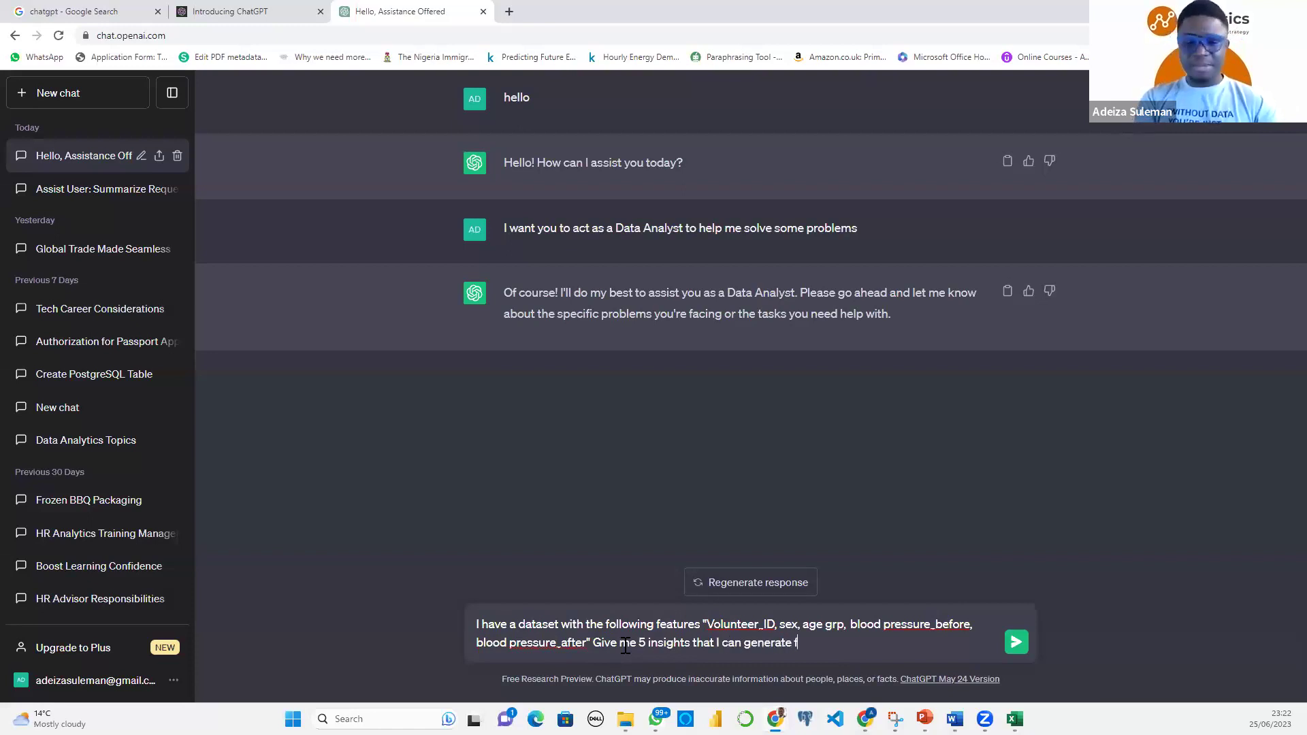
text(rom the data)
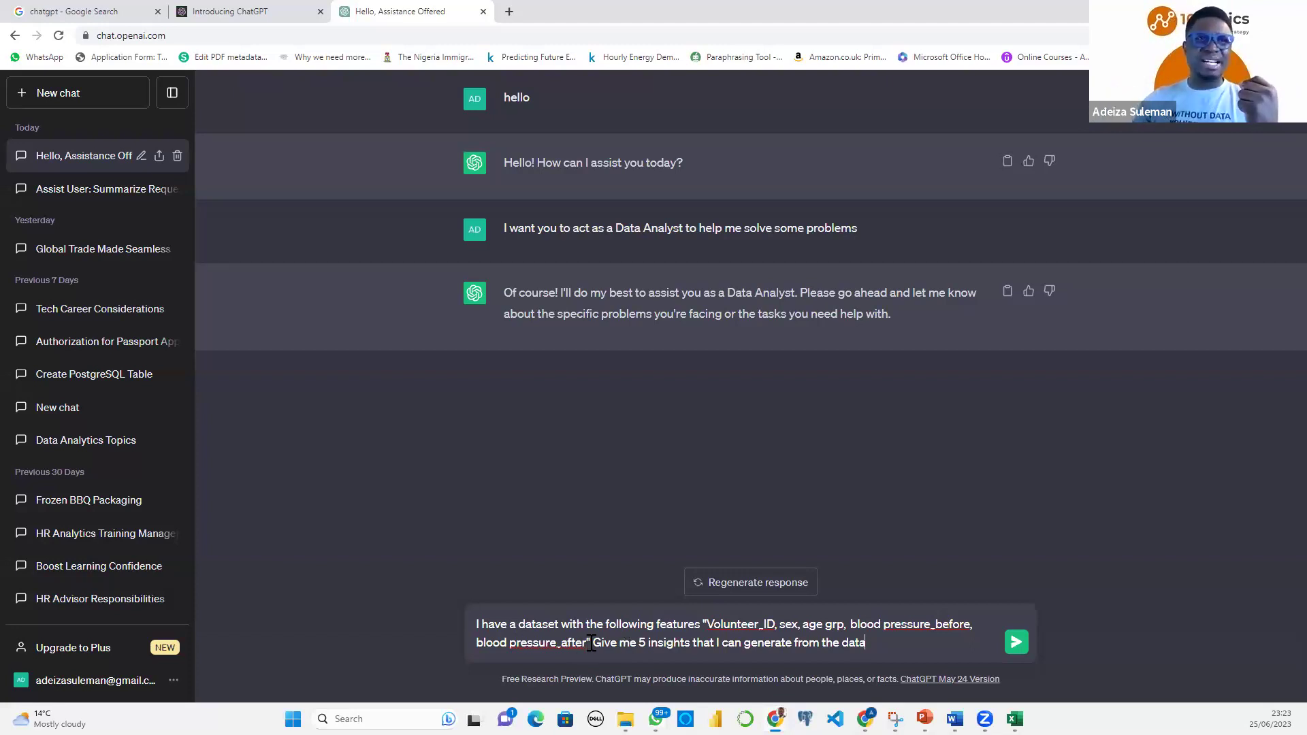
drag(593, 642, 890, 647)
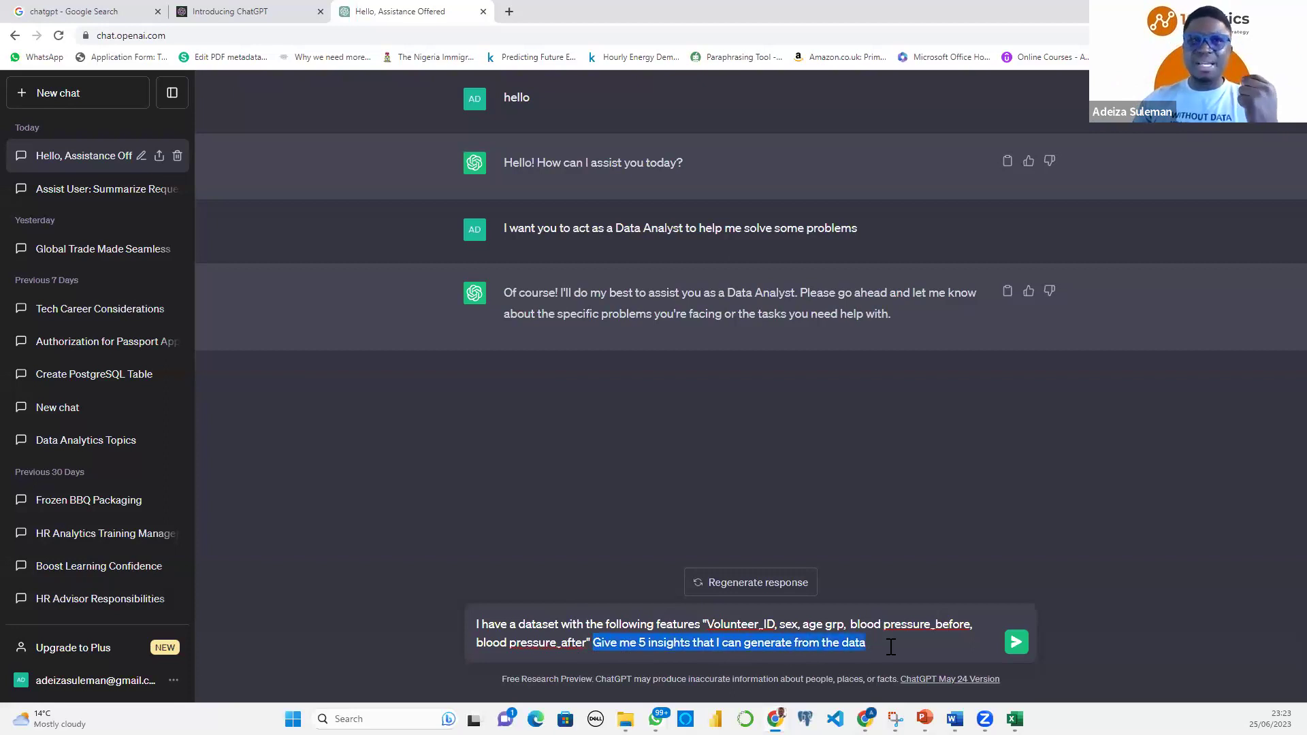
click(889, 647)
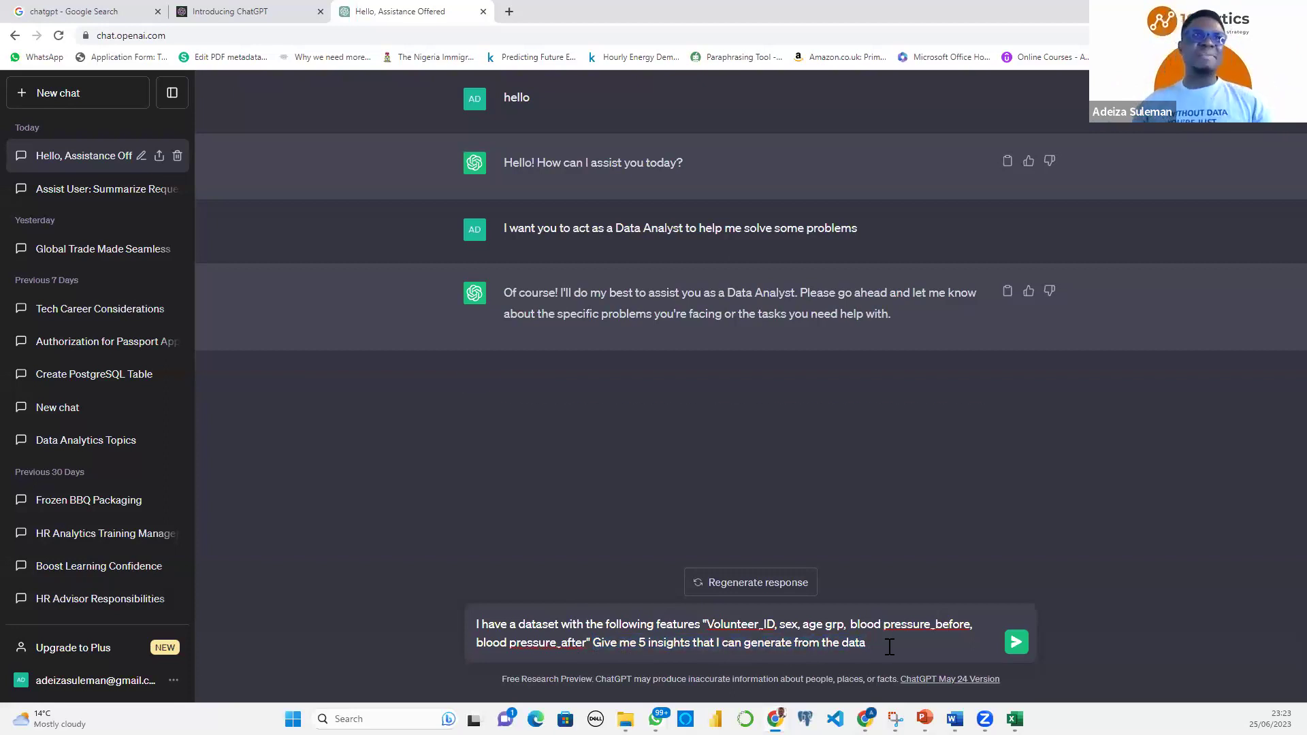
key(Return)
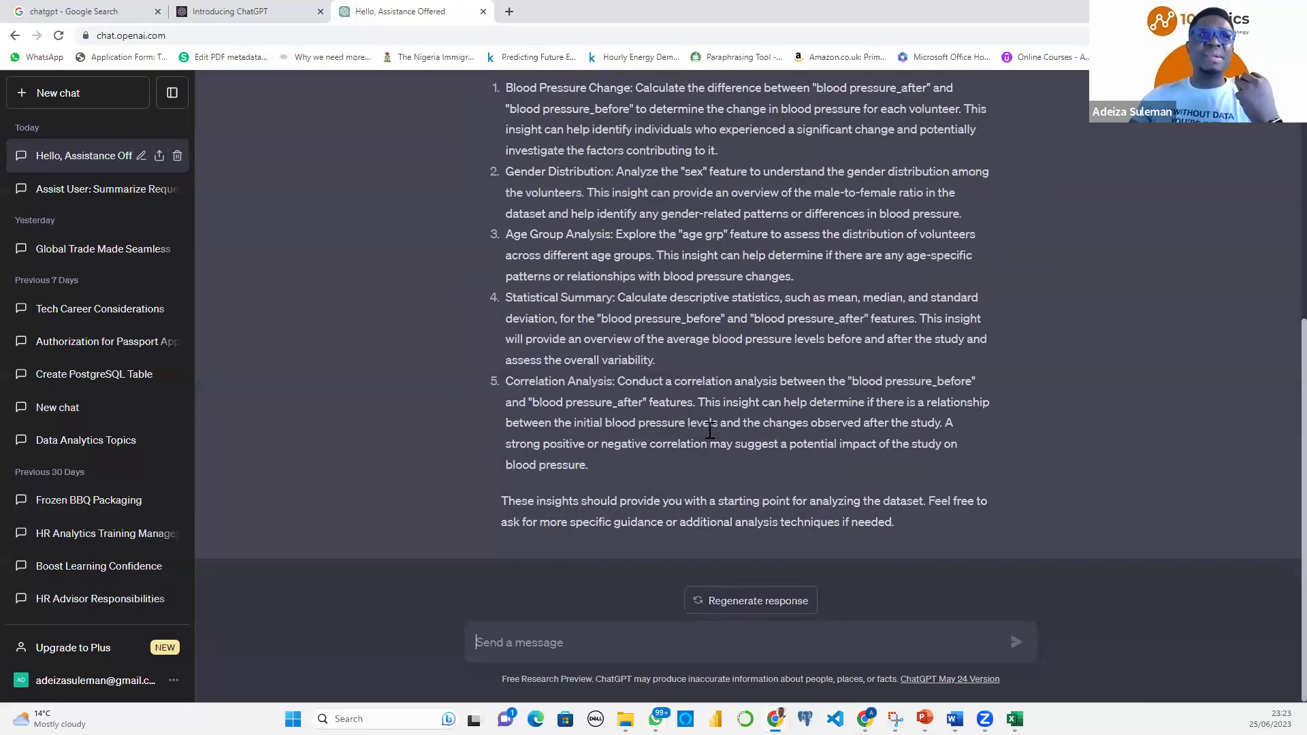
Read through the five suggested insights in the reply one by one, including the features named in the correlation analysis
scroll(709, 429, up, 1)
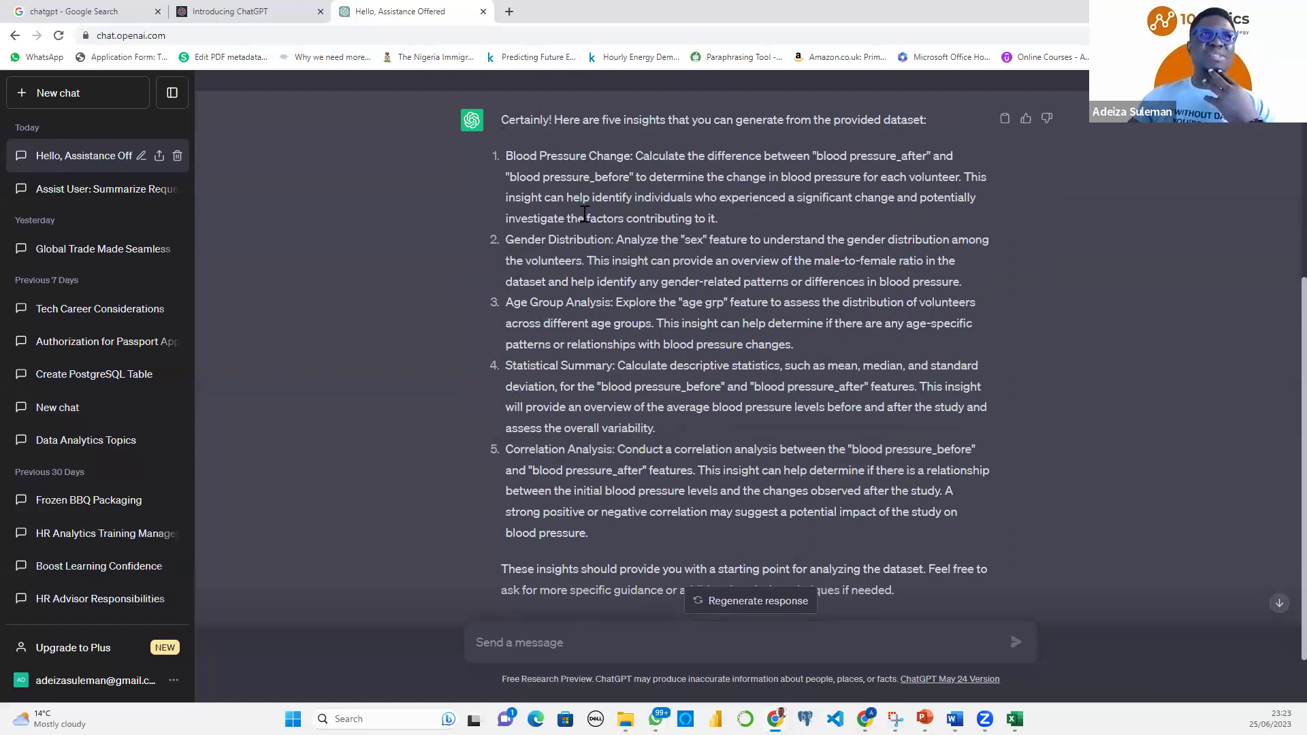
scroll(585, 215, up, 1)
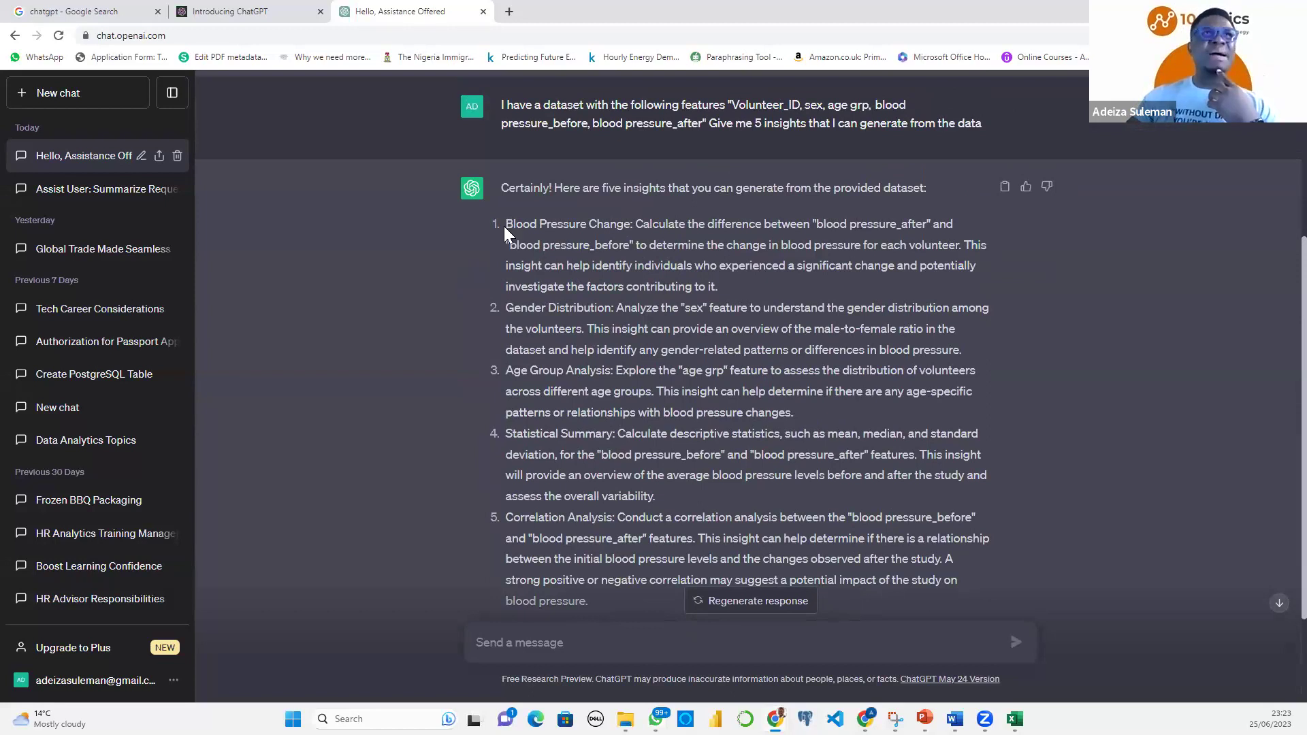
drag(506, 224, 610, 224)
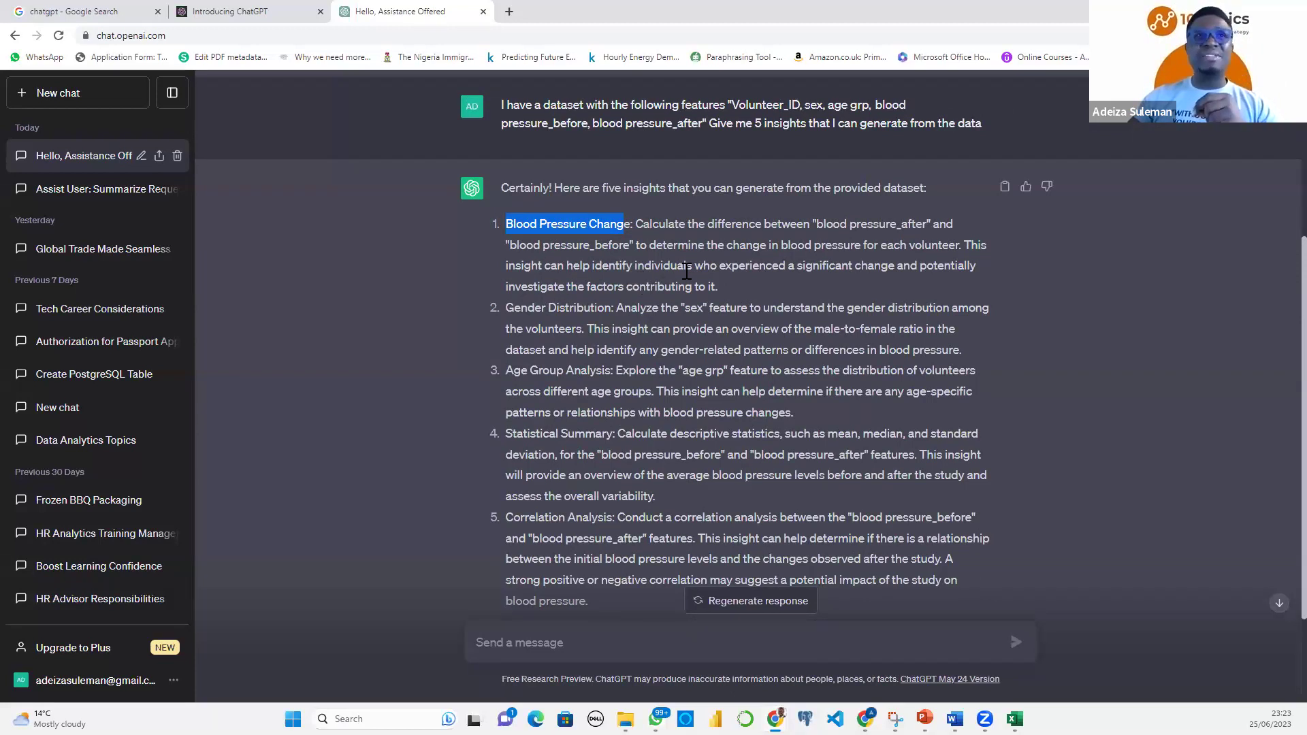
click(847, 265)
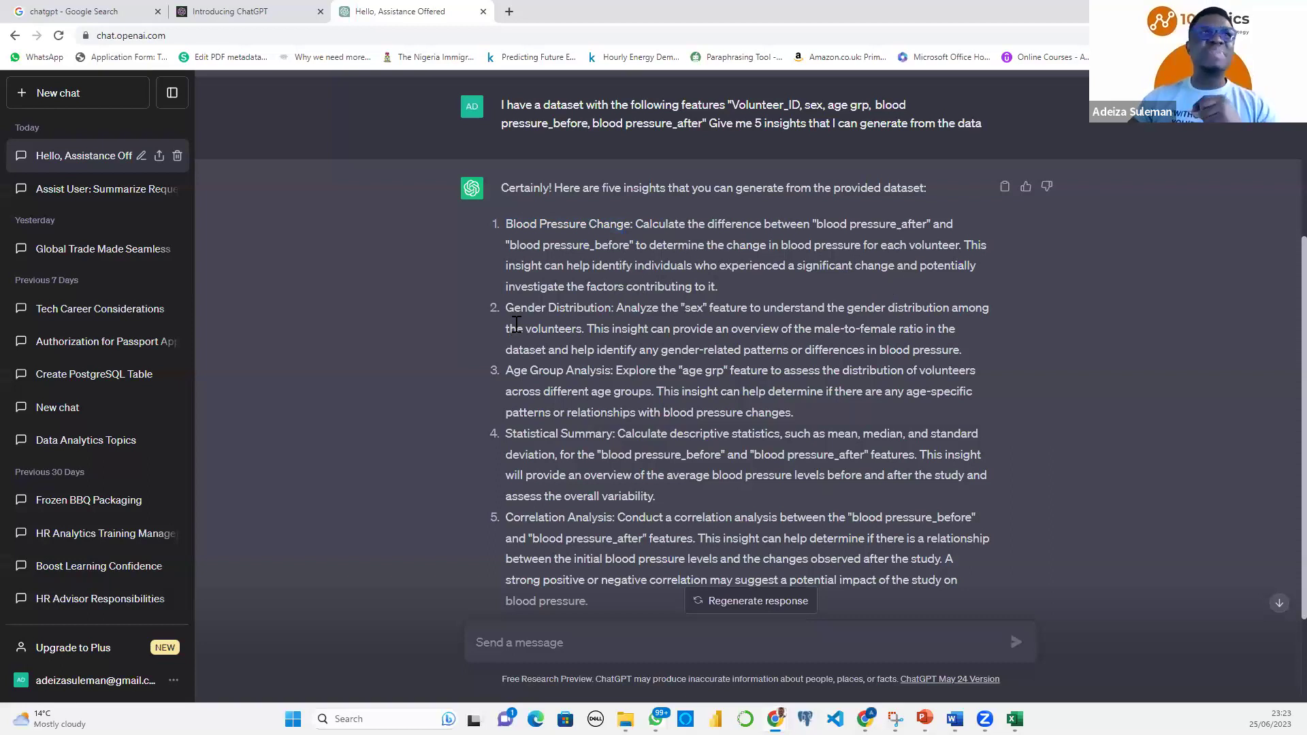
drag(507, 310, 617, 310)
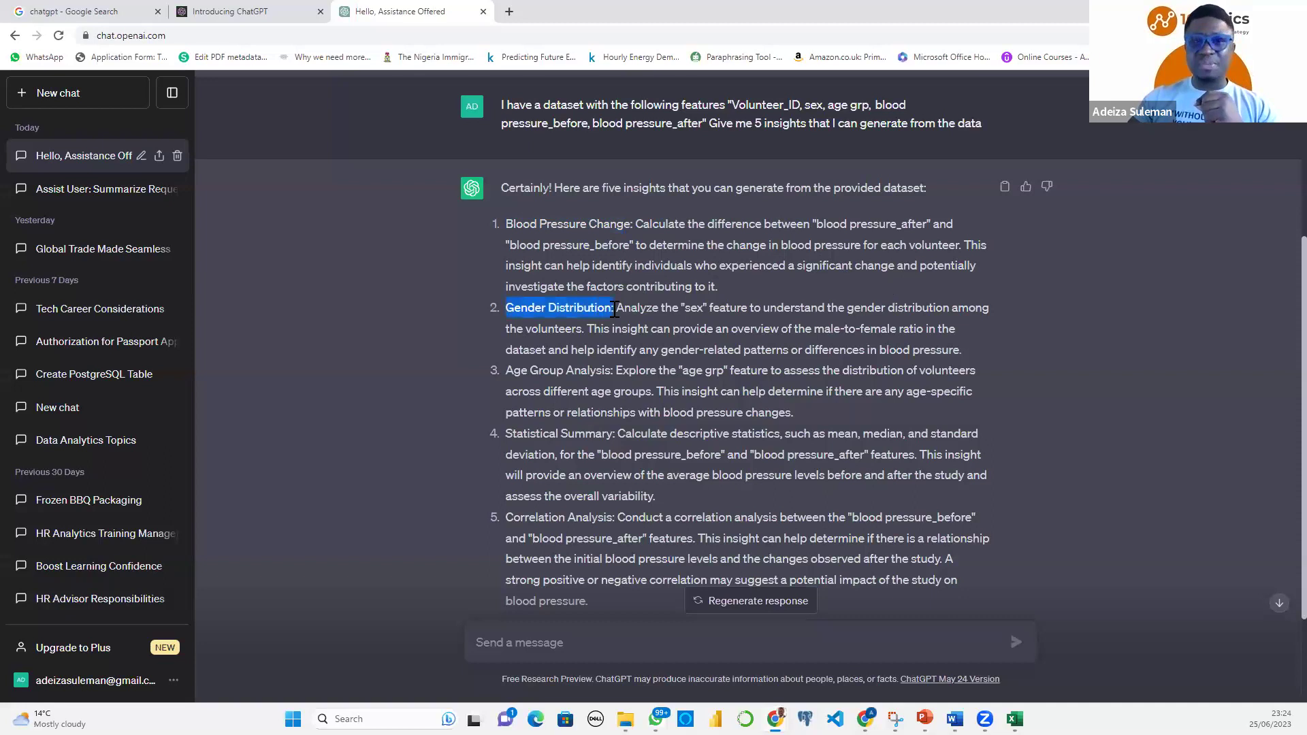
click(709, 316)
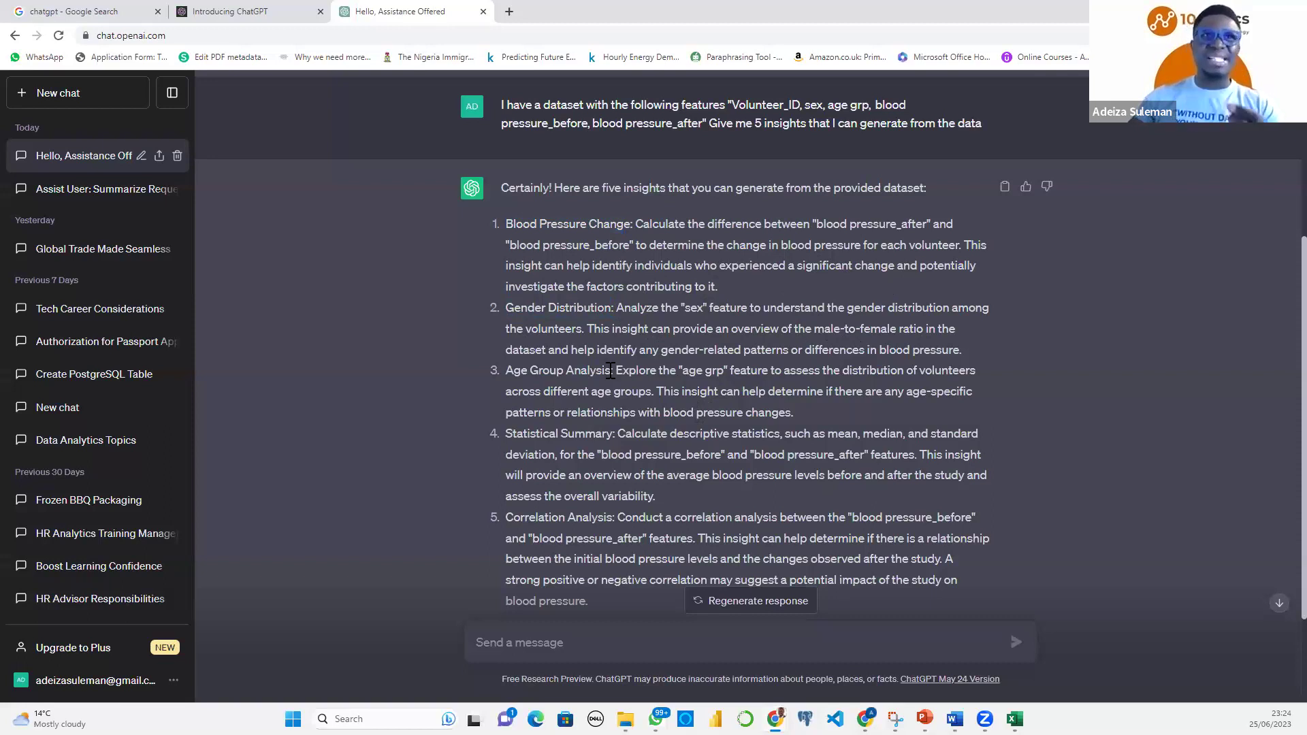
drag(595, 351, 948, 350)
click(535, 382)
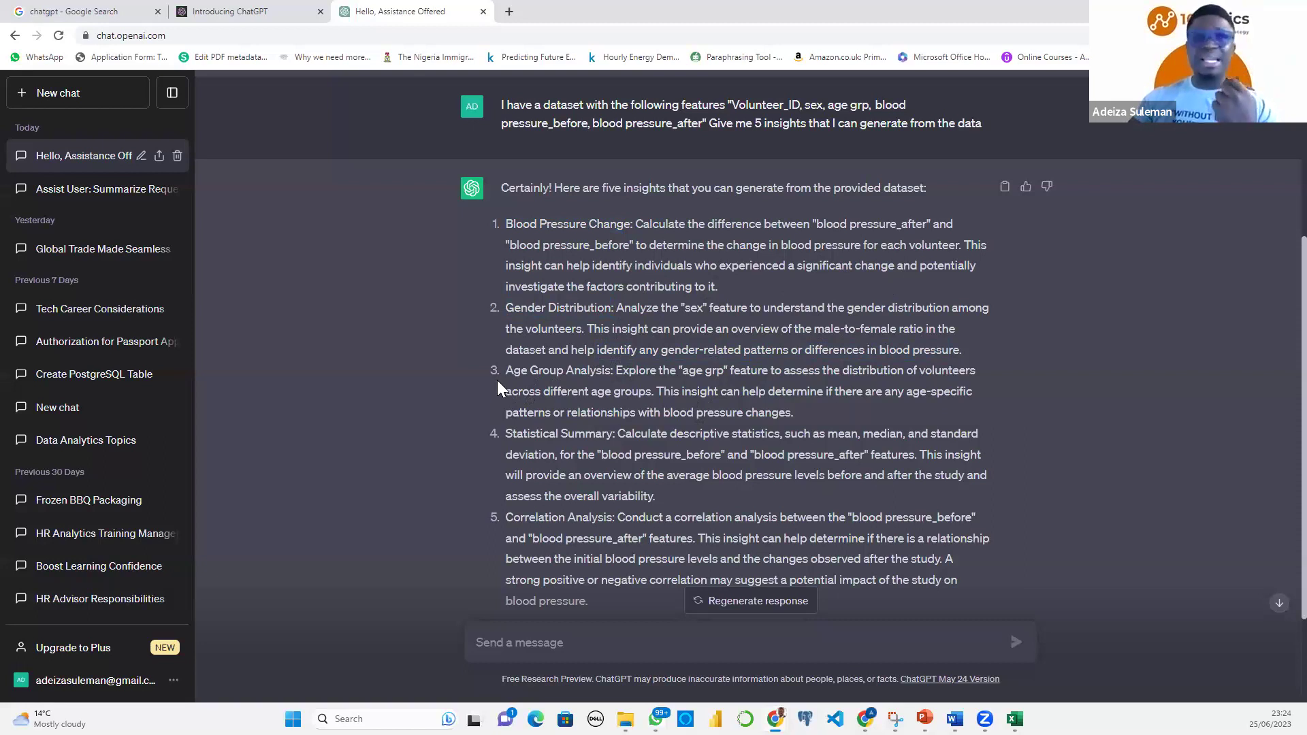
drag(505, 370, 602, 370)
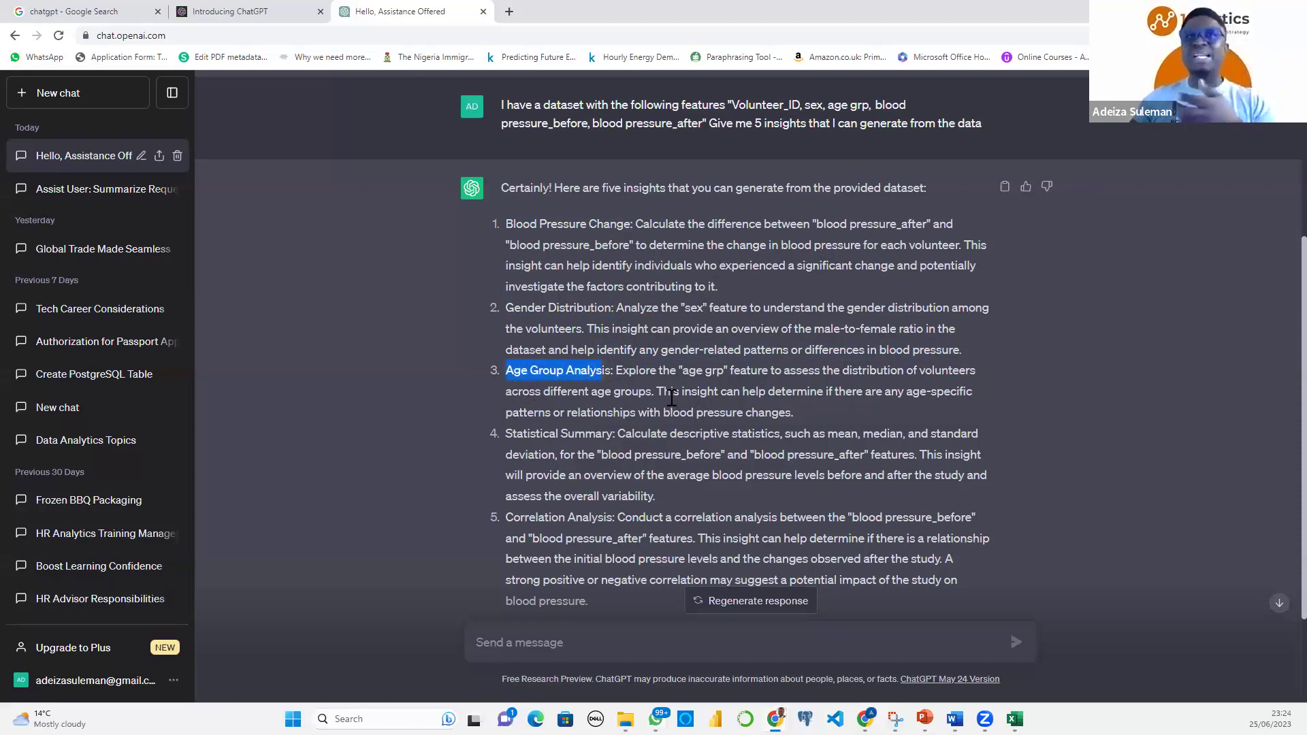
drag(513, 436, 611, 436)
drag(506, 522, 672, 521)
drag(808, 525, 931, 519)
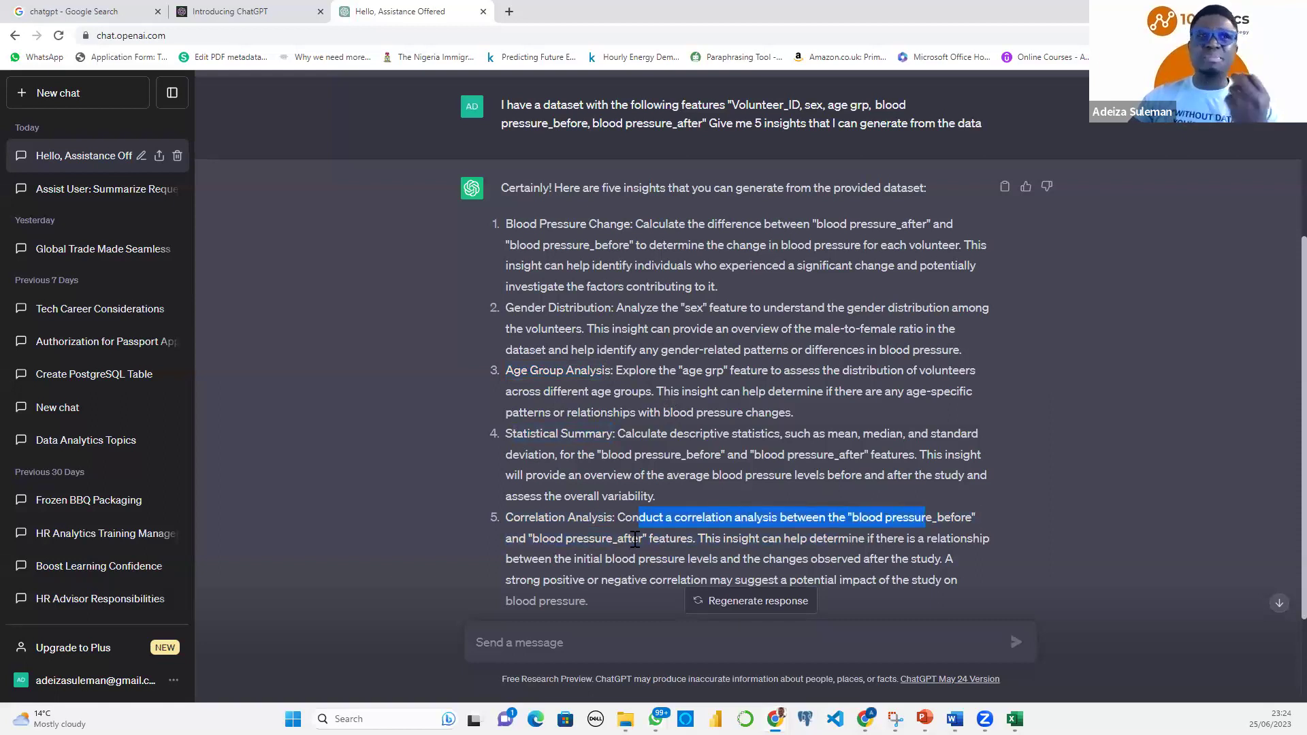
drag(518, 539, 639, 540)
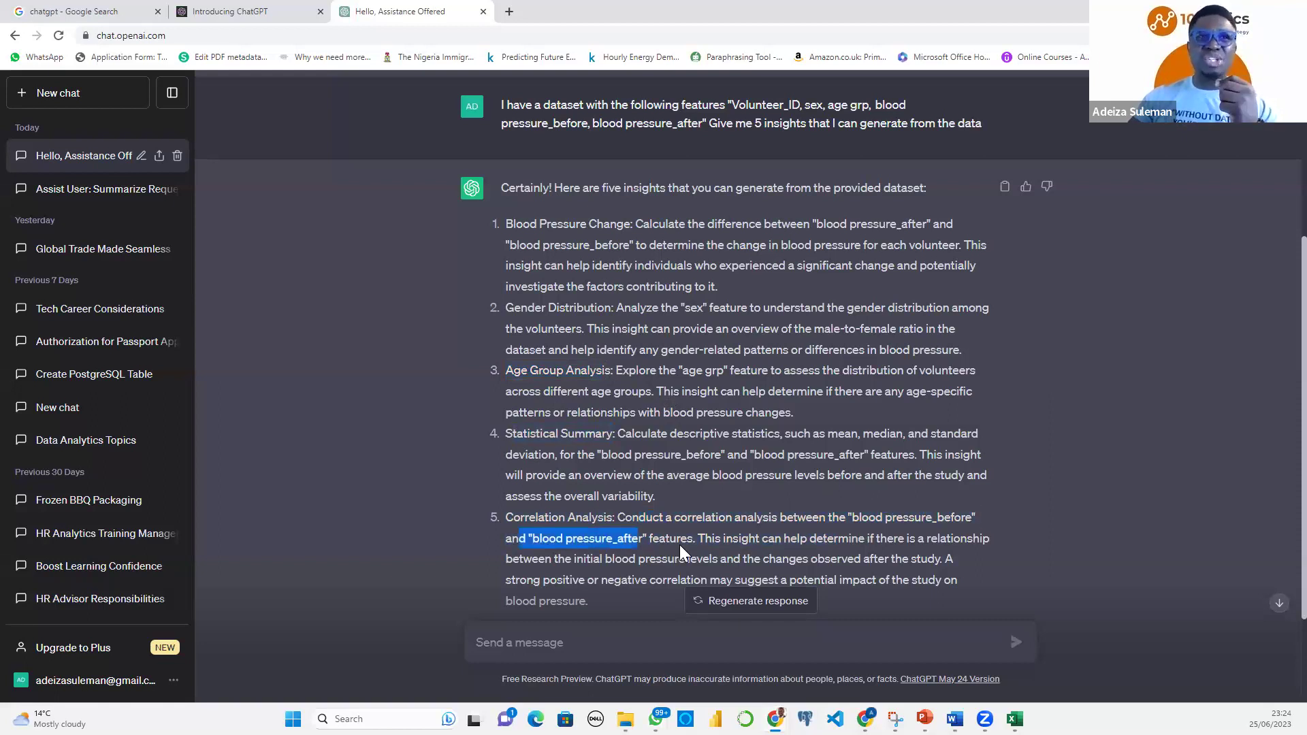
scroll(782, 487, down, 1)
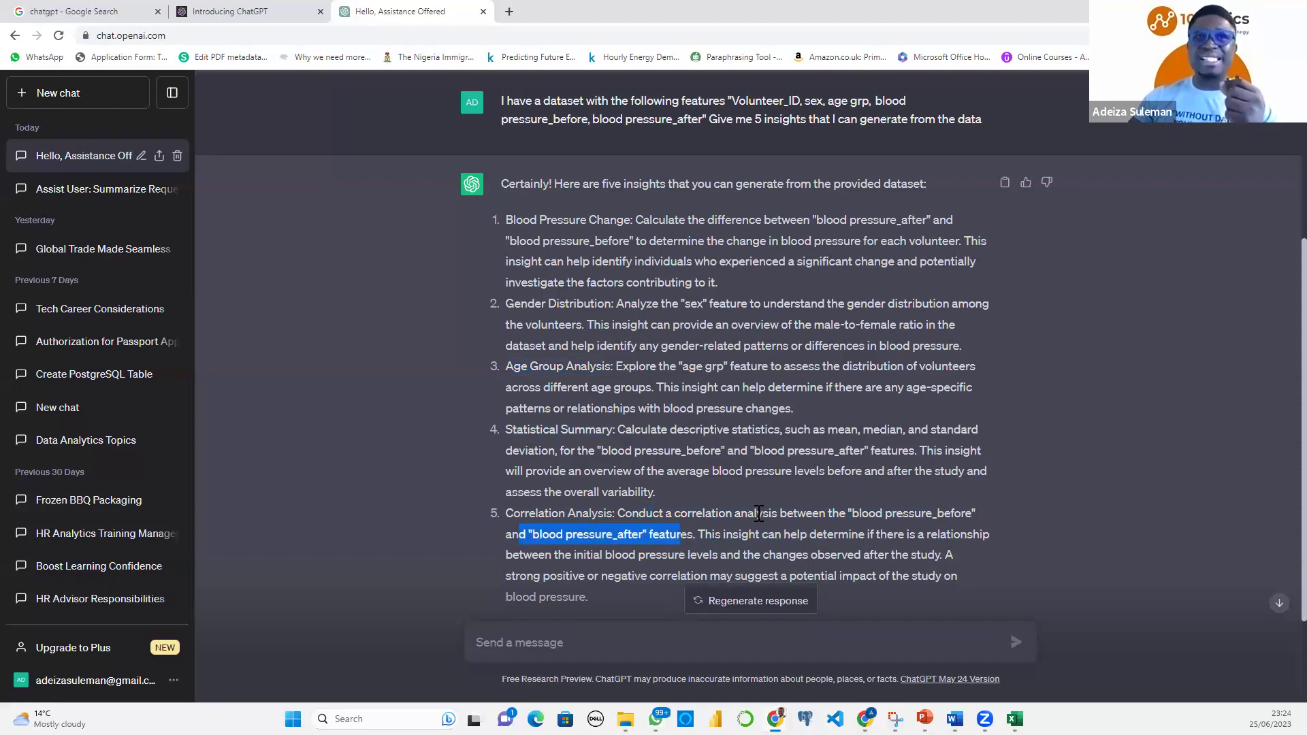
click(850, 478)
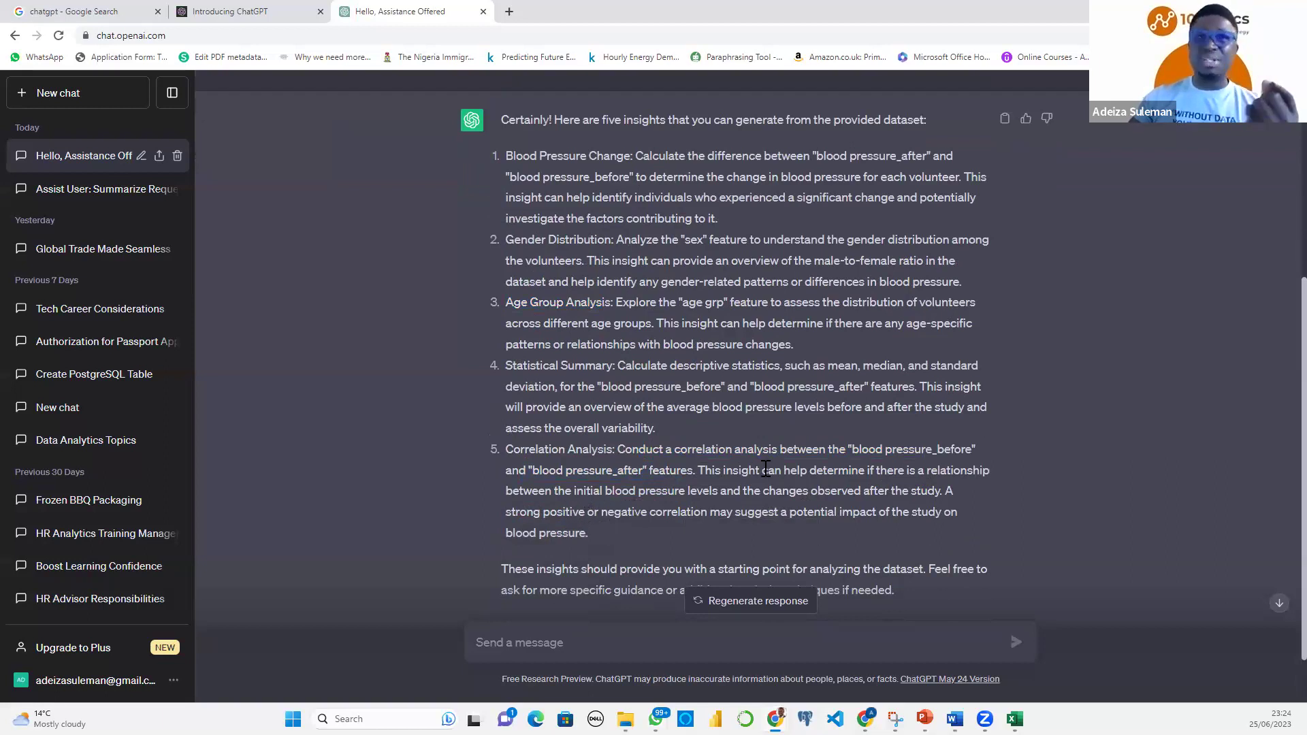
Review the suggested insights again together with the earlier prompts that led to them
scroll(548, 470, up, 1)
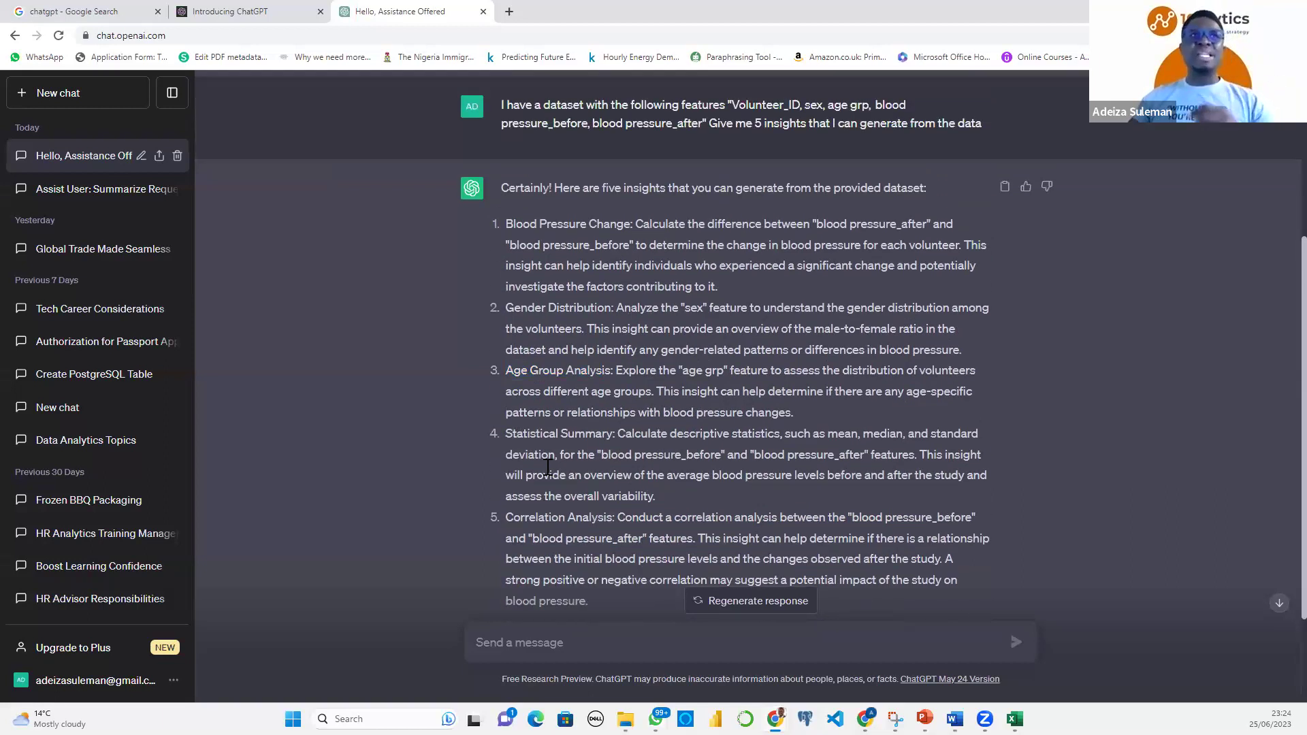
scroll(524, 287, down, 1)
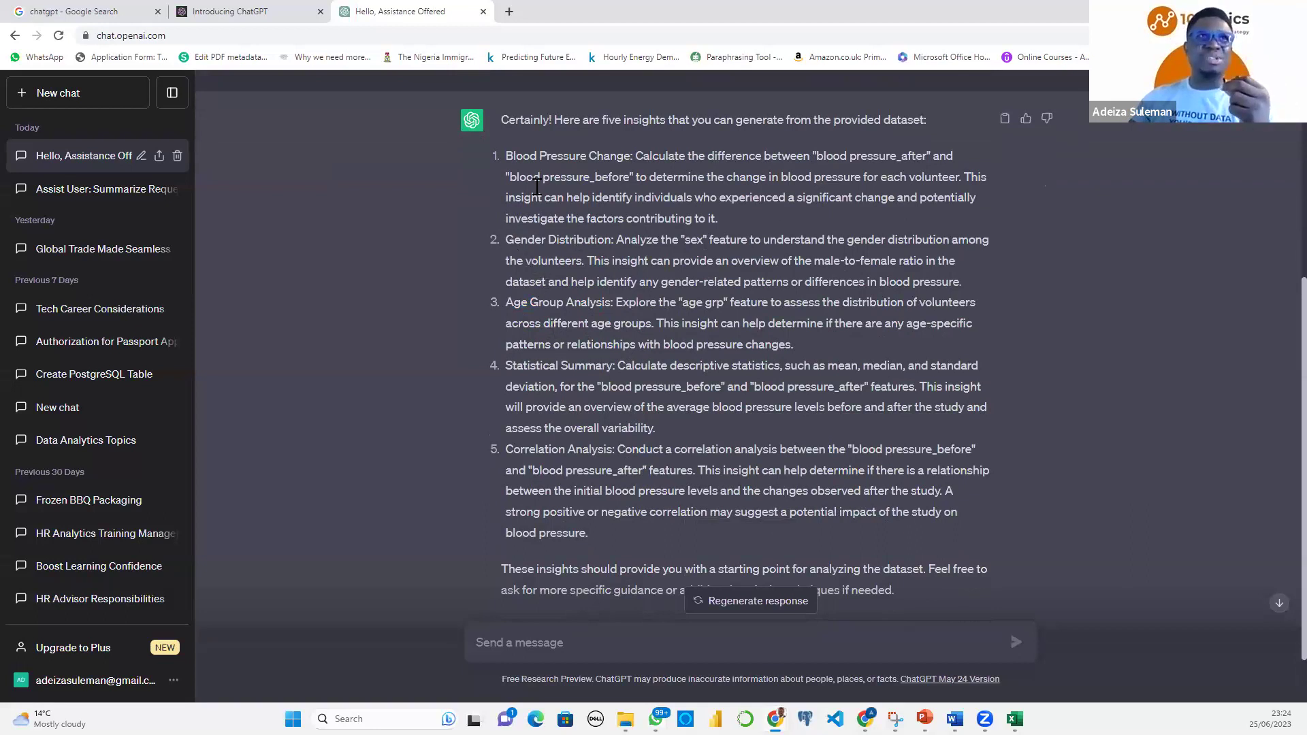
drag(505, 157, 570, 195)
click(570, 195)
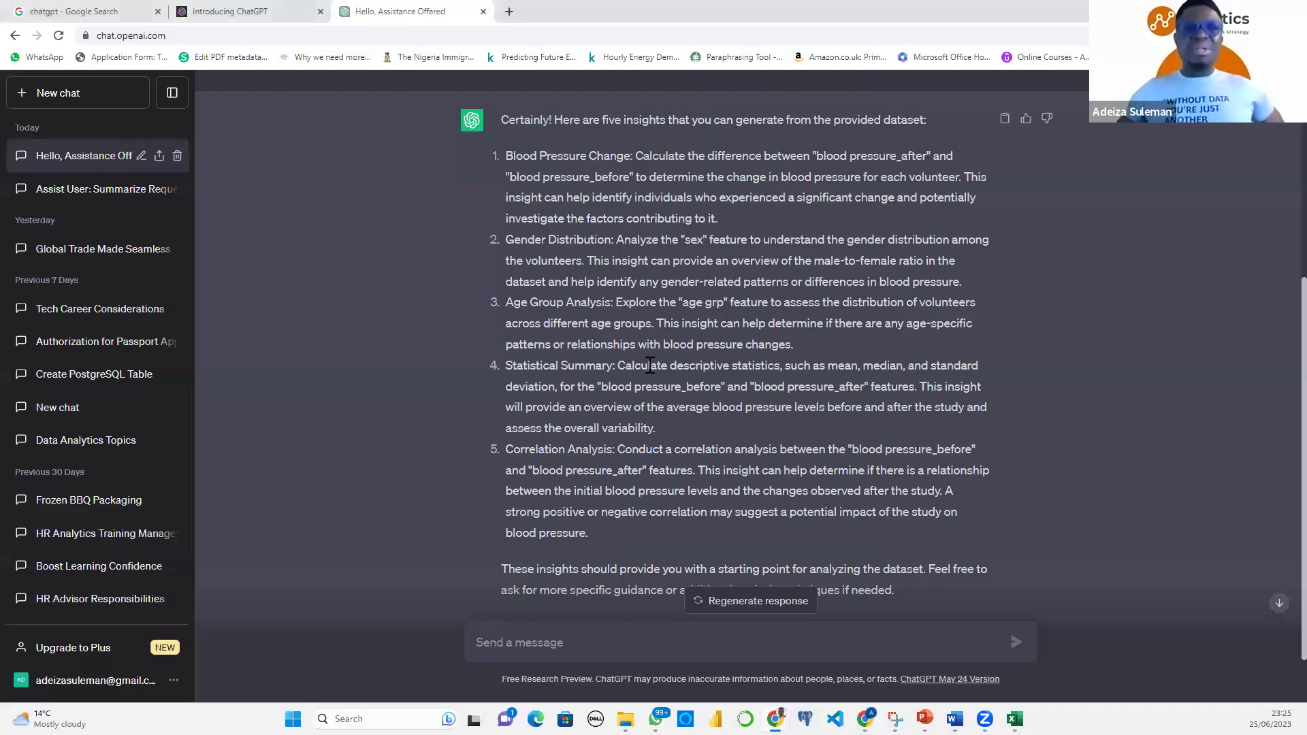
scroll(646, 409, down, 1)
scroll(646, 408, up, 1)
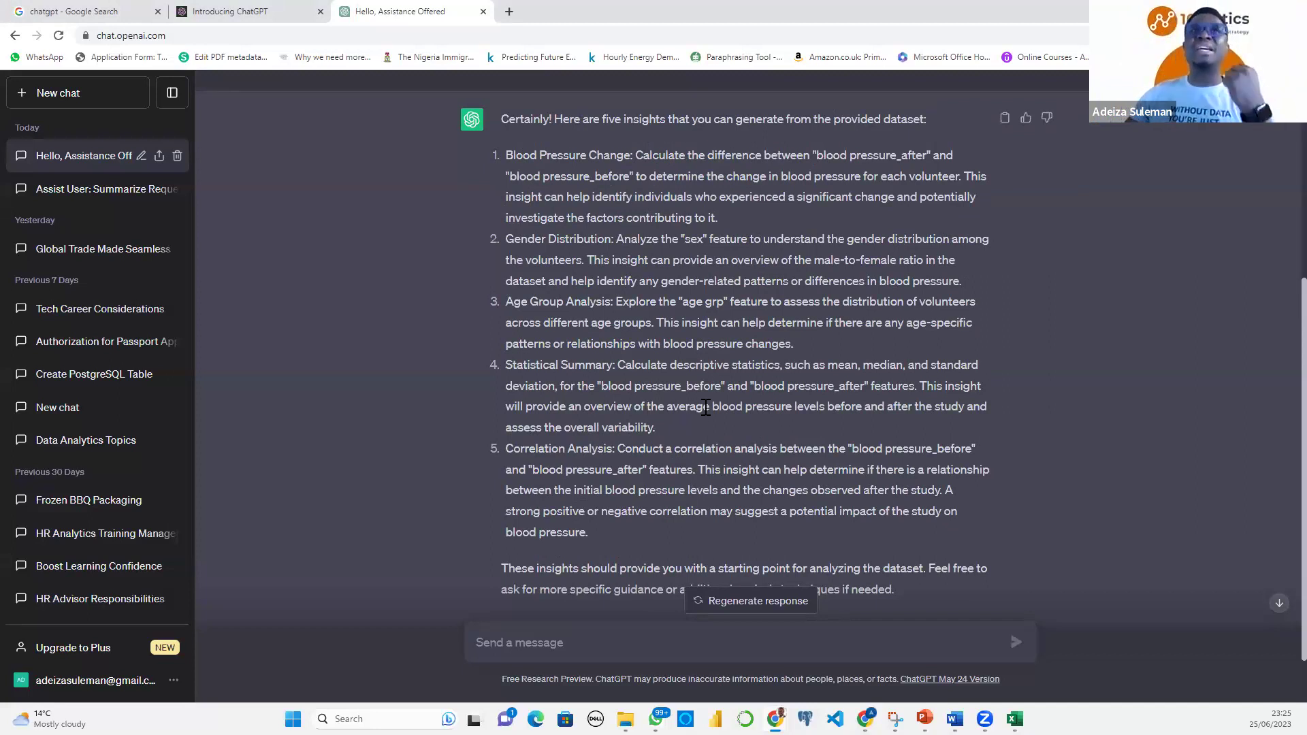
scroll(706, 407, up, 3)
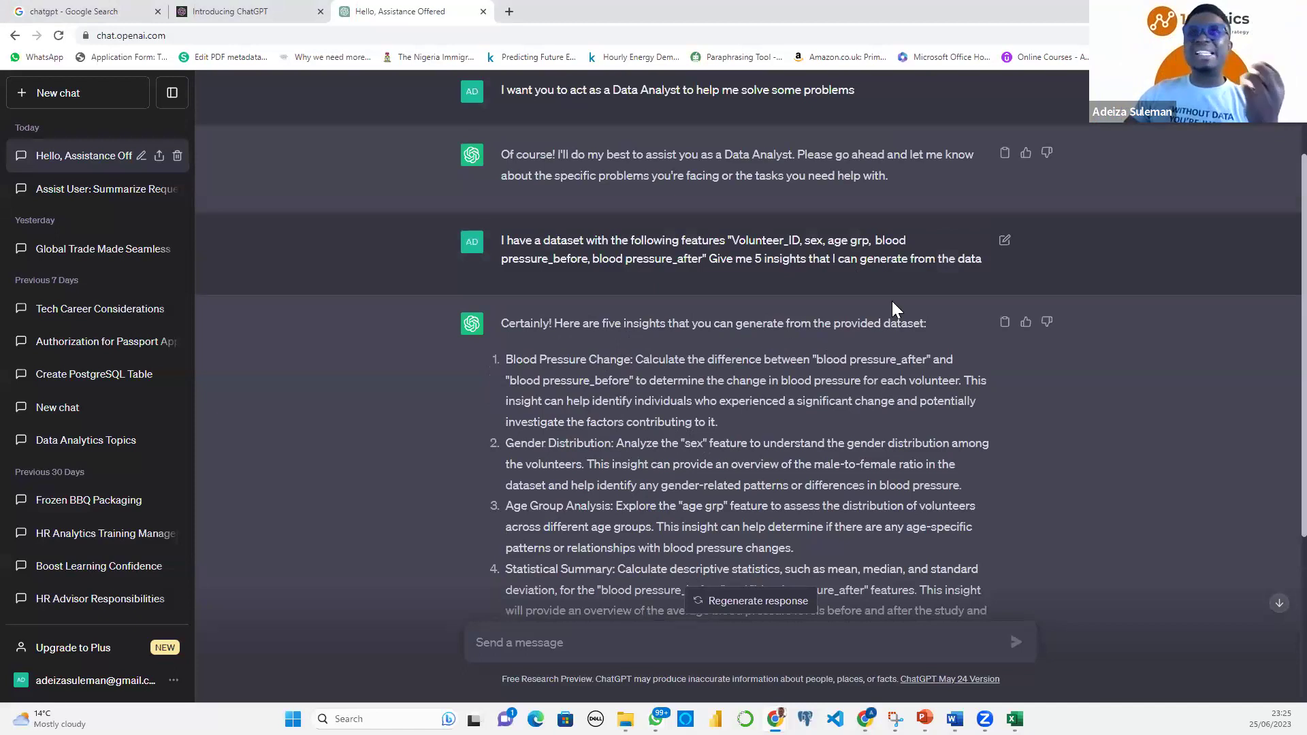
scroll(832, 447, down, 4)
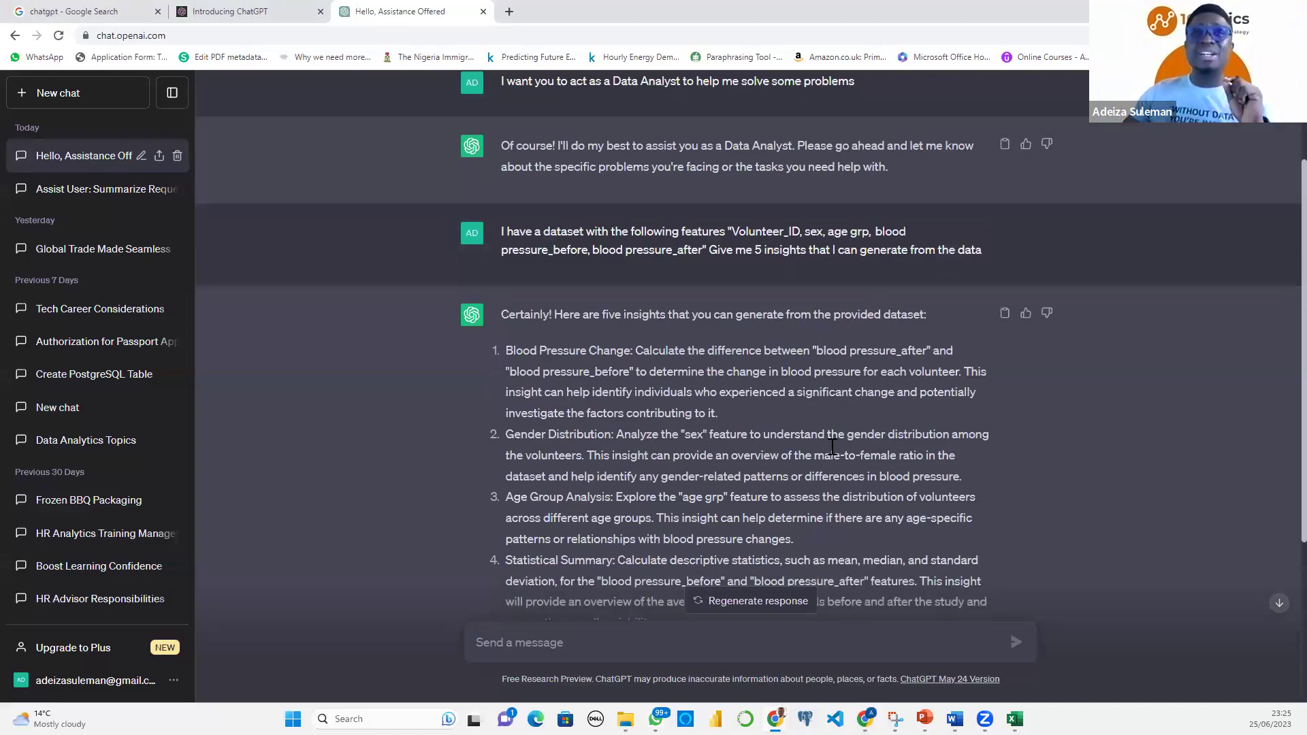
Send the follow-up question "How can I visualize these insights using microsoft excel" in the same chat
click(706, 640)
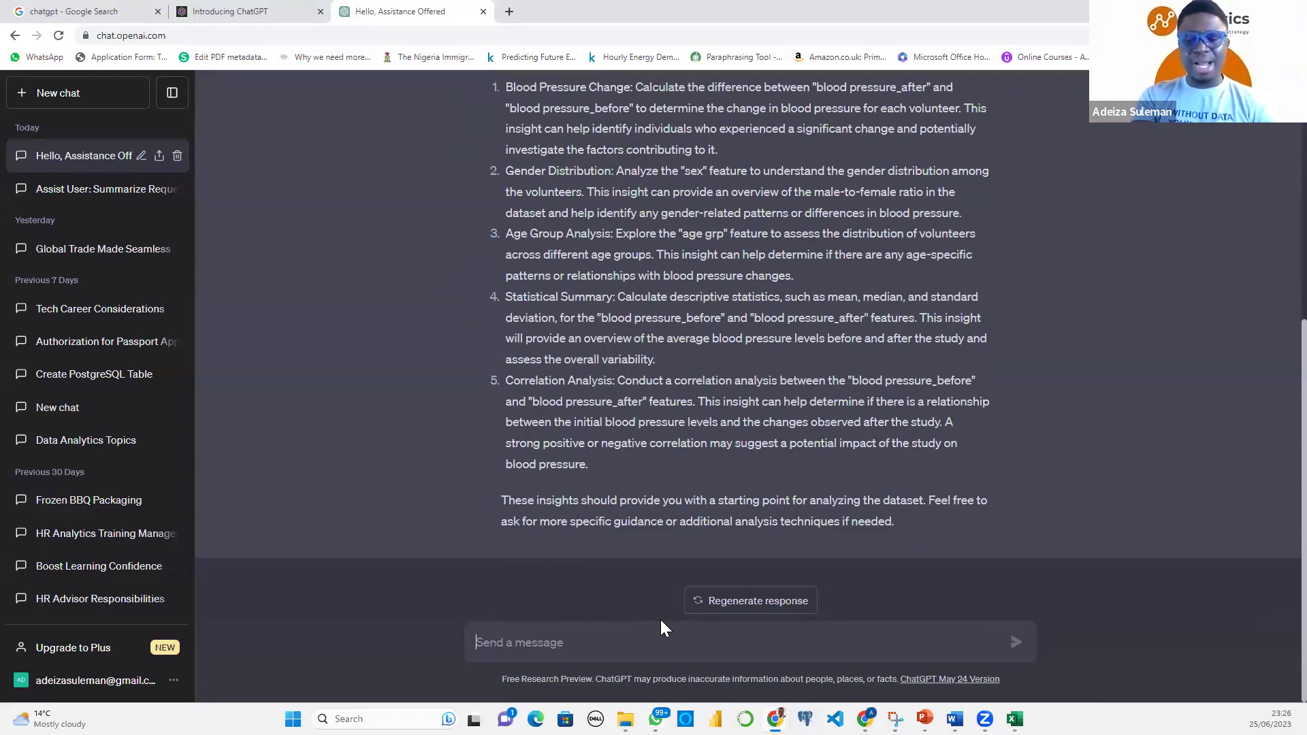
text(How can I )
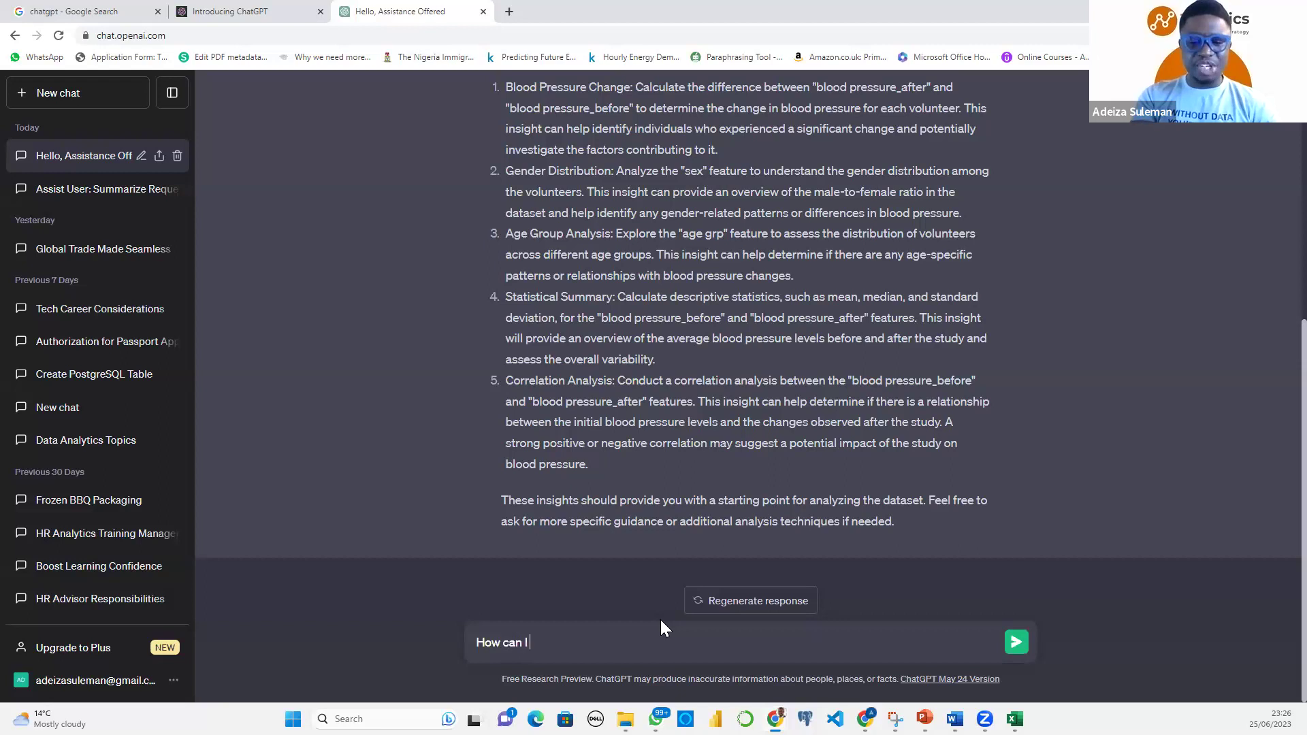
text(vosualize)
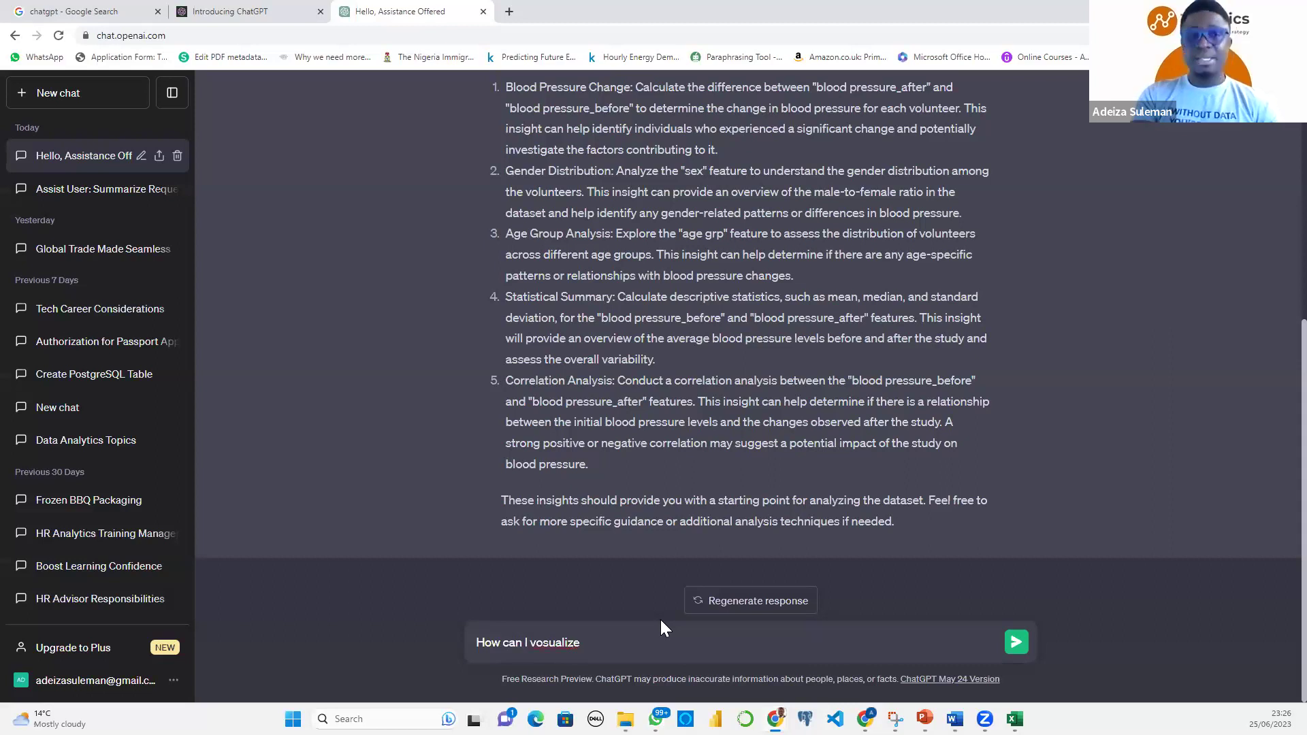
key(BackSpace)
text(i)
key(End)
text(th)
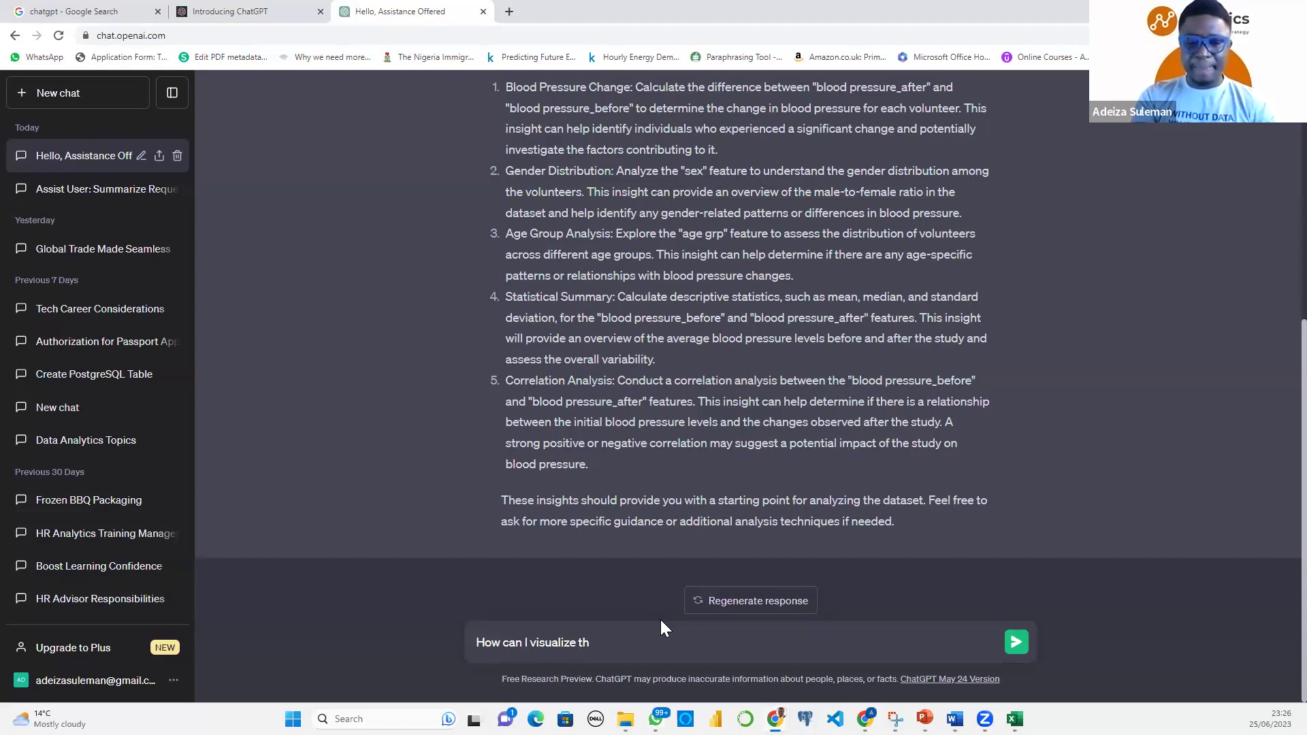
text(ese insig)
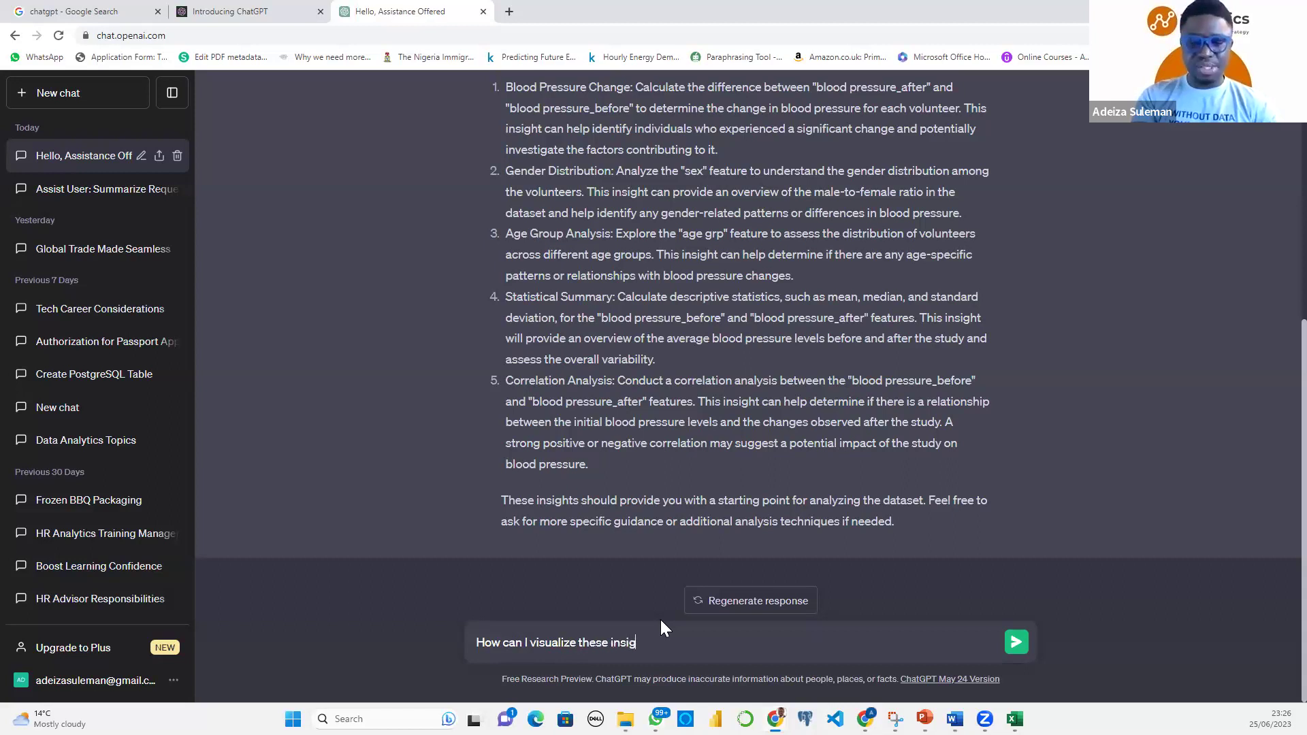
text(hts using micro)
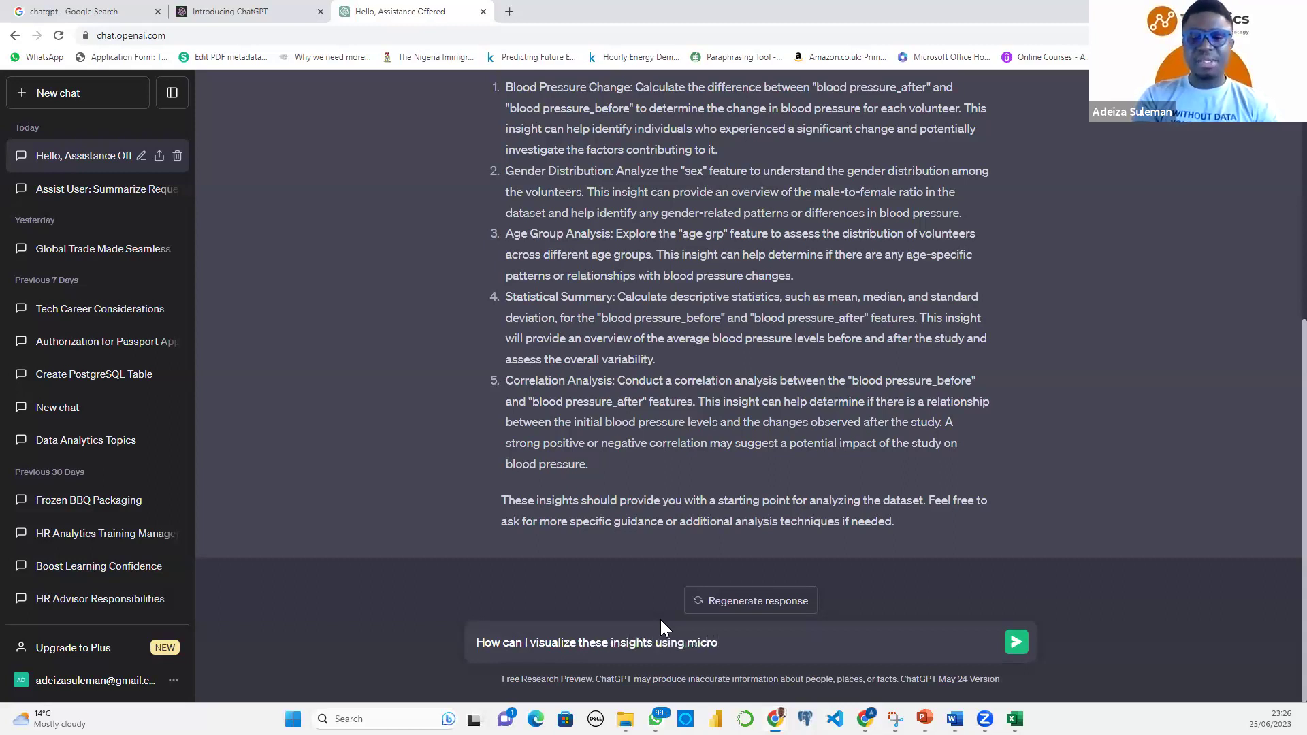
text(soft excel)
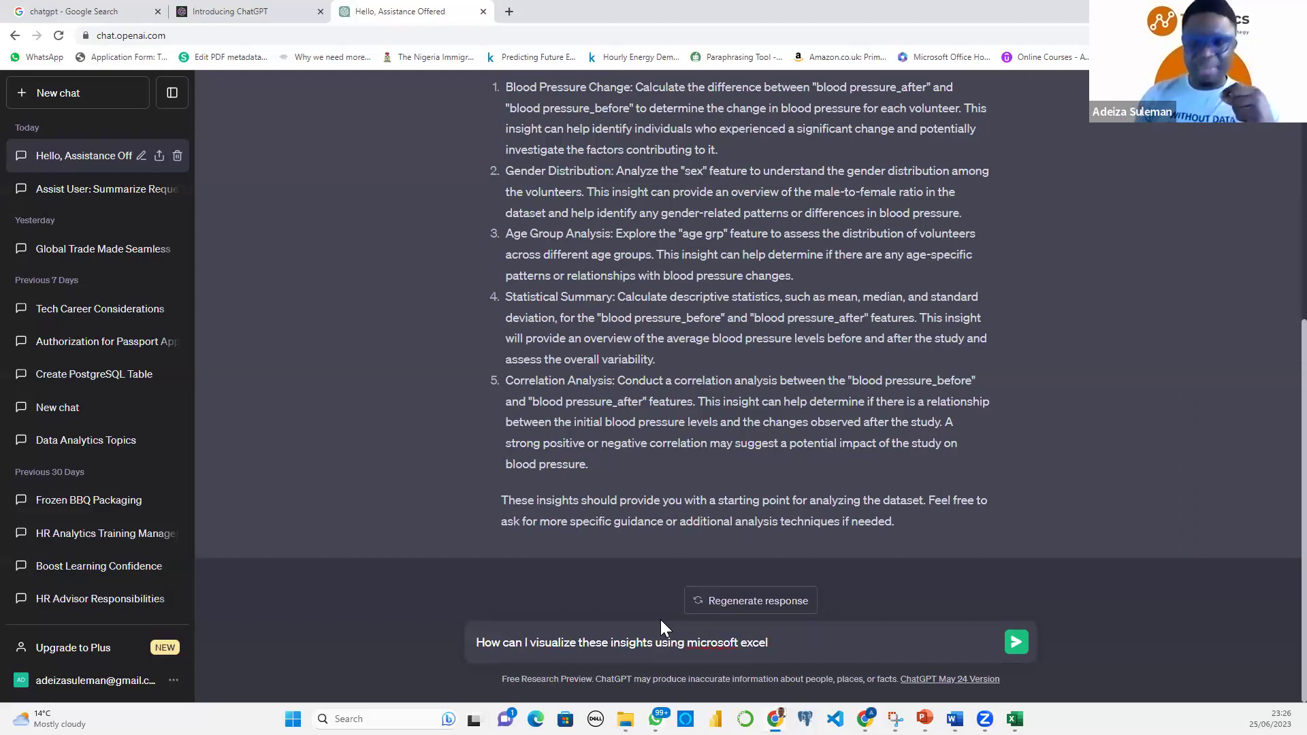
key(Return)
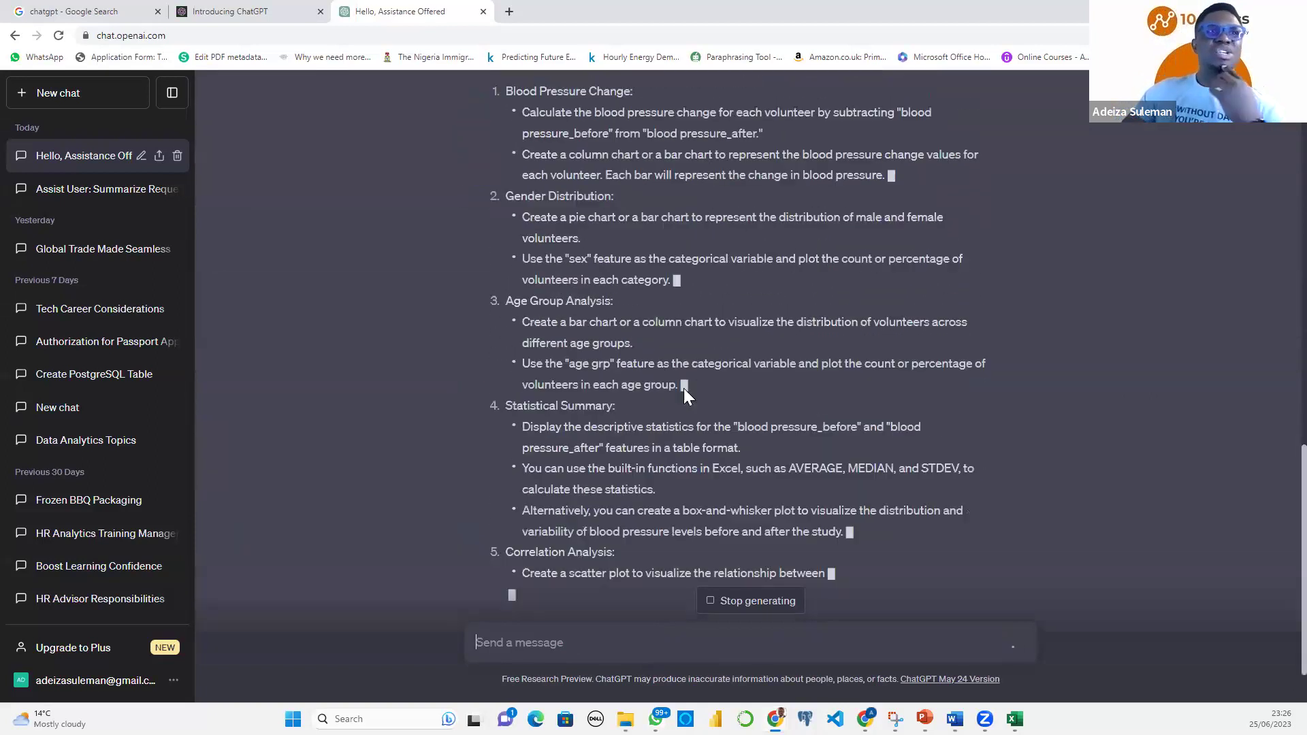
Read the Excel visualization suggestions in the reply, focusing on the calculation and chart advice for Blood Pressure Change
scroll(673, 421, up, 3)
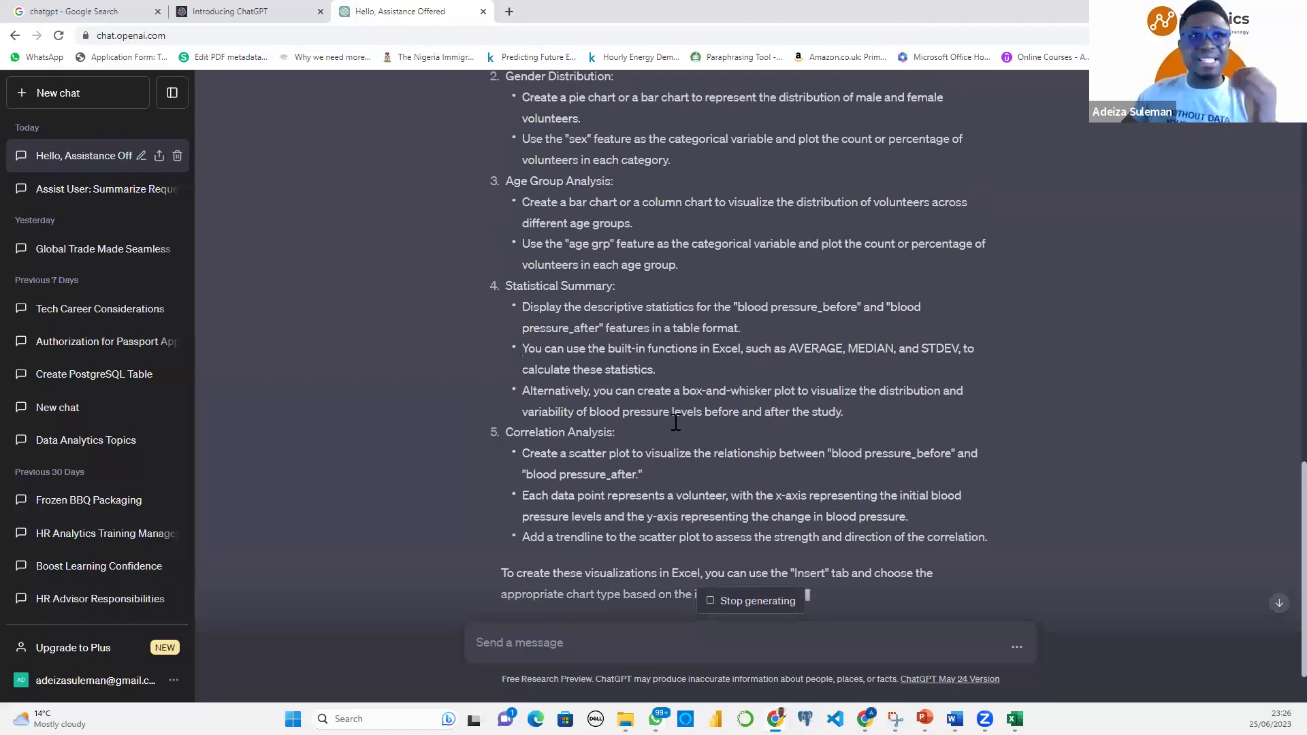
scroll(676, 422, up, 2)
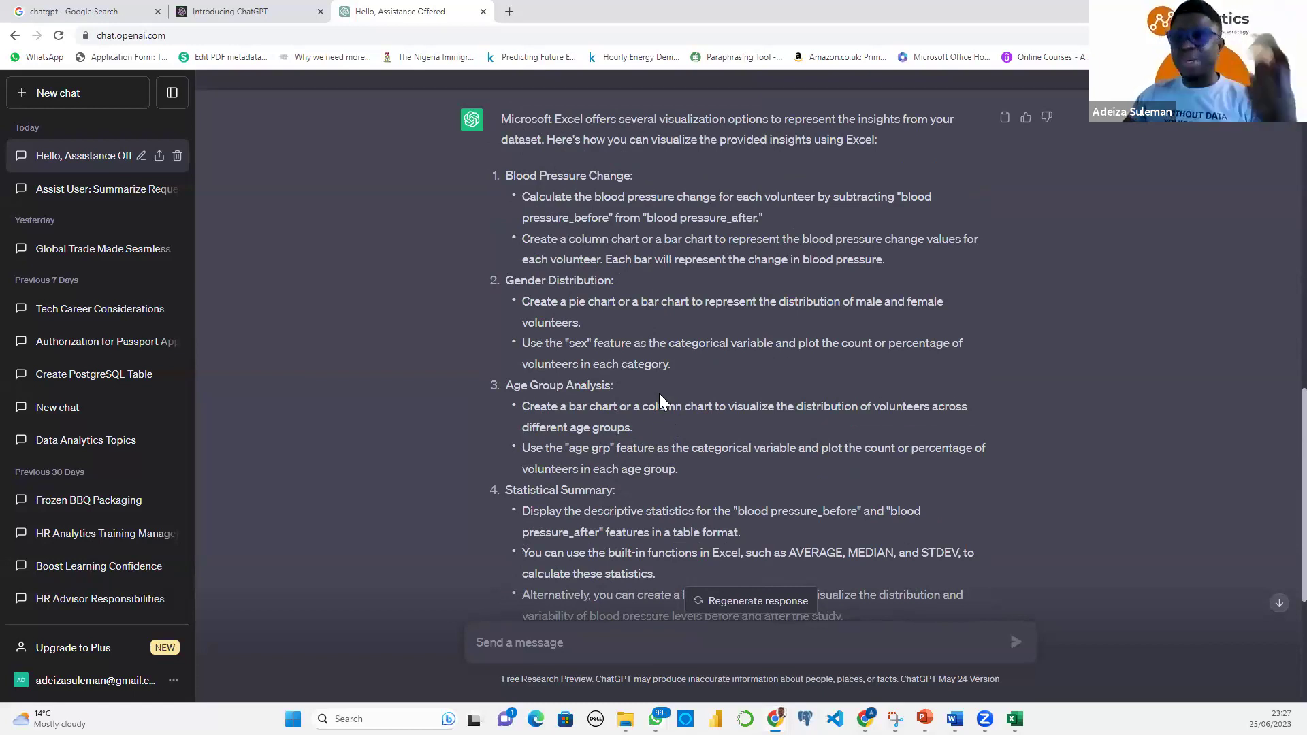
scroll(516, 192, up, 1)
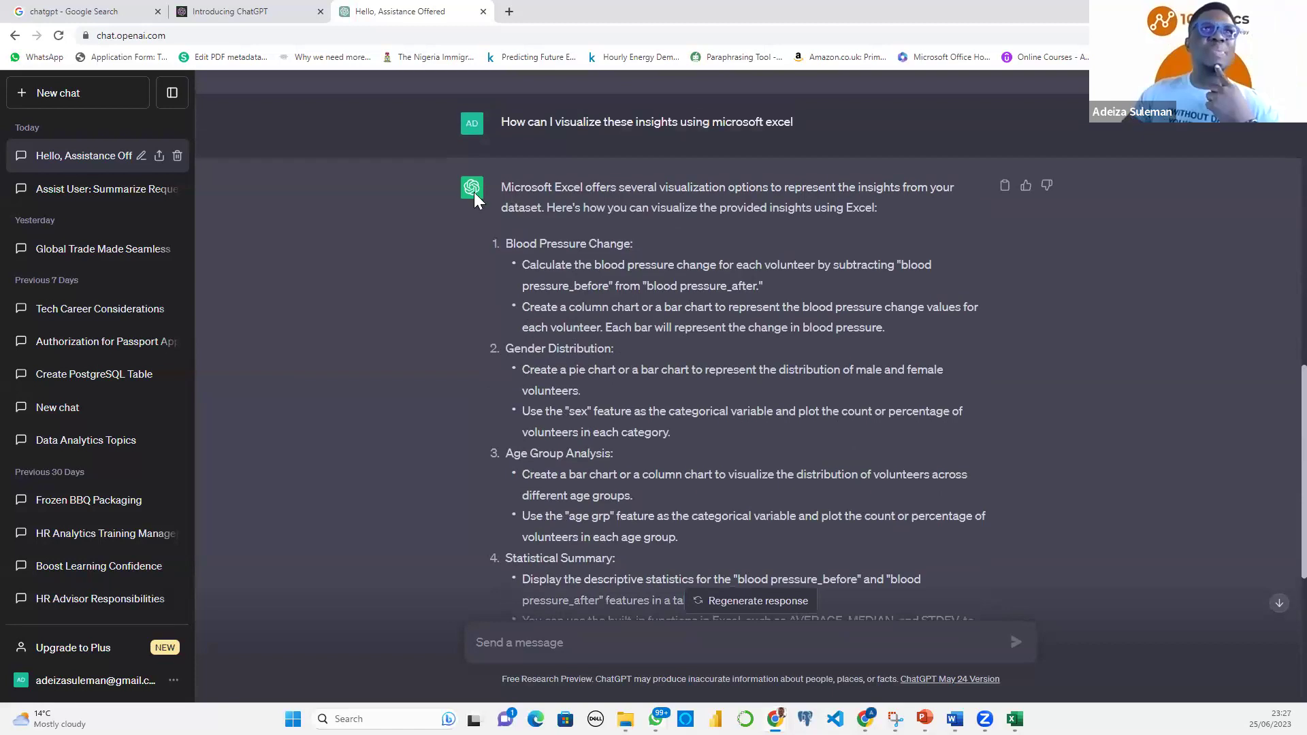
drag(647, 190, 824, 196)
drag(505, 243, 635, 243)
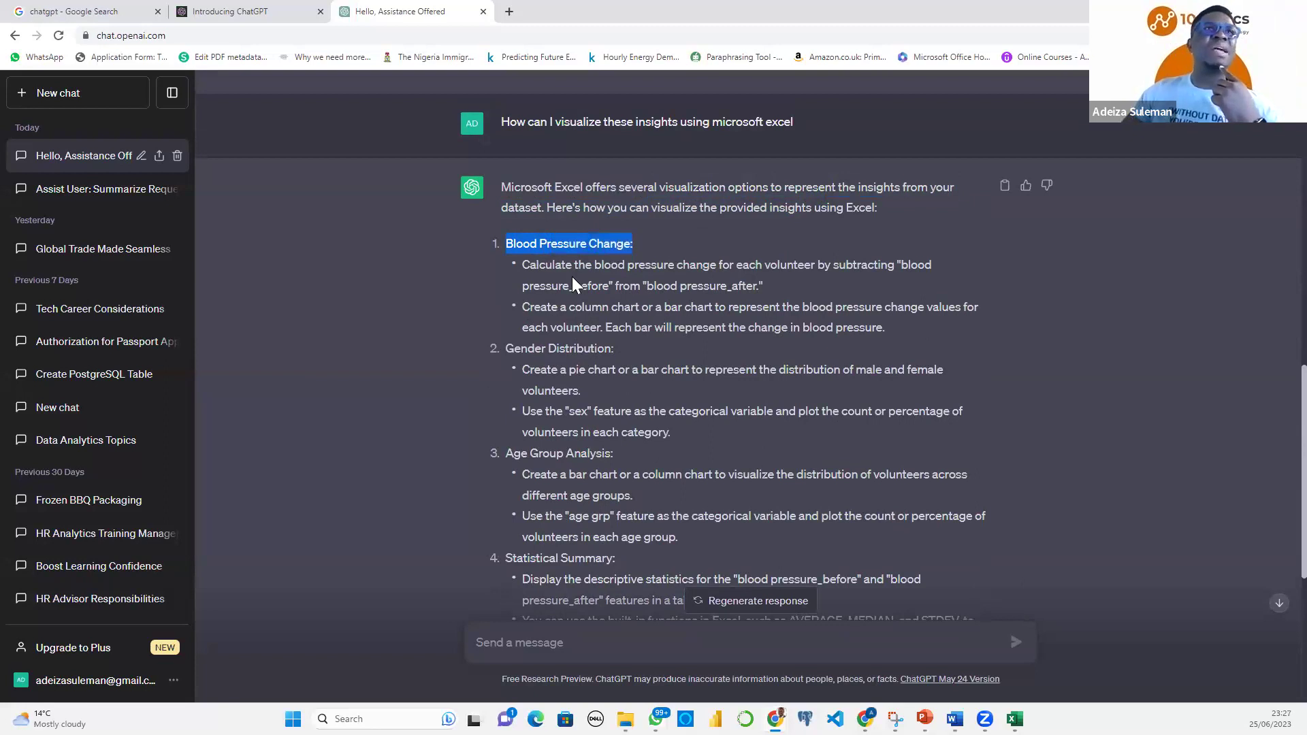
drag(521, 264, 604, 268)
drag(763, 276, 890, 271)
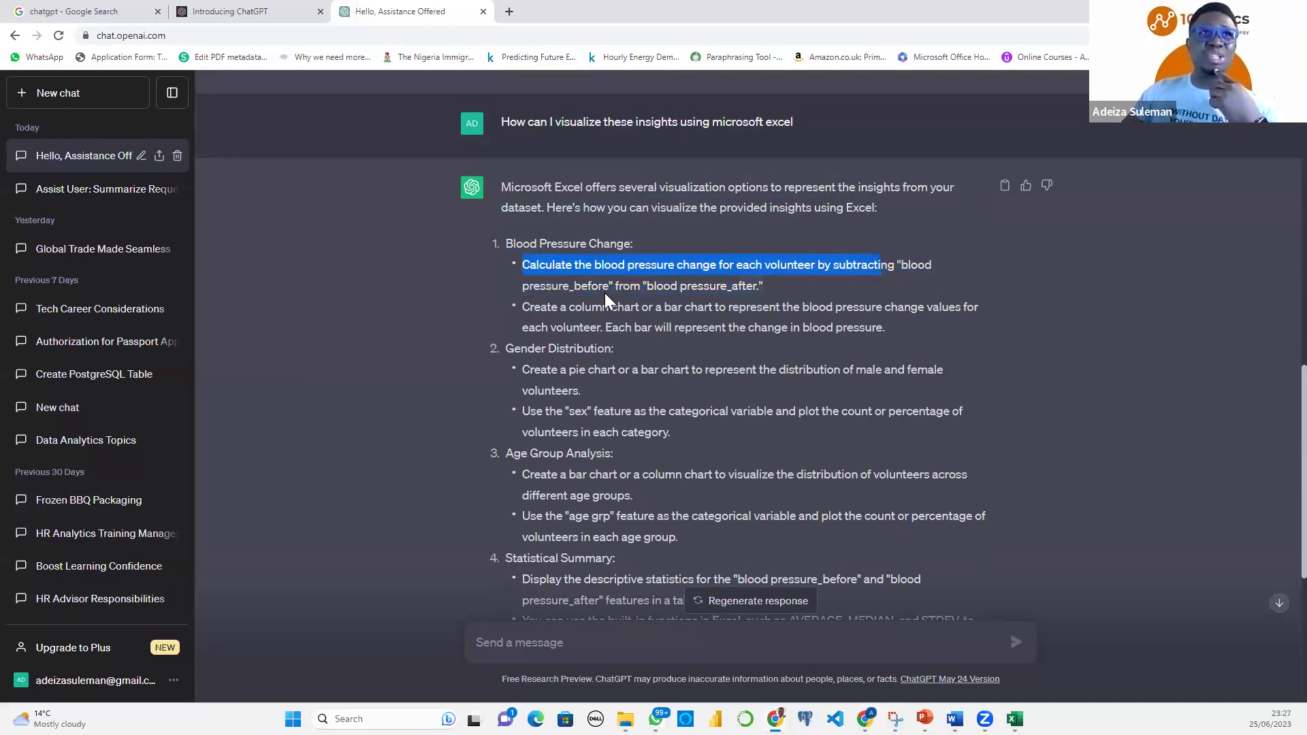
click(767, 288)
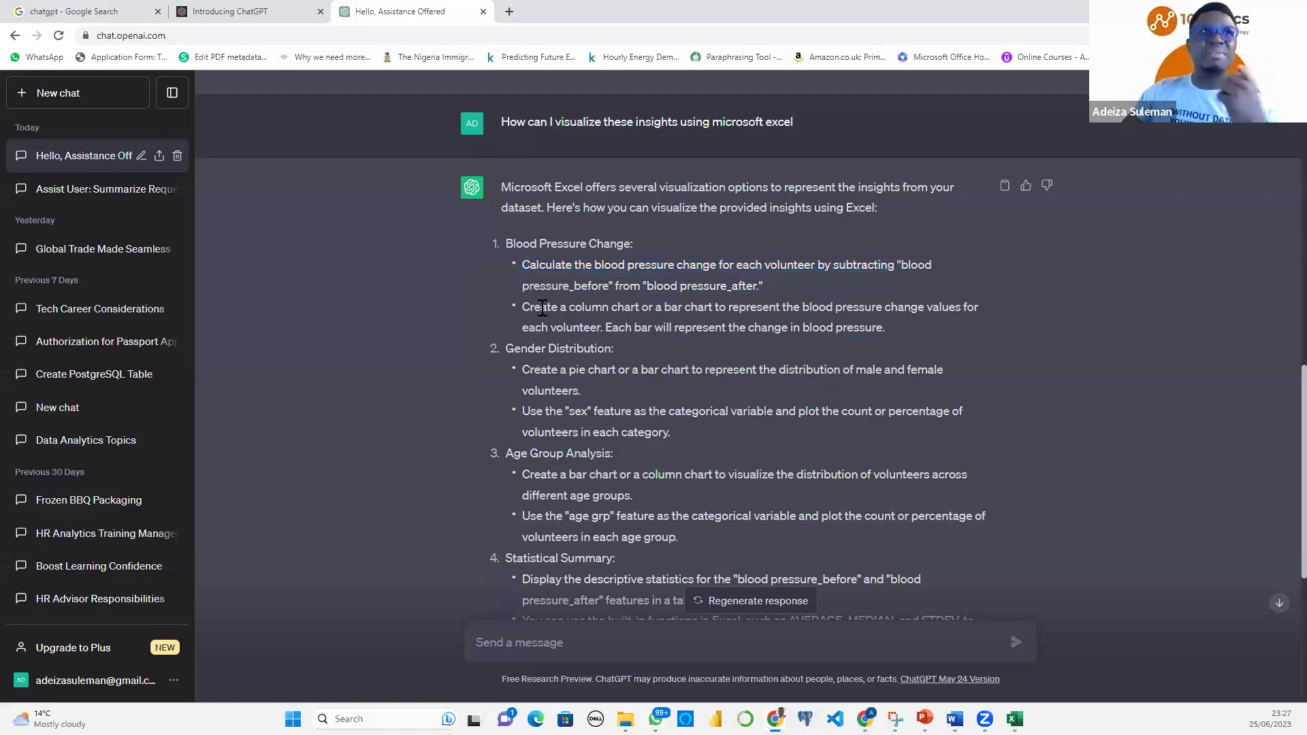
drag(524, 307, 945, 312)
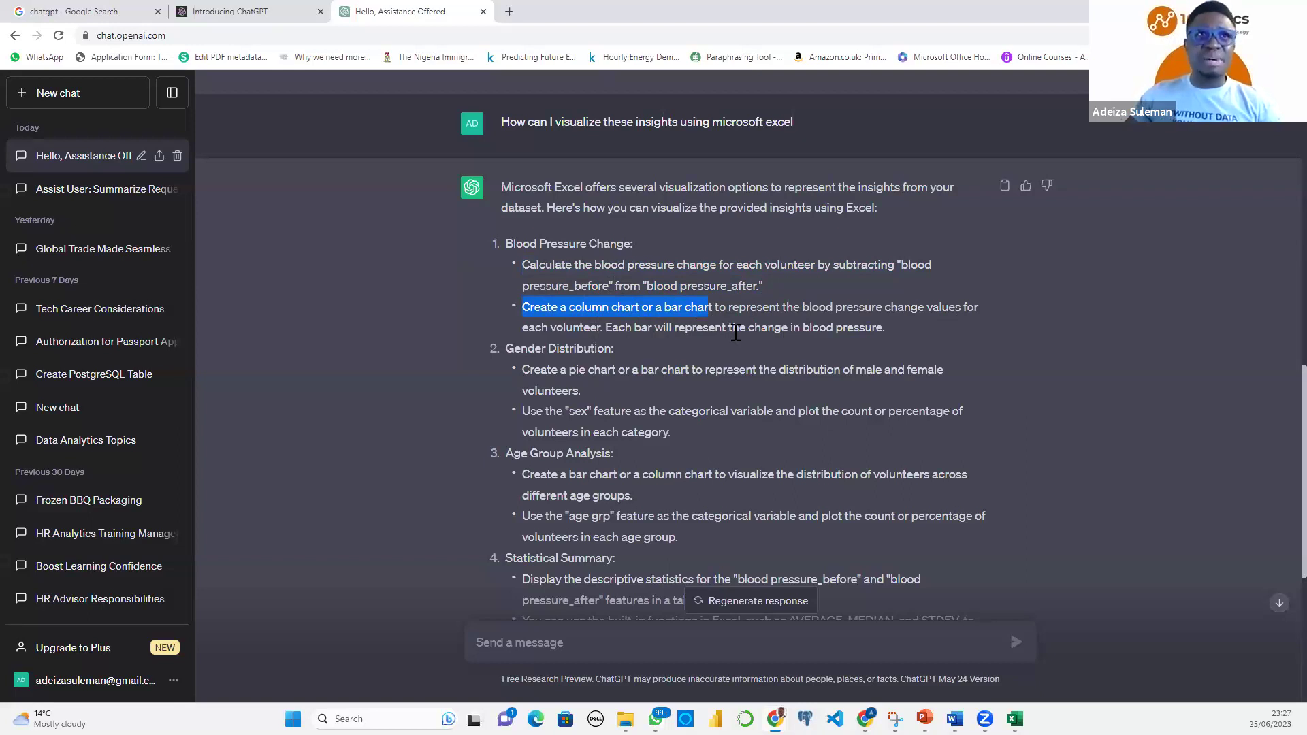
click(666, 311)
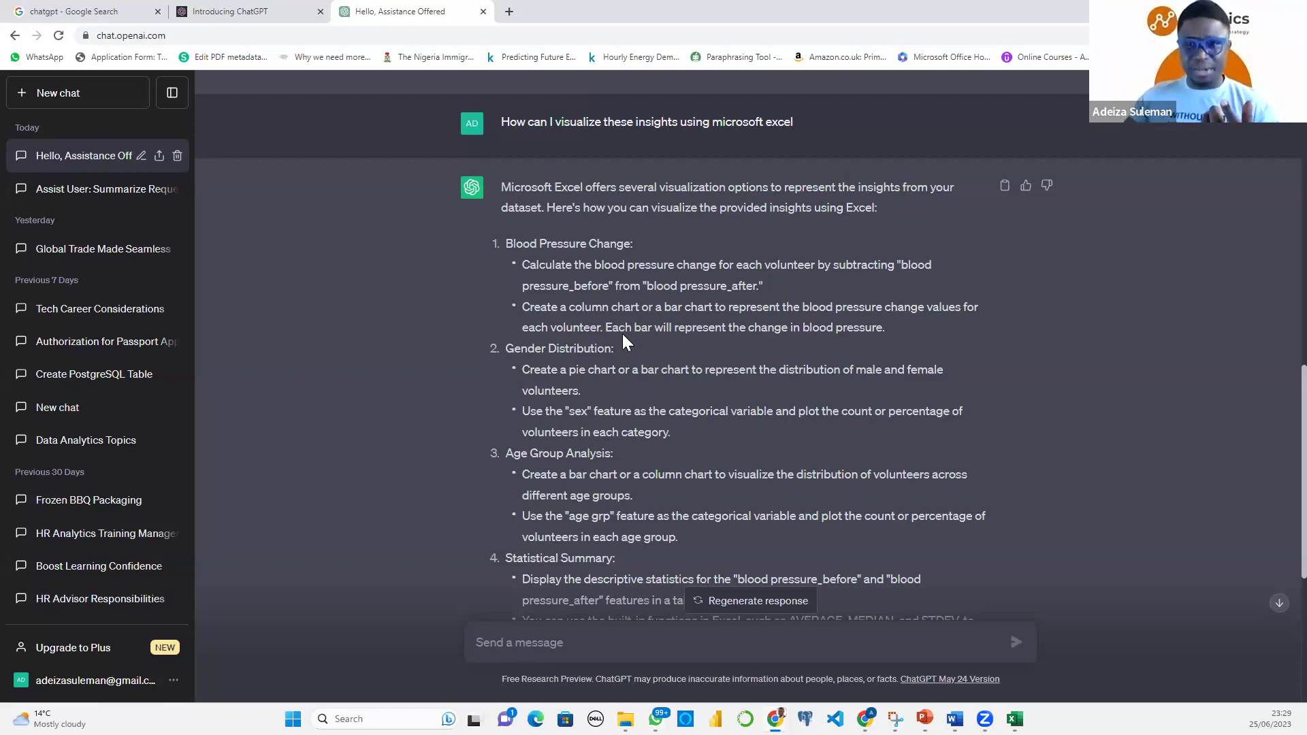
drag(507, 245, 902, 338)
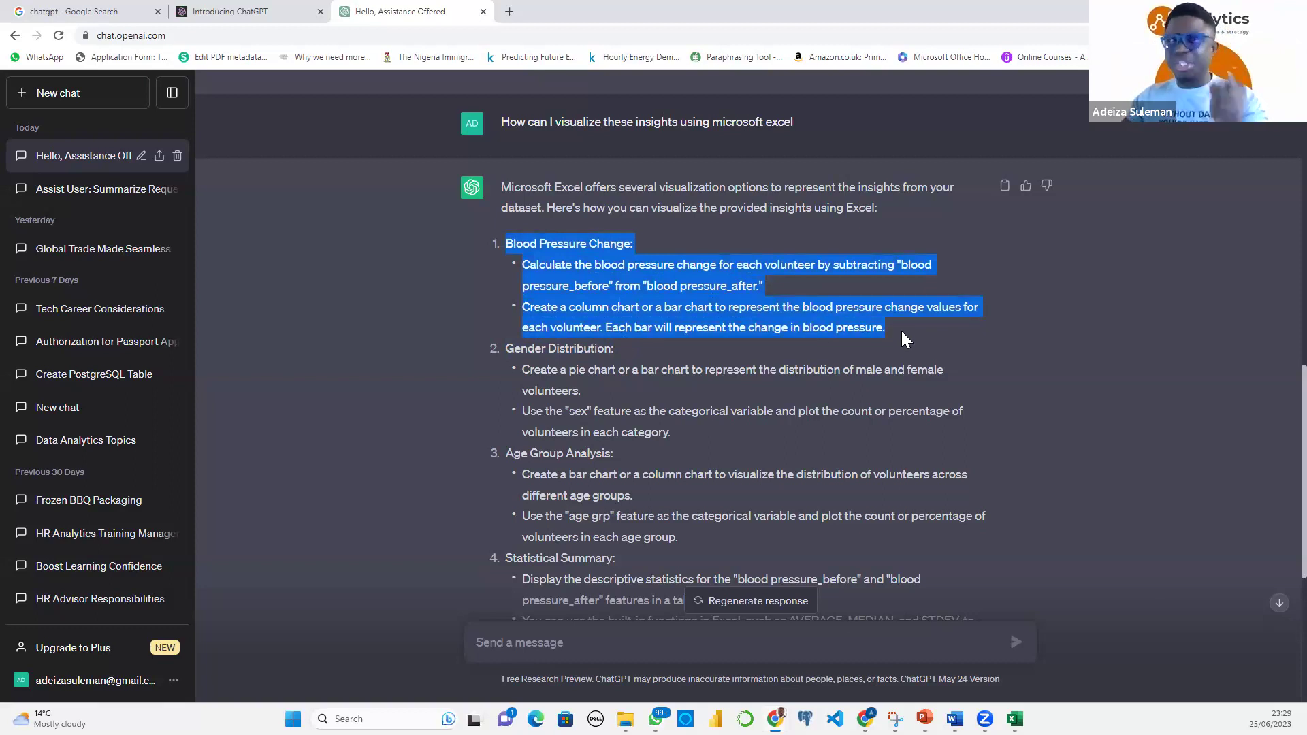
Reread the Blood Pressure Change advice and switch to the Redbull workbook in Excel, cancelling the pending copy of the header row
click(642, 319)
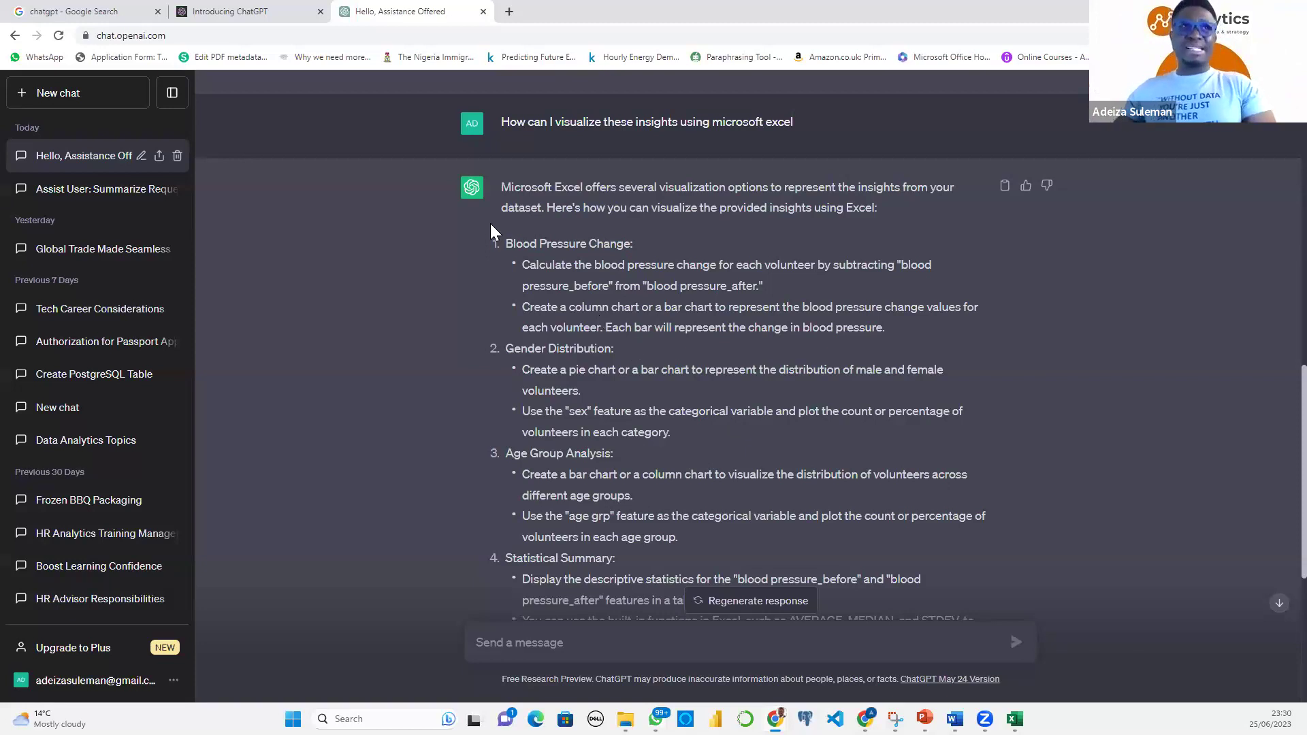
drag(503, 243, 893, 335)
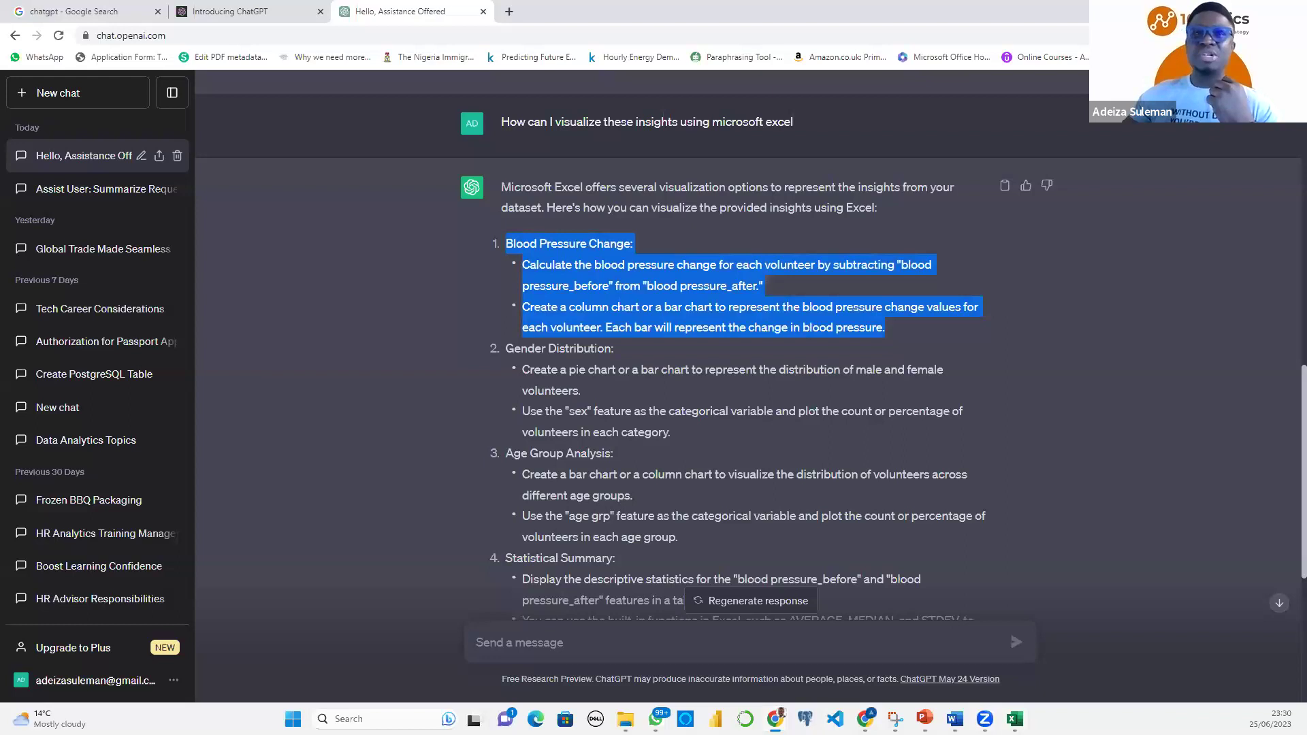
key(alt+Tab)
click(221, 320)
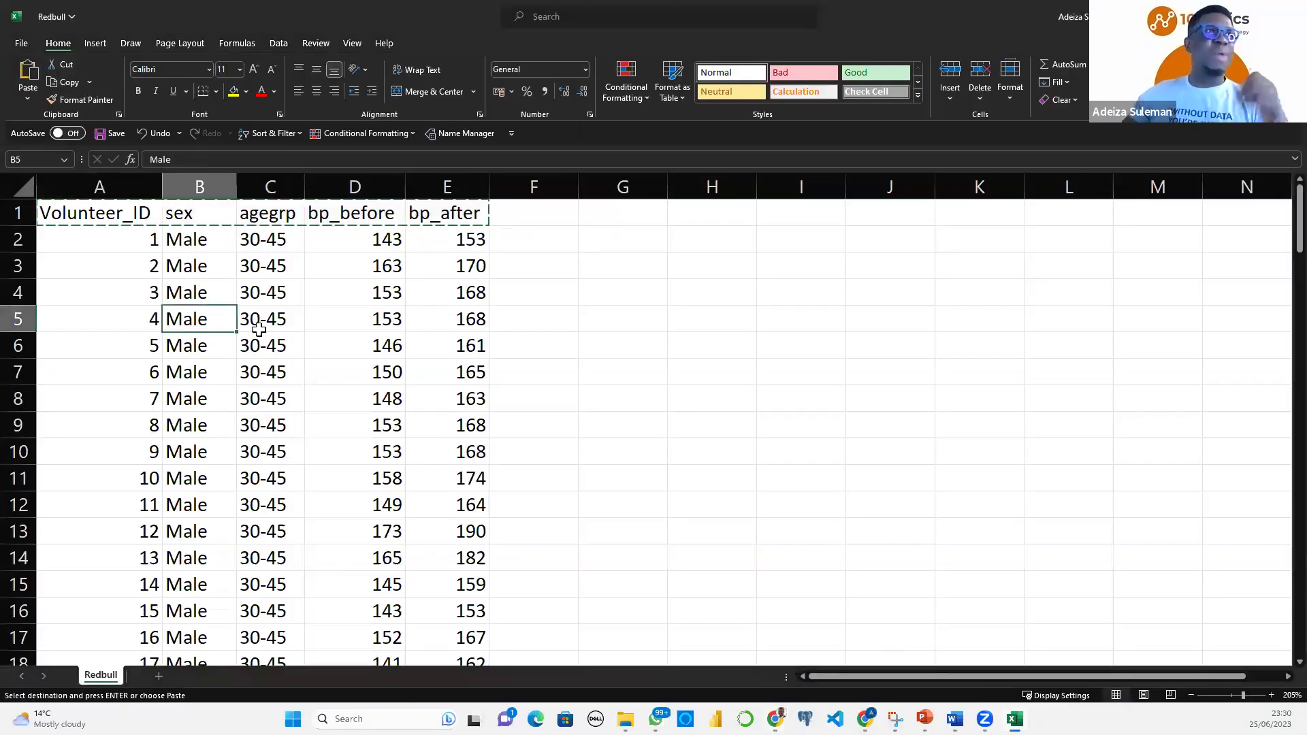
key(Escape)
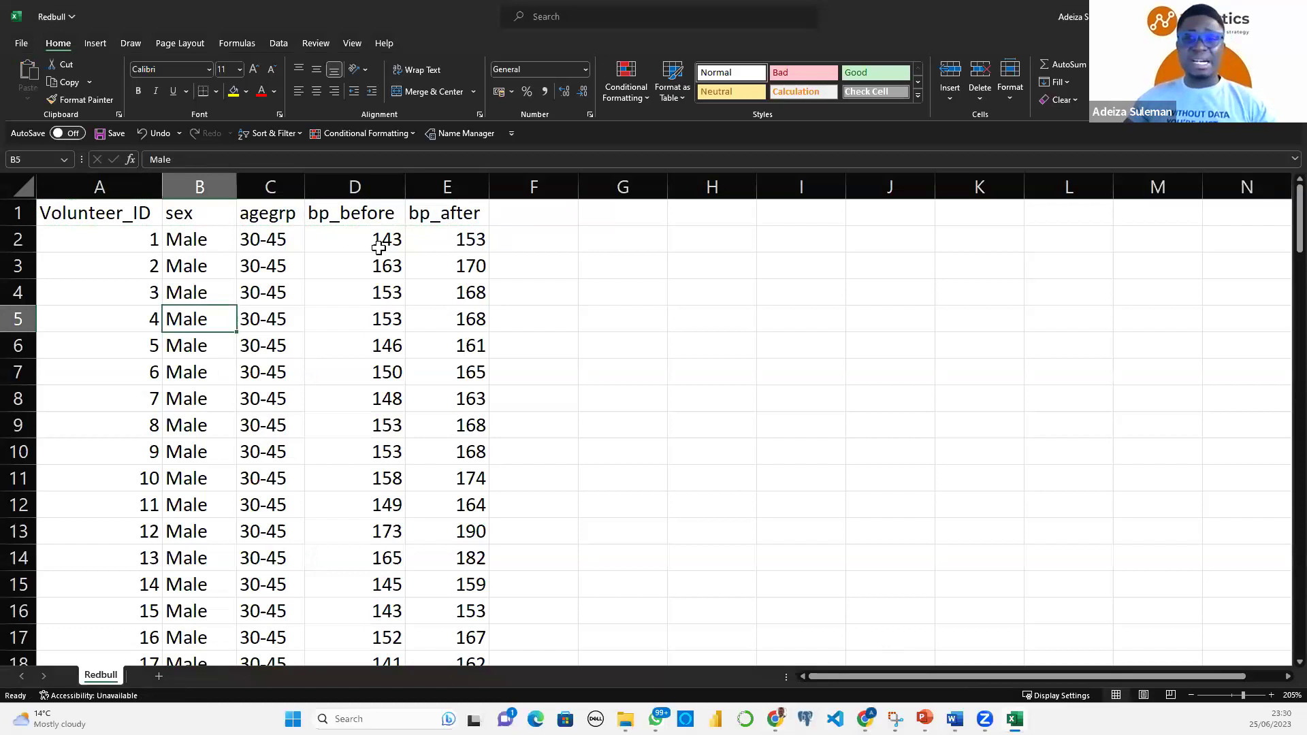
click(129, 310)
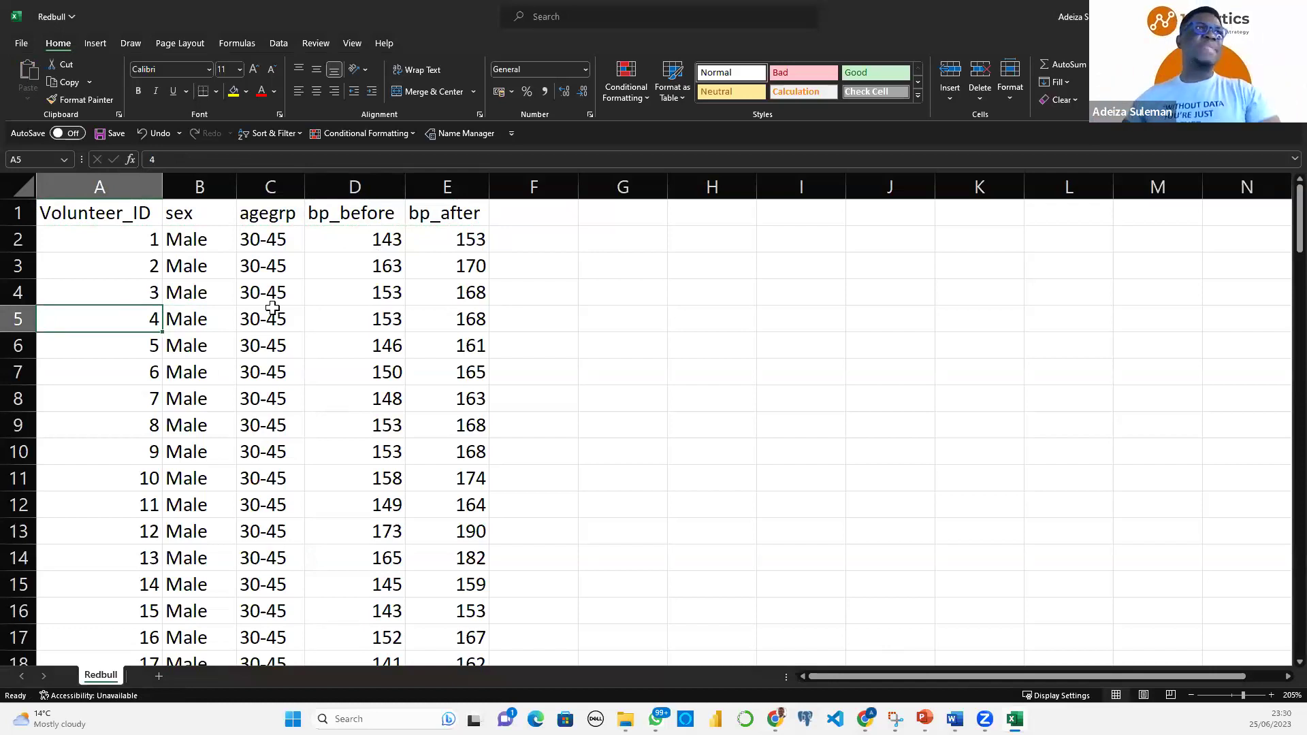
click(138, 246)
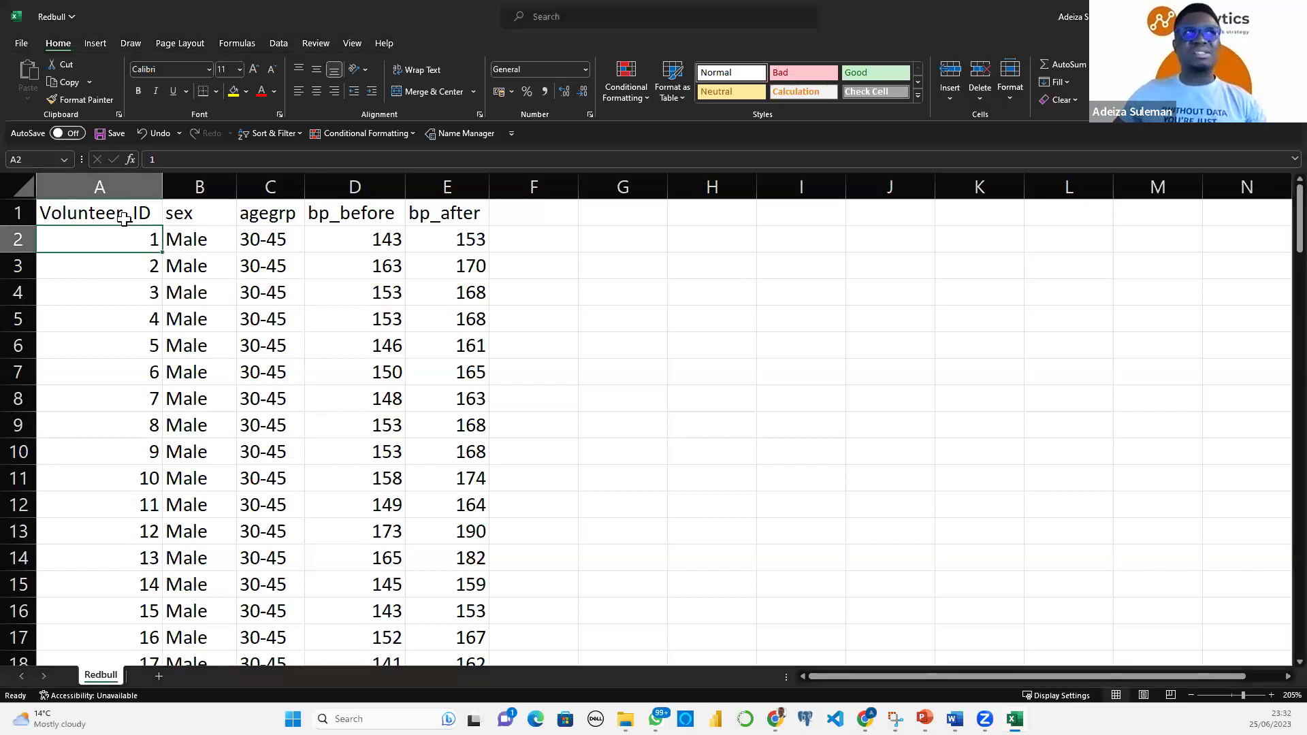
Create a PivotTable on a new worksheet from the whole Redbull dataset, range A1:E121
click(124, 218)
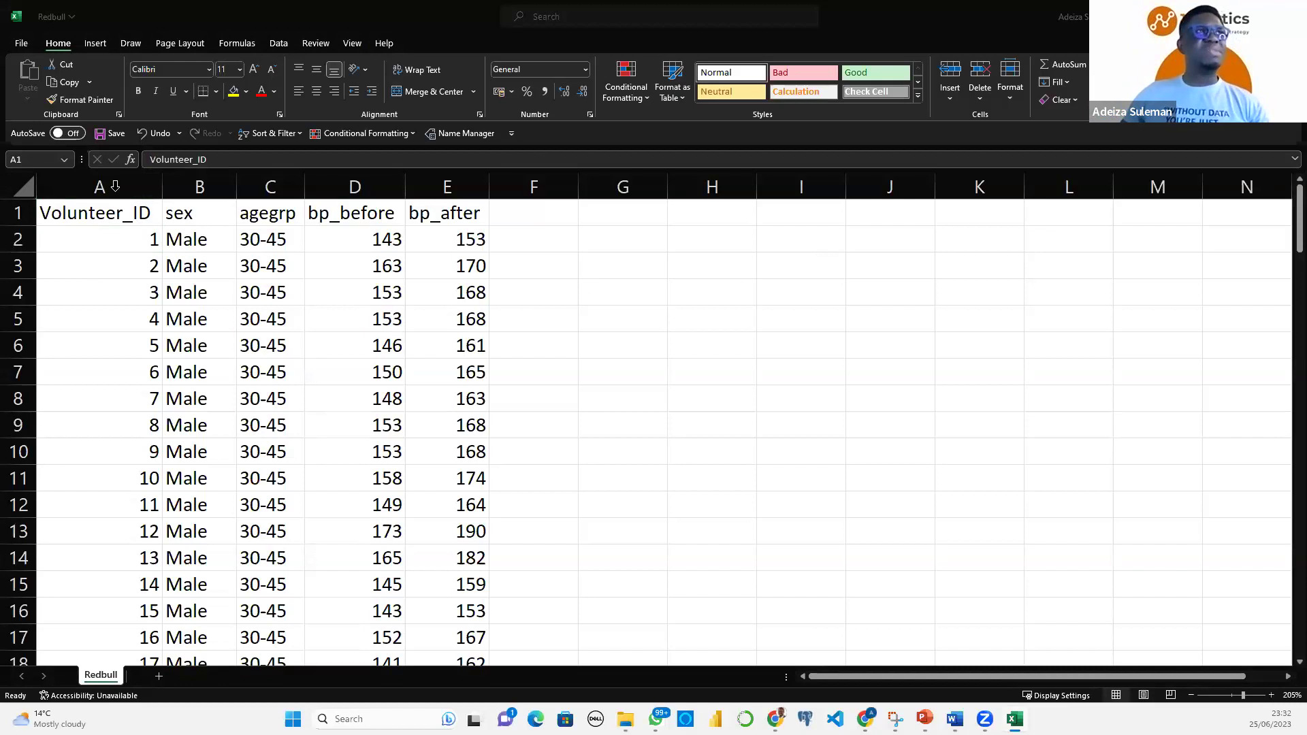
click(106, 214)
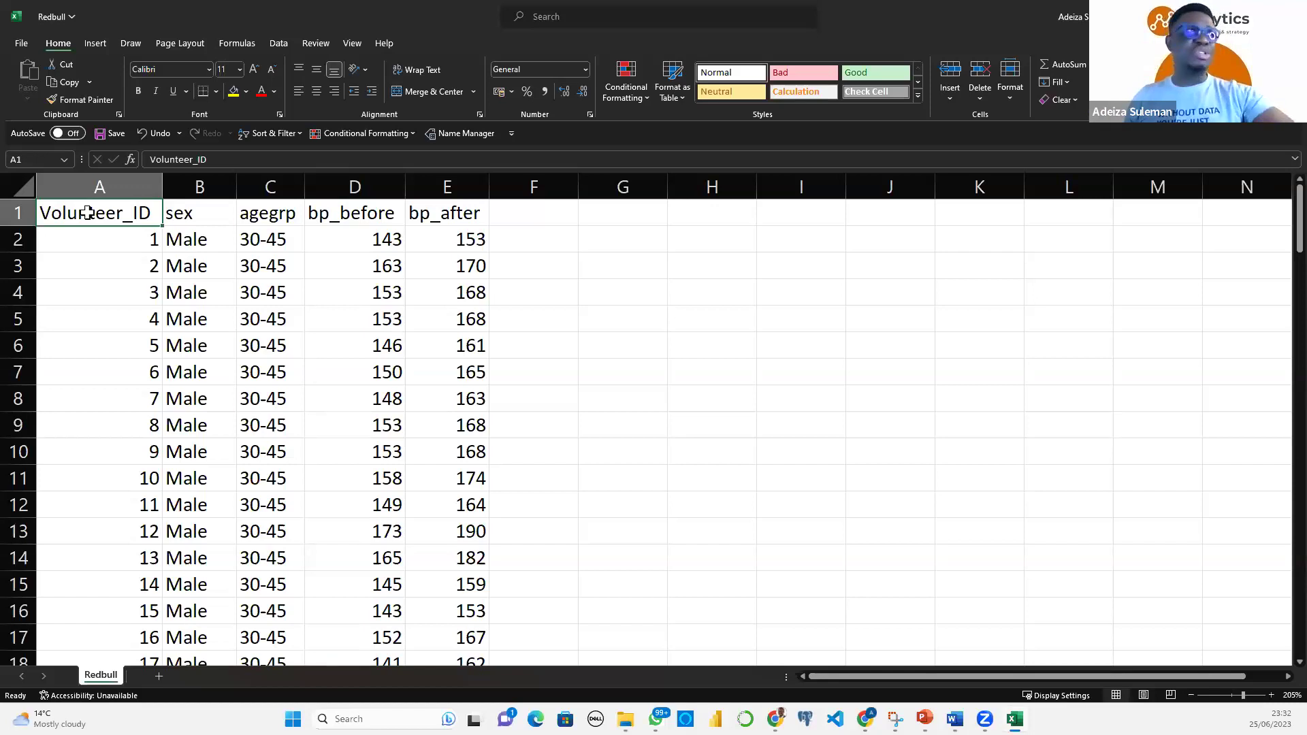
key(ctrl+shift+End)
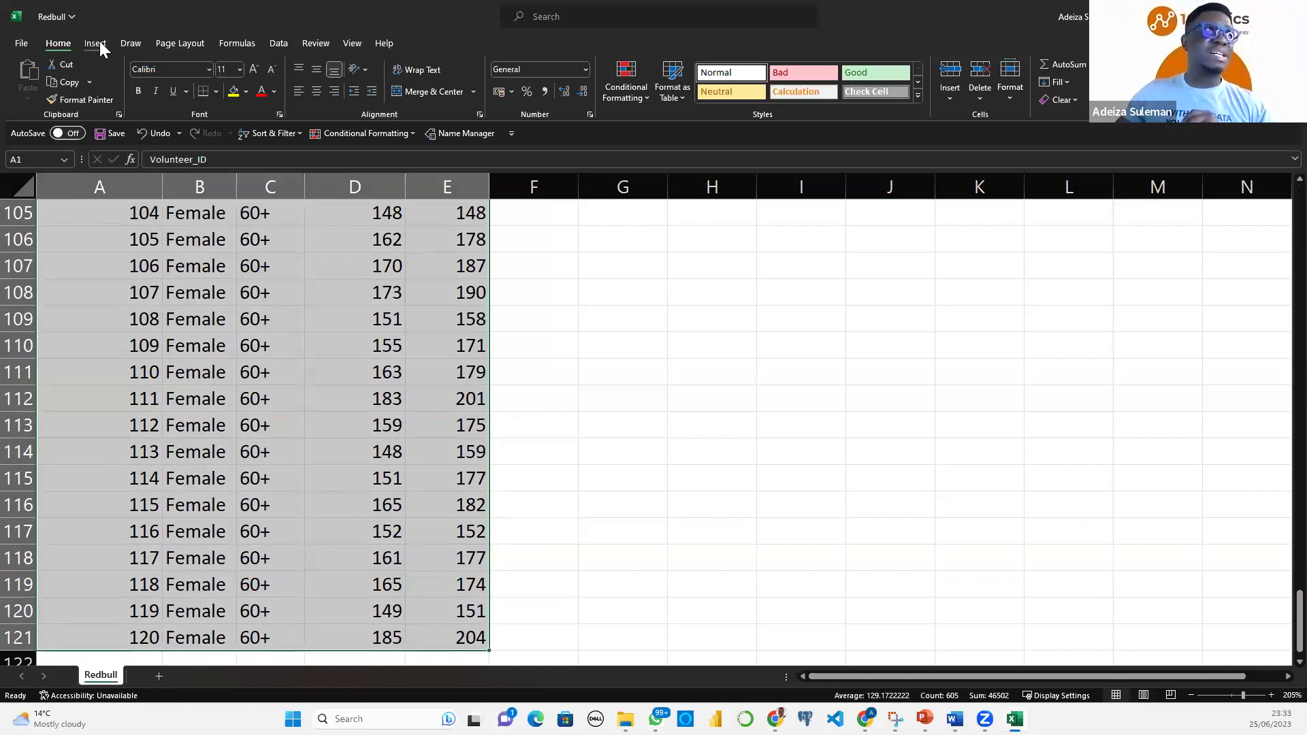
click(97, 43)
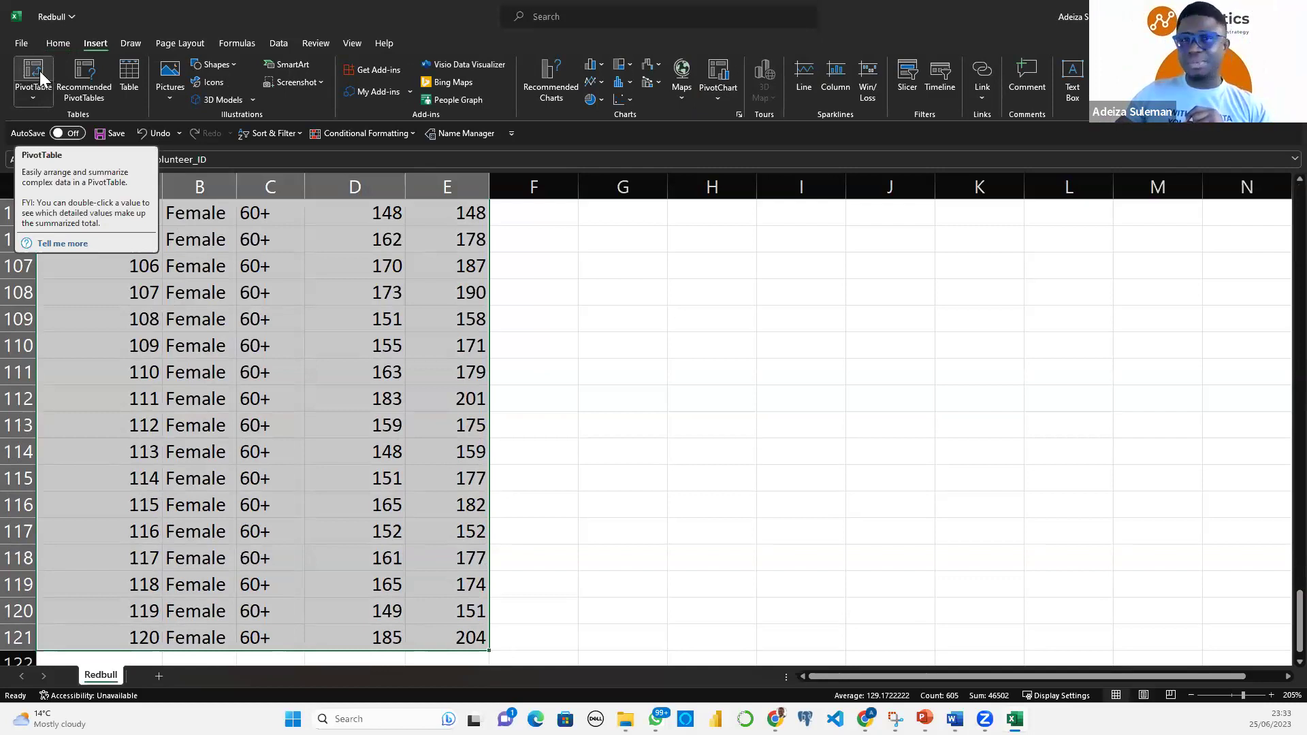
click(33, 98)
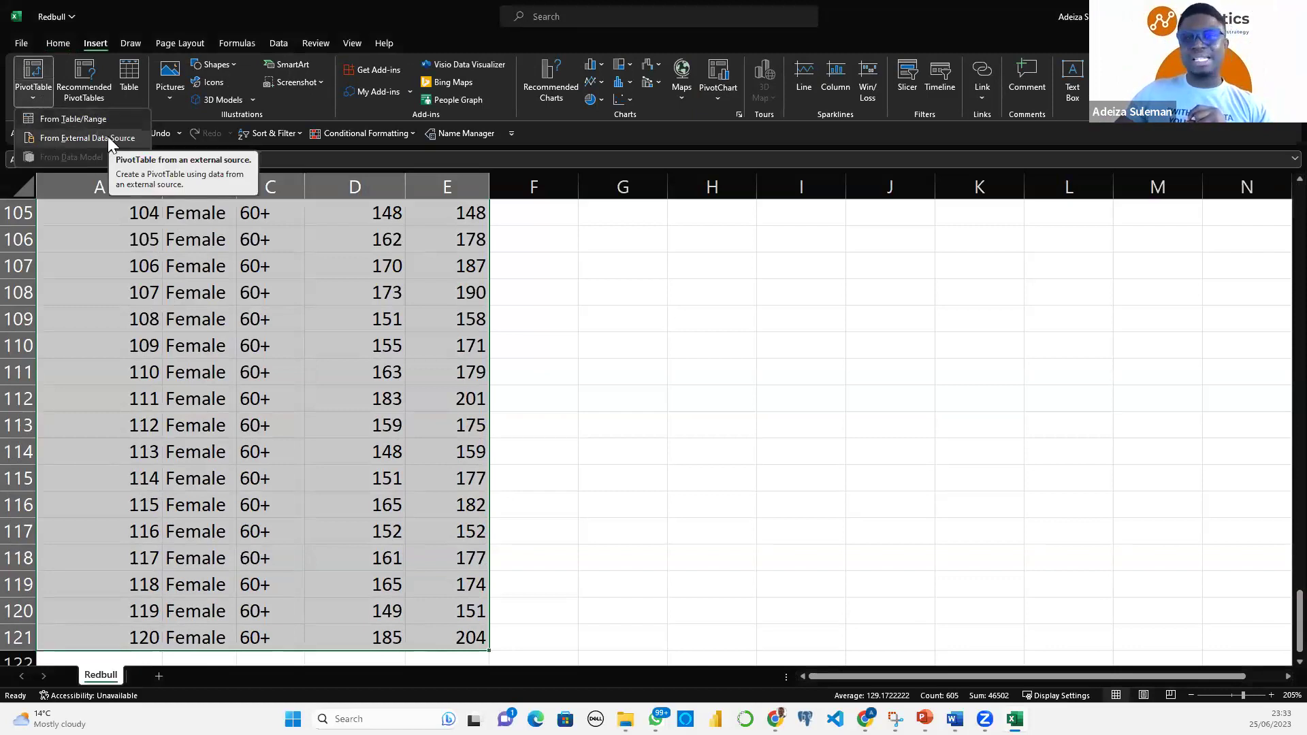
click(70, 119)
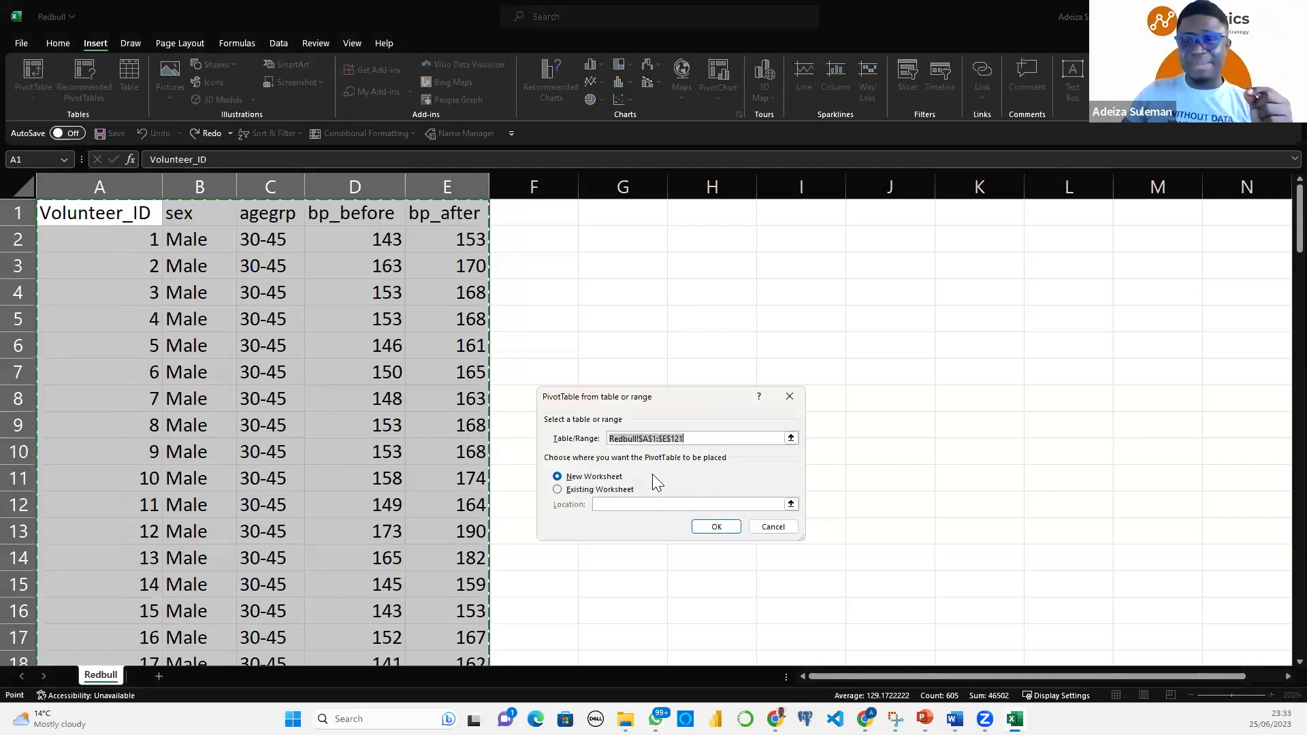
click(716, 528)
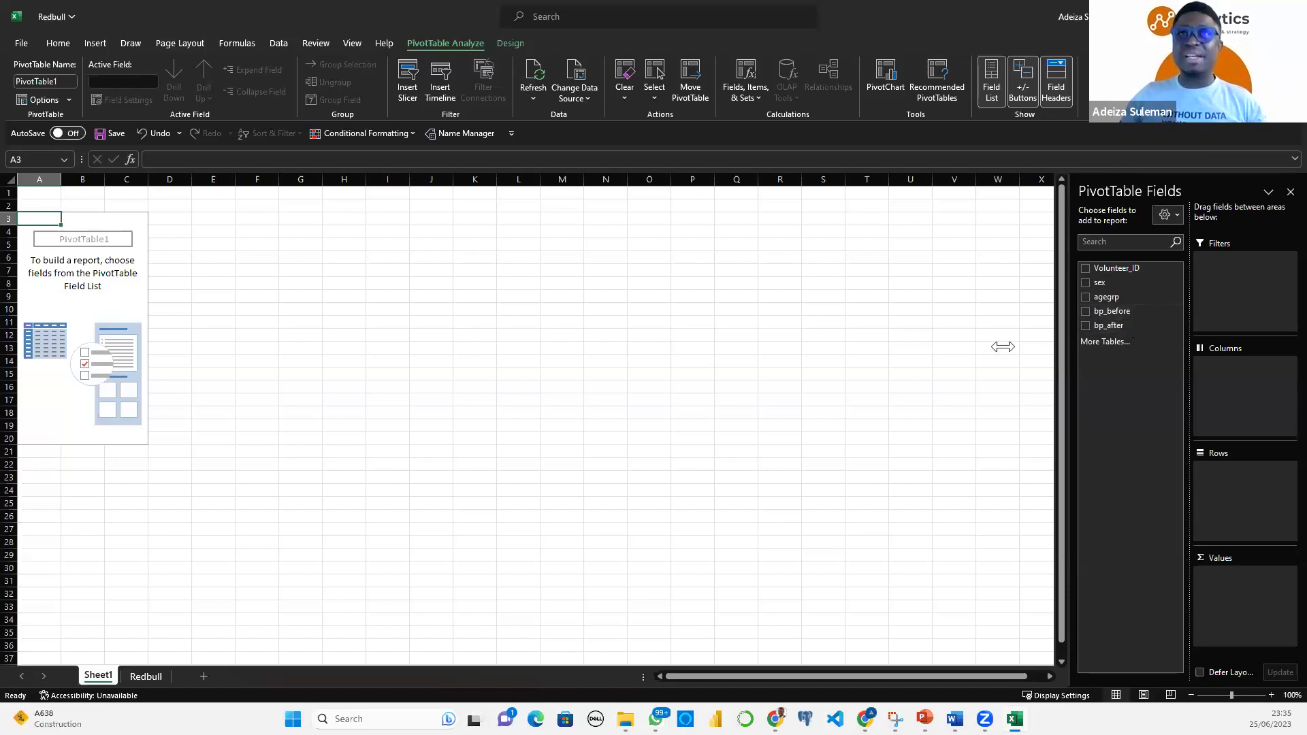
Widen the PivotTable field list and add bp_before and bp_after to the pivot table as values
drag(1002, 346, 1011, 317)
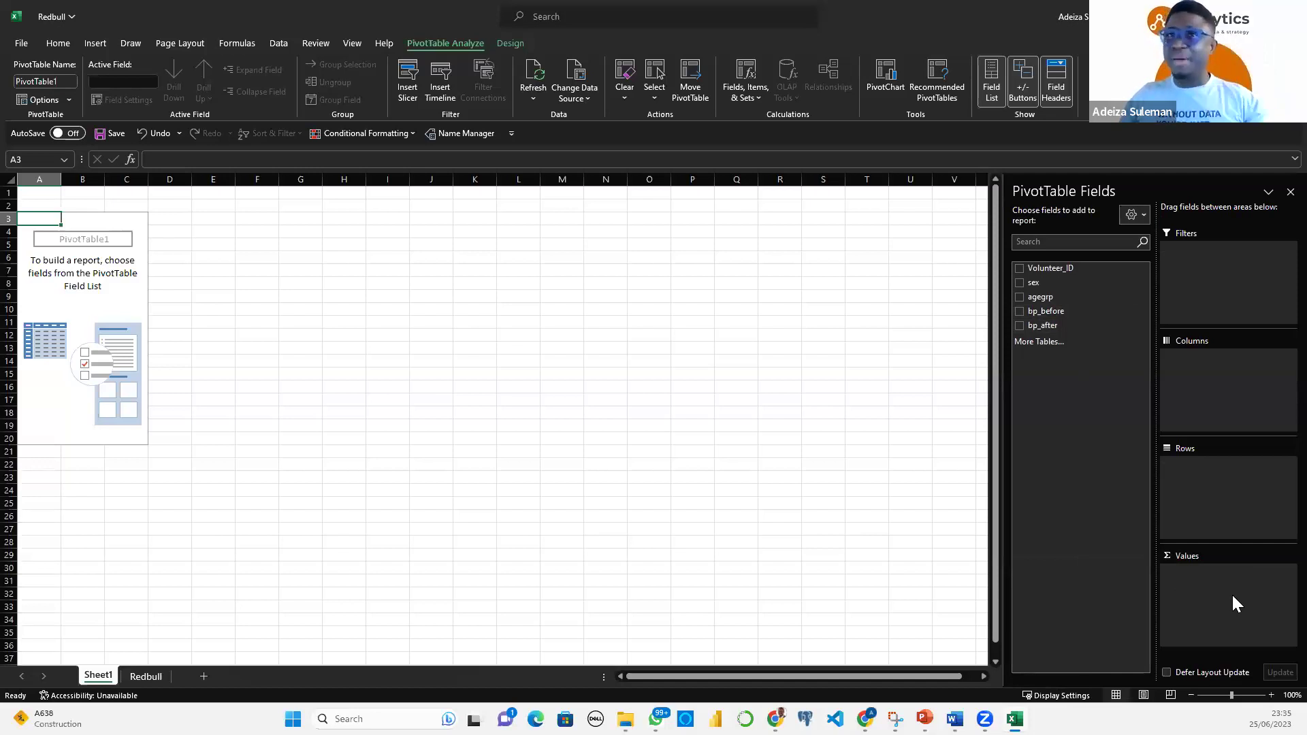
click(1018, 312)
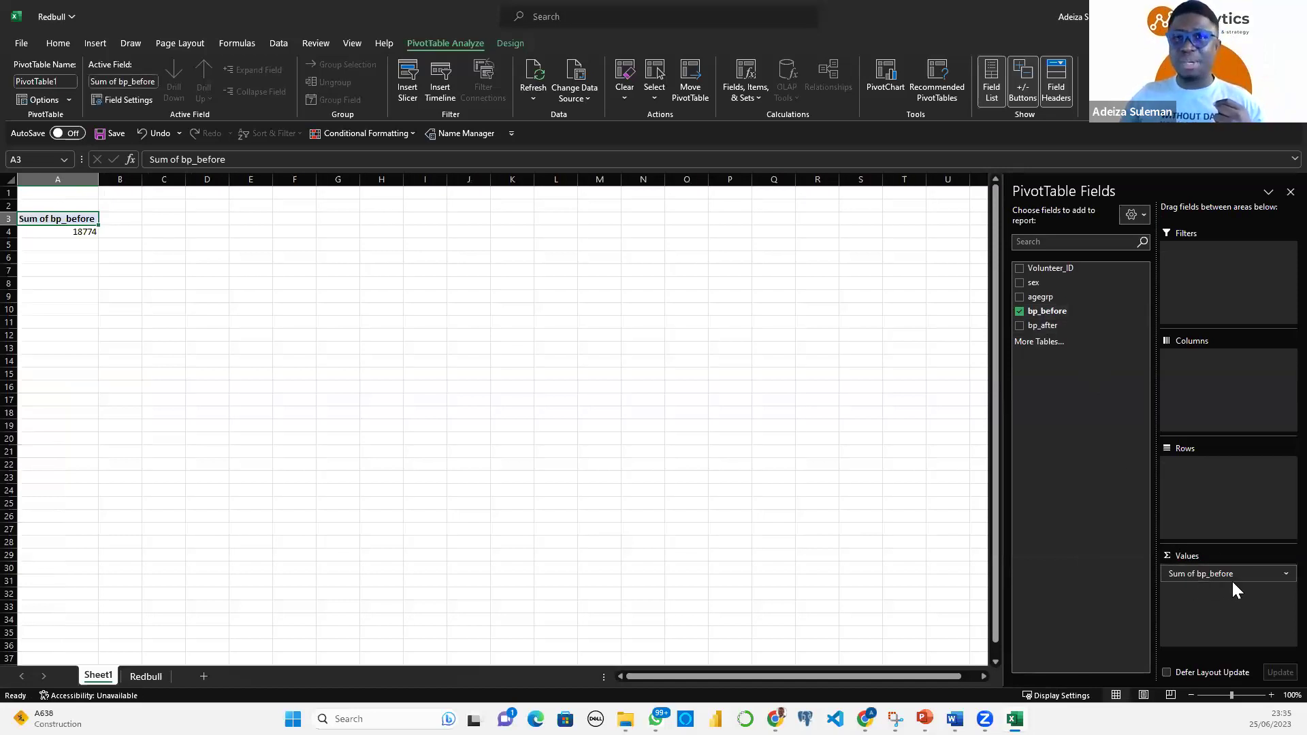
click(1019, 326)
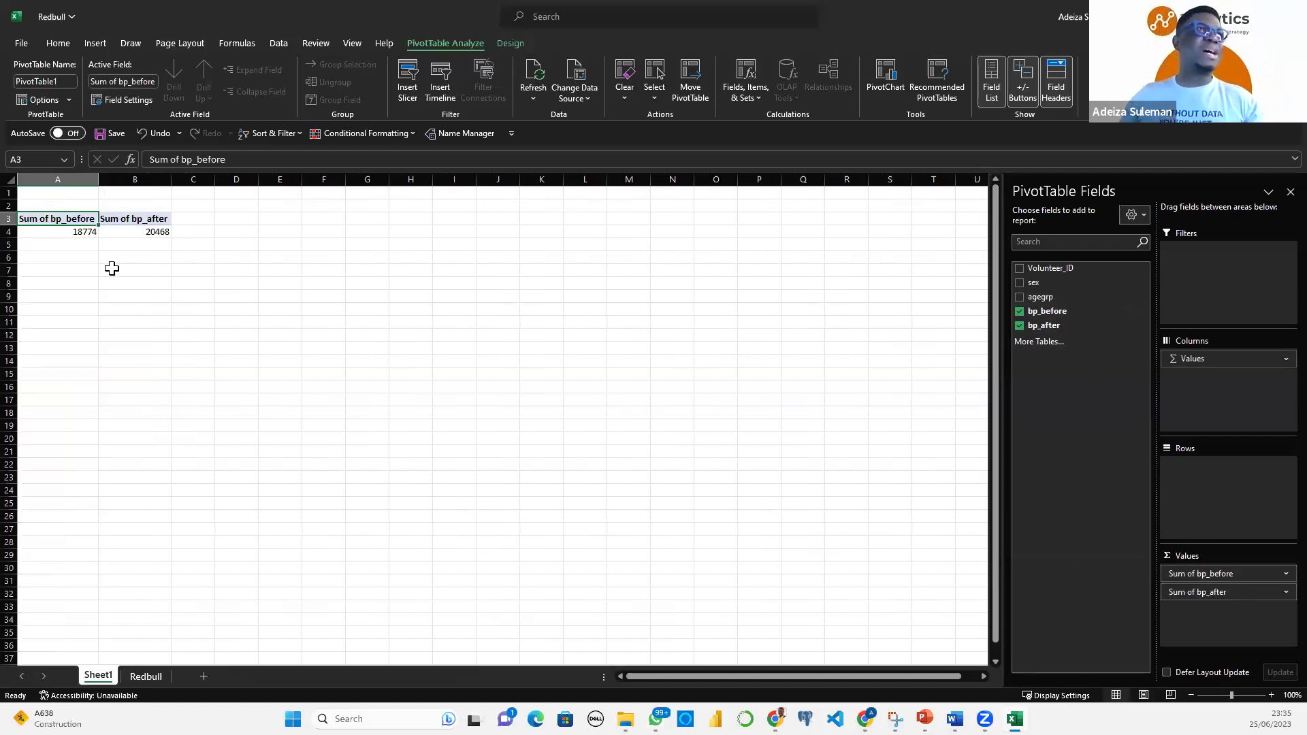
ctrl+scroll(111, 268, up, 4)
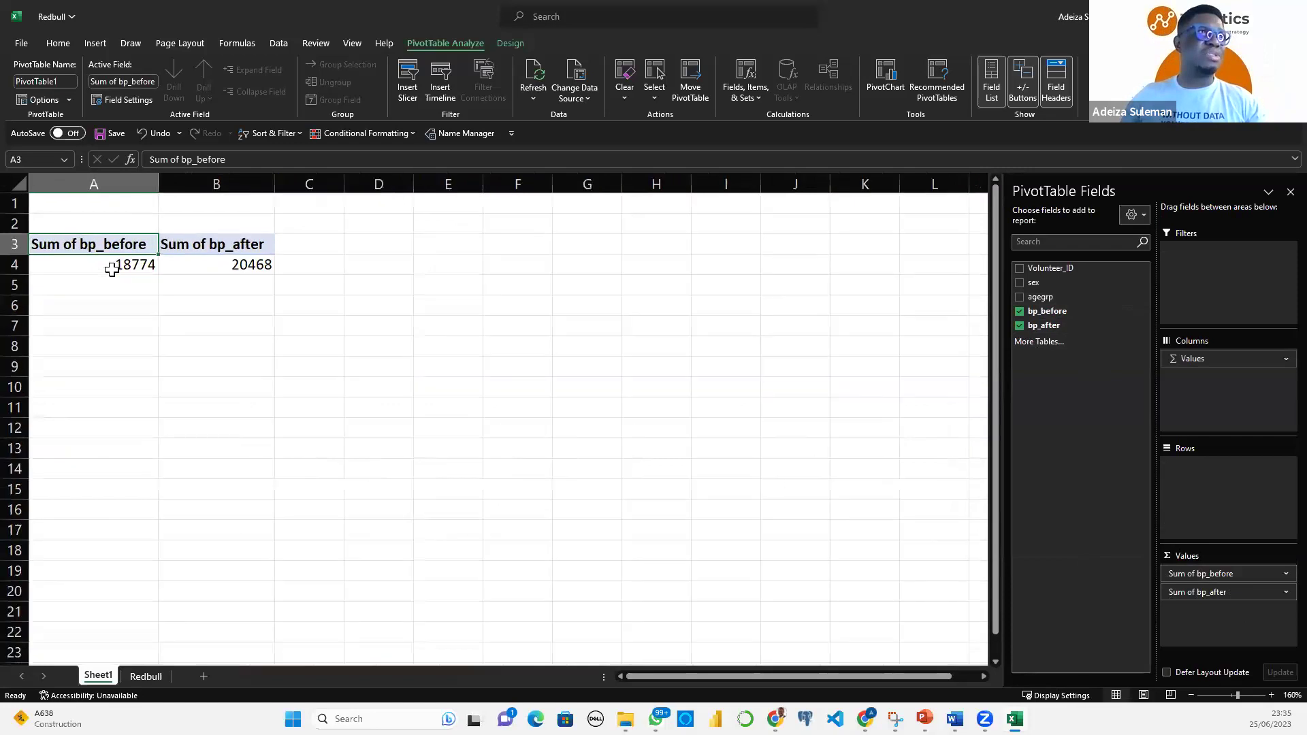
ctrl+scroll(112, 268, up, 1)
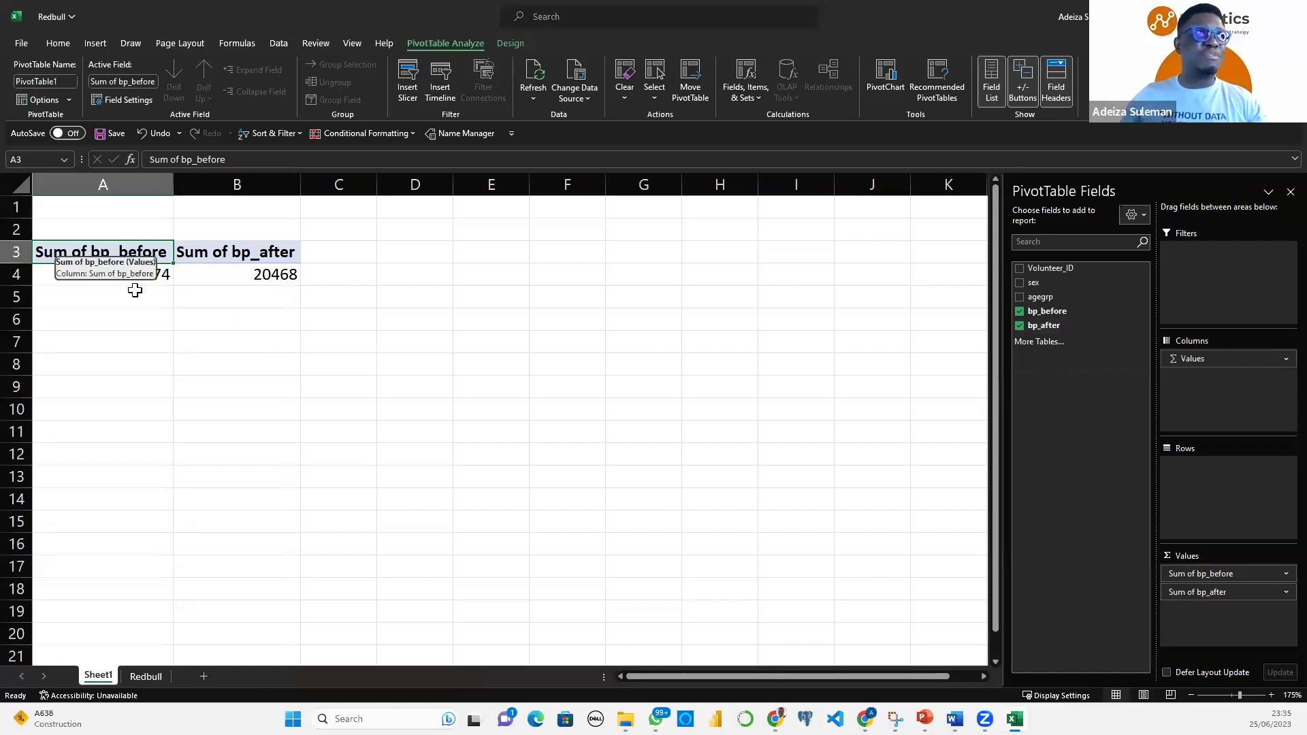
Compare the summed bp_before and bp_after values in the pivot table
drag(135, 266, 241, 276)
key(Down)
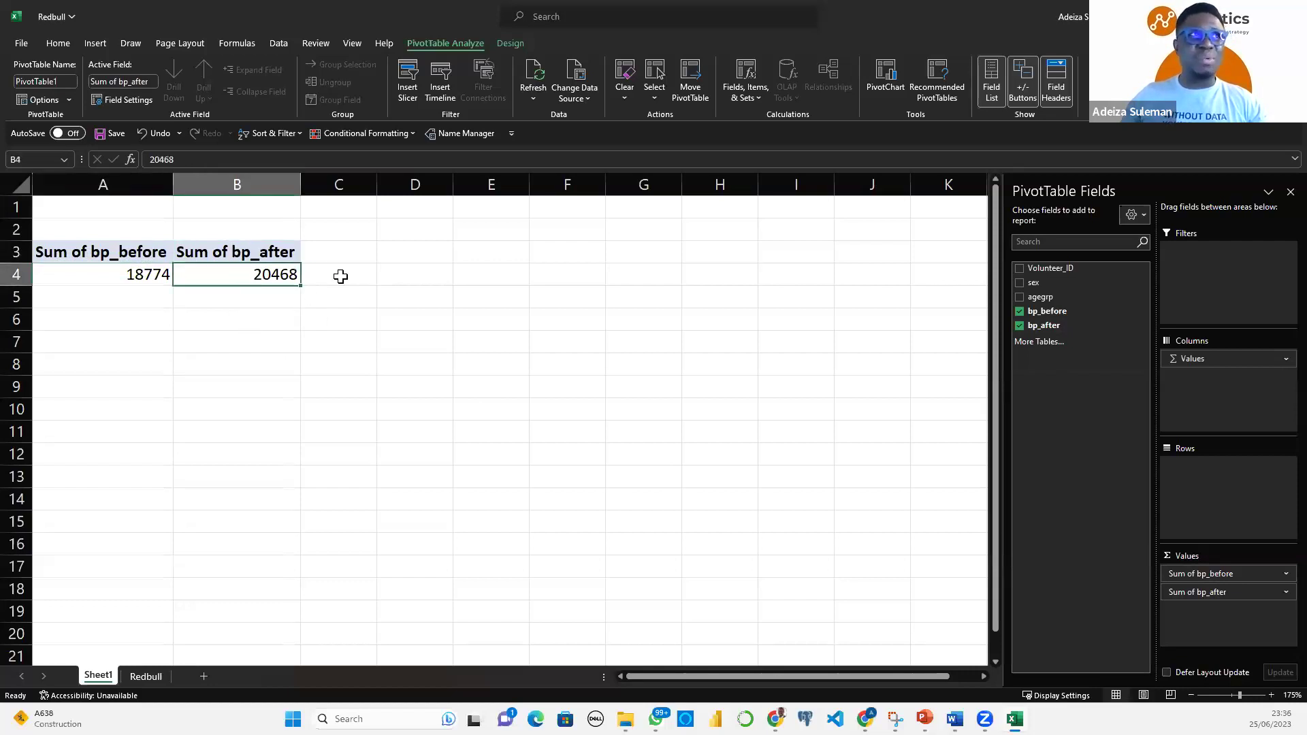
click(341, 275)
key(Left)
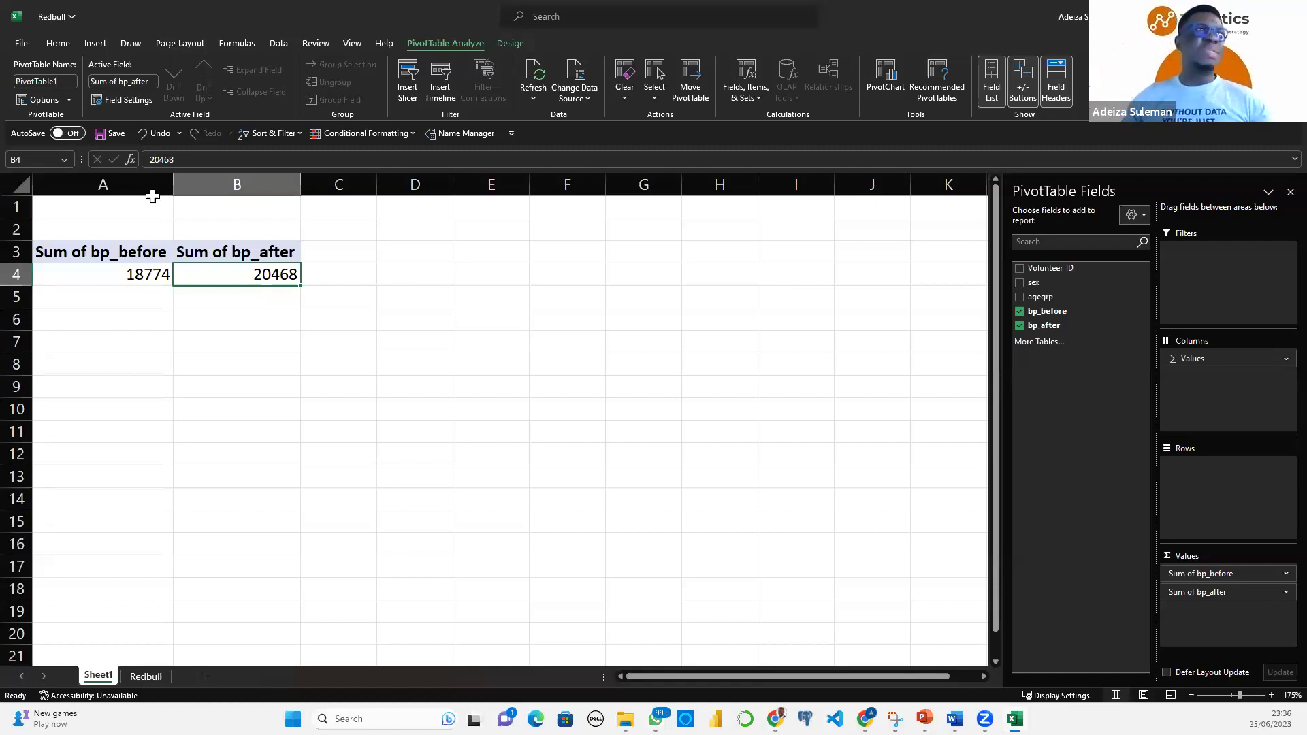
click(159, 273)
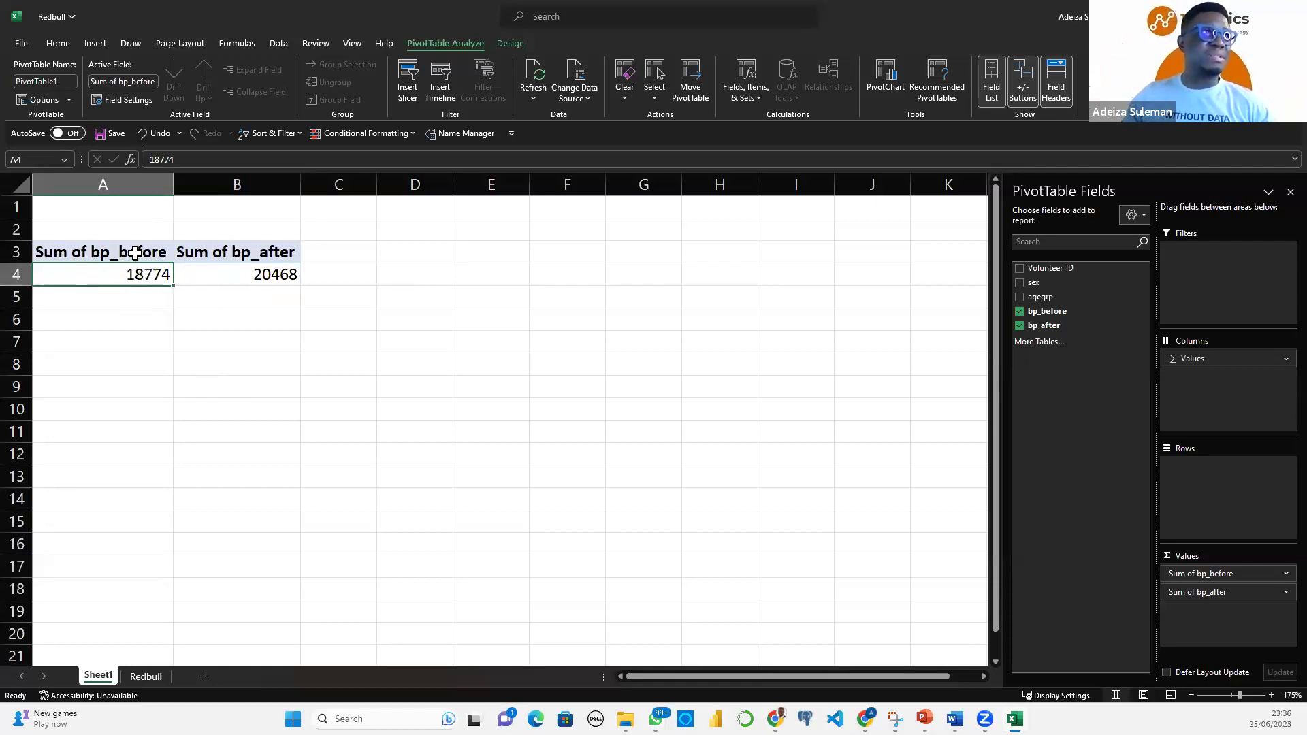
Summarize both bp_before and bp_after by Average instead of Sum in the pivot table
right_click(132, 283)
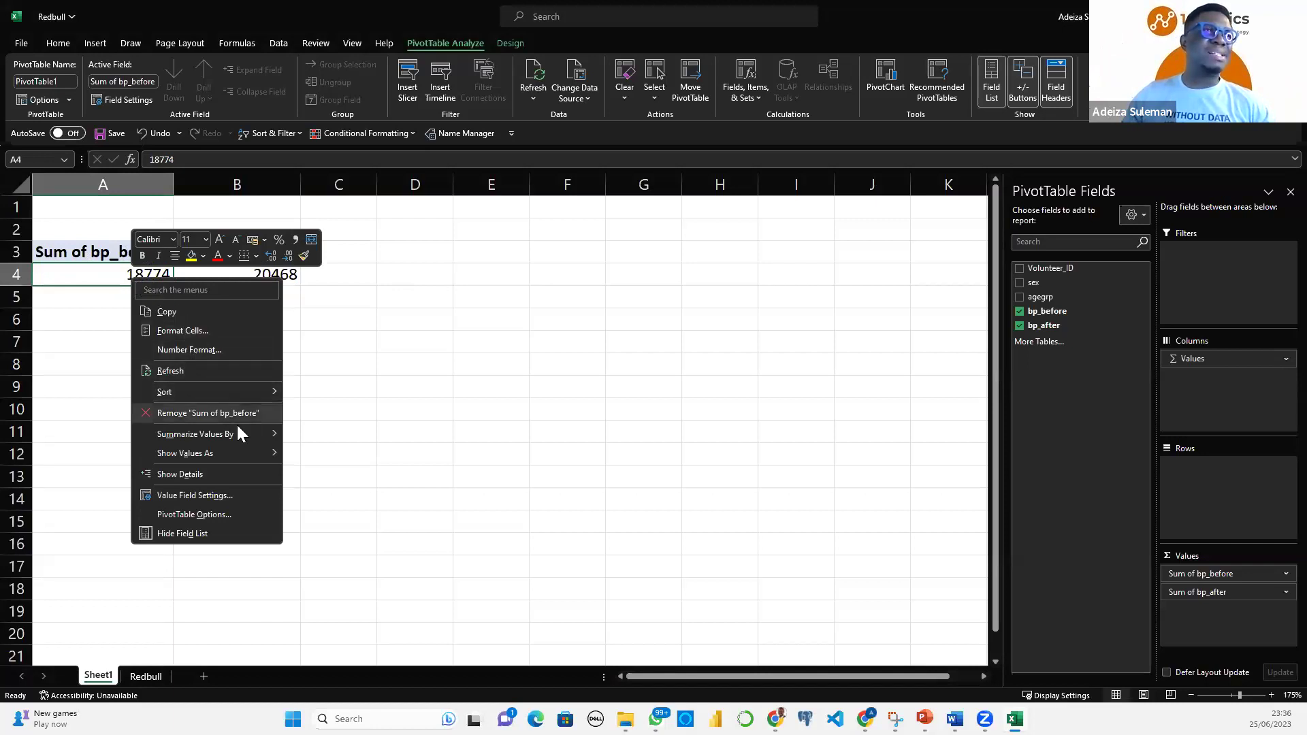
mouse_move(240, 433)
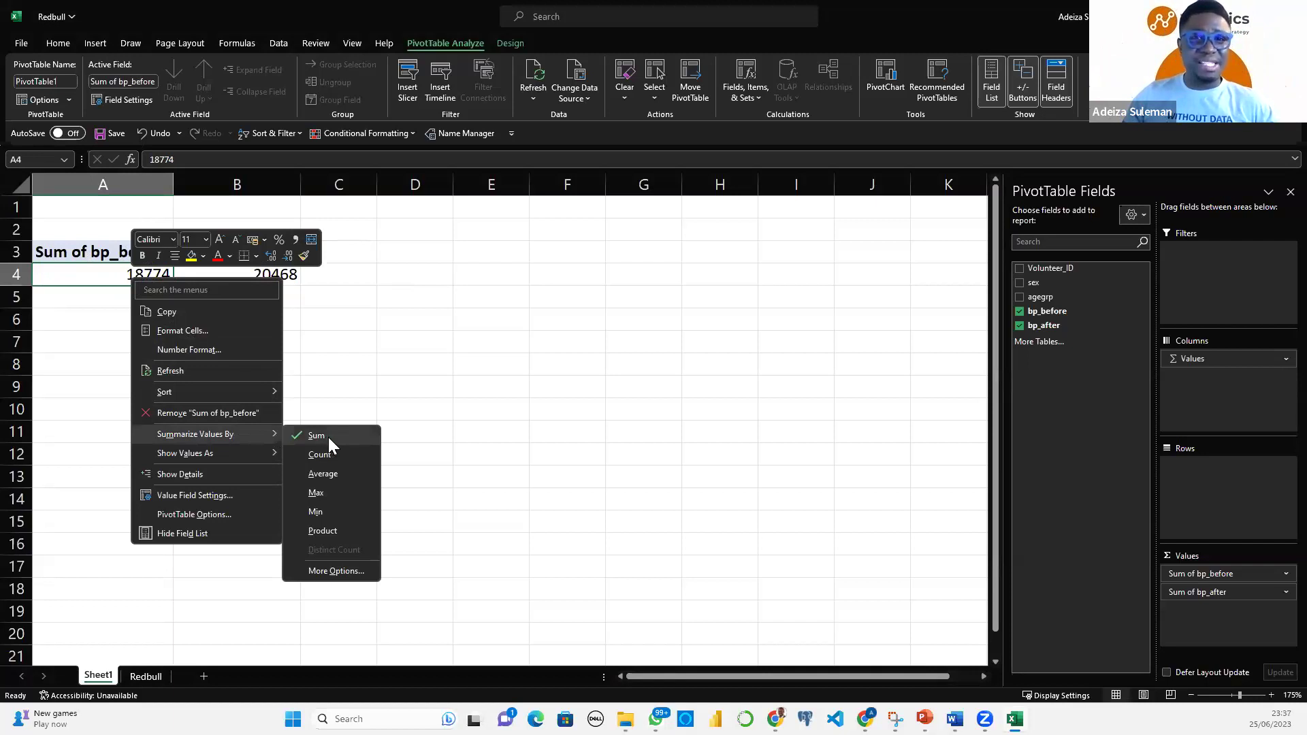
click(332, 478)
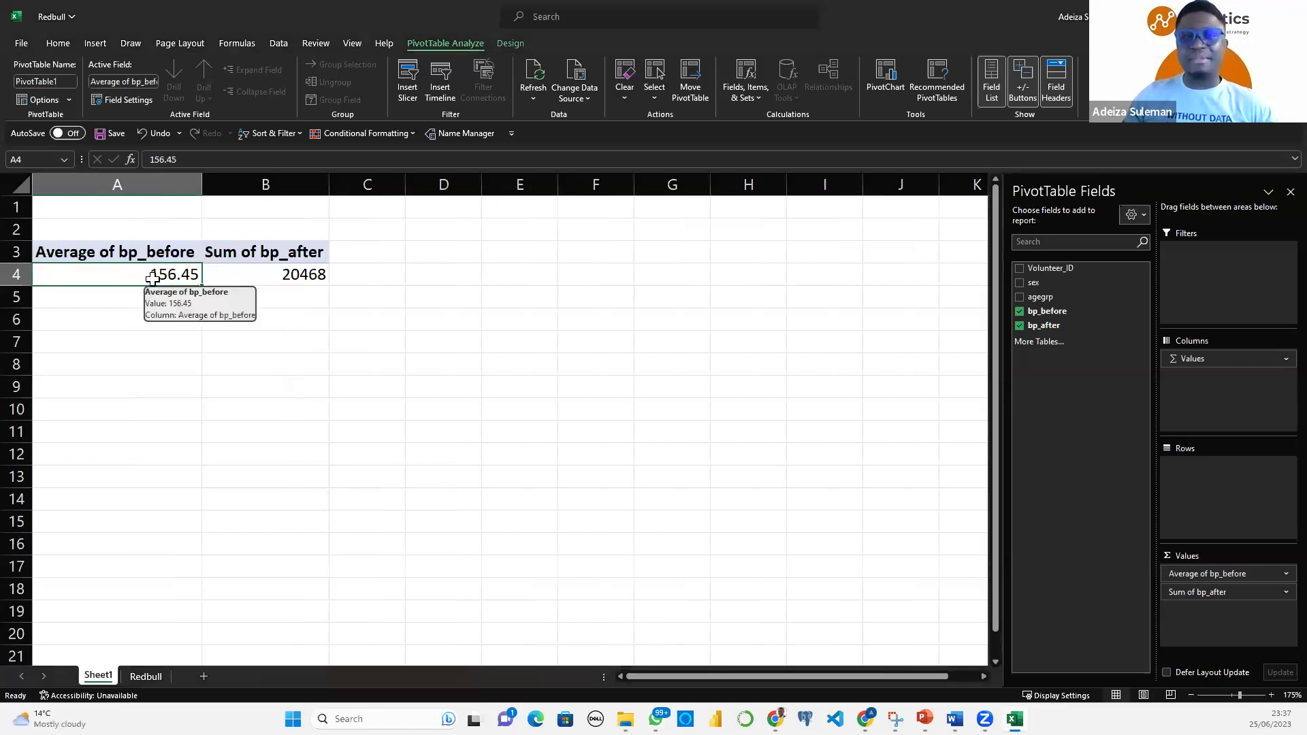
click(275, 278)
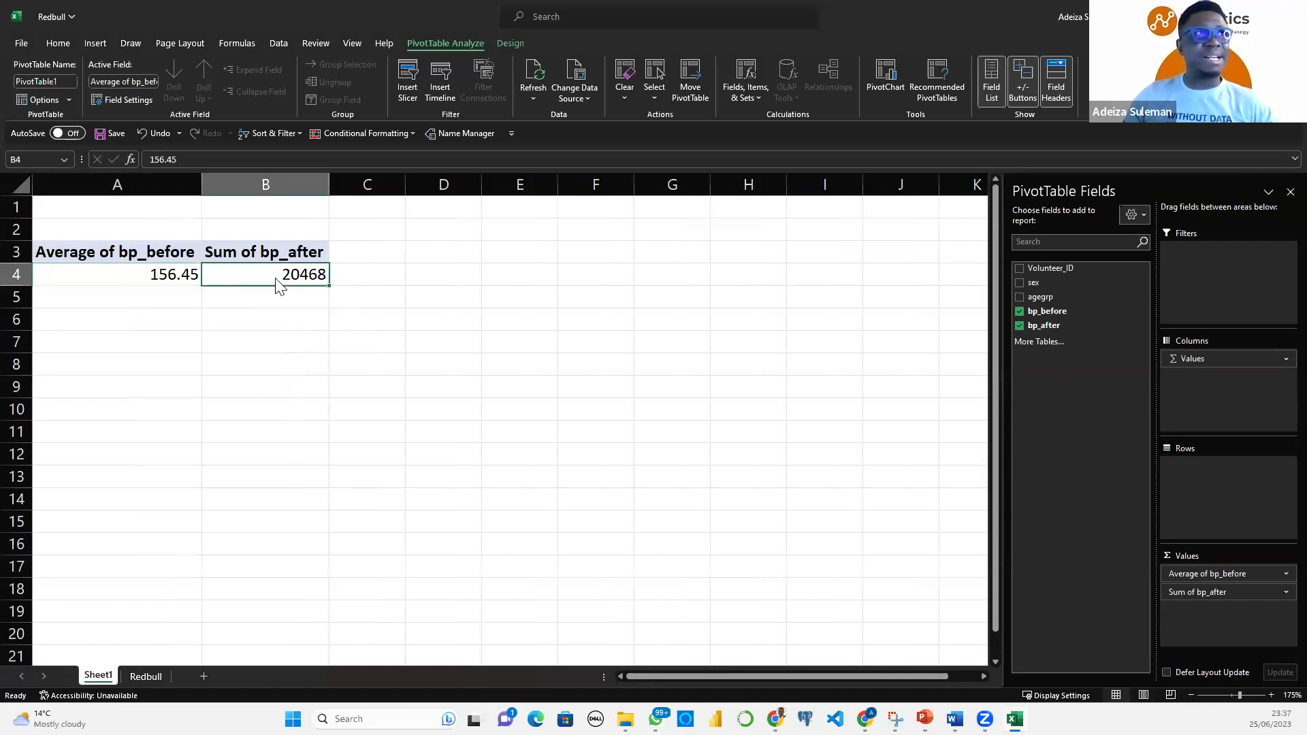
right_click(275, 278)
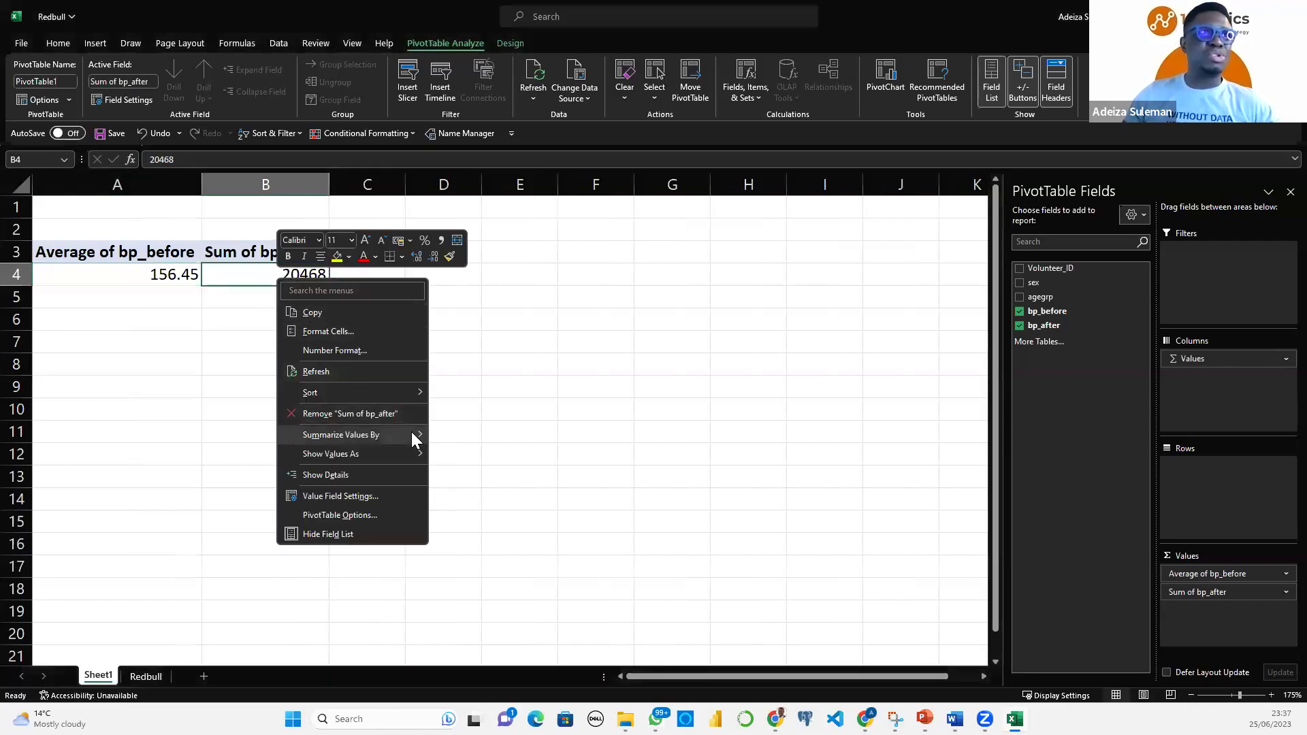
mouse_move(411, 433)
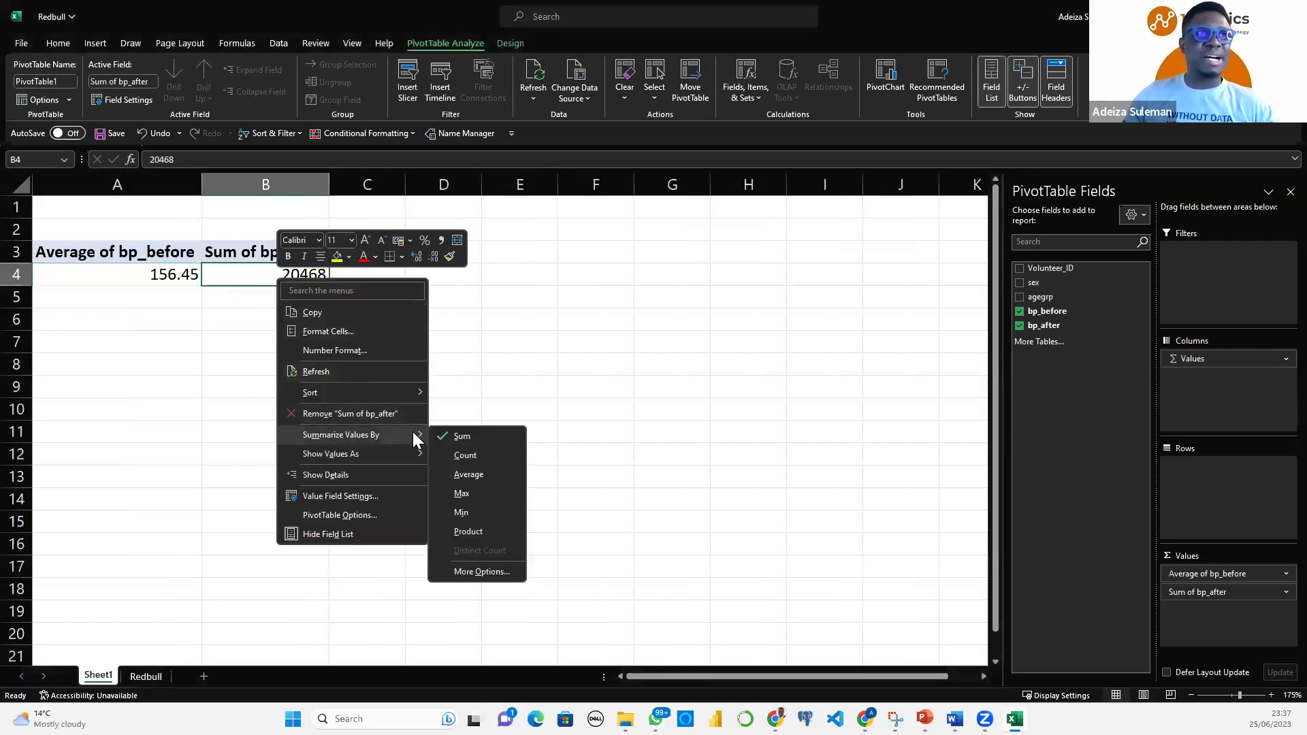
click(476, 475)
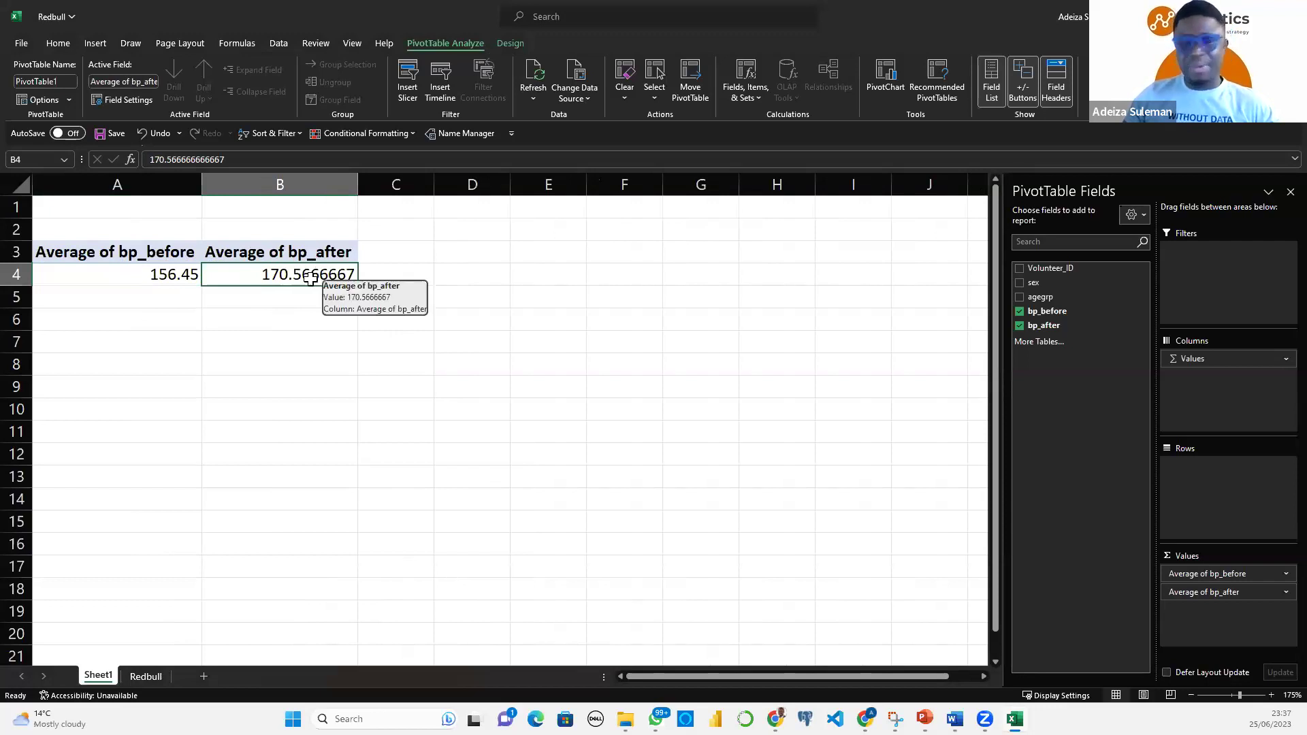
Format the bp_before and bp_after averages in A4:B4 to show no decimal places
drag(170, 274, 247, 275)
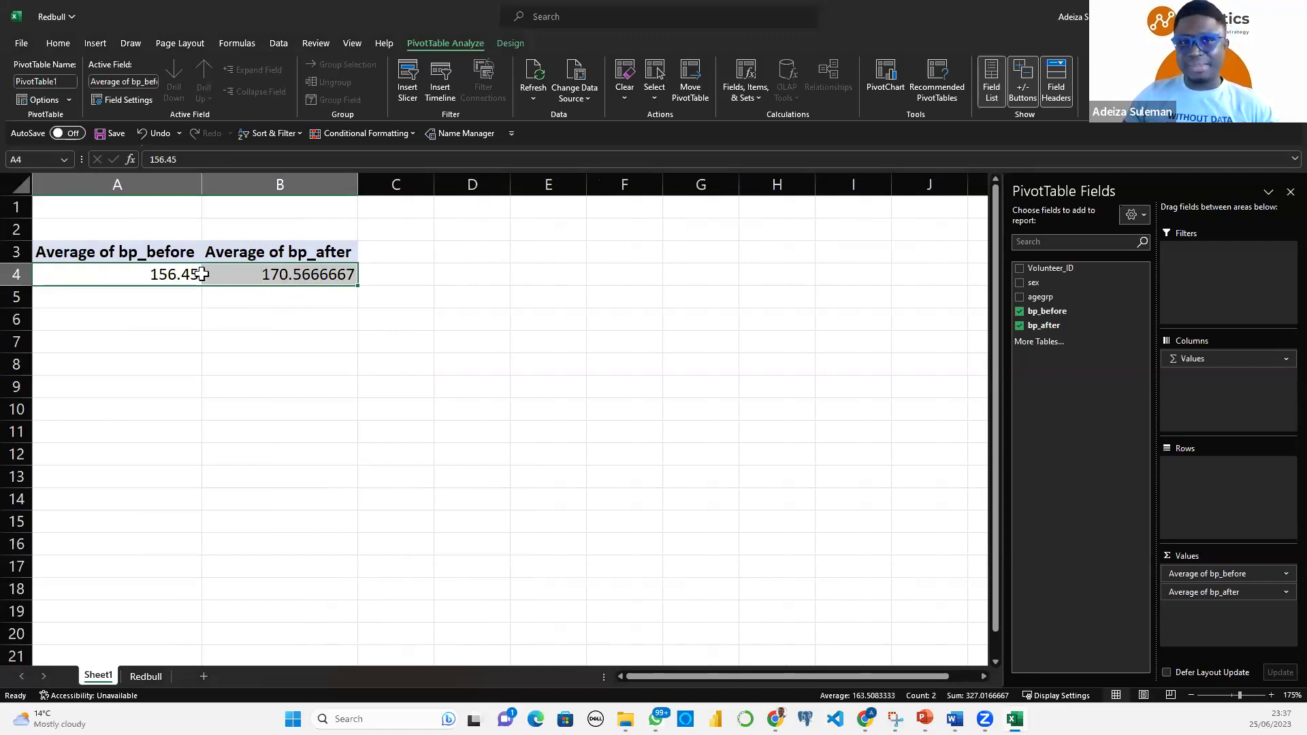
drag(126, 275, 224, 277)
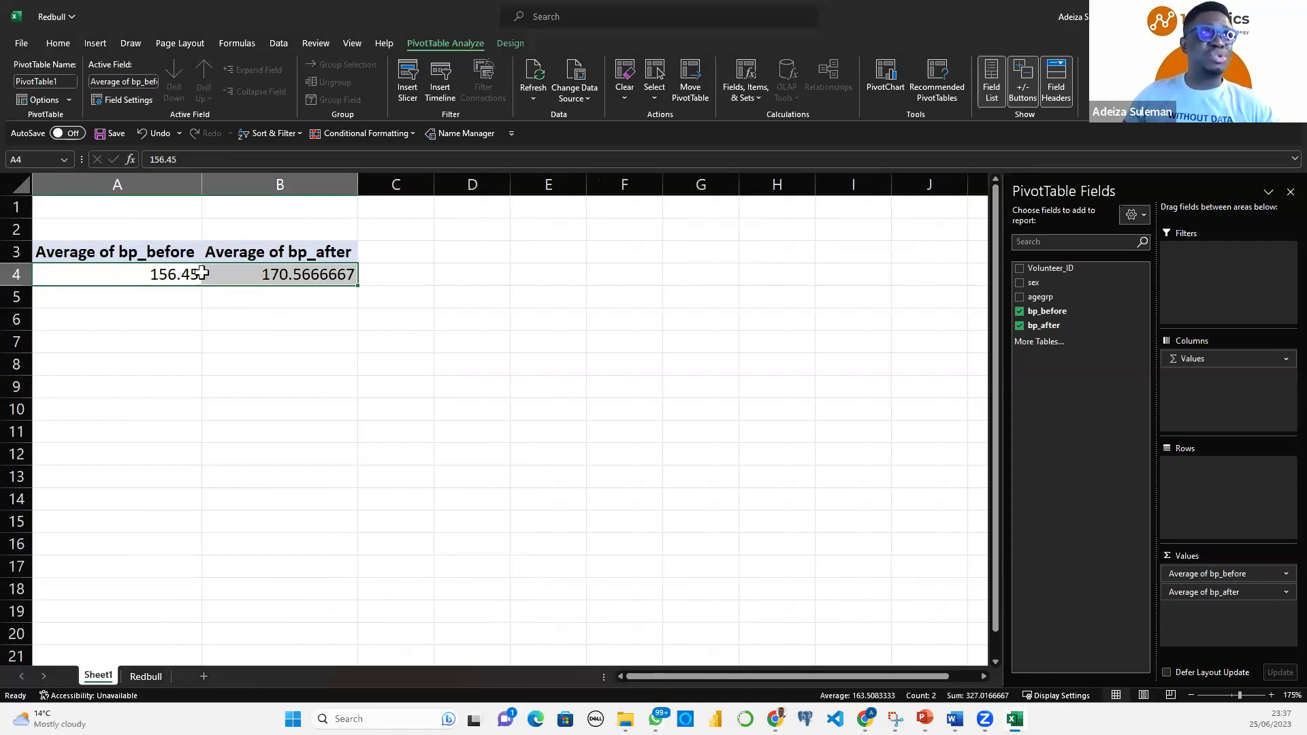
click(59, 44)
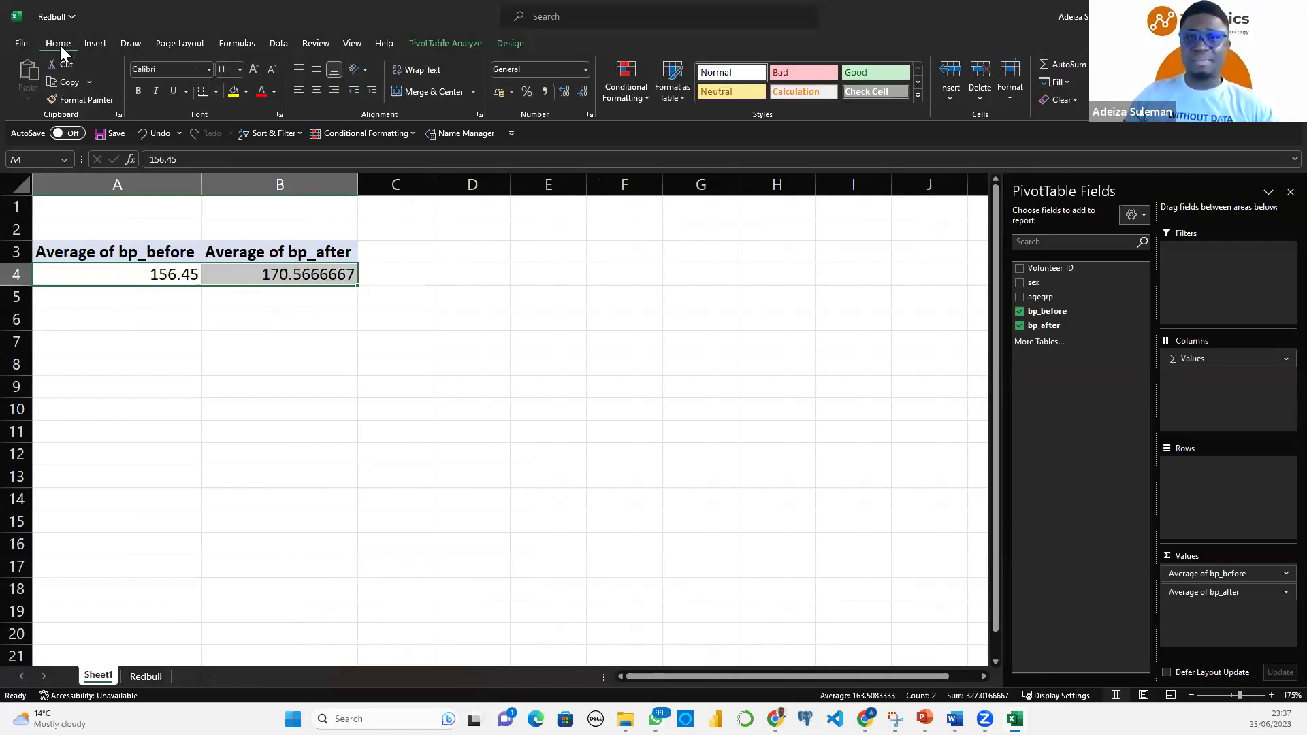
click(582, 91)
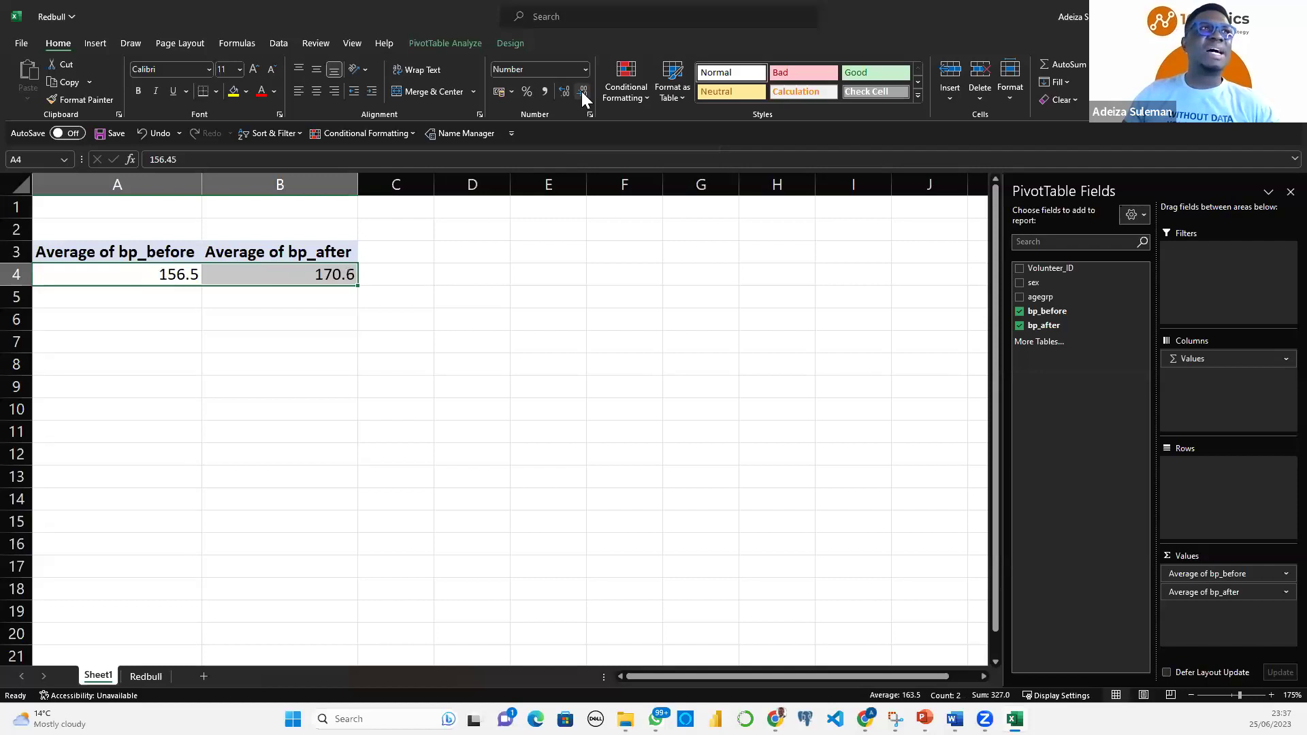
click(581, 91)
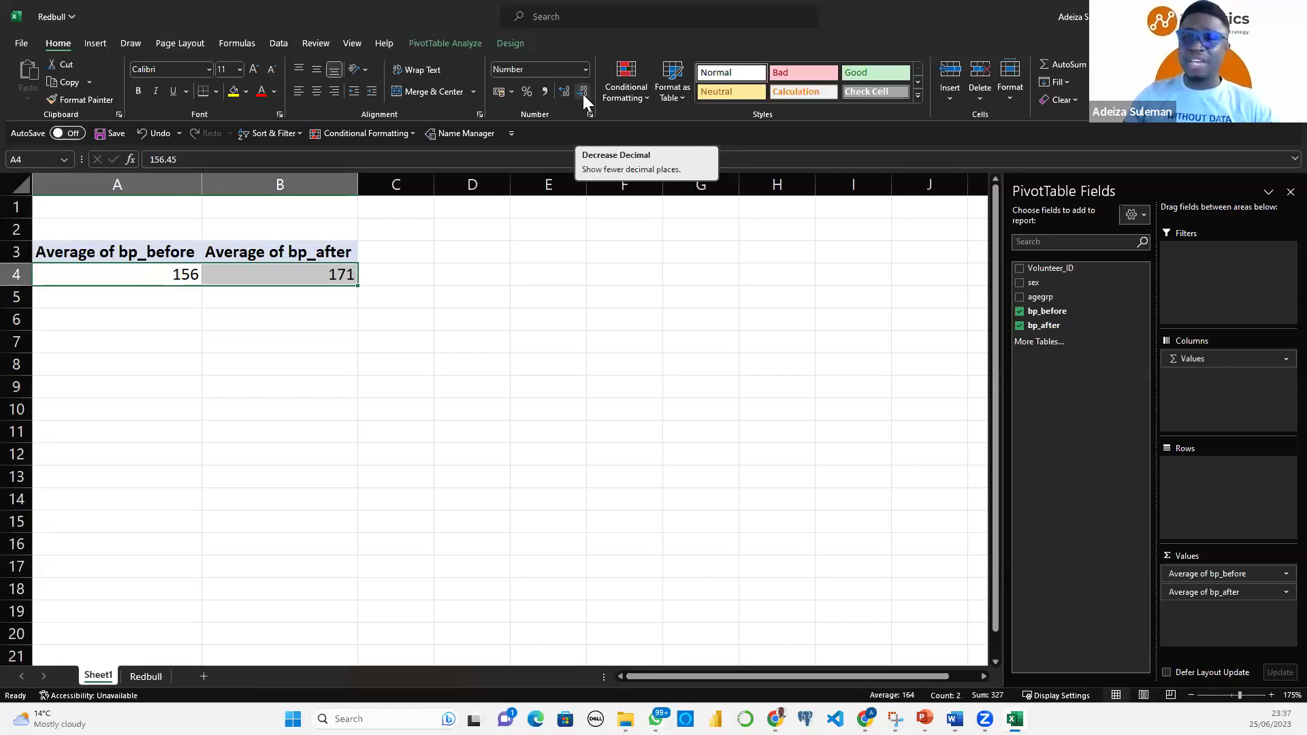
Try showing both averages with six decimal places and return them to whole numbers
click(563, 93)
click(563, 93)
click(564, 92)
click(564, 92)
click(564, 92)
click(564, 93)
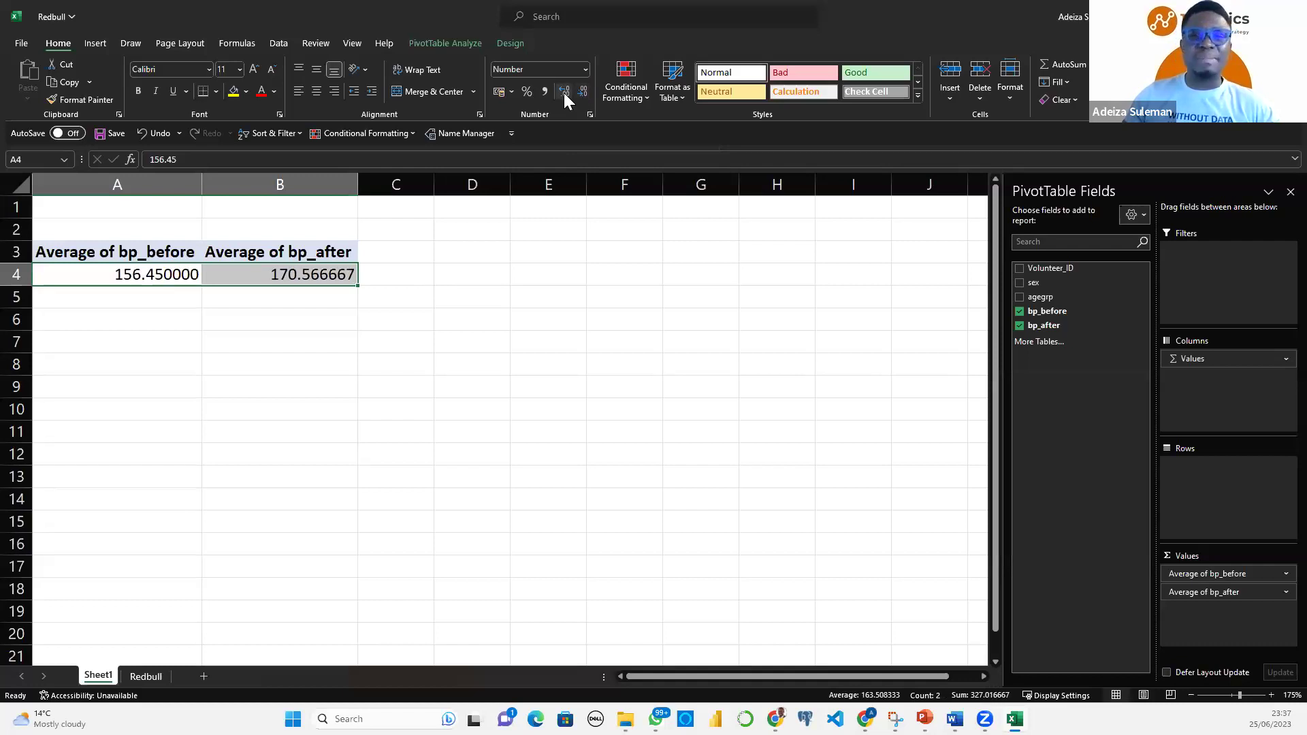
click(583, 91)
click(582, 91)
click(583, 91)
click(582, 91)
click(583, 92)
click(583, 92)
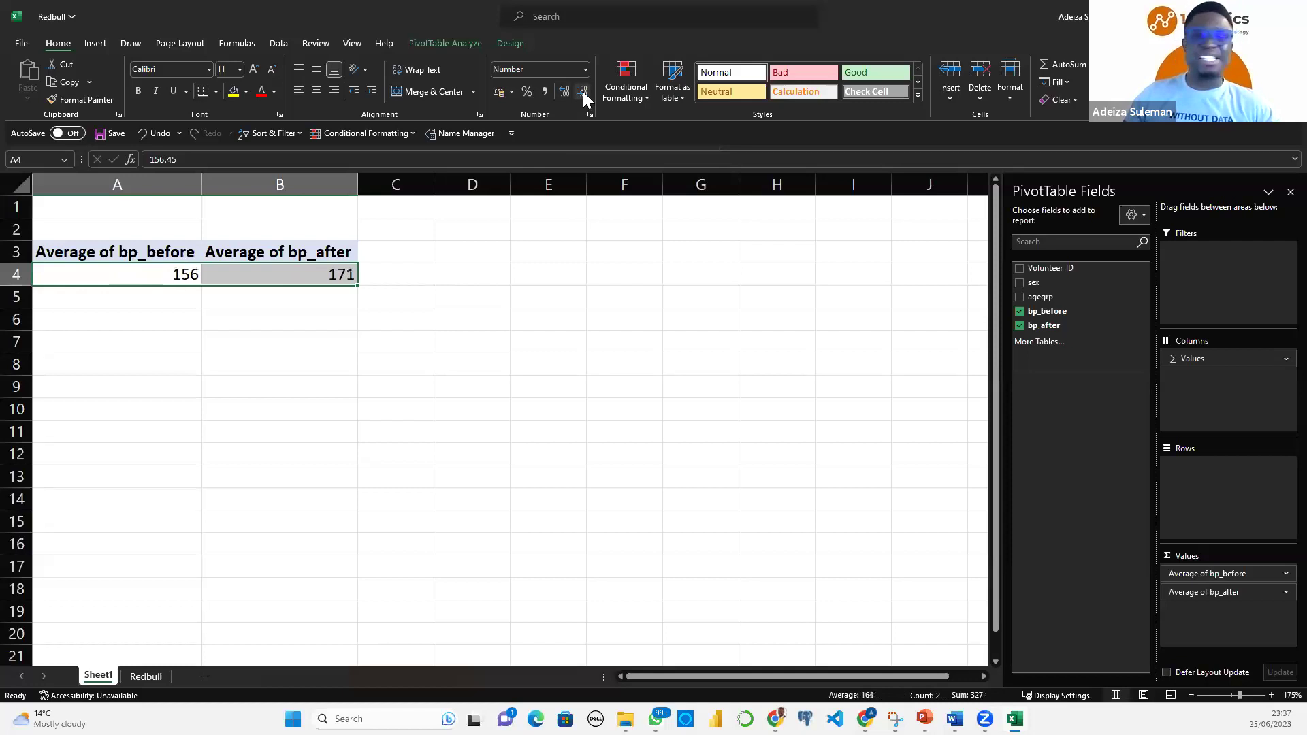
Compare the average bp_before and bp_after values in the pivot table
click(163, 279)
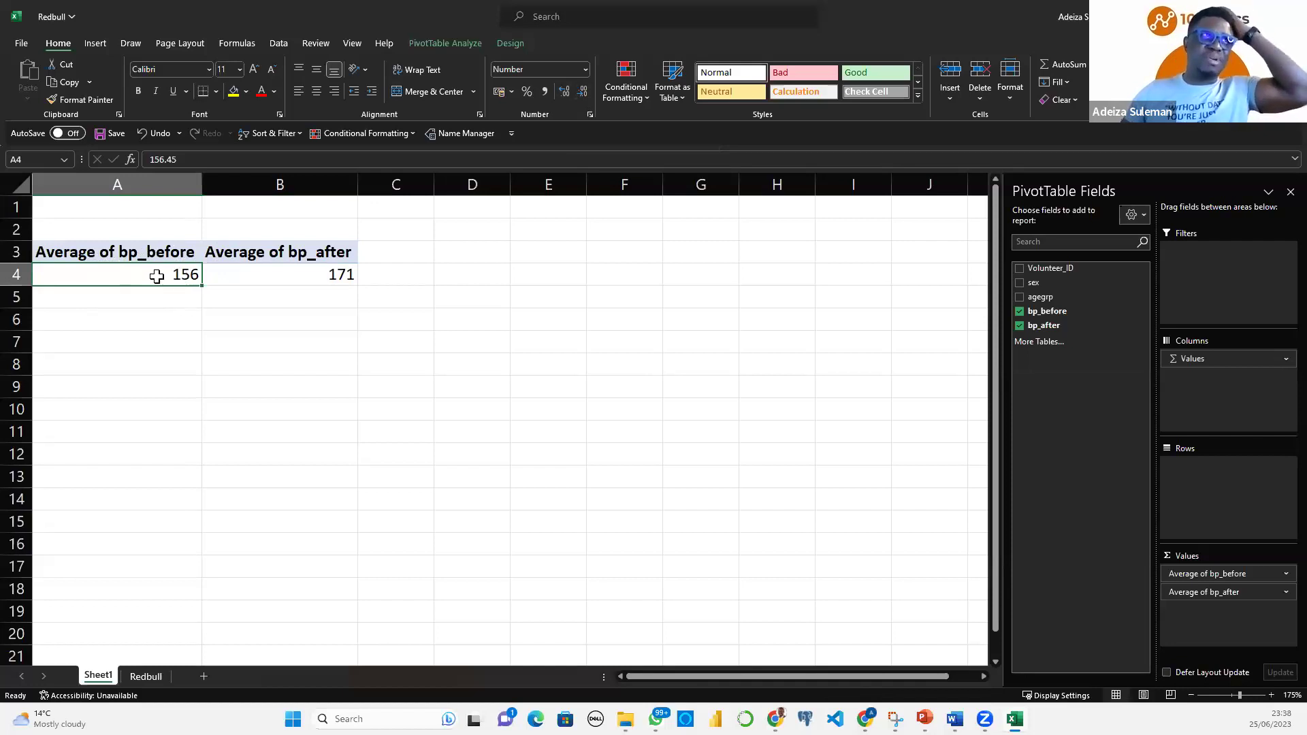
mouse_move(157, 275)
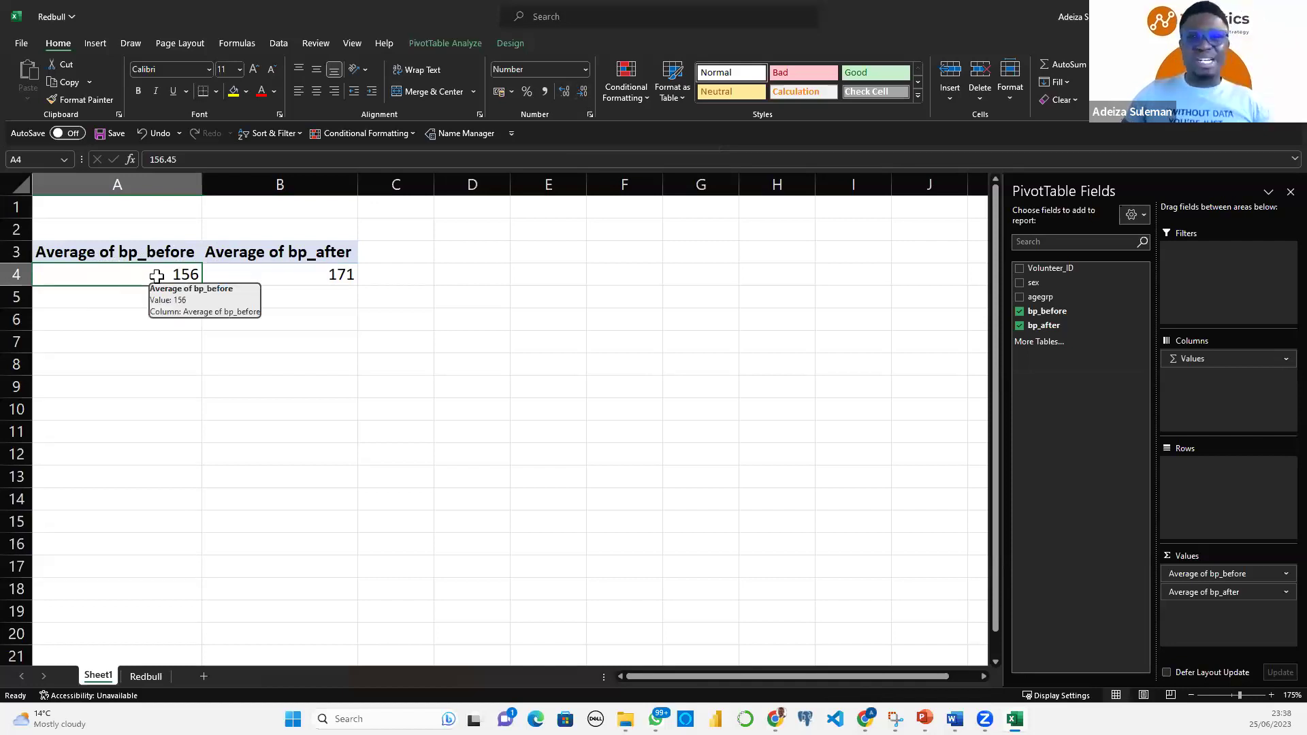
click(275, 254)
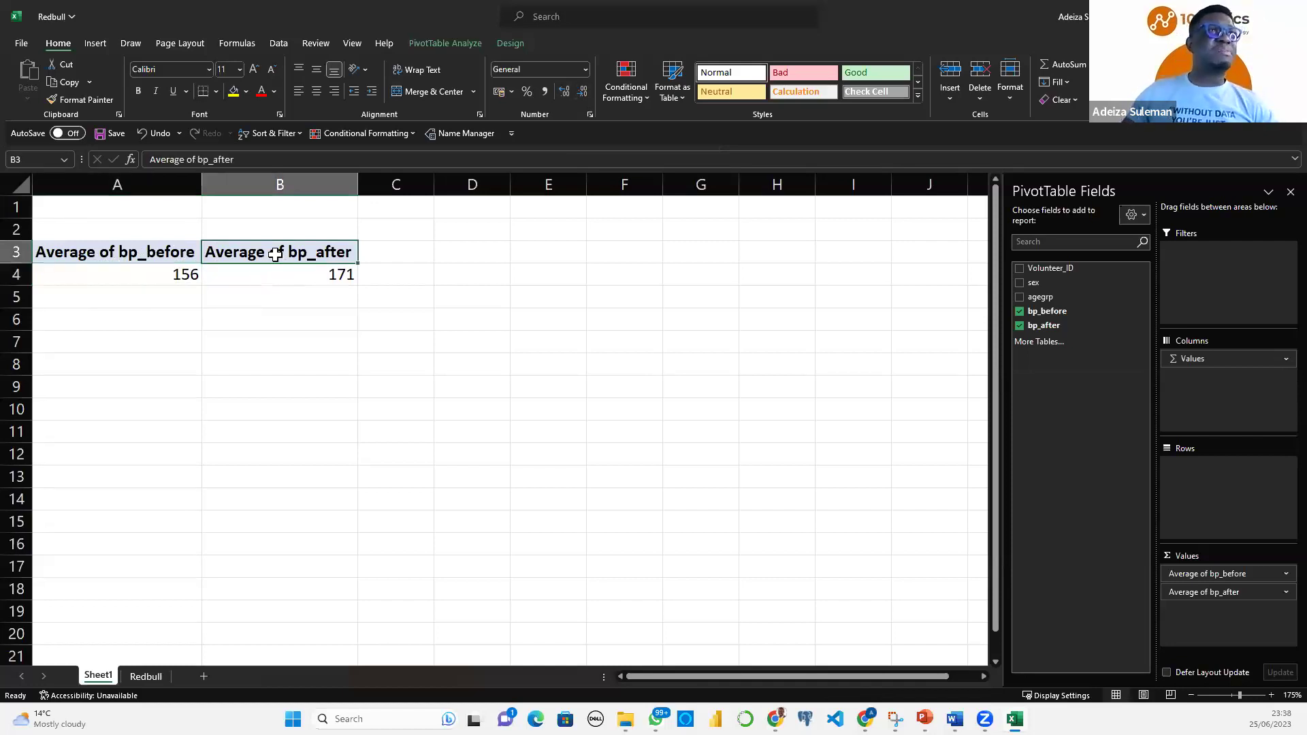
click(302, 275)
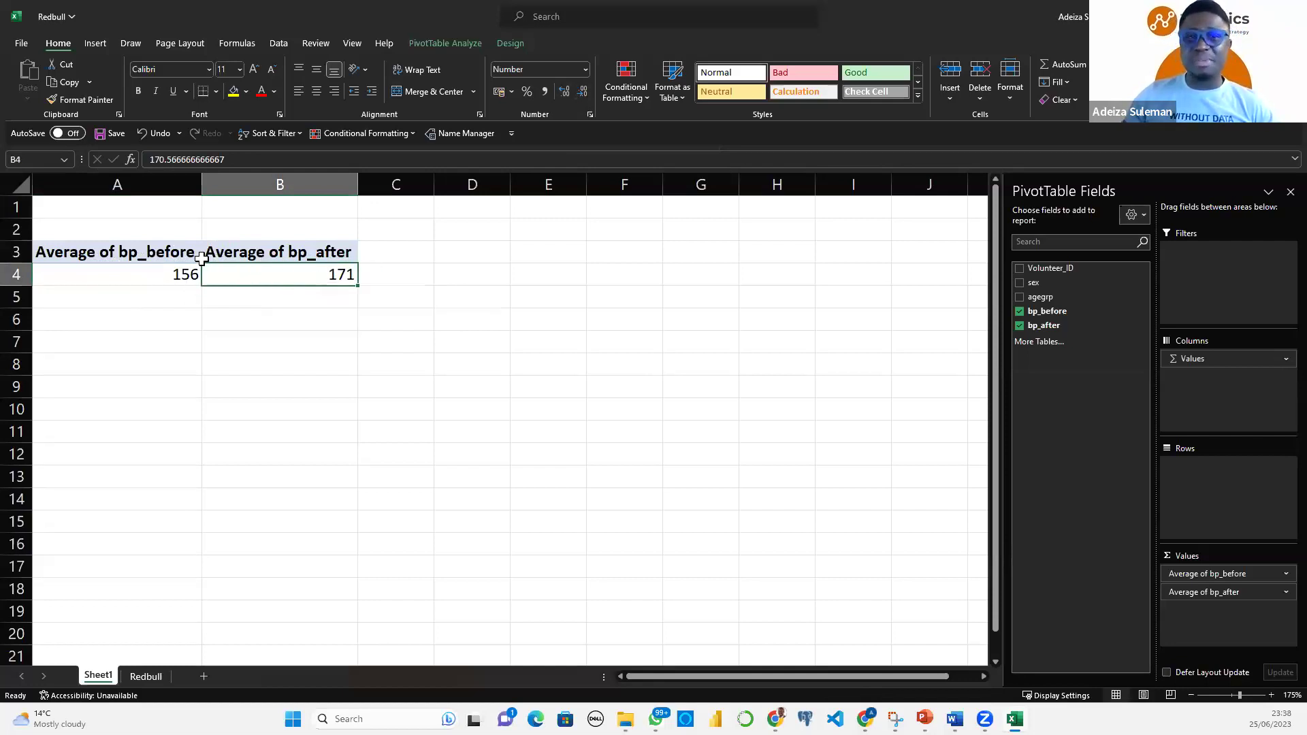
mouse_move(294, 280)
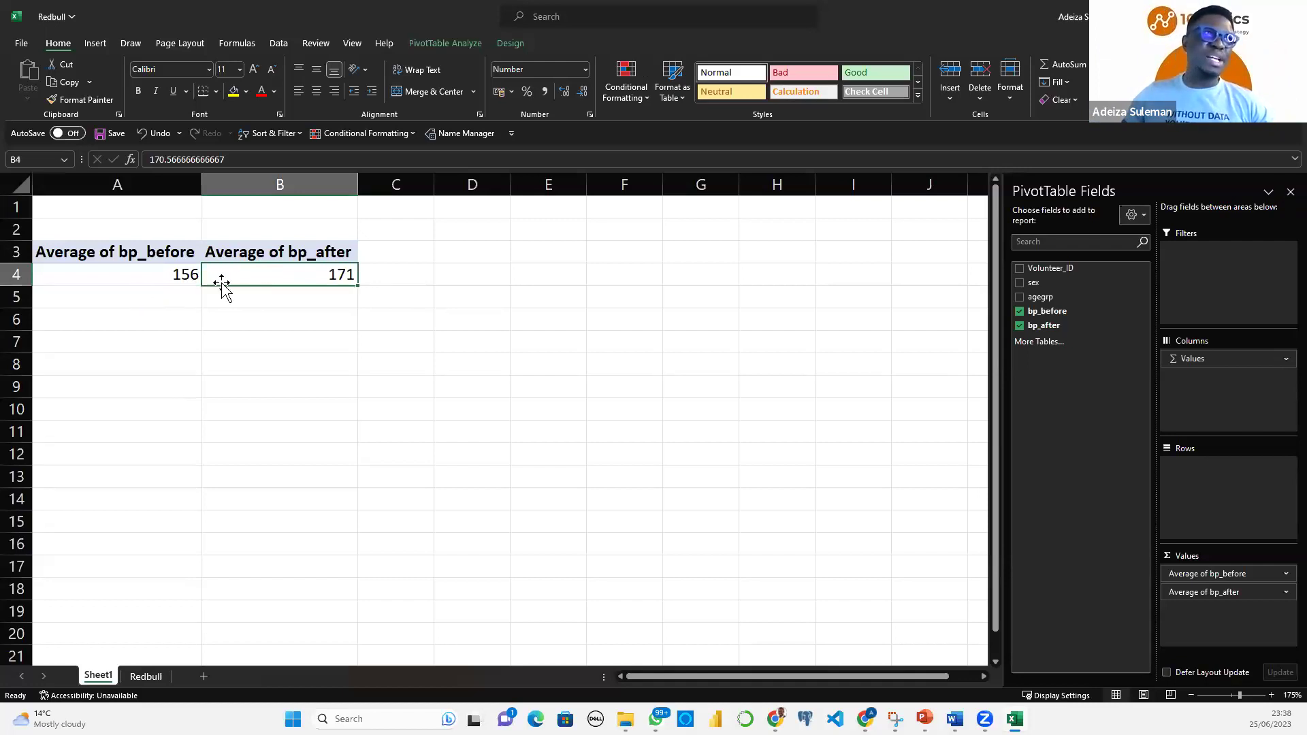
click(167, 273)
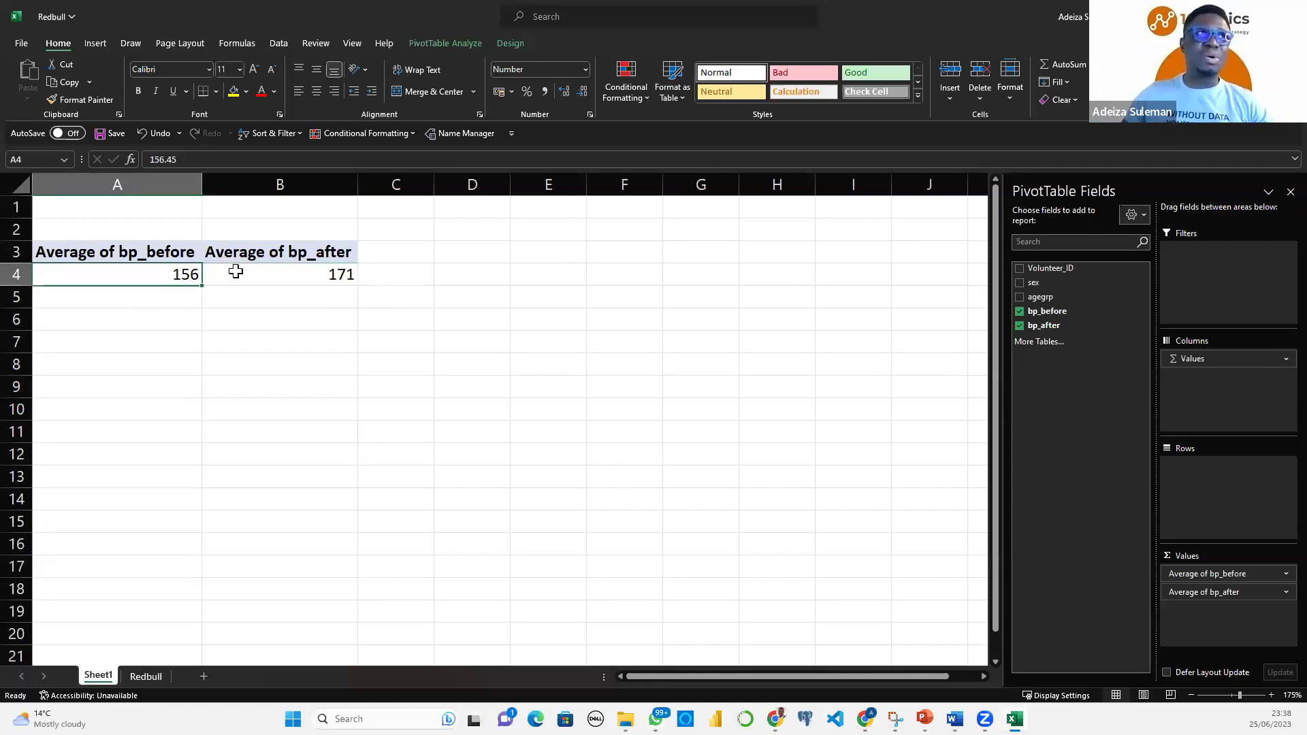
click(235, 270)
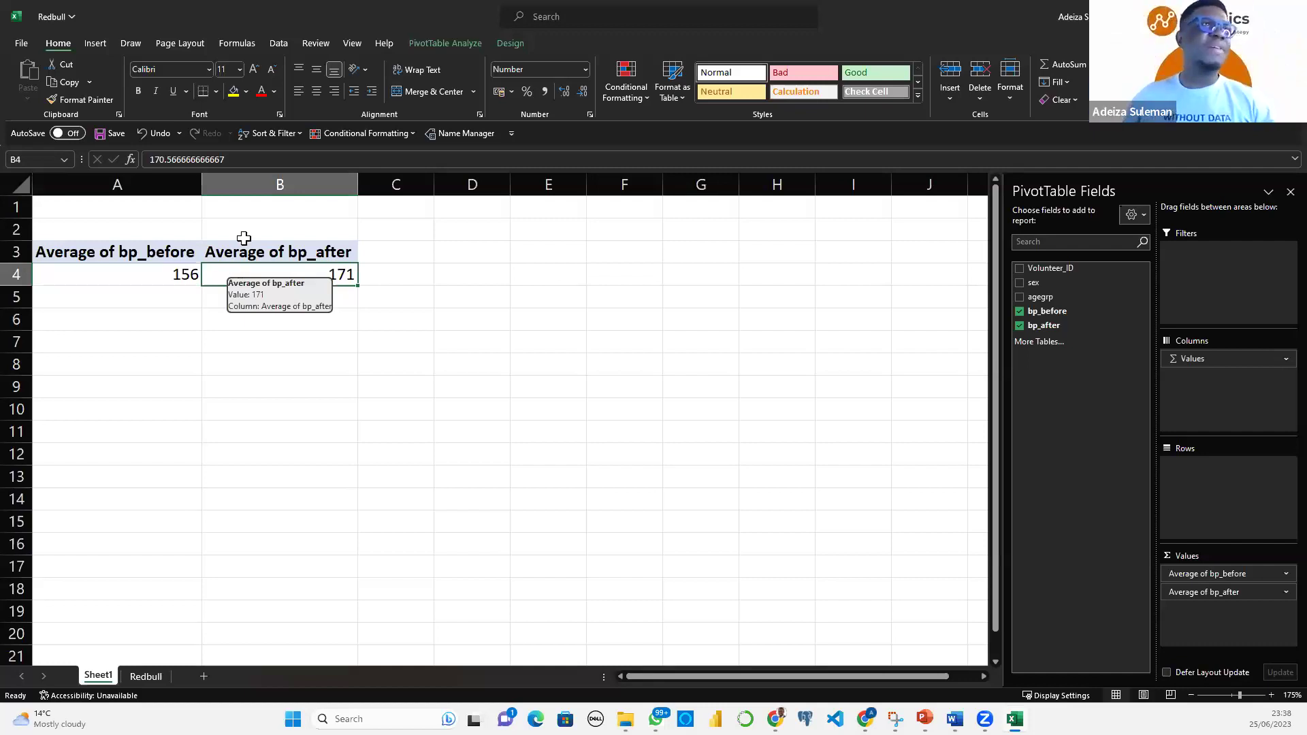
Insert a Clustered Column PivotChart of the average bp_before and bp_after values
click(460, 44)
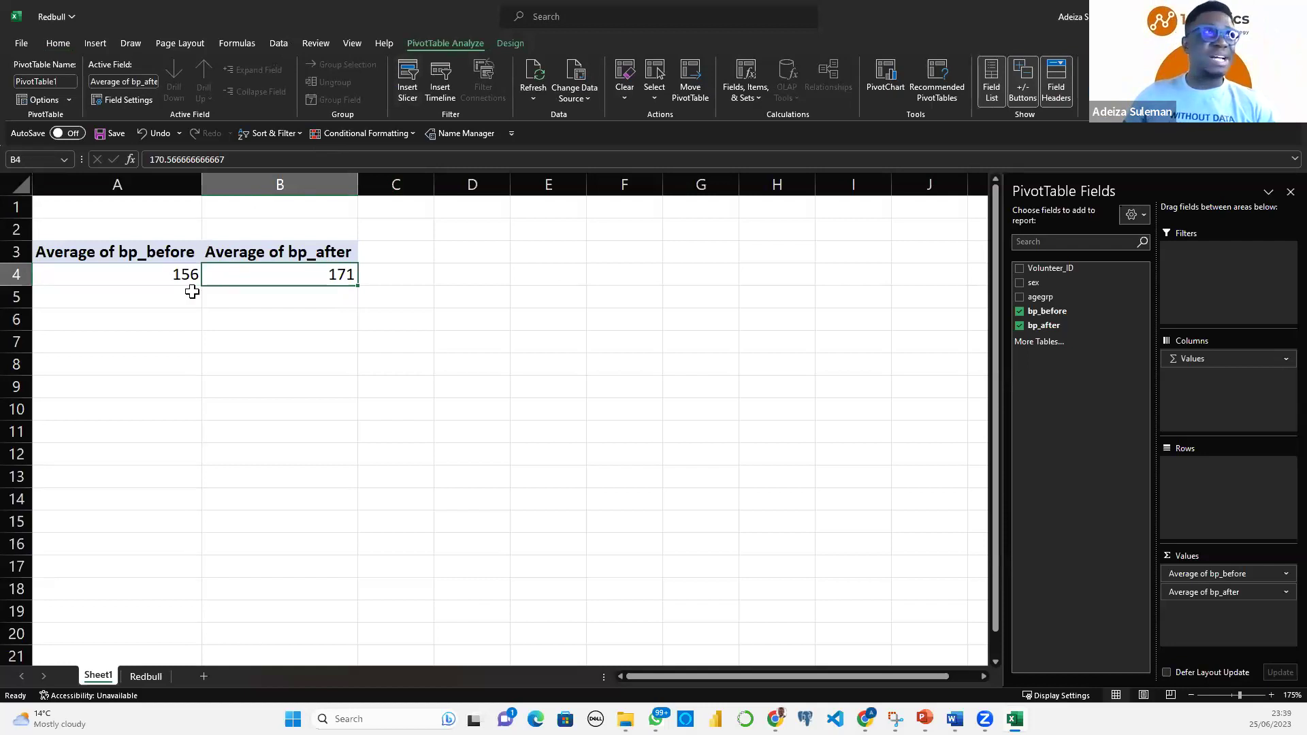
click(191, 271)
click(253, 267)
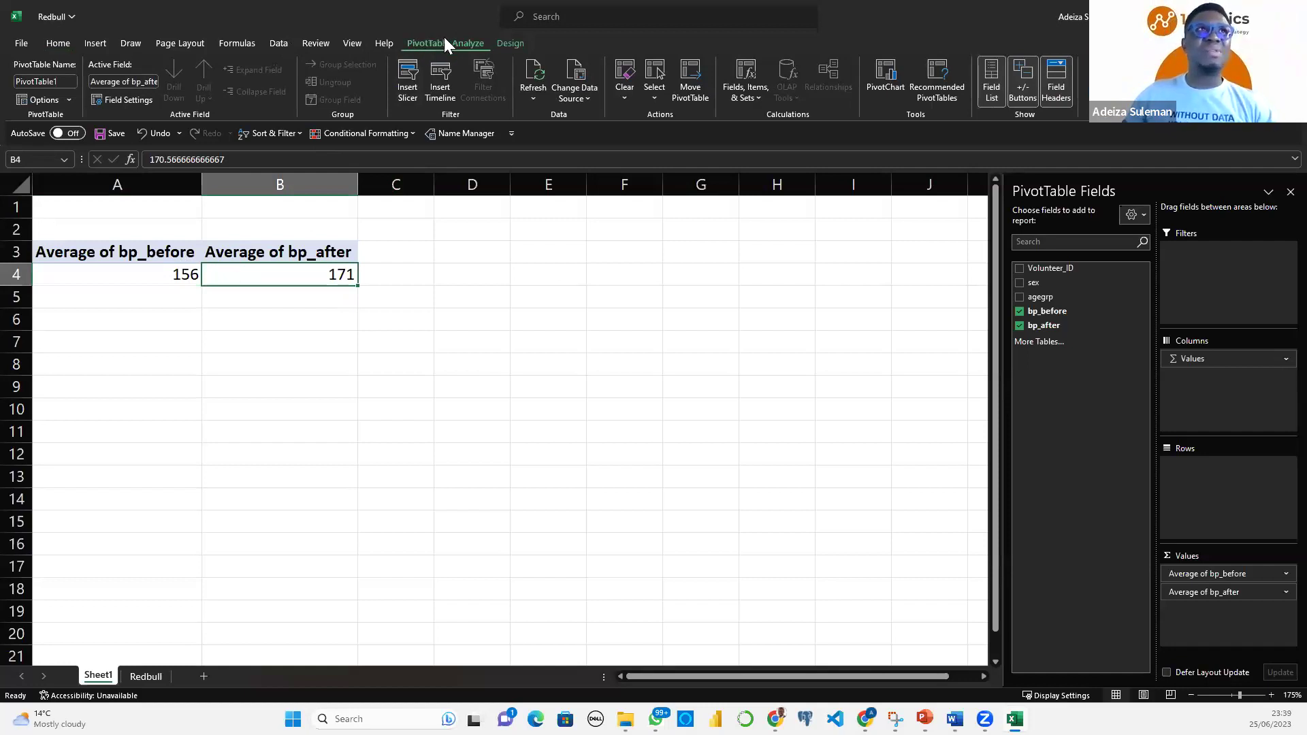
click(887, 77)
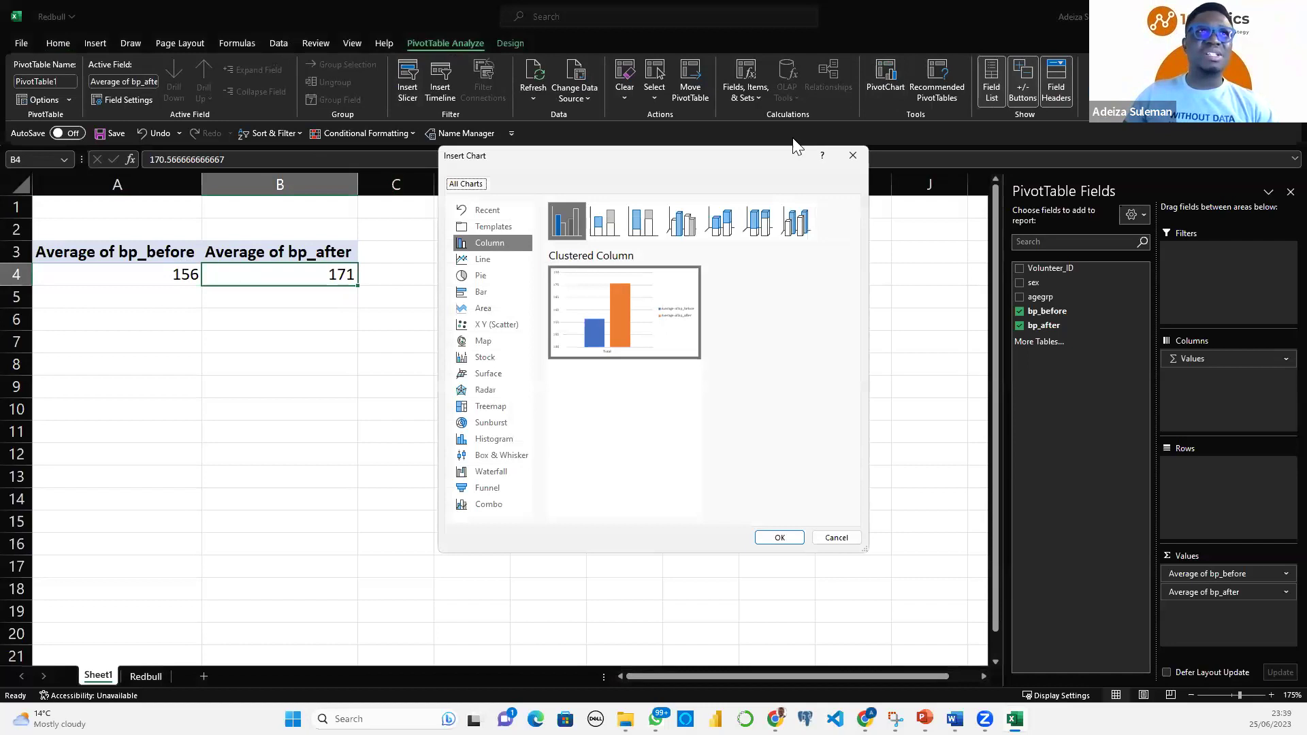
drag(567, 161, 535, 213)
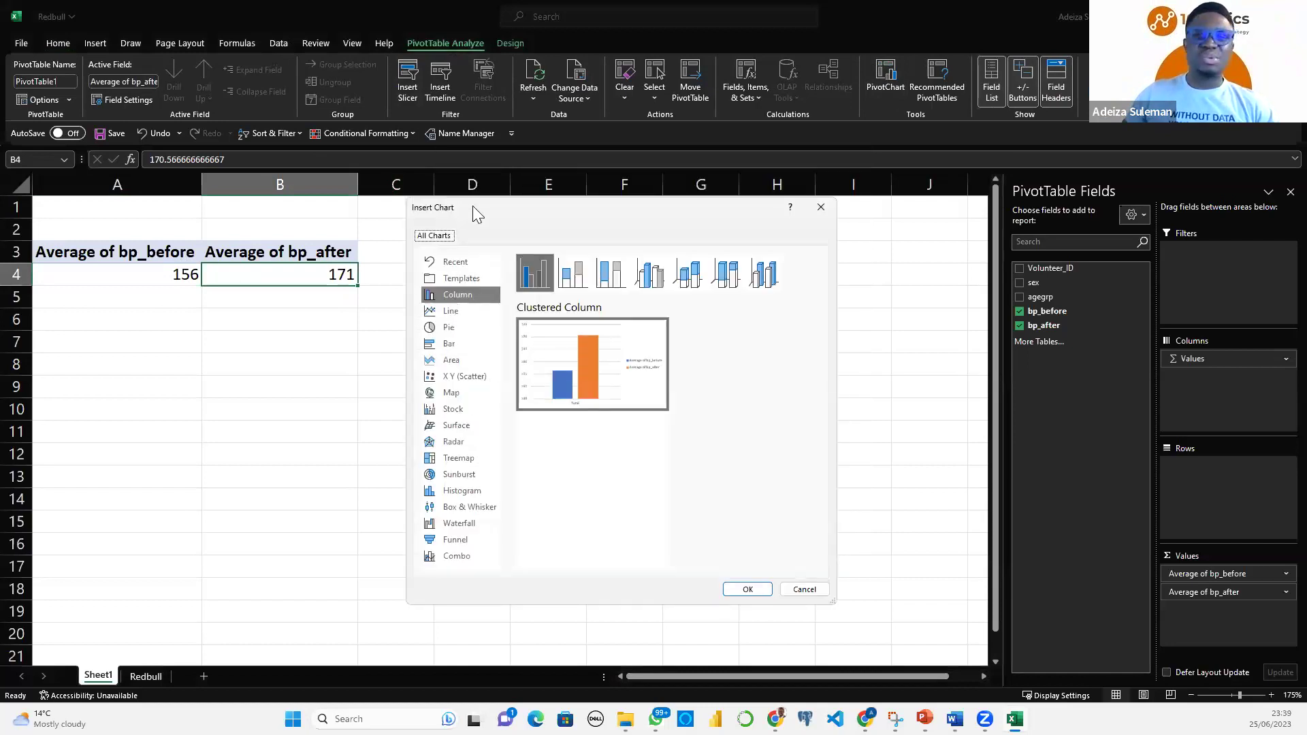
drag(472, 206, 431, 211)
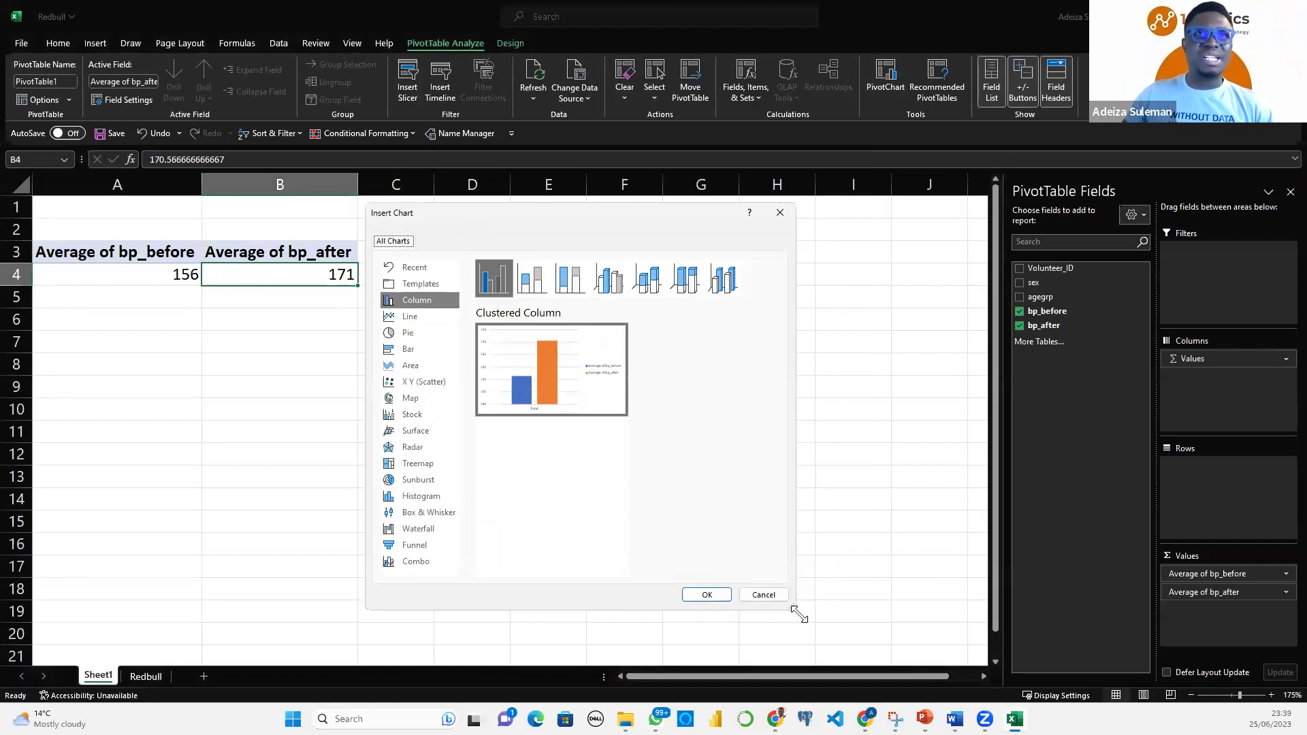
drag(790, 605, 888, 610)
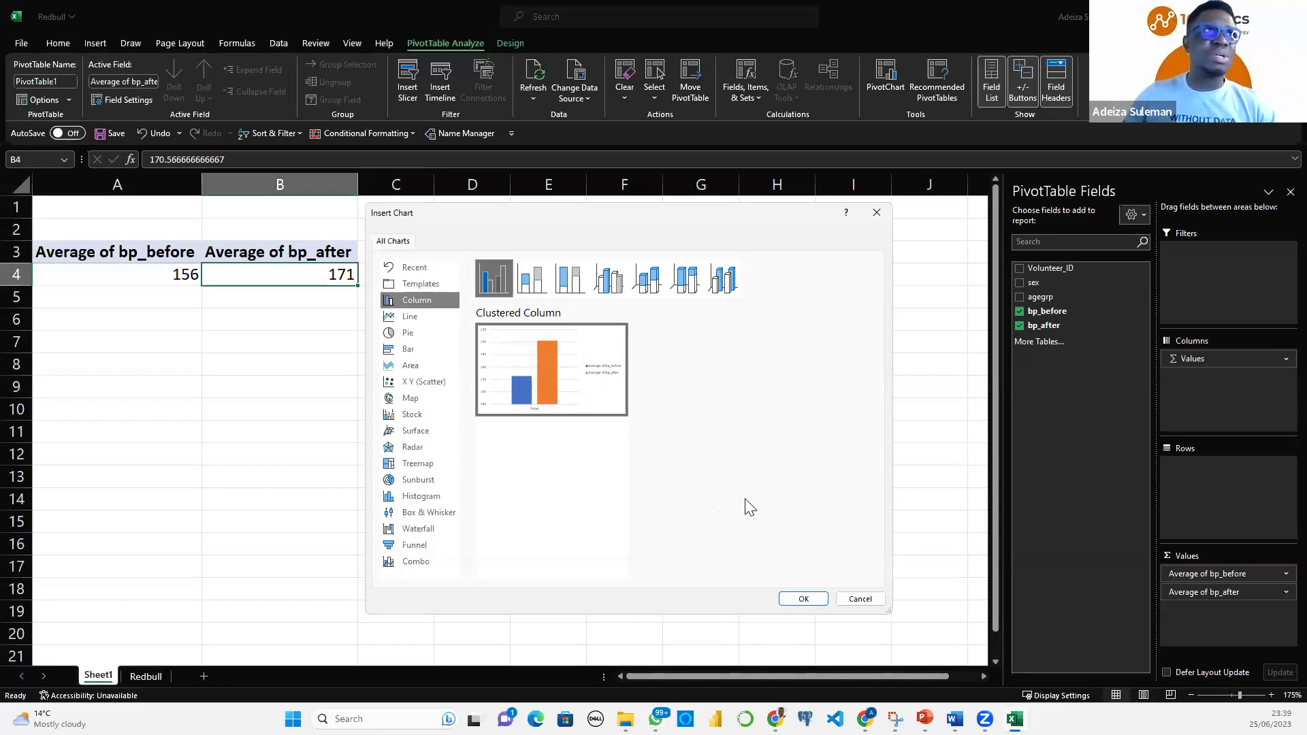
click(803, 601)
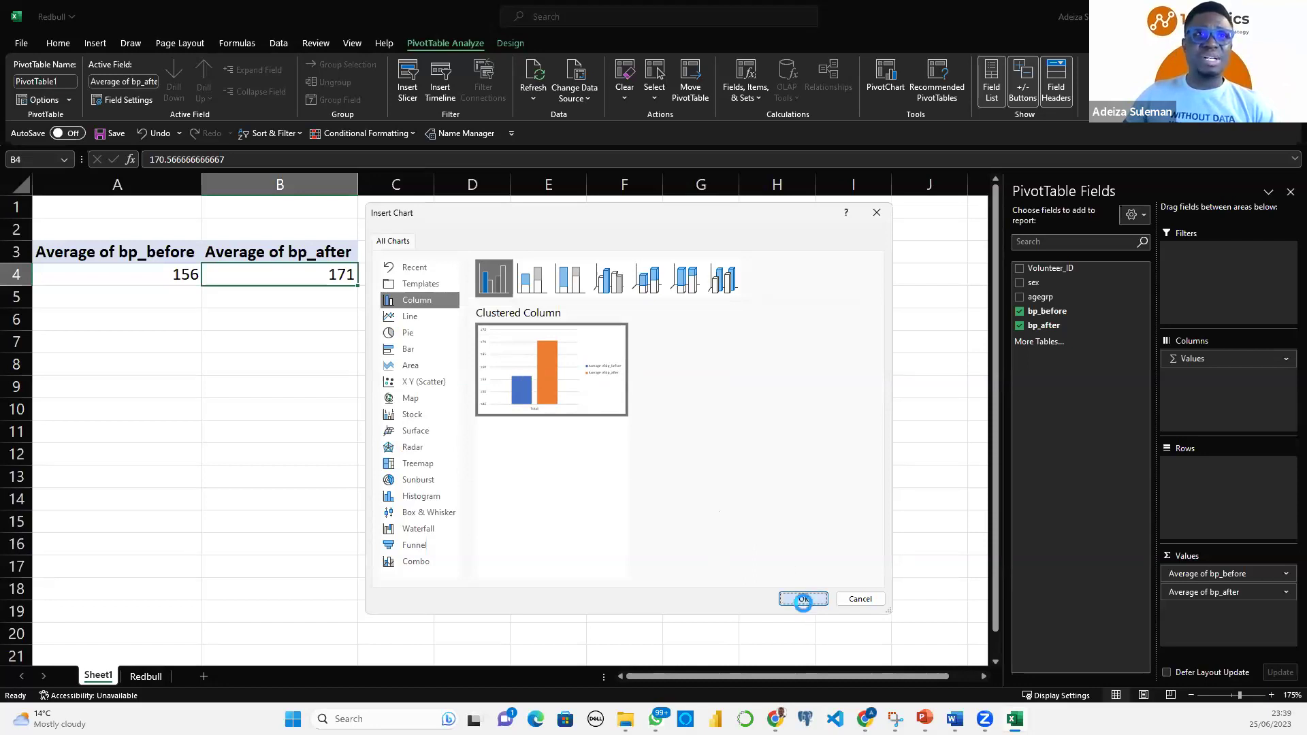
Place the PivotChart beside the pivot table, starting at column C, and hide all field buttons on it
drag(519, 260, 658, 245)
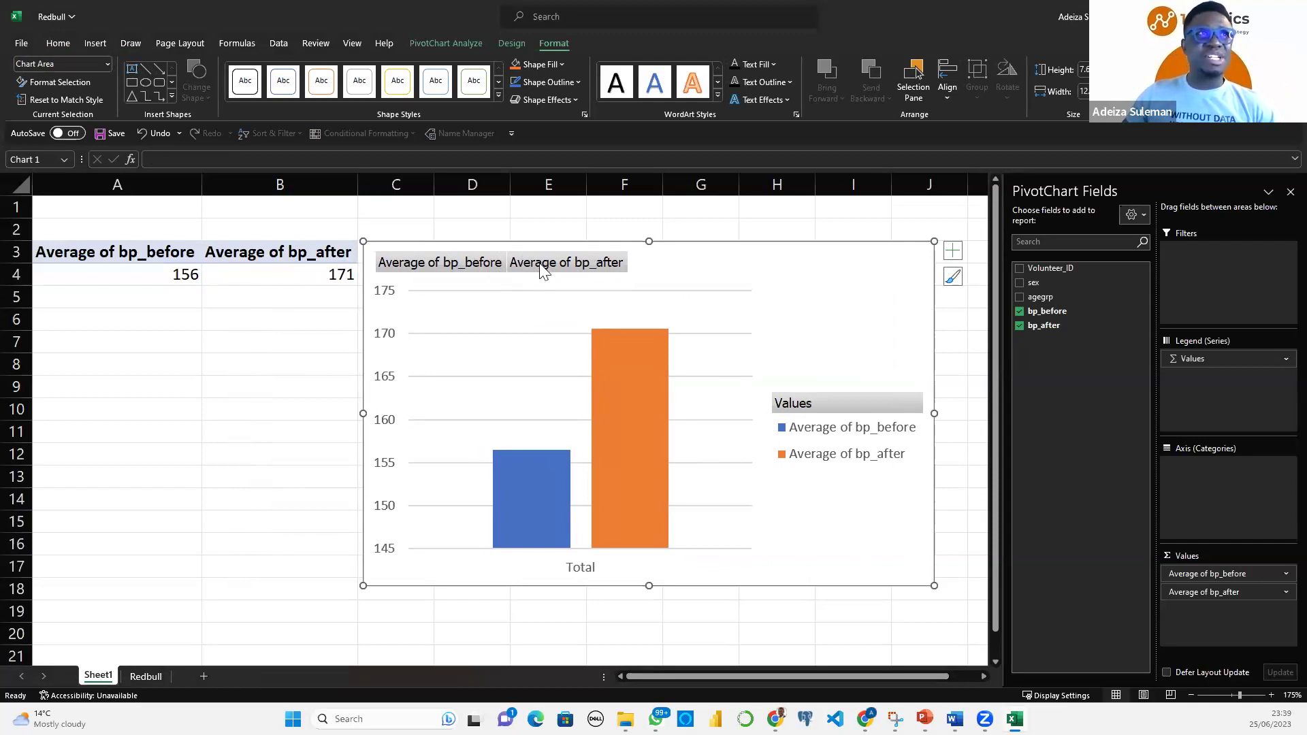
right_click(465, 268)
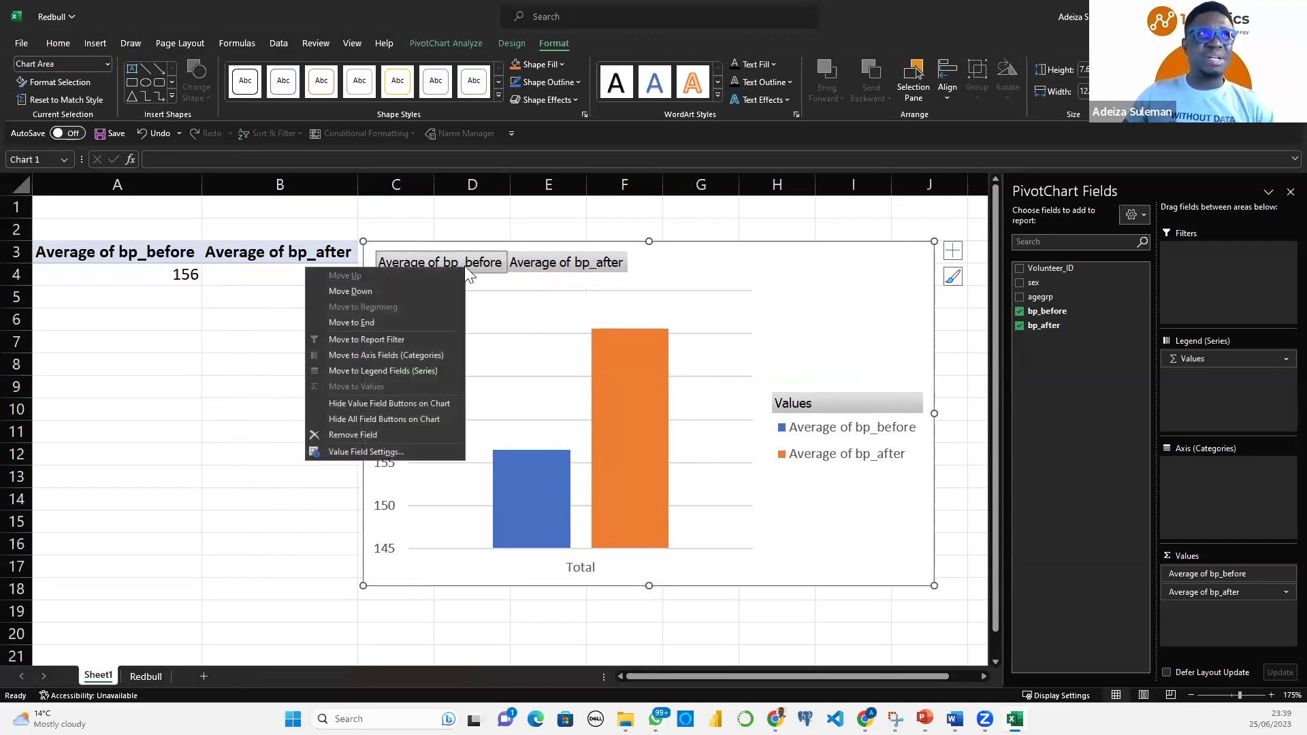
click(404, 419)
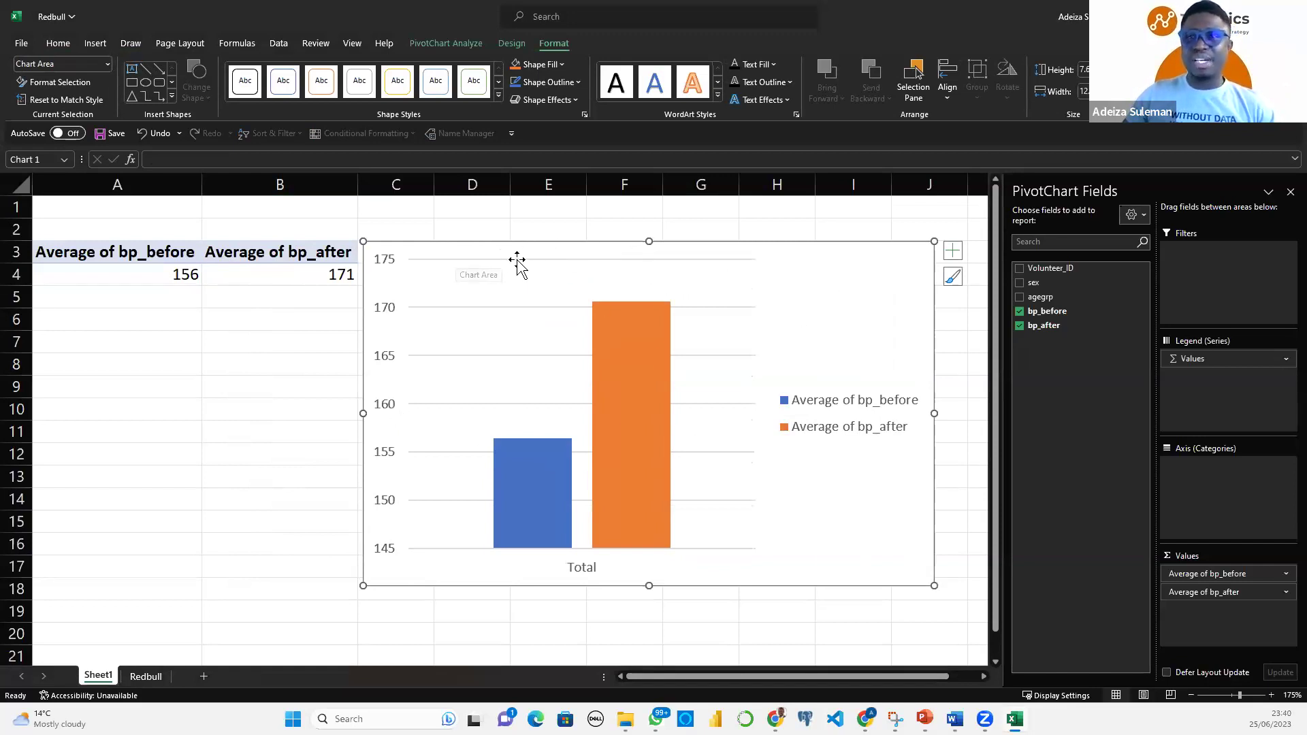
Add a chart title to the PivotChart reading "Impact of RedBull on Blood Pressure"
click(953, 251)
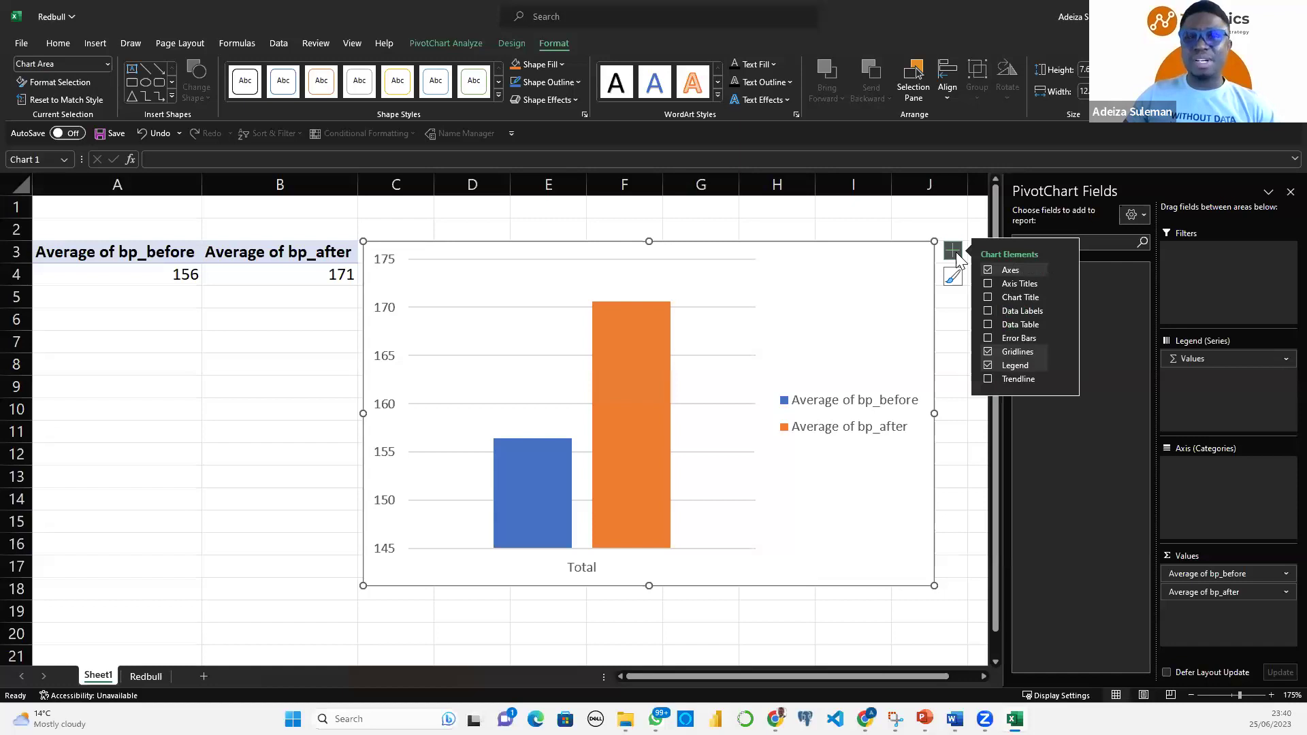
click(987, 298)
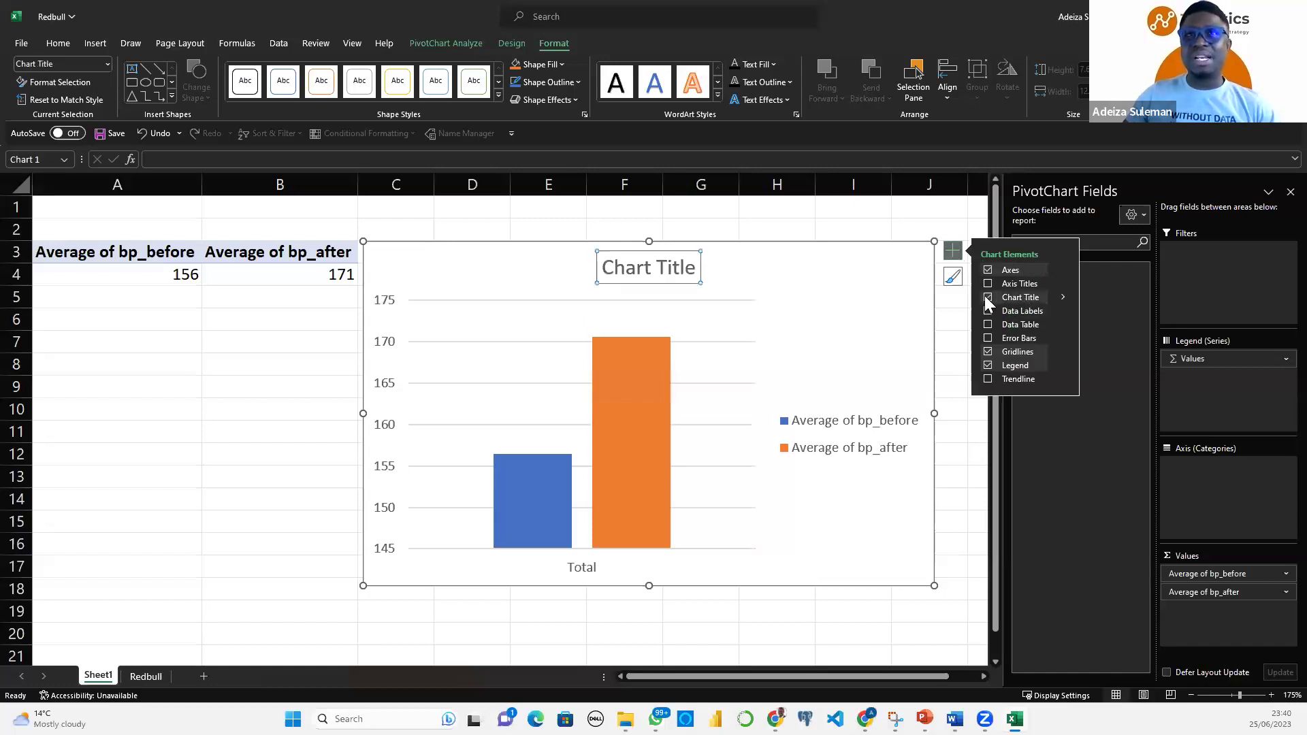
click(636, 267)
double_click(634, 268)
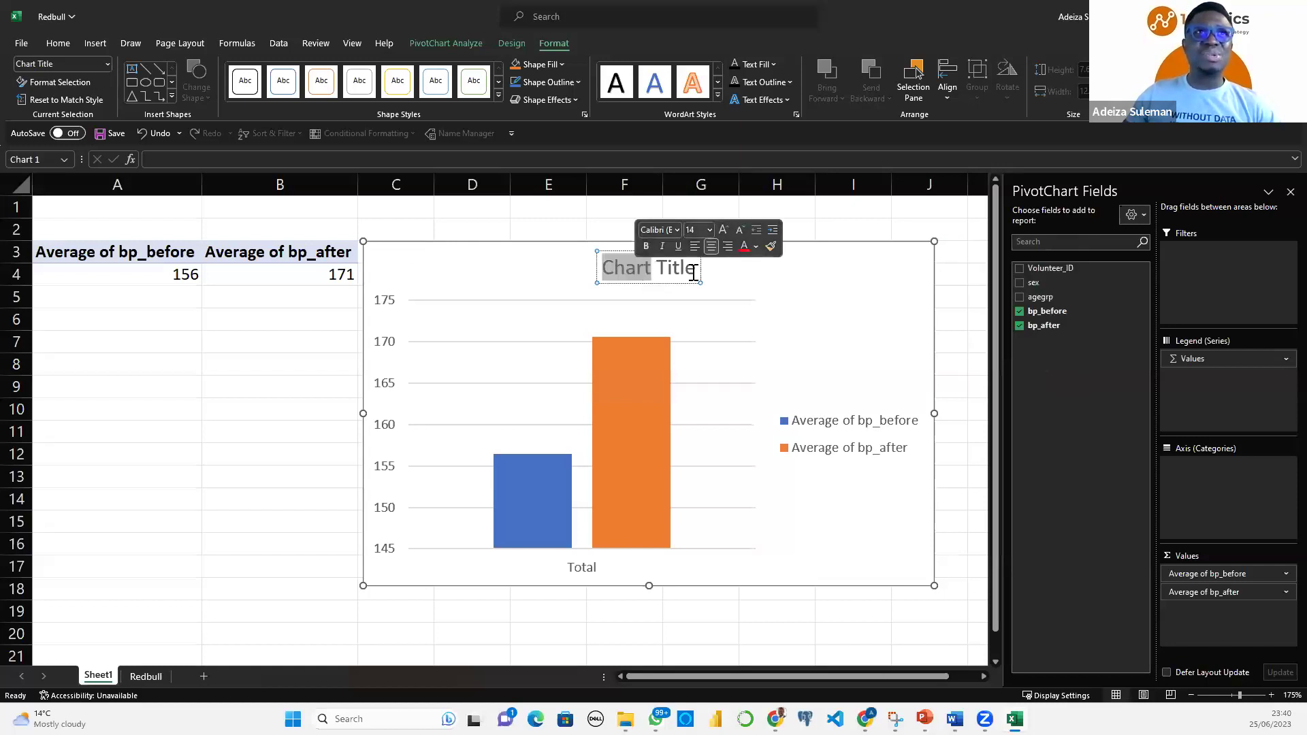
click(696, 272)
key(Escape)
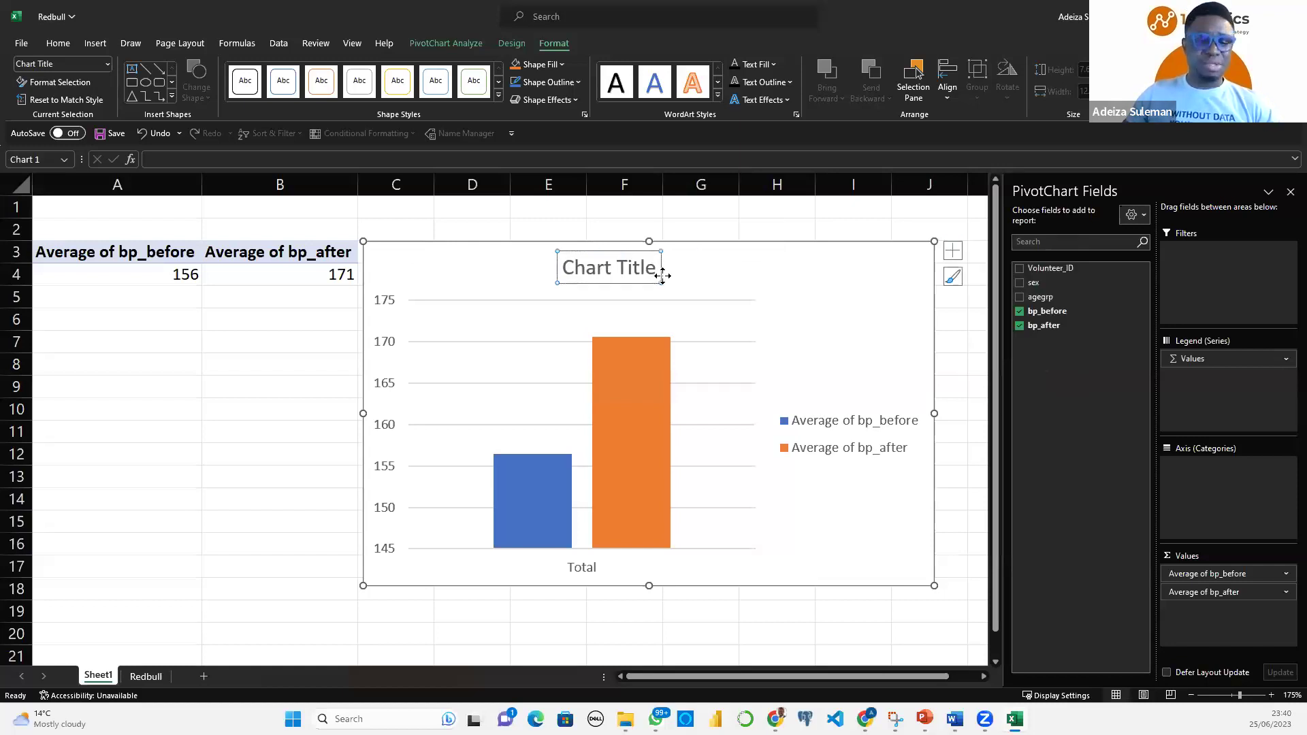
key(ctrl+z)
triple_click(650, 274)
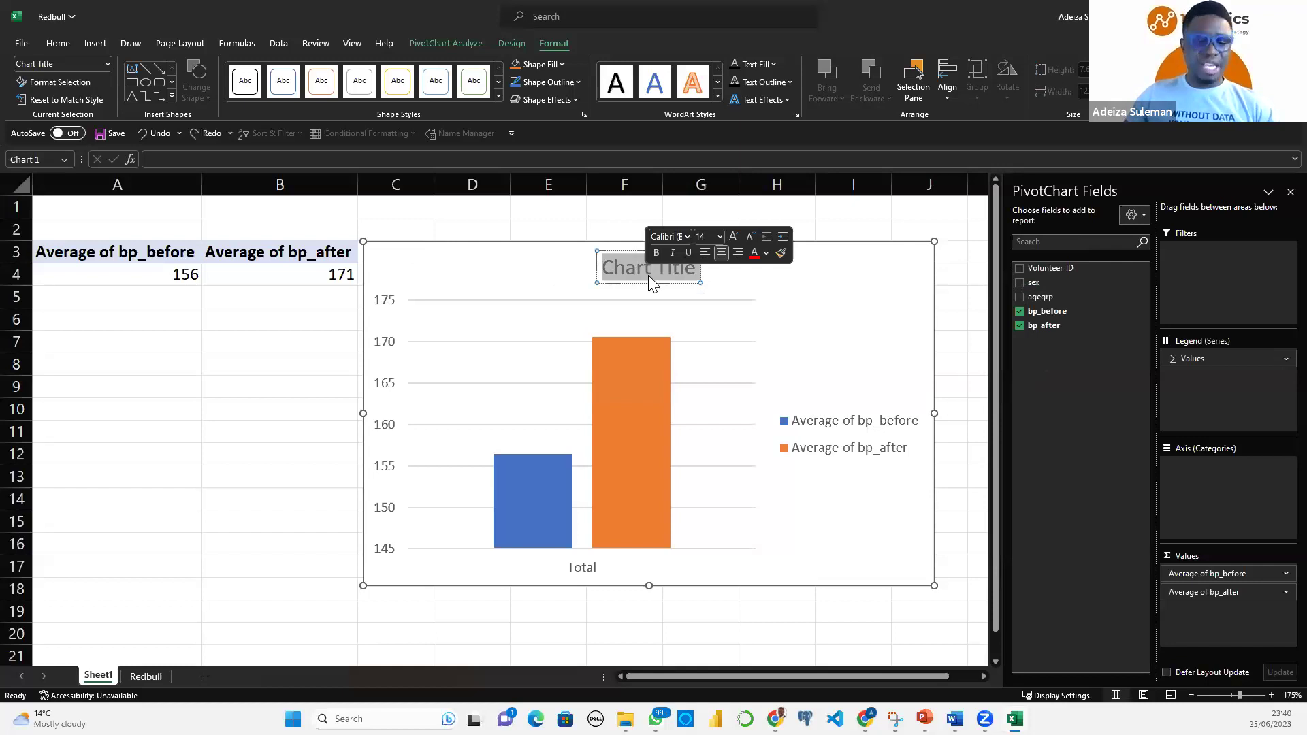
text(Impact of RedBull on Blood P)
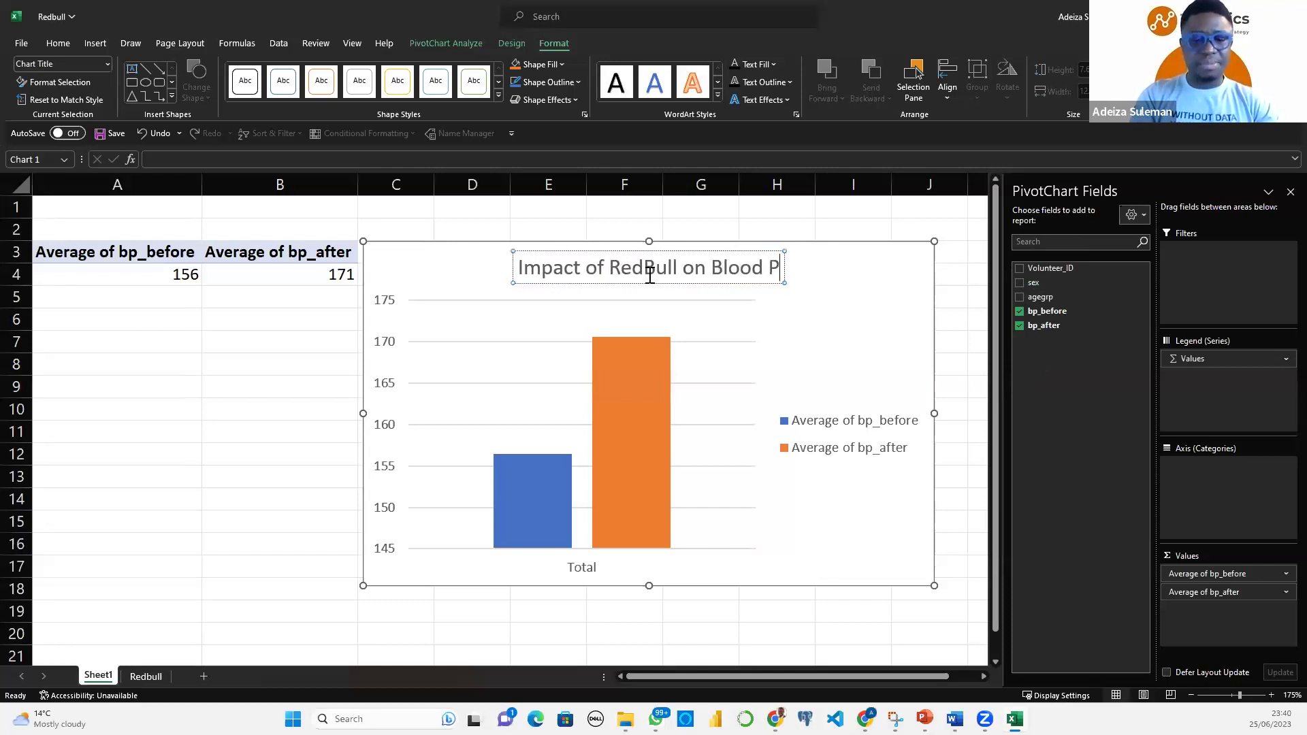
text(ressure)
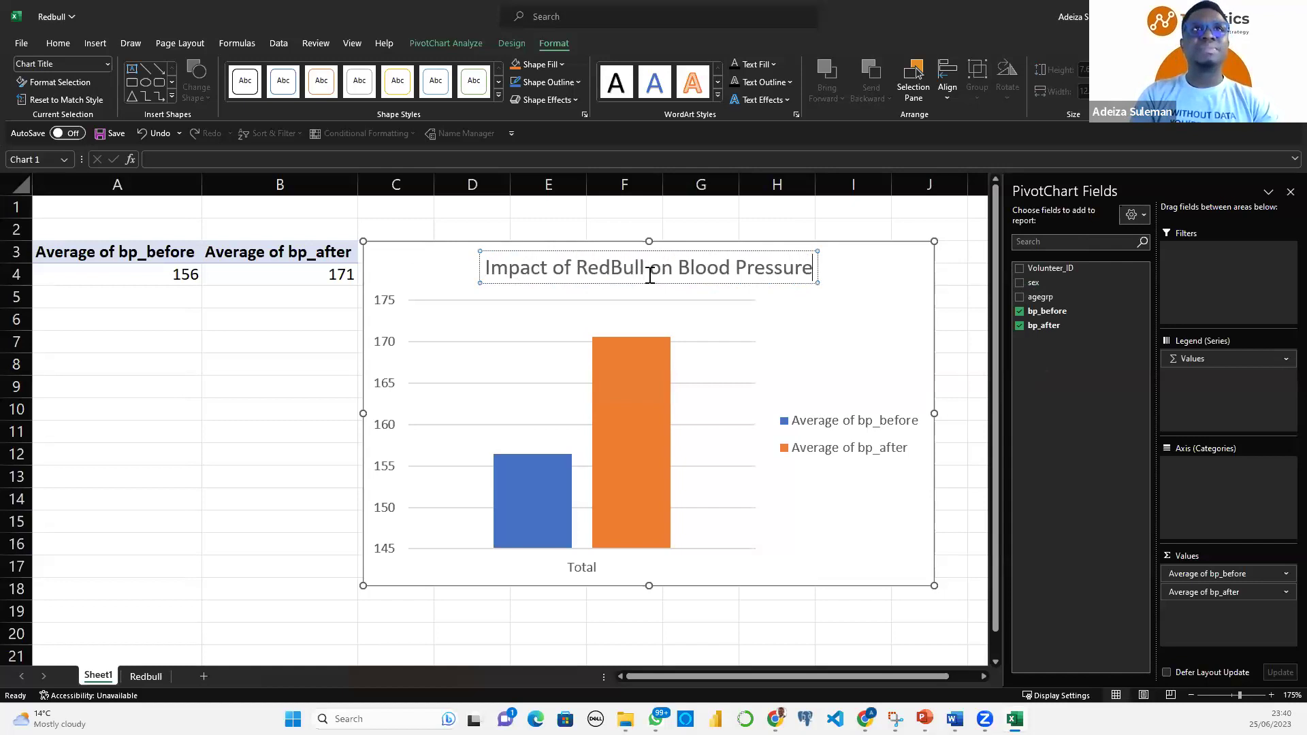
Make the whole chart title bold and colour its text red
key(ctrl+a)
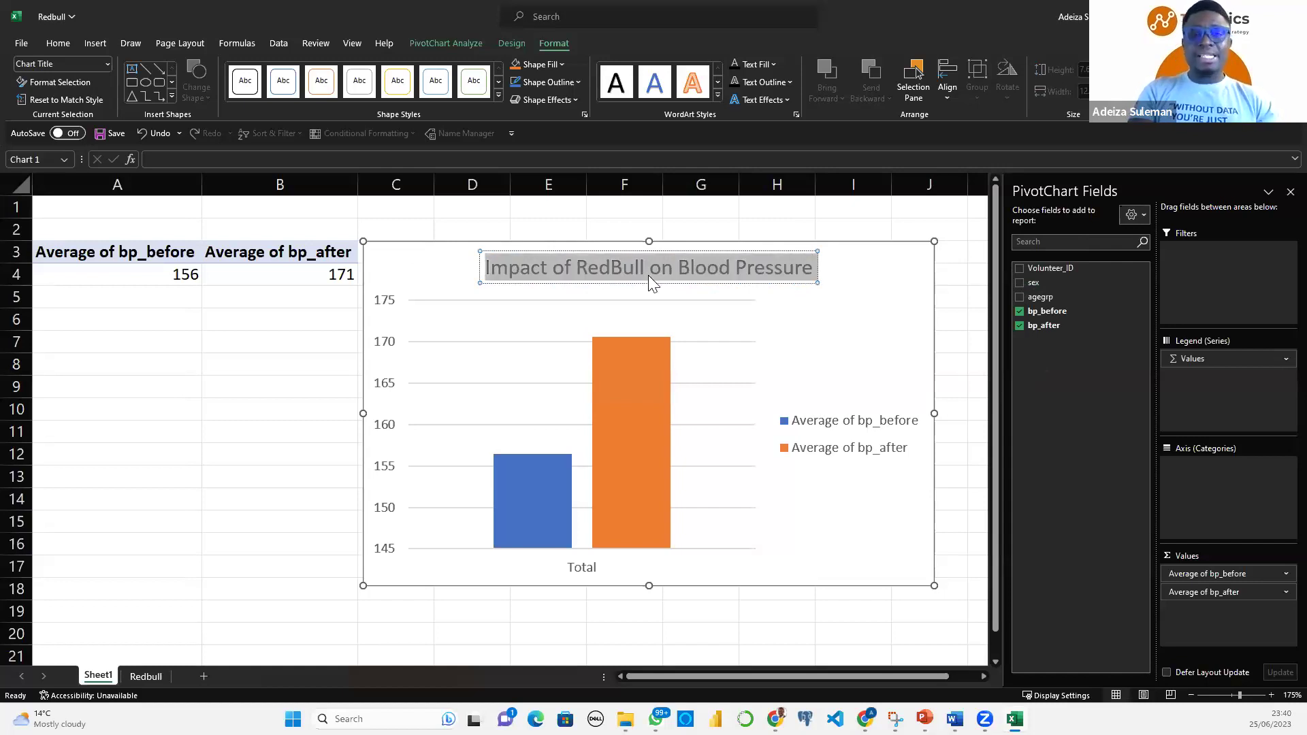
key(ctrl+b)
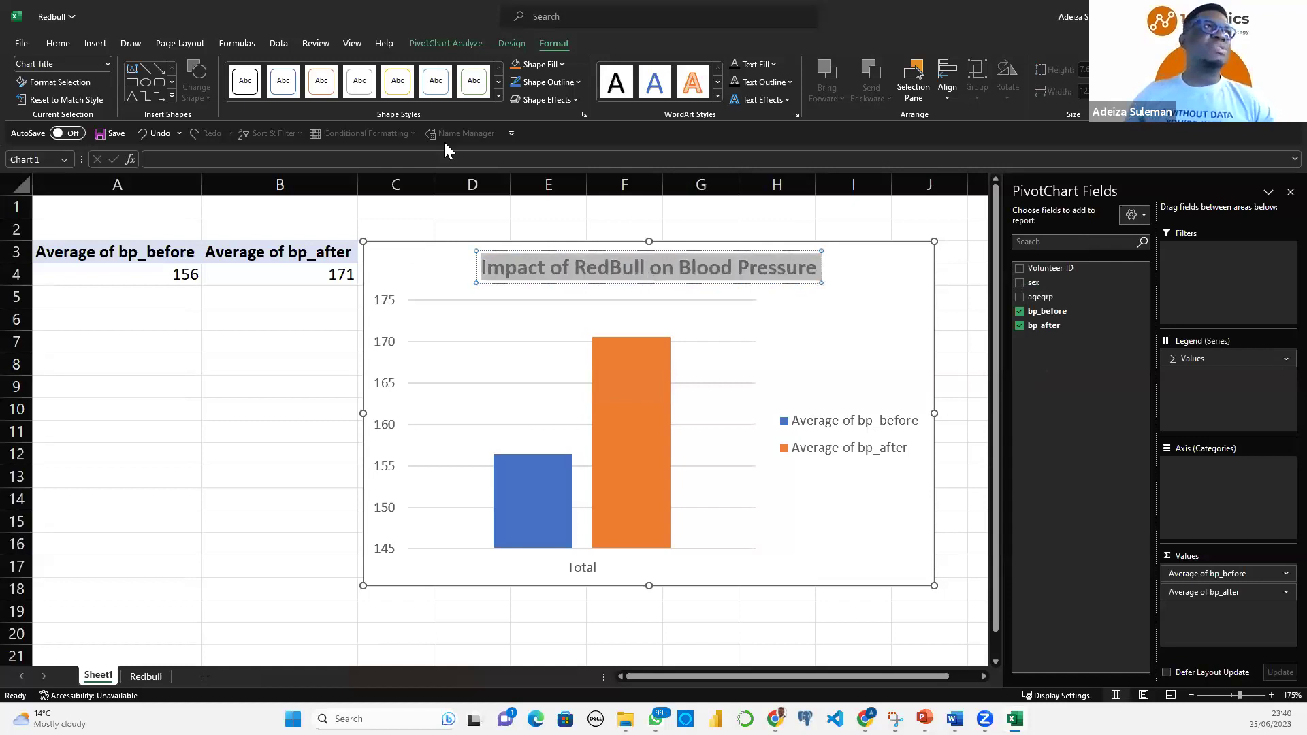
click(59, 46)
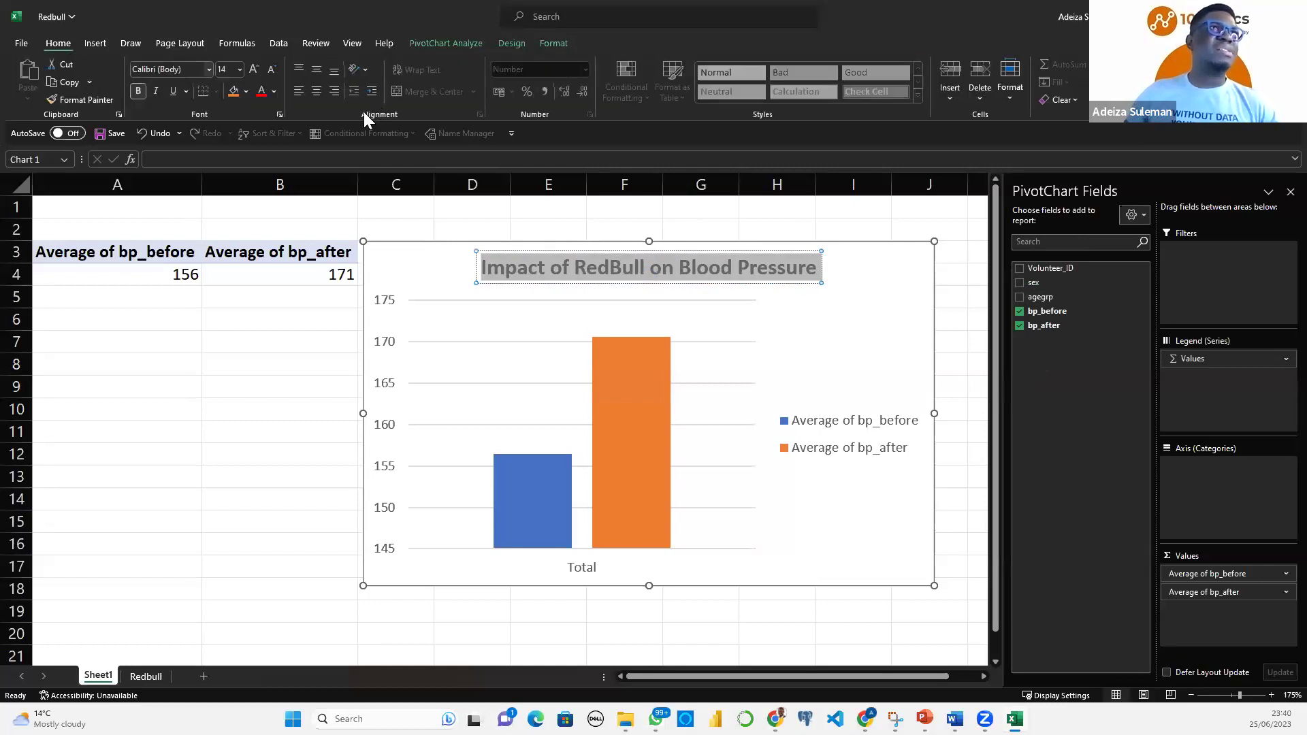
click(268, 92)
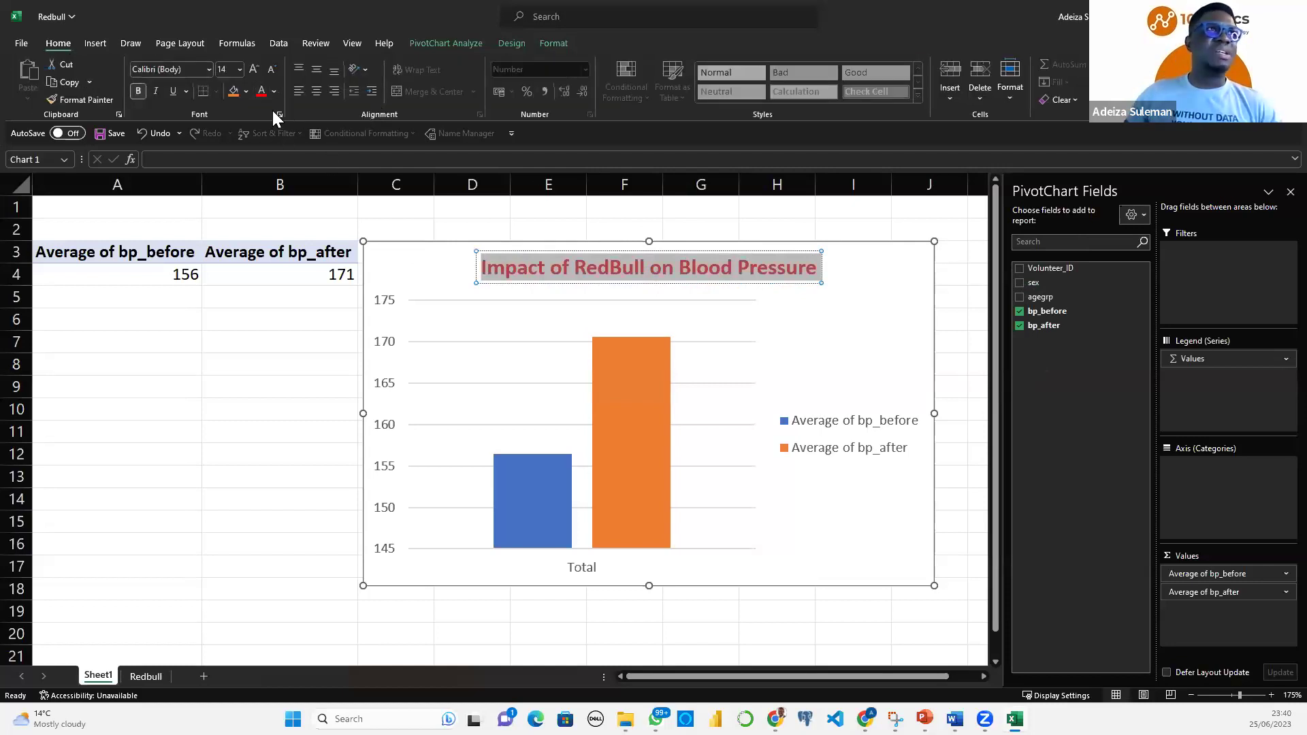
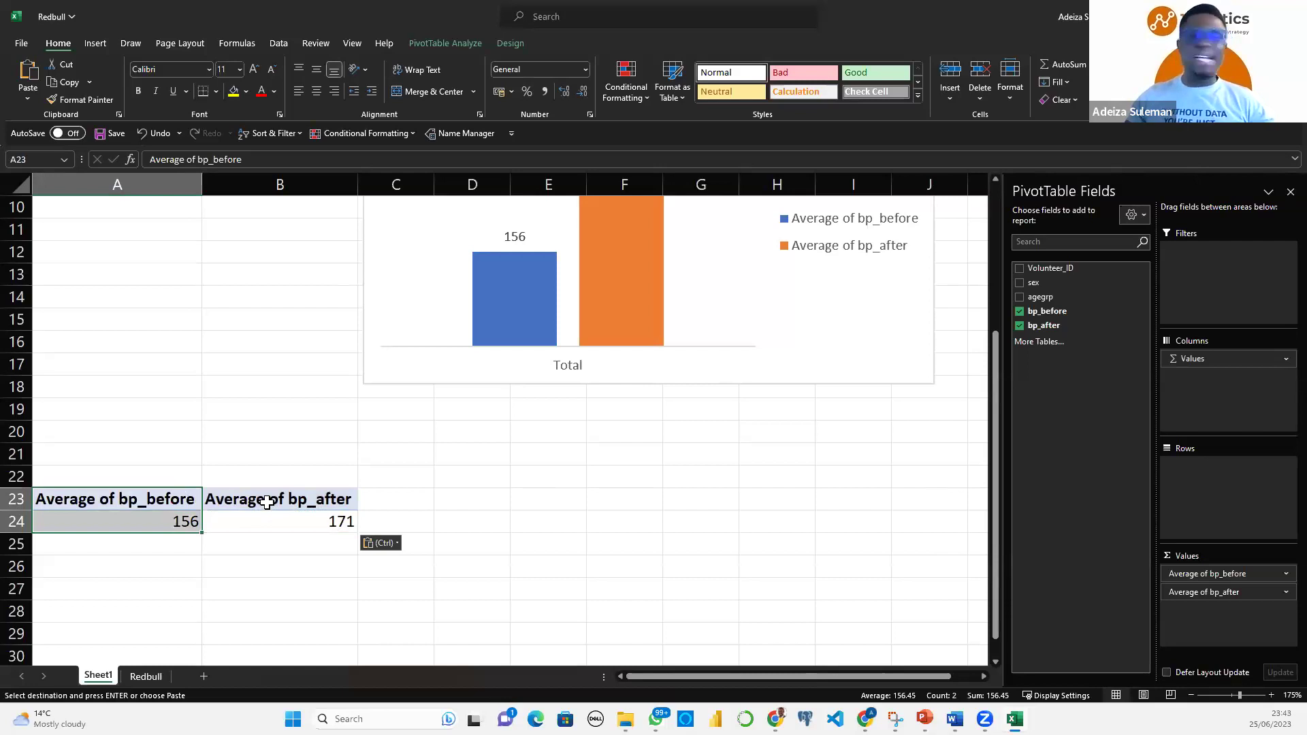
Add the sex field to the rows of the copied pivot table at A23
click(268, 507)
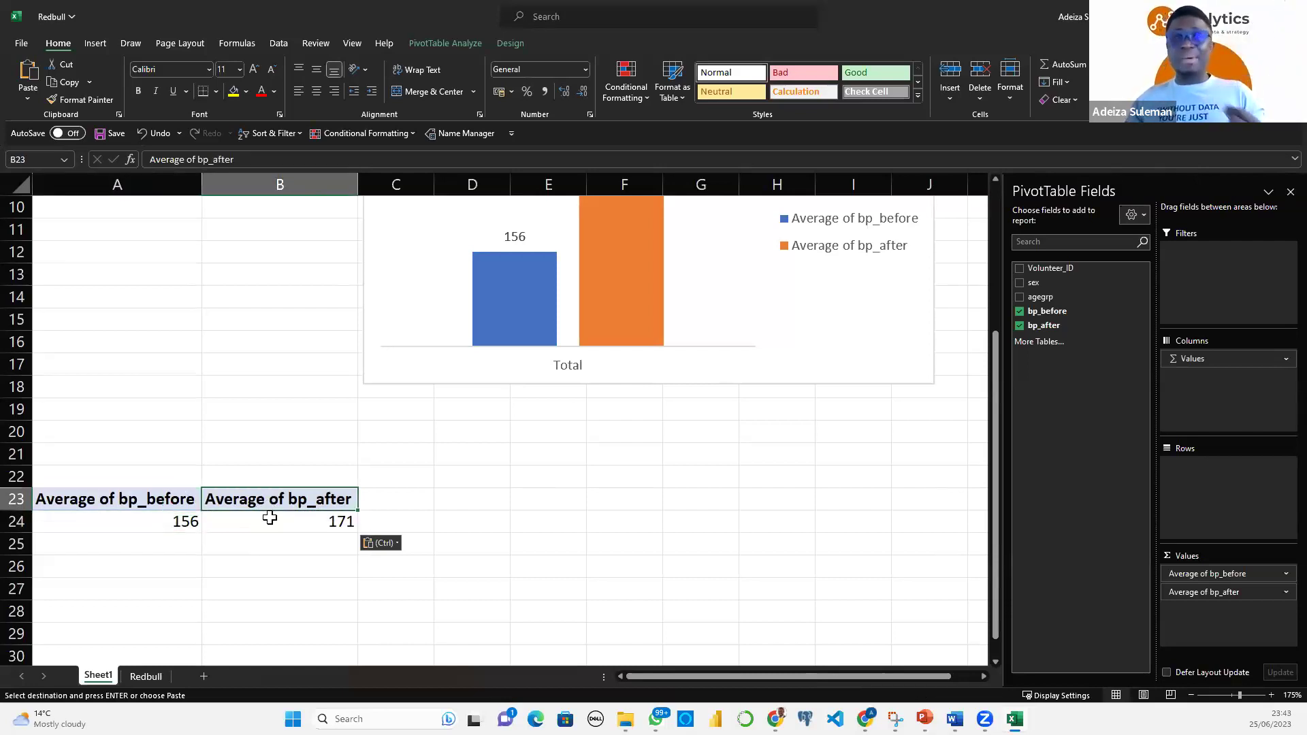
click(180, 503)
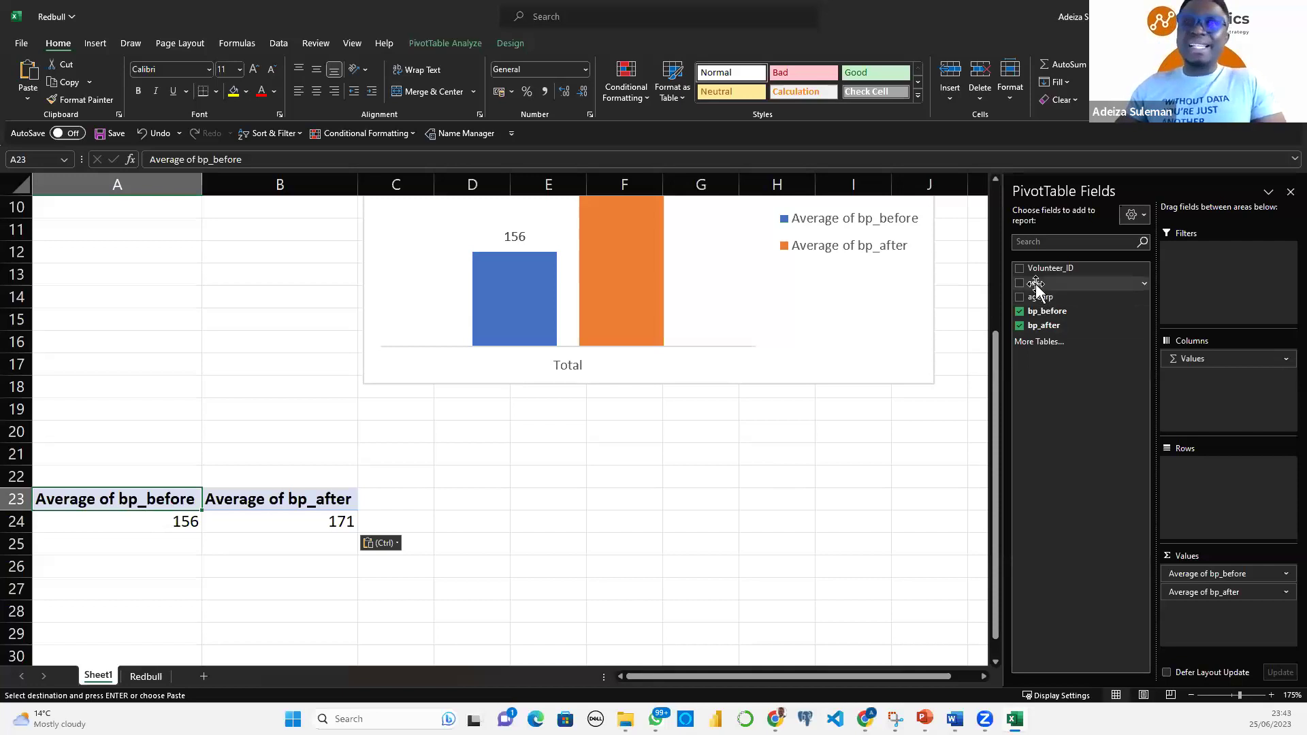
drag(1036, 284, 1190, 479)
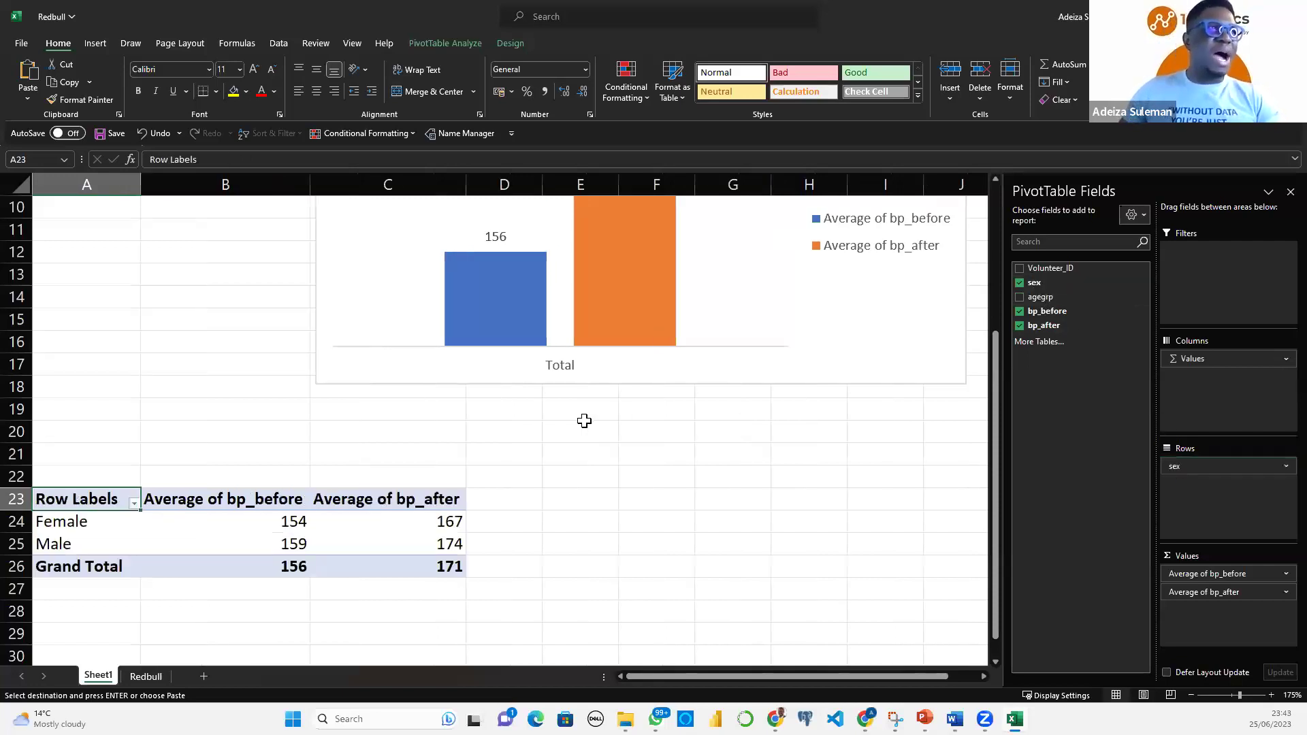
Compare the Female and Male averages of bp_before and bp_after in the copied pivot table
scroll(583, 420, down, 2)
click(60, 387)
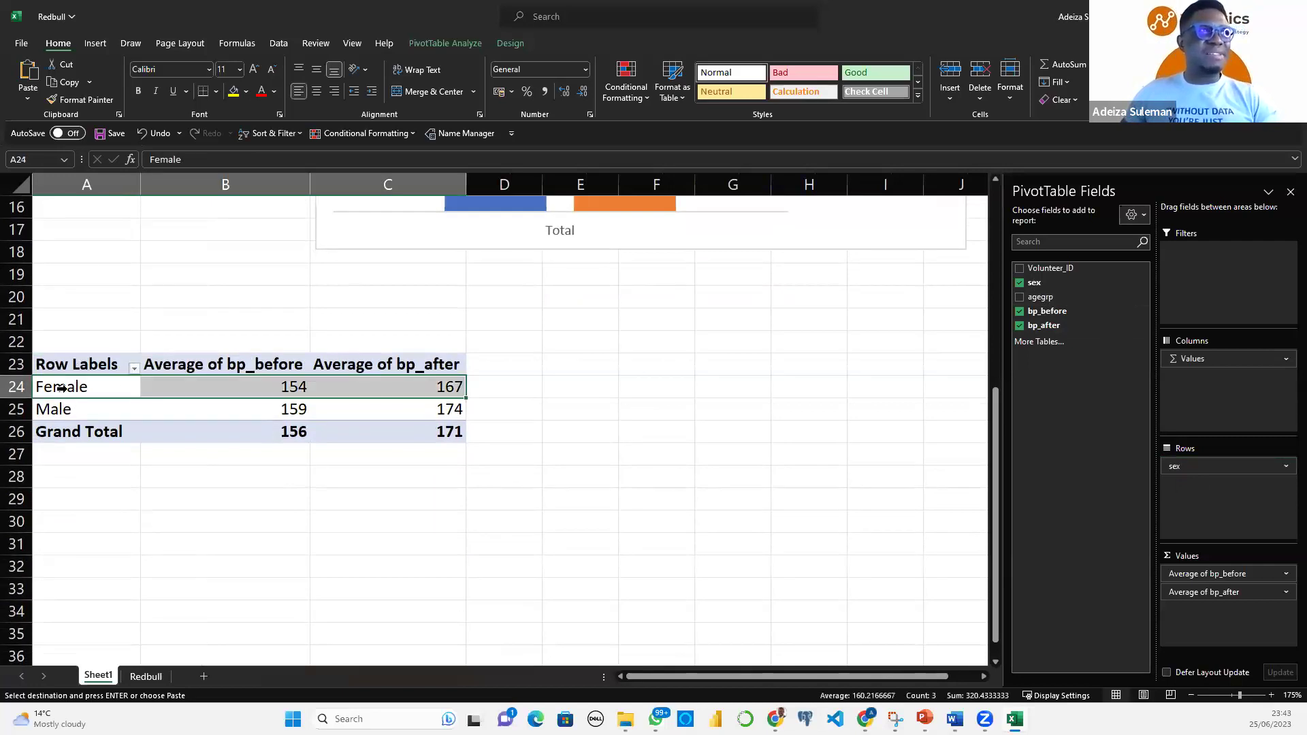
click(82, 411)
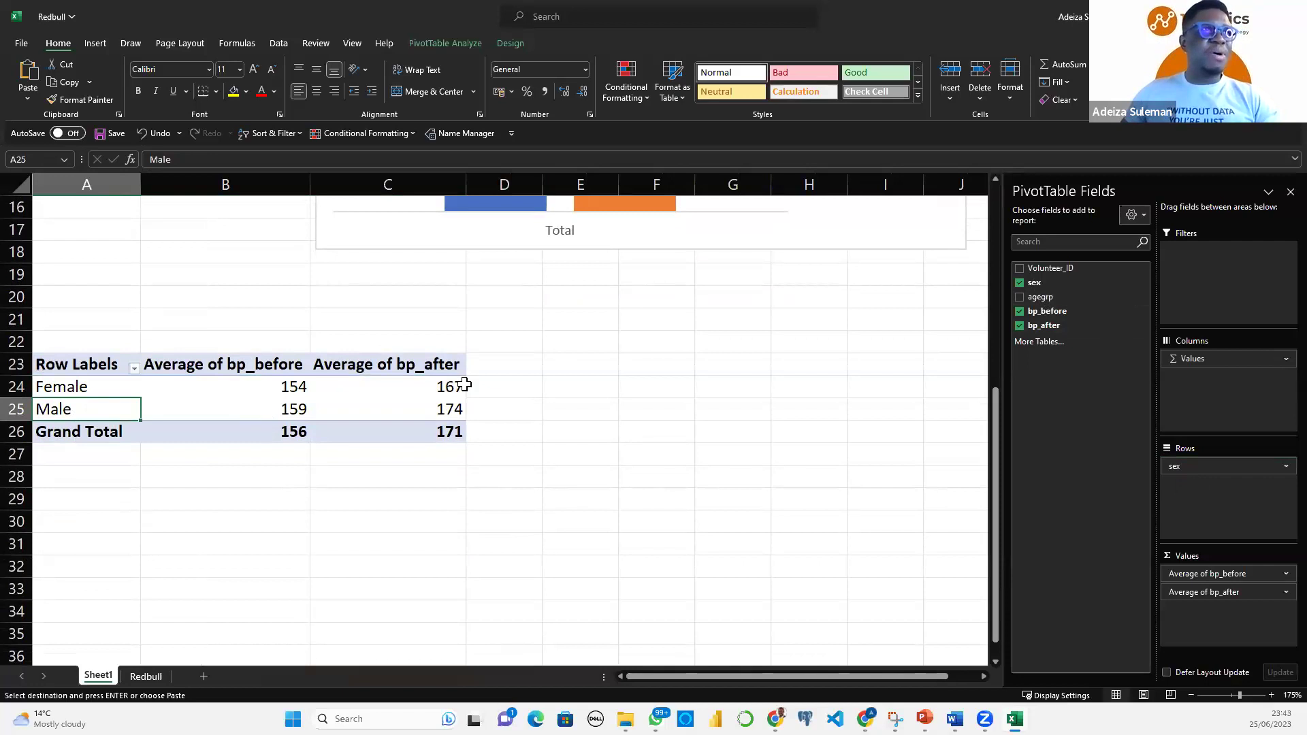
mouse_move(400, 433)
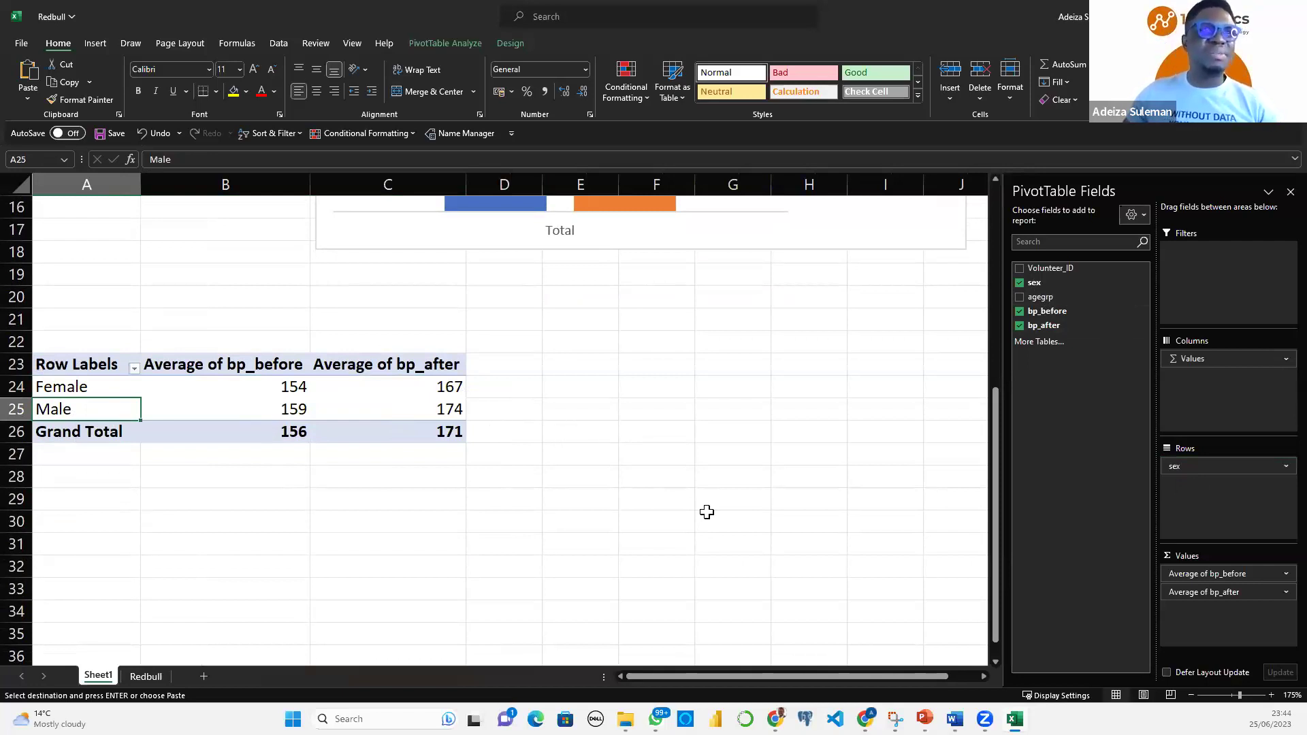
Examine each sex's rise from average bp_before to average bp_after in the pivot table at A23:C26
click(984, 676)
drag(923, 675, 854, 679)
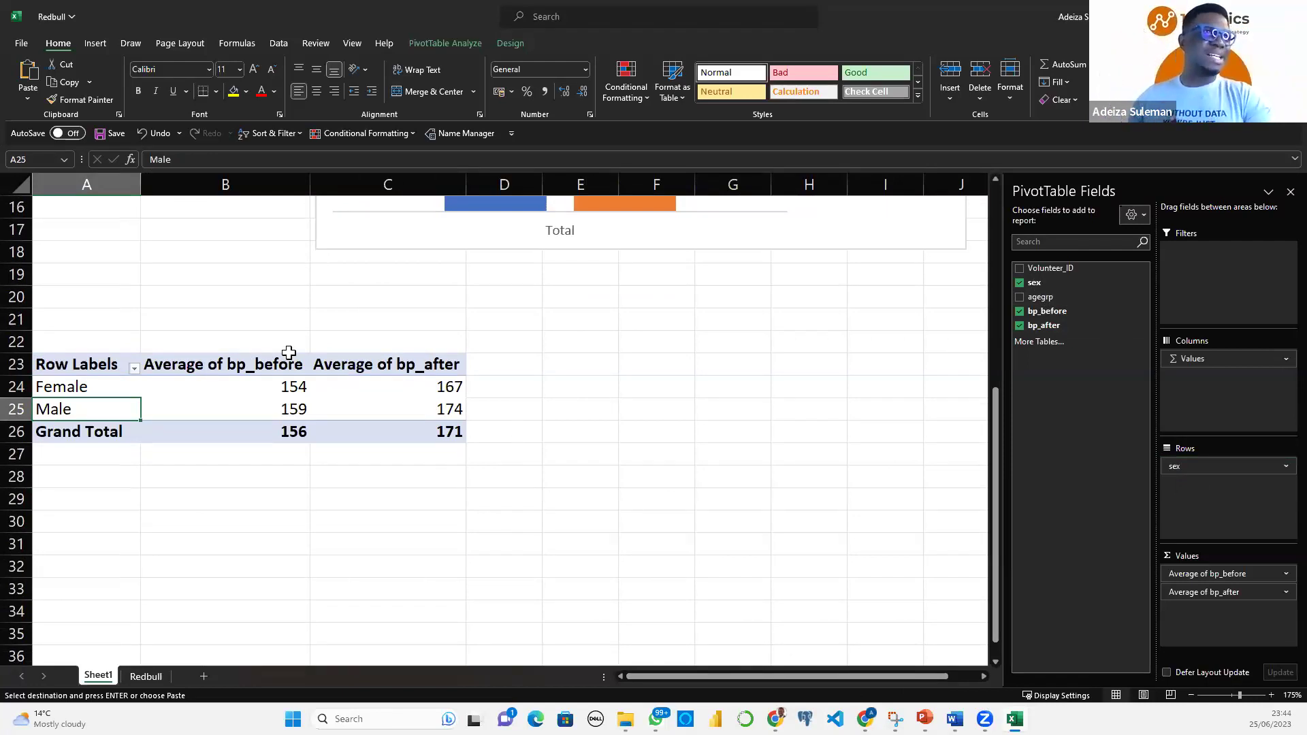
click(276, 388)
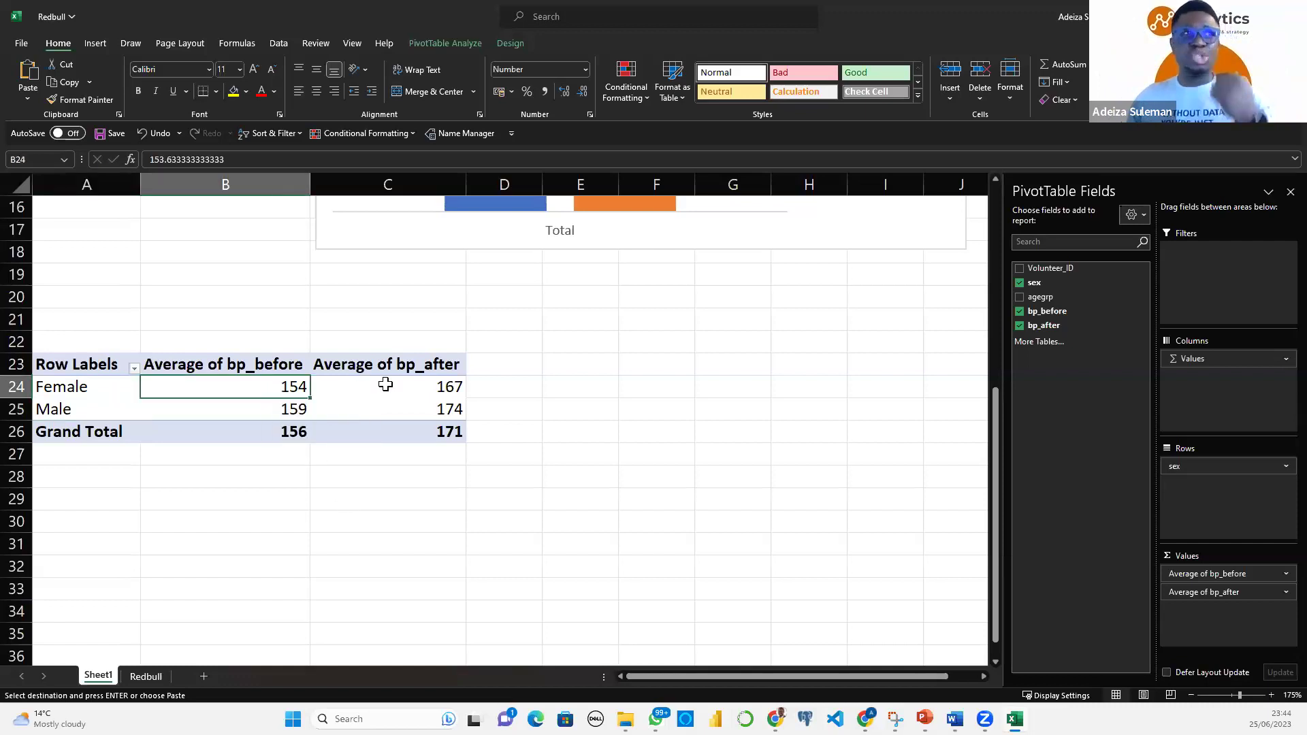
click(435, 386)
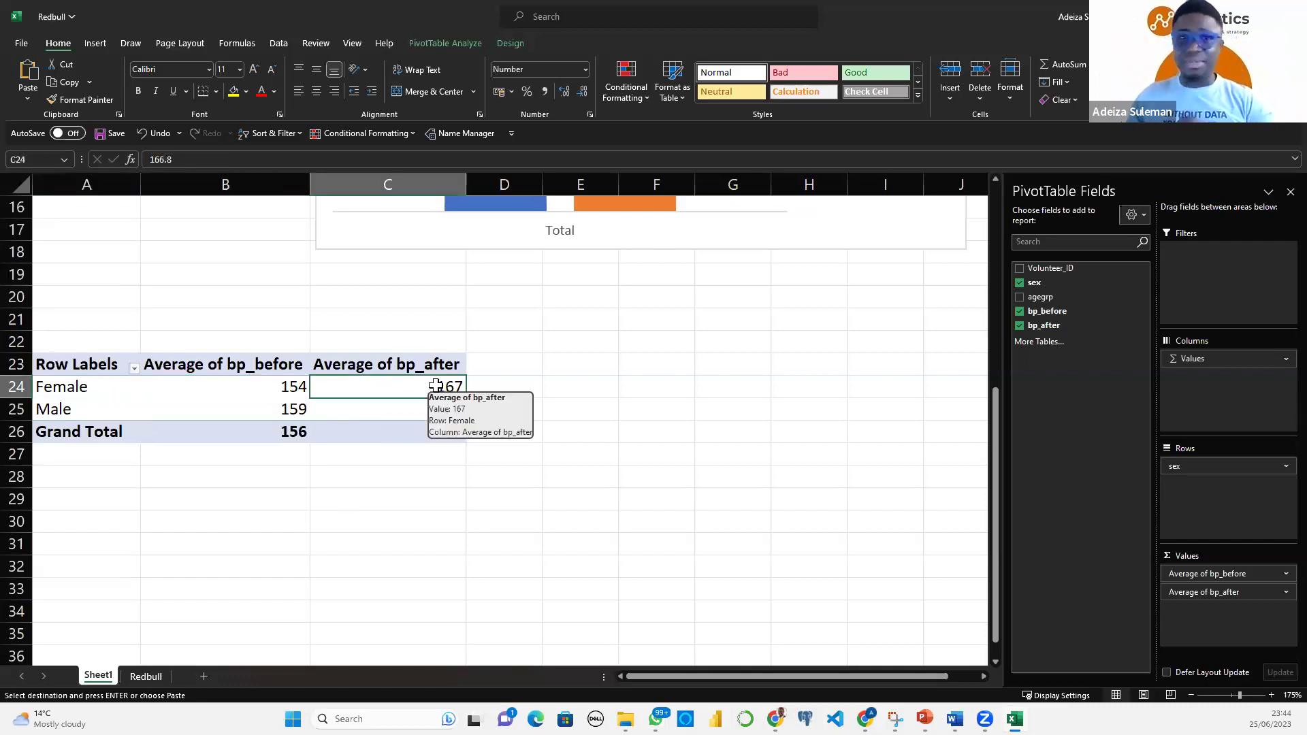
click(267, 409)
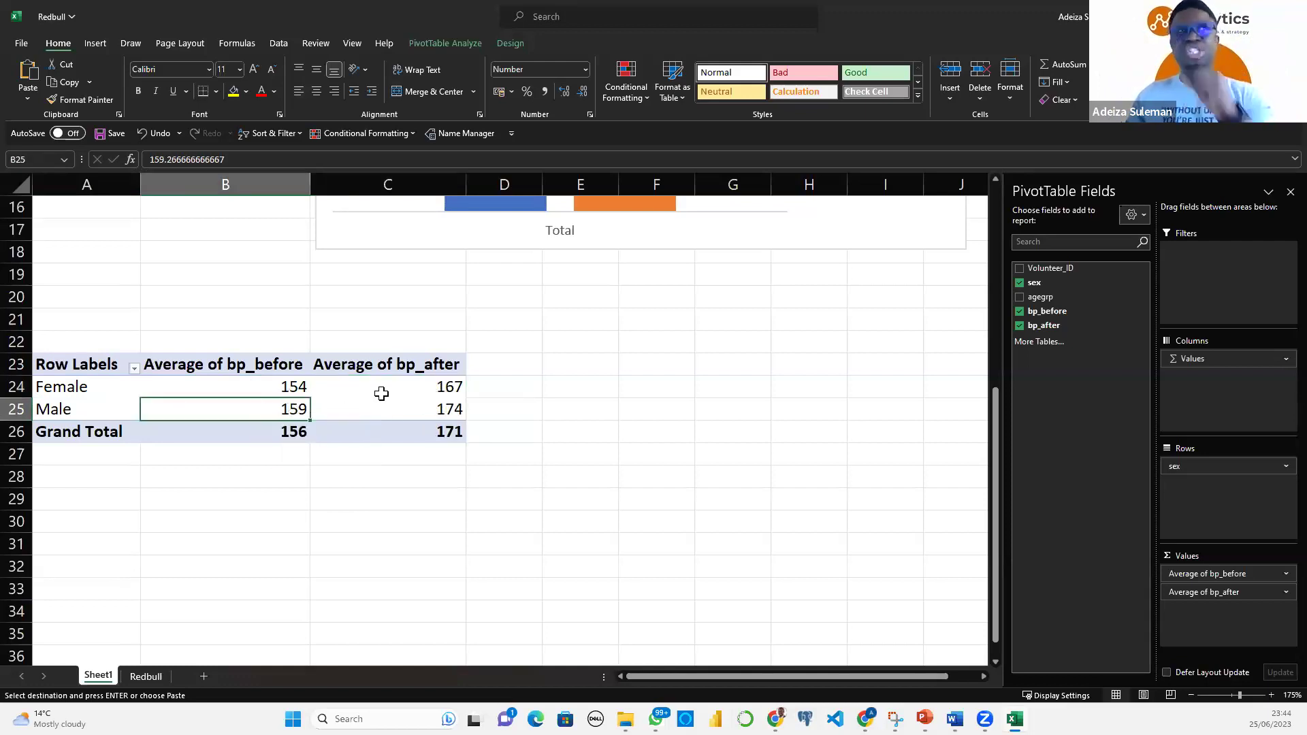
click(401, 404)
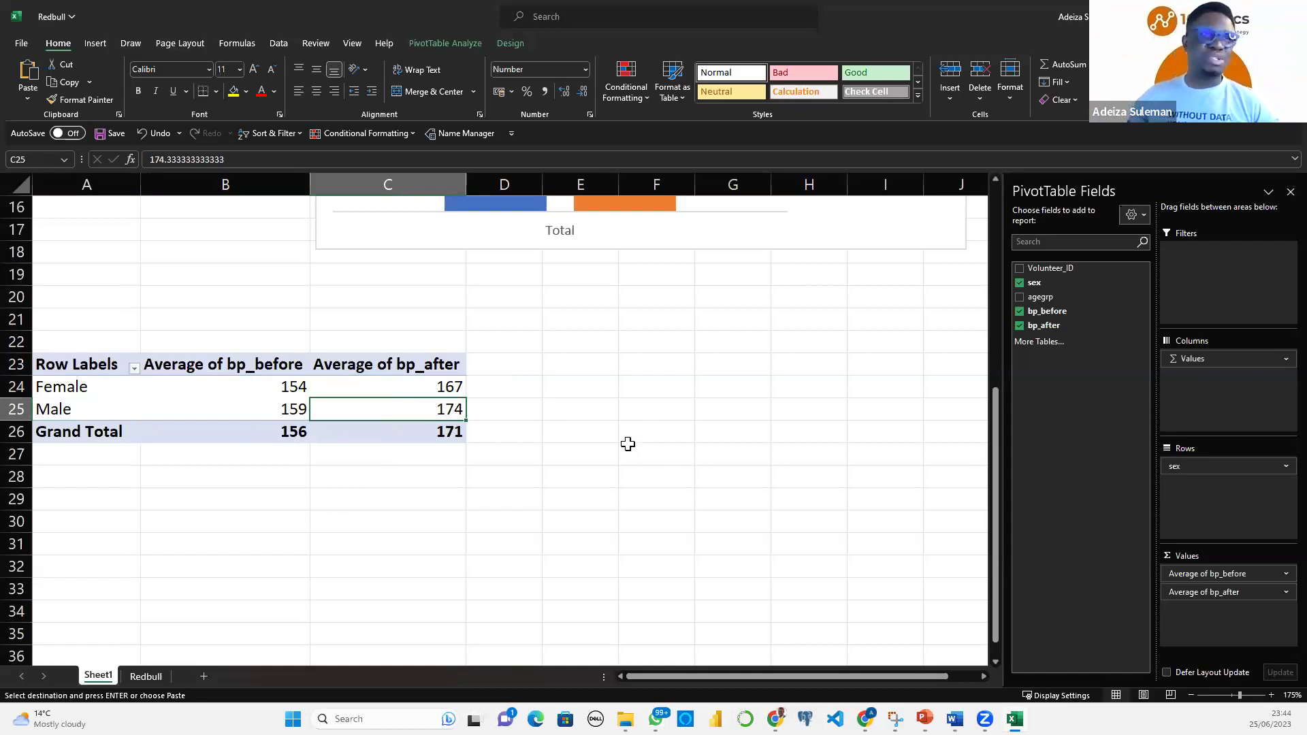
drag(919, 677, 900, 678)
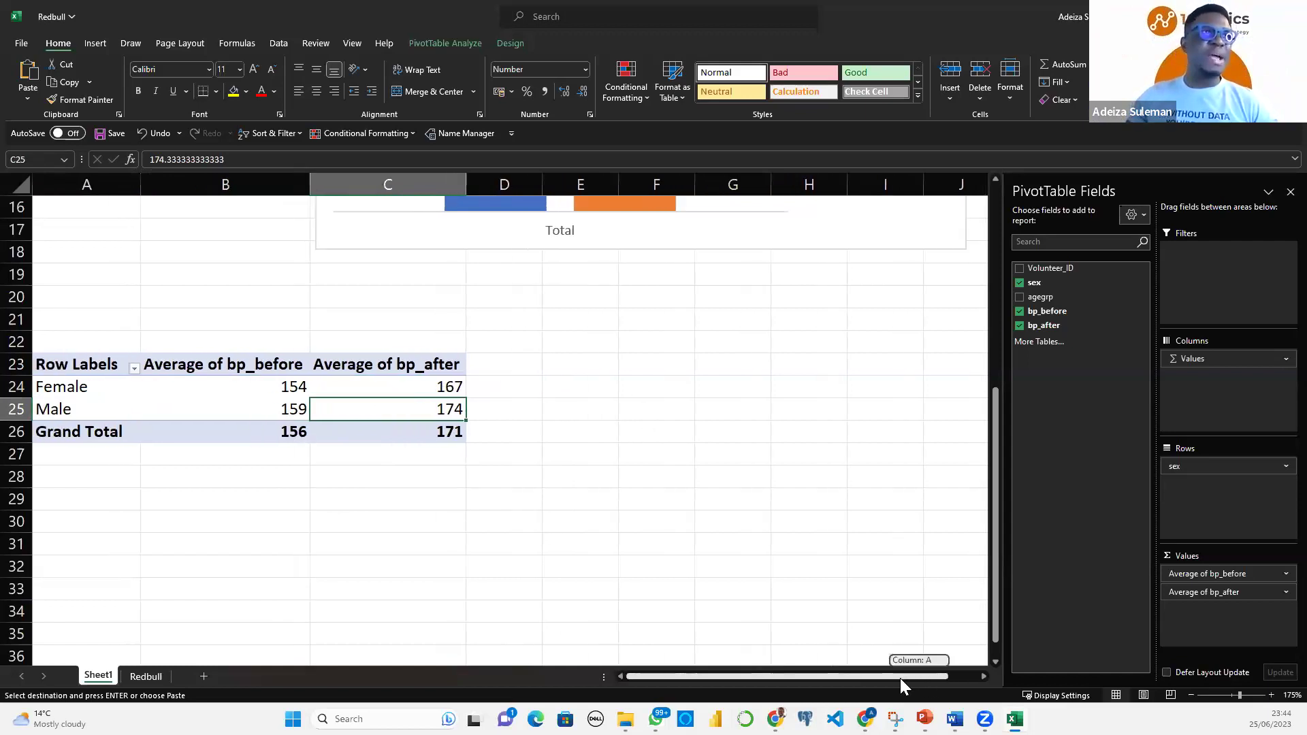
drag(98, 366, 408, 433)
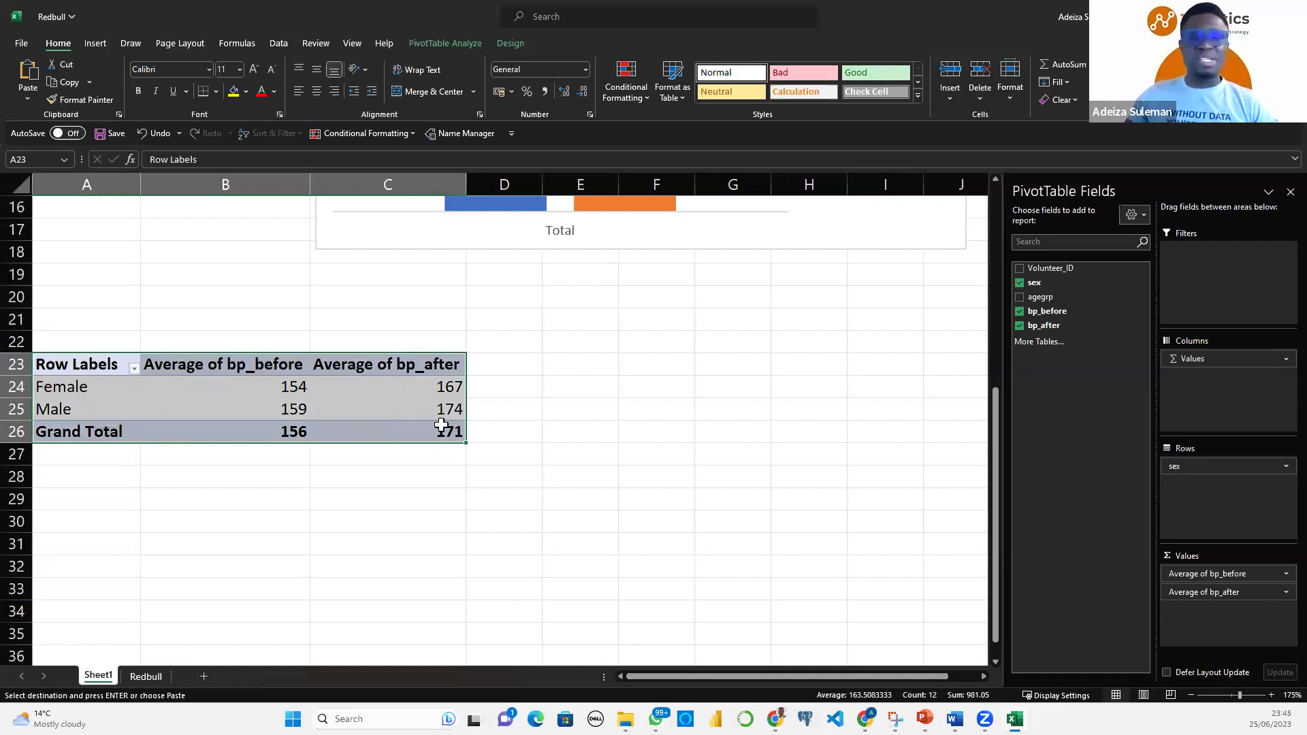
Link A29 to the Female label with =A24 and fill the formula across and down to C30
click(82, 504)
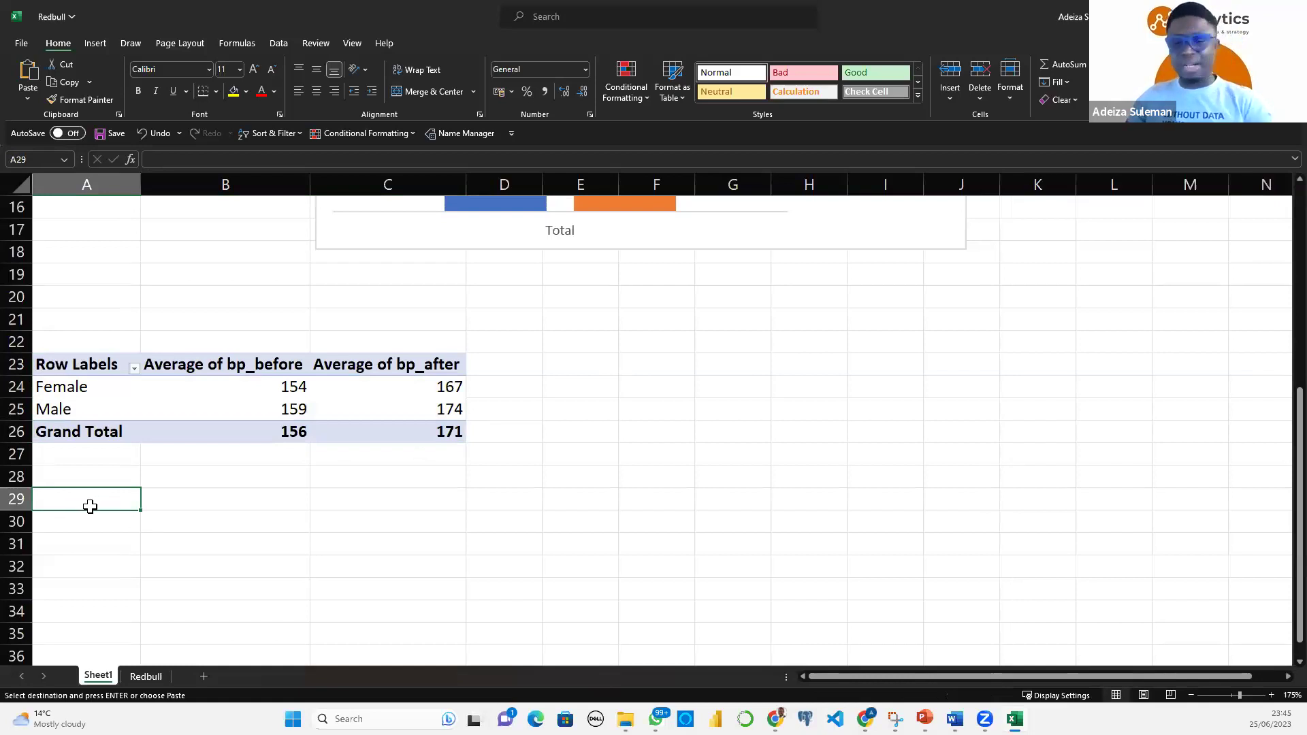
text(=)
click(94, 387)
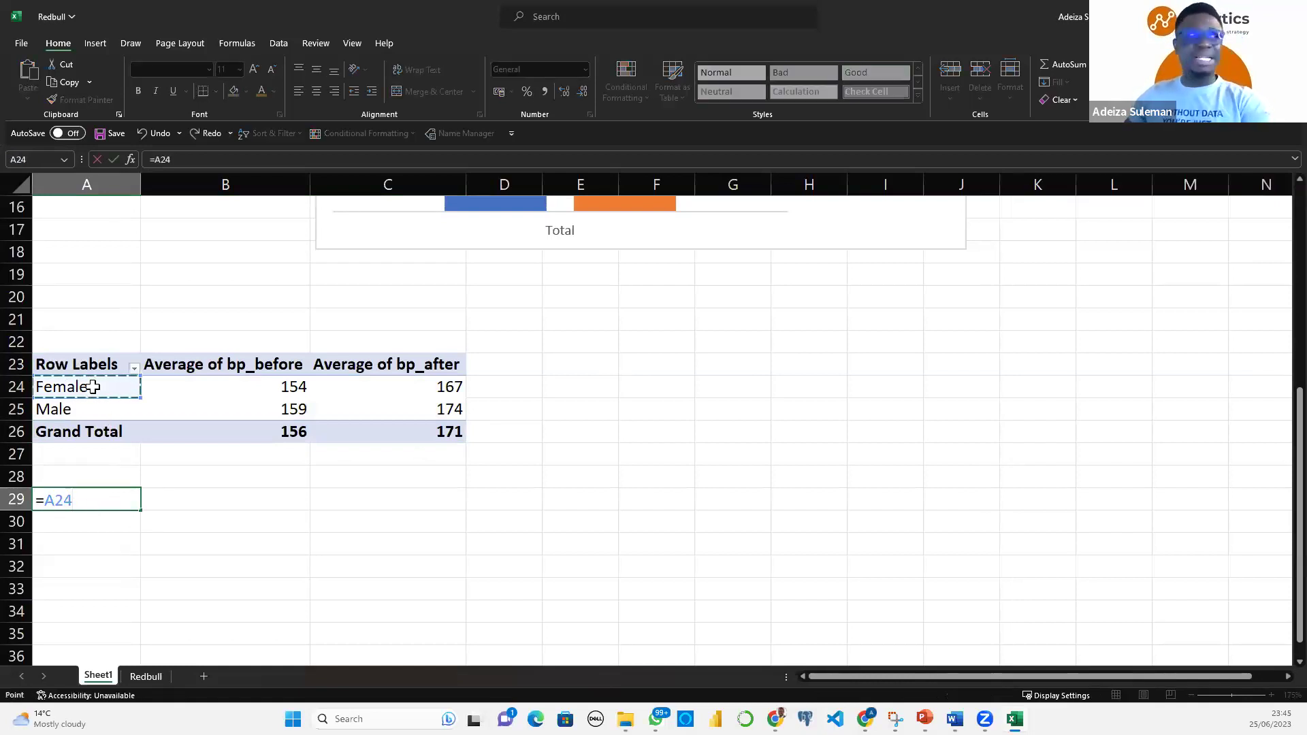
key(Return)
click(109, 503)
drag(143, 511, 458, 537)
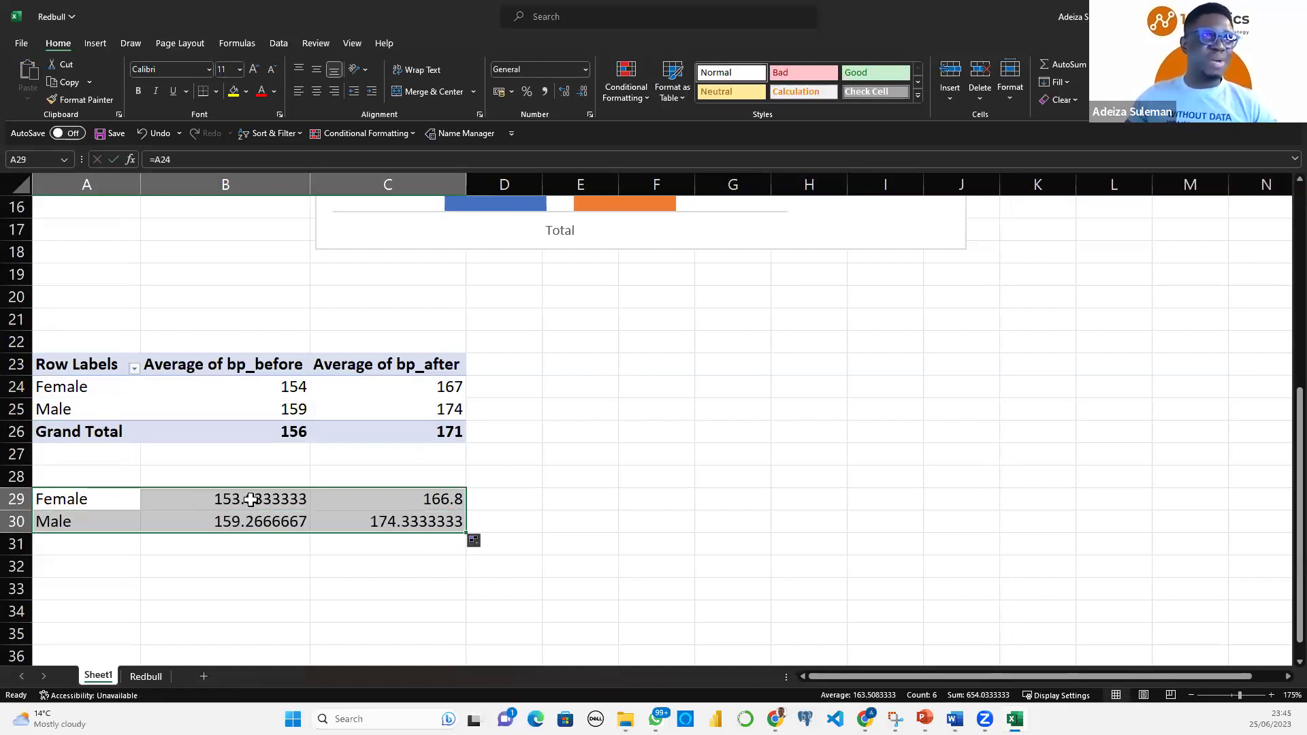
Reduce the linked averages in B29:C30 to whole numbers with no decimal places
drag(245, 501, 387, 523)
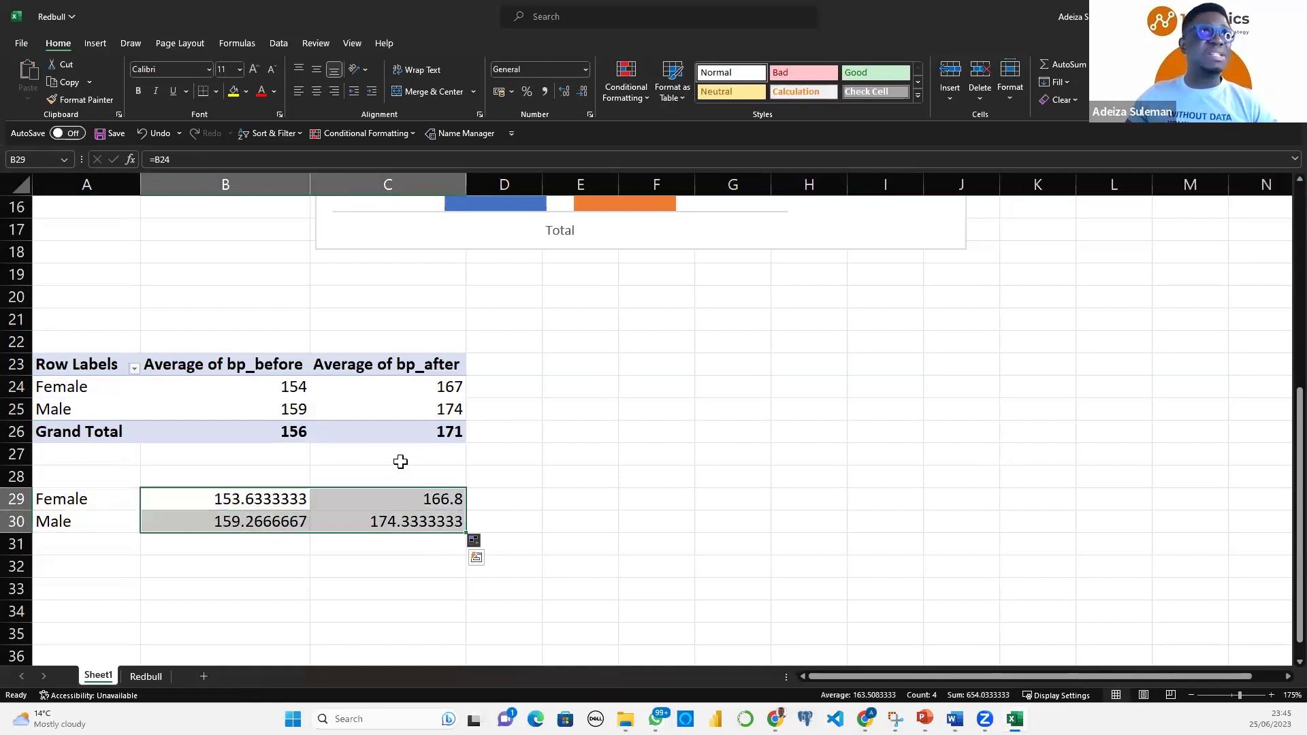
click(582, 89)
click(581, 89)
click(581, 89)
click(581, 89)
click(581, 88)
click(581, 88)
click(582, 89)
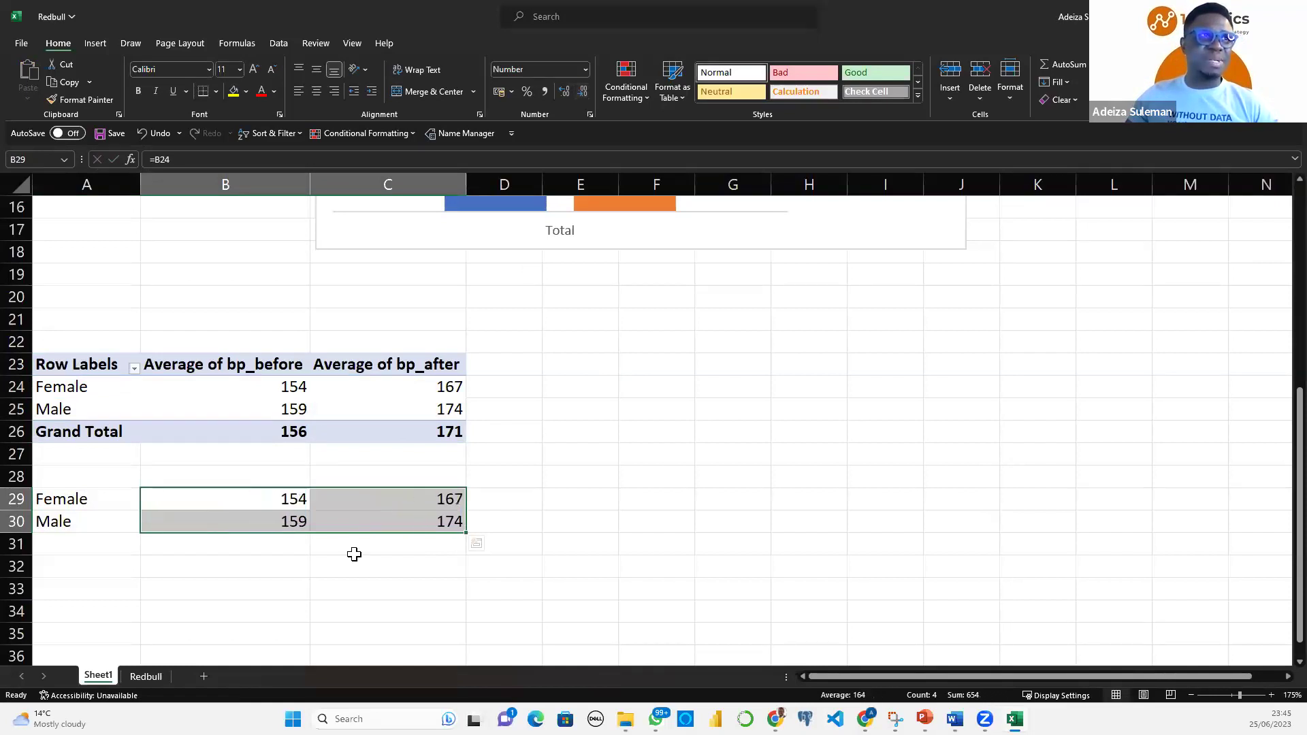
Copy the two average headers from B23:C23 and paste them as values into B28:C28
drag(184, 365, 405, 365)
key(ctrl+c)
click(199, 480)
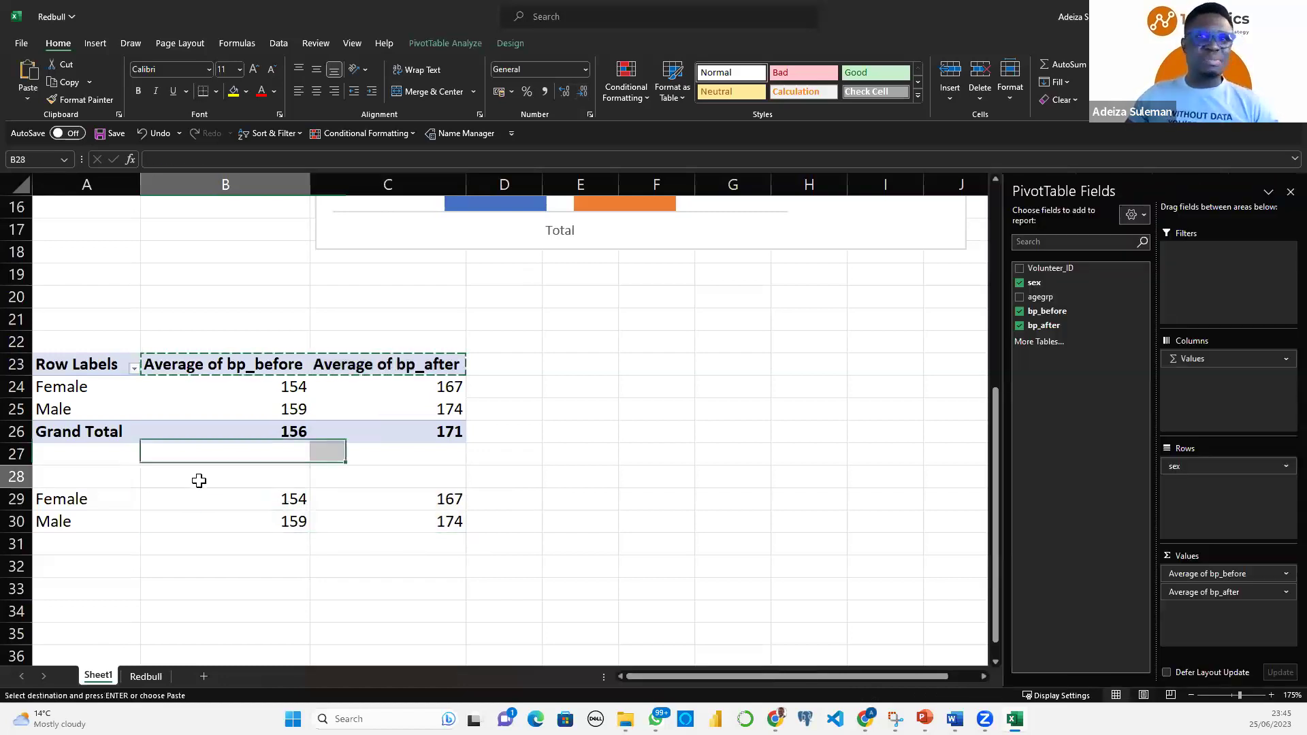
click(27, 99)
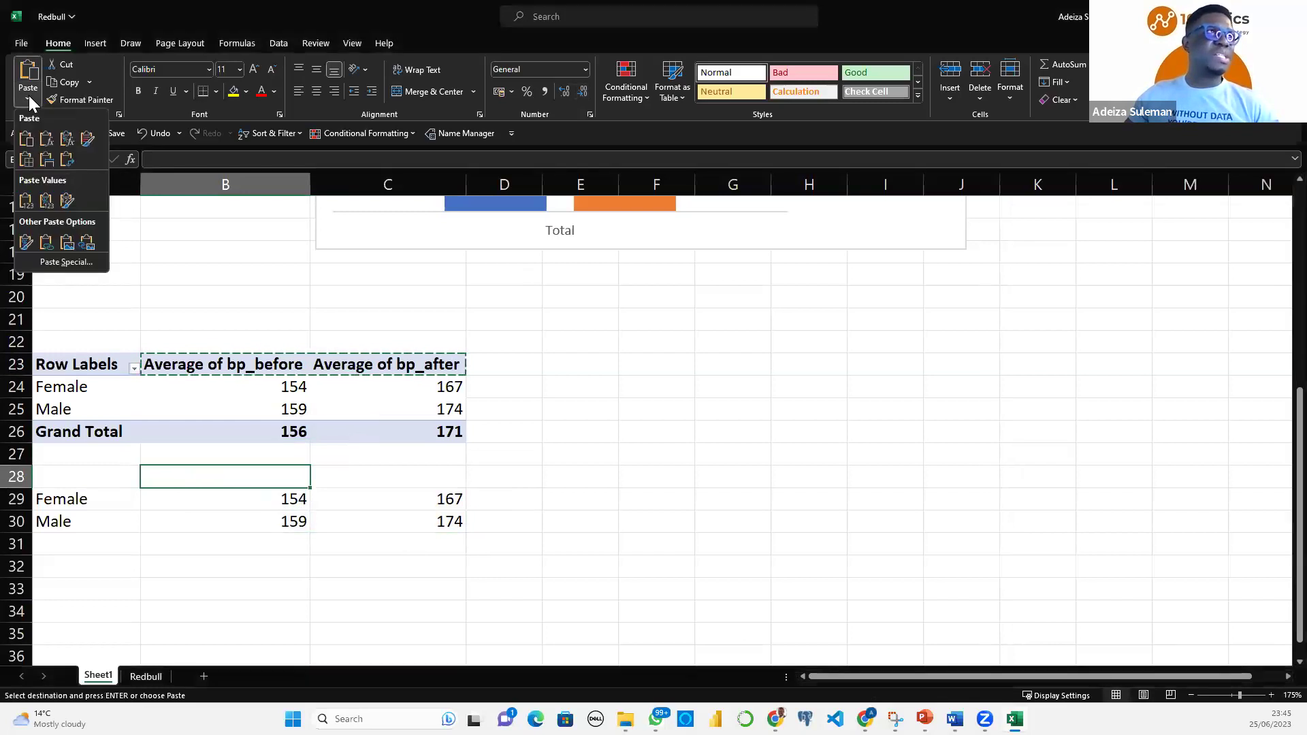
click(26, 201)
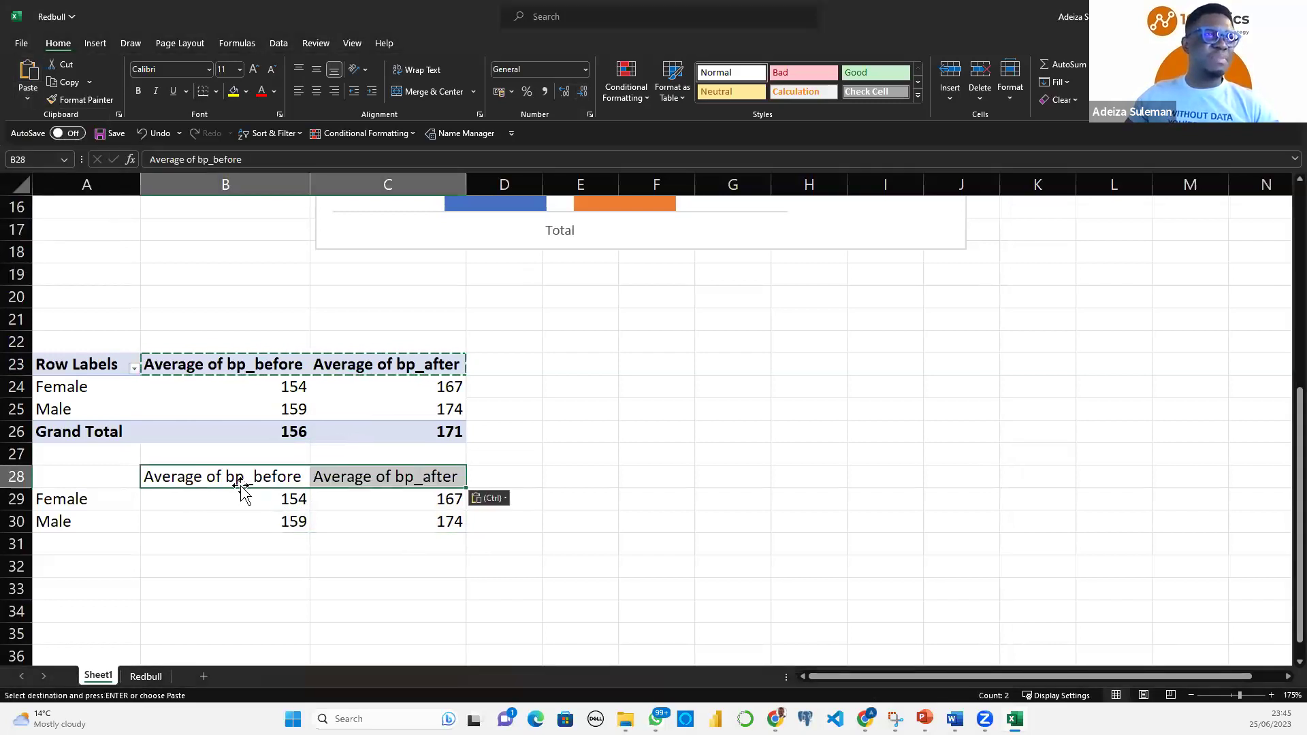
Add the header "Change %" in D28 beside the copied average headers
click(345, 484)
click(491, 479)
text(Change)
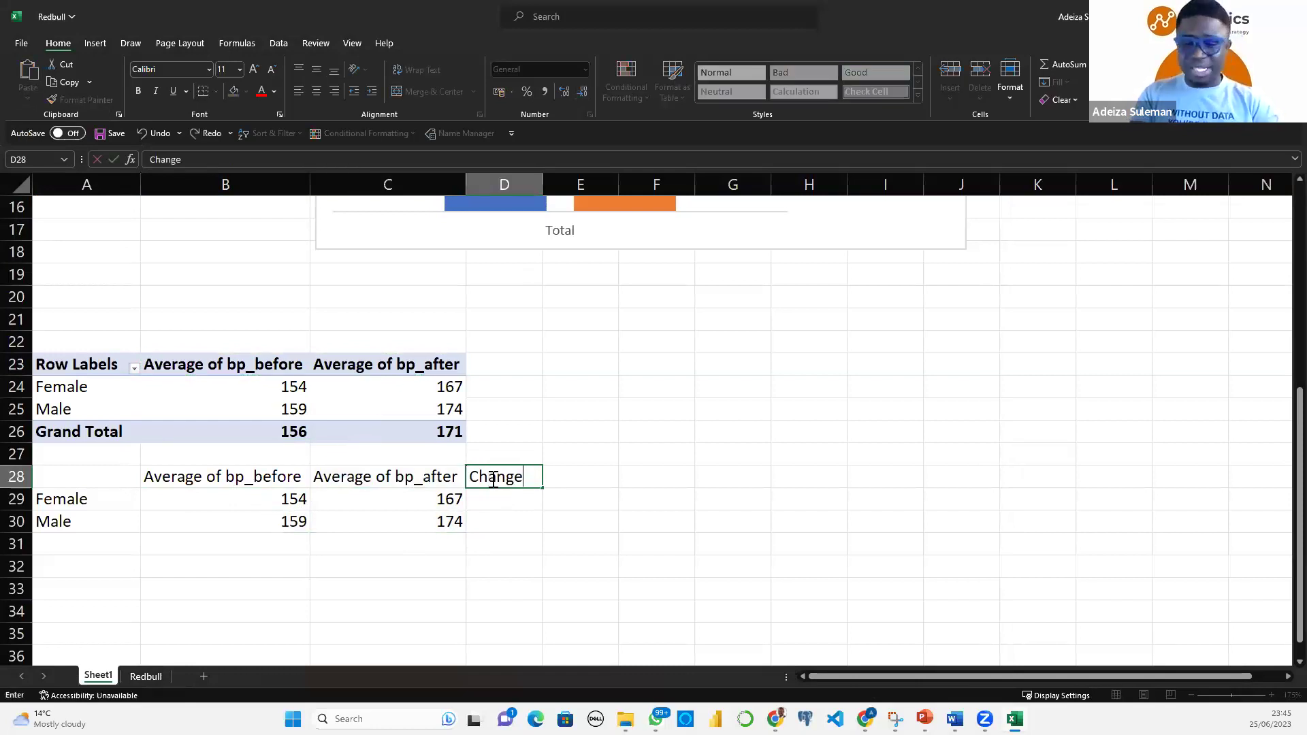
text( %)
key(Return)
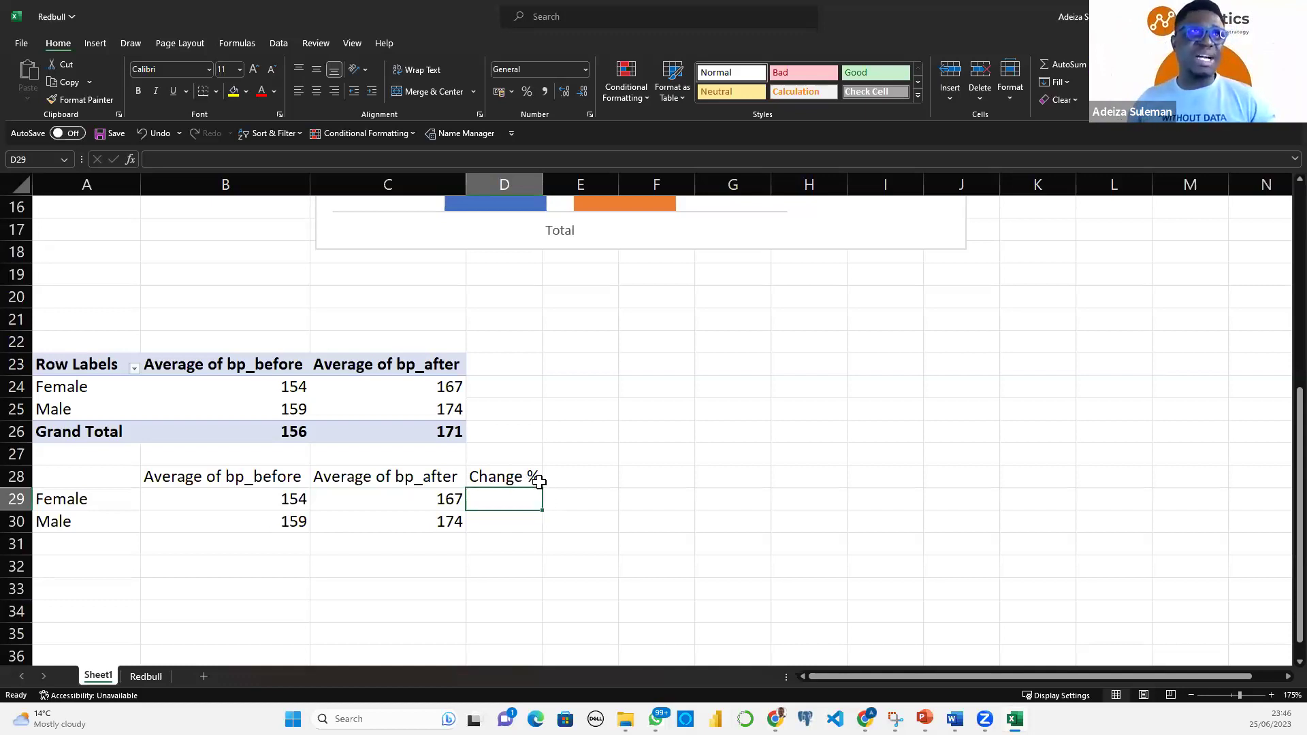
Calculate the Female change in D29 with =(C29-B29)/B29 and fill the formula down to the Male row in D30
scroll(569, 475, up, 2)
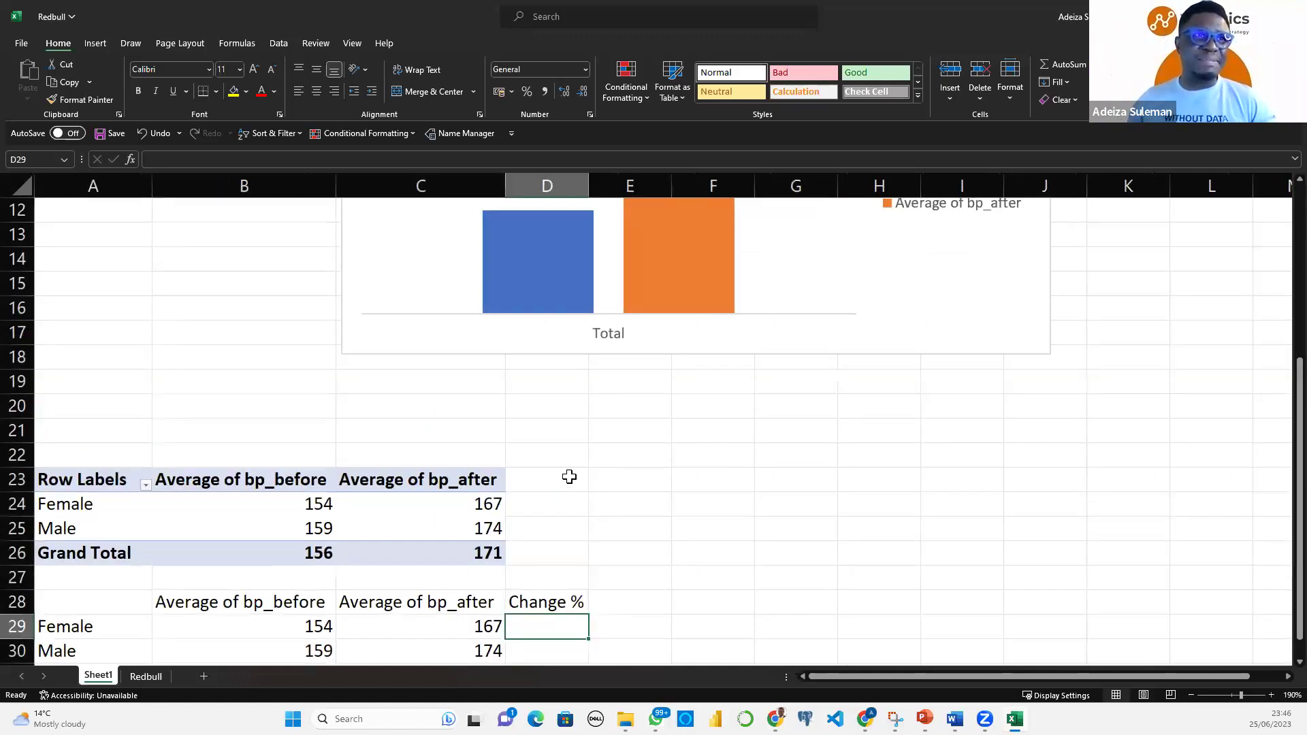
scroll(770, 604, down, 4)
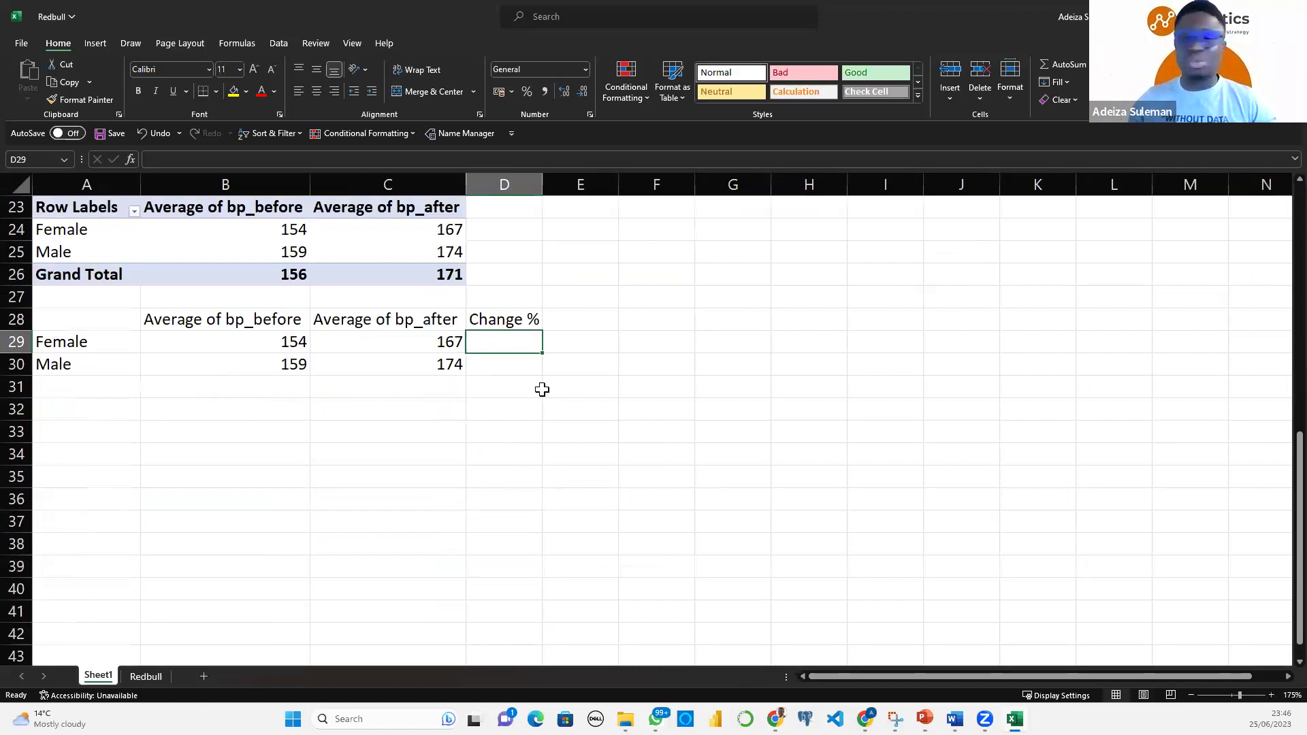
scroll(555, 416, up, 4)
ctrl+scroll(571, 434, up, 2)
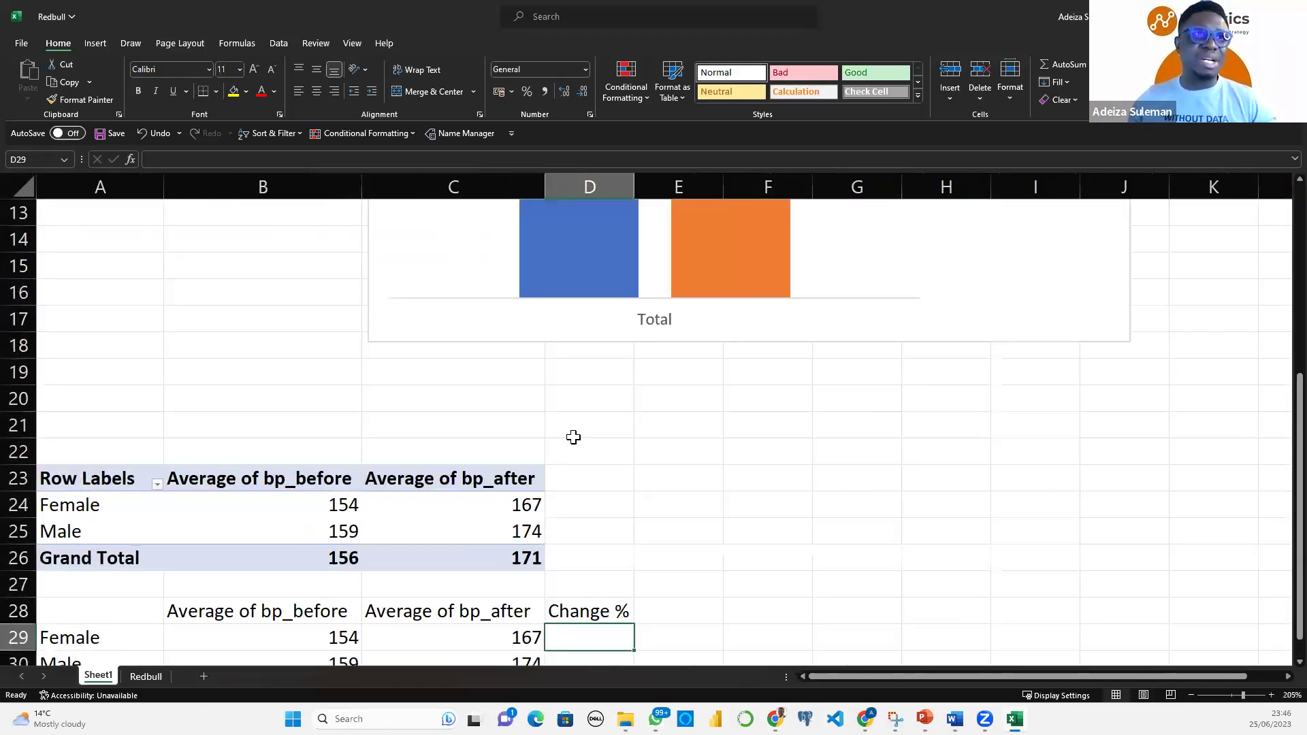
ctrl+scroll(616, 446, up, 1)
scroll(684, 444, down, 3)
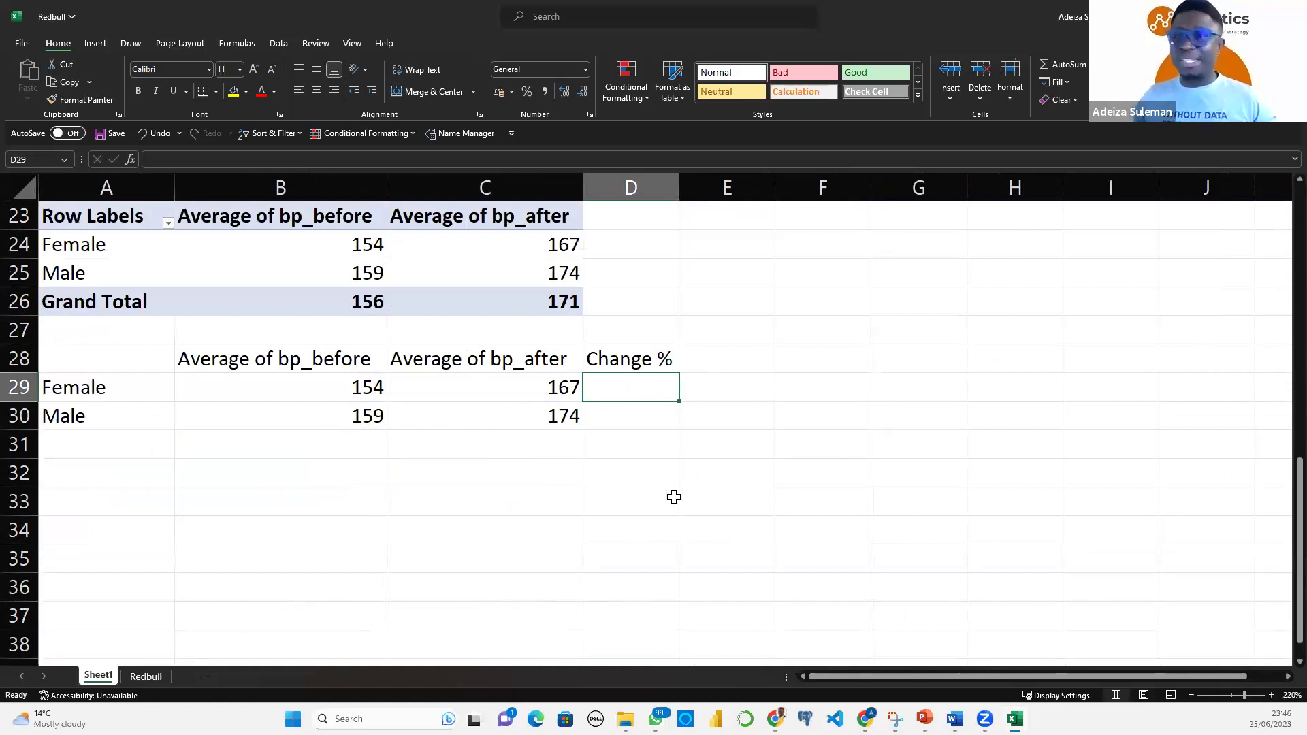
text(=)
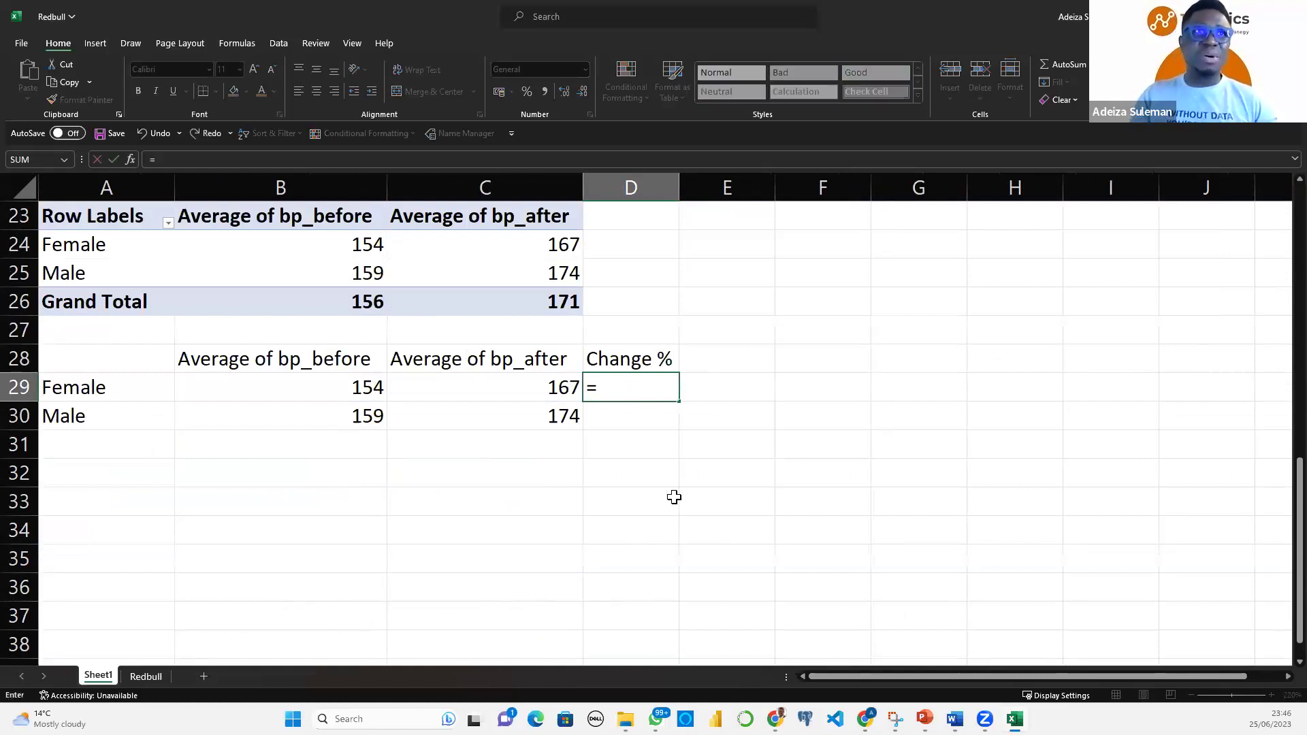
text(()
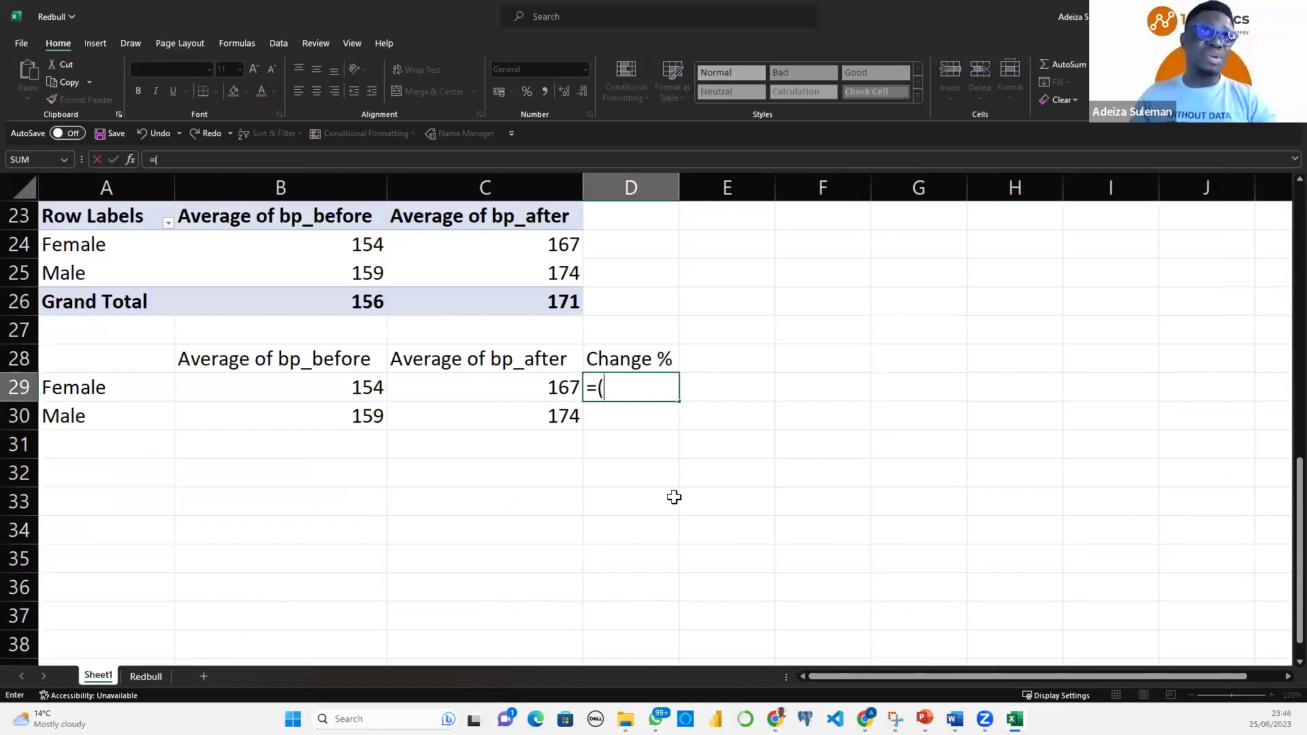
click(537, 392)
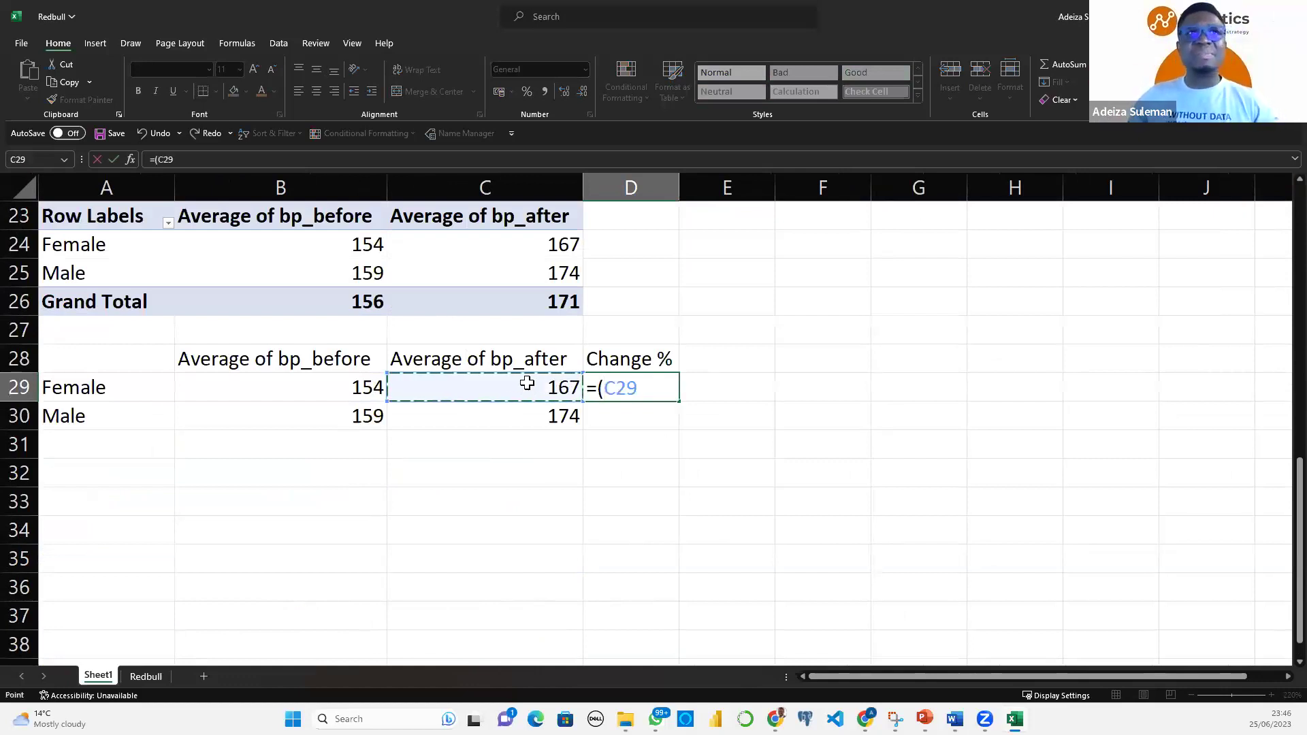
text(-)
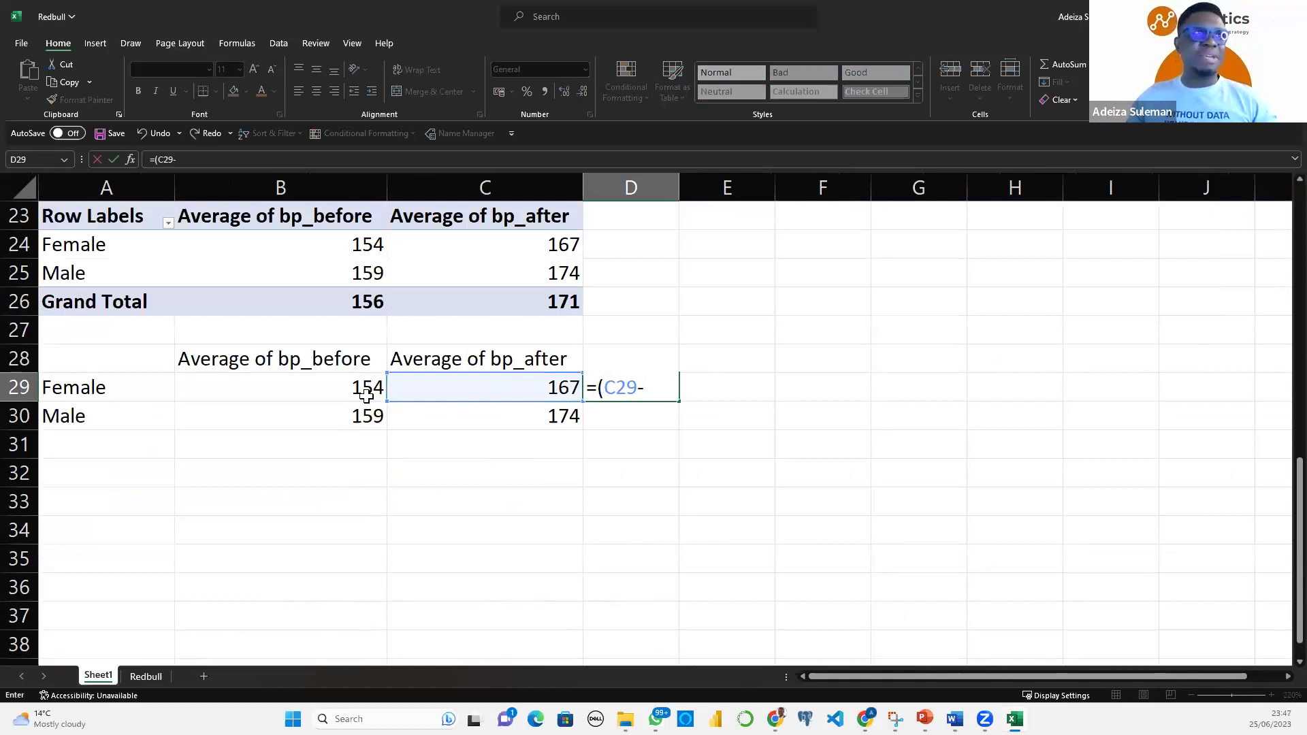
click(322, 389)
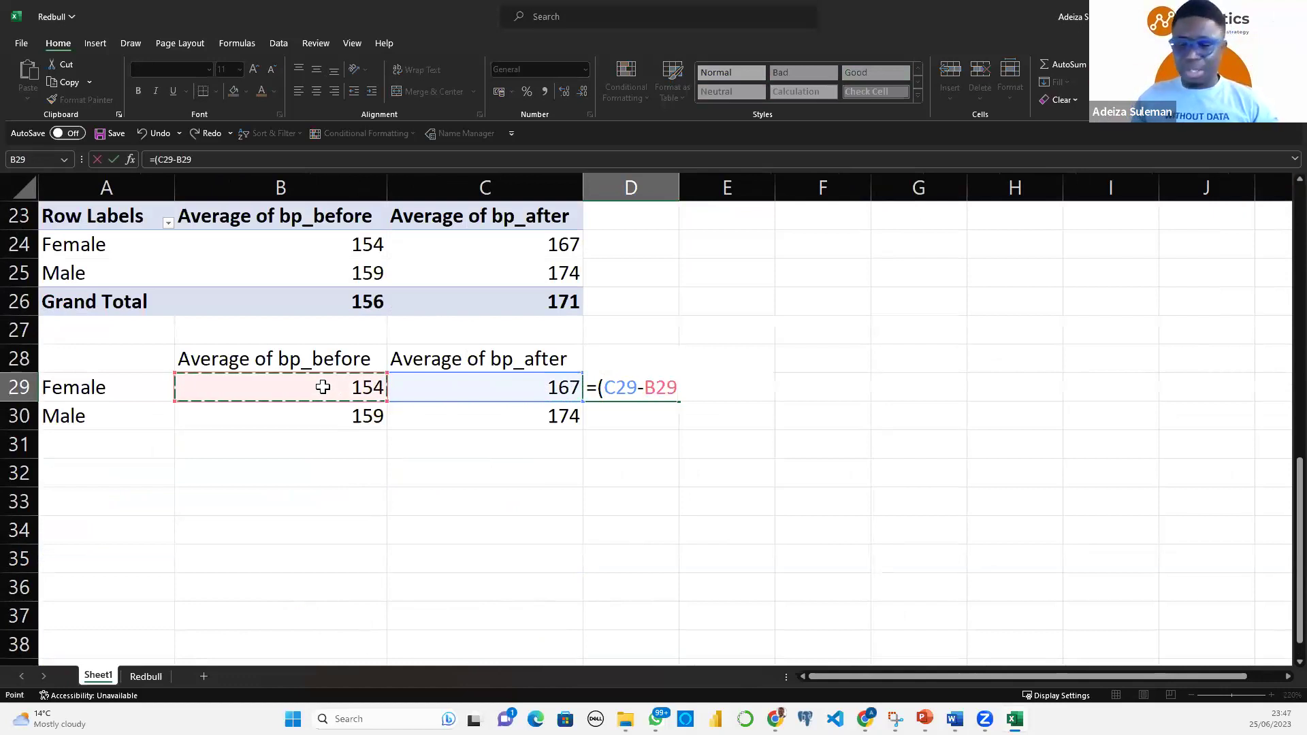
text())
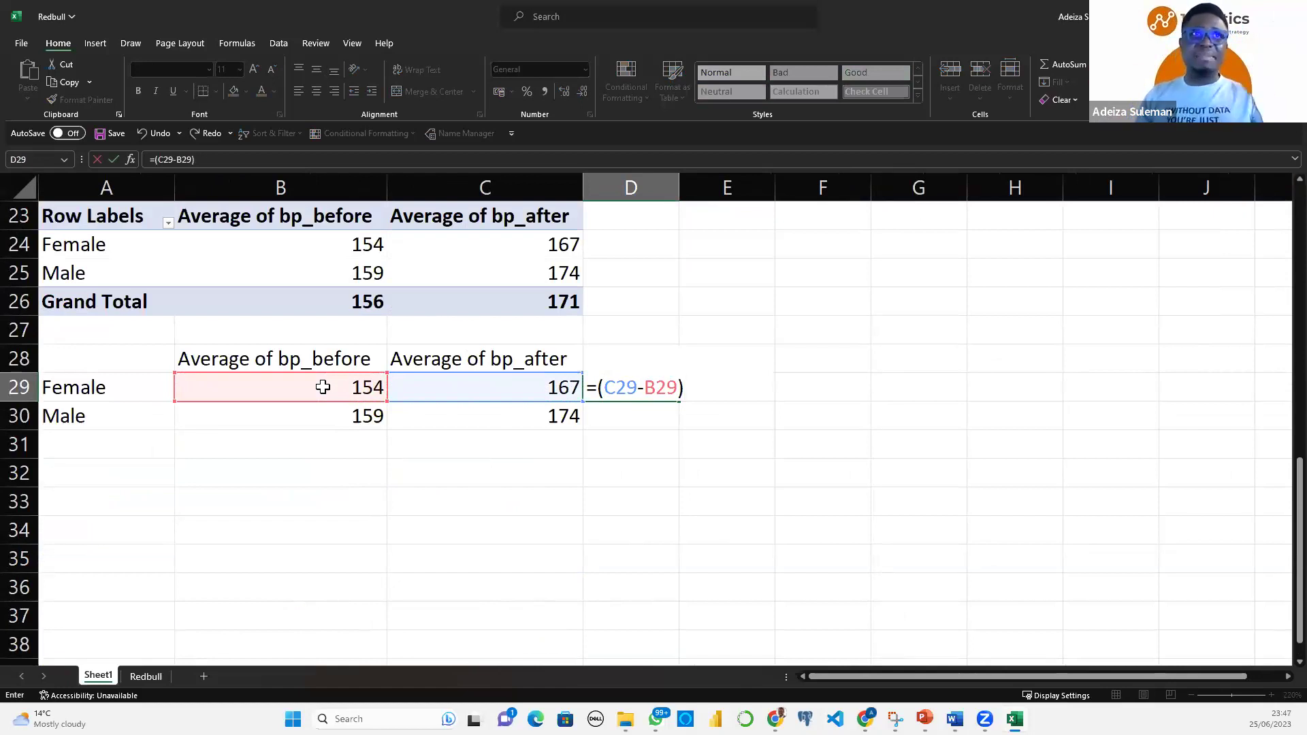
text(/)
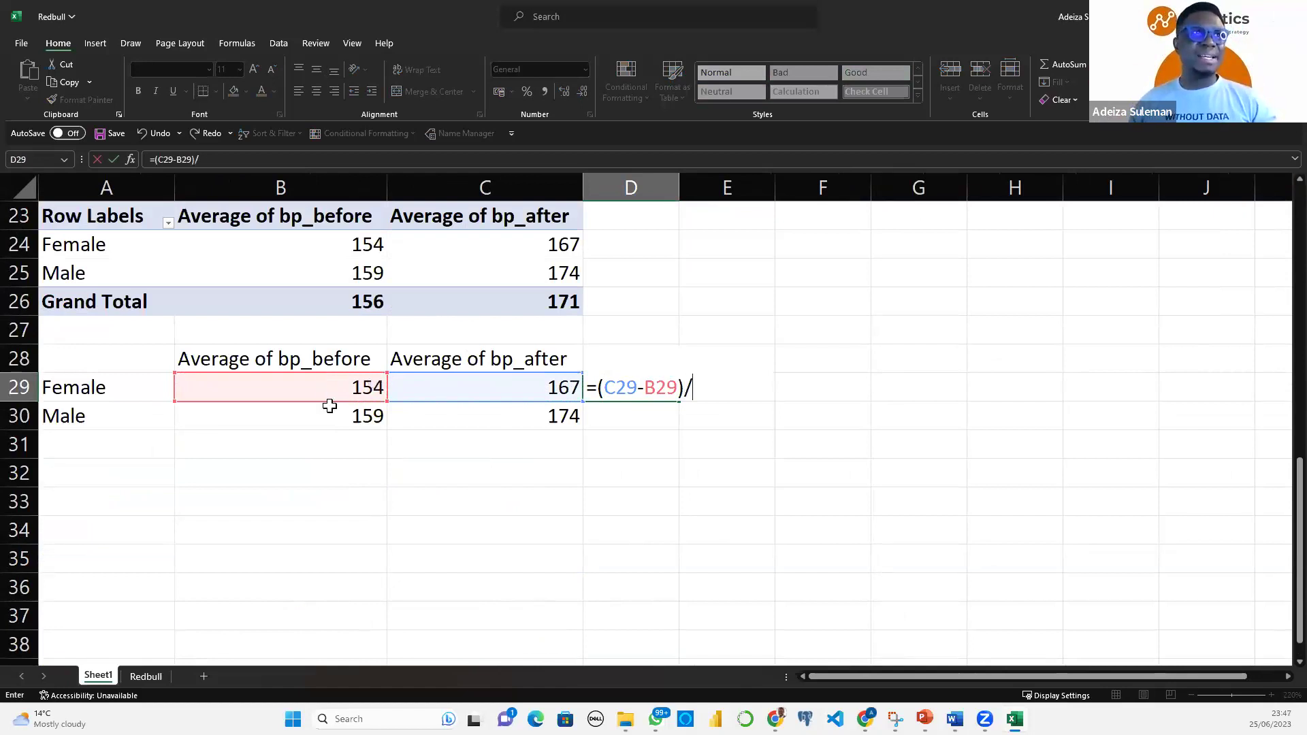
click(328, 386)
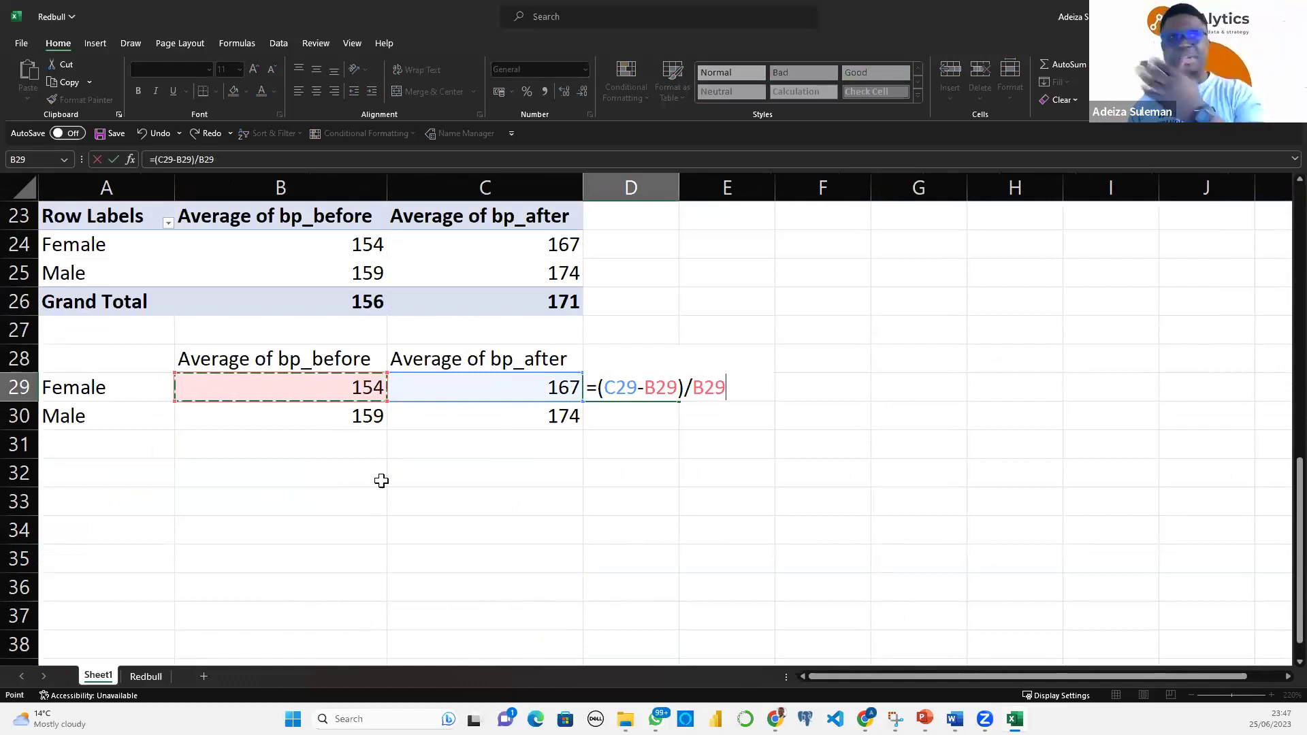
key(Return)
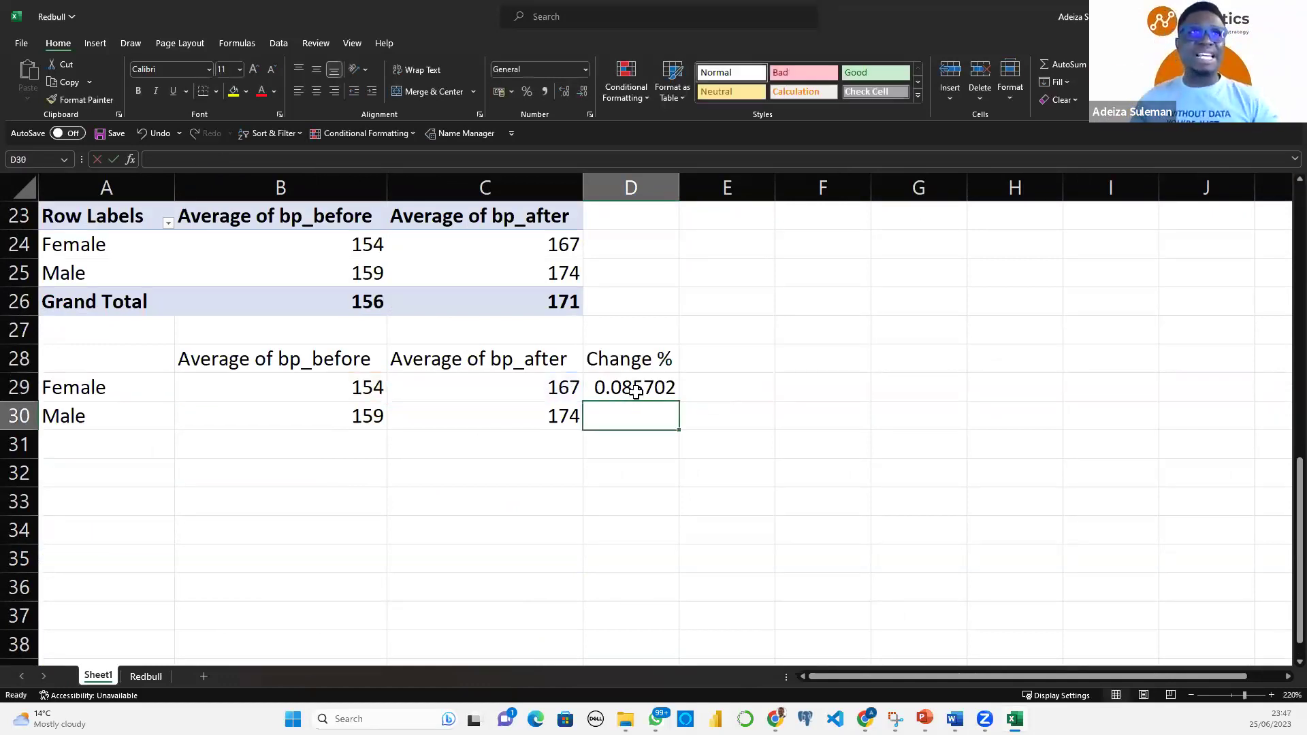
click(636, 386)
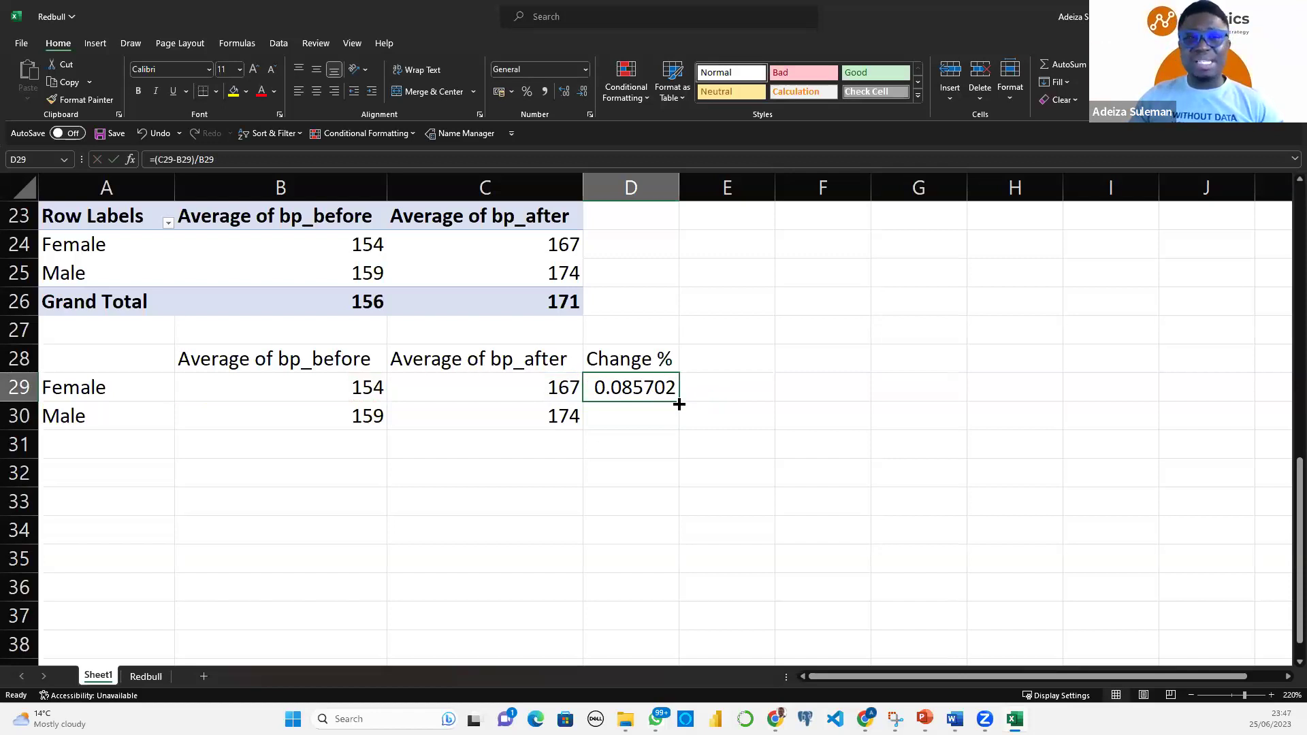
drag(679, 405, 678, 430)
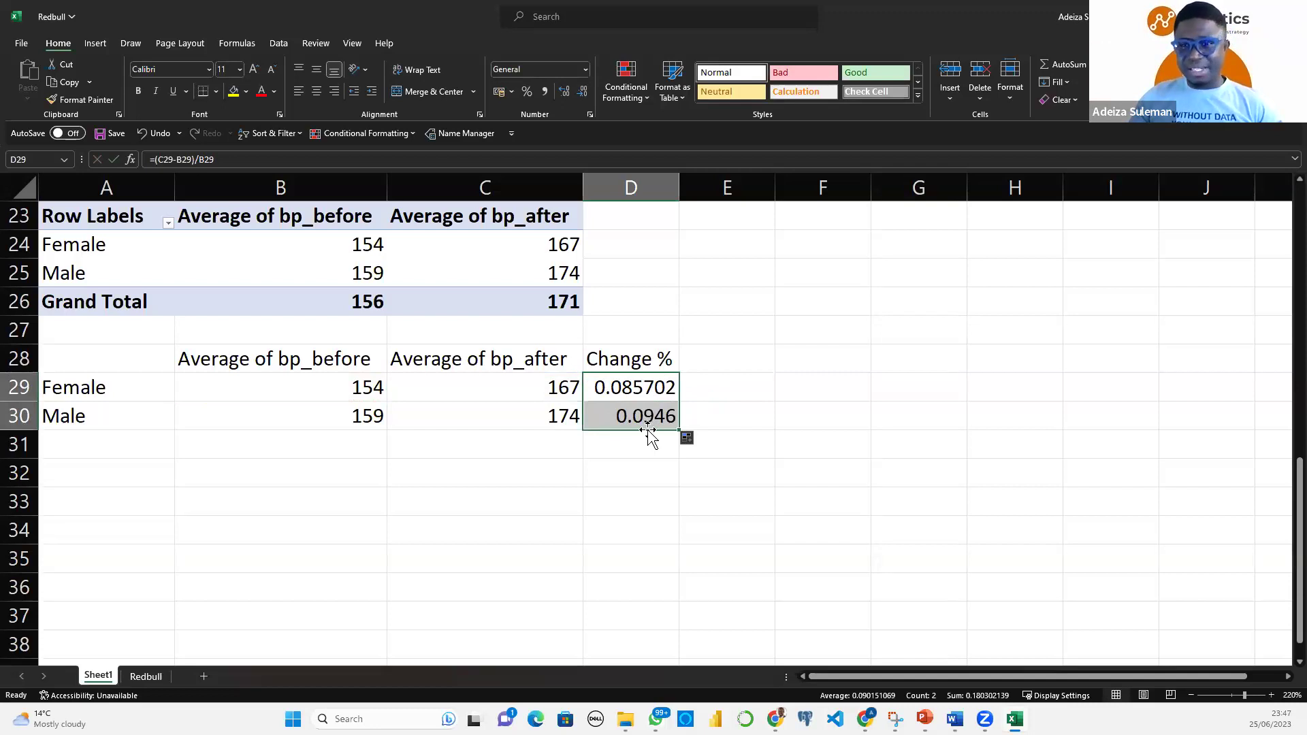
Format the Change % values in D29:D30 as percentages with one decimal place
click(526, 91)
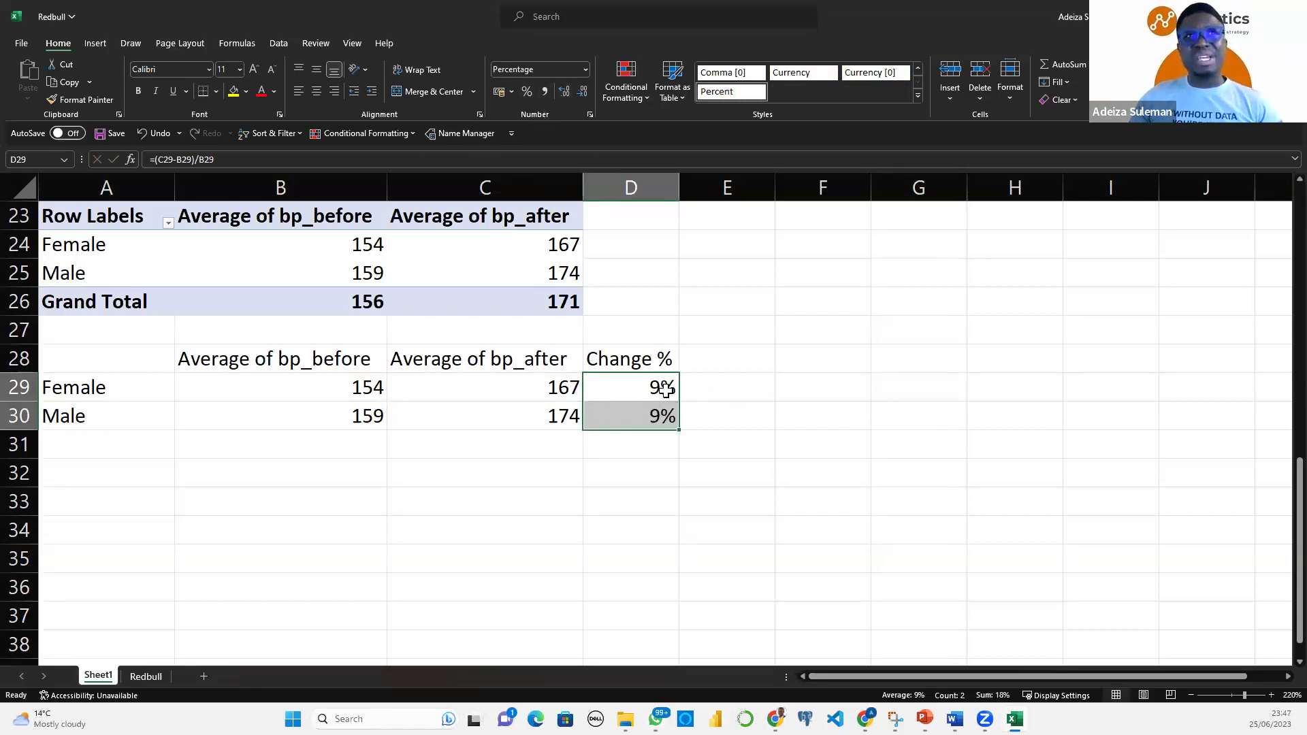
click(563, 93)
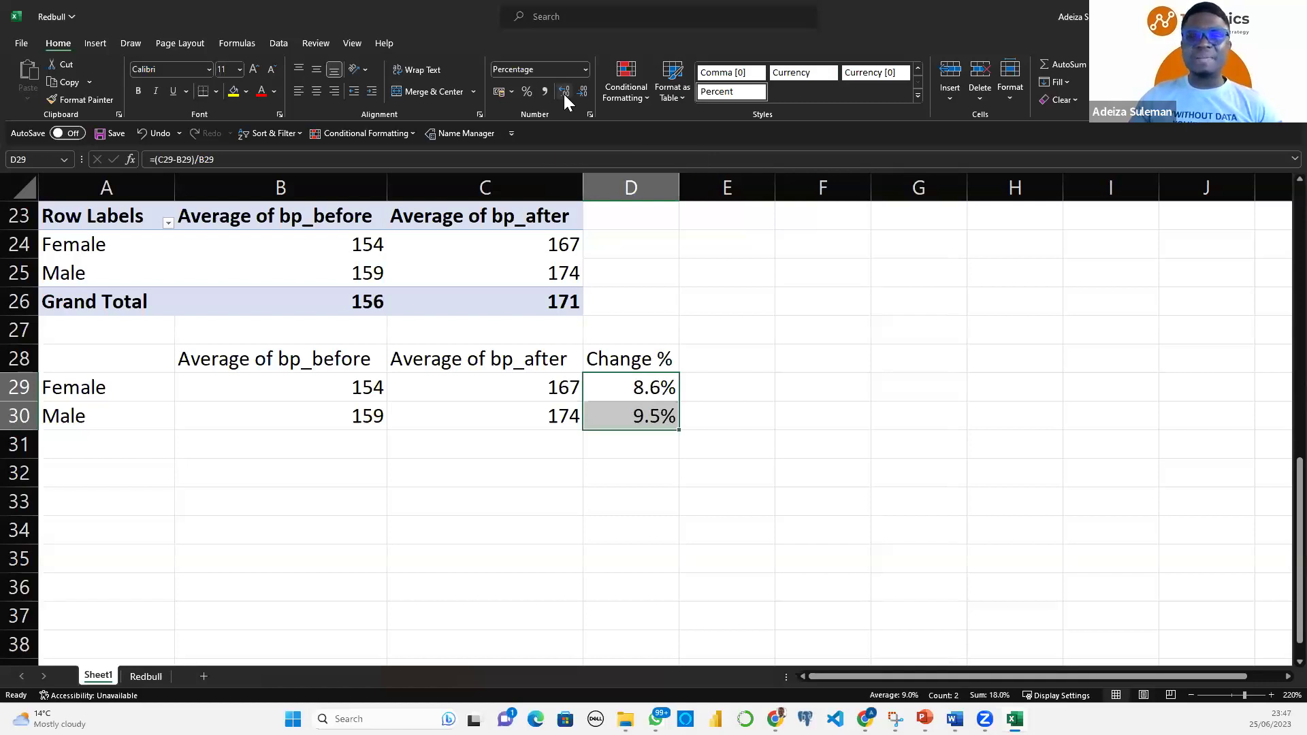
click(662, 379)
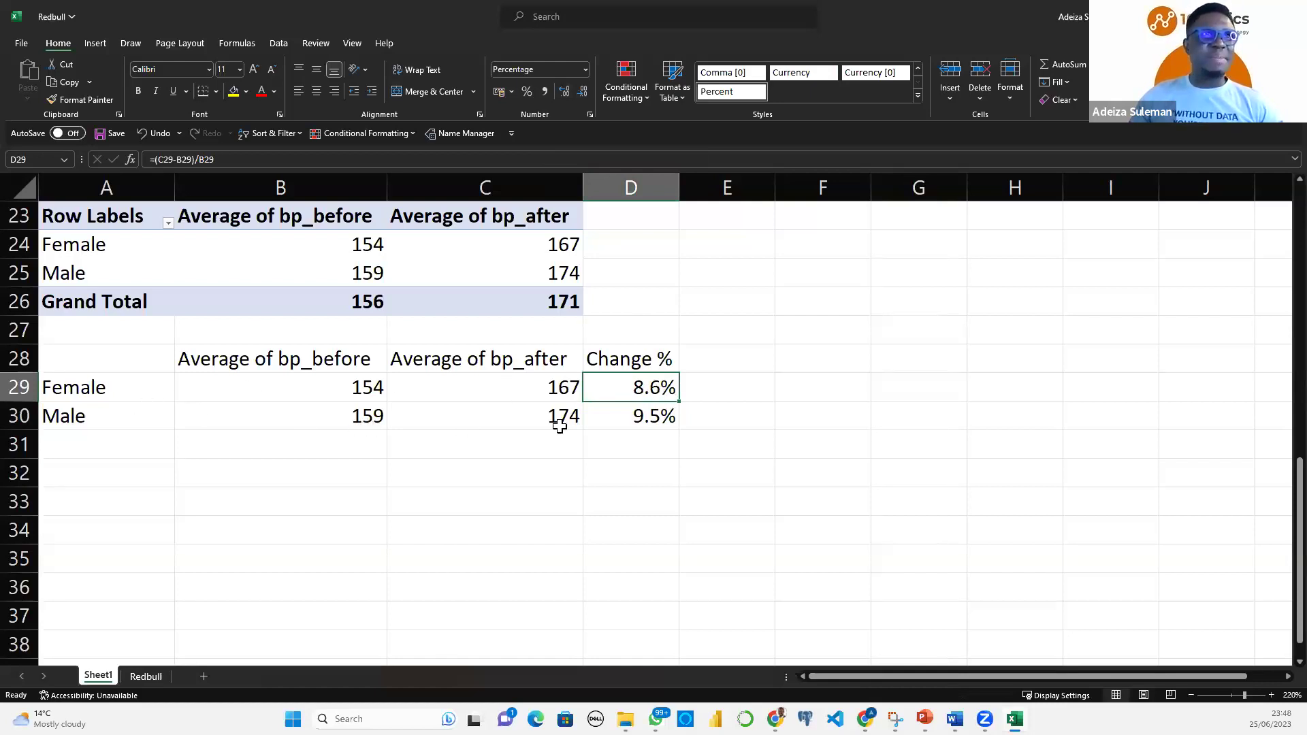
click(652, 421)
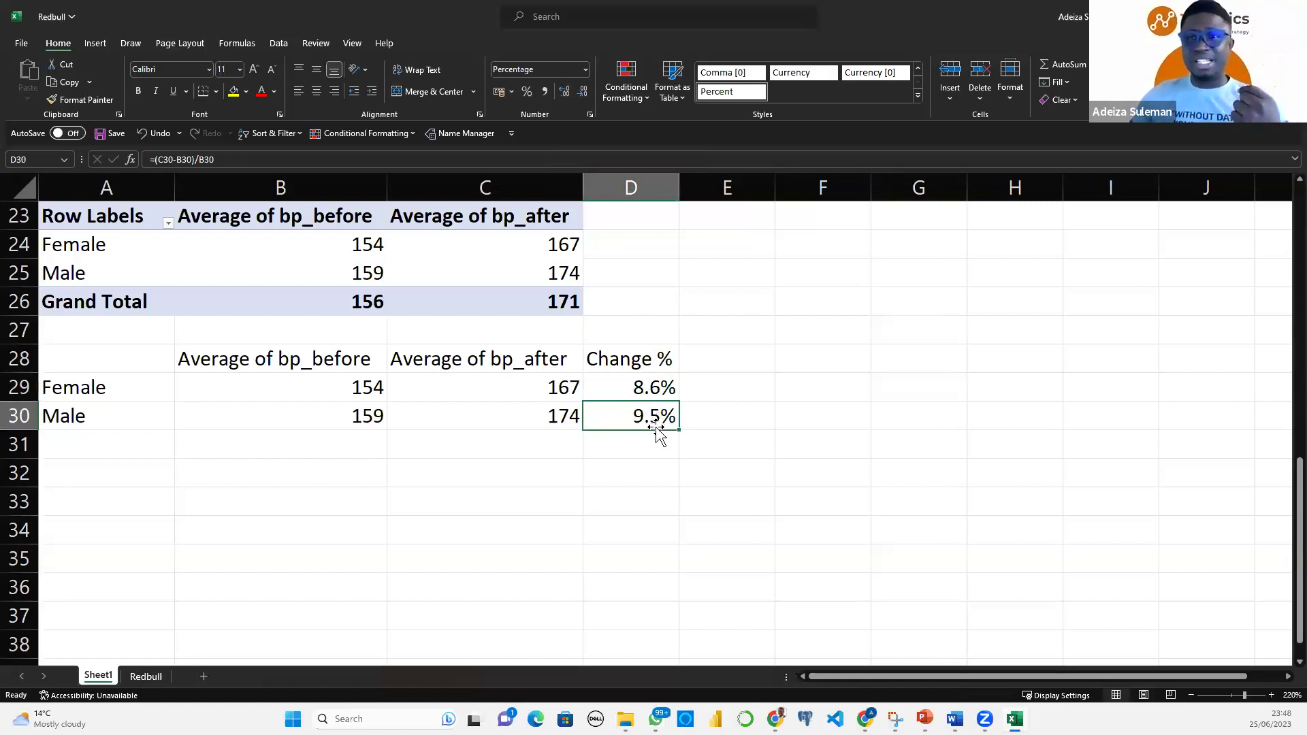
scroll(743, 433, up, 4)
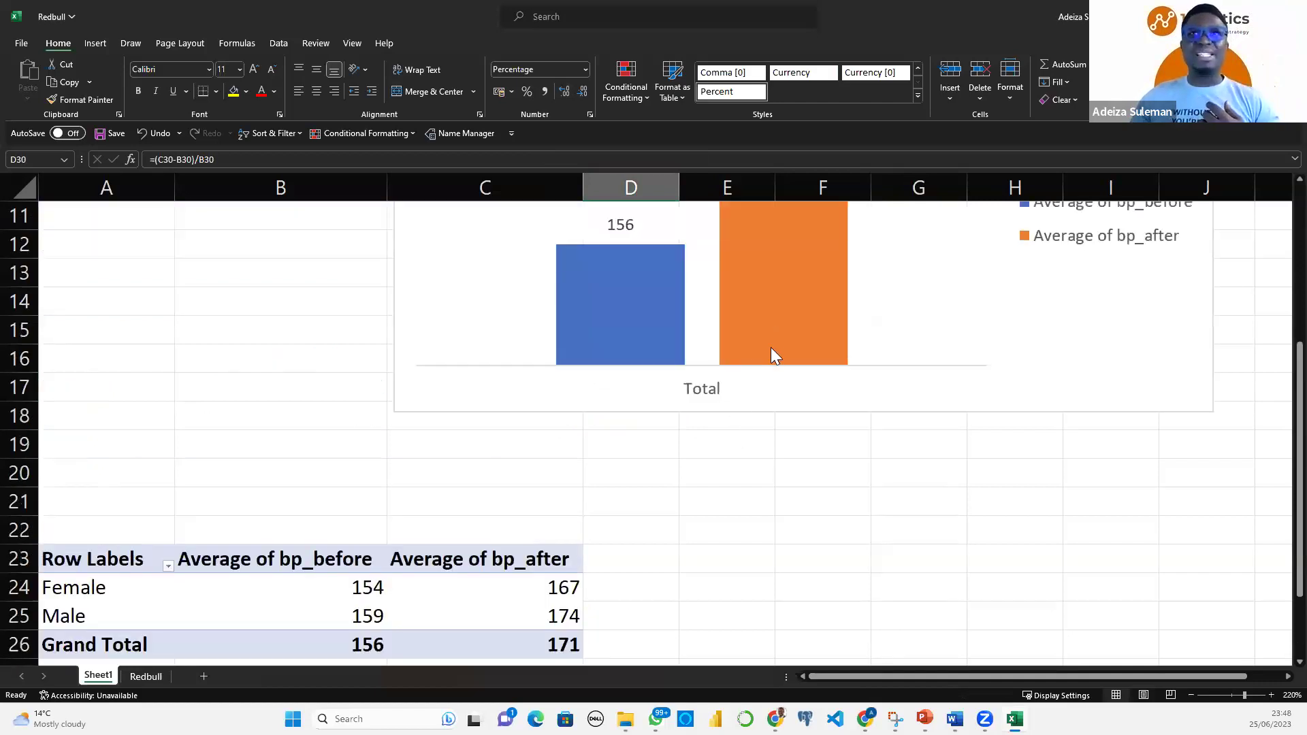
scroll(765, 371, up, 3)
scroll(720, 393, down, 7)
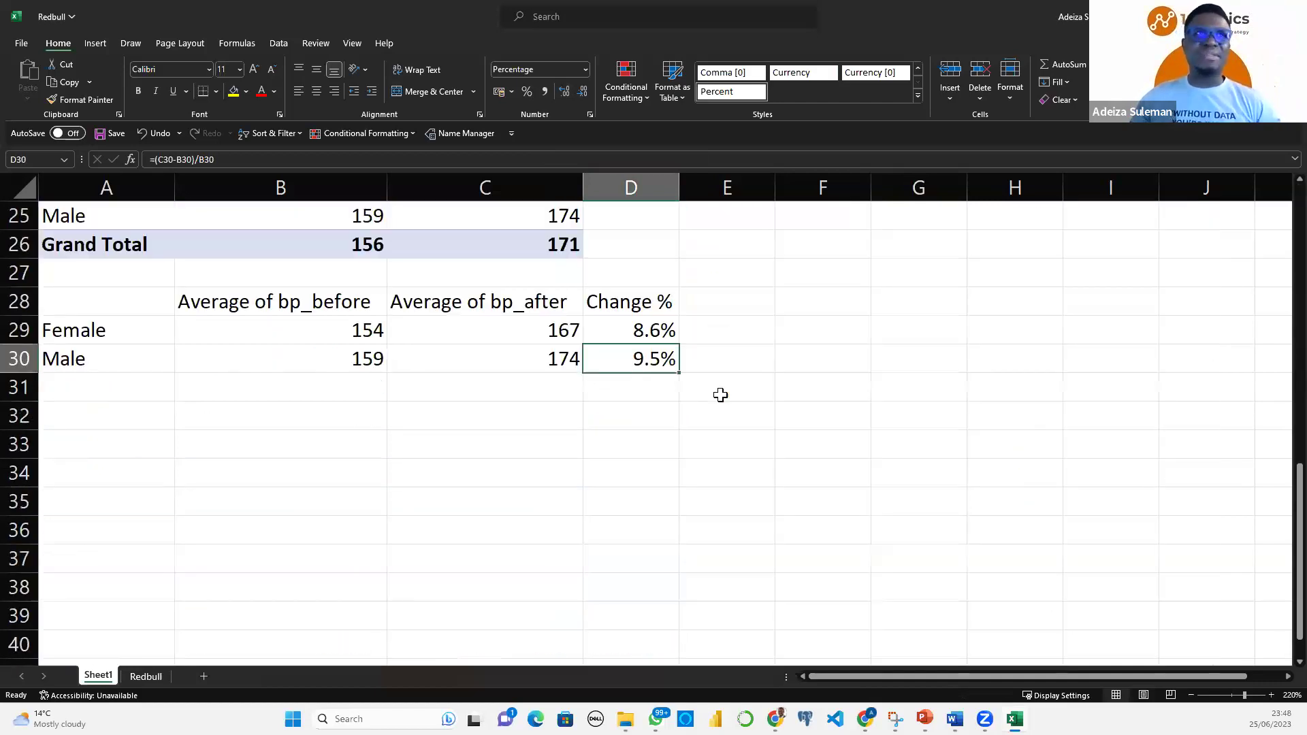
Add the header "Gender" in A28 above the Female and Male labels of the percentage change table
drag(100, 305, 607, 350)
click(110, 305)
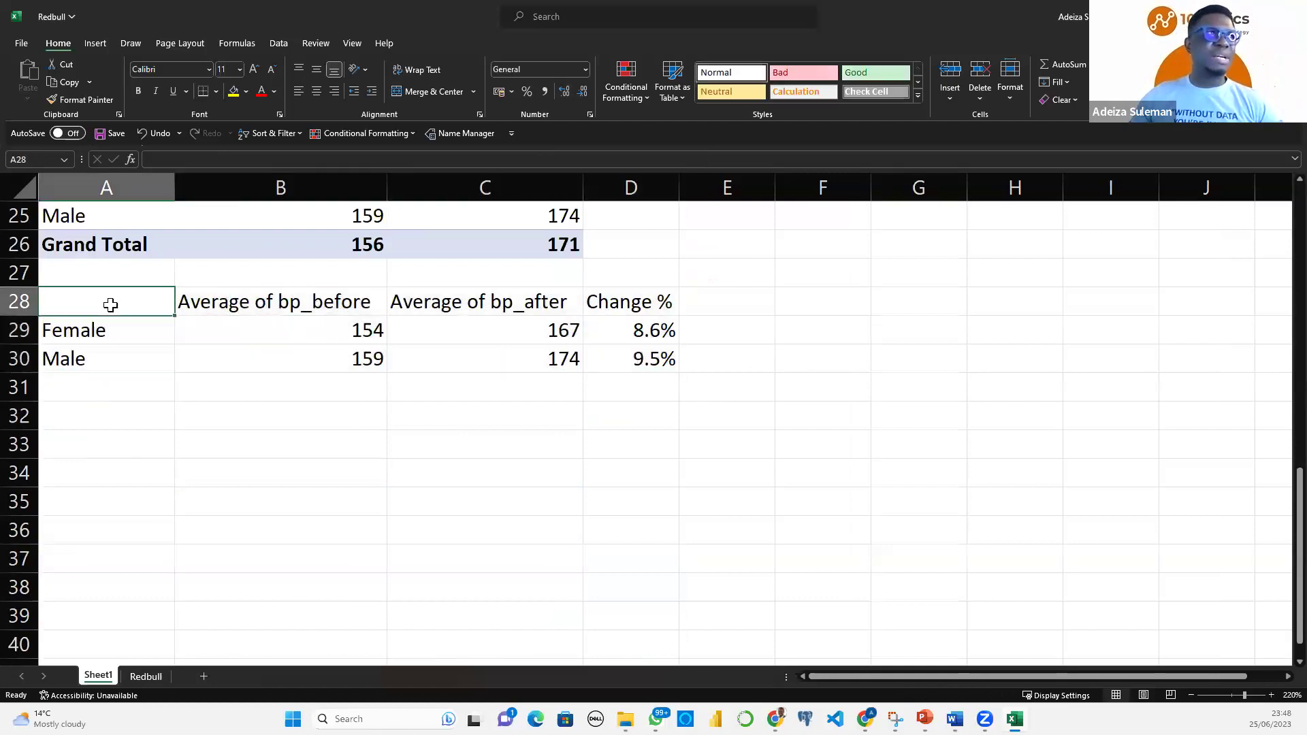
text(Gne)
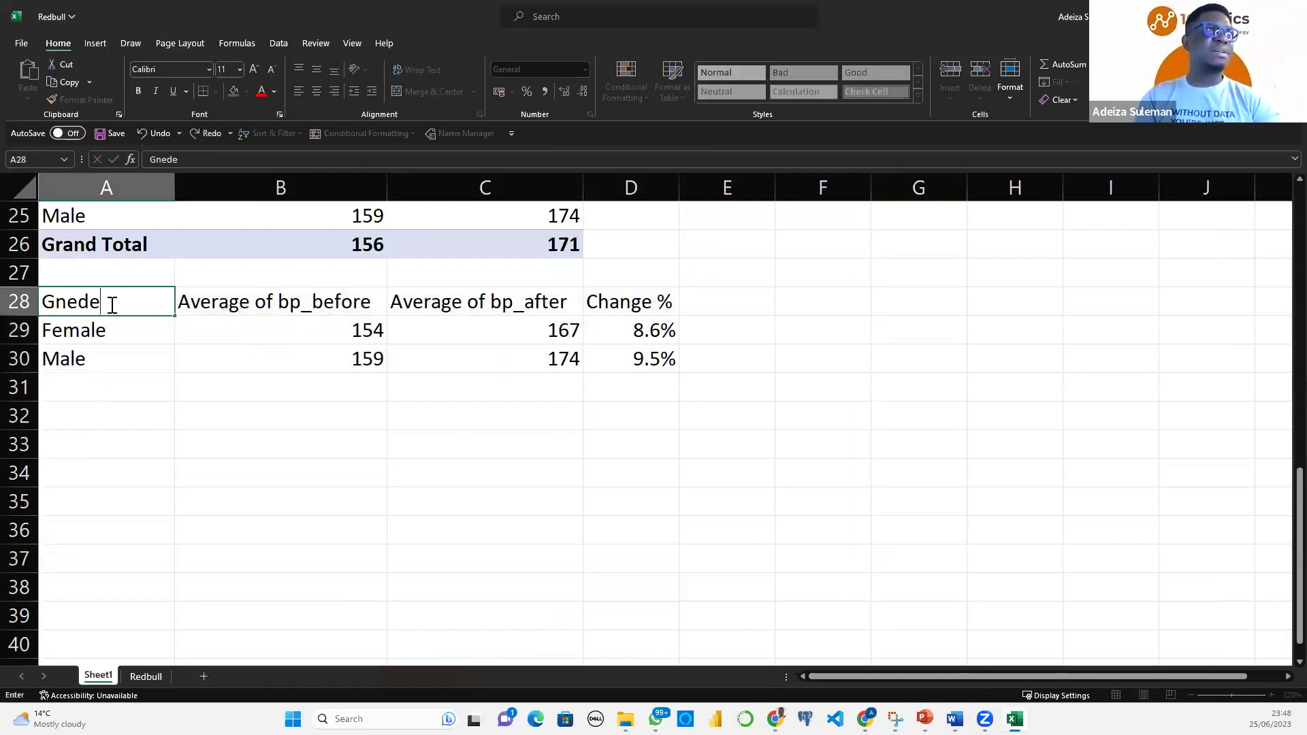
text(de)
key(BackSpace)
key(BackSpace)
key(BackSpace)
text(ender)
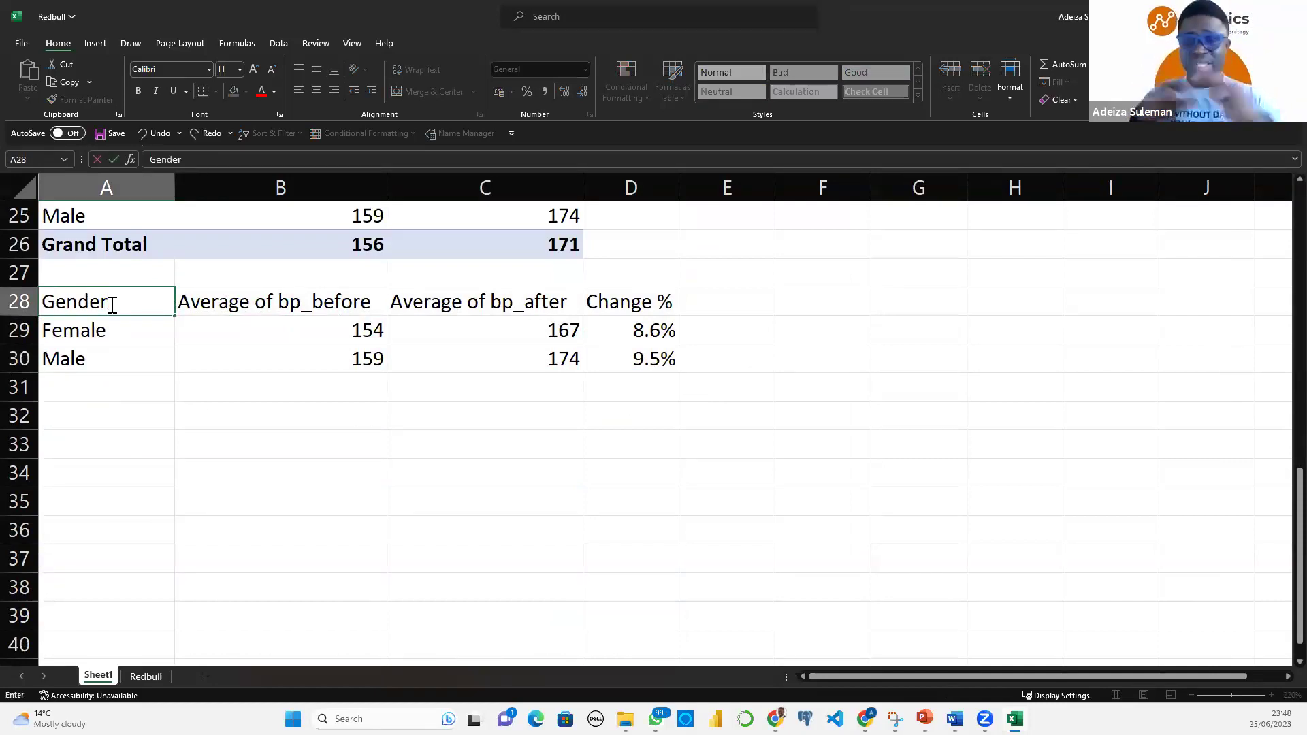
key(Return)
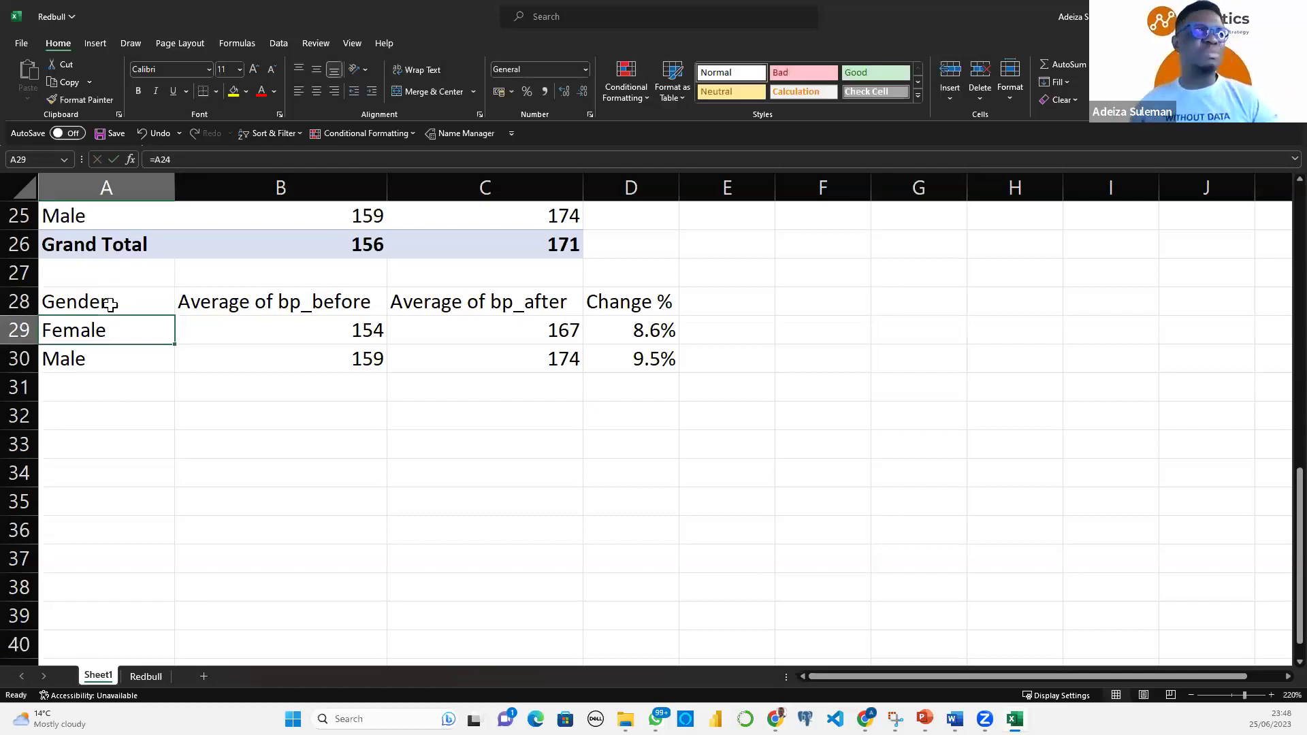
Insert the recommended Clustered Column chart with a Change % line from the gender summary in A28:D30
click(110, 305)
drag(112, 304, 635, 366)
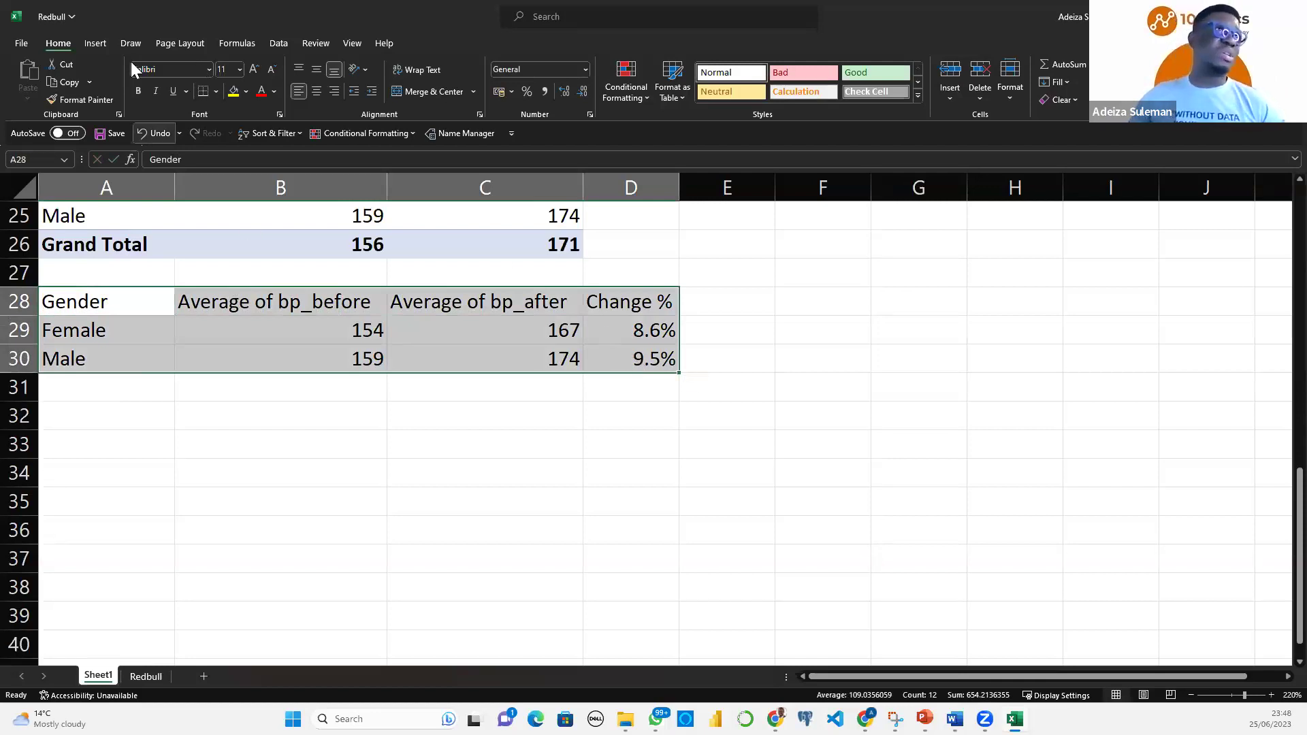
click(102, 43)
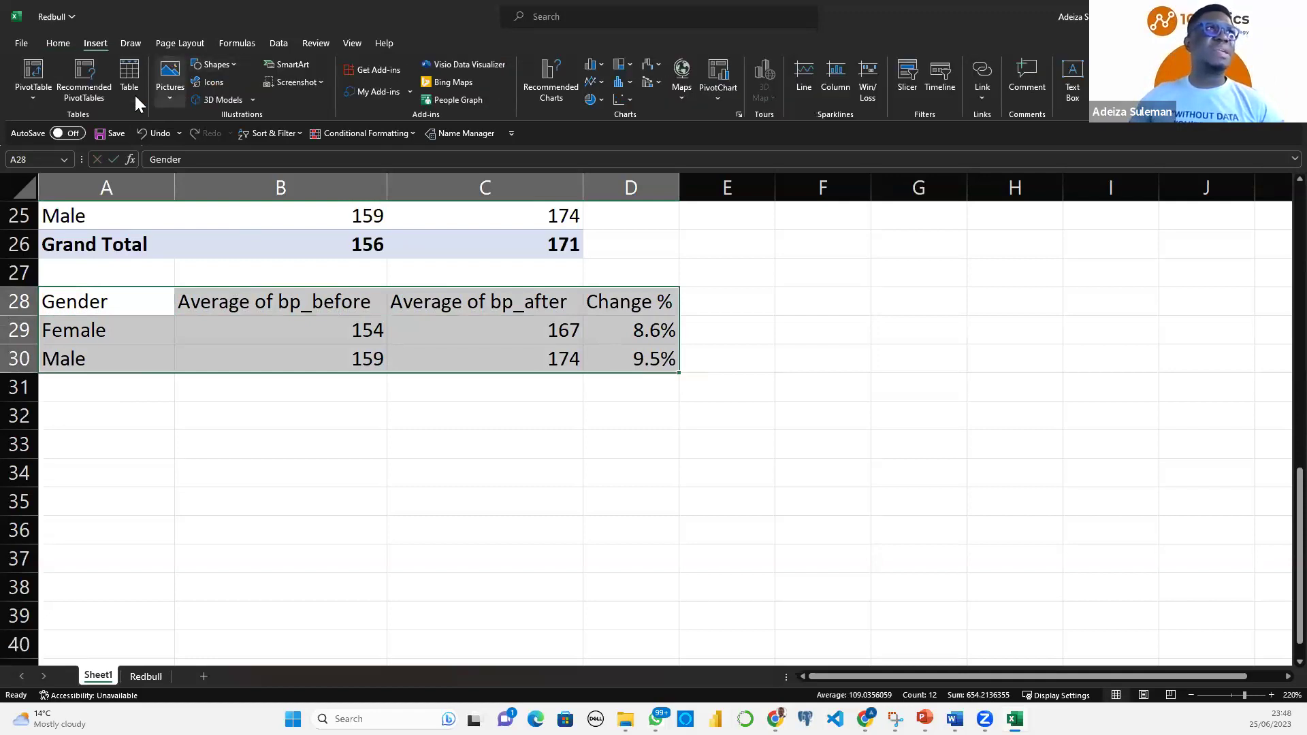
click(547, 75)
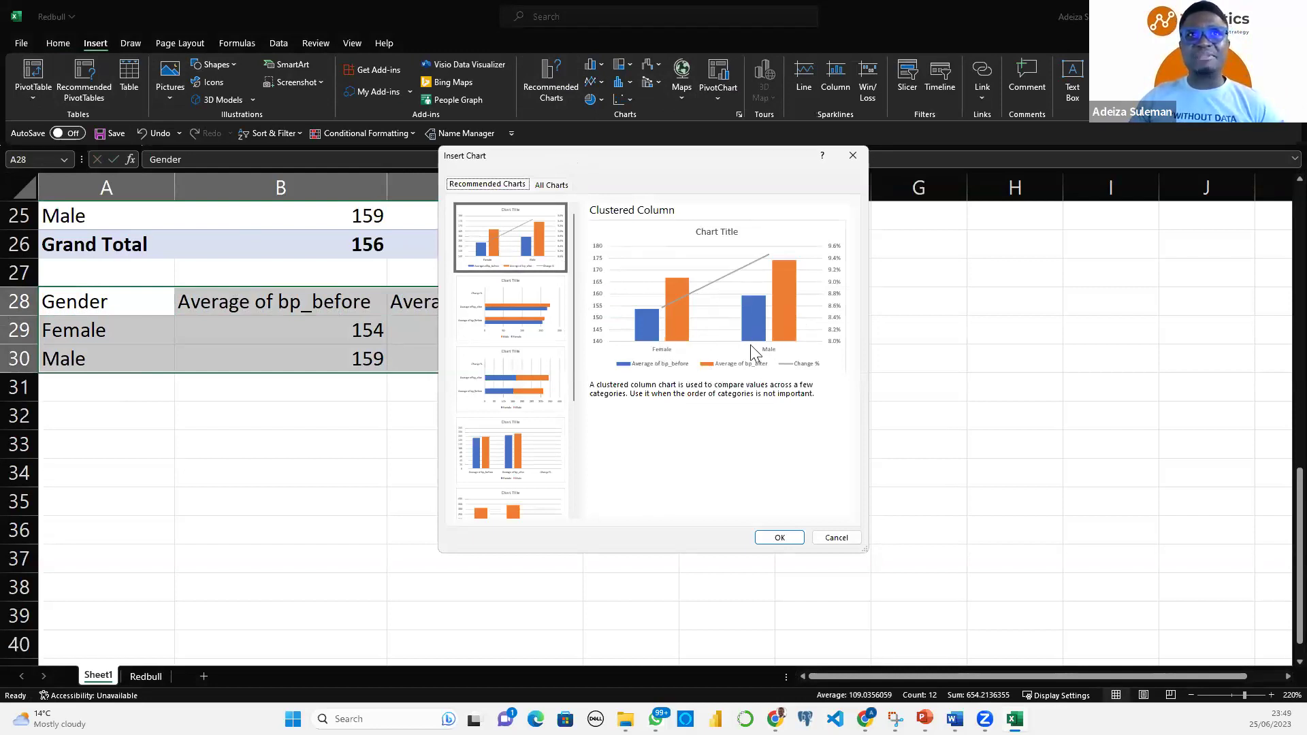
click(777, 539)
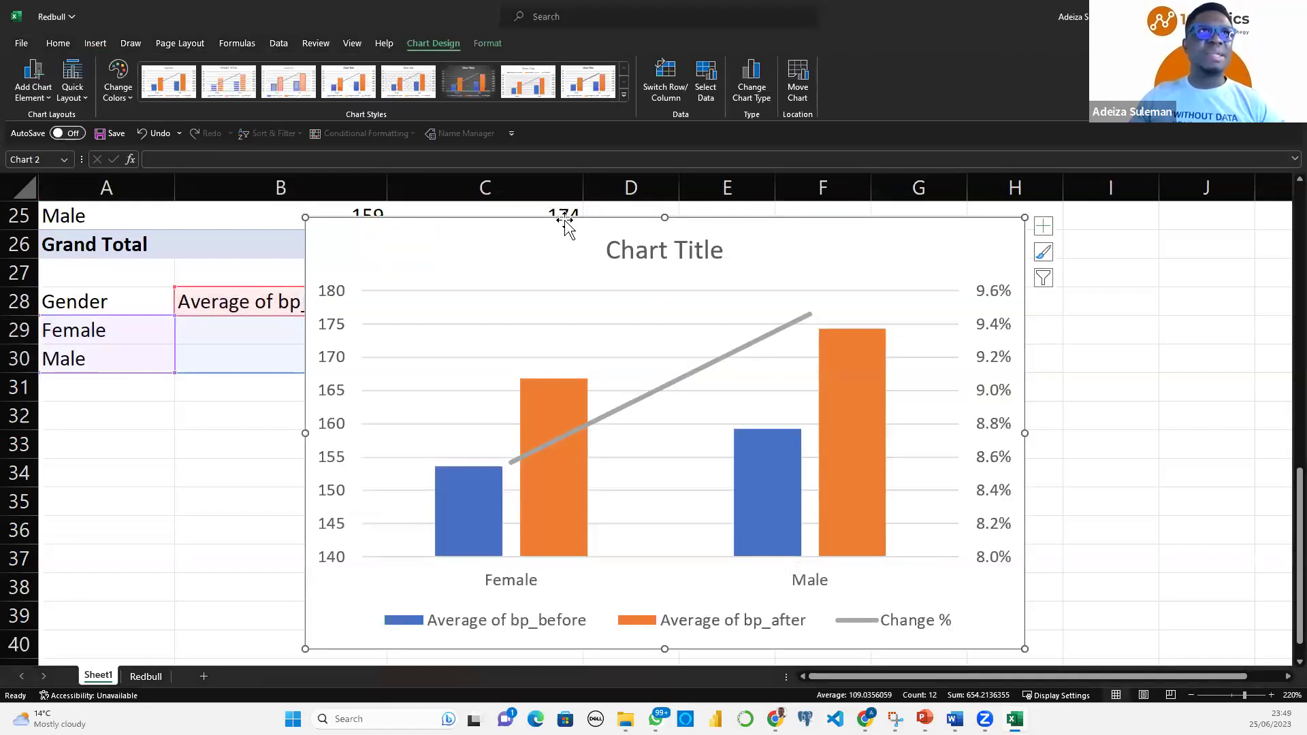
Move the new chart beside the summary tables so that it starts around column E, row 23
ctrl+scroll(763, 403, down, 1)
ctrl+scroll(763, 400, down, 1)
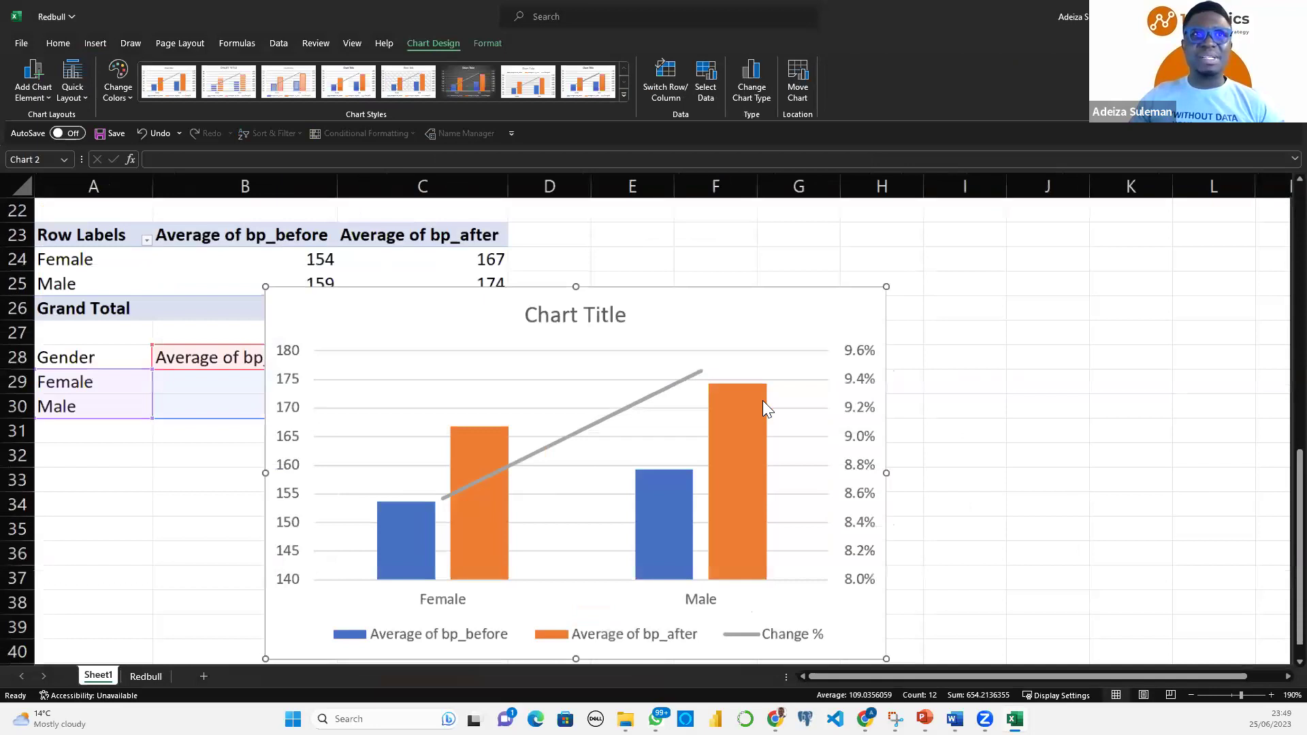
ctrl+scroll(763, 401, down, 1)
mouse_move(509, 294)
mouse_down()
mouse_move(695, 268)
mouse_move(688, 245)
mouse_up()
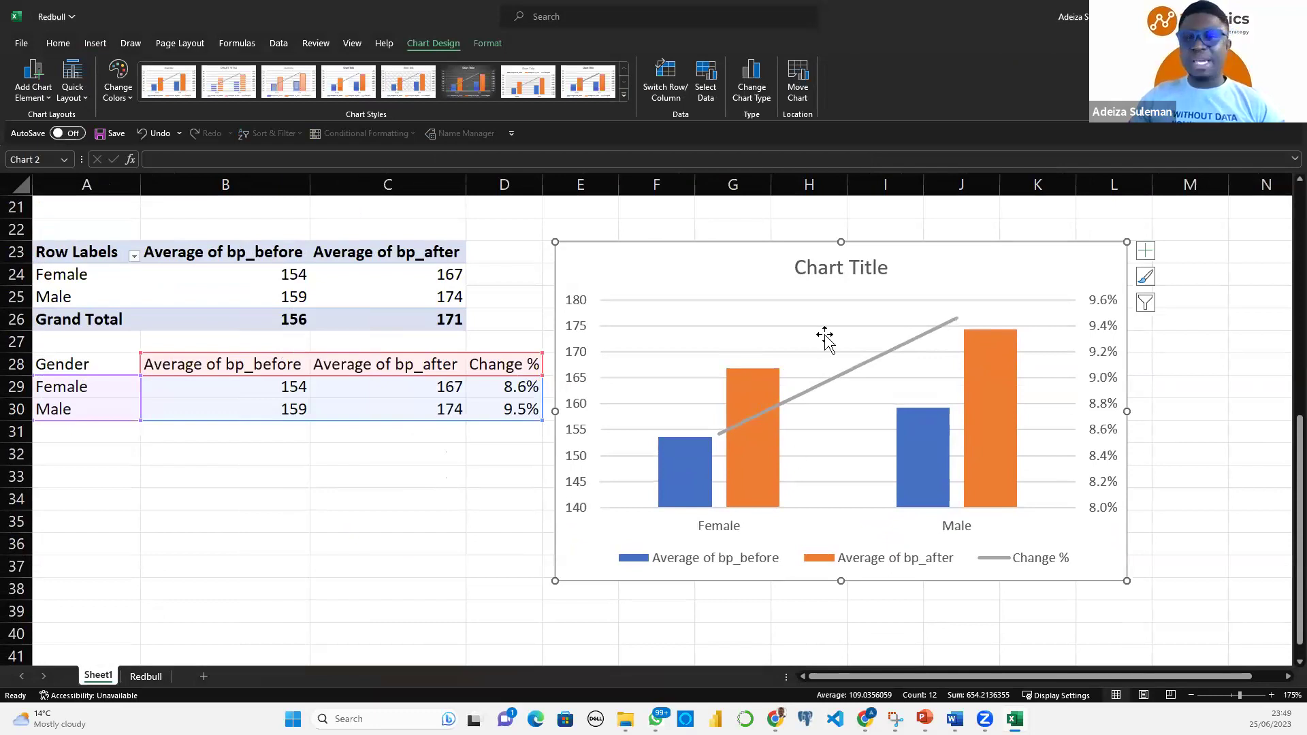
Change the chart title to "Impact of RedBull on BP by Gender"
click(841, 269)
click(828, 268)
triple_click(869, 277)
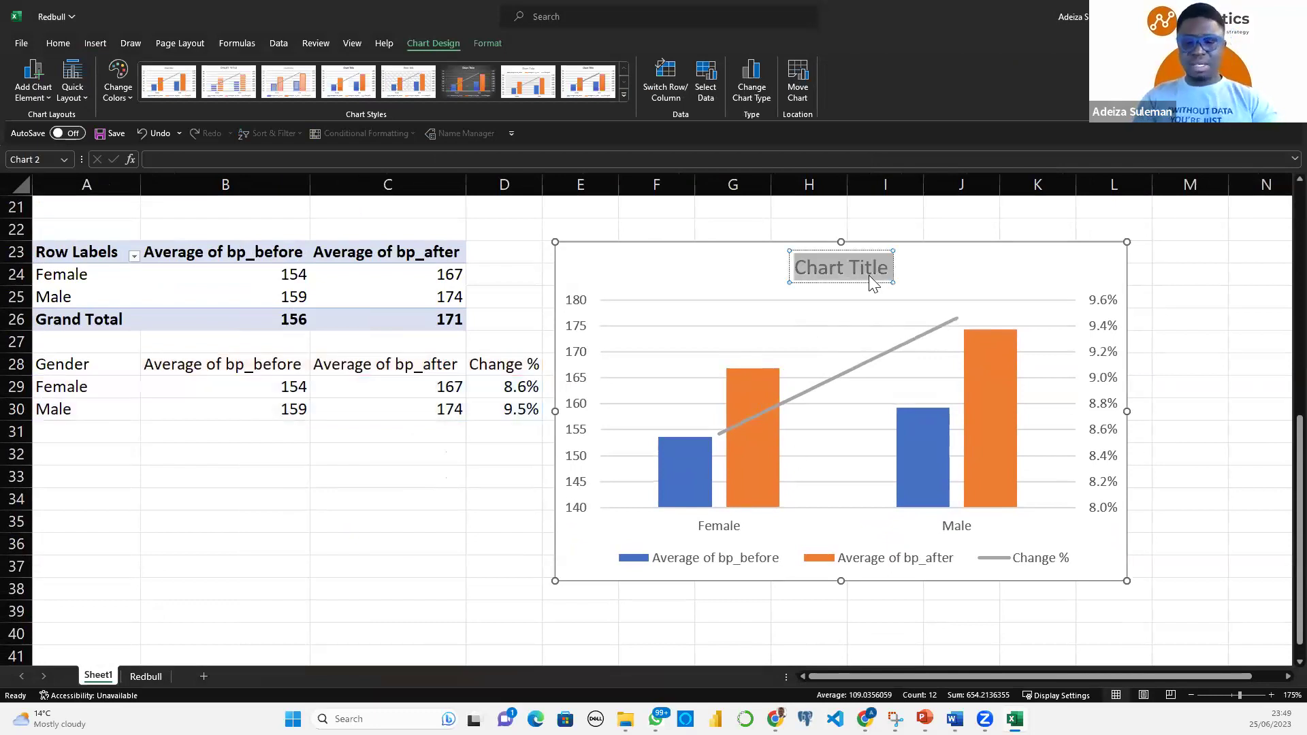
text(Impact)
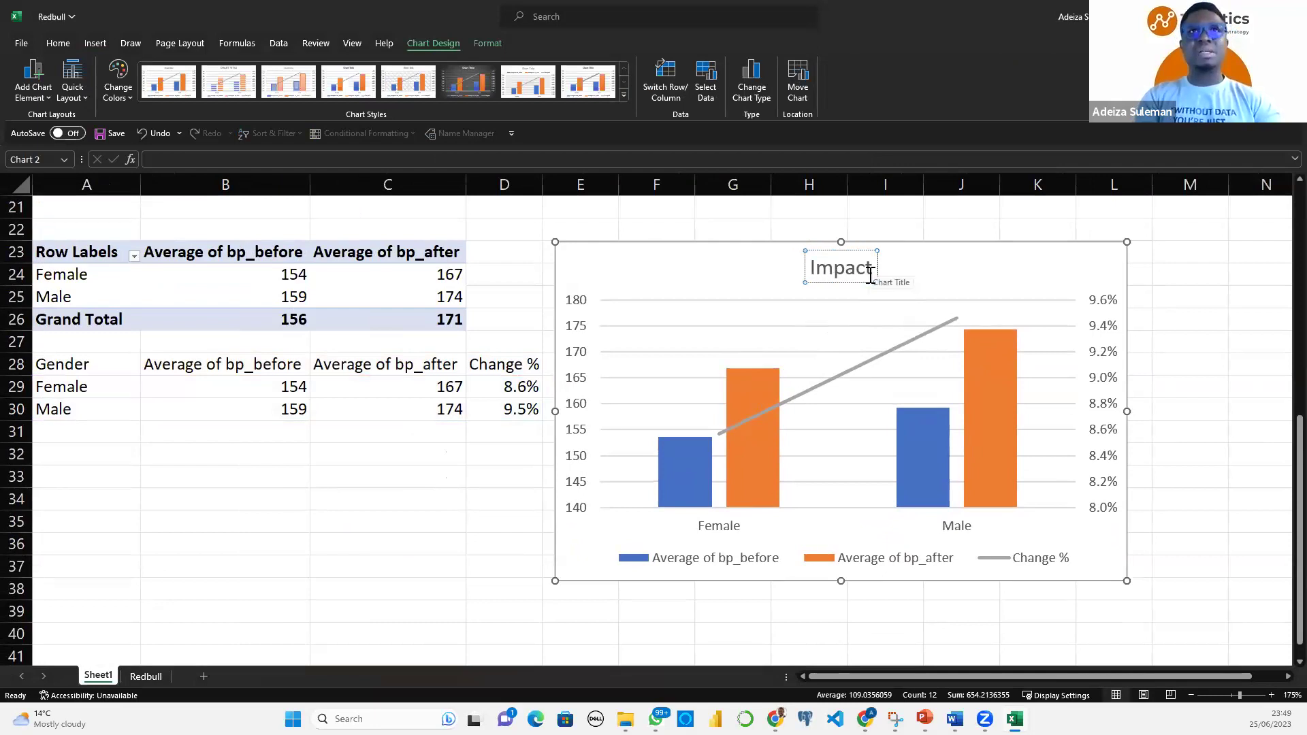
text( of Re)
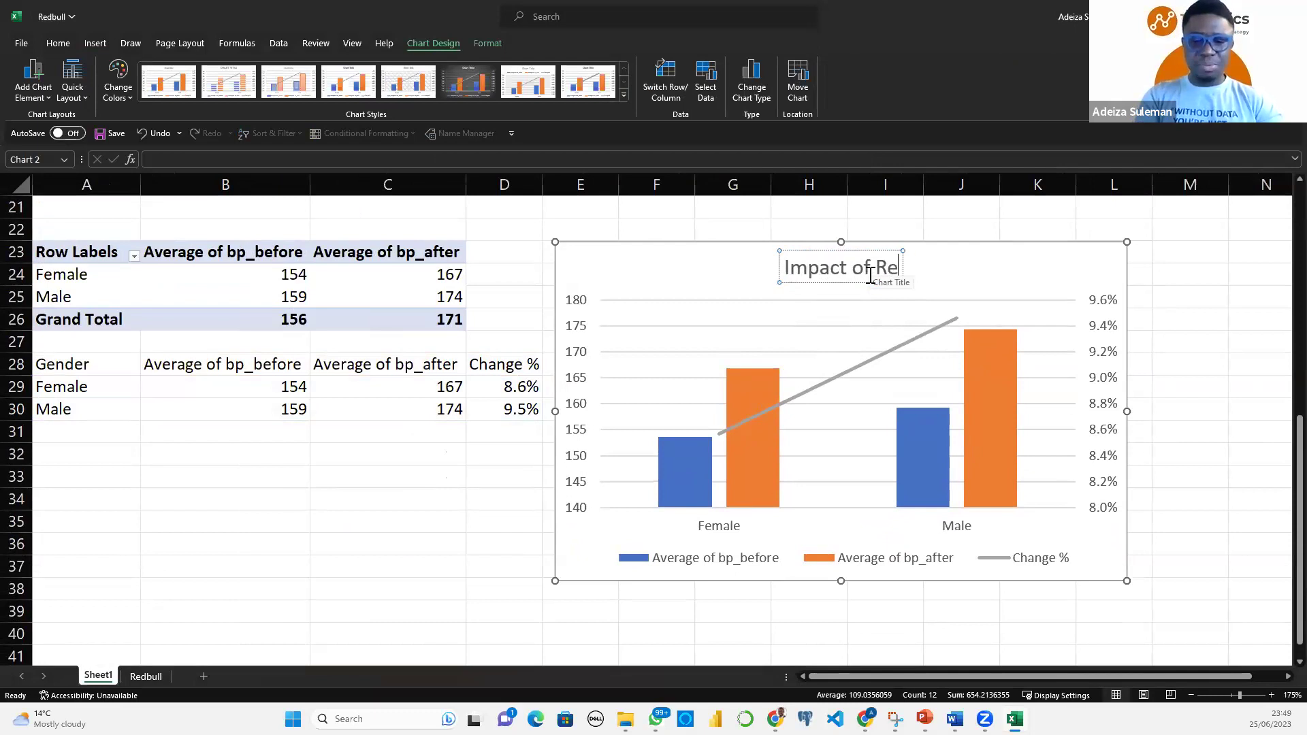
text(dBull on)
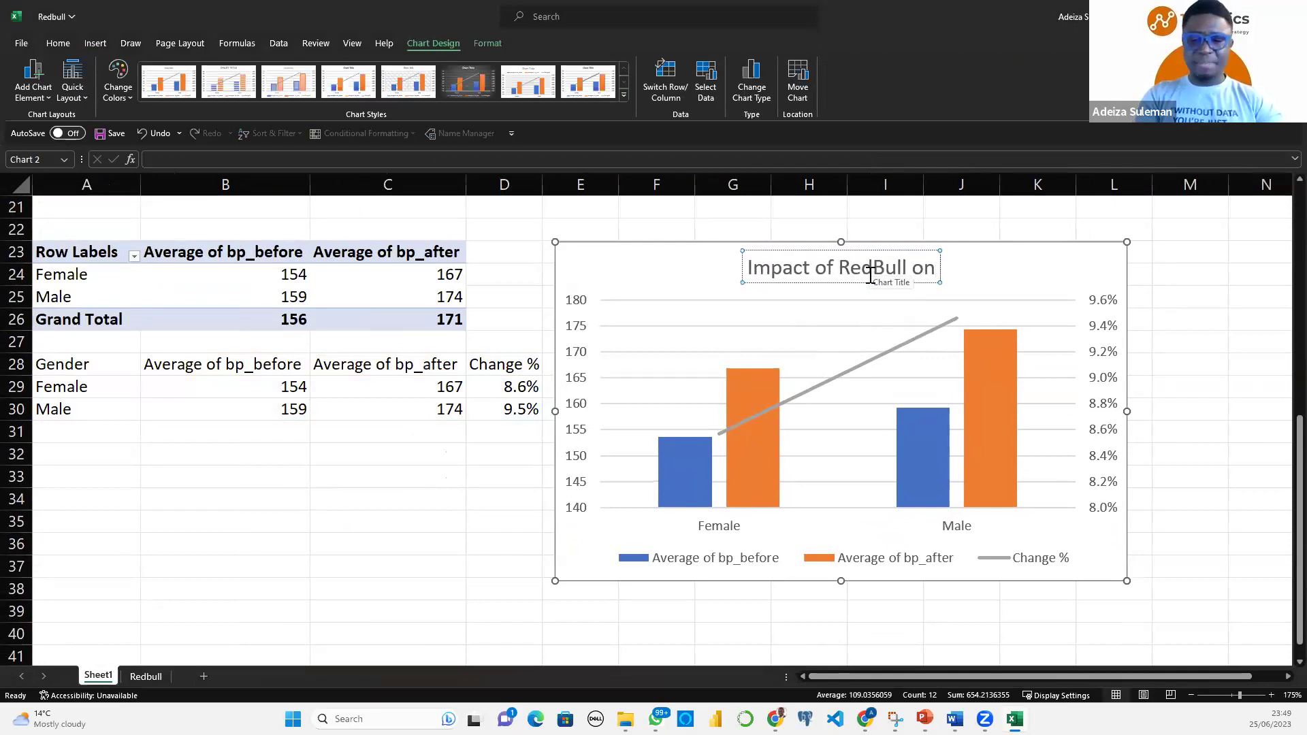
text( BP by Gender)
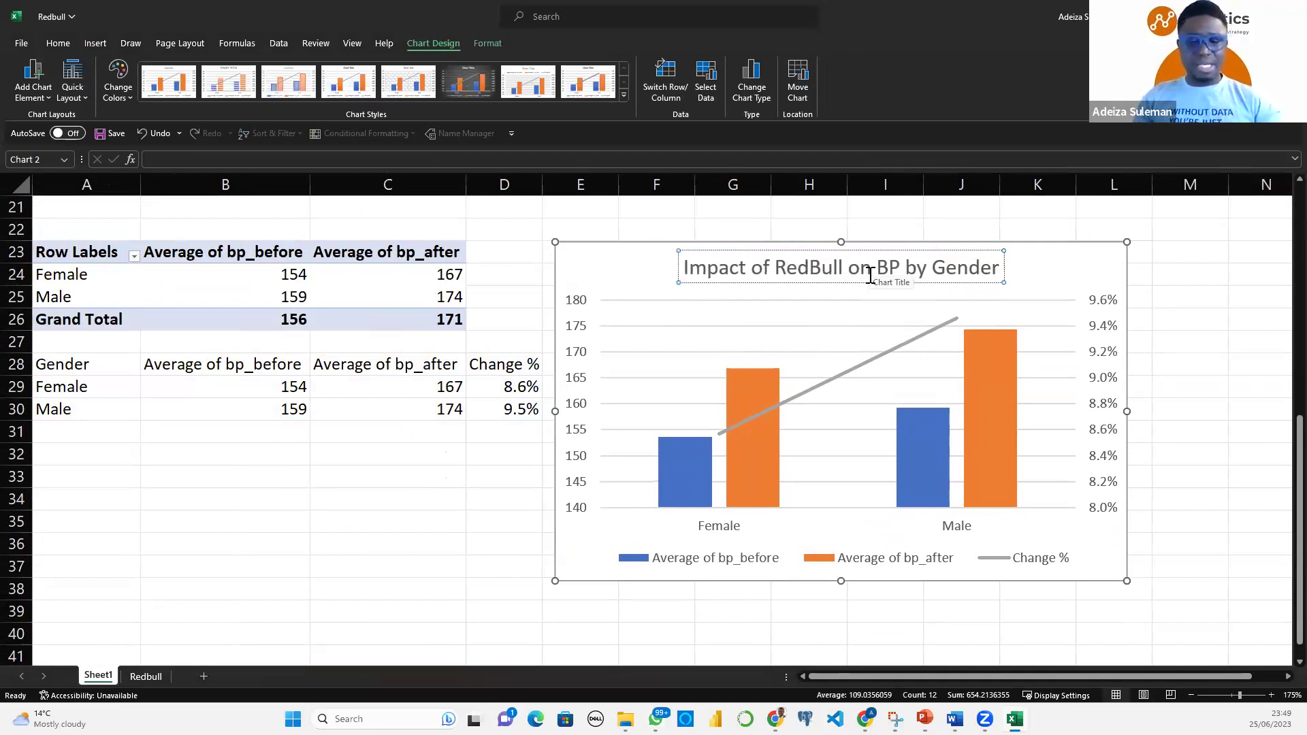
Format the whole chart title as bold dark red text
key(ctrl+a)
key(ctrl+b)
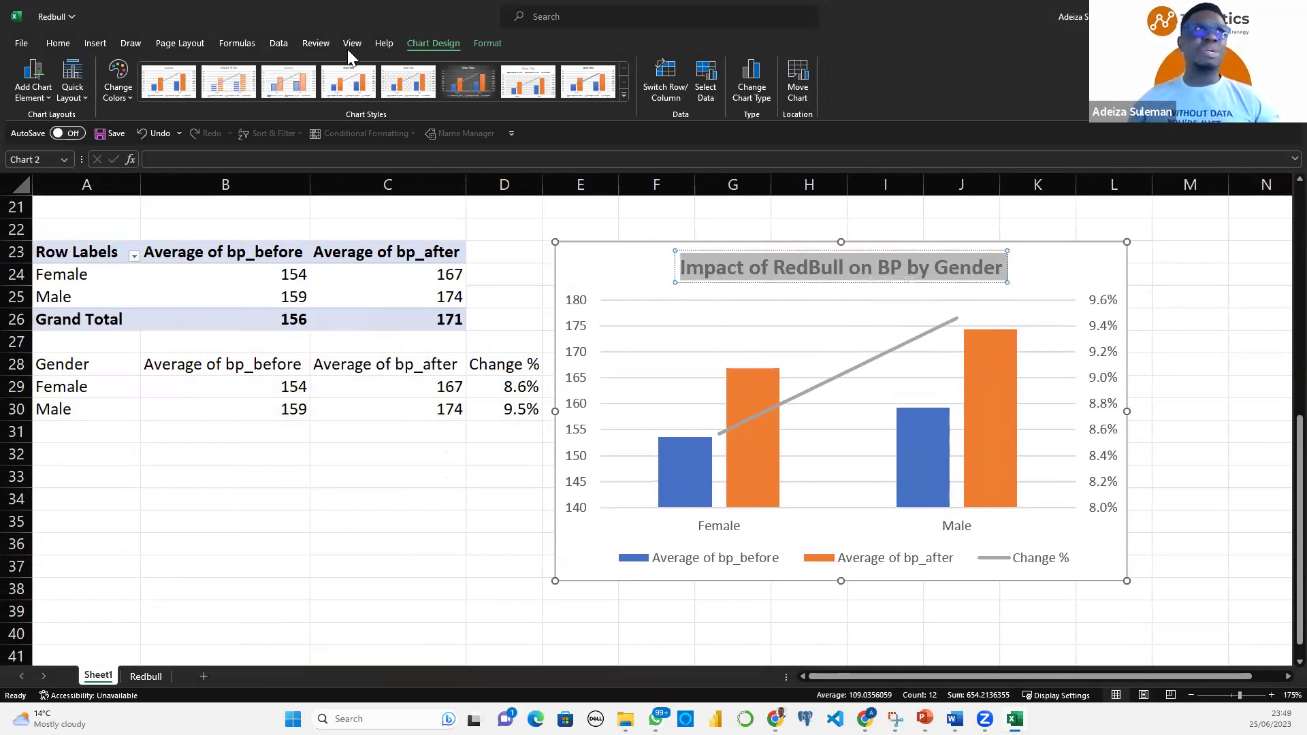
click(58, 44)
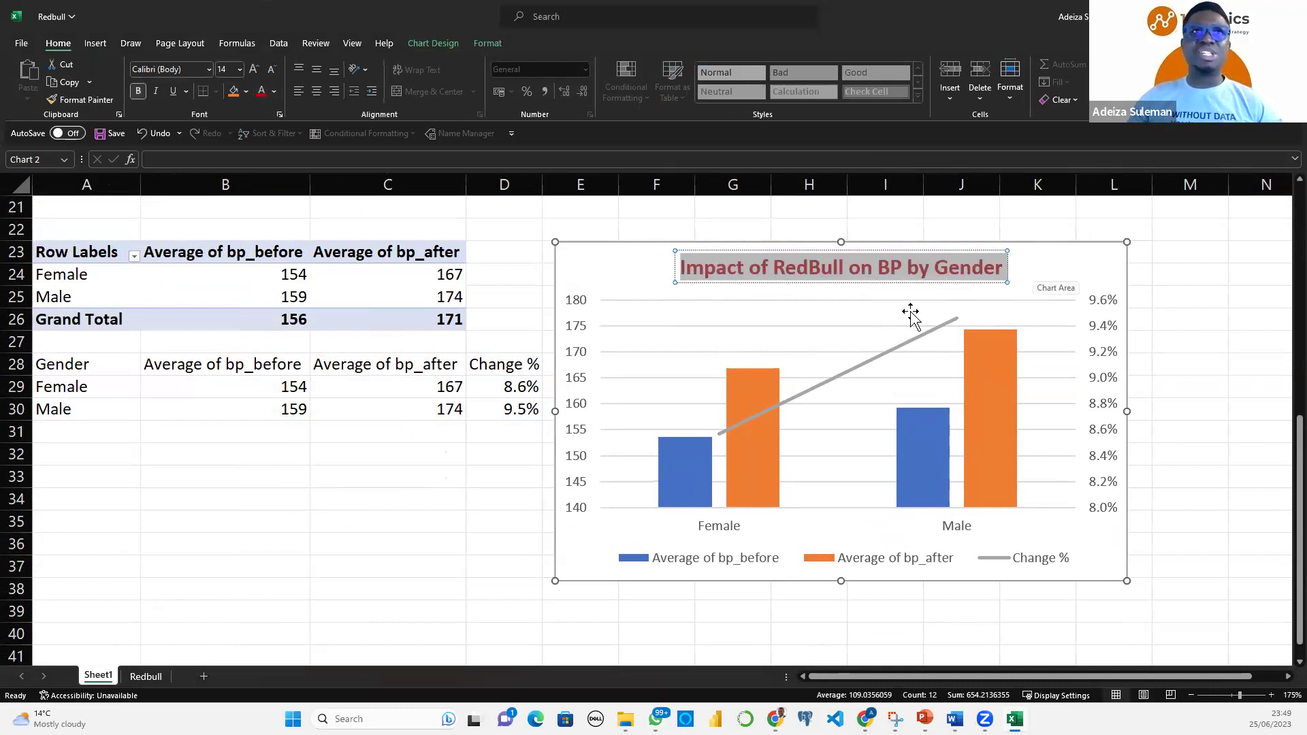
Add data labels to the Average of bp_before, Average of bp_after and Change % series
click(688, 446)
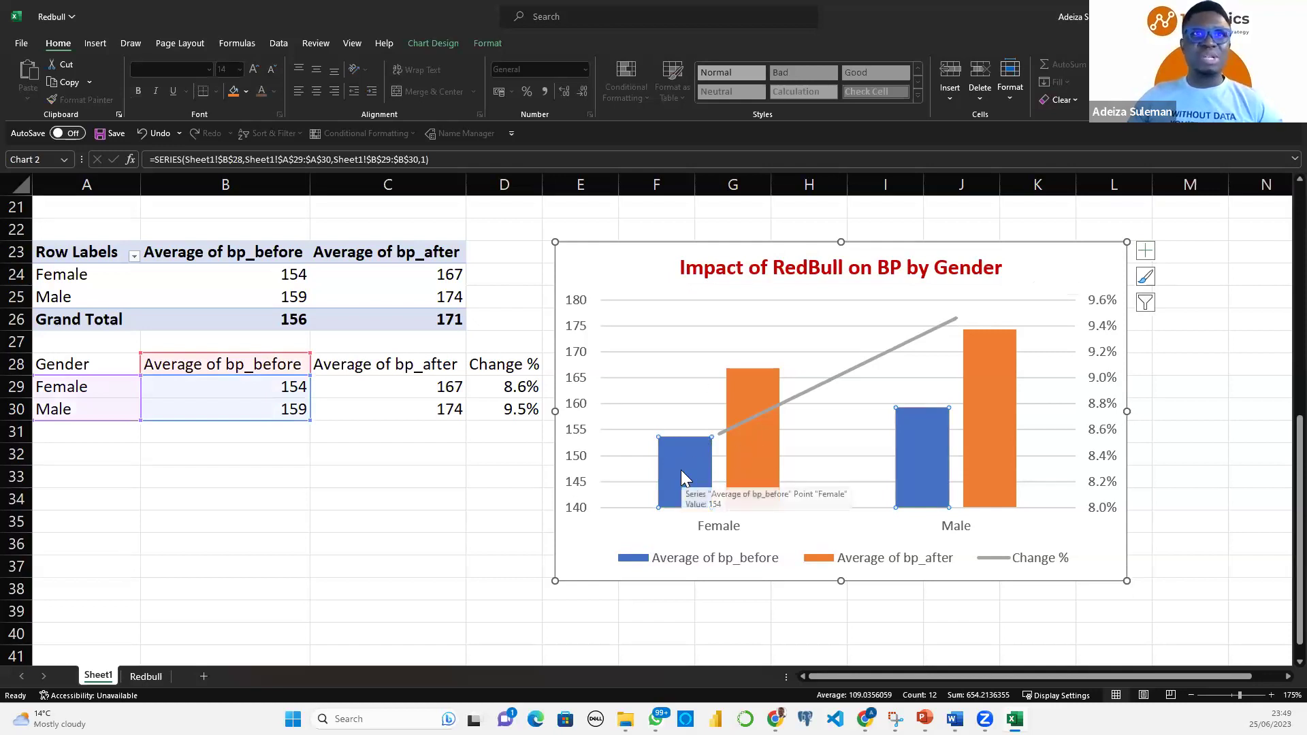
right_click(681, 471)
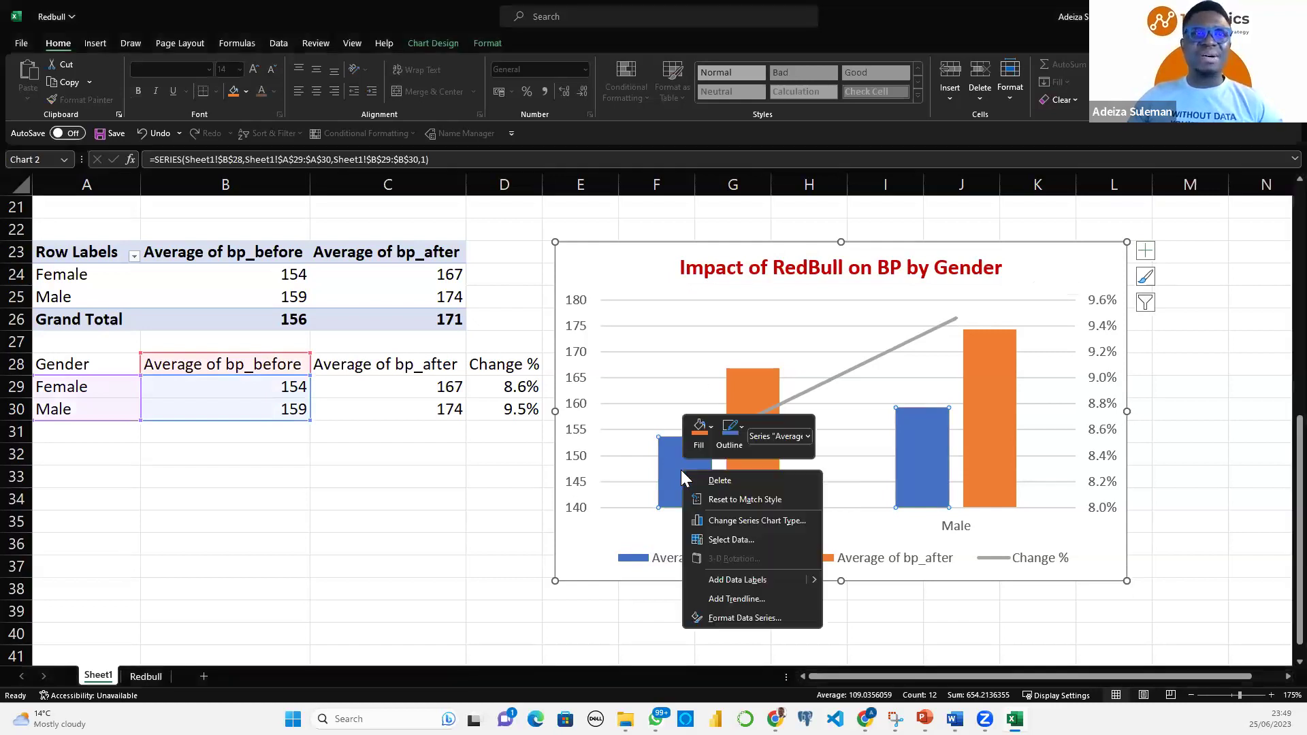
click(727, 579)
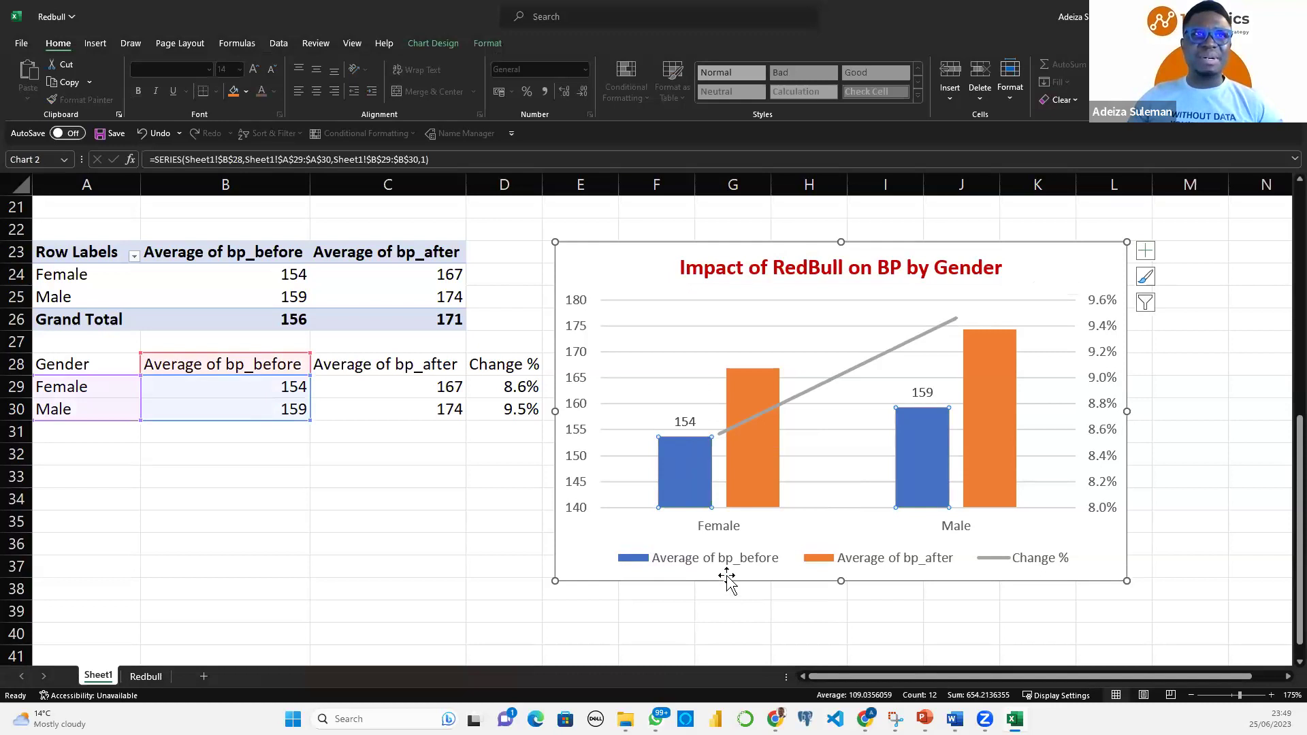
right_click(750, 455)
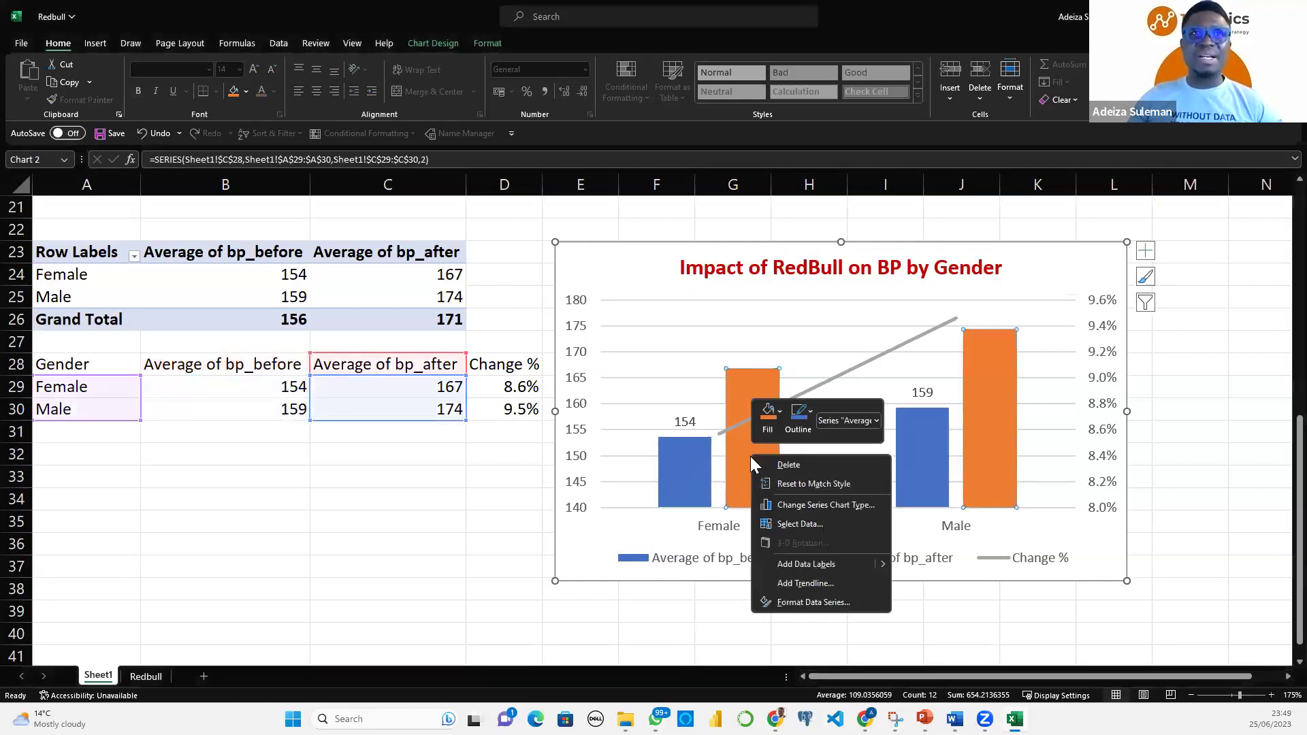
click(797, 564)
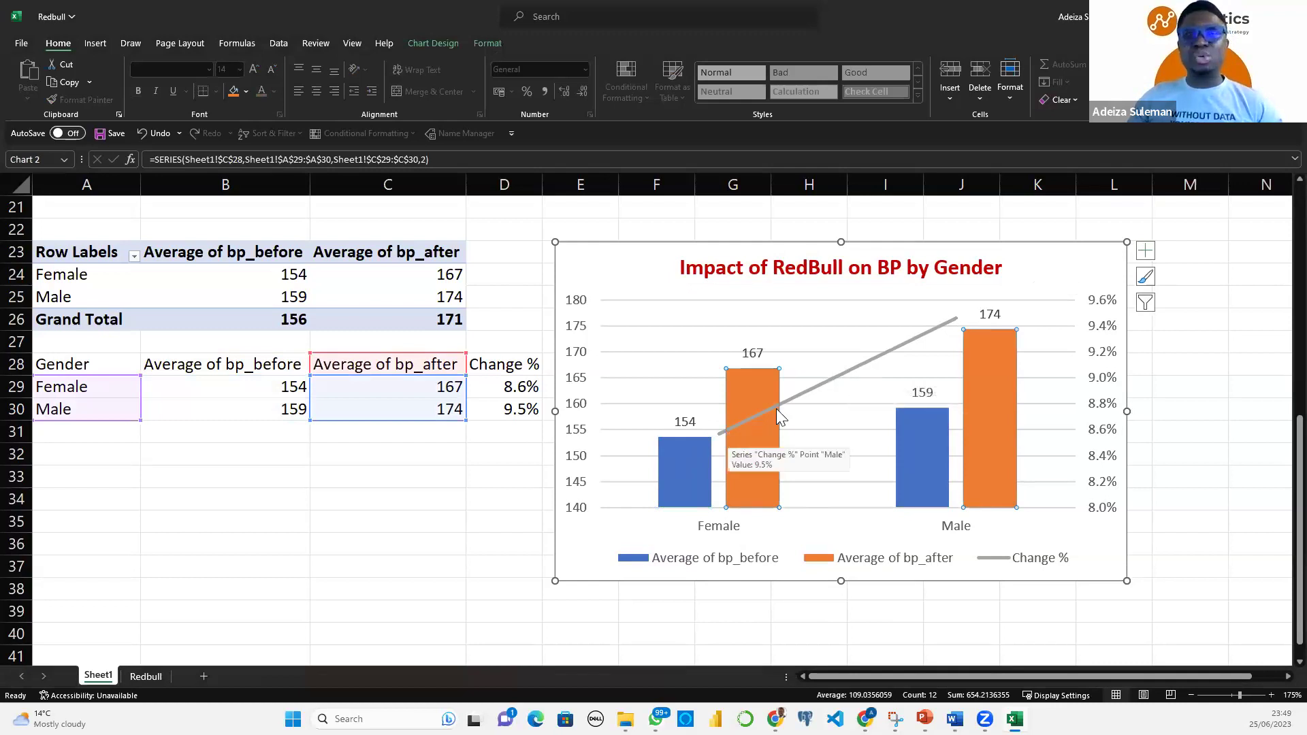
click(844, 377)
right_click(844, 376)
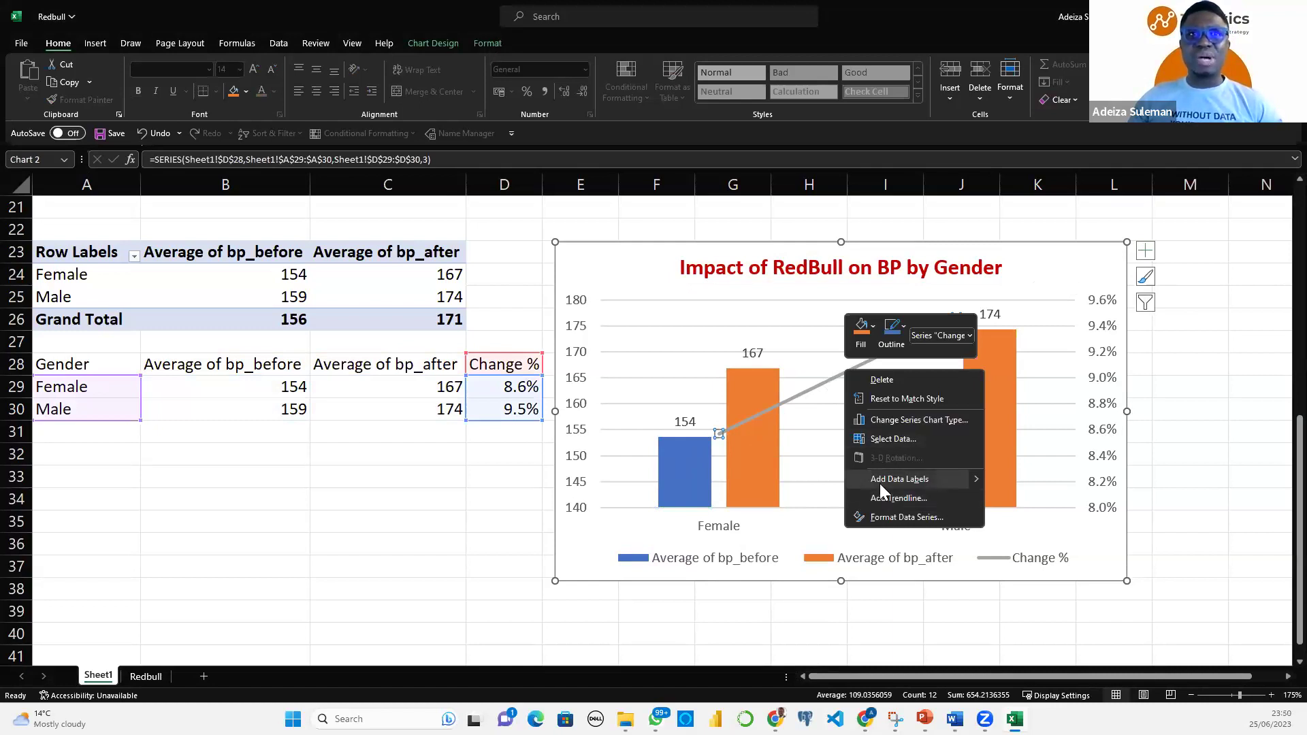
click(882, 484)
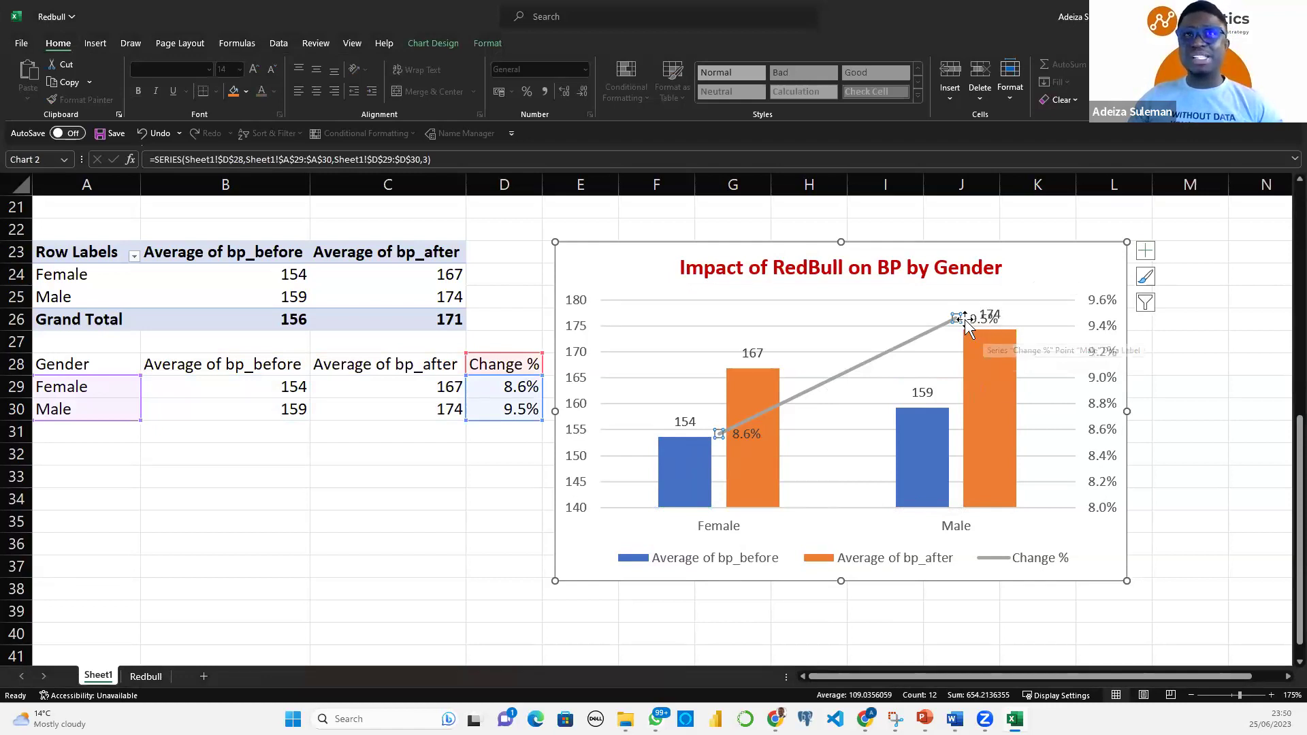
Set the label position of the Change % data labels to Above
right_click(748, 439)
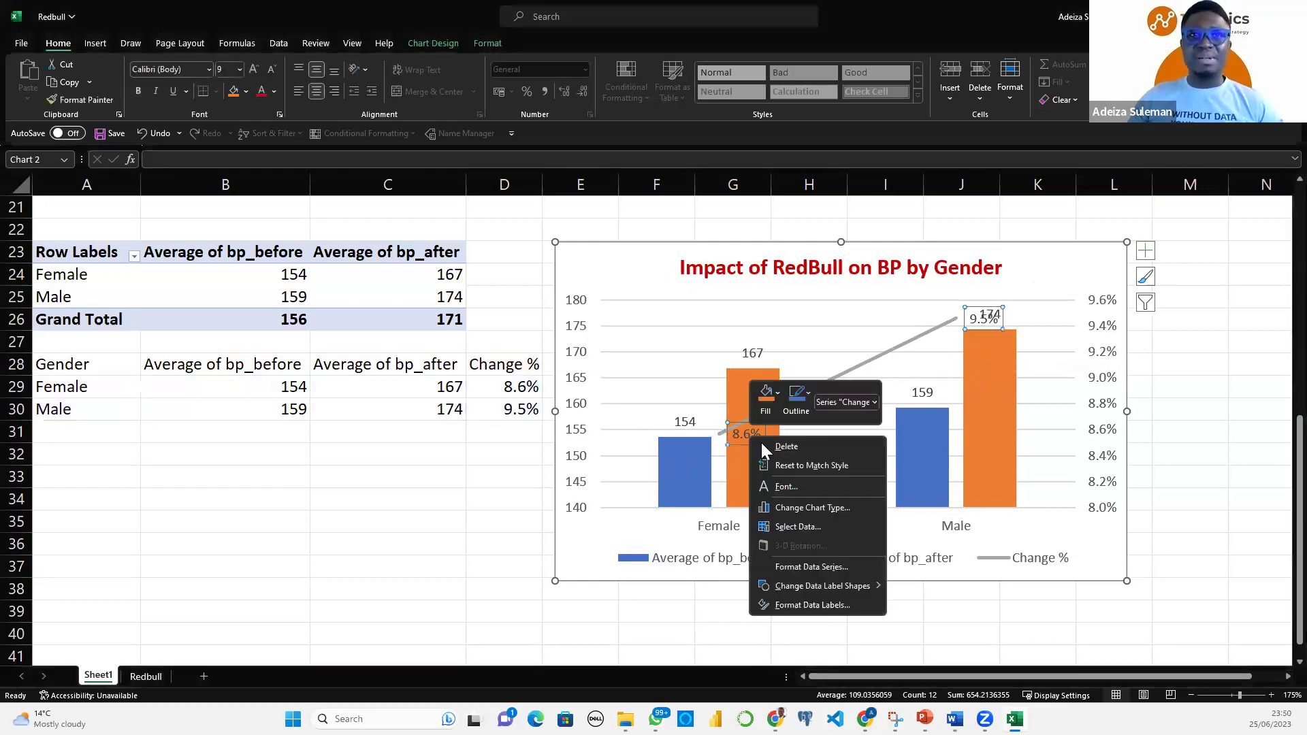
click(801, 609)
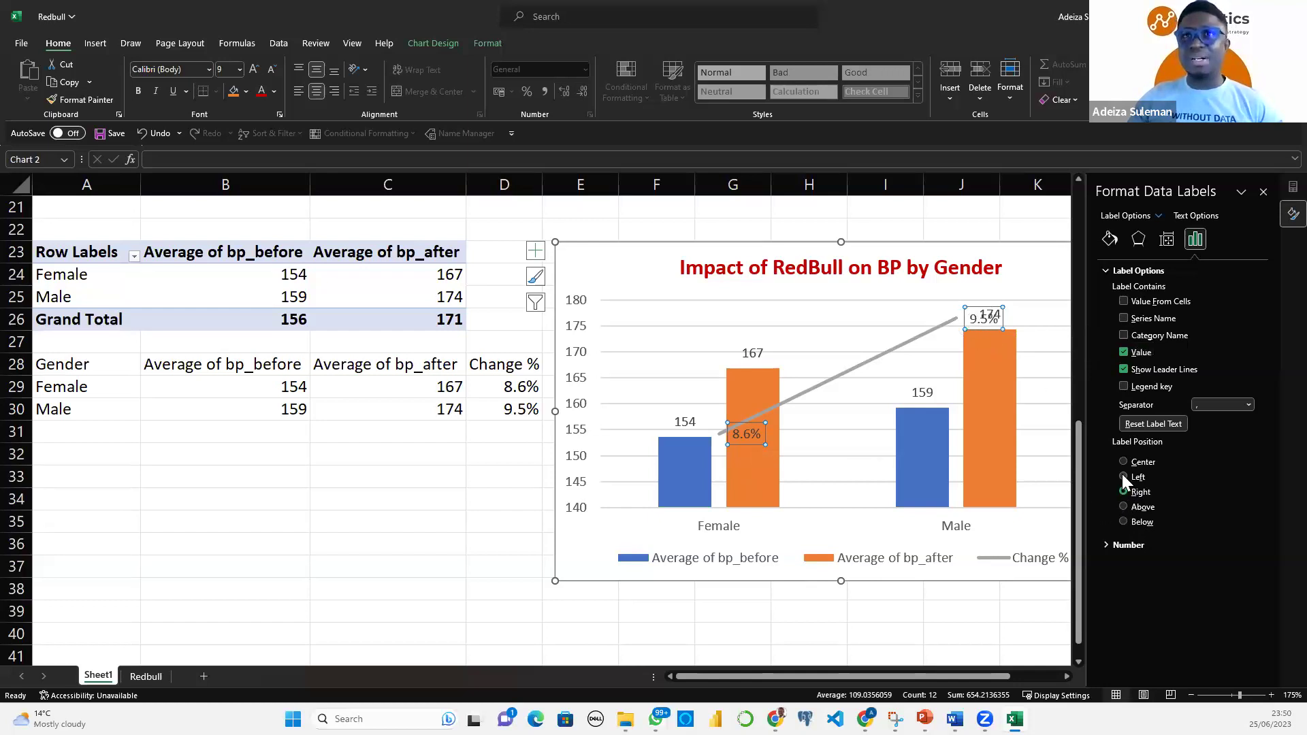
click(1123, 506)
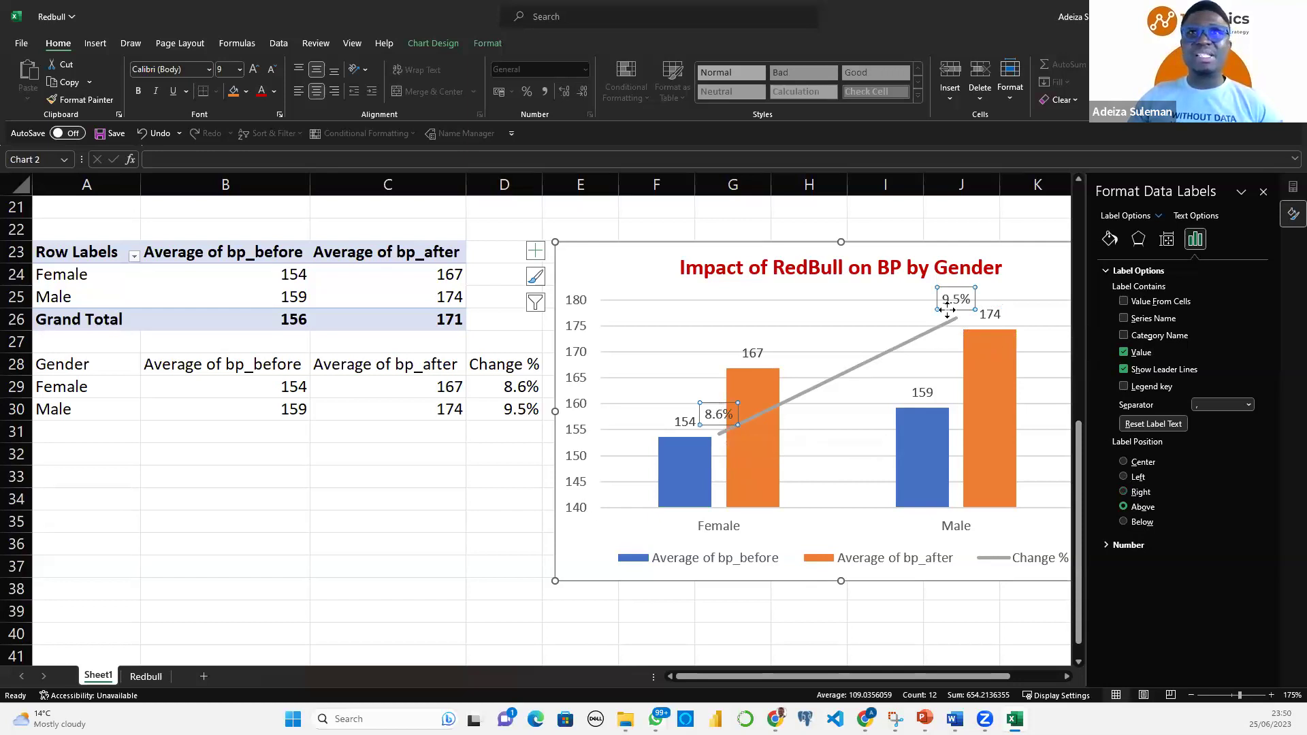
click(1263, 191)
Shift the gender chart up by about one row and deselect it by selecting cell D36
drag(753, 243, 748, 222)
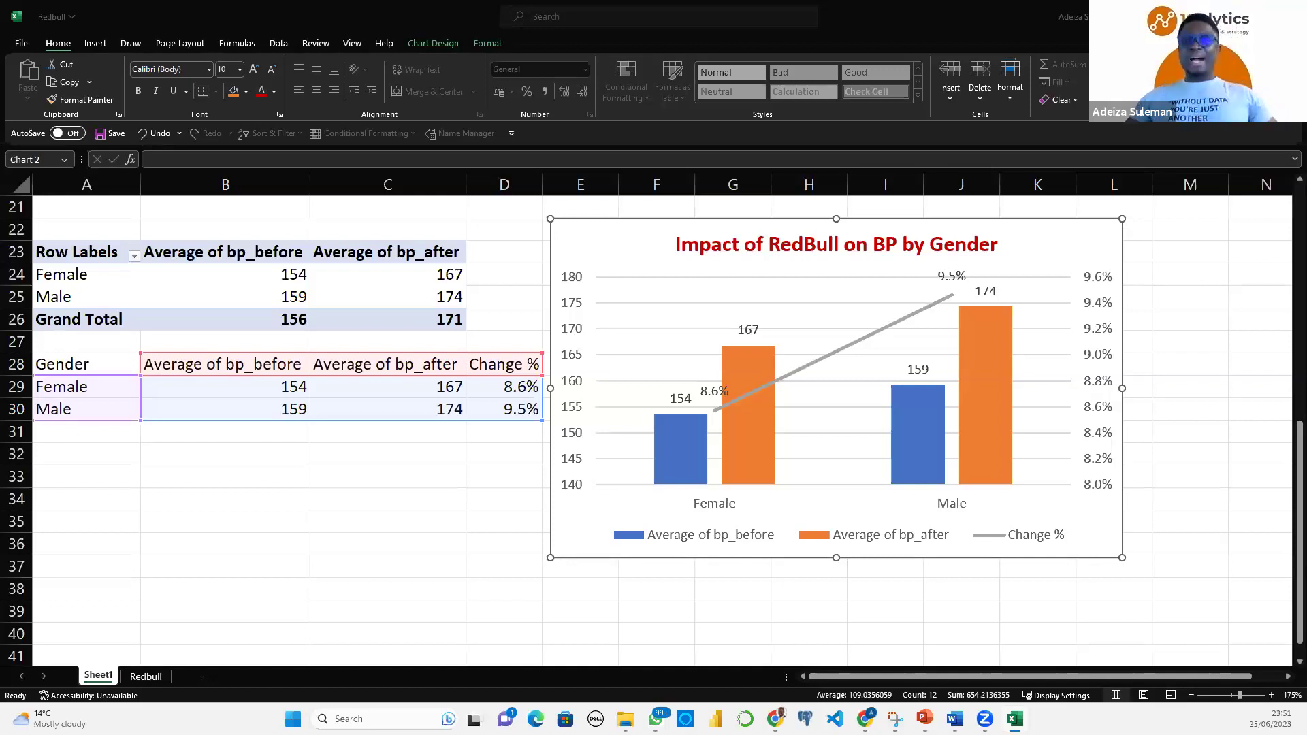
click(587, 548)
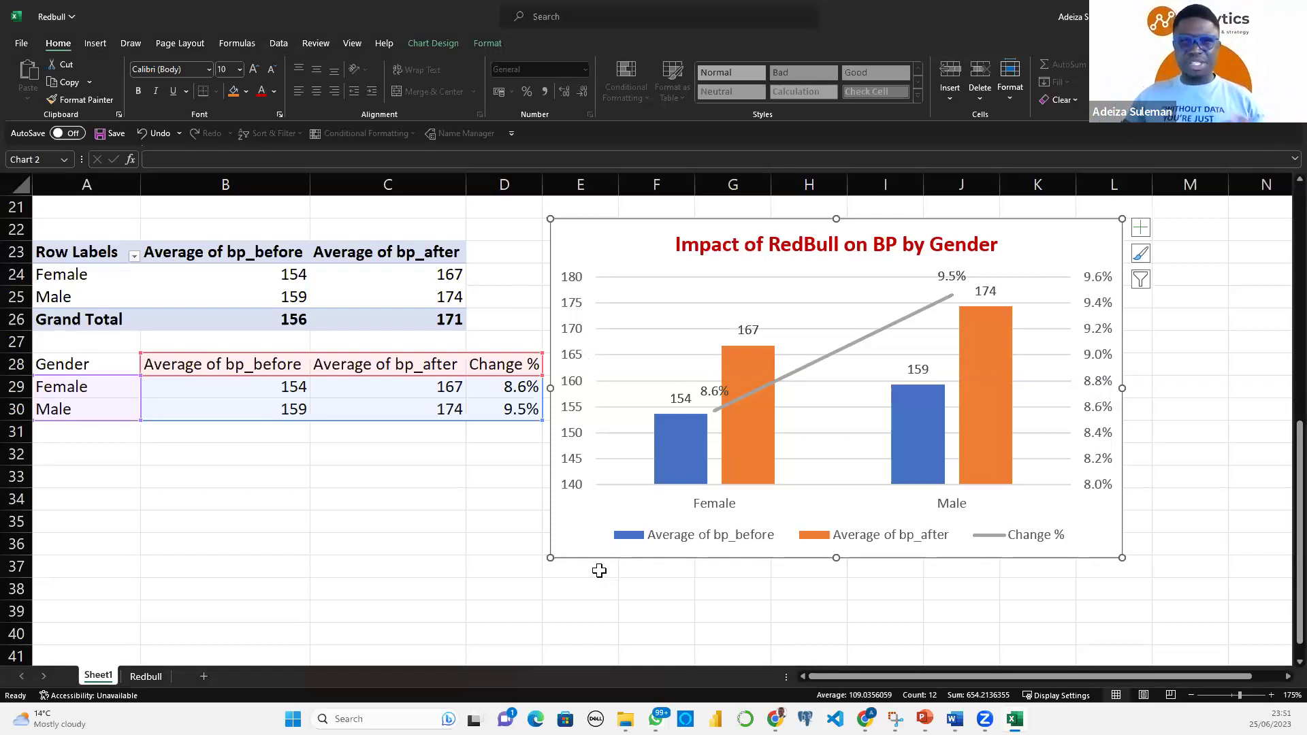
click(507, 536)
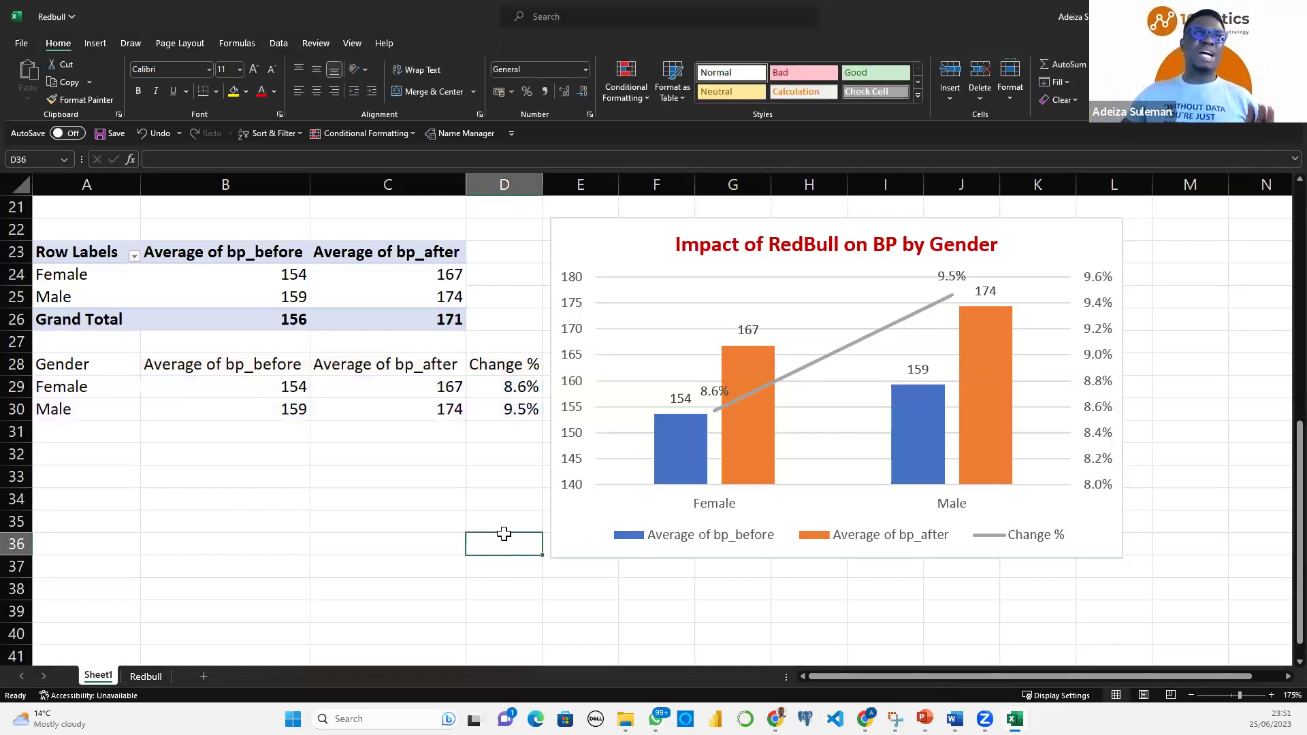
Compare the overall blood pressure chart near the top of the sheet with the gender chart
scroll(504, 538, up, 7)
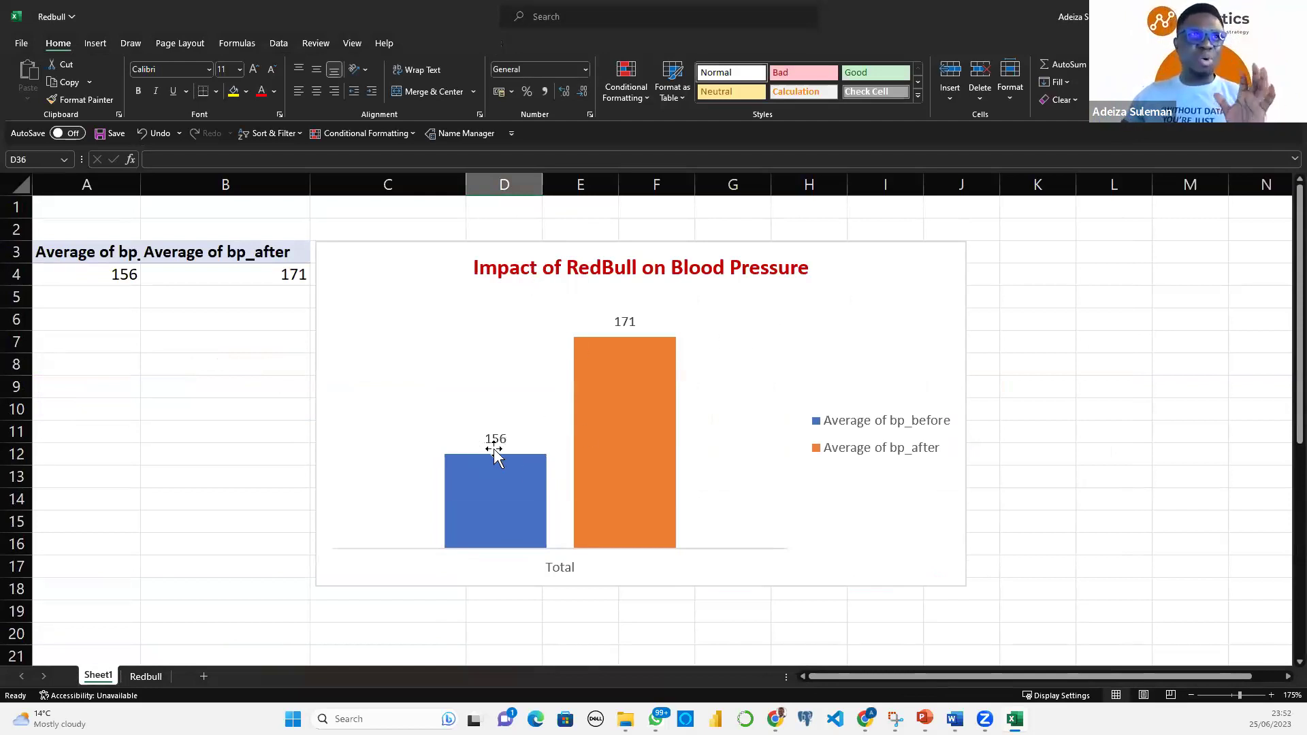
mouse_move(632, 411)
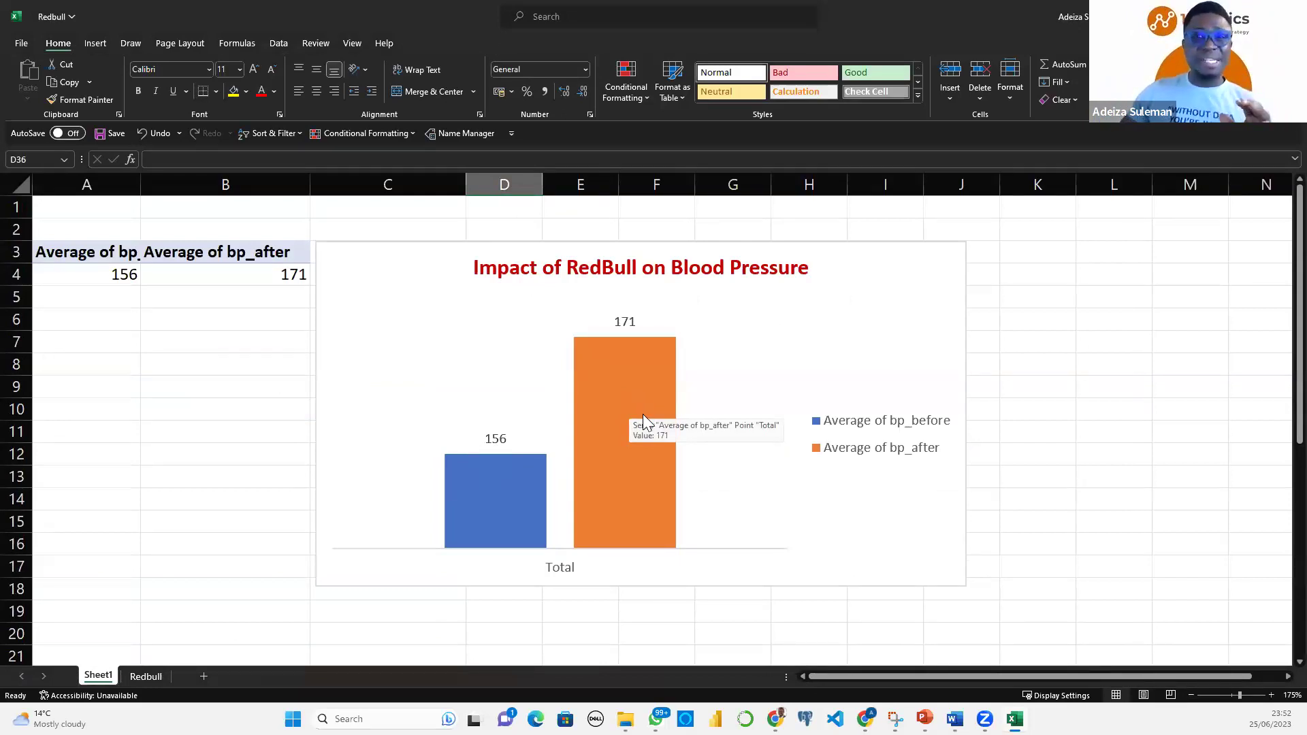
scroll(644, 417, down, 7)
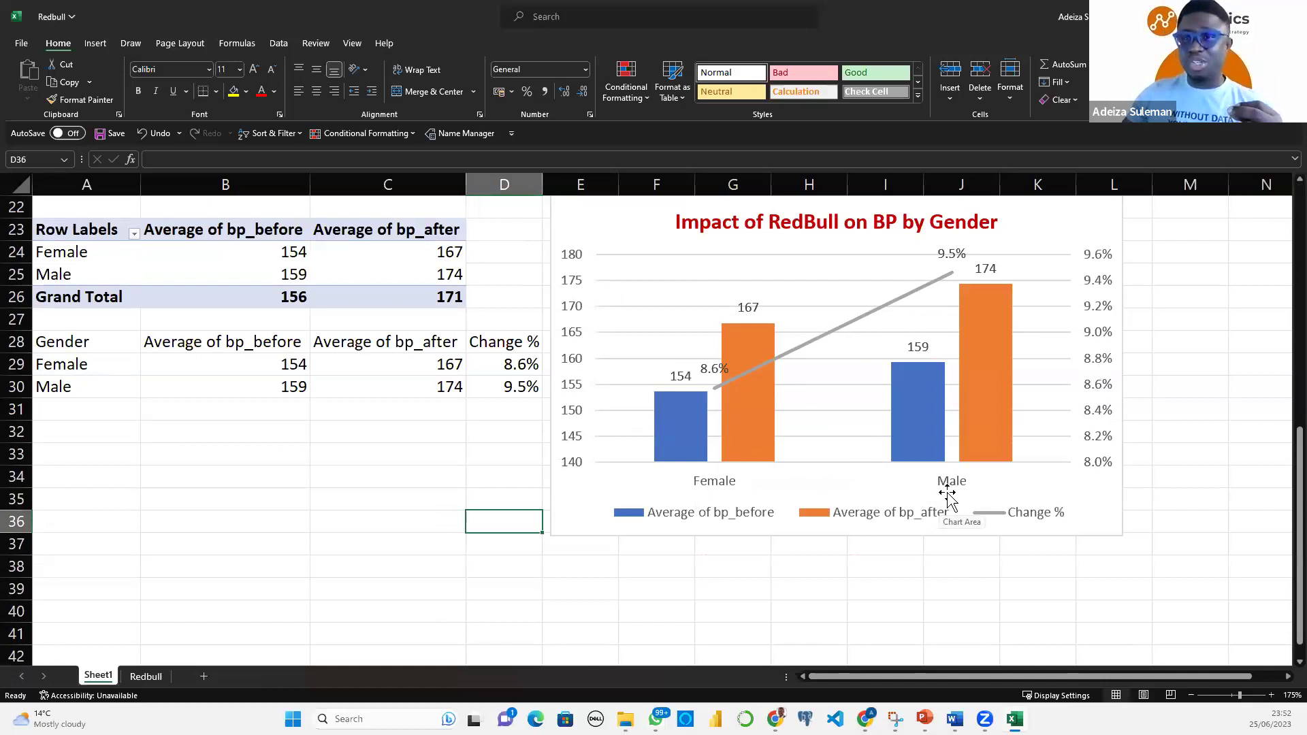
scroll(777, 312, up, 1)
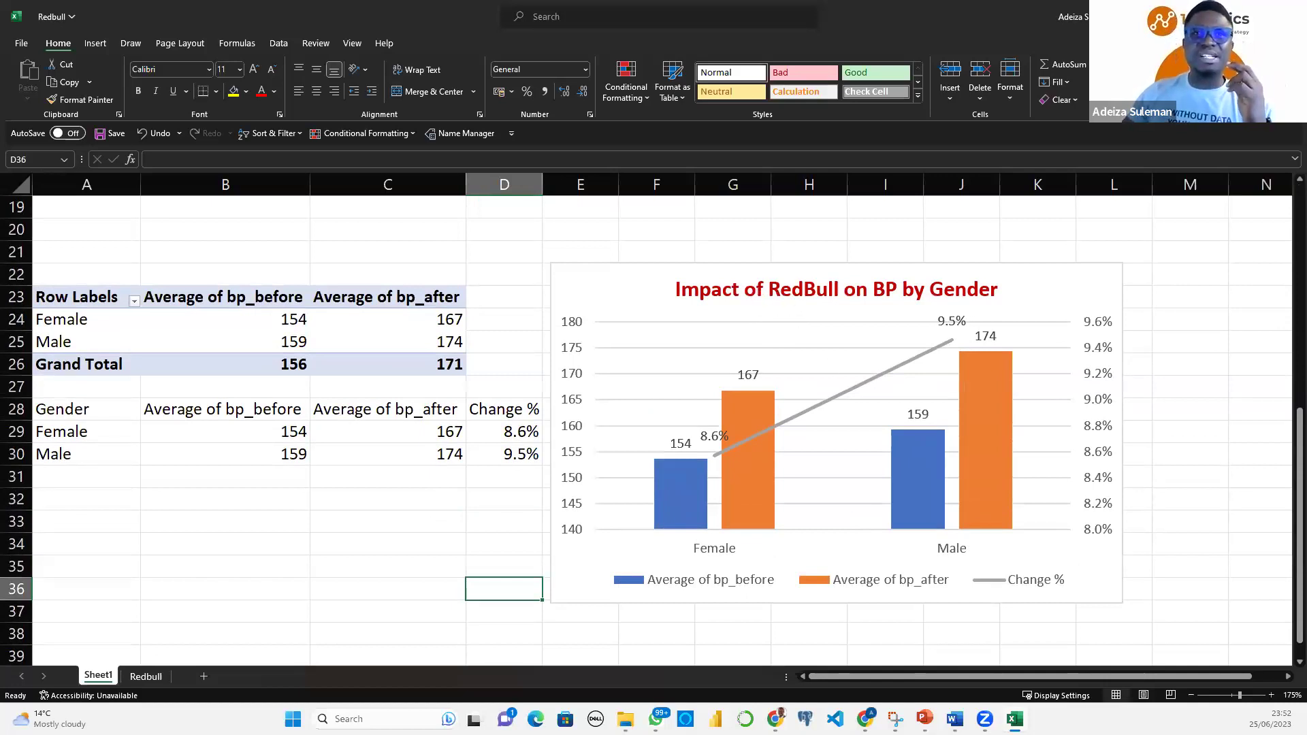
Switch to the ChatGPT conversation in Chrome, review its Blood Pressure Change visualization suggestion, and return to the Excel workbook
click(775, 719)
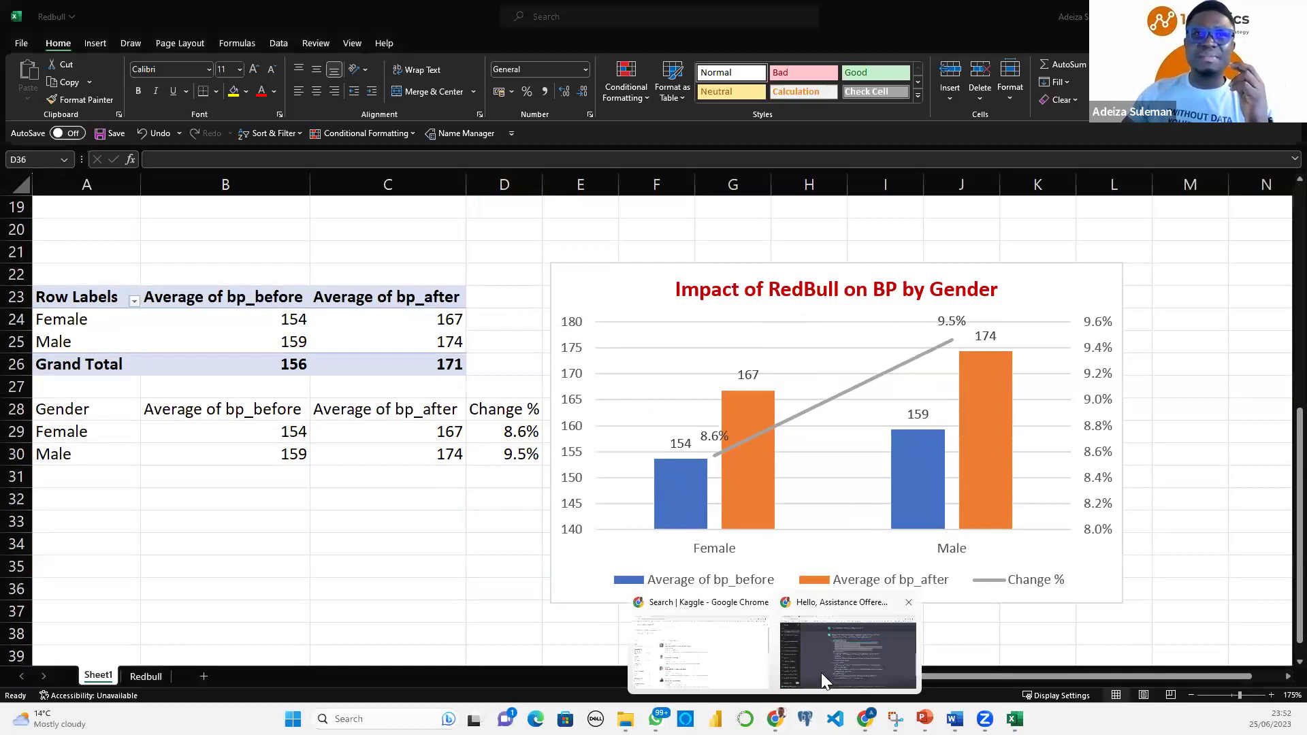
click(820, 672)
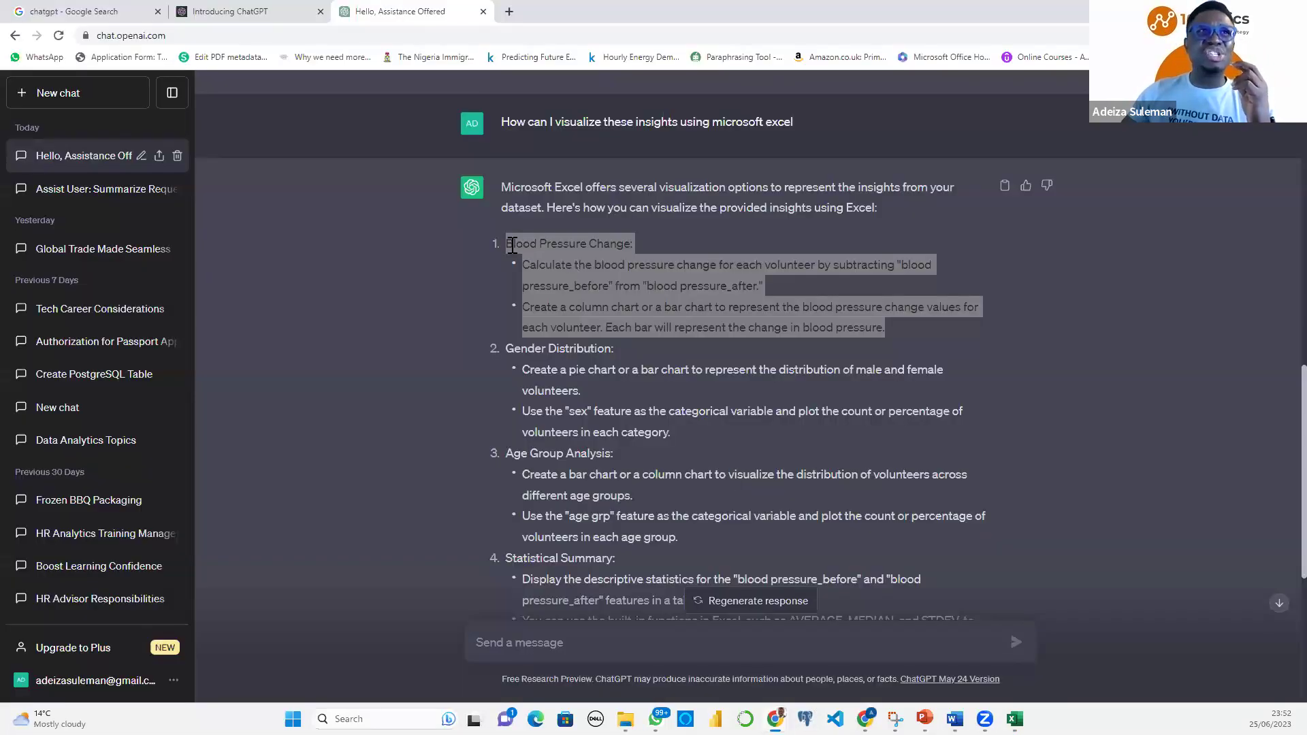
click(542, 248)
drag(624, 251, 629, 251)
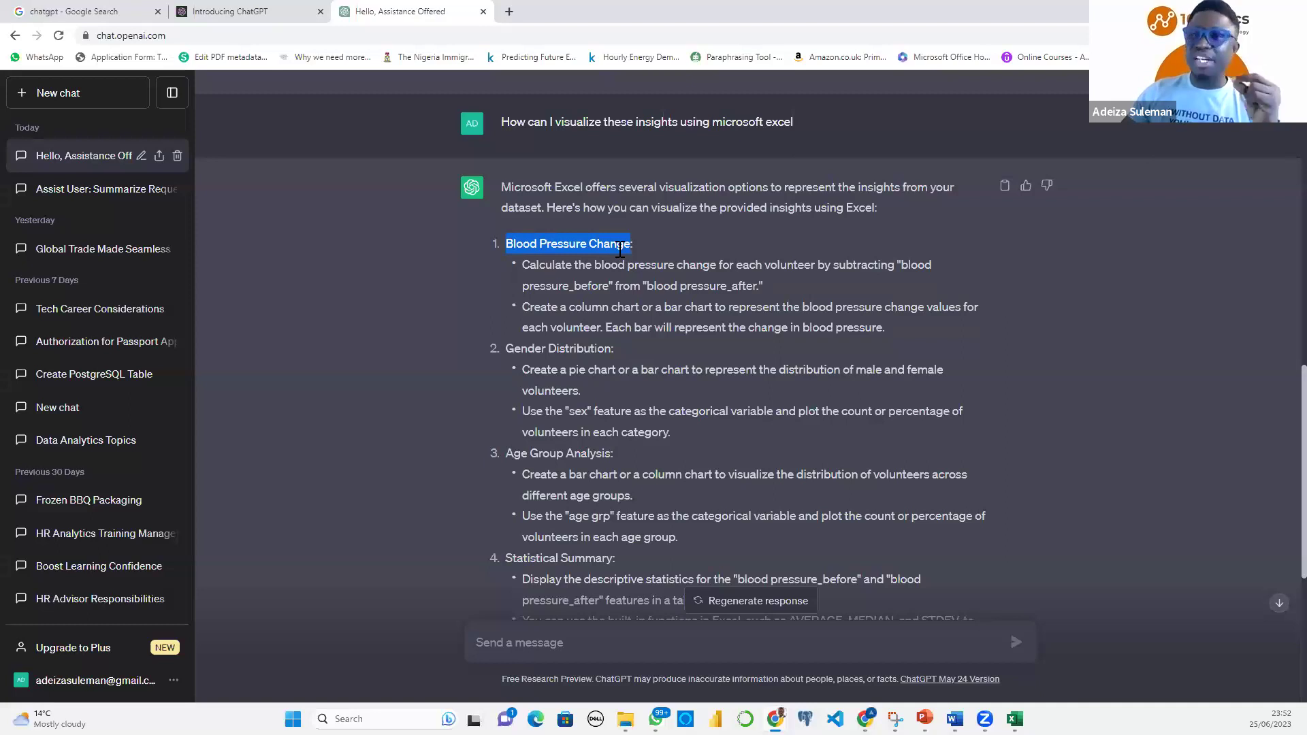
click(619, 250)
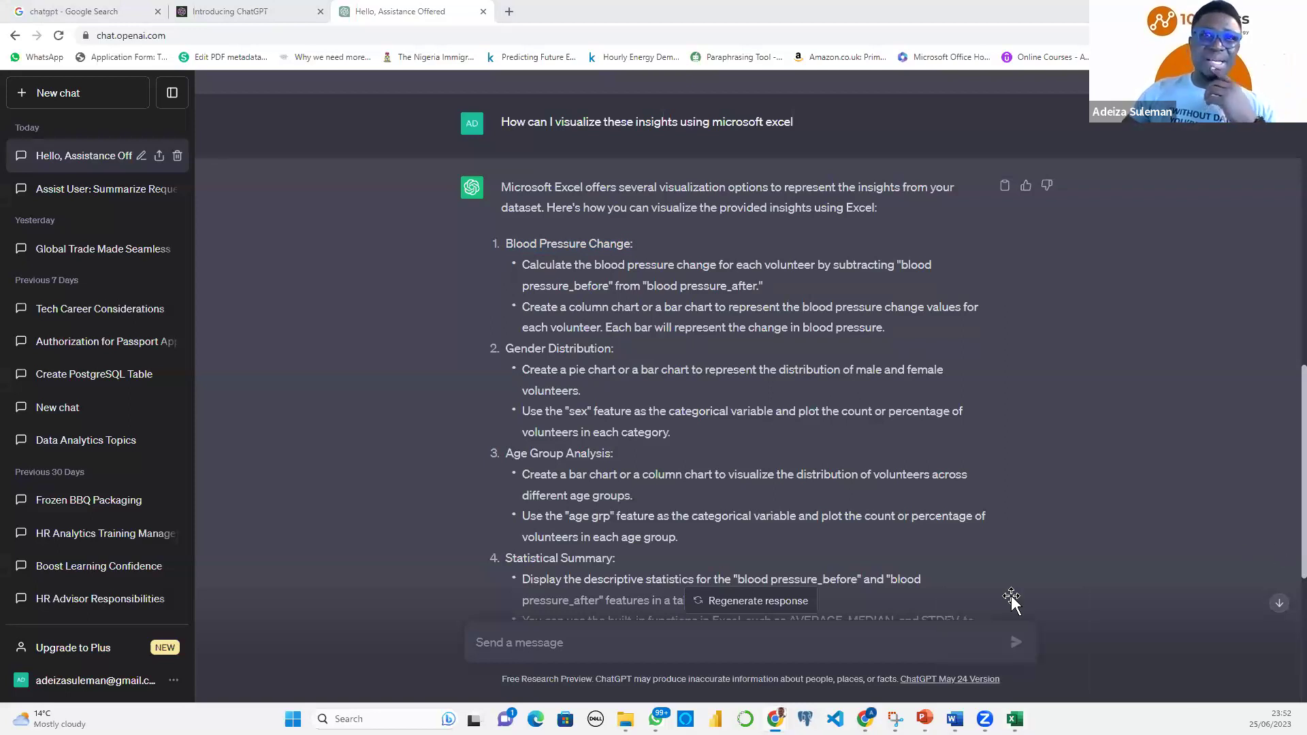
key(alt+Tab)
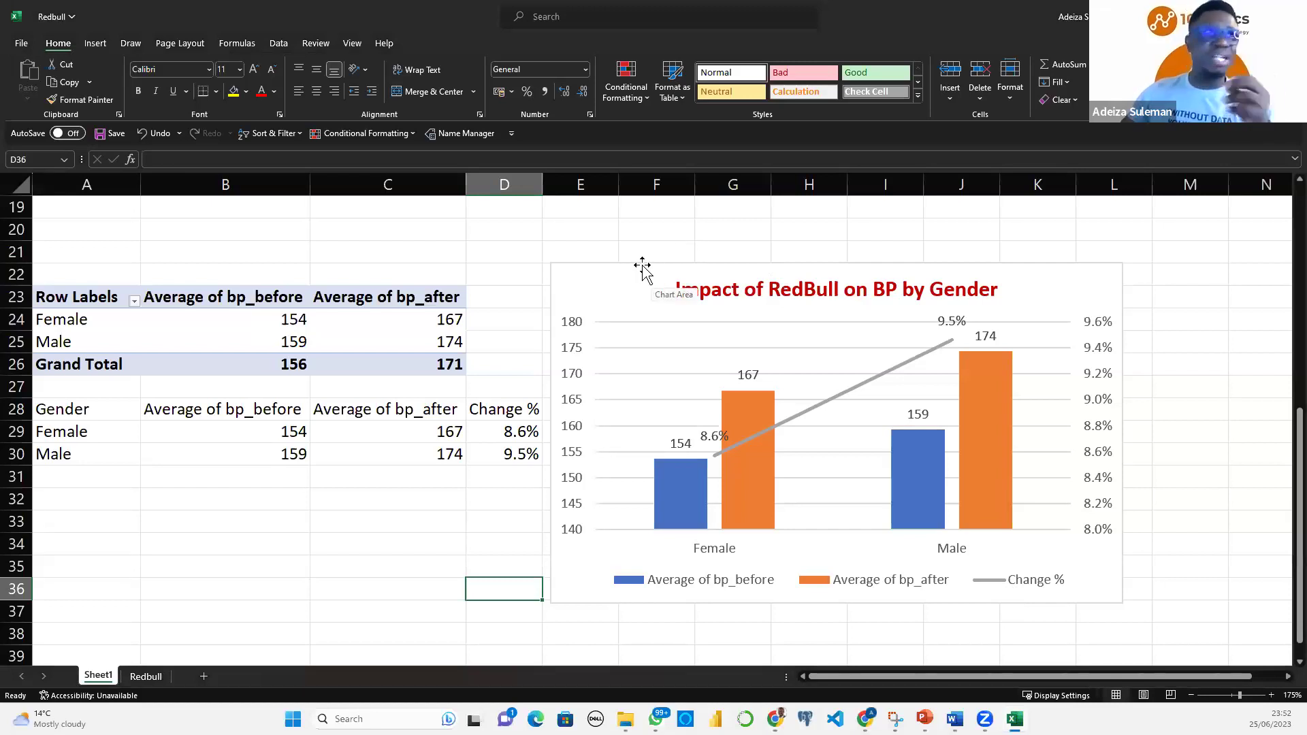
Copy the gender PivotTable in A23:C26 and paste the duplicate at cell A39
drag(74, 299, 441, 370)
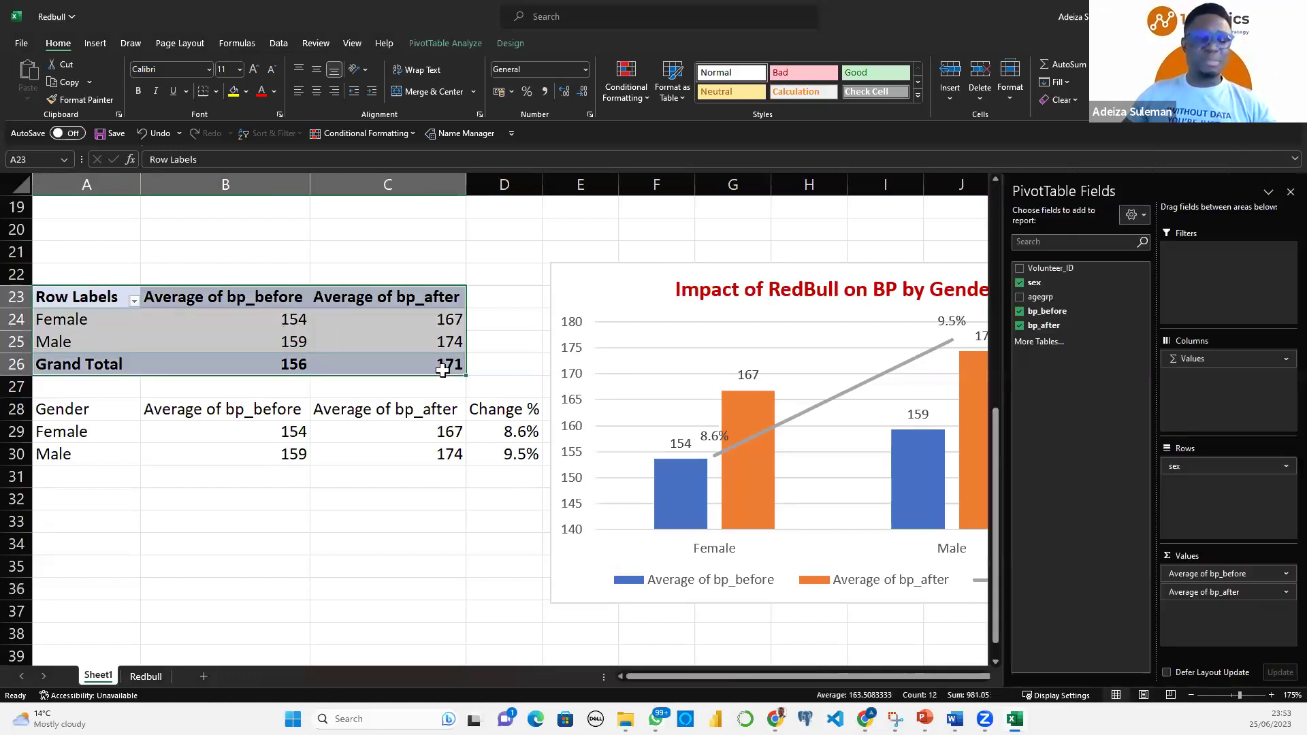
key(ctrl+c)
scroll(407, 394, down, 3)
scroll(407, 394, down, 1)
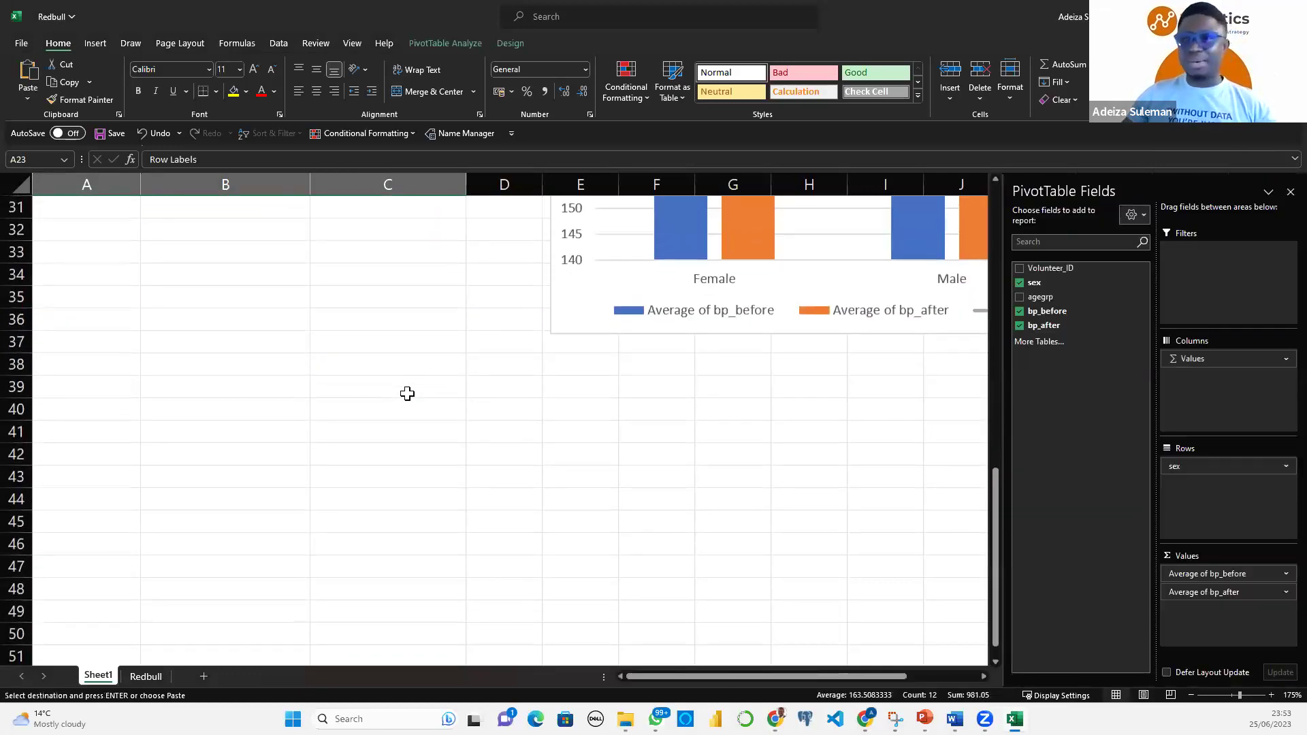
click(85, 395)
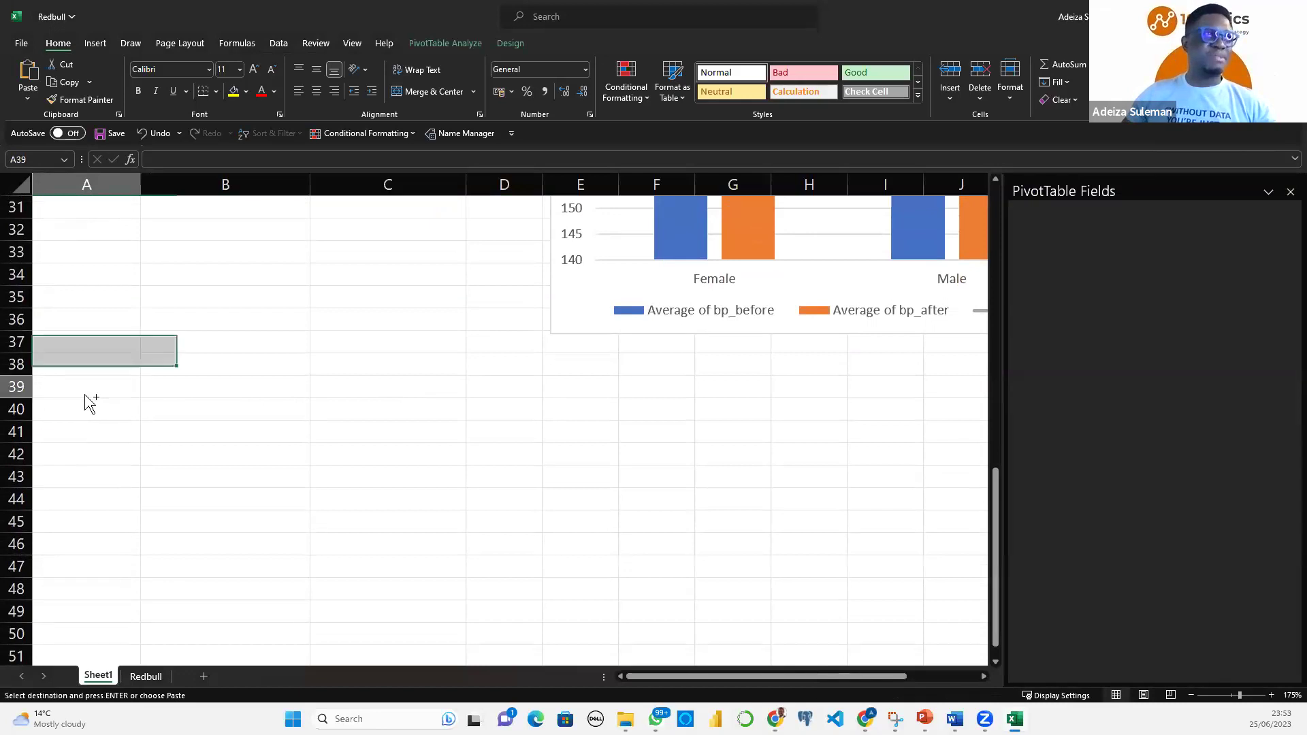
key(ctrl+v)
click(170, 420)
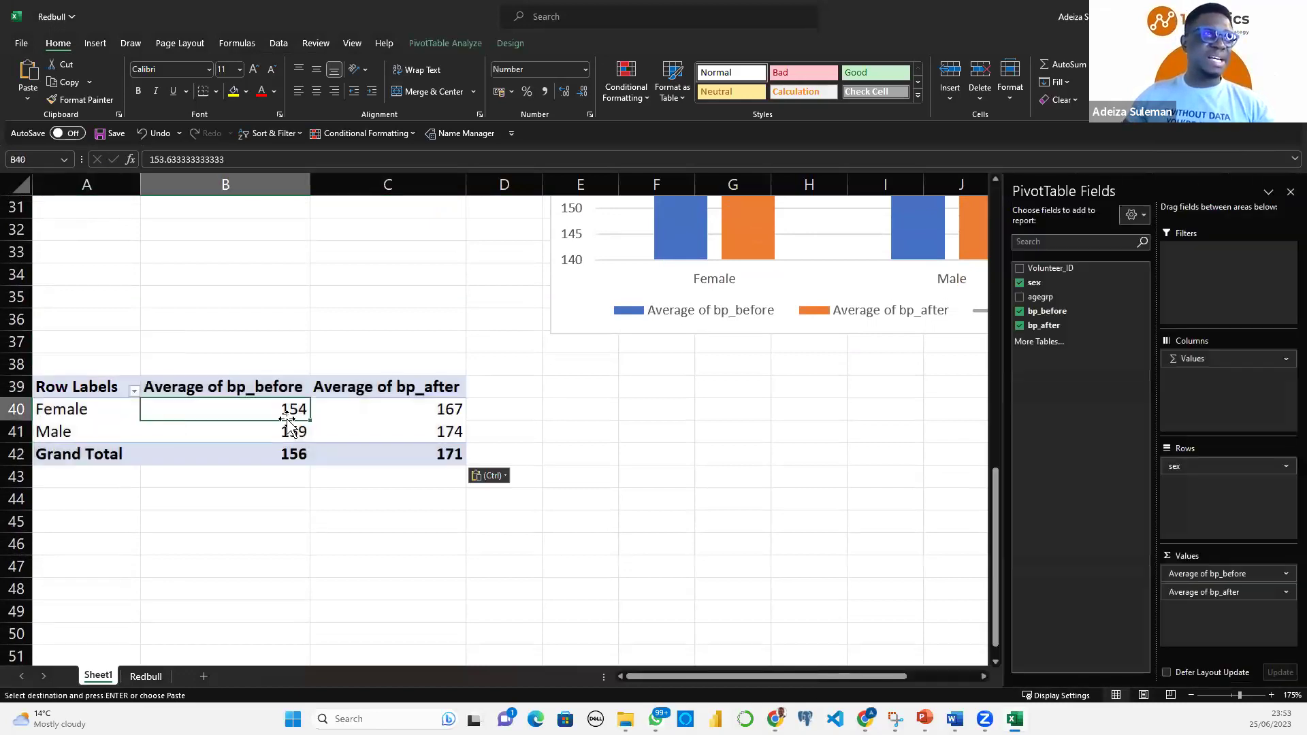
Remove Average of bp_before and Average of bp_after from the copied PivotTable and add sex as a counted value
drag(1179, 573, 909, 544)
drag(1025, 558, 729, 510)
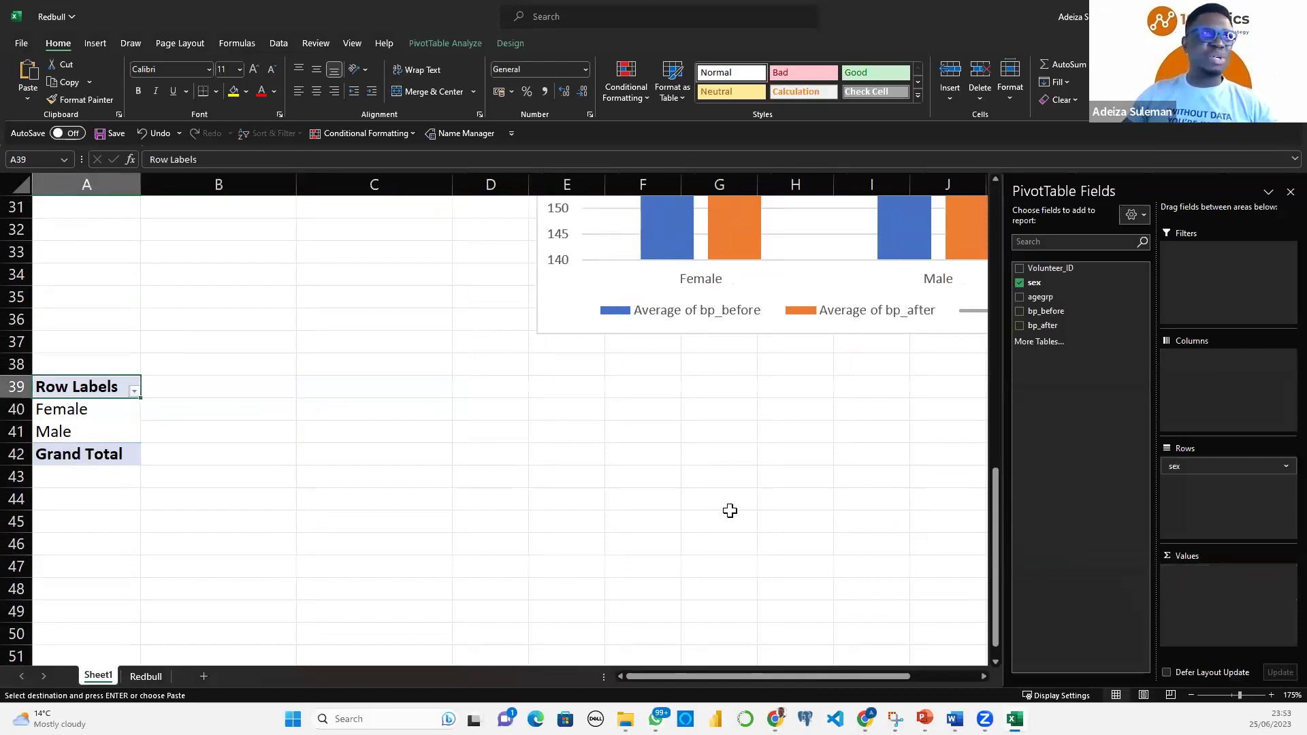
click(74, 413)
click(76, 434)
click(82, 413)
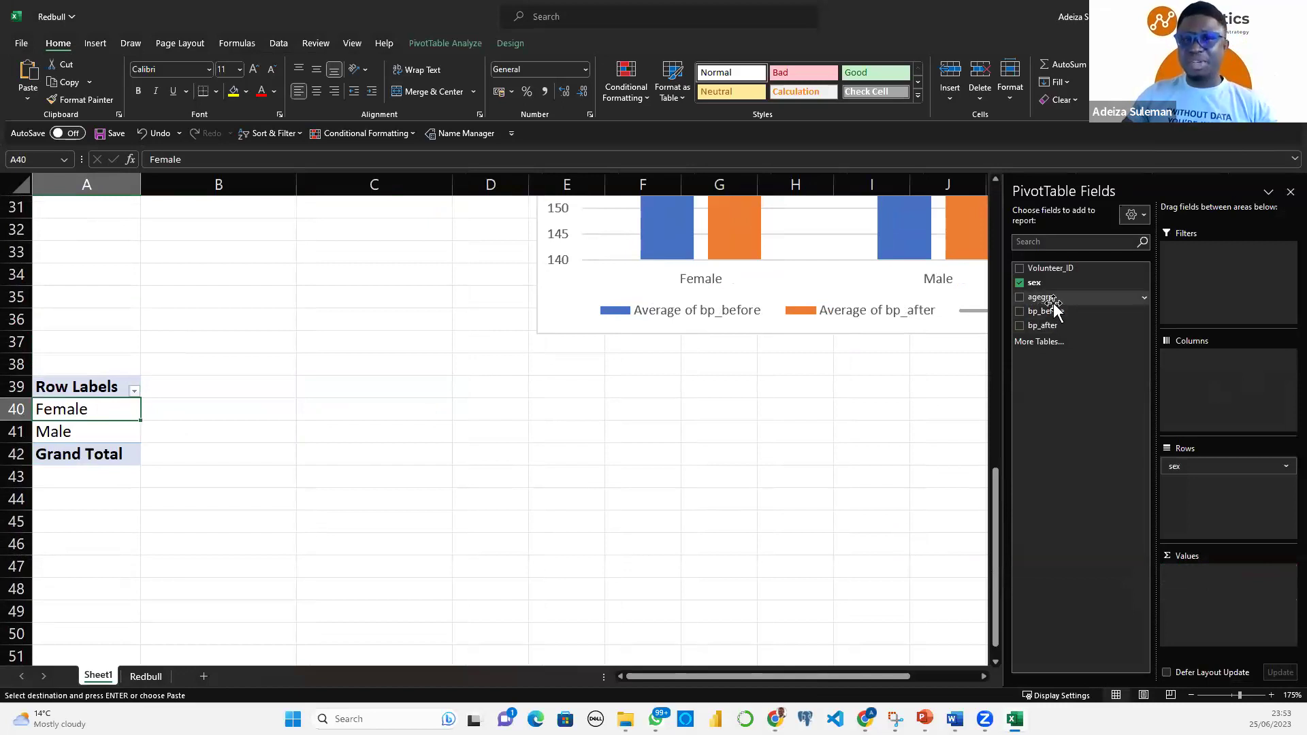
drag(1039, 283, 1214, 608)
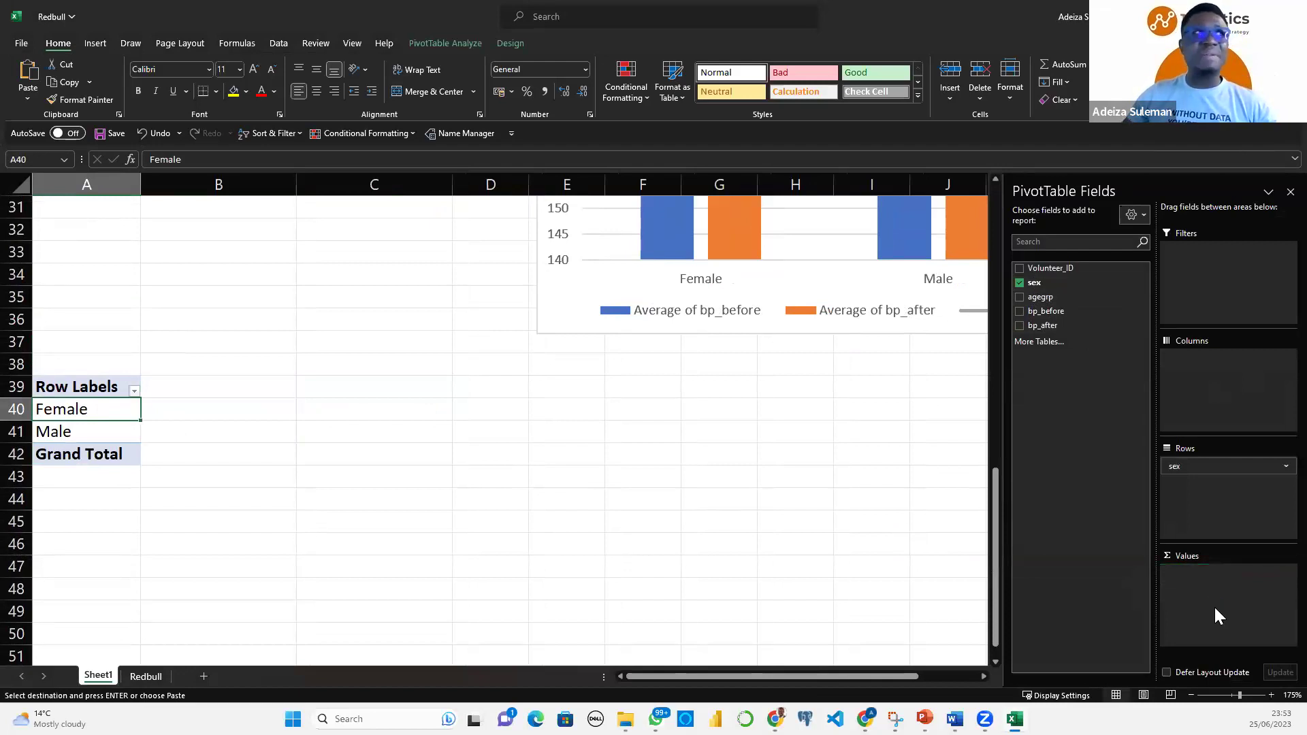
Check the Female, Male and Grand Total counts, close the PivotTable field list, and compare with the gender chart above
click(204, 410)
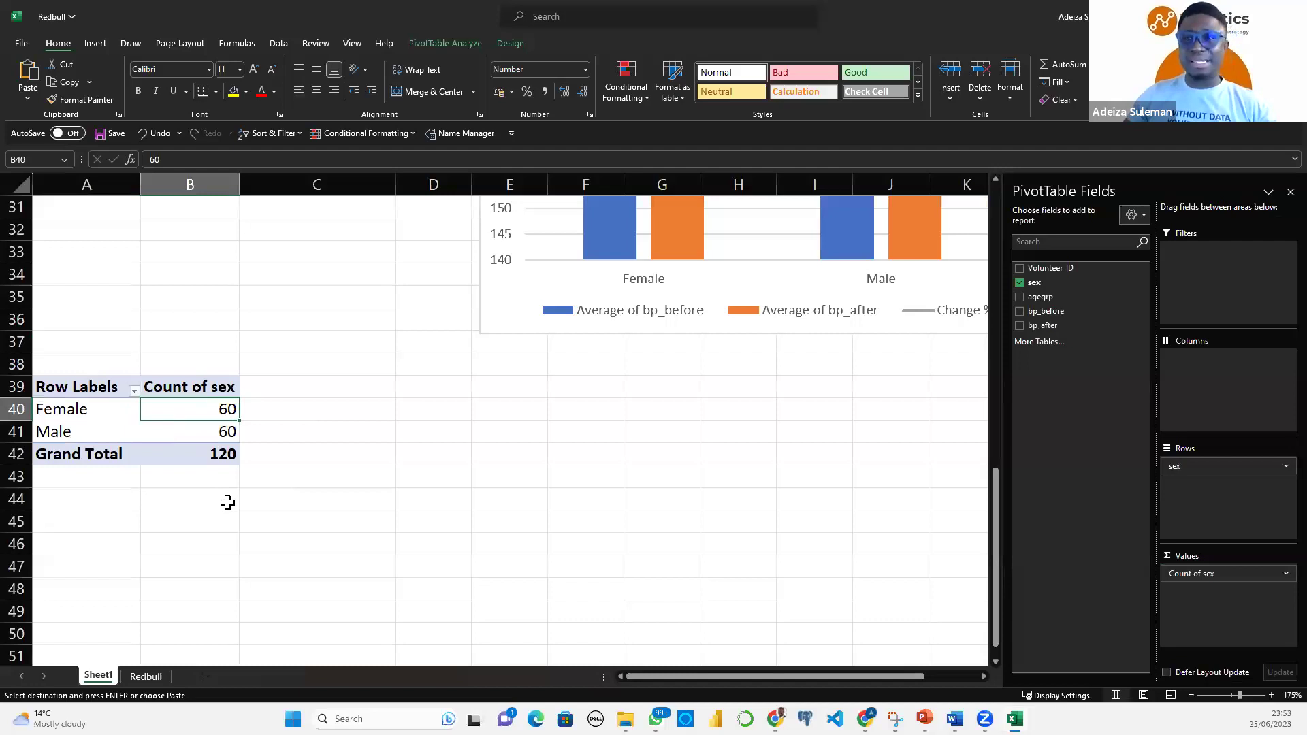
click(180, 434)
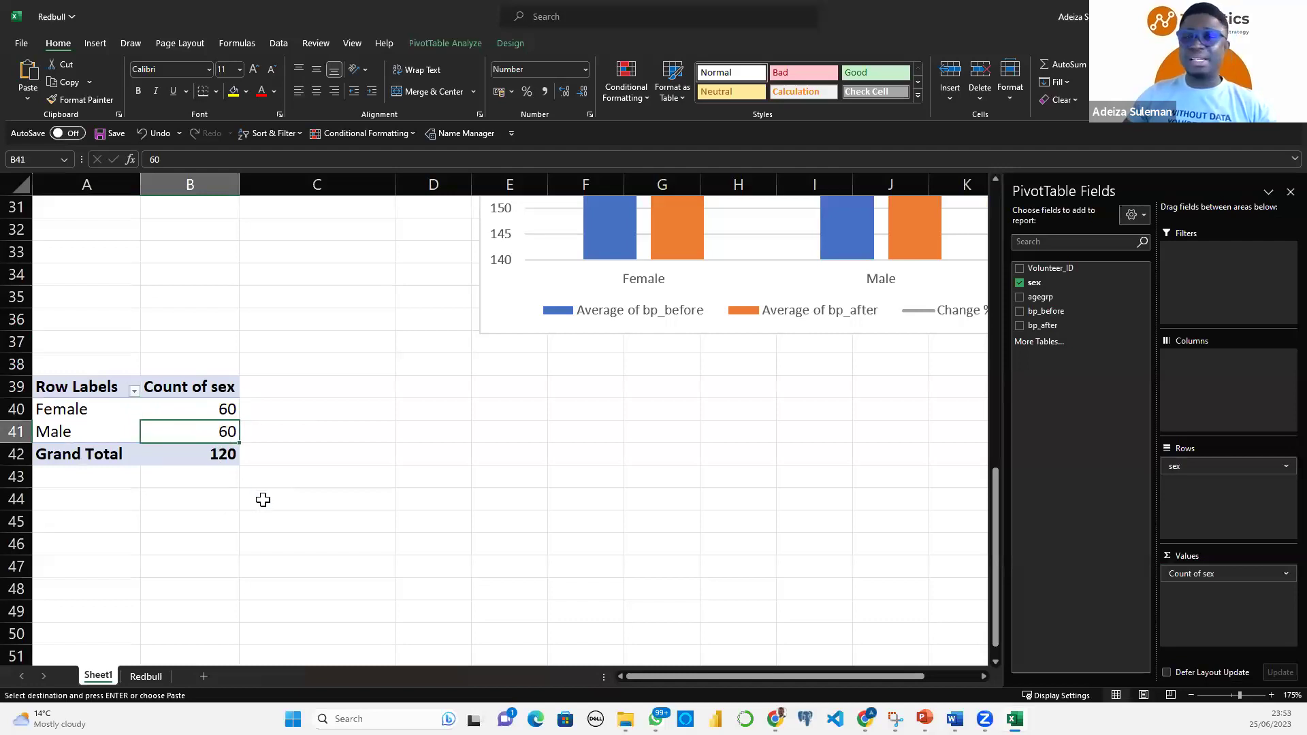
click(206, 457)
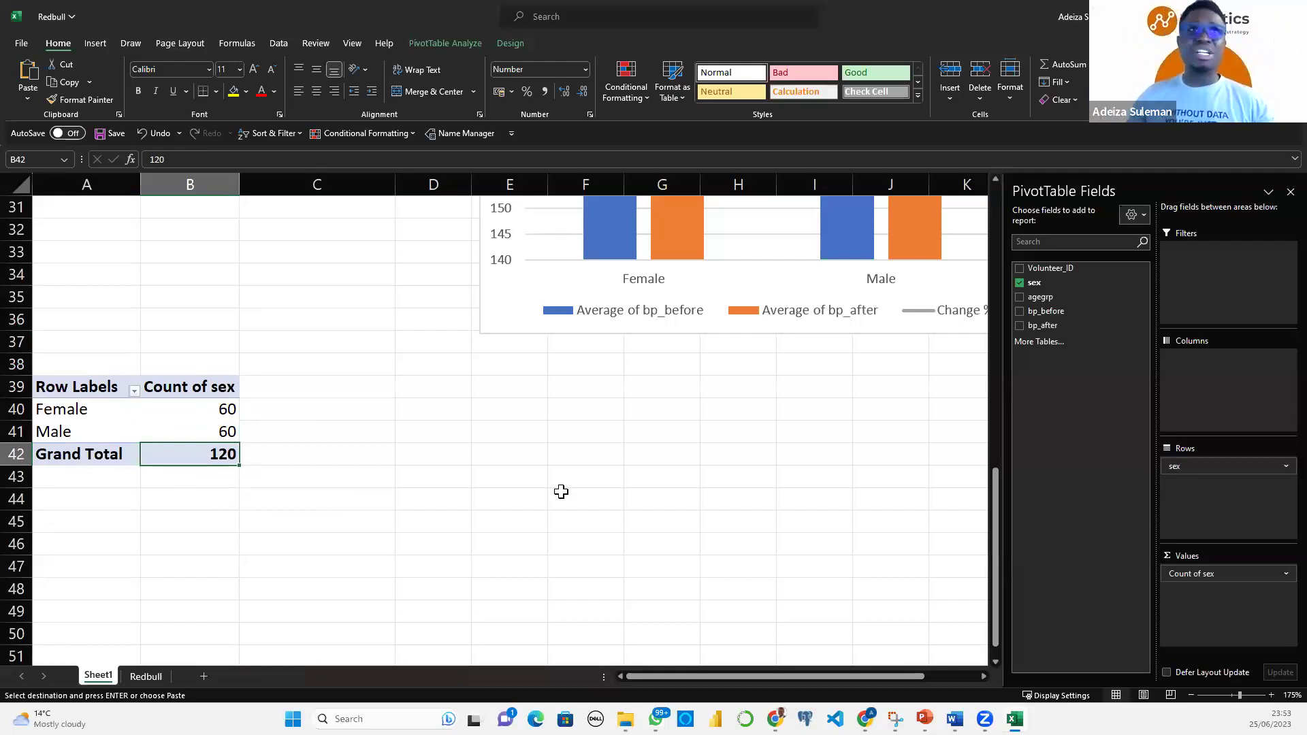
click(1290, 192)
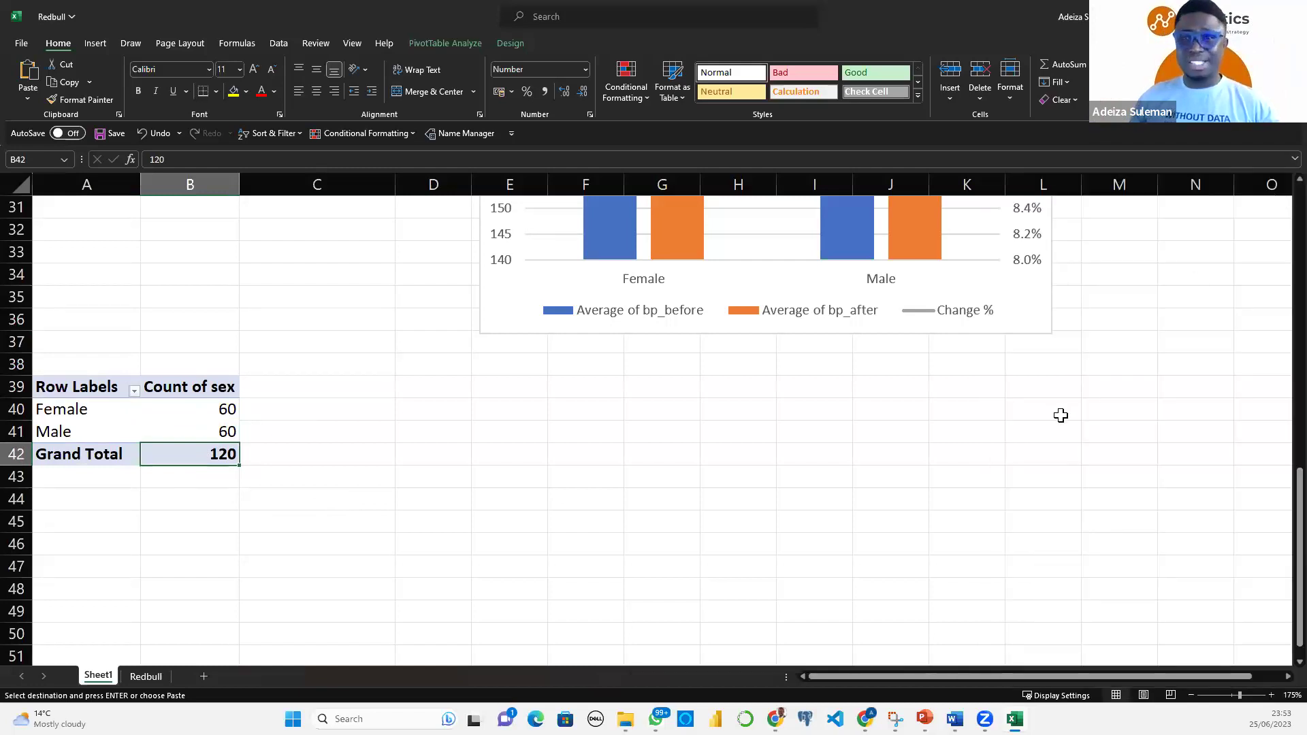
scroll(1055, 427, up, 5)
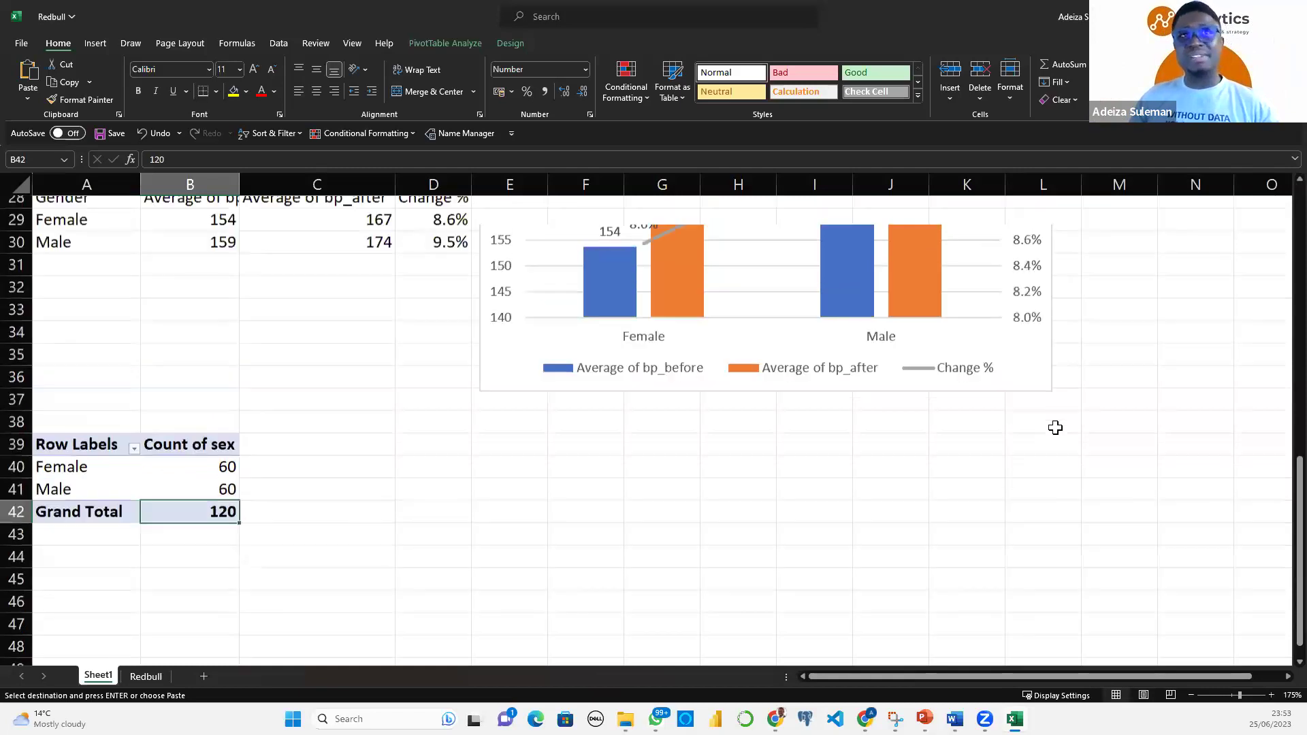
scroll(1055, 427, down, 2)
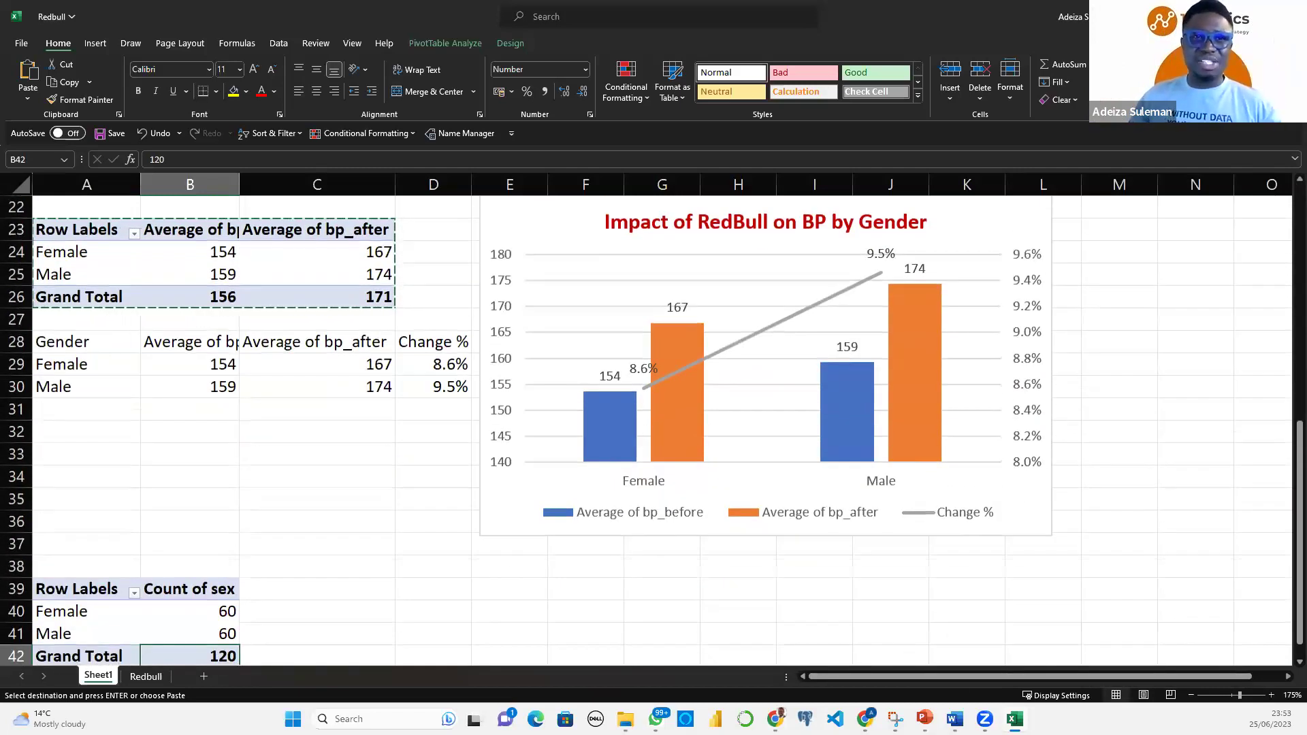
Switch to the ChatGPT conversation in Chrome and review its visualization suggestions through to the end
mouse_move(775, 719)
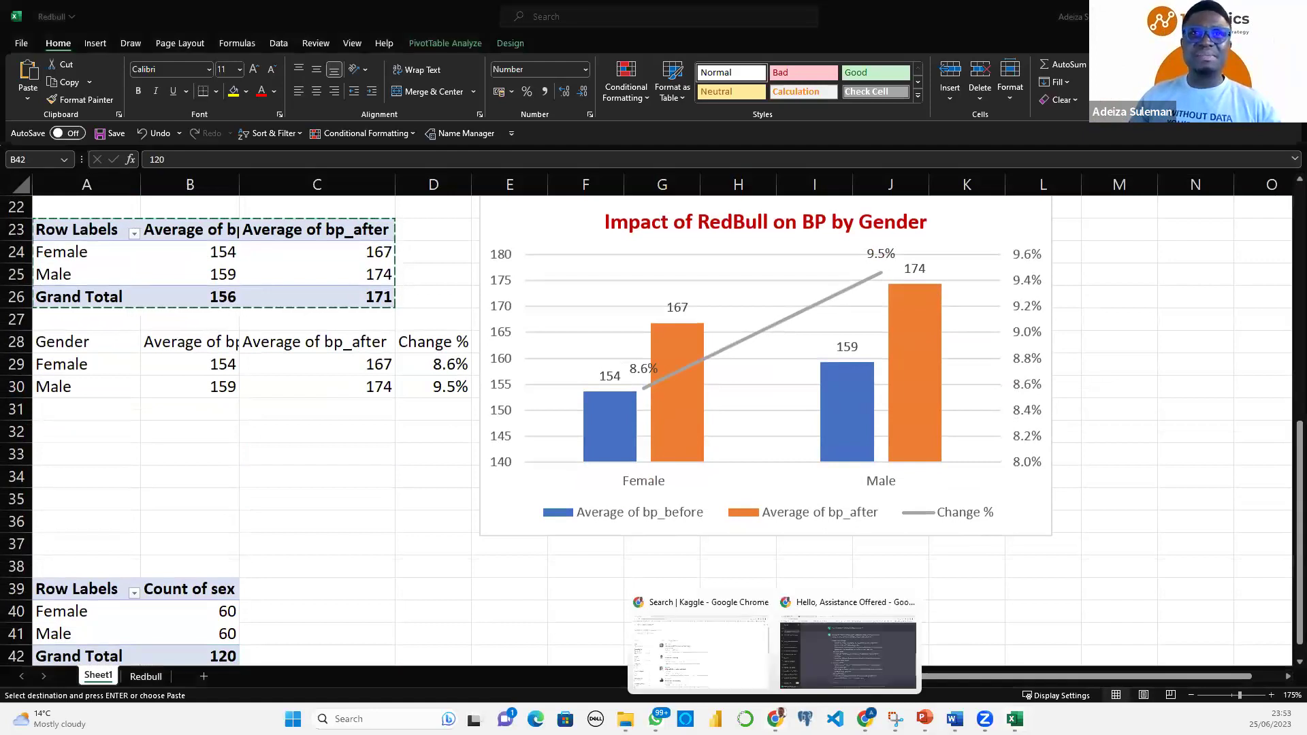
click(836, 663)
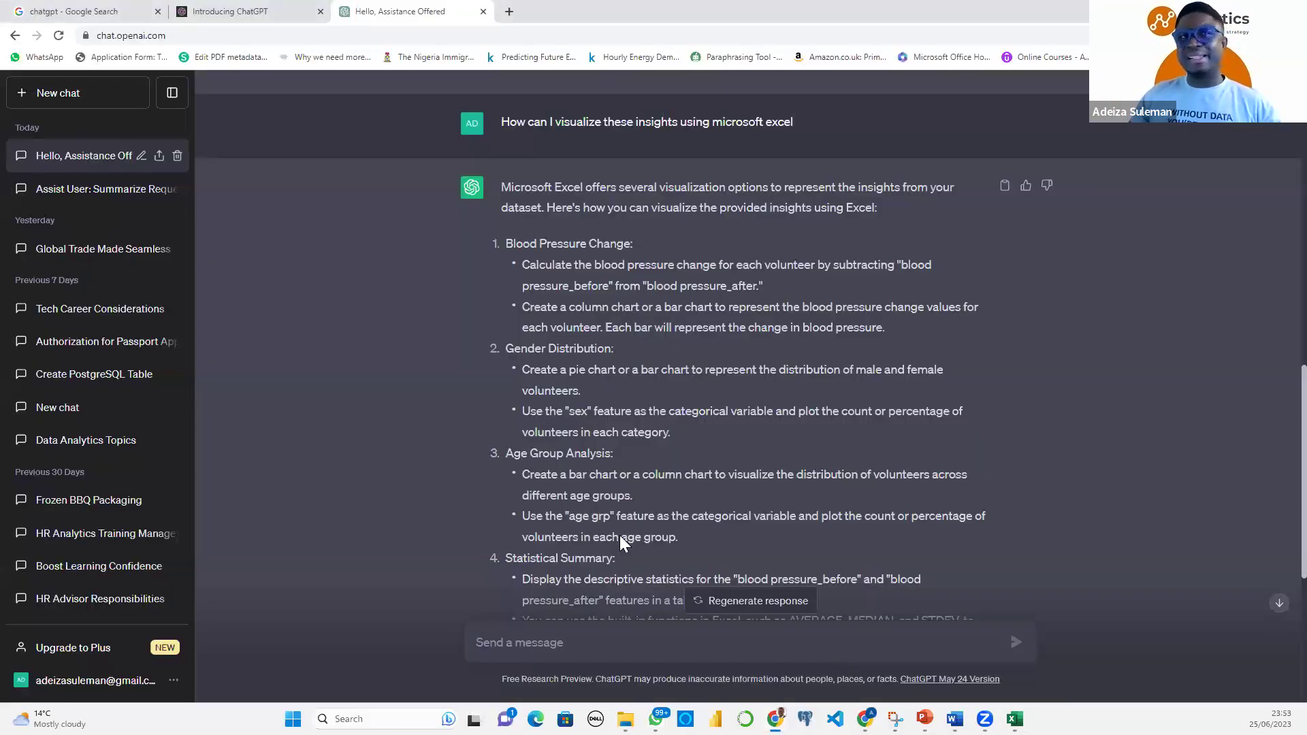
scroll(619, 535, down, 5)
click(1279, 606)
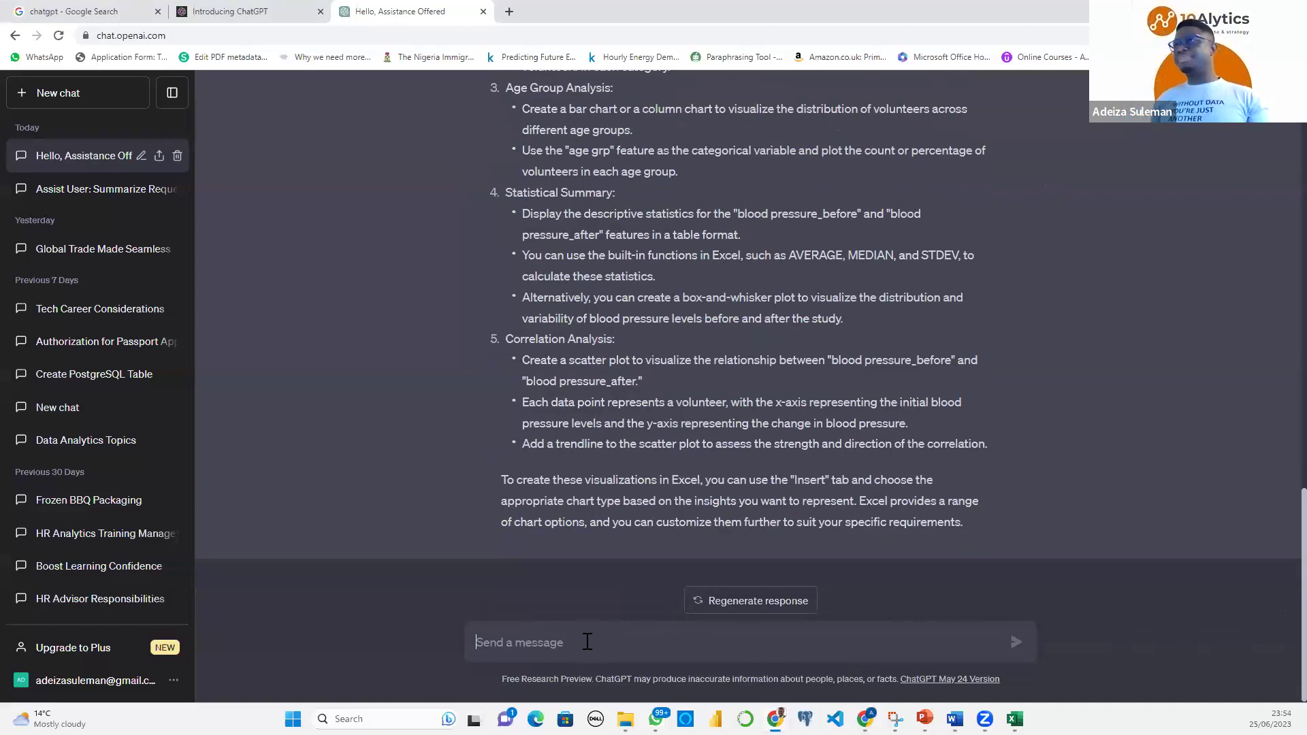
Ask ChatGPT "Which gender is more susceptible to high blood pressure"
text(W)
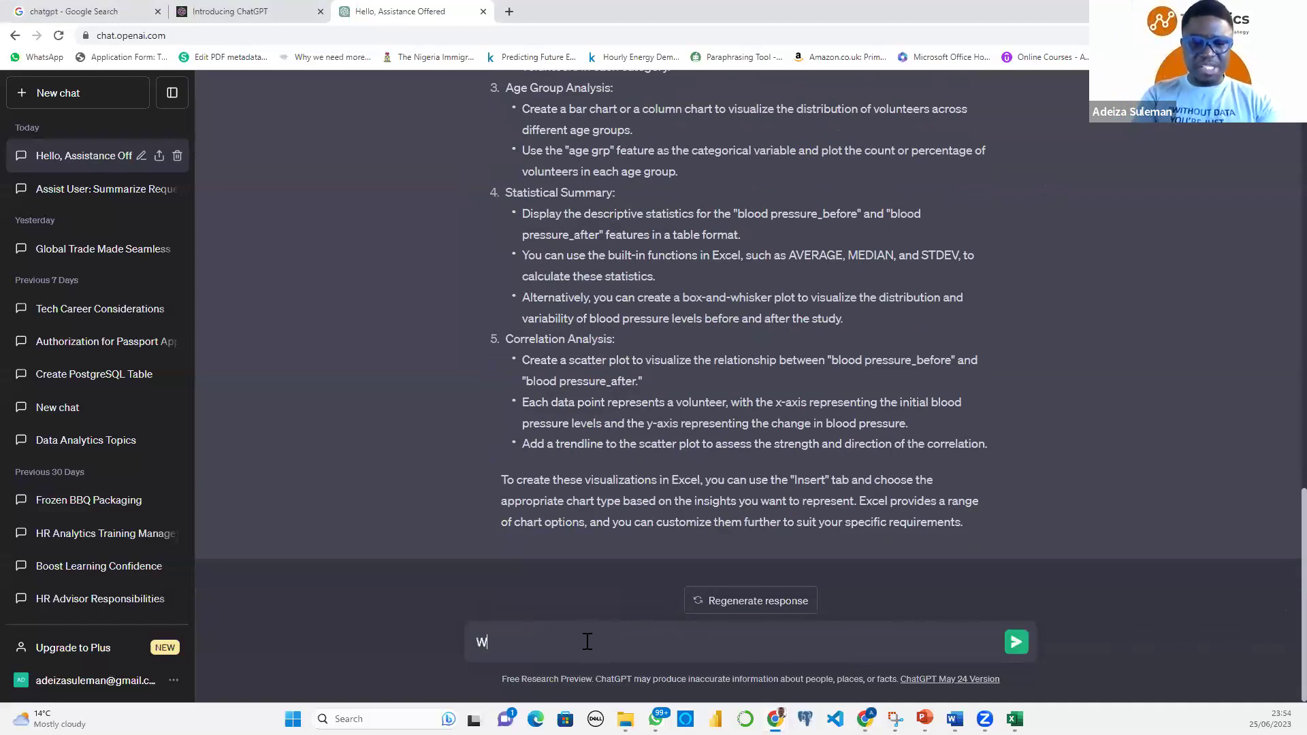
text(hich g)
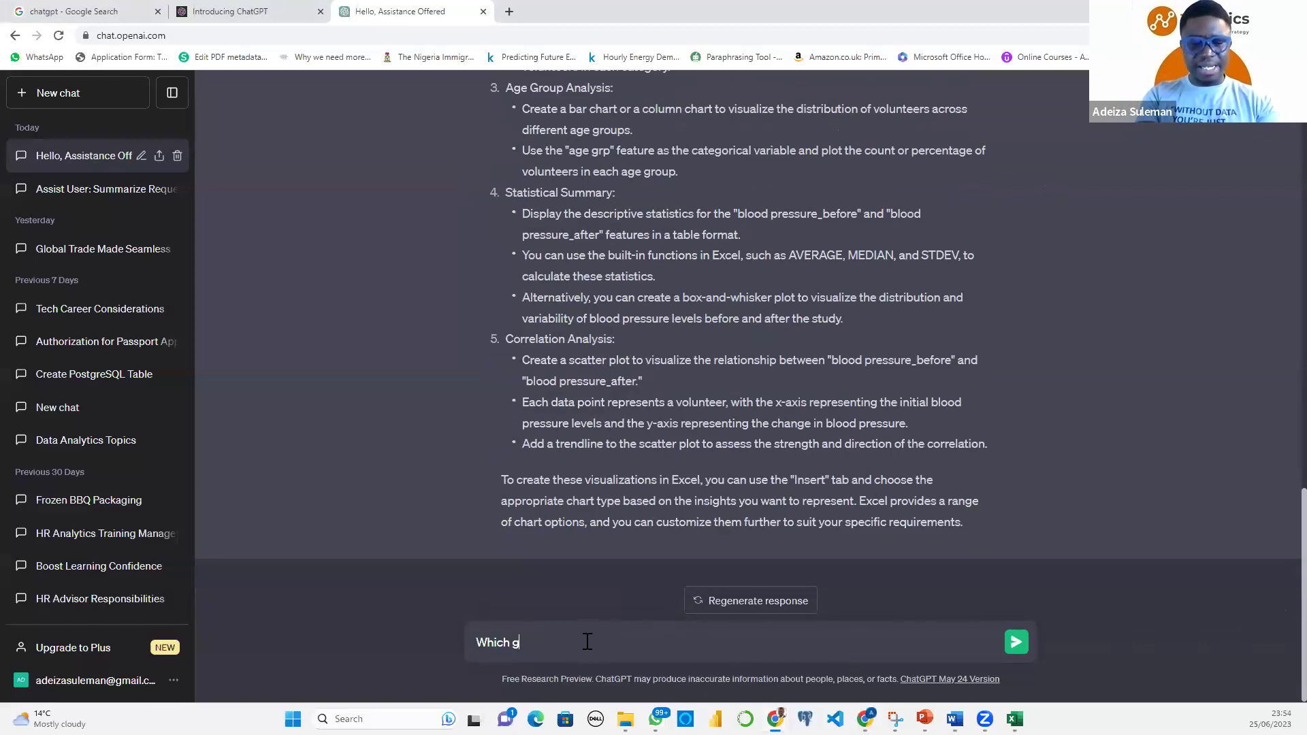
text(ender is mo)
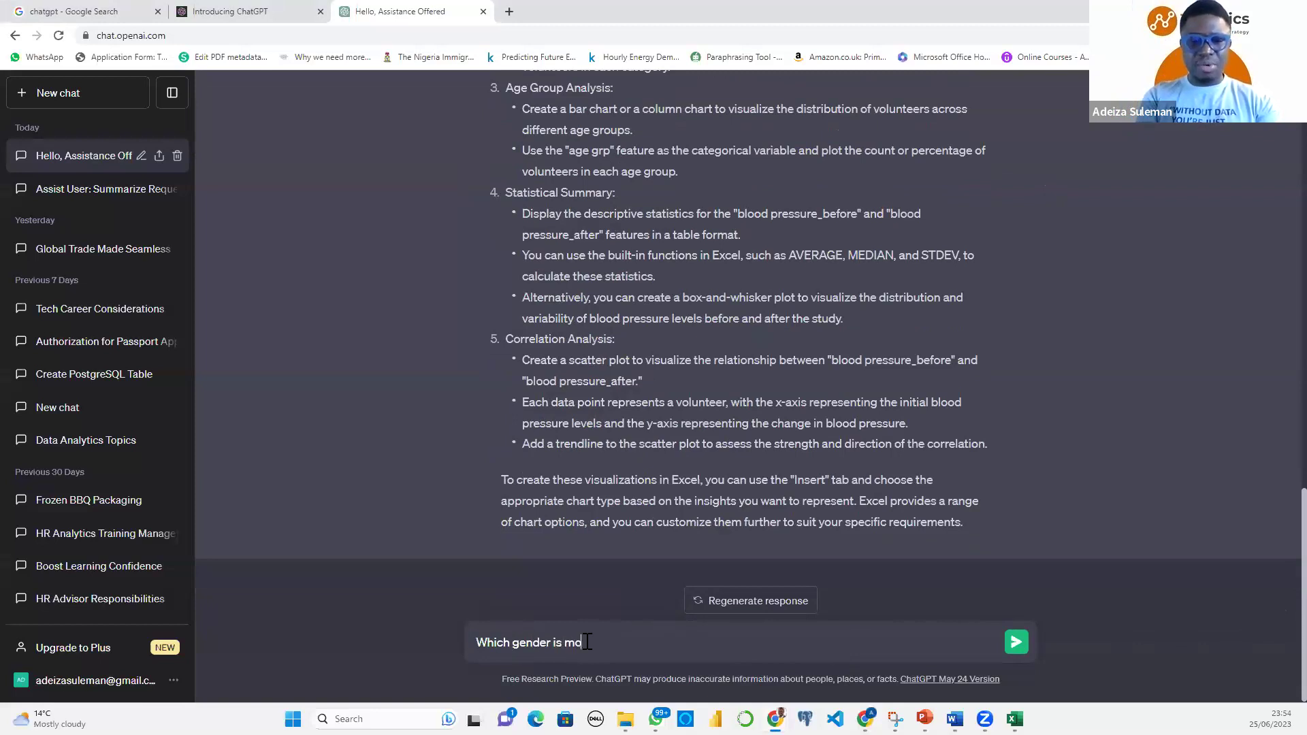
text(re susc)
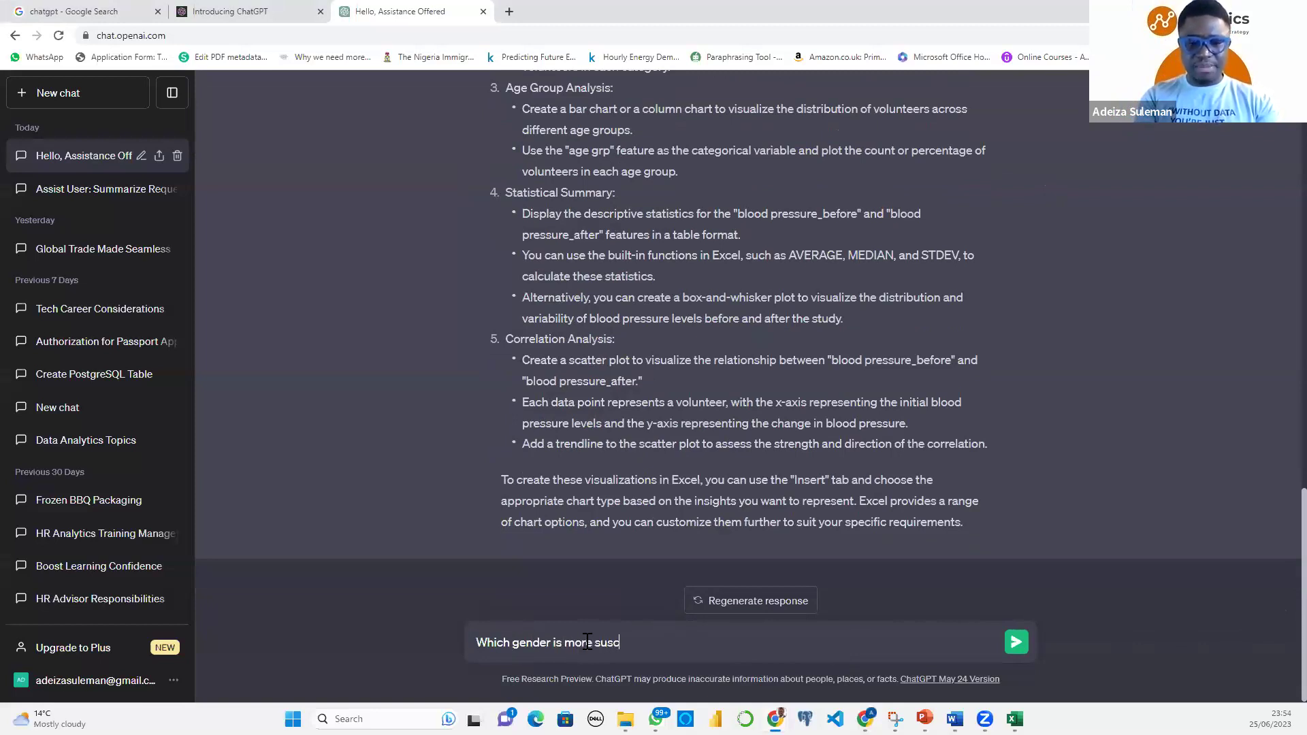
text(eptible to )
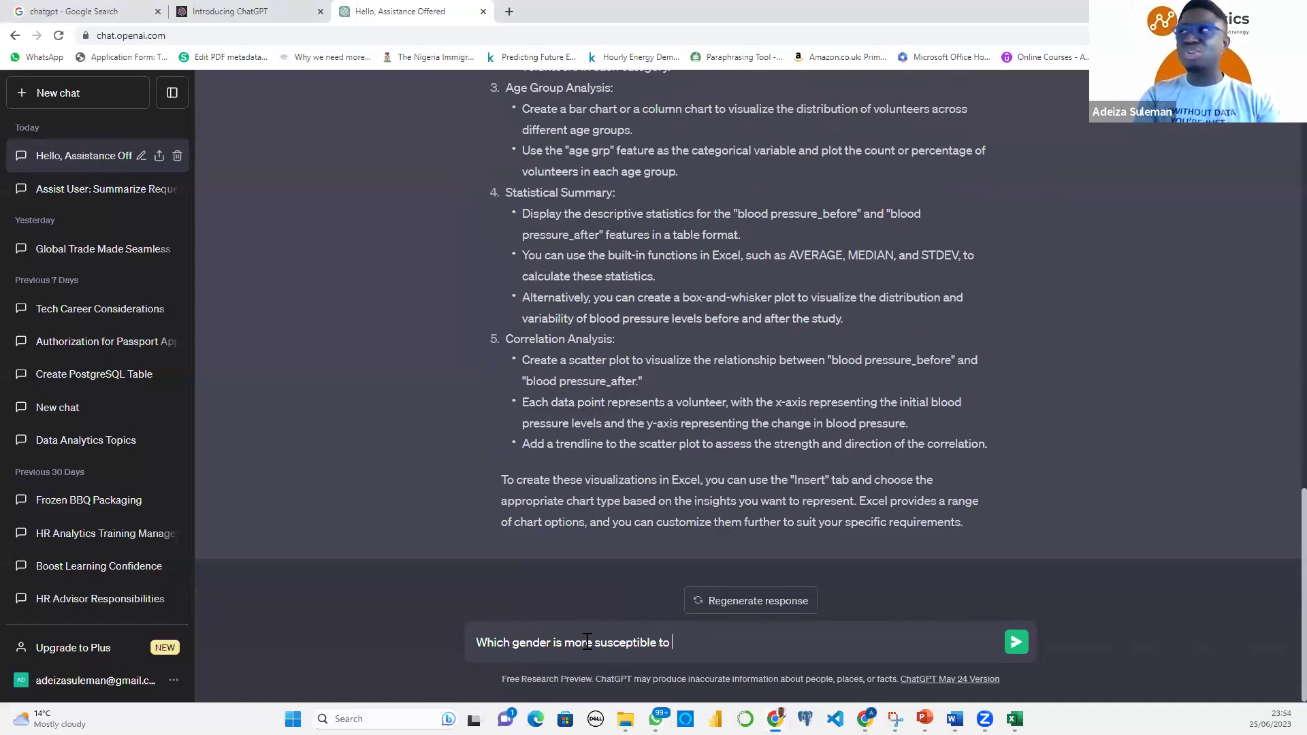
text(hig)
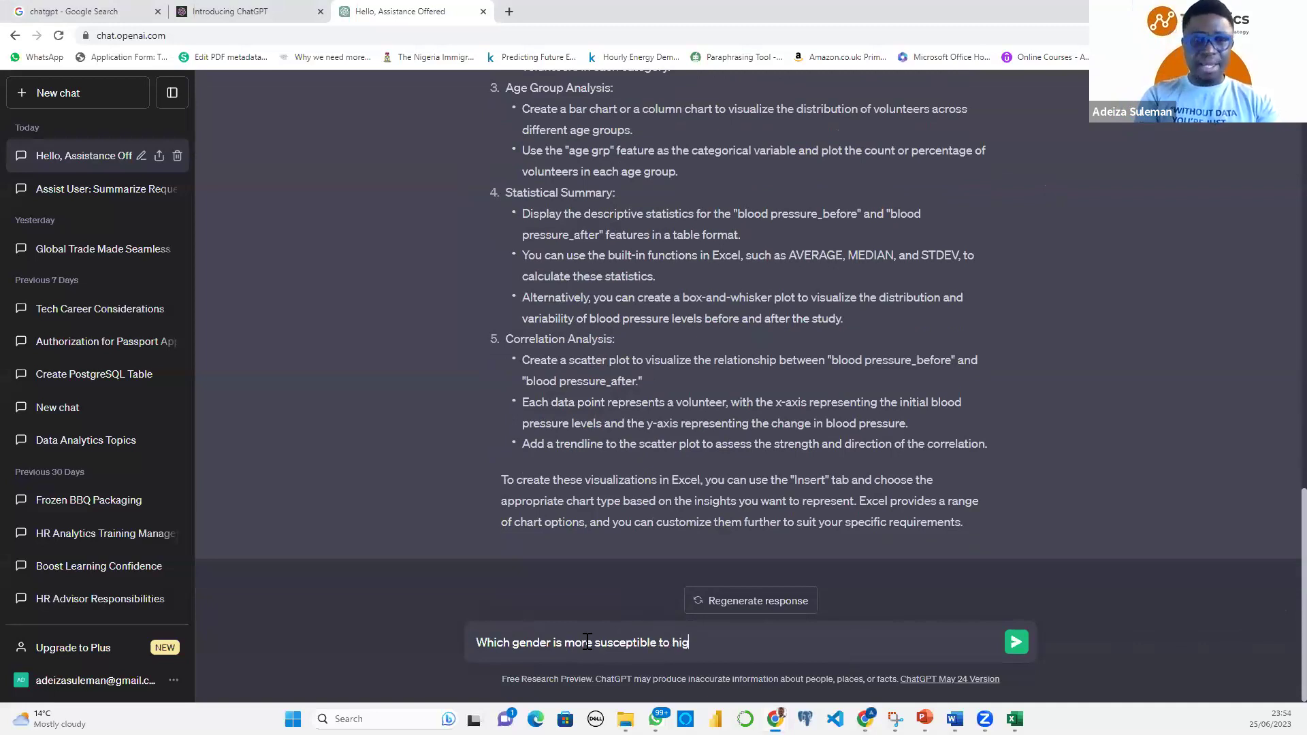
text(h blood )
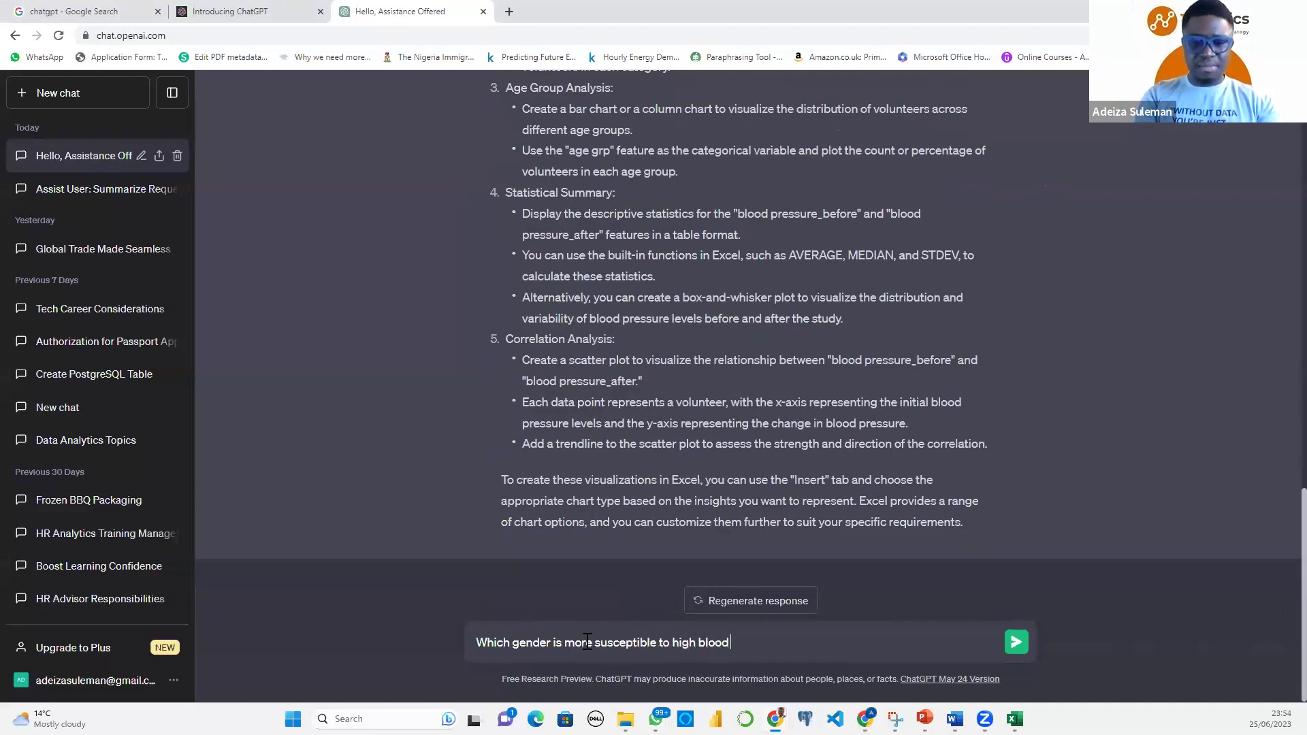
text(pressure)
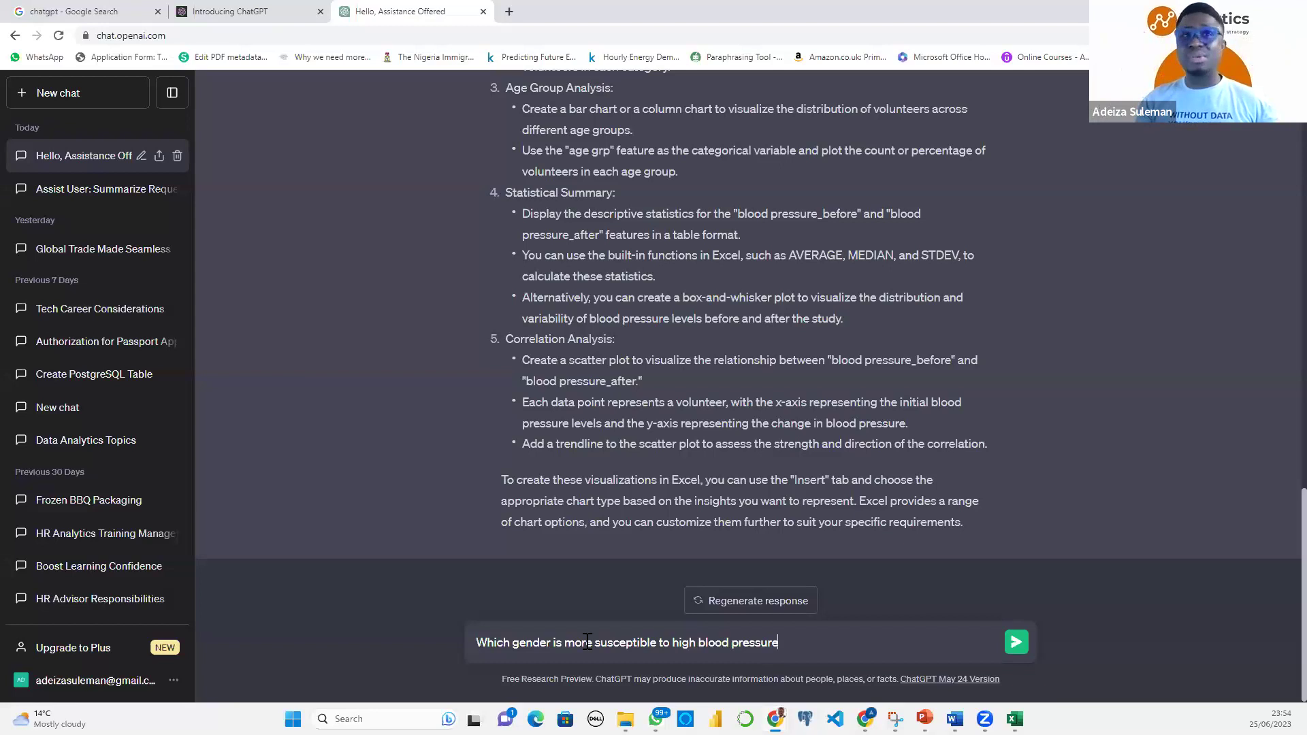
key(Return)
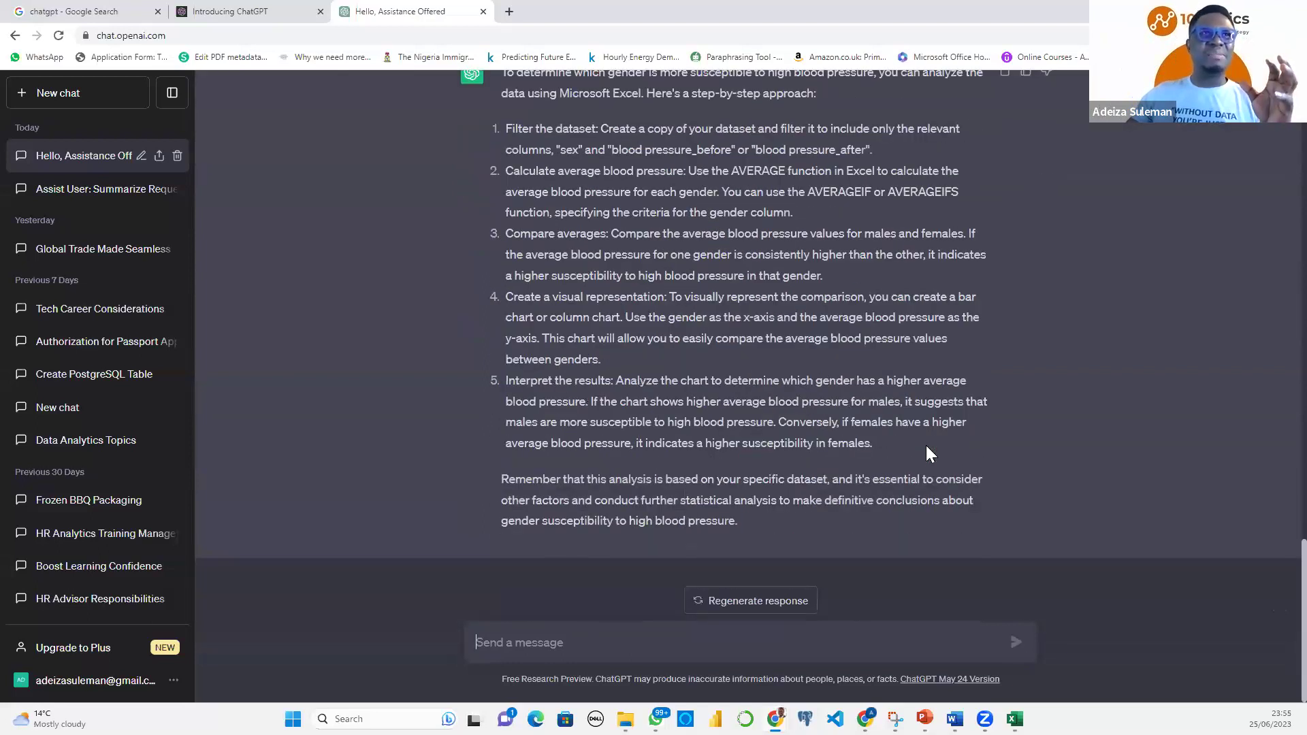
Send ChatGPT the follow-up "Ignore the dataset and tell me which gender is more susceptible to high blood pressure"
click(647, 646)
text(I)
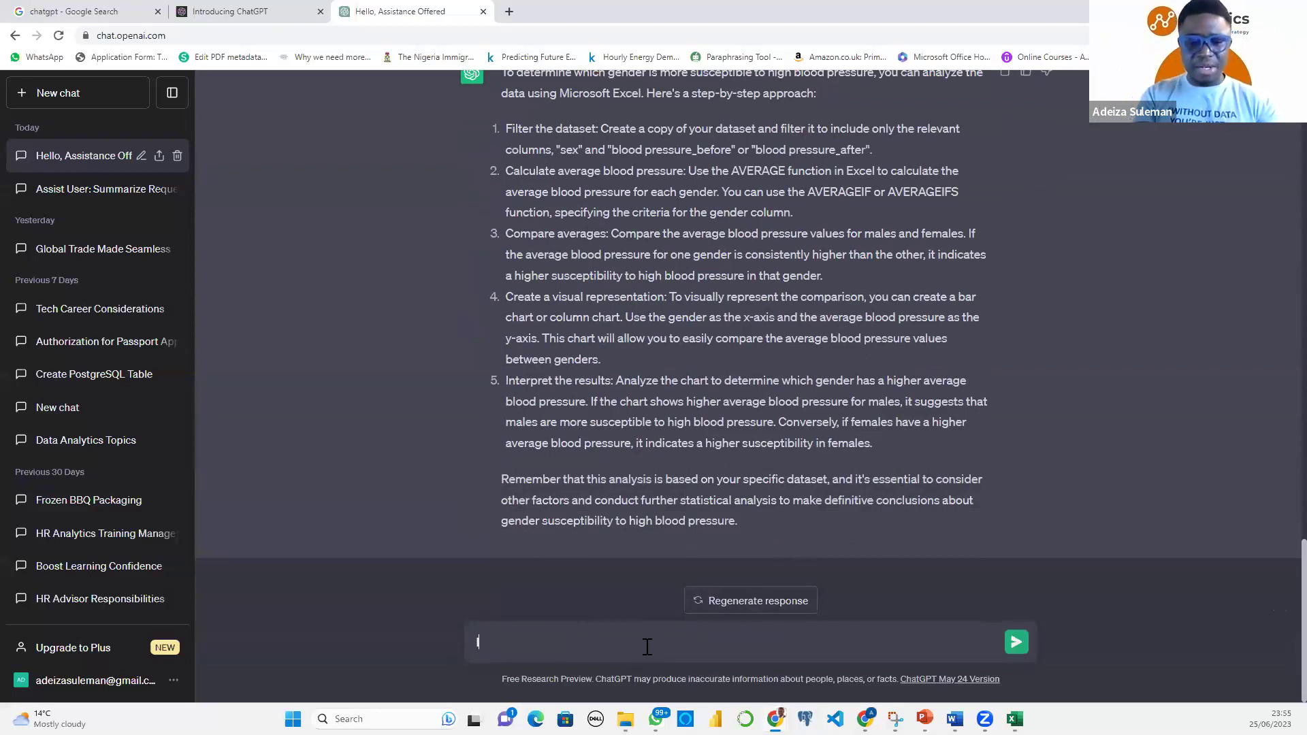
text(gnore the dataset and tell me which gender is more susceptible to high blood pressure)
key(Return)
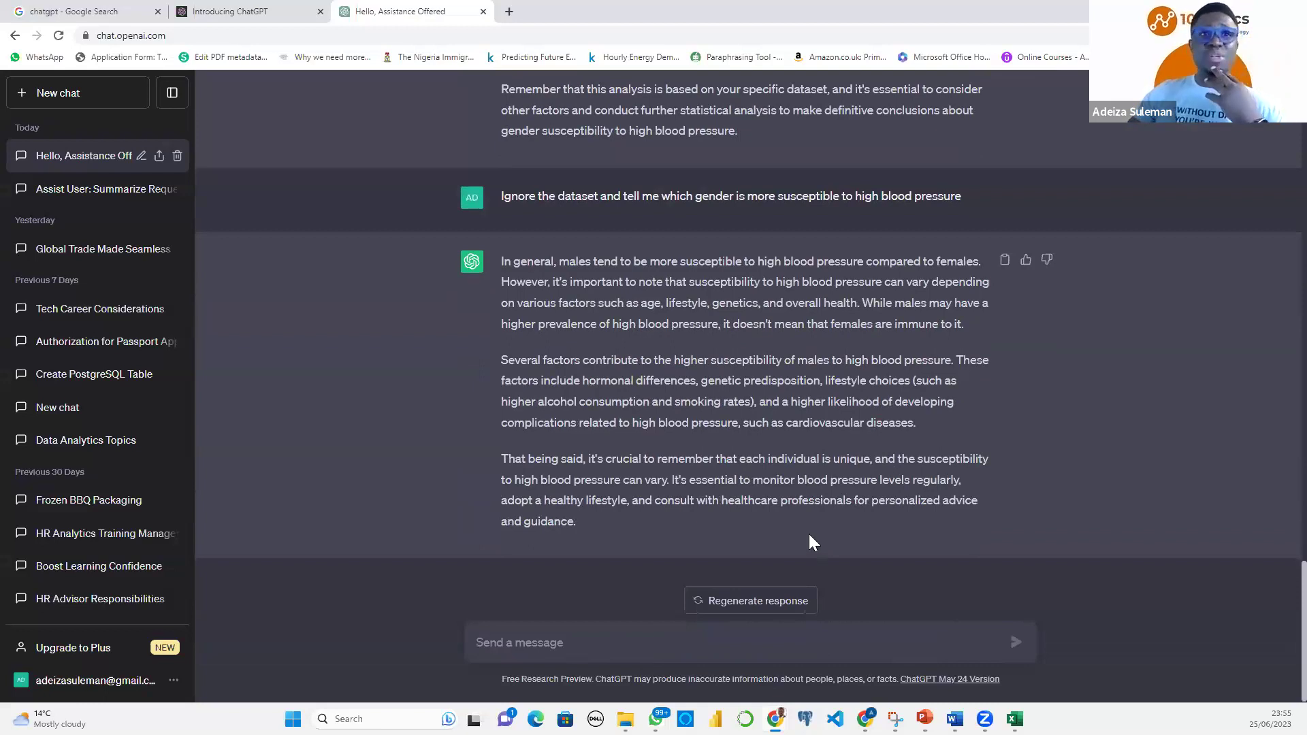
Read ChatGPT's answer on gender susceptibility, highlighting its opening sentence and clearing the highlight
scroll(803, 464, up, 1)
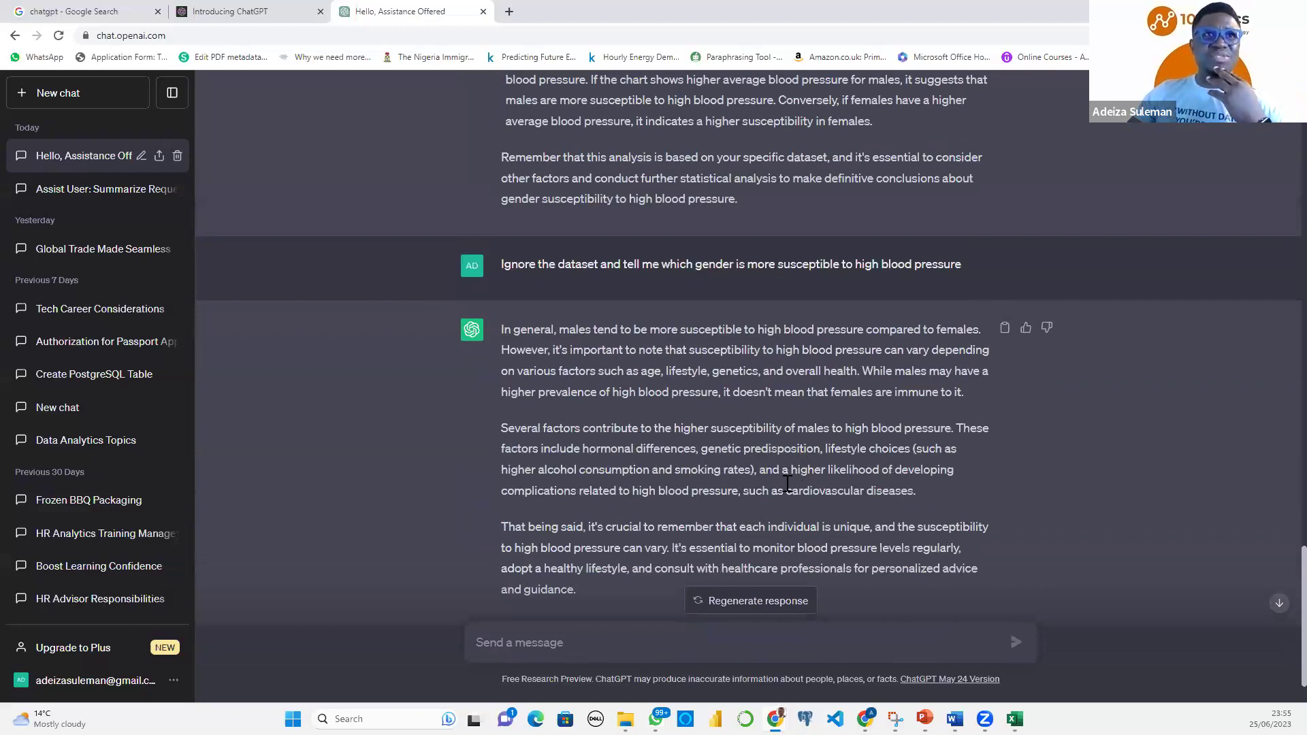
scroll(788, 481, down, 1)
drag(503, 261, 571, 262)
click(582, 262)
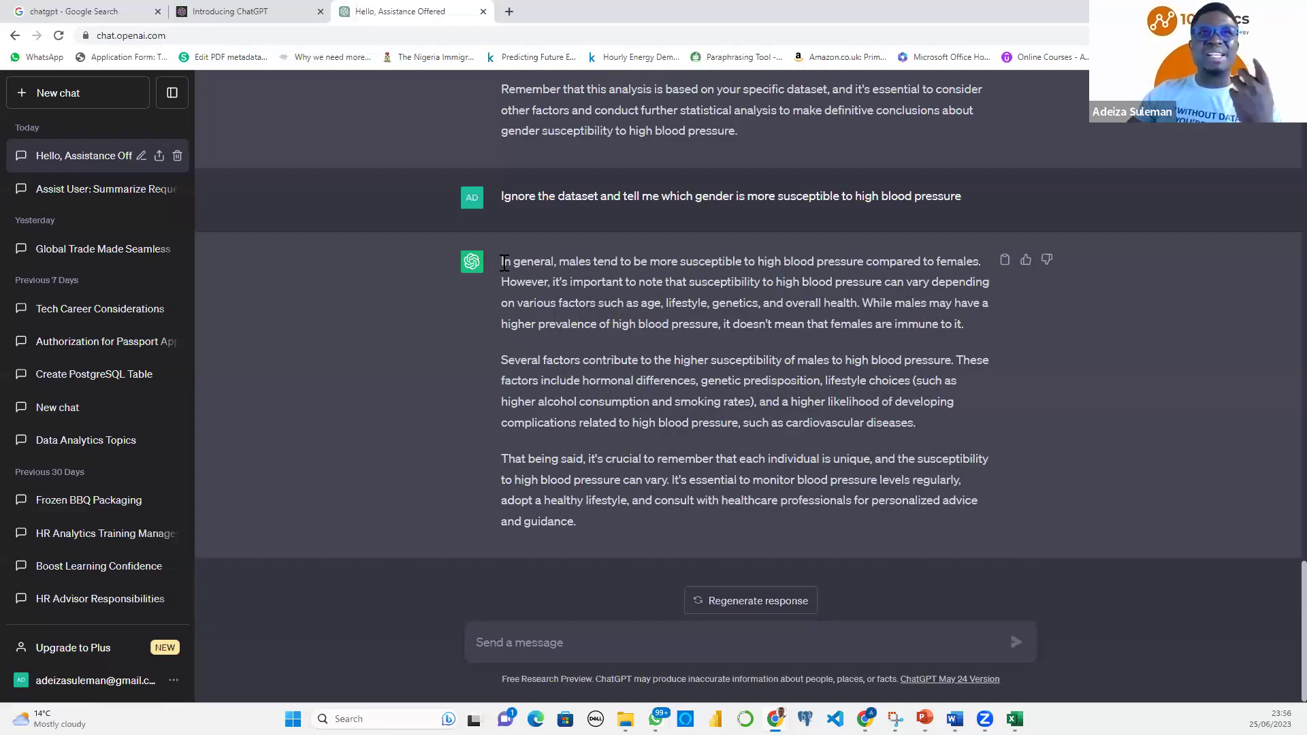
drag(504, 262, 982, 264)
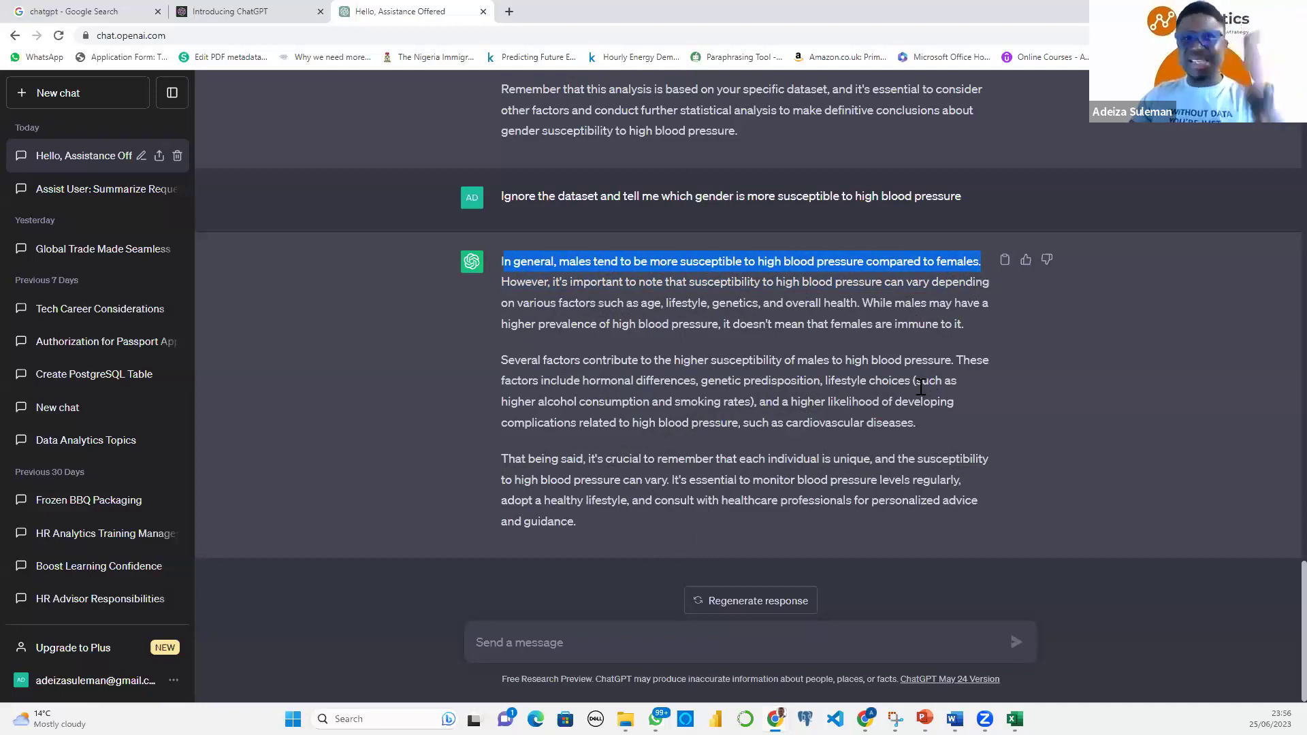
click(606, 377)
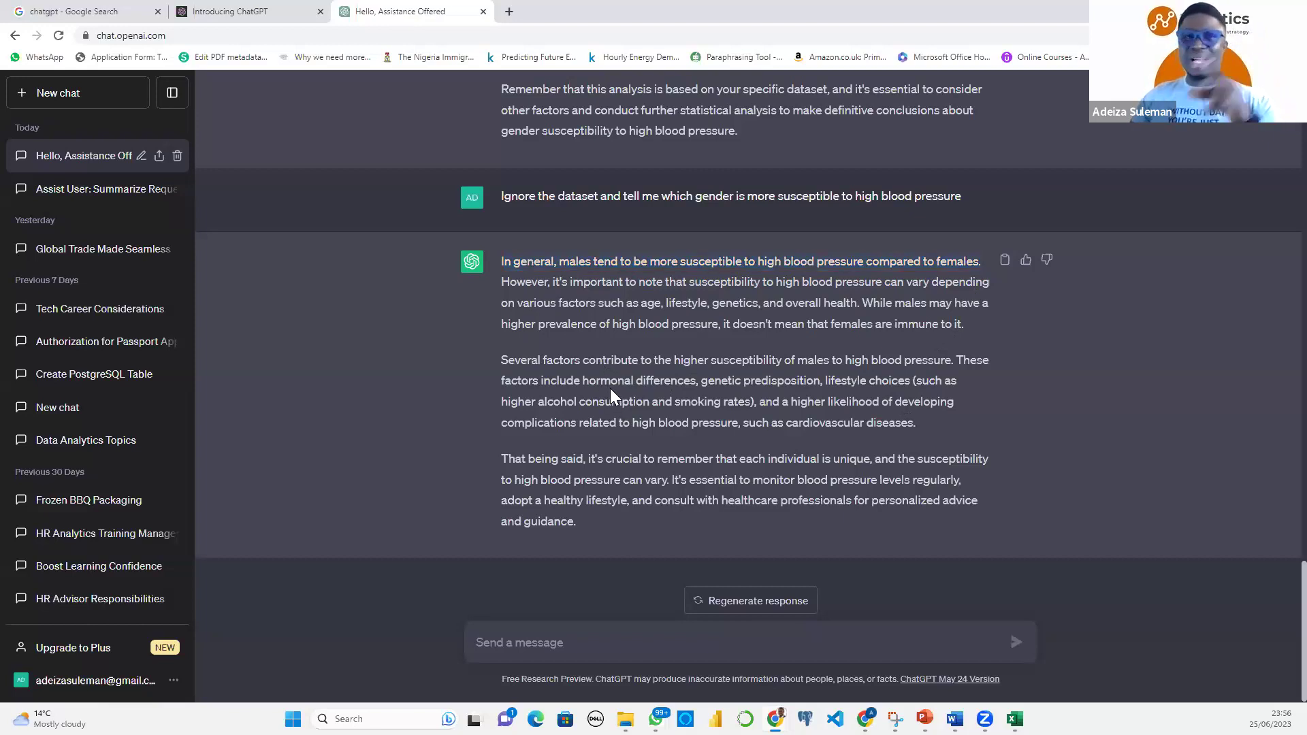
Ask ChatGPT "I am a Data Analyst, tell me will you take my job"
click(541, 641)
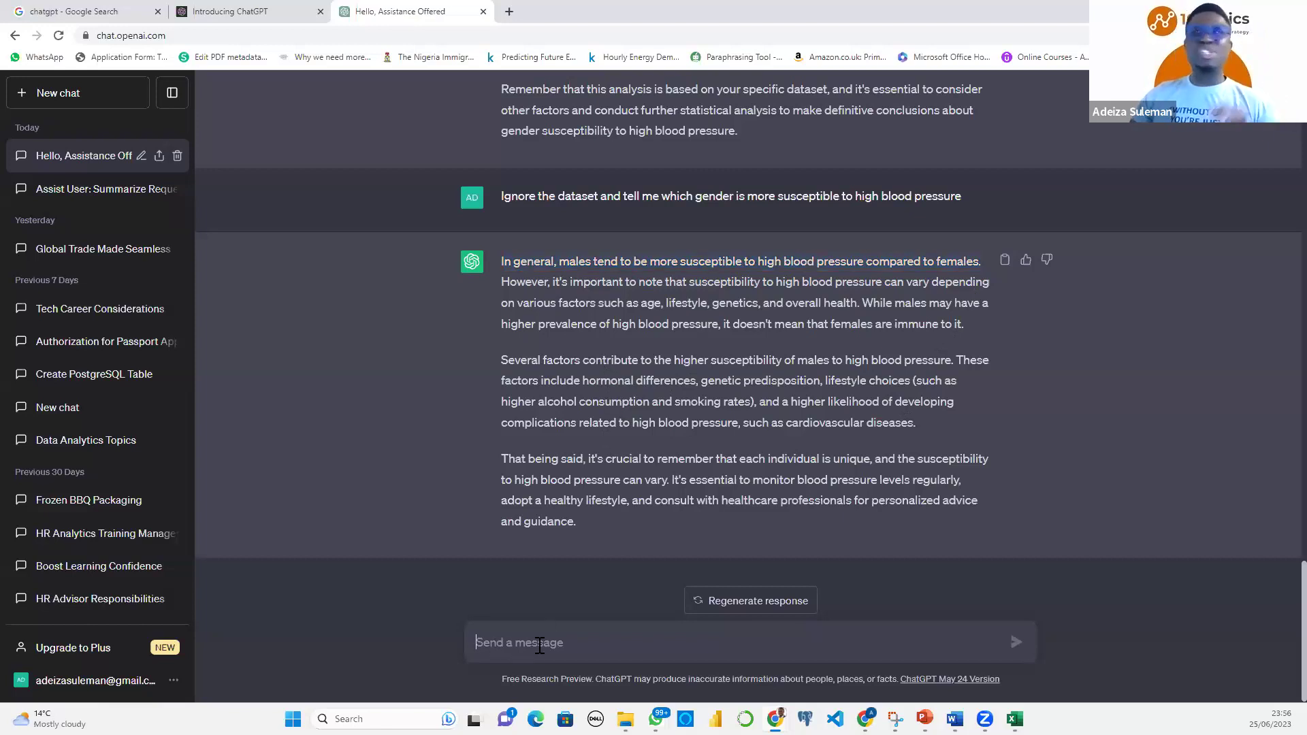
text(I am a Dt)
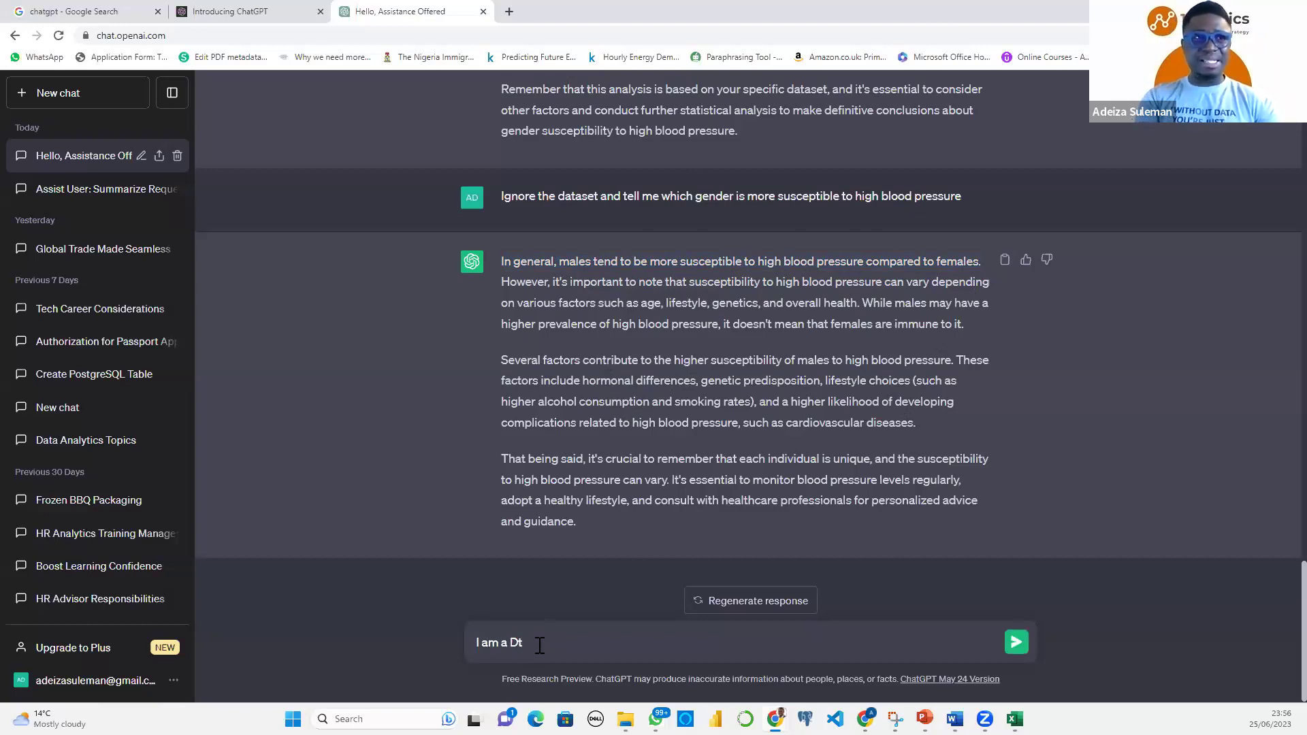
key(BackSpace)
text(ata A)
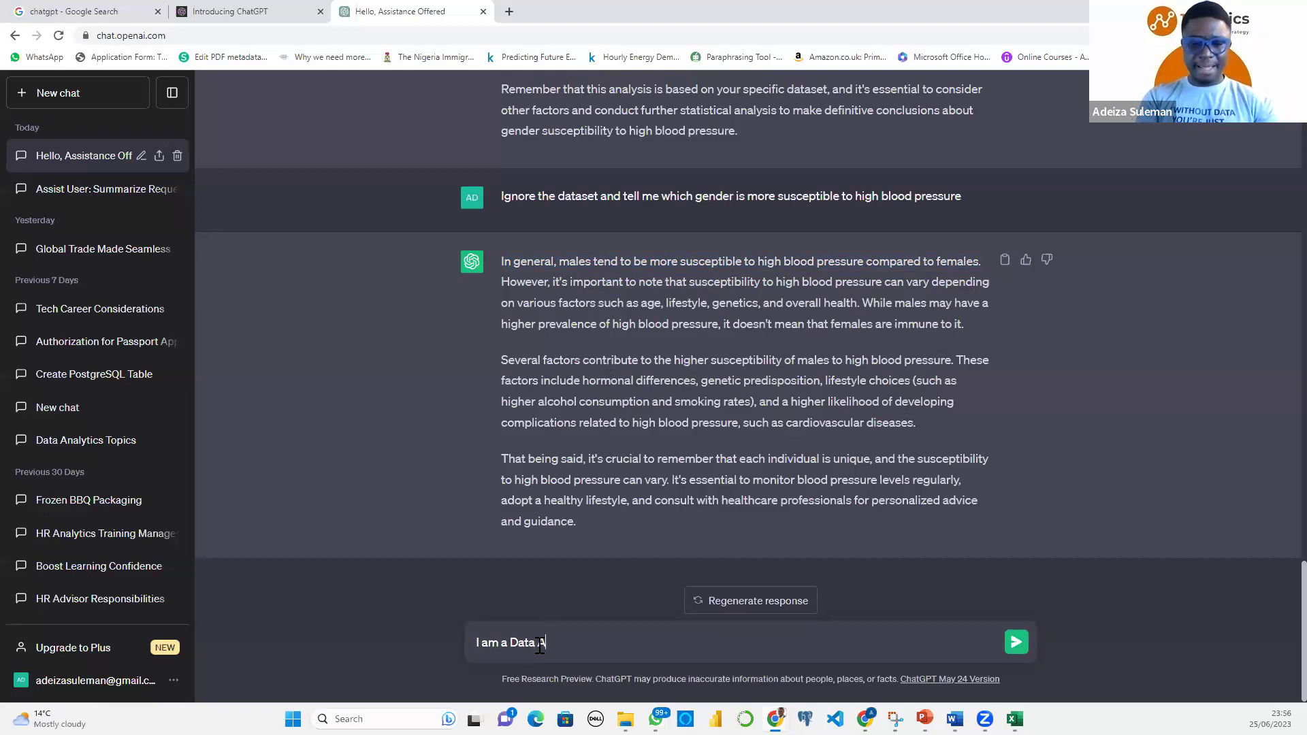
text(nalyst, tell)
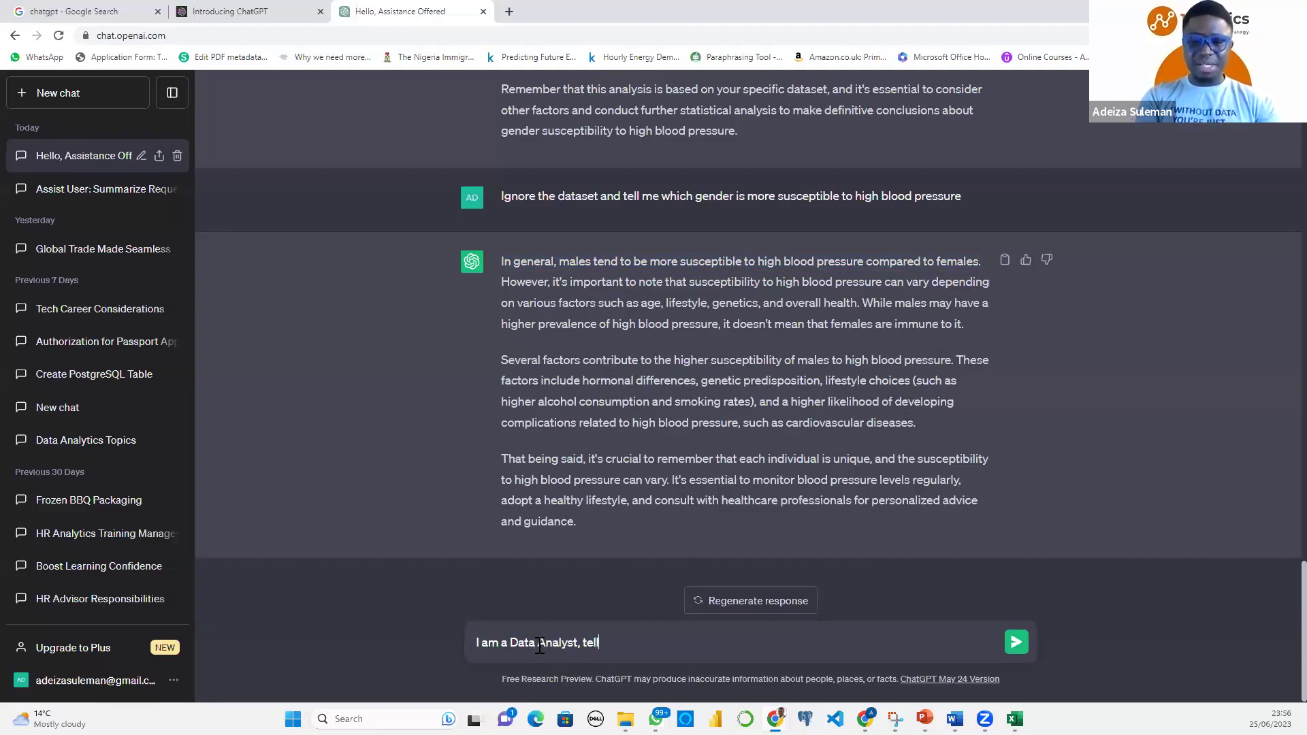
text( me will you )
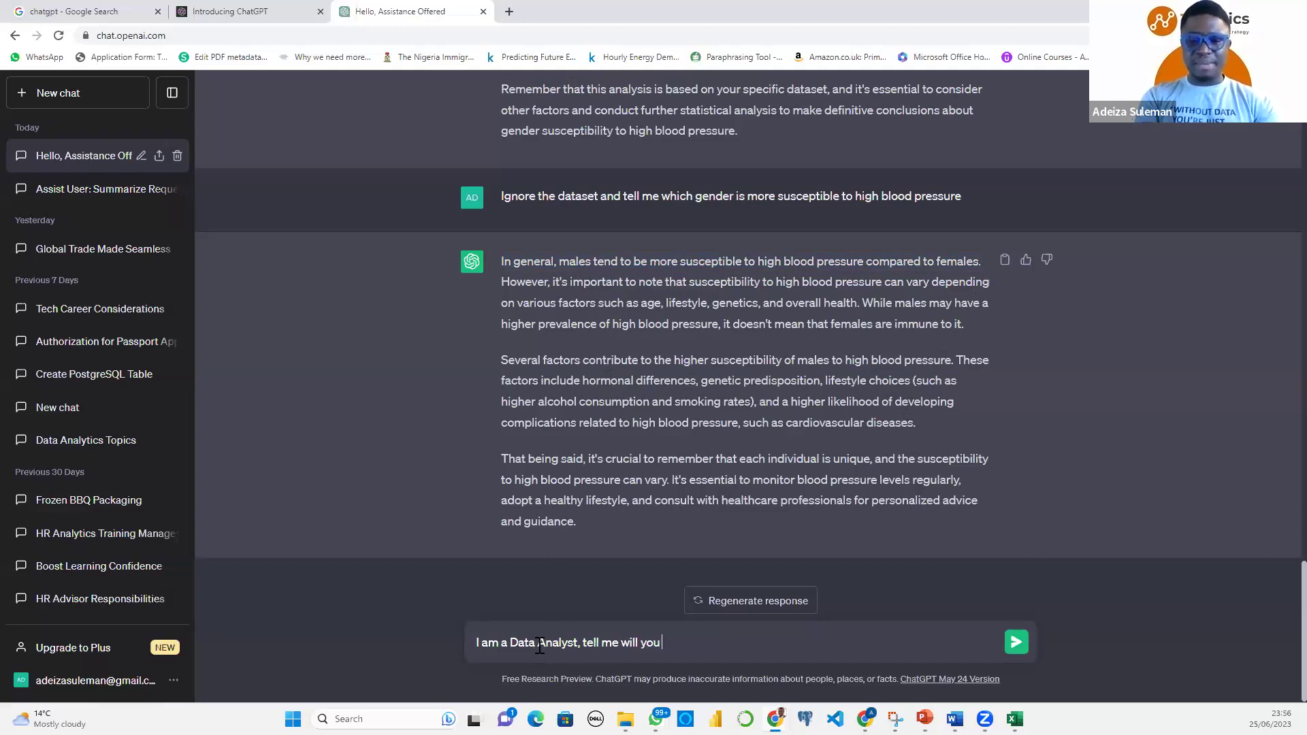
text(take my job)
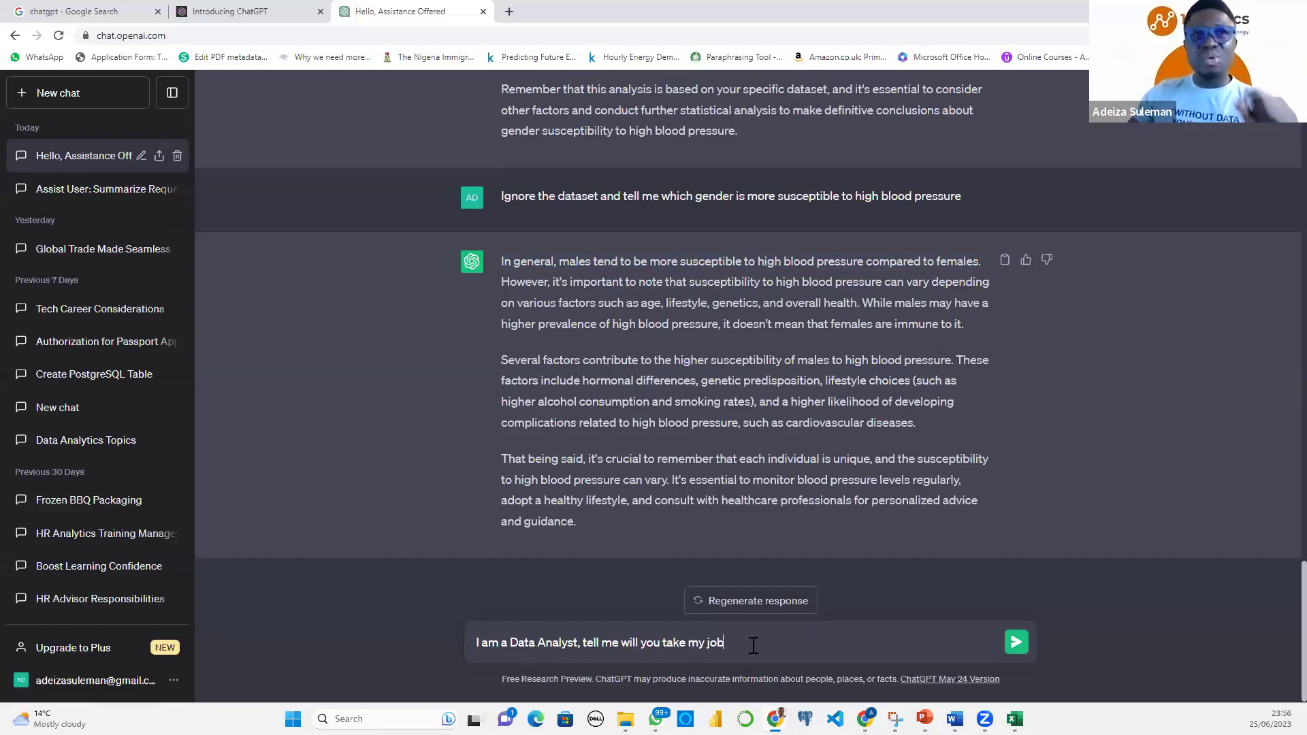
key(Return)
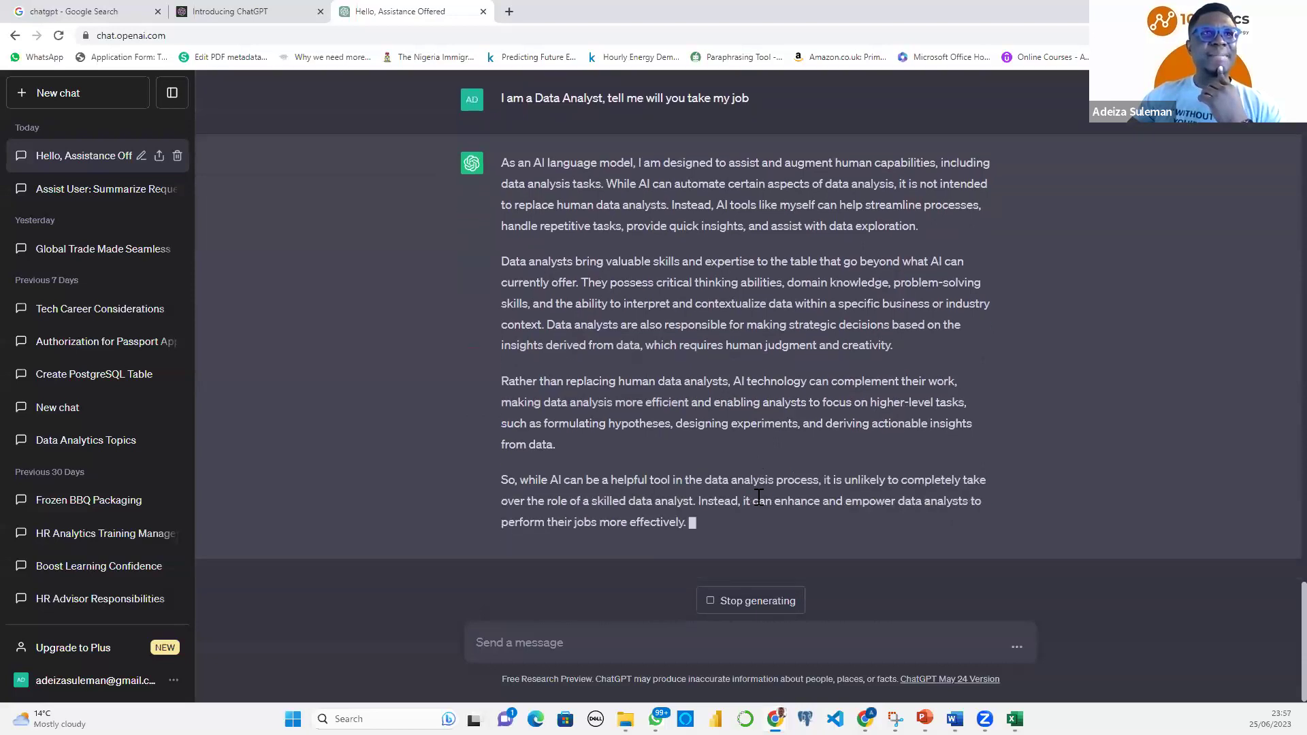
Read ChatGPT's answer about replacing data analysts, highlighting the phrases on quick insights, analysts' valuable skills and domain knowledge, and clear the highlight
scroll(758, 497, up, 1)
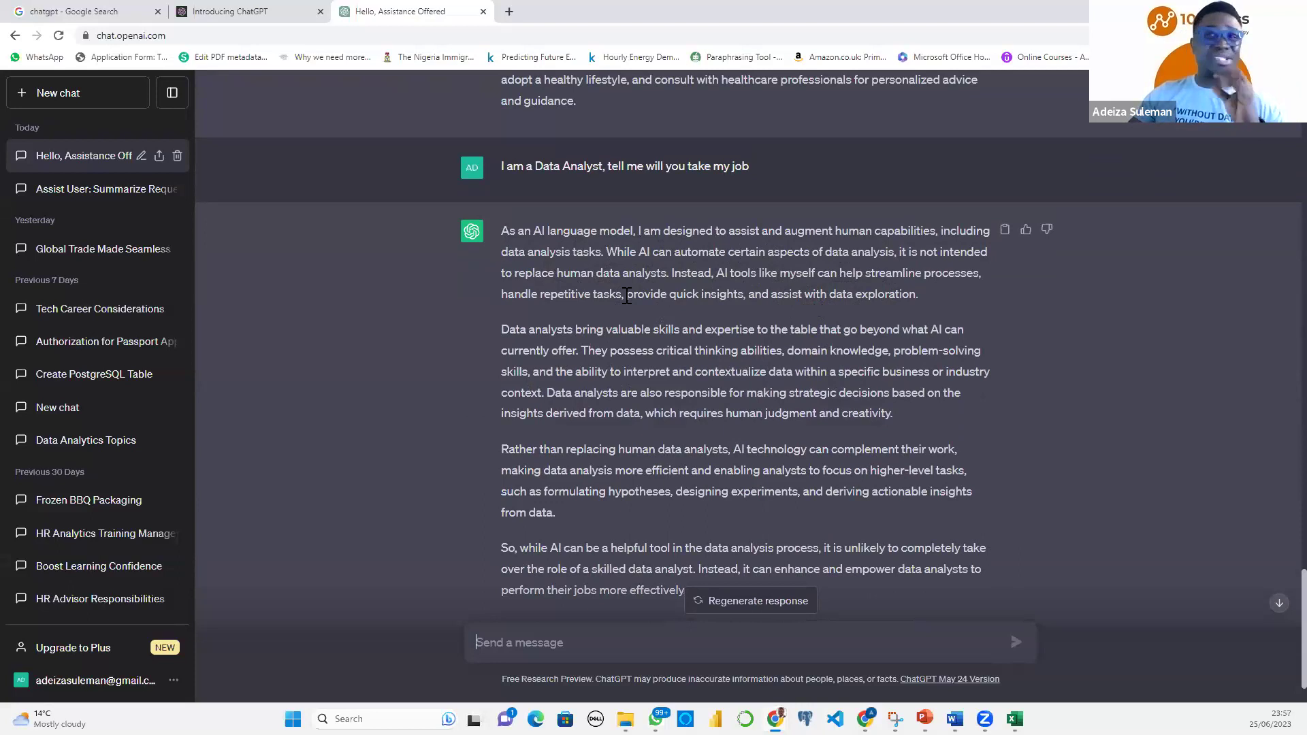
drag(626, 294, 928, 300)
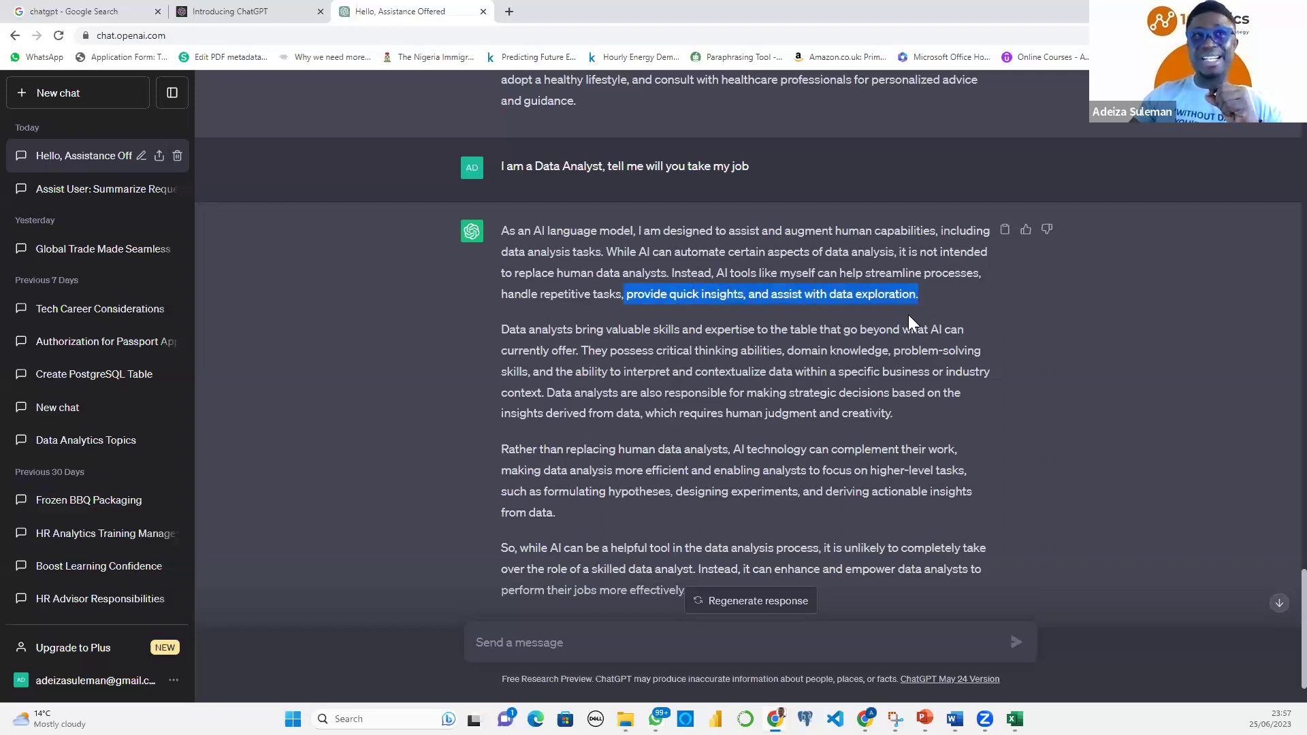
drag(502, 330, 577, 353)
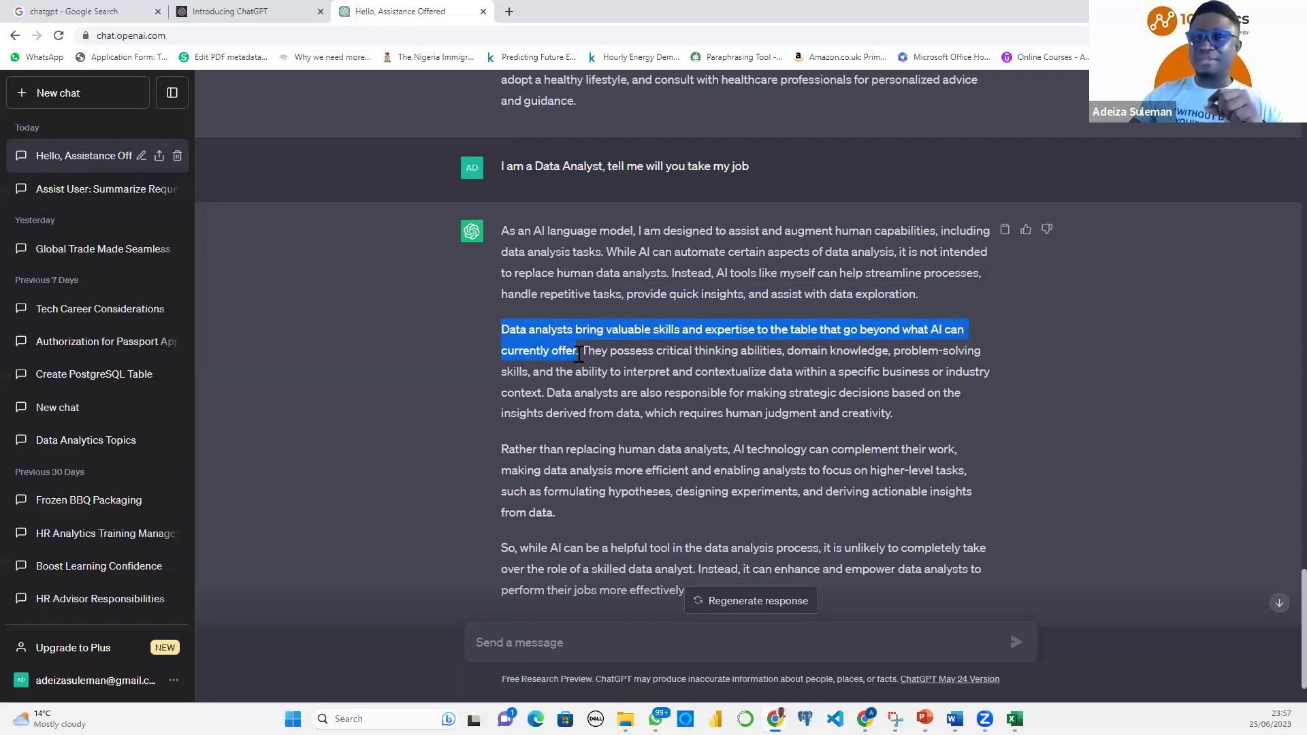
drag(670, 372, 792, 352)
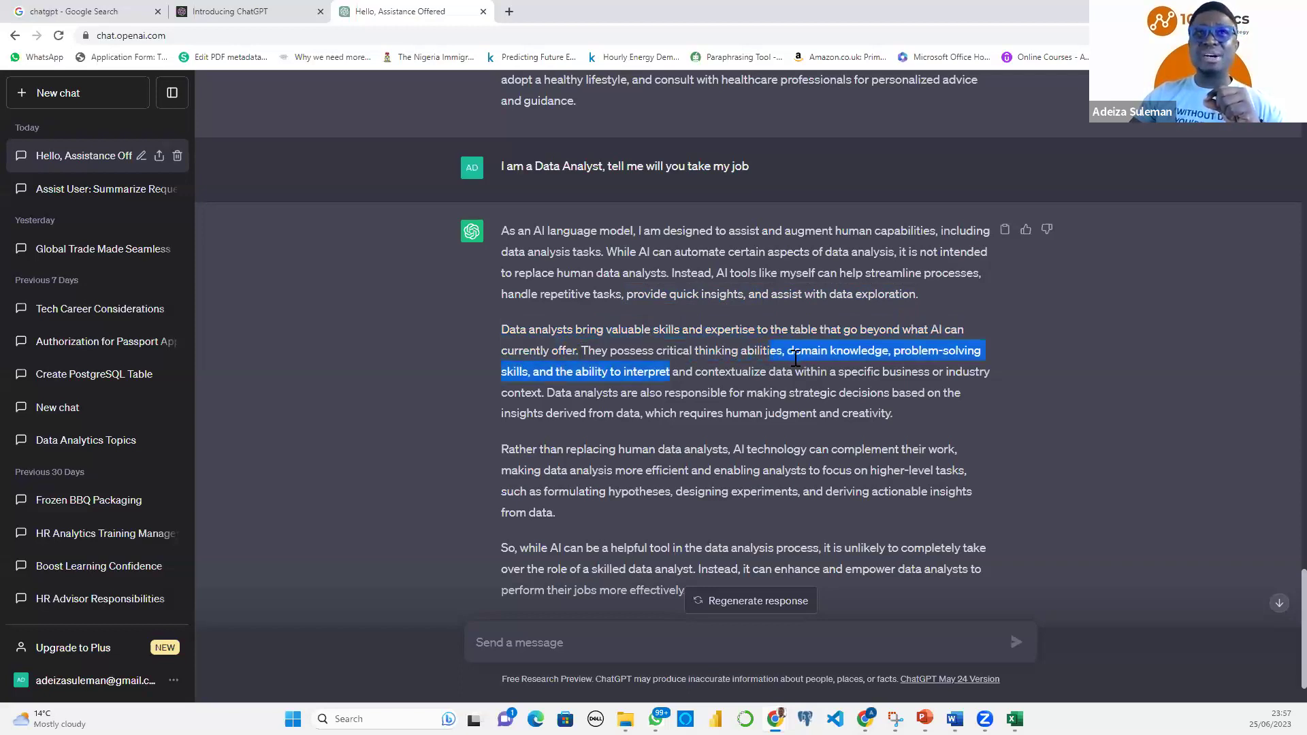
click(797, 356)
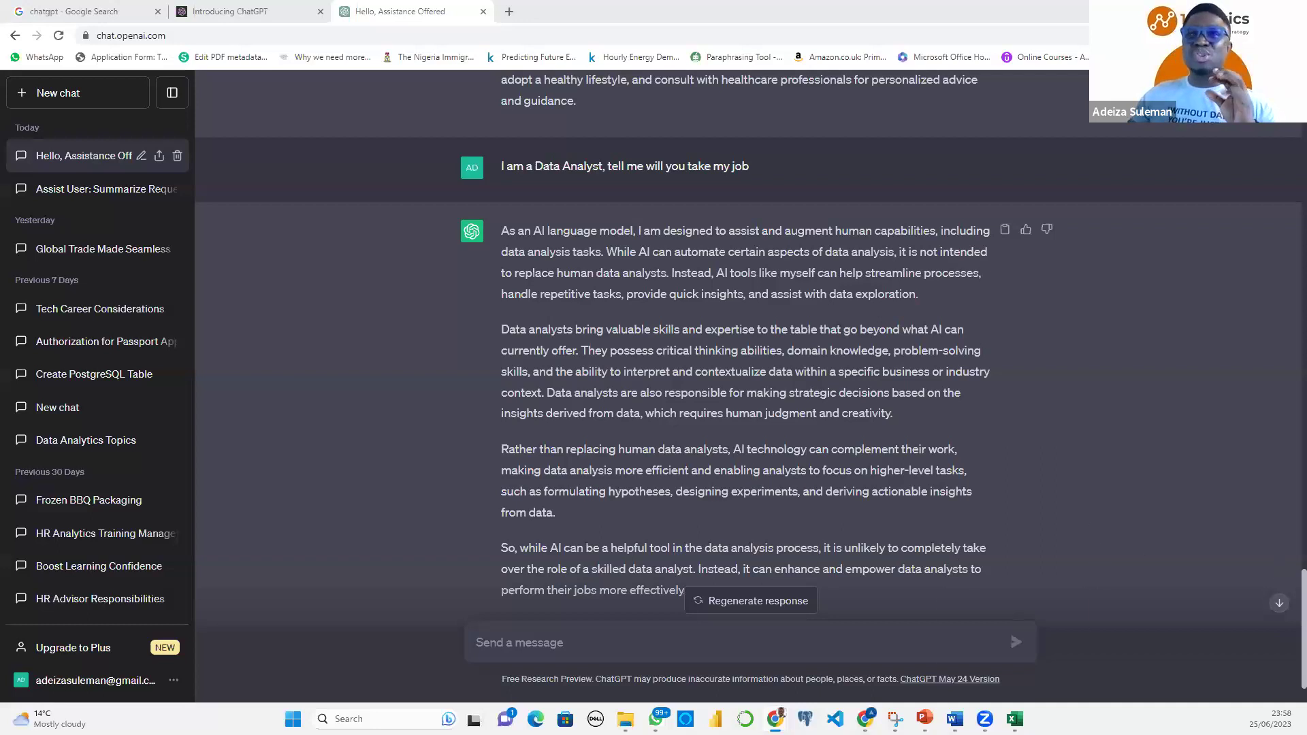
Switch to the Redbull workbook in Excel and review the gender chart and the surrounding pivot tables
key(alt+Tab)
scroll(735, 473, up, 10)
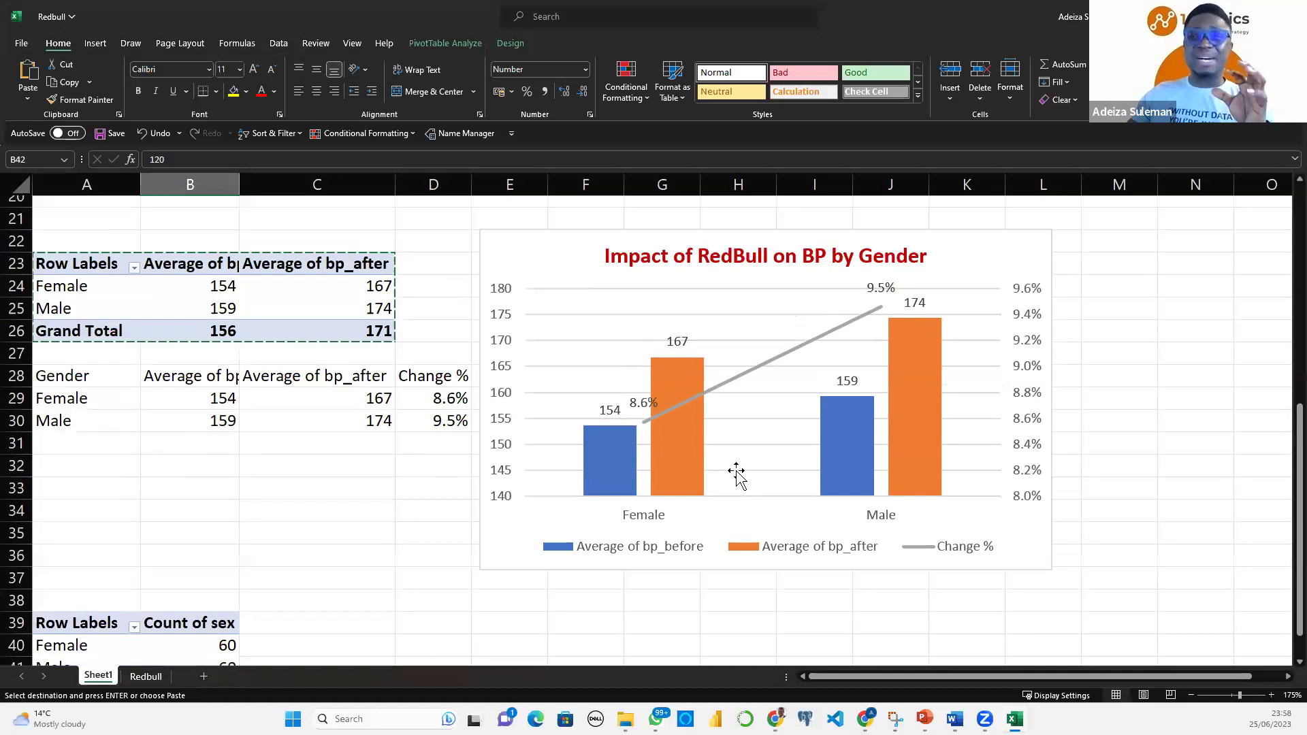
scroll(736, 473, down, 6)
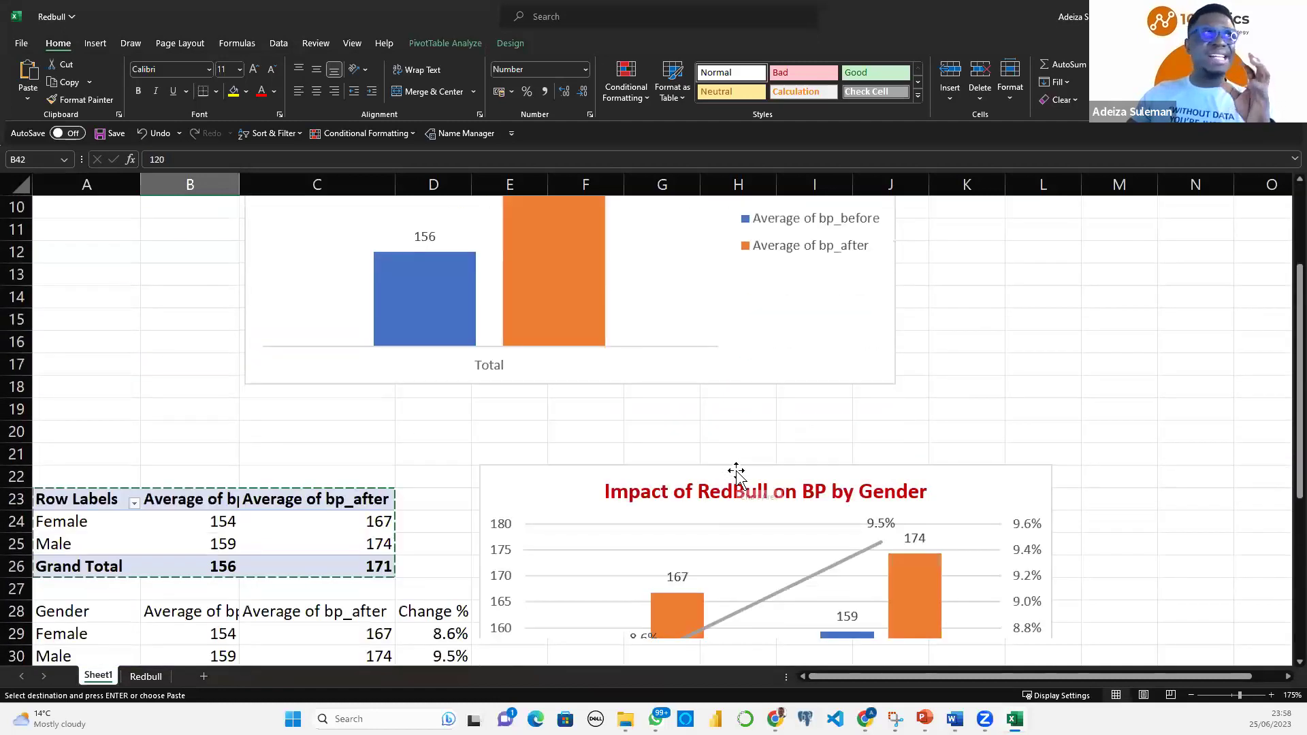
scroll(735, 470, down, 2)
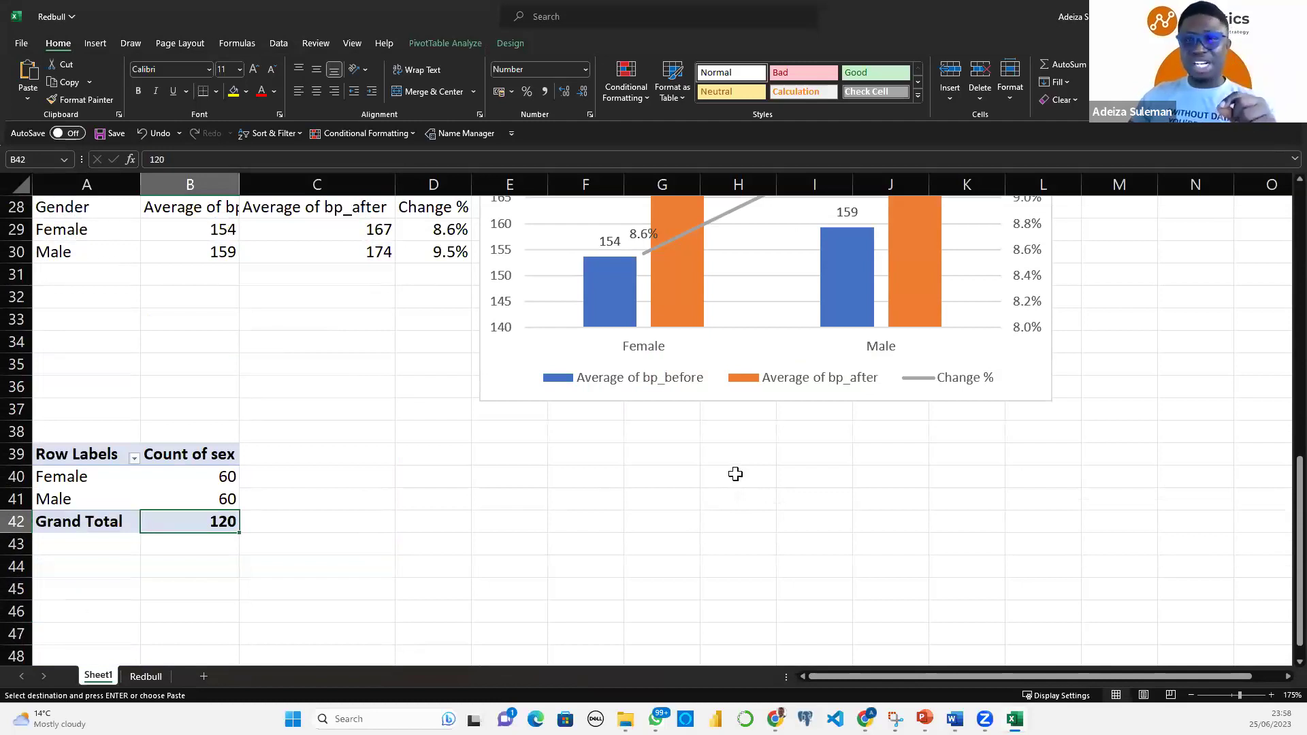
scroll(736, 474, up, 6)
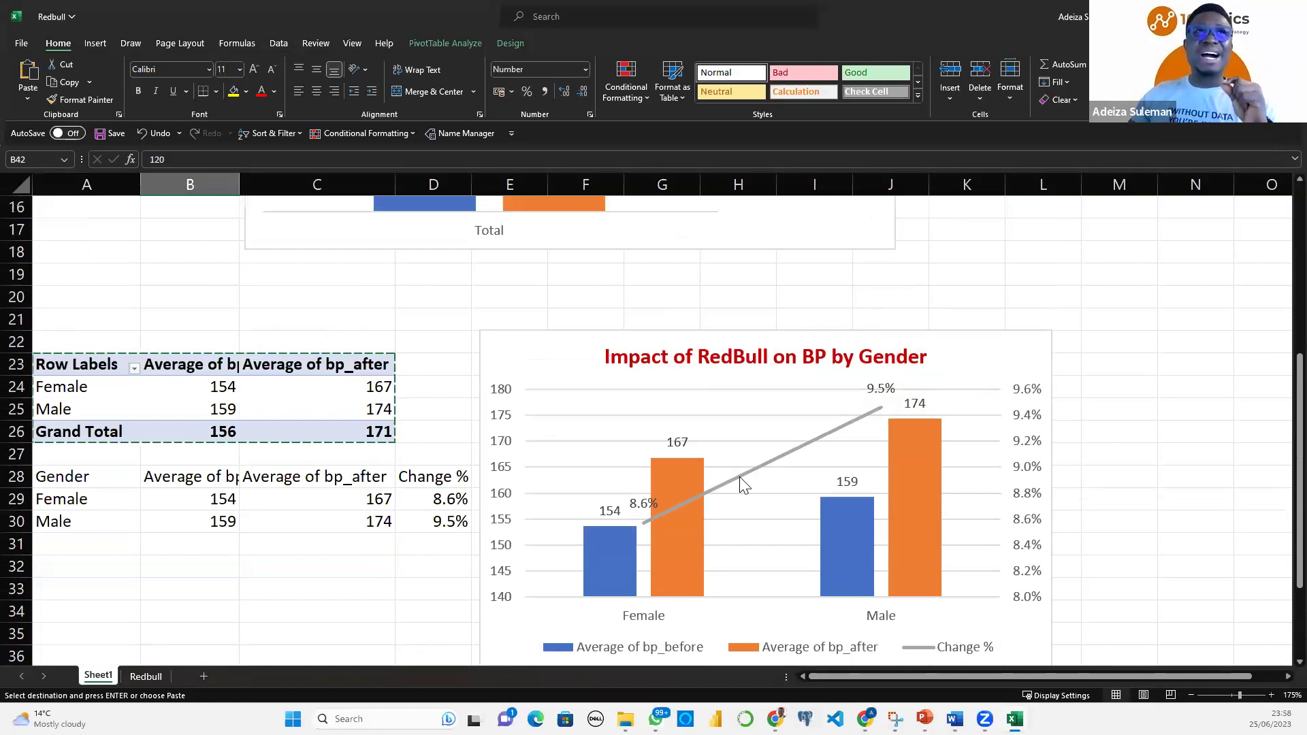
scroll(739, 476, down, 3)
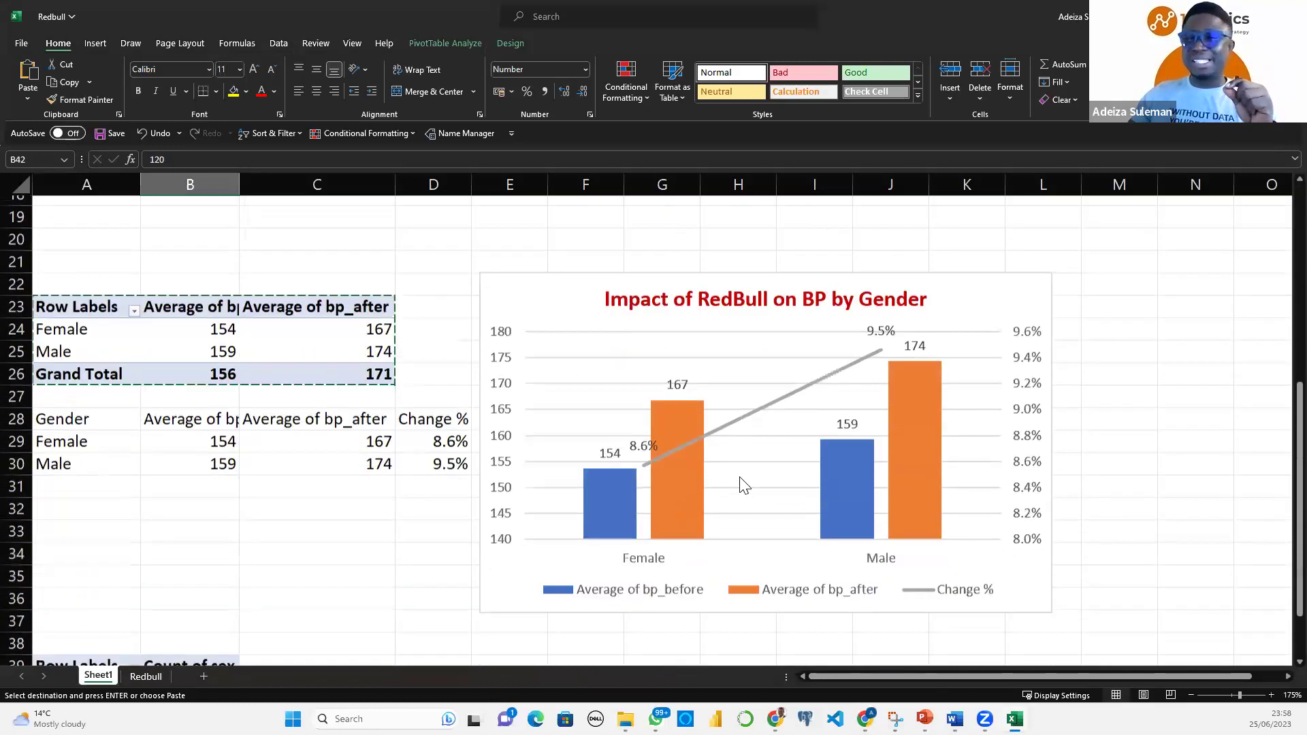
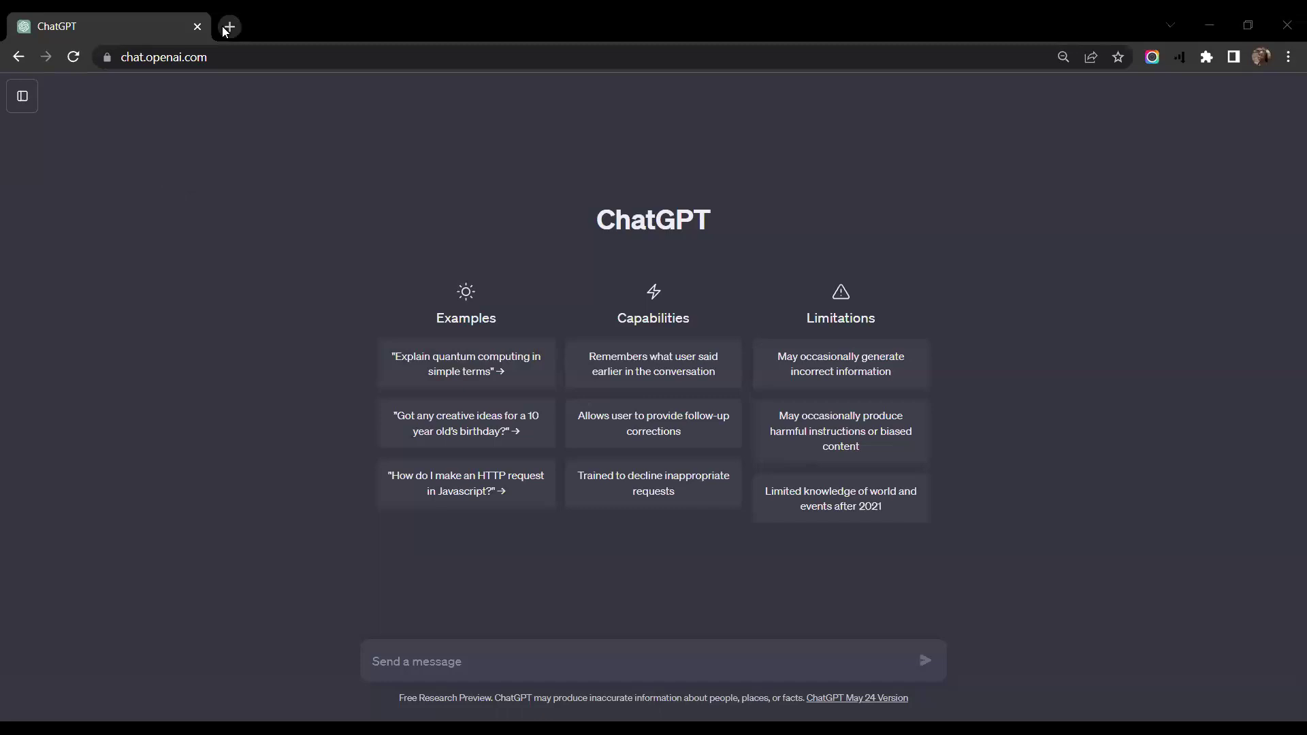
Open a new browser tab beside ChatGPT, and briefly show and hide the ChatGPT chat history
click(224, 30)
click(96, 19)
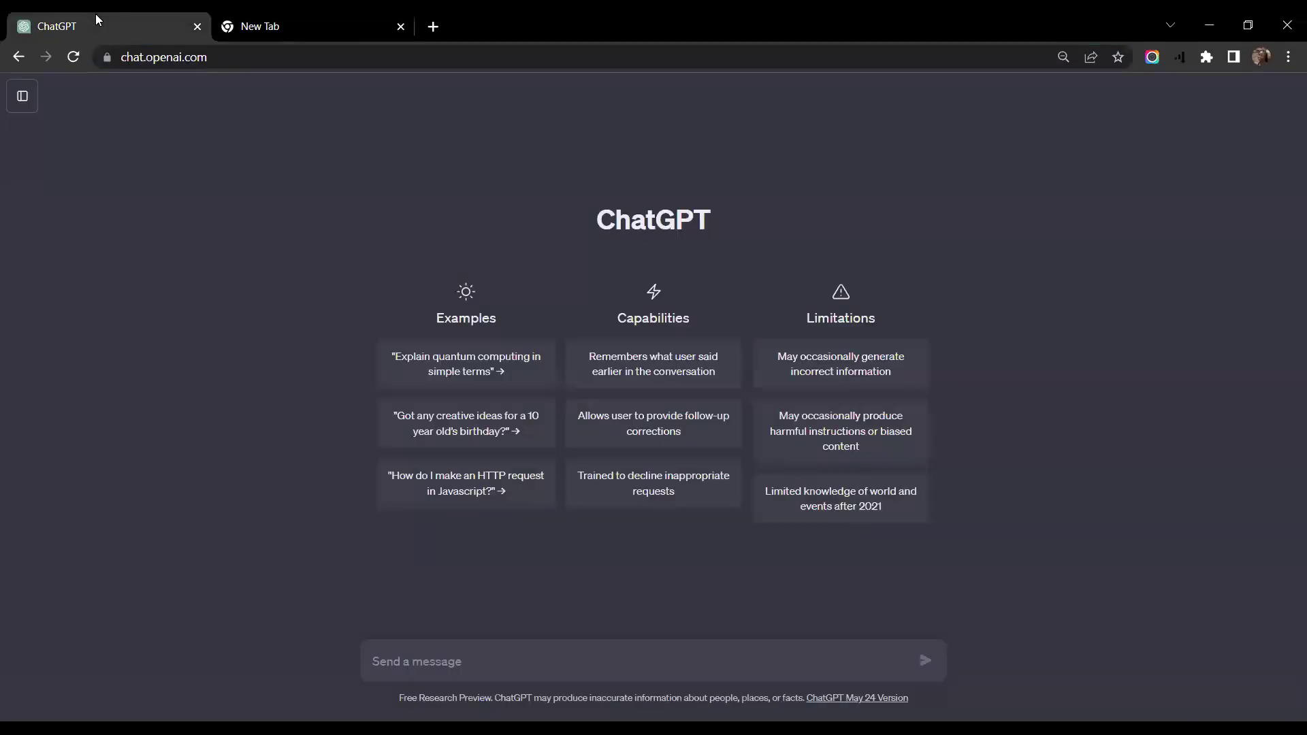
click(23, 102)
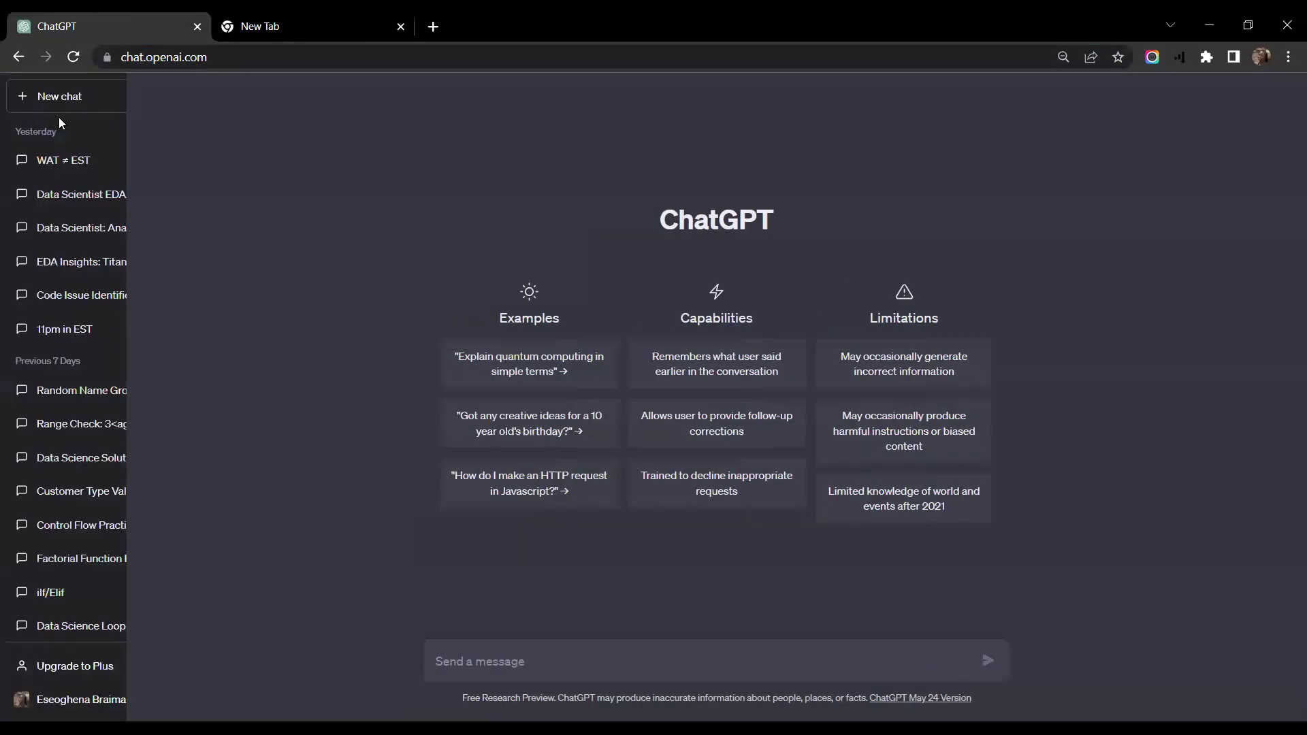
click(176, 96)
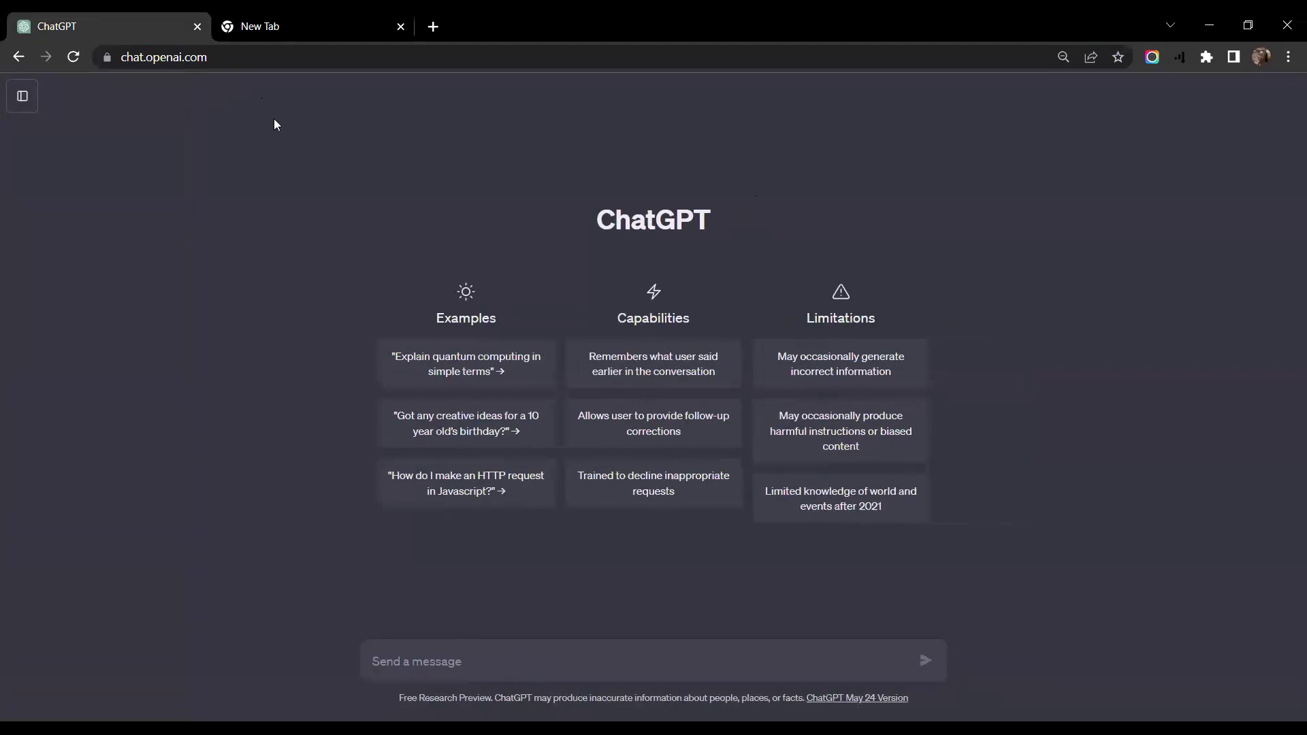
click(272, 22)
click(103, 21)
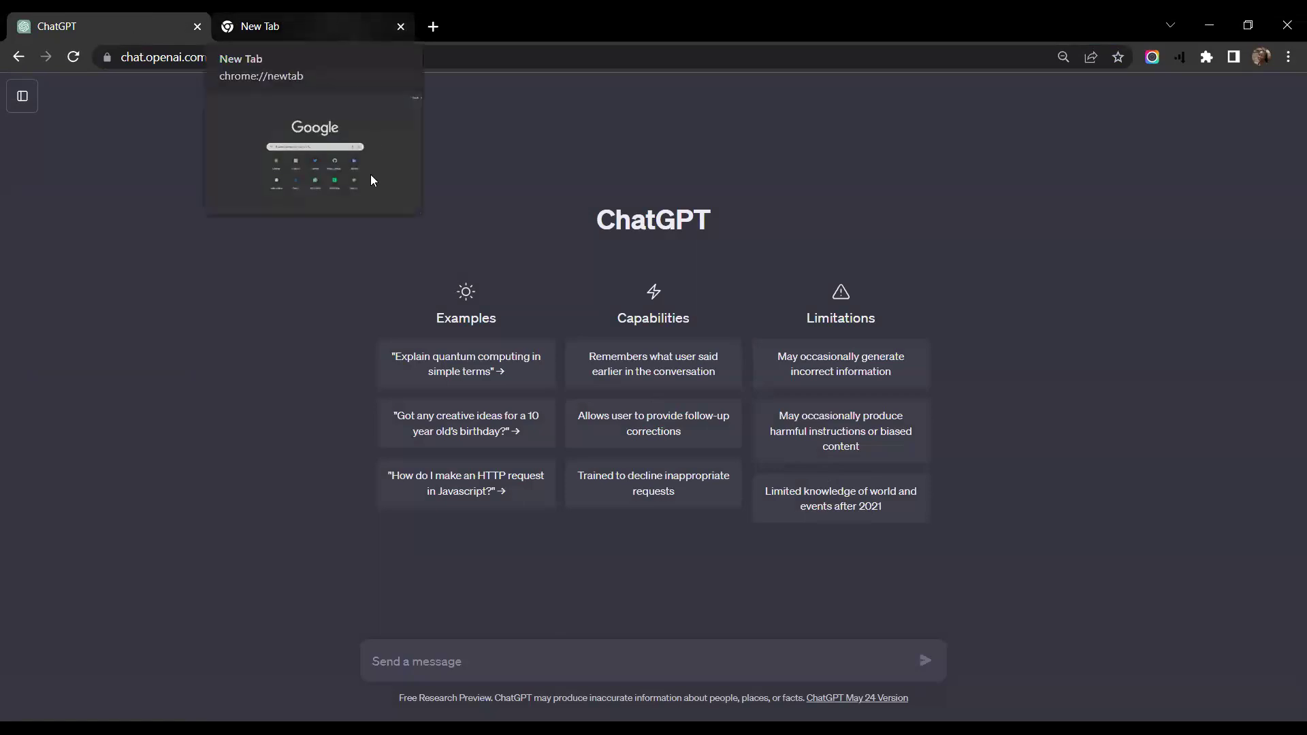
Search Google for "google colab" in the new browser tab
click(310, 32)
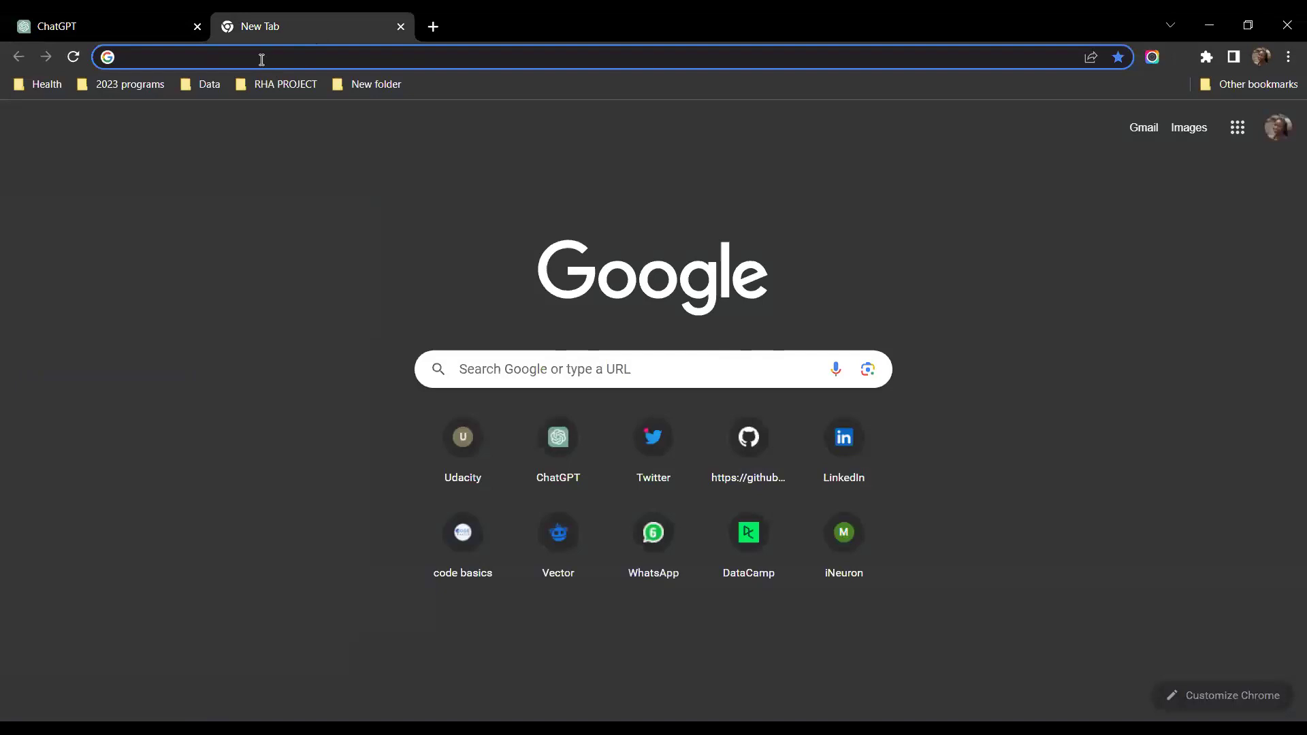
click(262, 60)
text(goo)
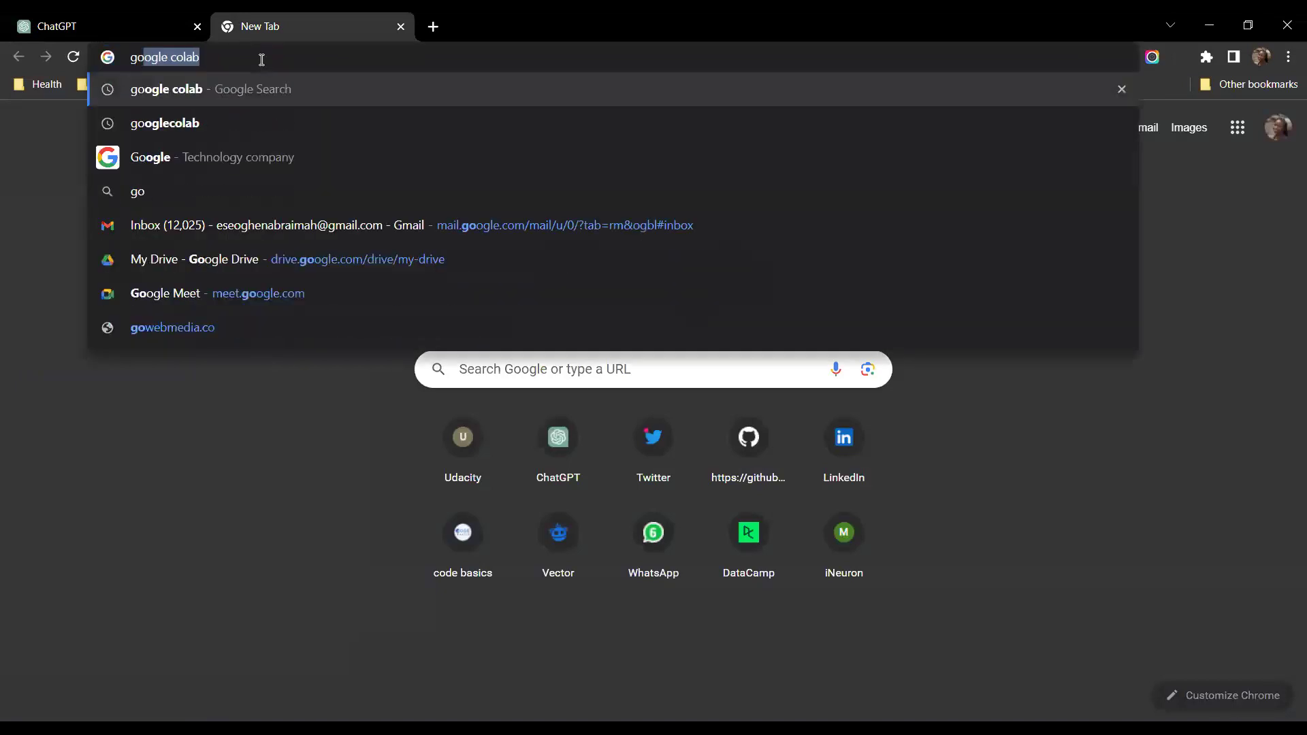
text(gle colab)
key(Return)
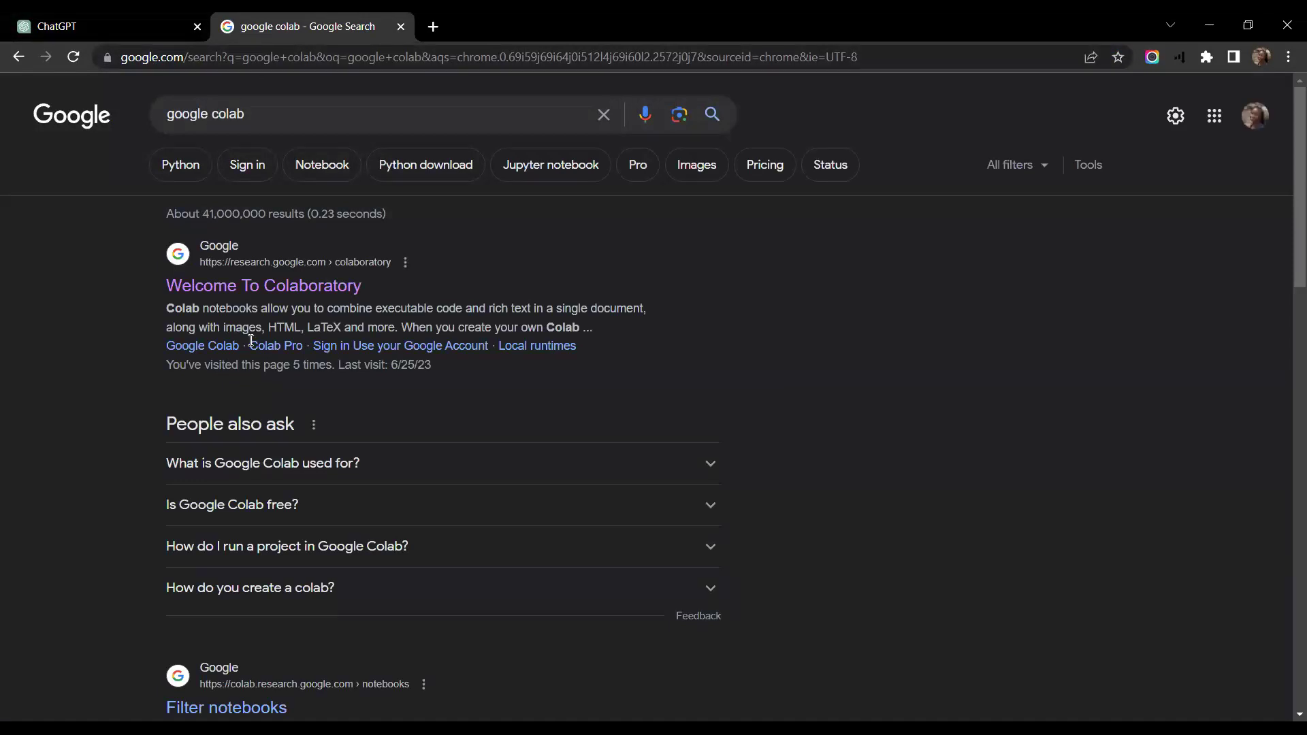
Open the "Welcome To Colaboratory" search result and create a new notebook
click(63, 20)
click(302, 26)
click(317, 288)
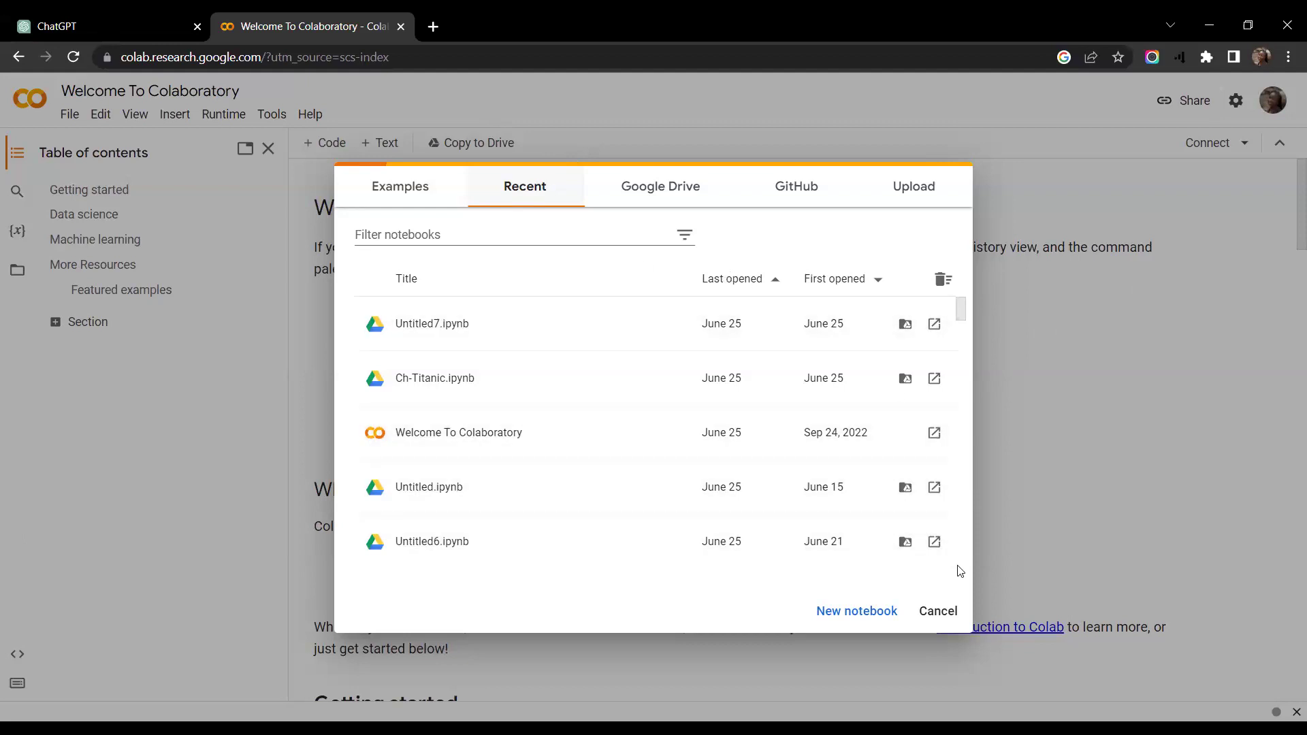
click(855, 611)
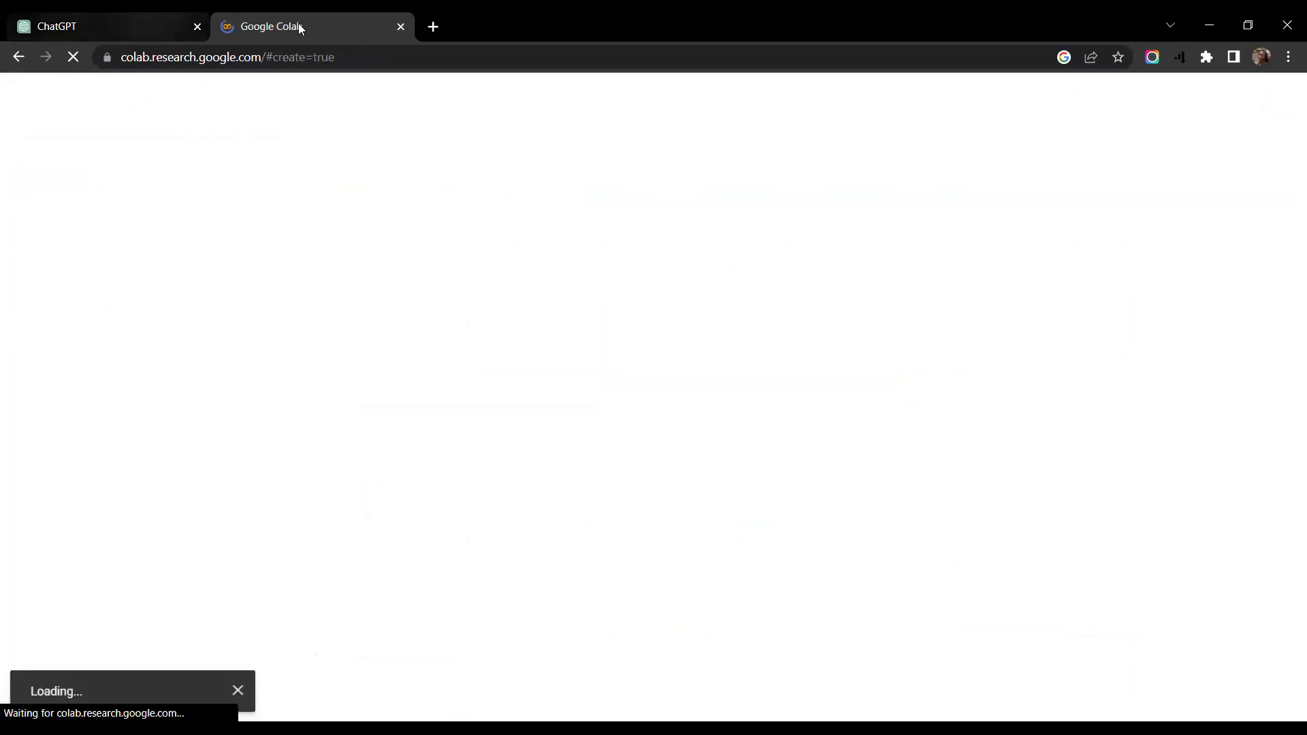
click(80, 19)
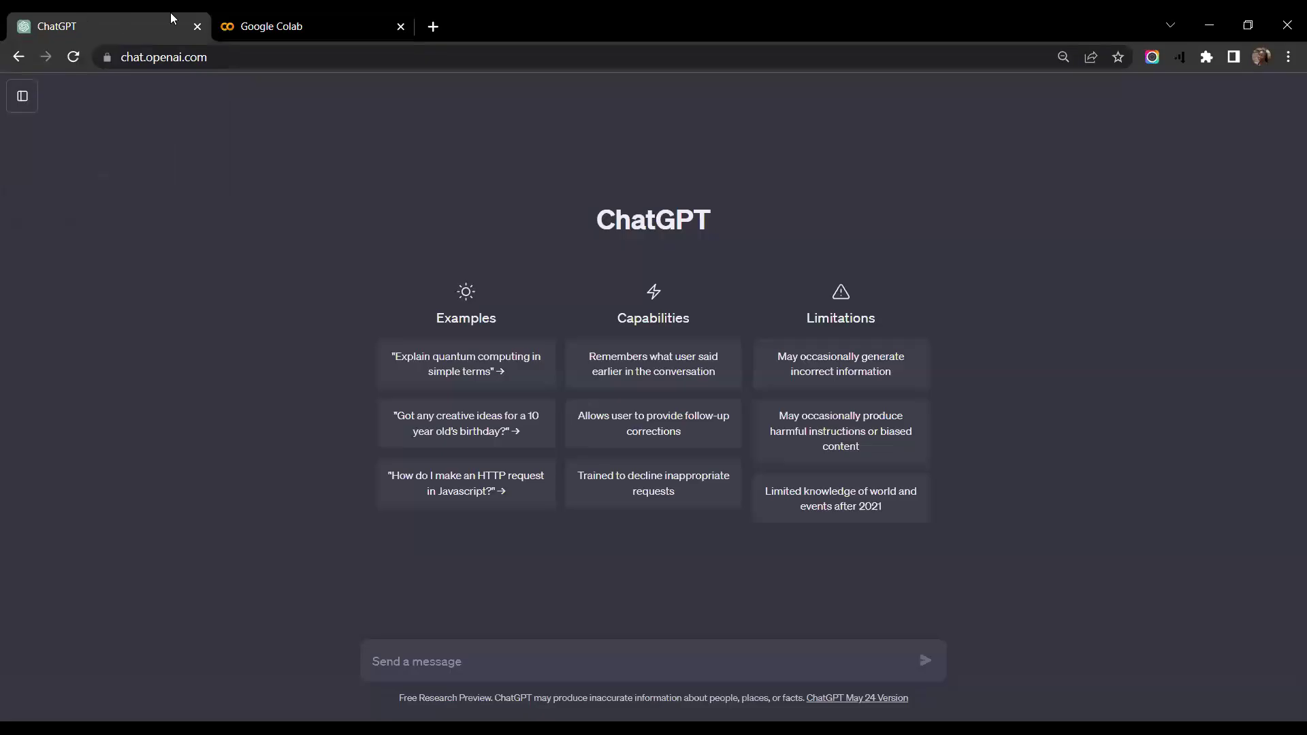
click(291, 25)
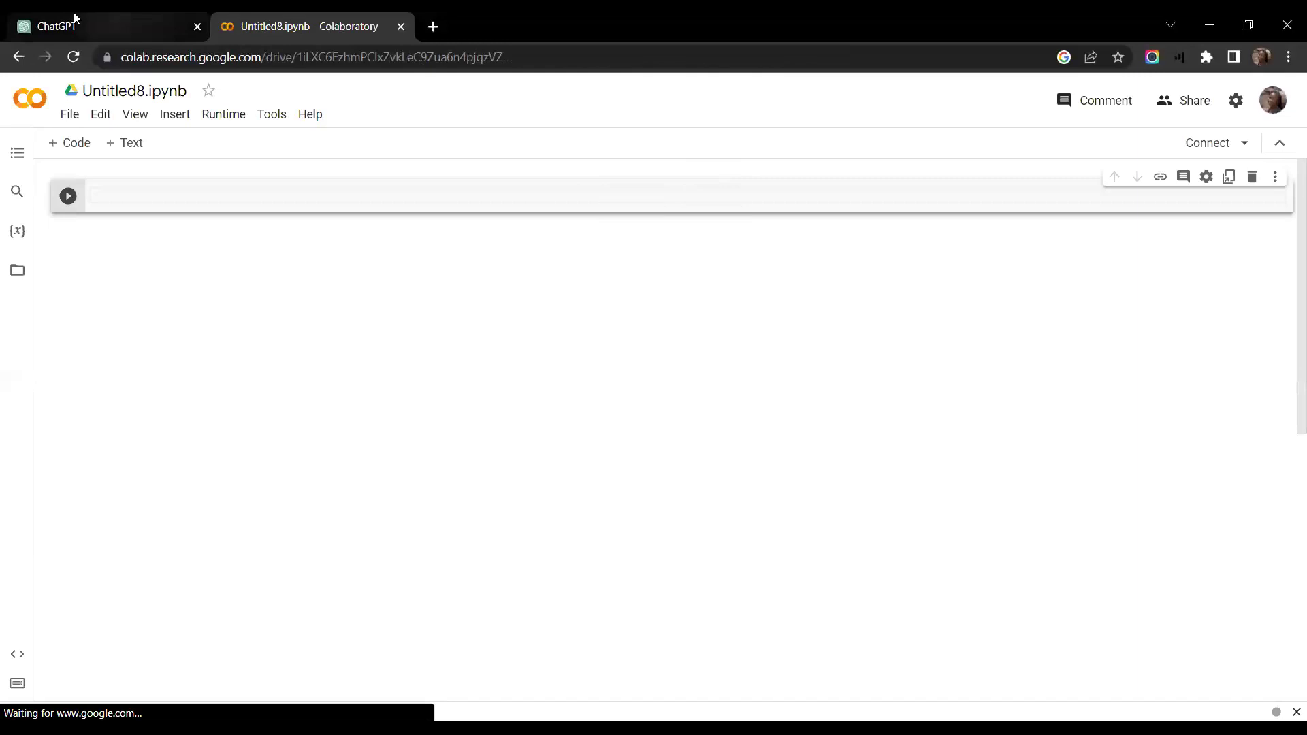
click(73, 15)
click(320, 21)
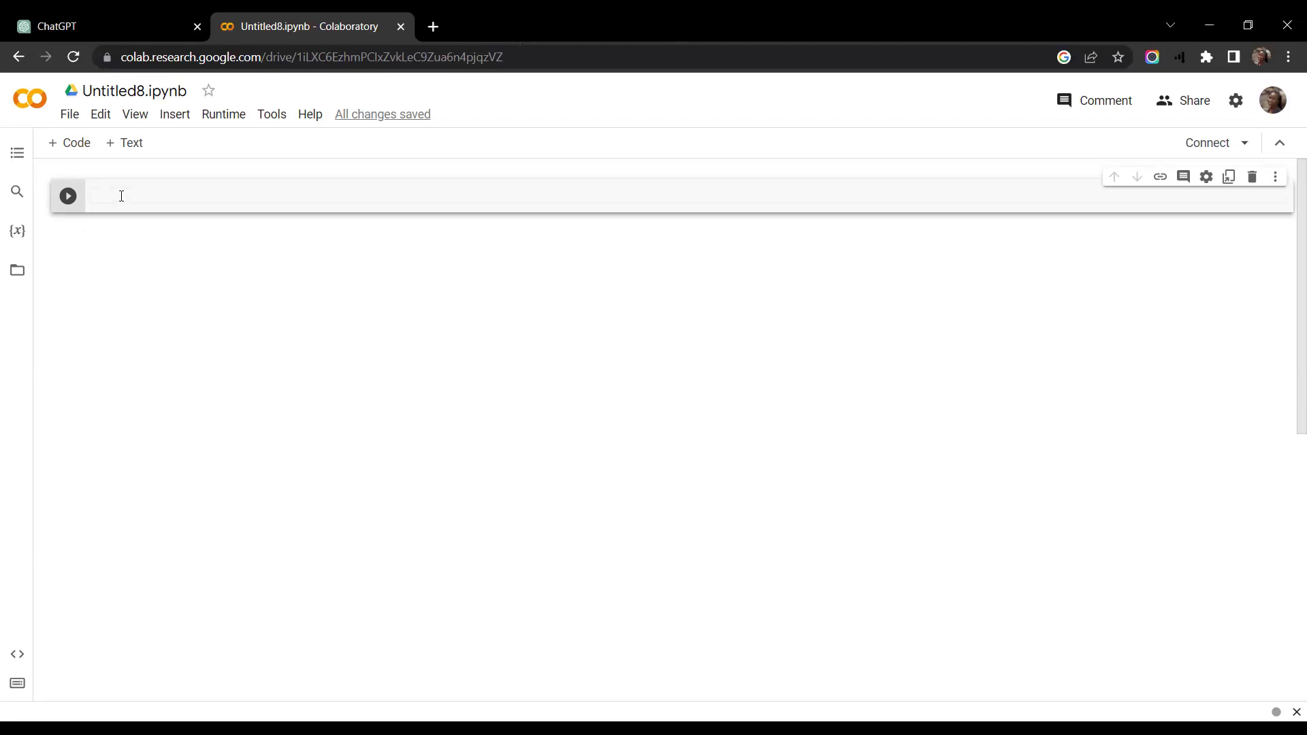
Write "import pandas as pd" and "import seaborn as sns" on separate lines in the notebook's first code cell
text(impo)
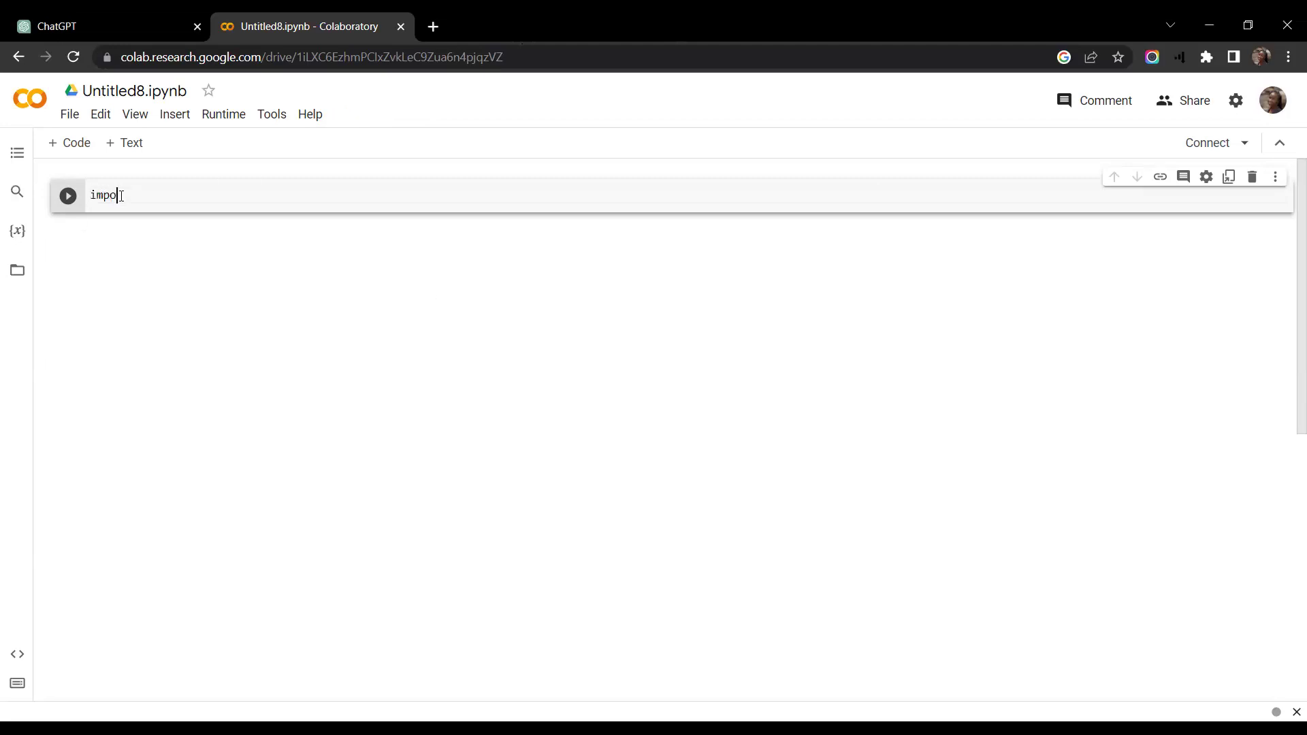
text(rt matp)
text(tl)
key(BackSpace)
key(BackSpace)
key(BackSpace)
key(BackSpace)
key(BackSpace)
key(BackSpace)
key(BackSpace)
key(BackSpace)
text(pandas as pd)
key(Return)
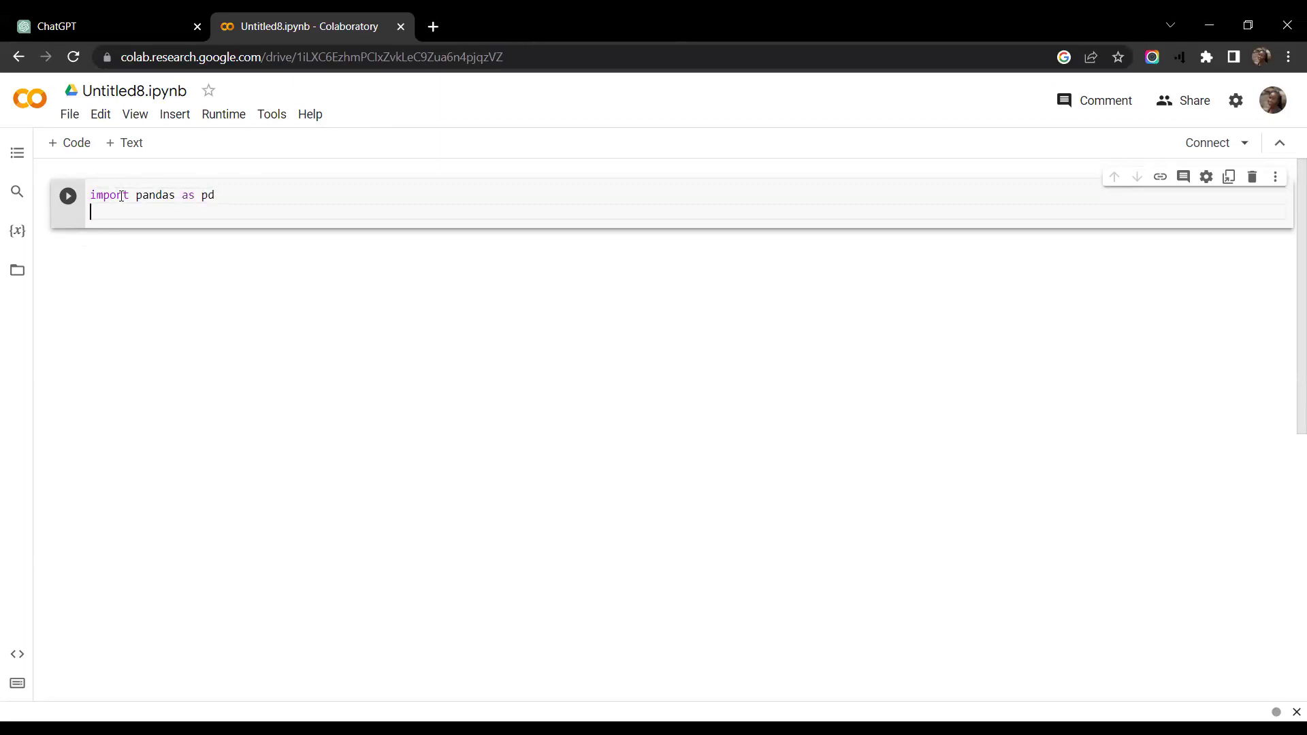
text(import seaborn as sns)
click(169, 196)
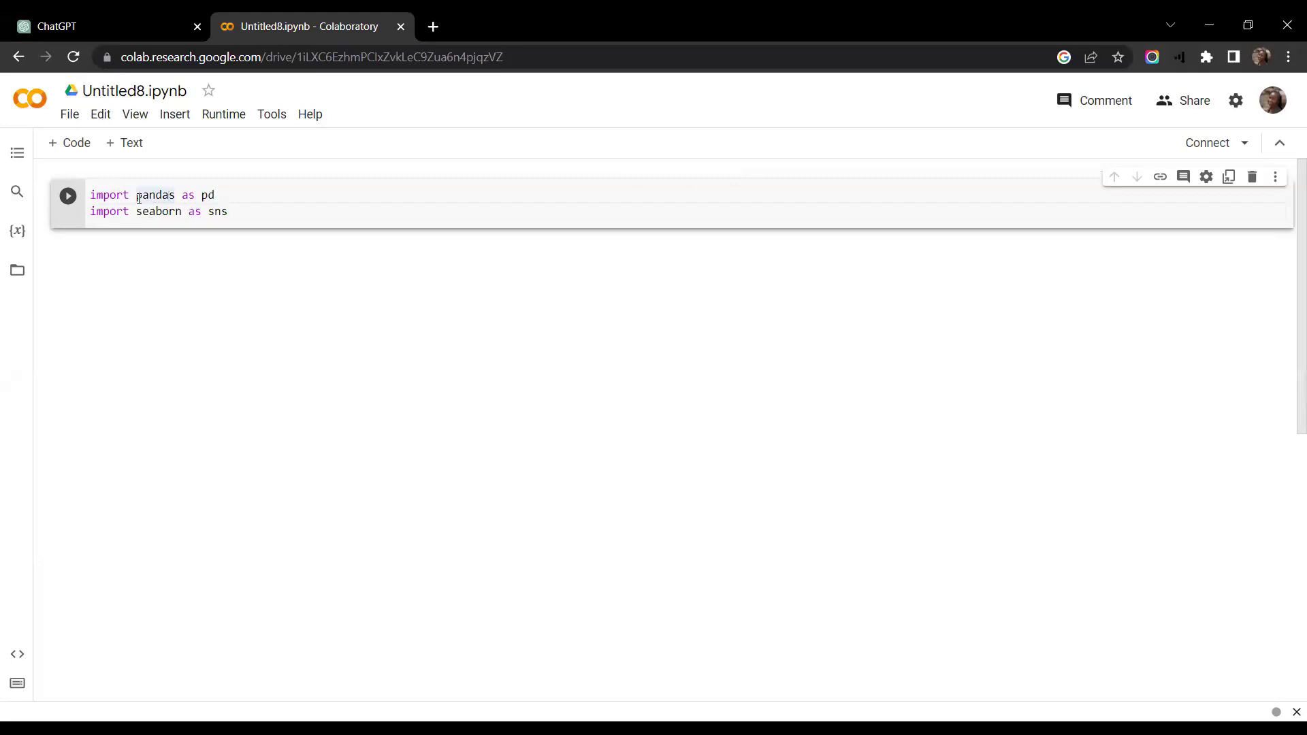
click(170, 211)
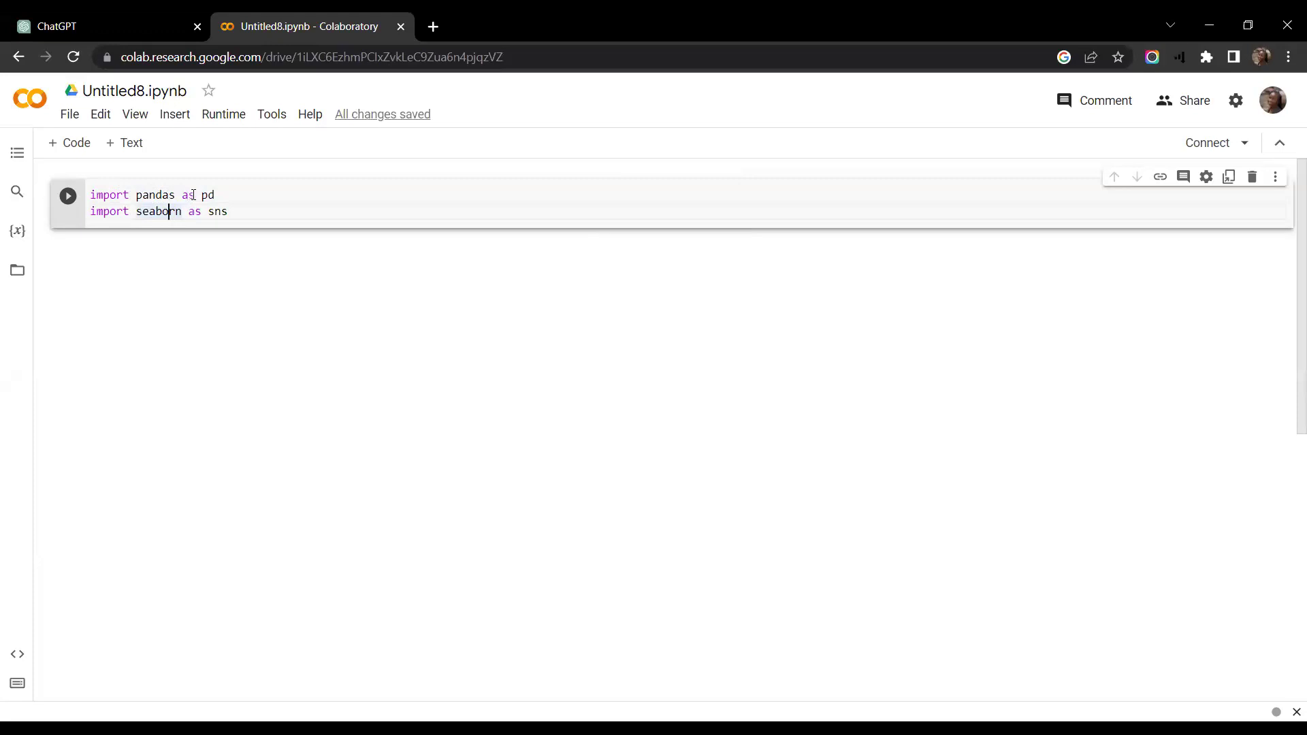
double_click(159, 194)
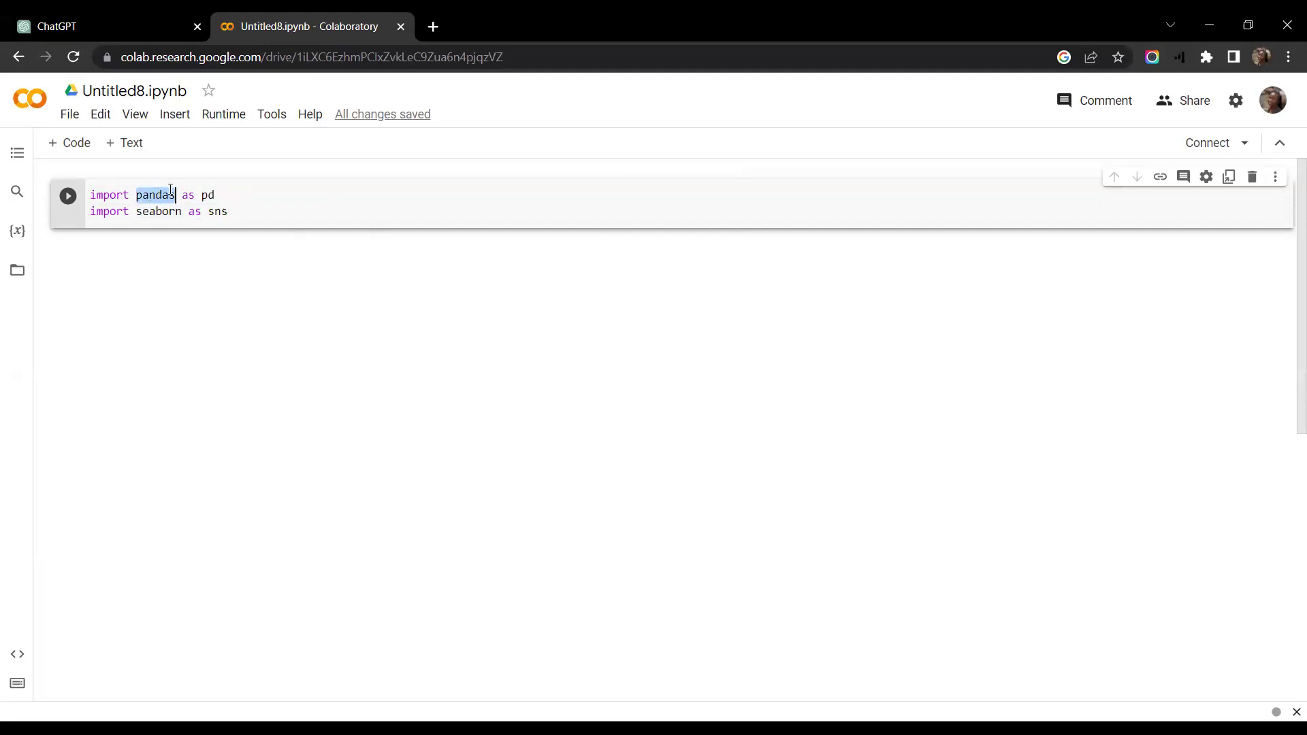
Add "import matplotlib.pyplot as plt" as the third line of the imports cell and run the cell
click(210, 196)
click(160, 212)
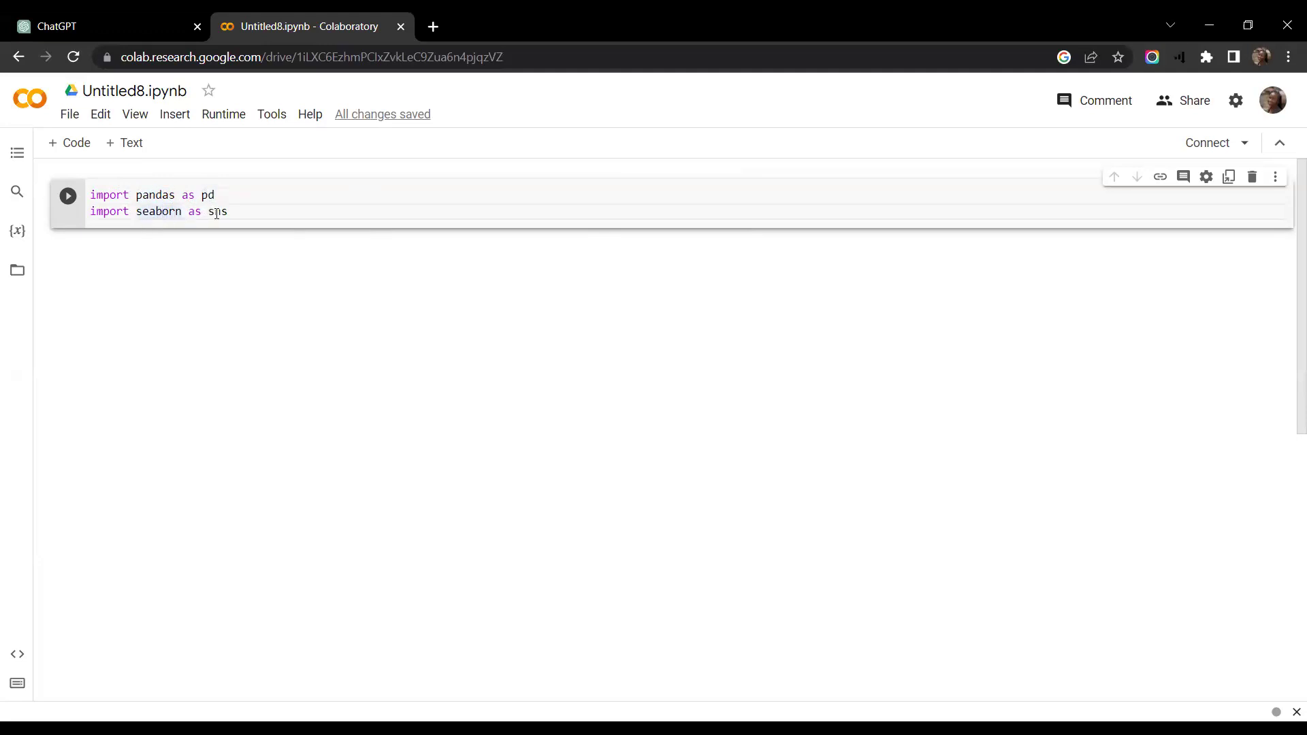
click(264, 211)
key(Return)
key(BackSpace)
text(import matpl)
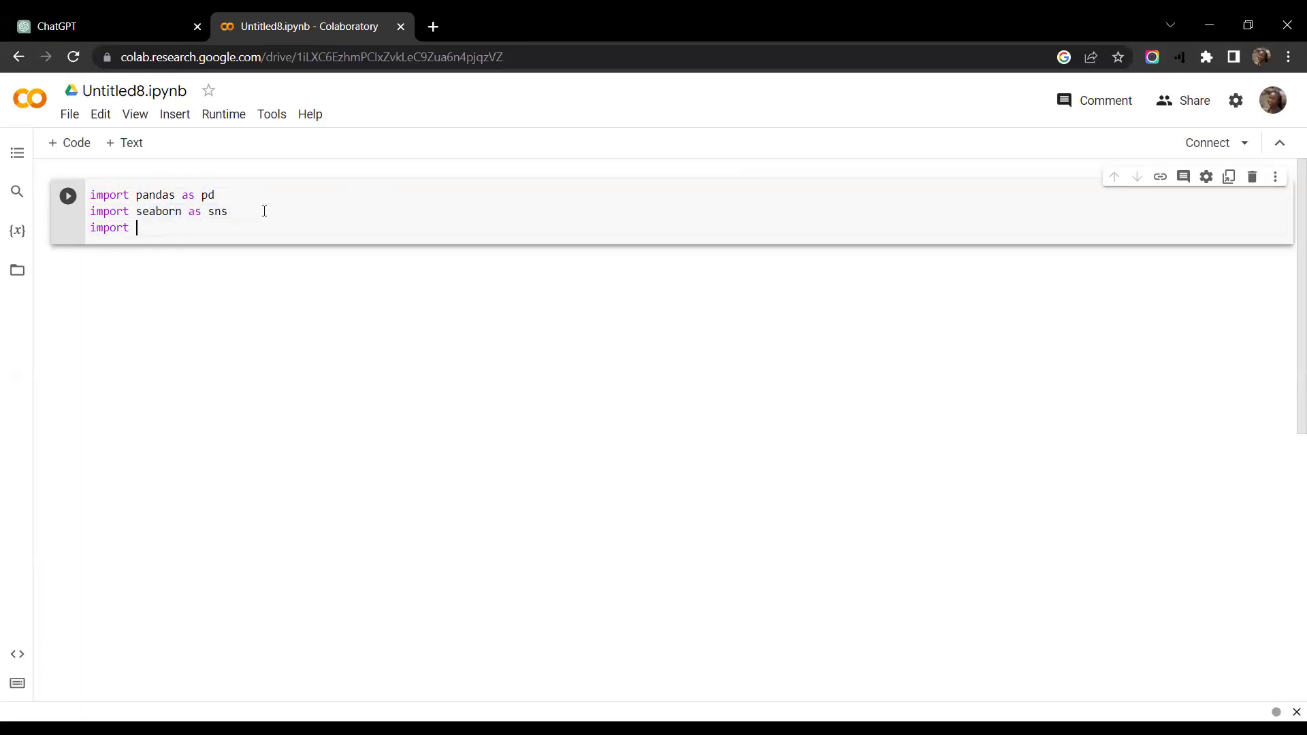
text(otlib.pyplot as plt)
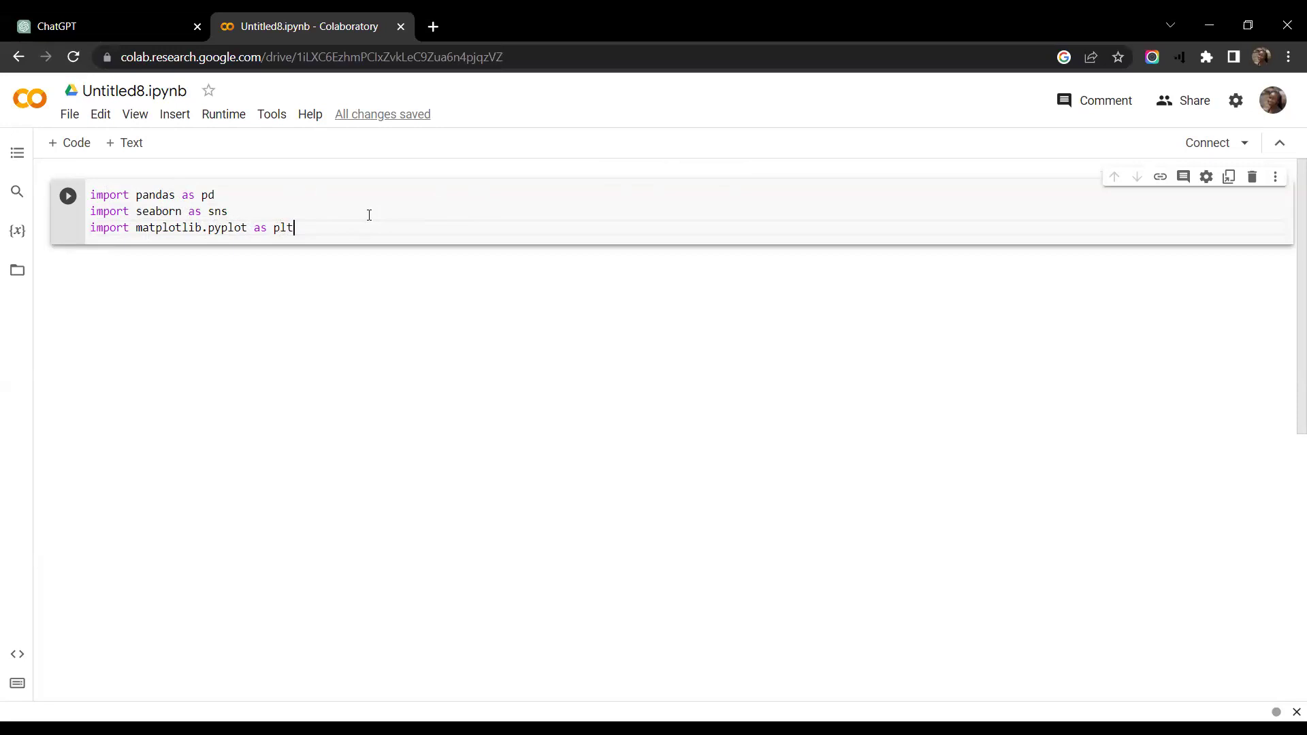
key(shift+Return)
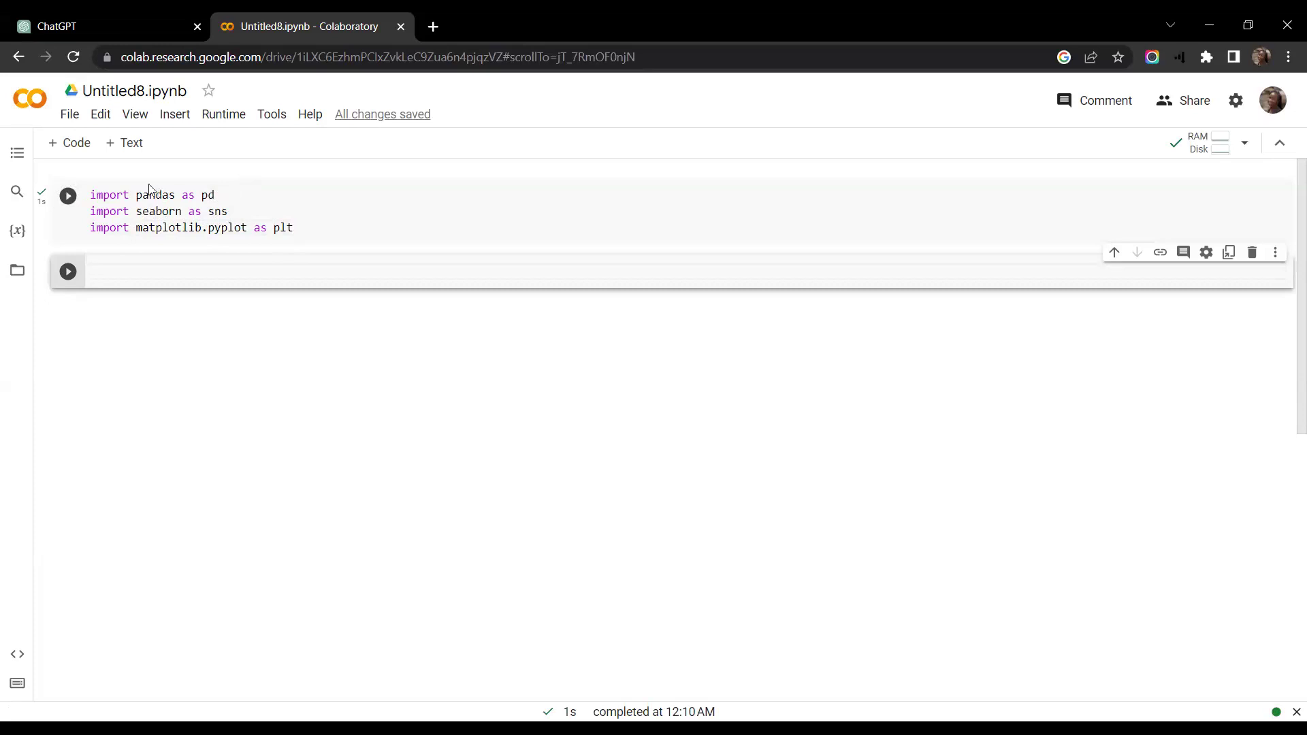
click(154, 209)
double_click(155, 210)
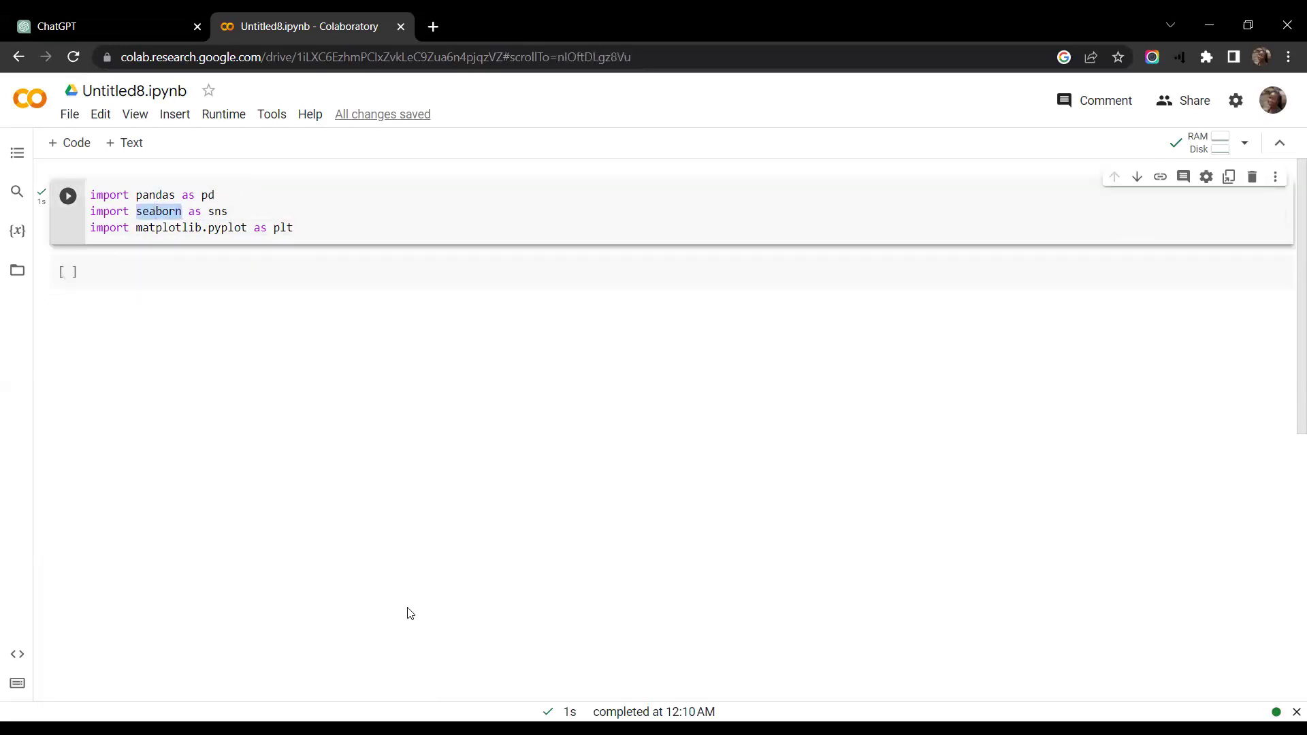
click(208, 227)
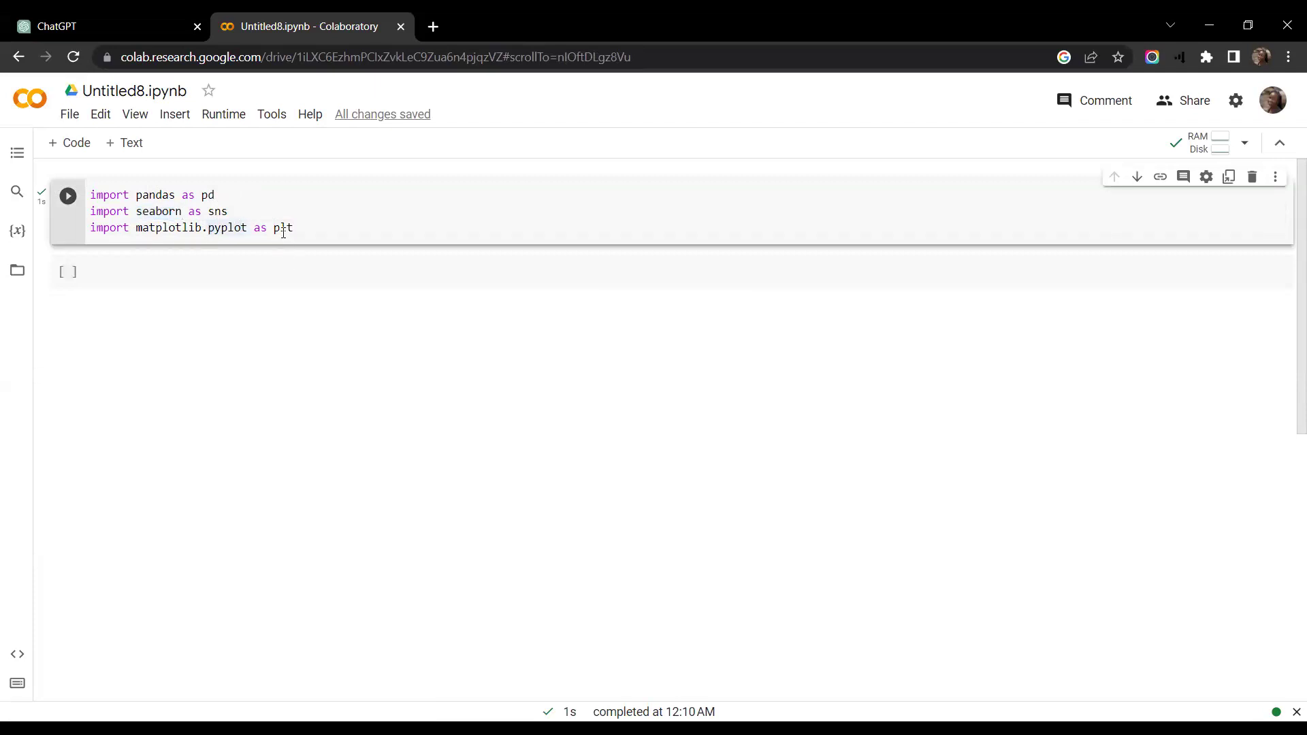
Load the seaborn Titanic dataset with "df = sns.load_dataset('titanic')" in the second cell and run it
click(221, 271)
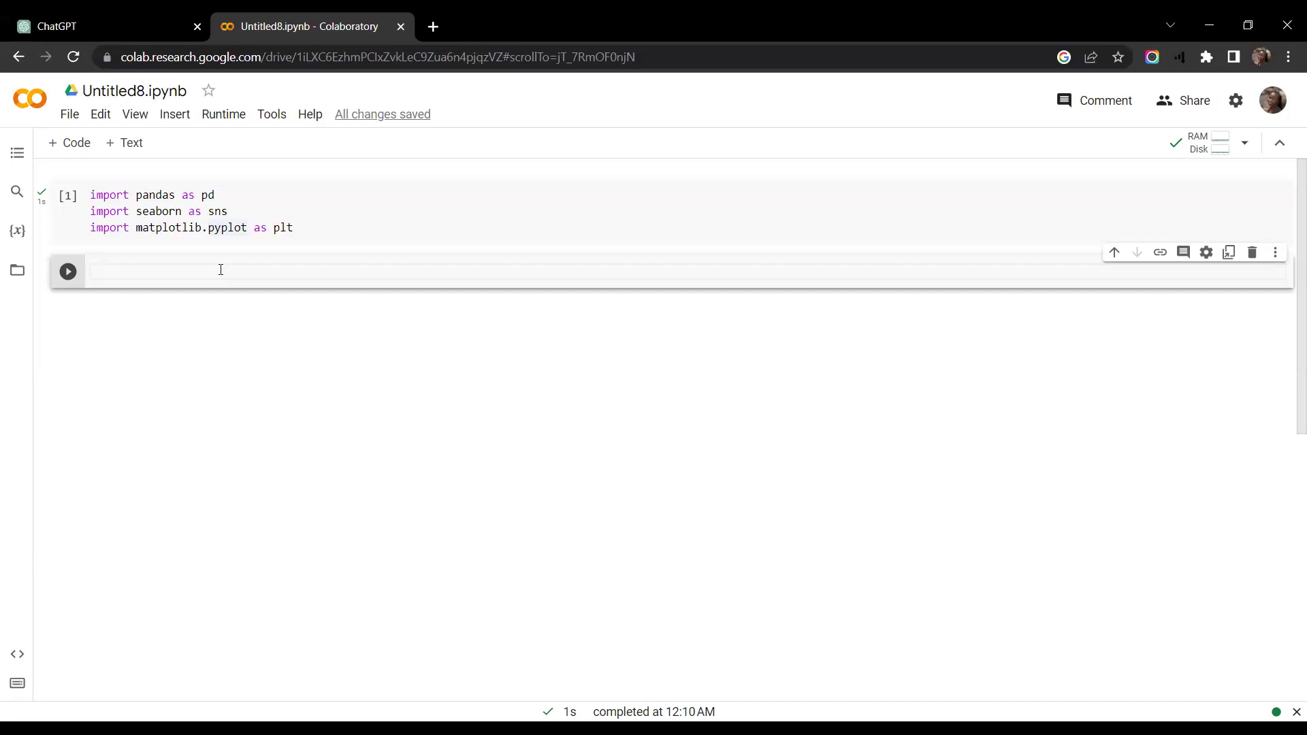
text(df )
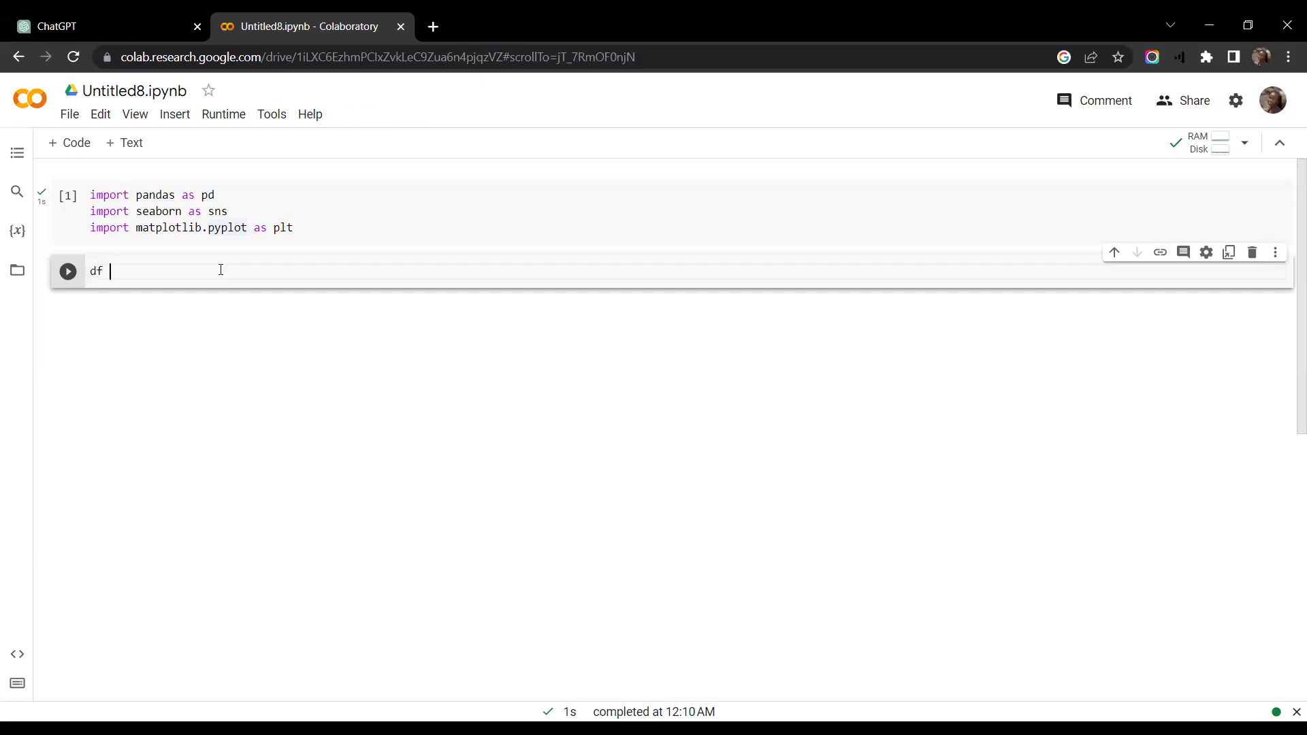
text(= sns.load_dataset)
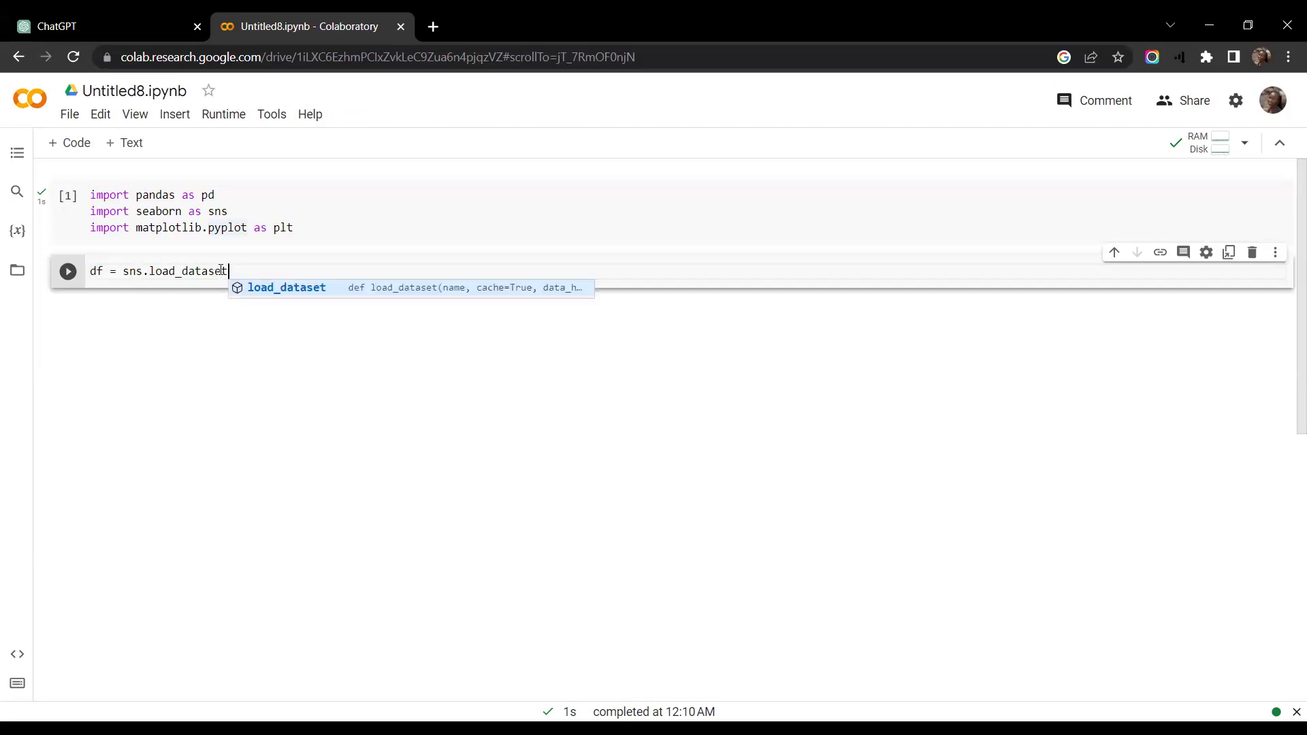
text(()
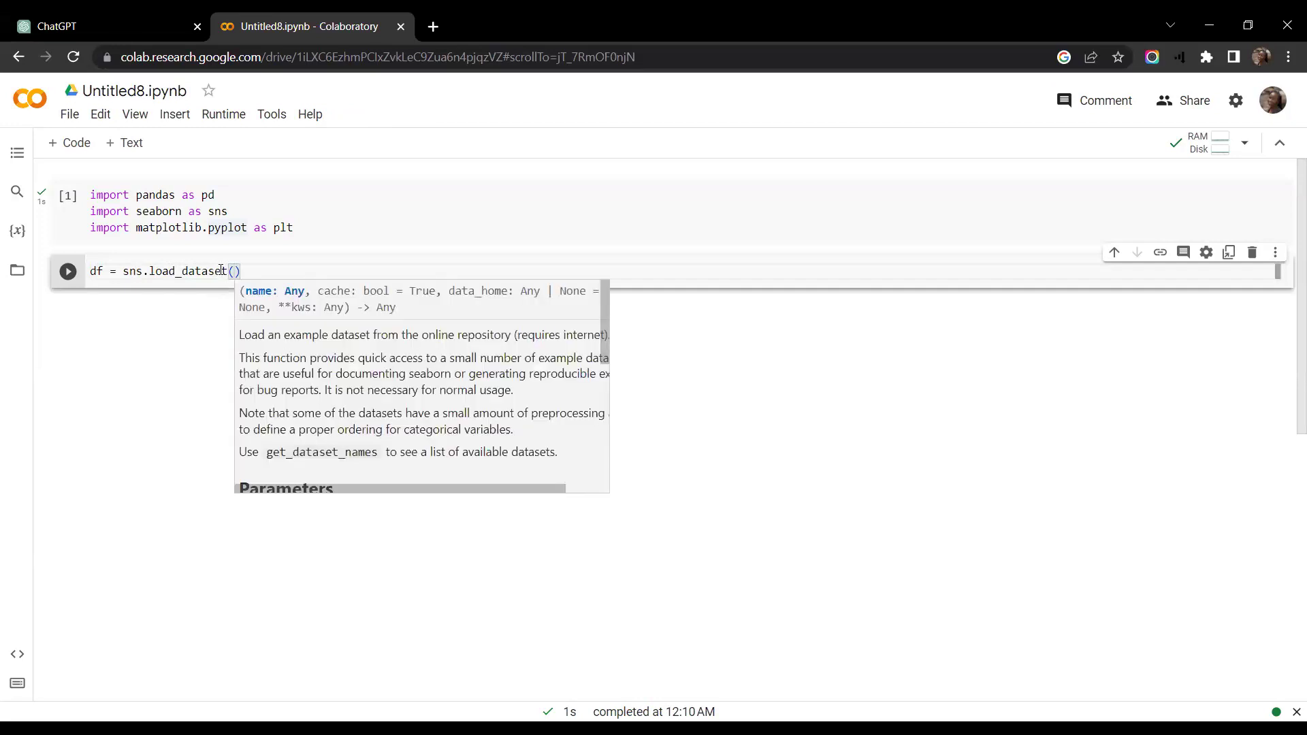
text('tita)
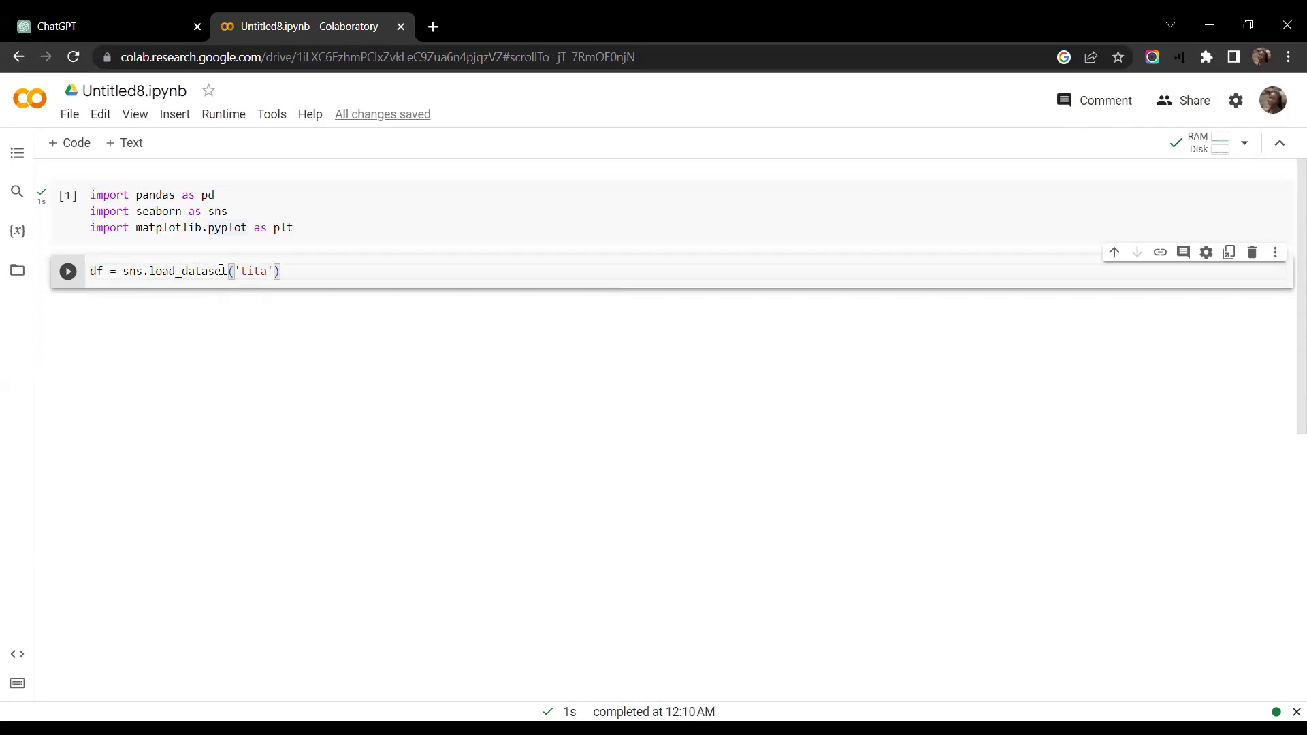
text(nic)
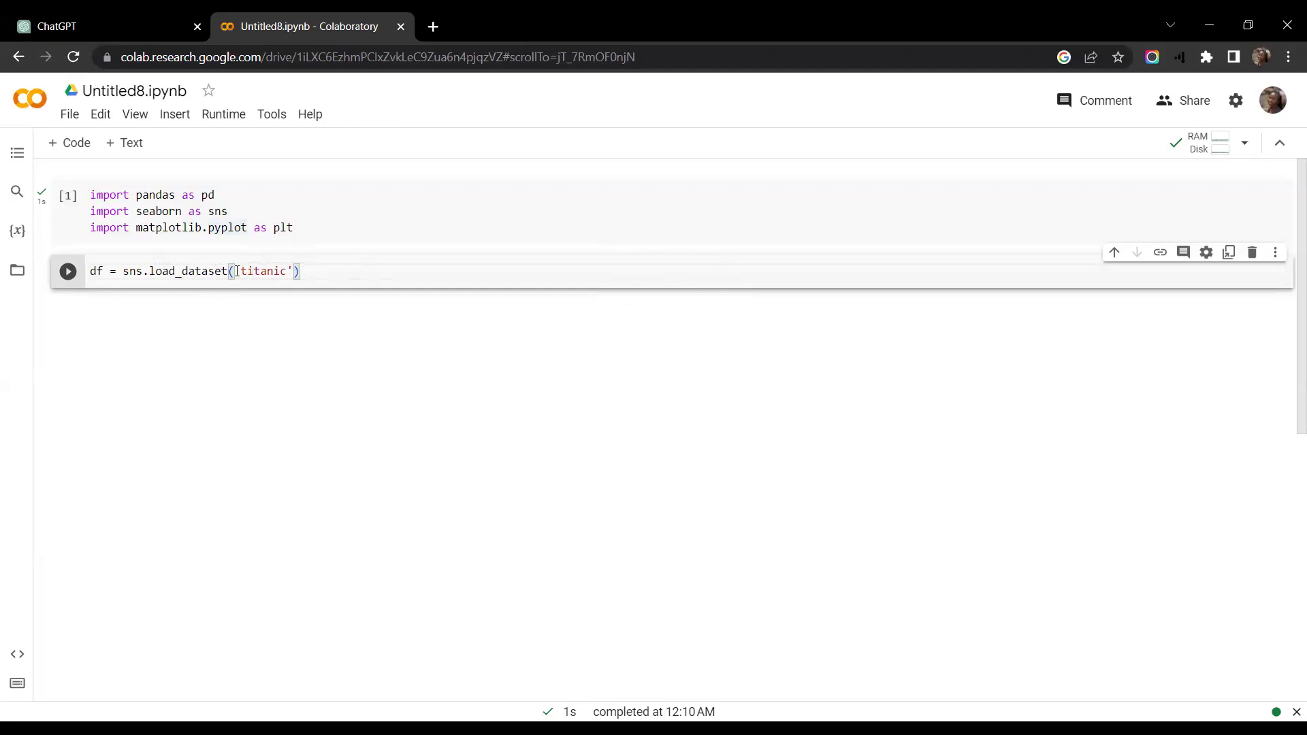
drag(117, 272, 342, 279)
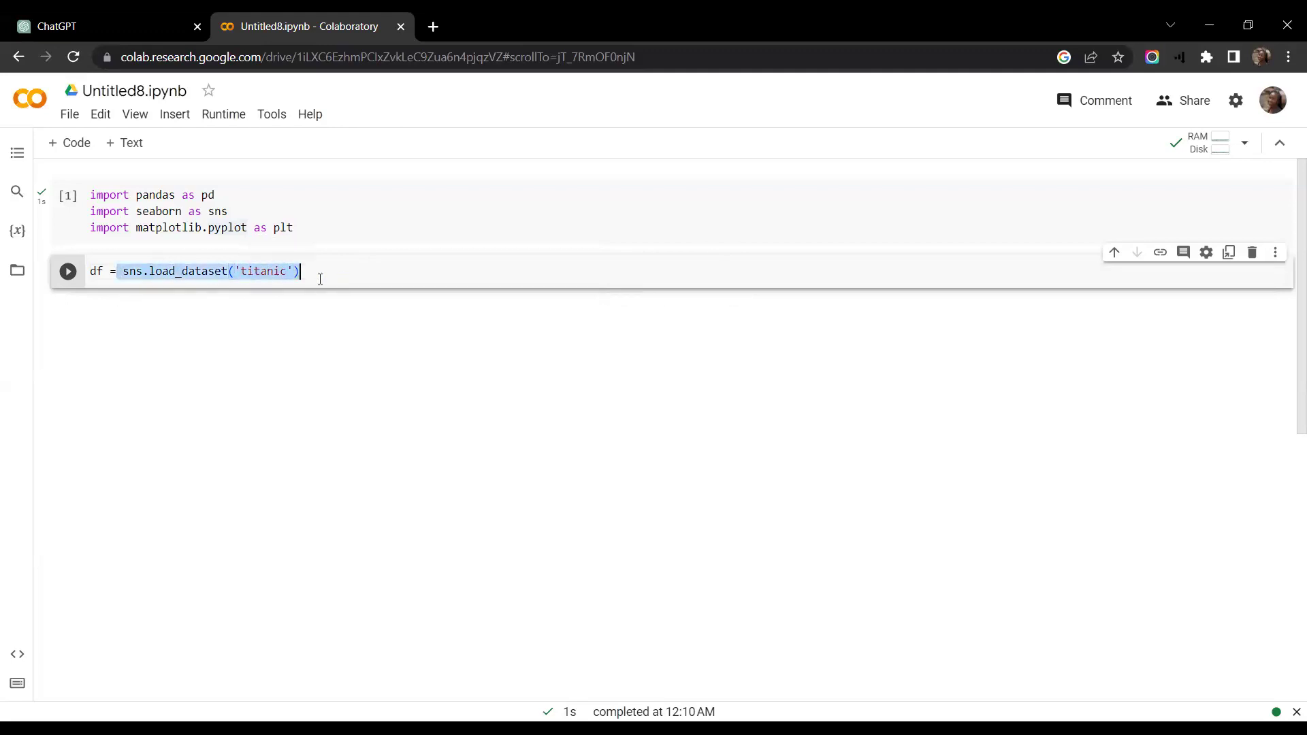
key(Right)
double_click(97, 272)
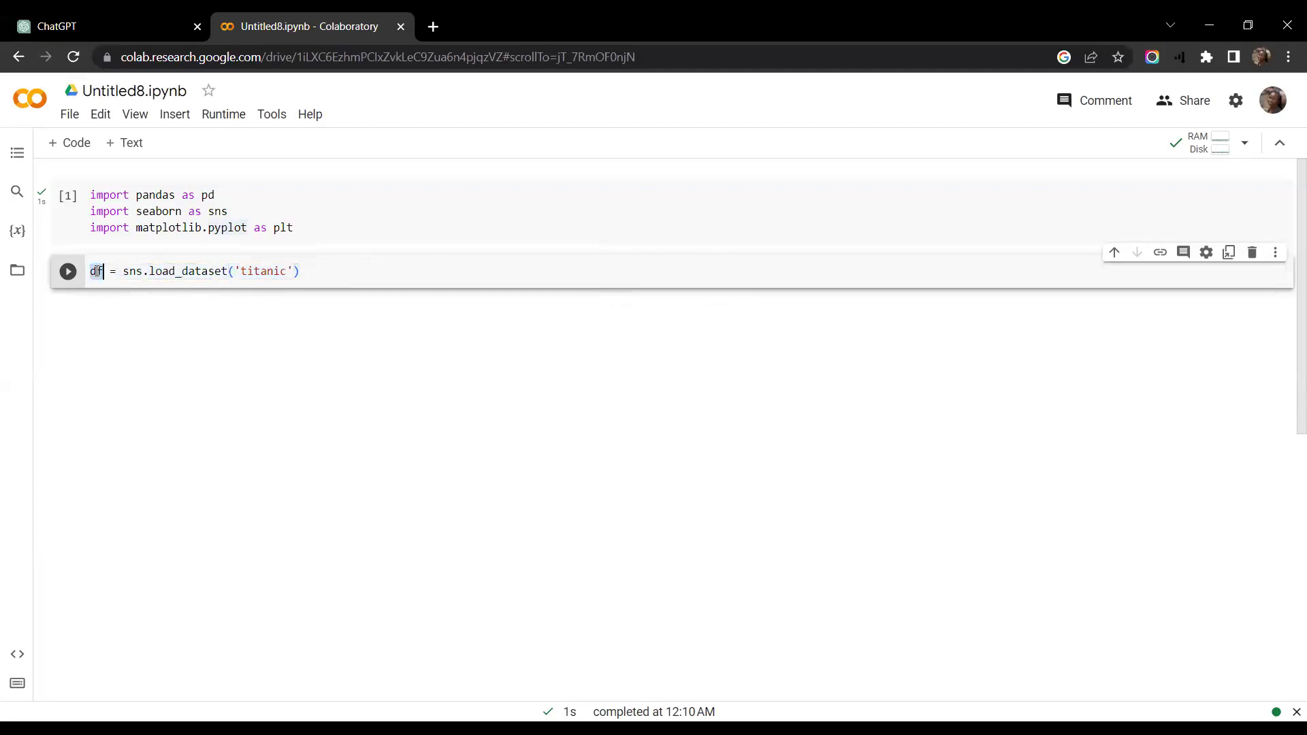
click(325, 269)
key(shift+Return)
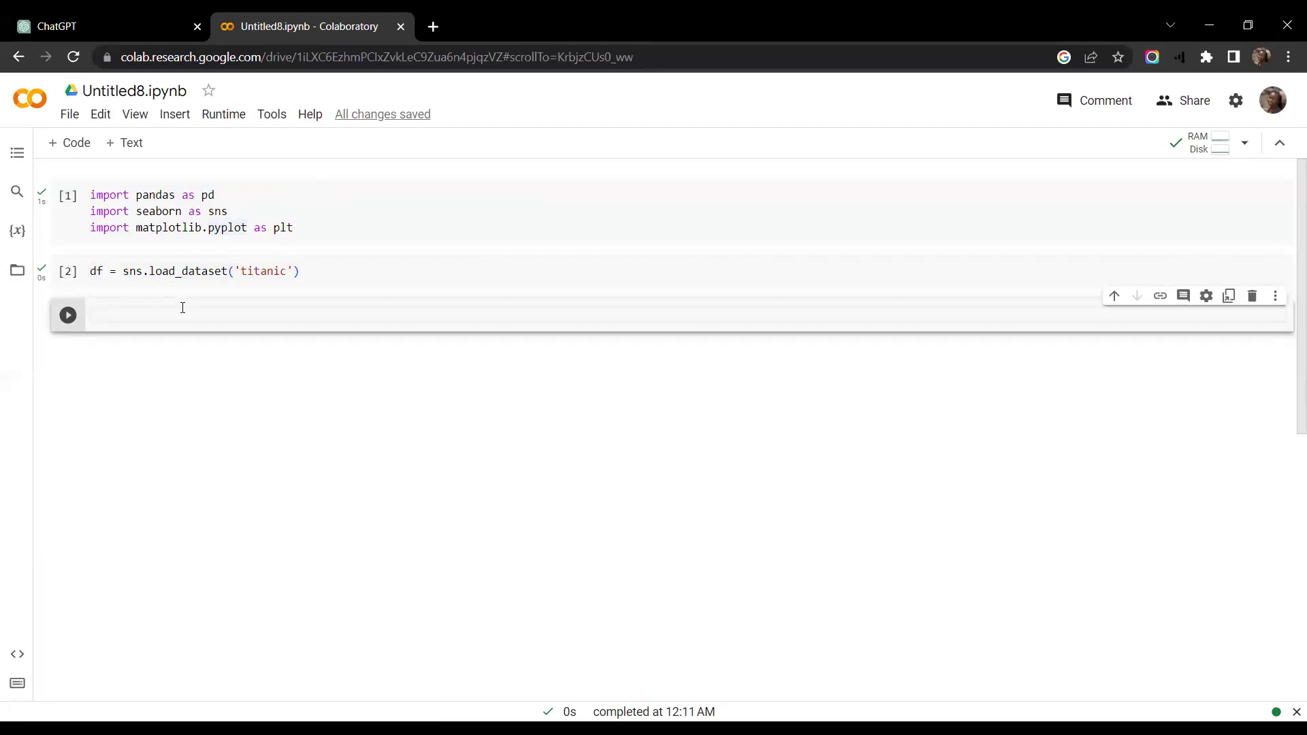
Display the first ten rows of the dataset by running "df.head(10)" in the third cell
text(df)
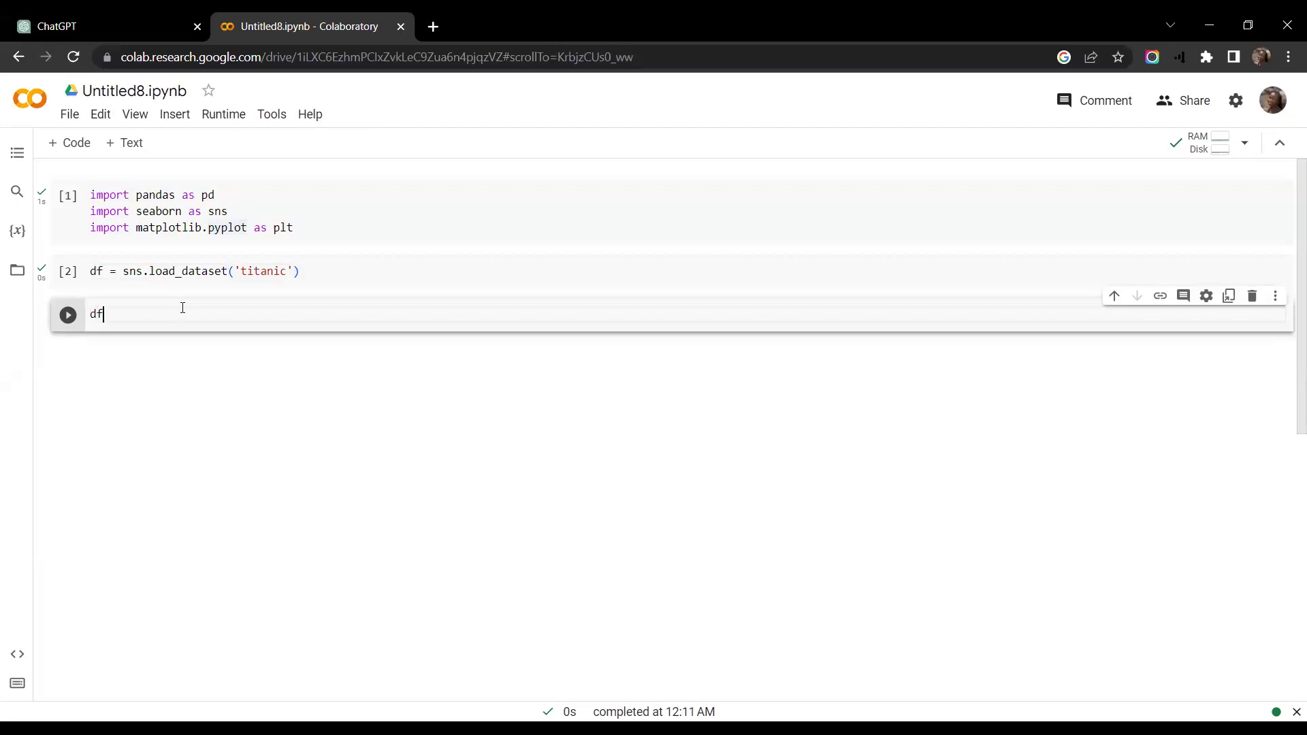
text(.head)
text(())
text(10))
key(shift+Return)
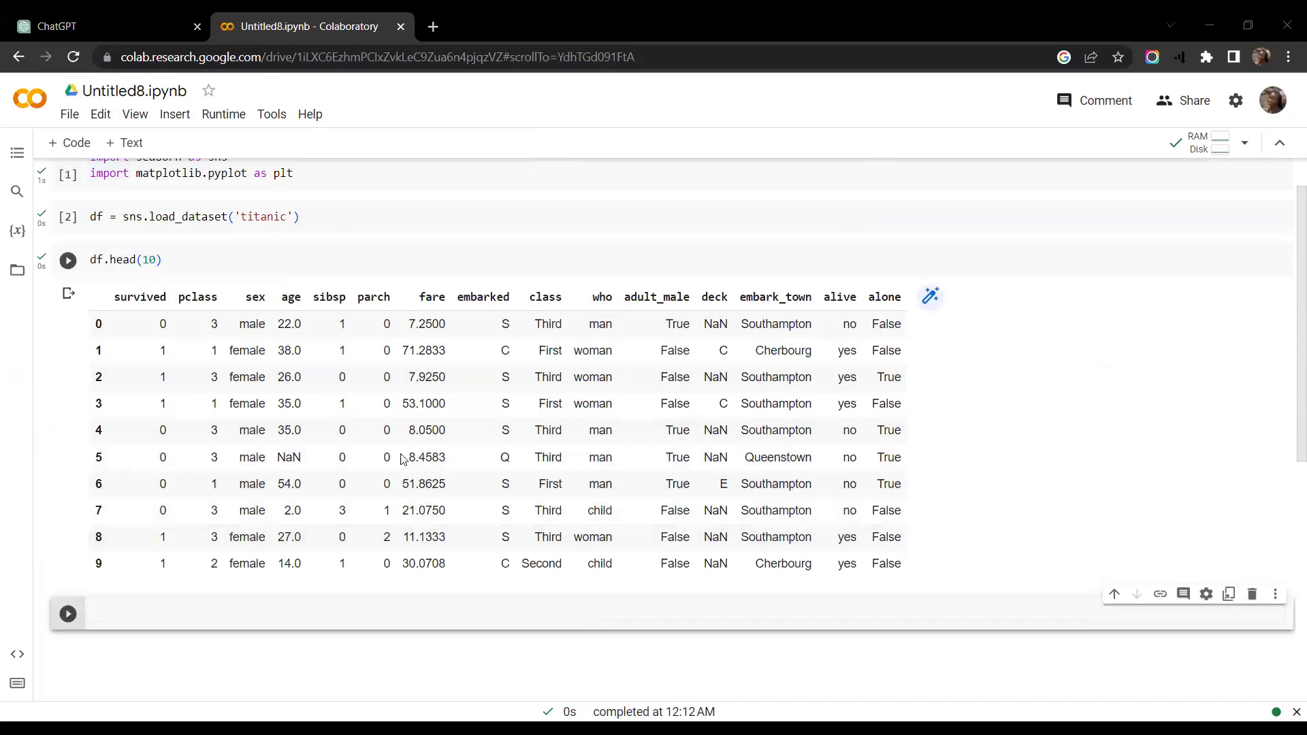
scroll(373, 315, up, 1)
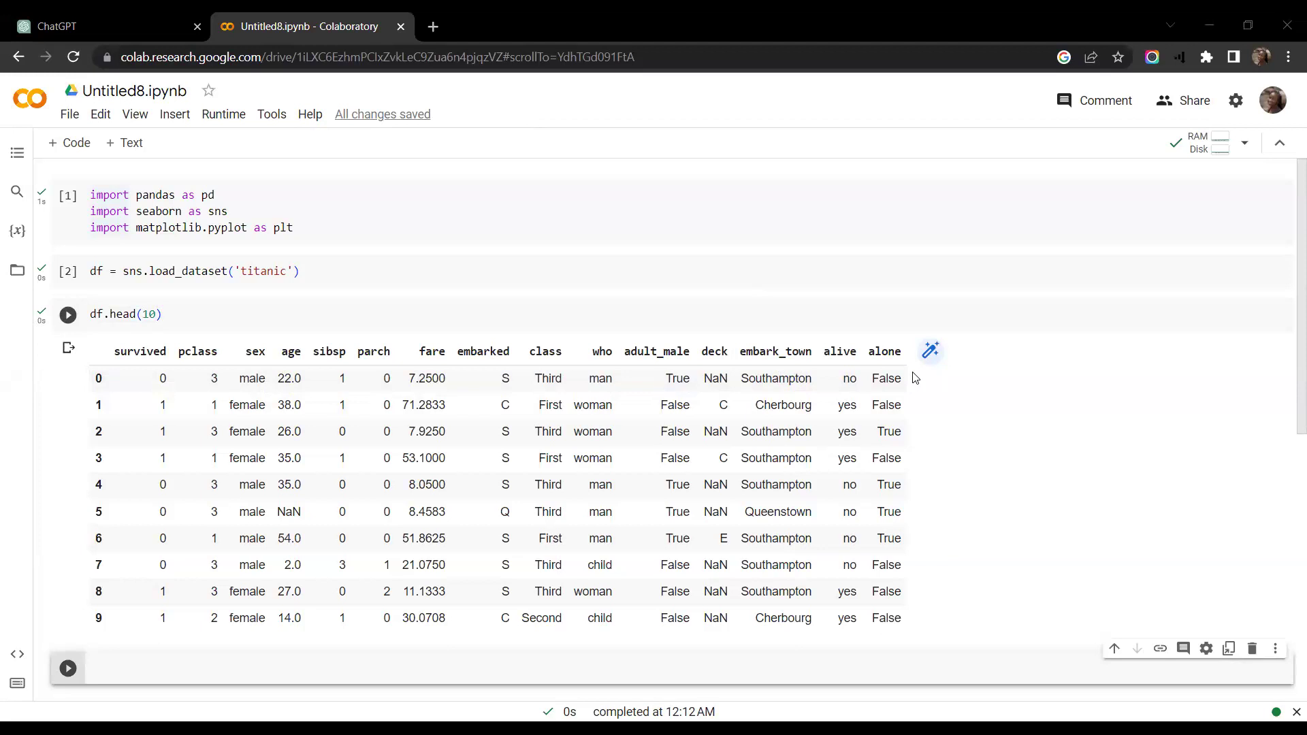
Copy the column headers and rows 0 to 4 from the df.head(10) output table
double_click(256, 351)
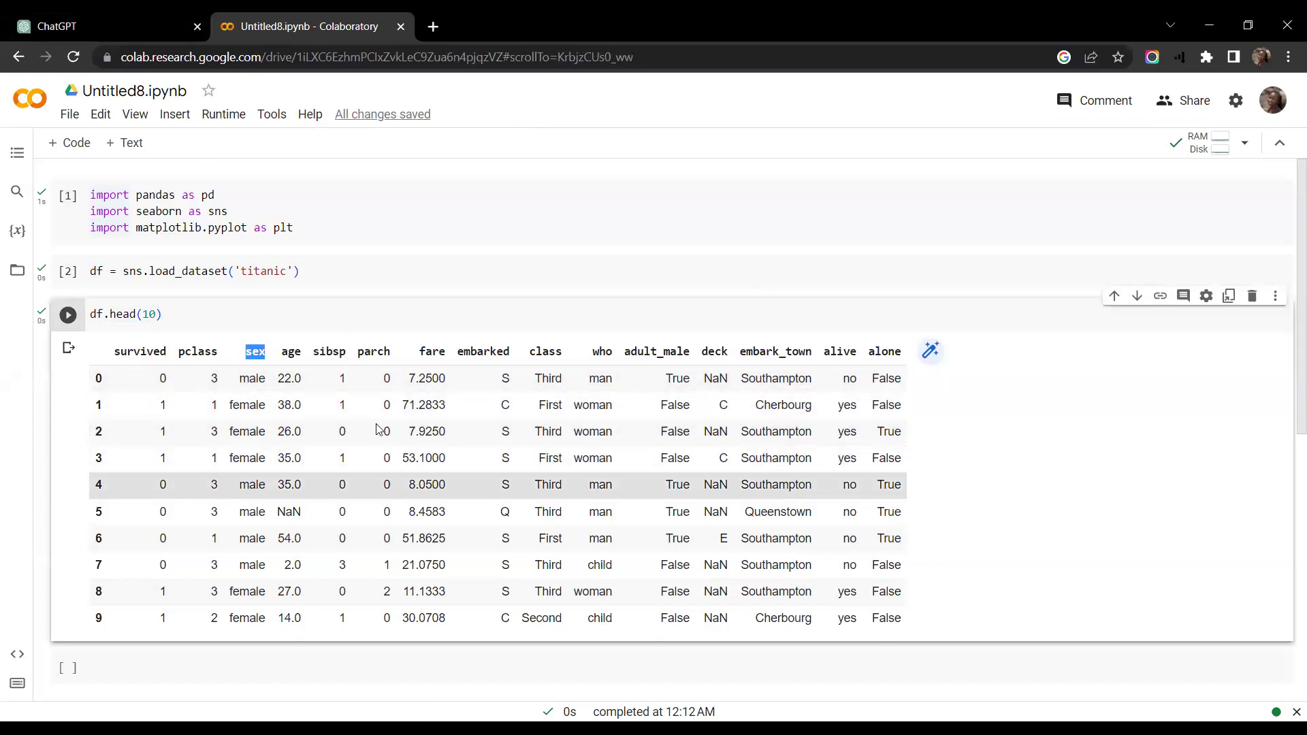
click(134, 354)
drag(134, 354, 905, 418)
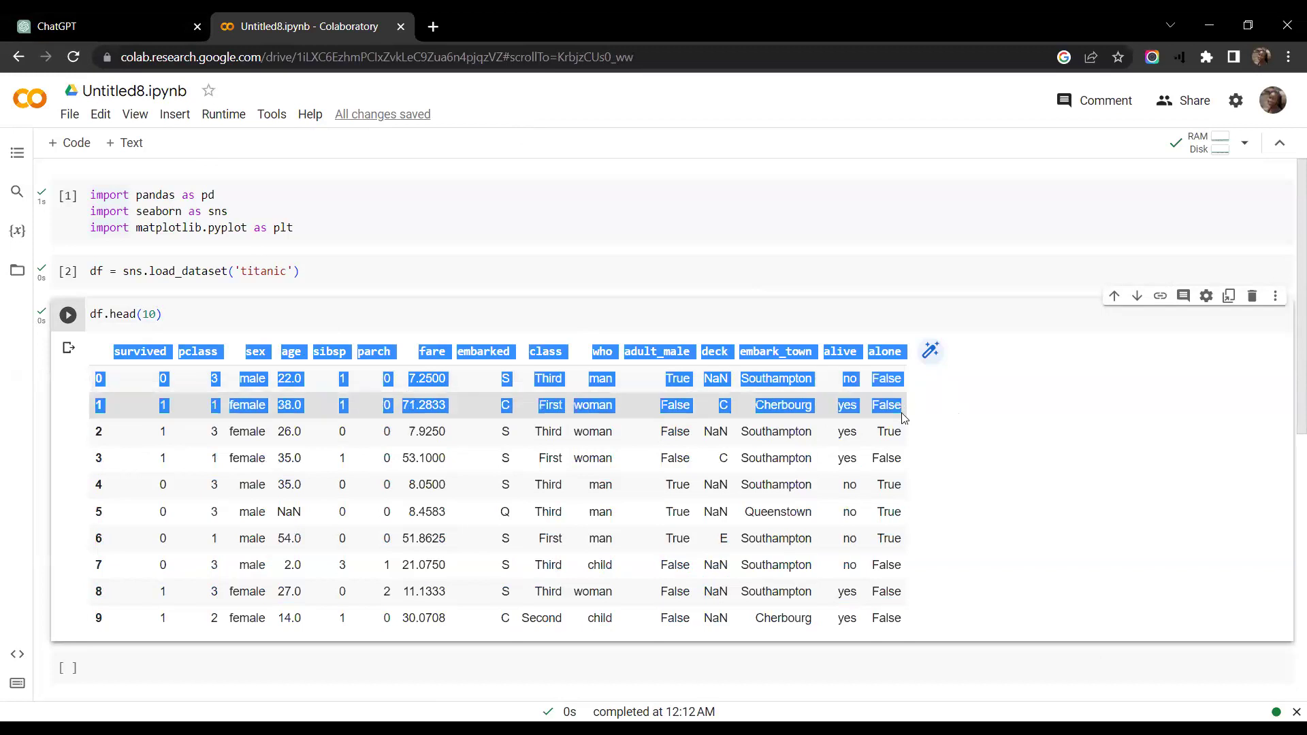
drag(905, 418, 882, 452)
key(ctrl+c)
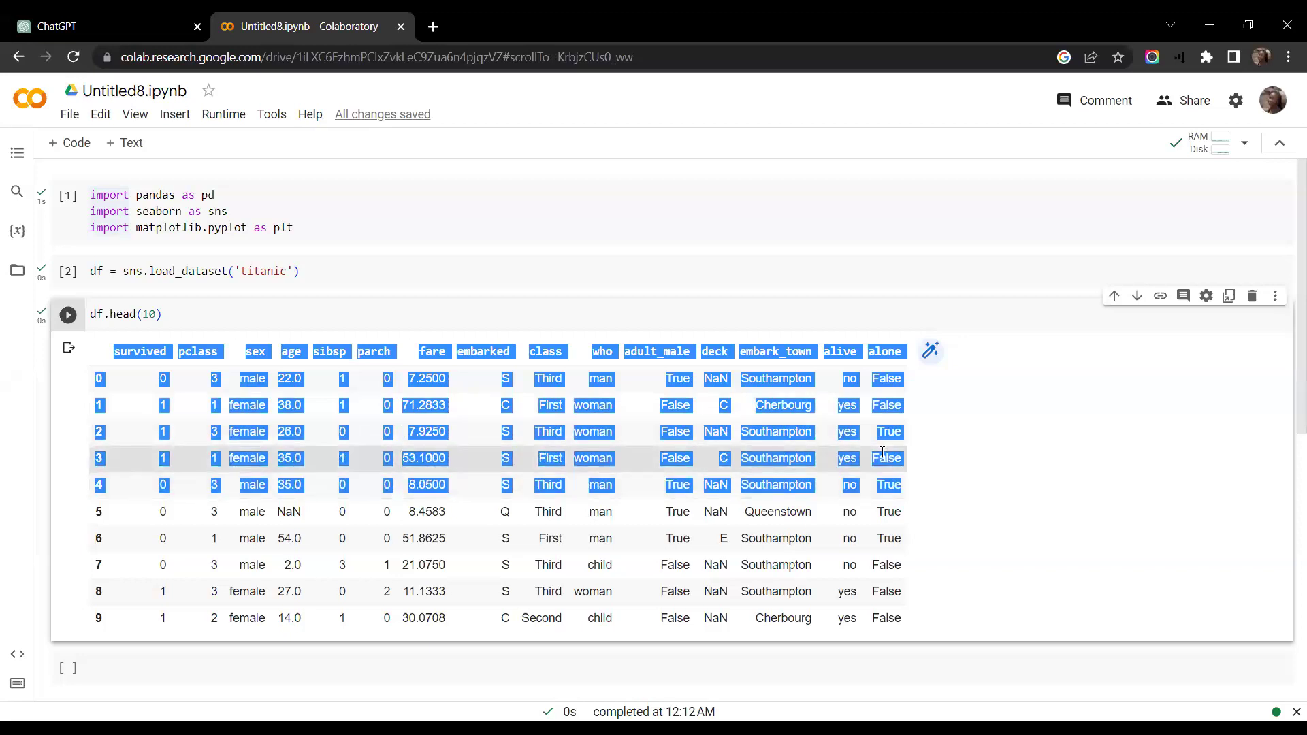
Switch to ChatGPT and send the greeting "hello ChatGpt"
click(117, 23)
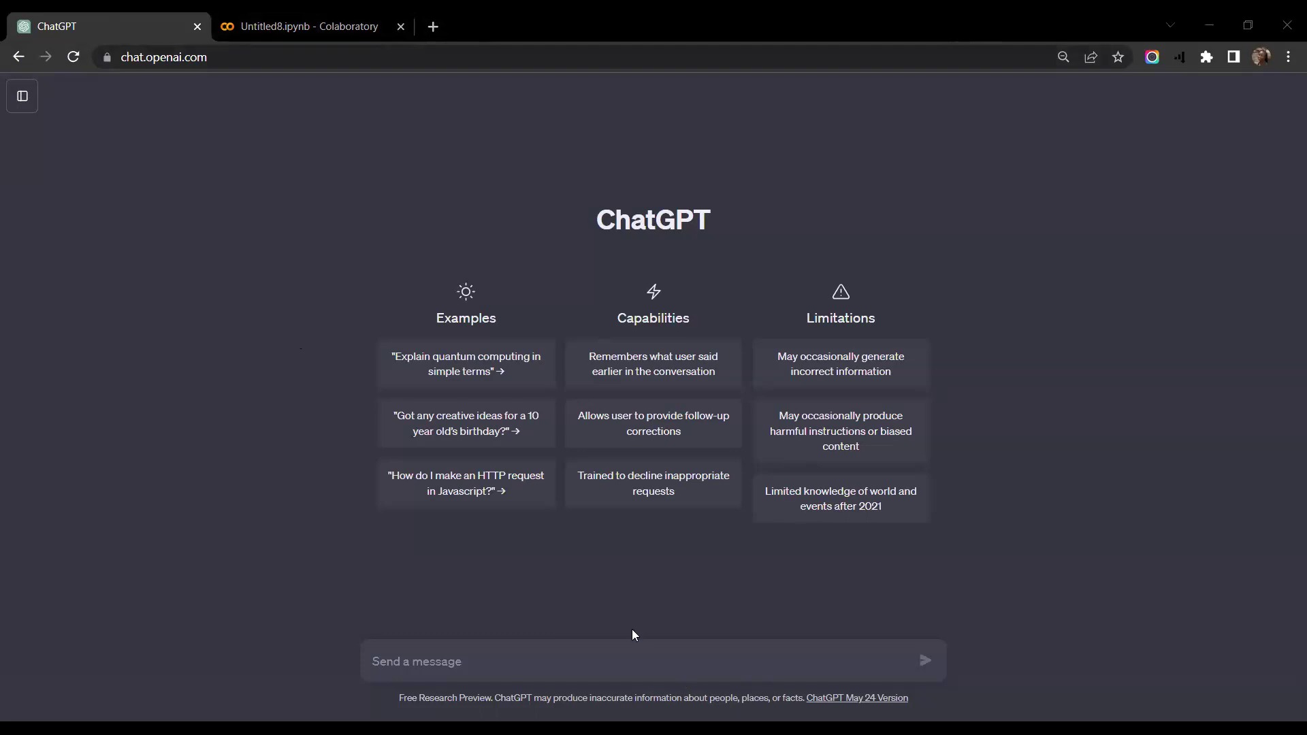
click(473, 665)
text(h)
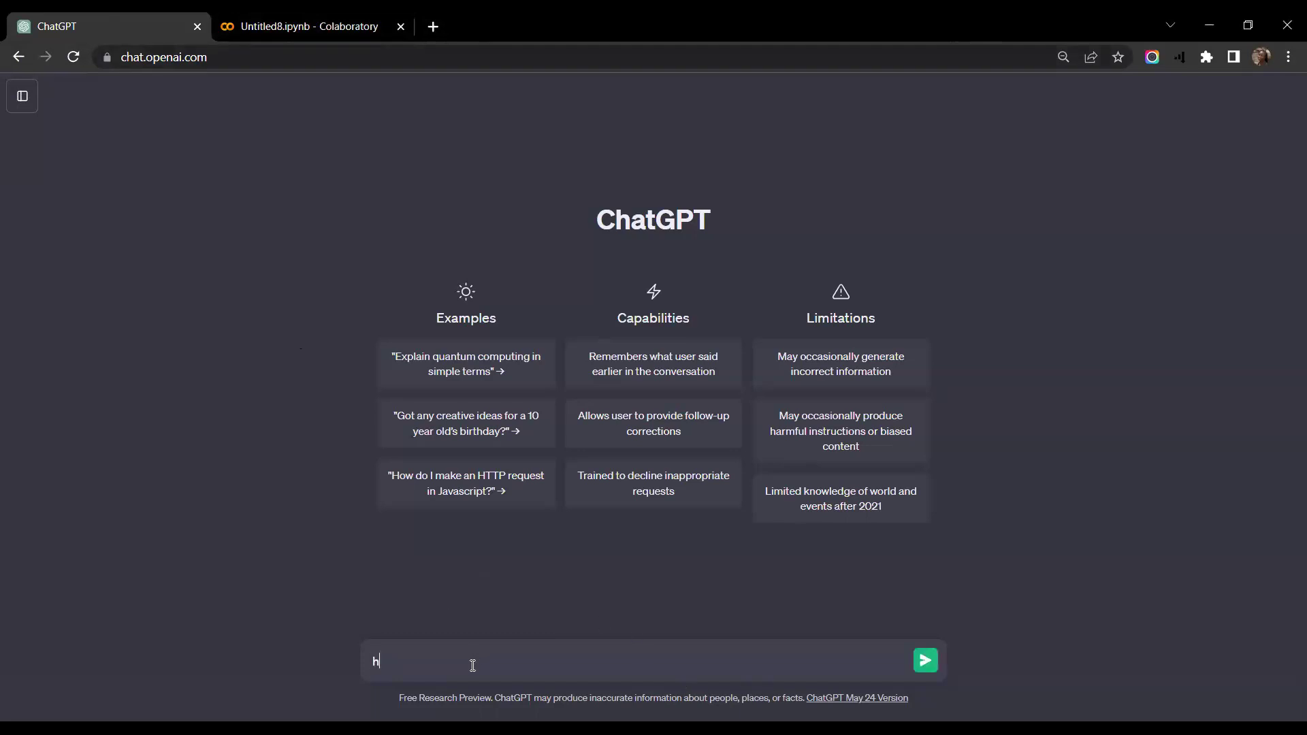
text(ello ChatGpt)
key(Return)
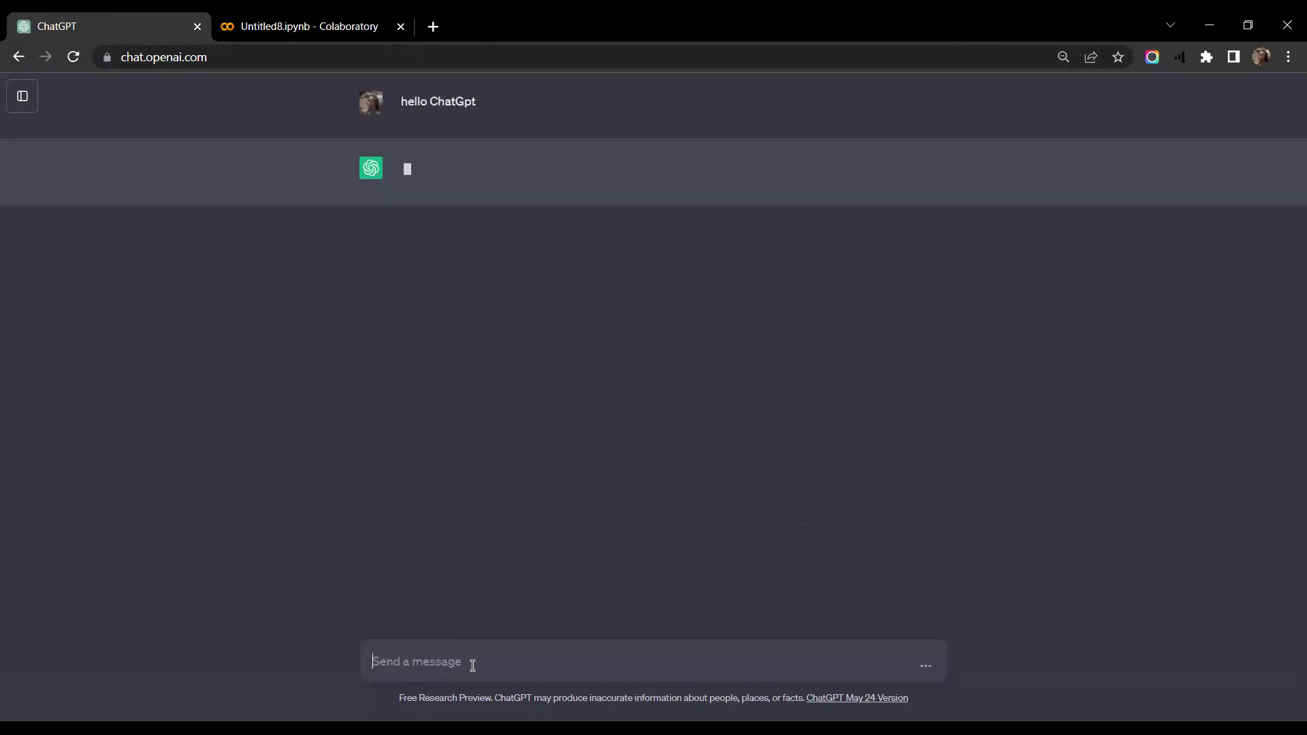
Send ChatGPT the message "I want you to act as a professional data scientist"
text(I want)
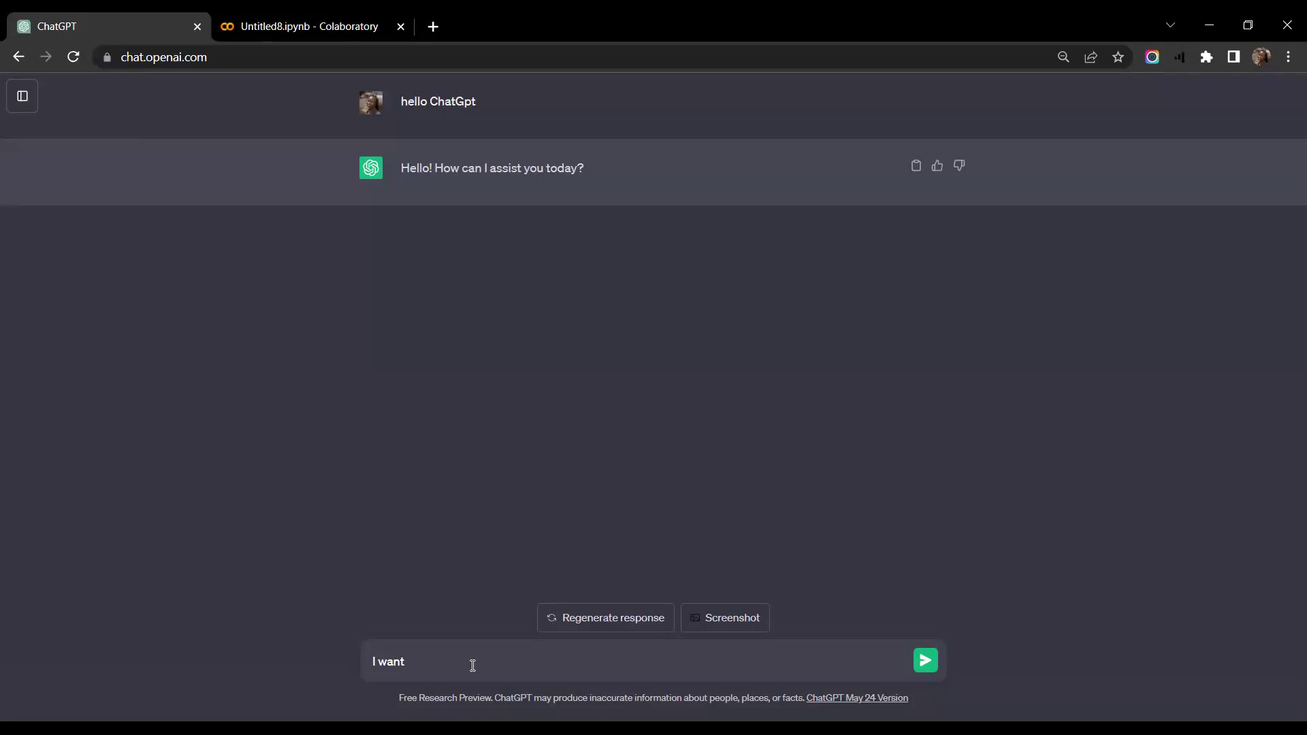
text(you to act as a professional data )
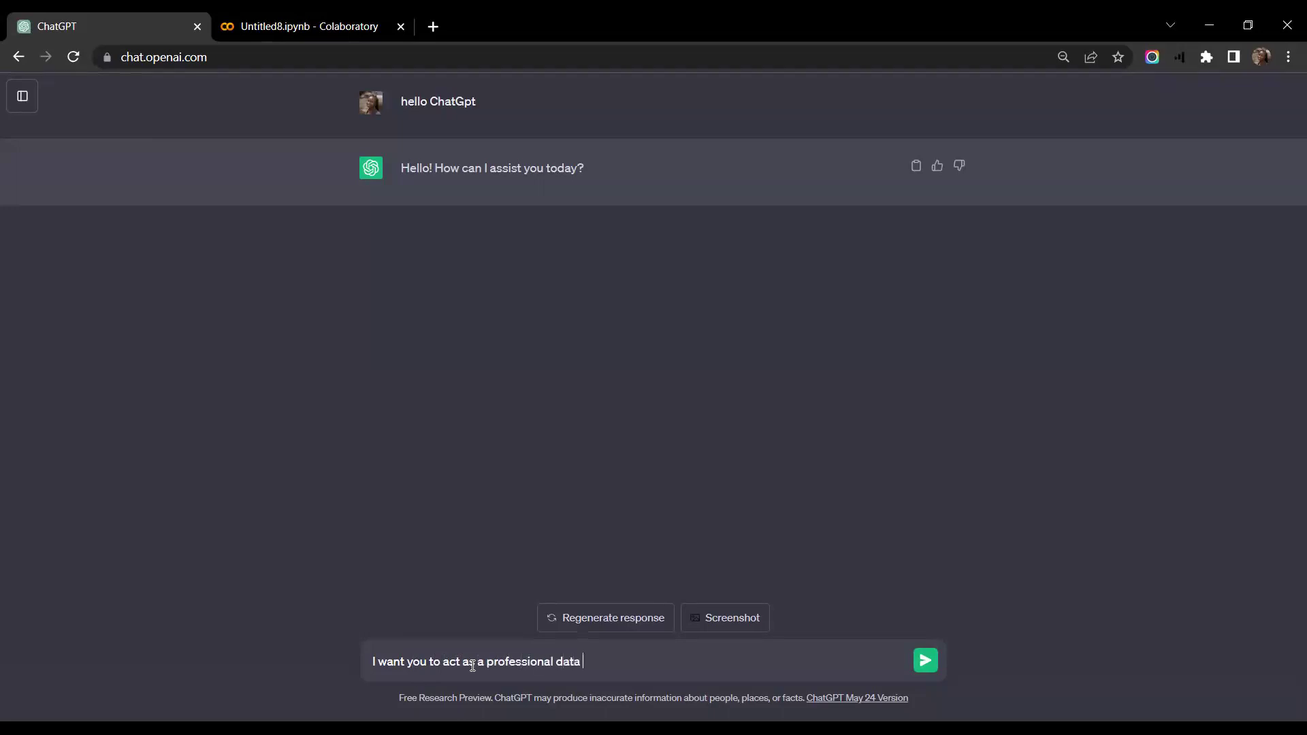
text(scientist)
key(Return)
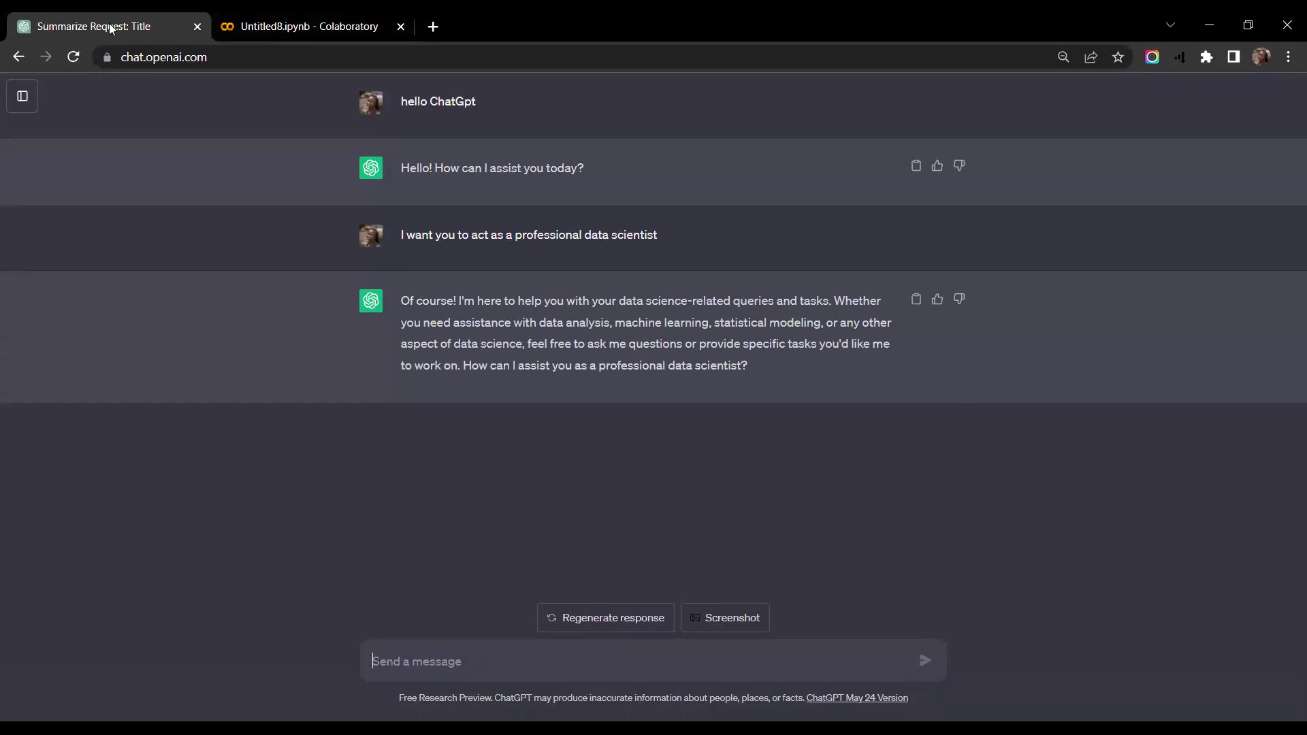
Begin a ChatGPT message with "I have a dataset with the following features and data;" and paste the copied Titanic rows after it
click(258, 26)
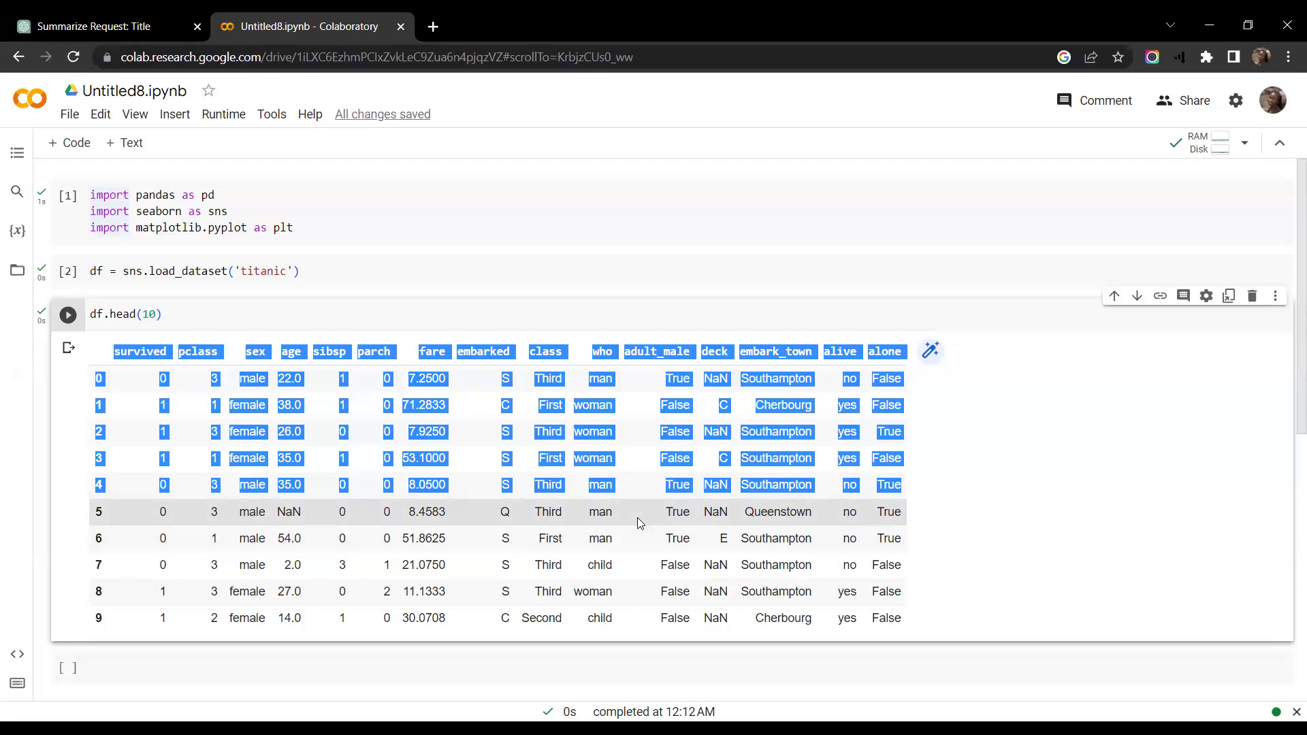
click(101, 26)
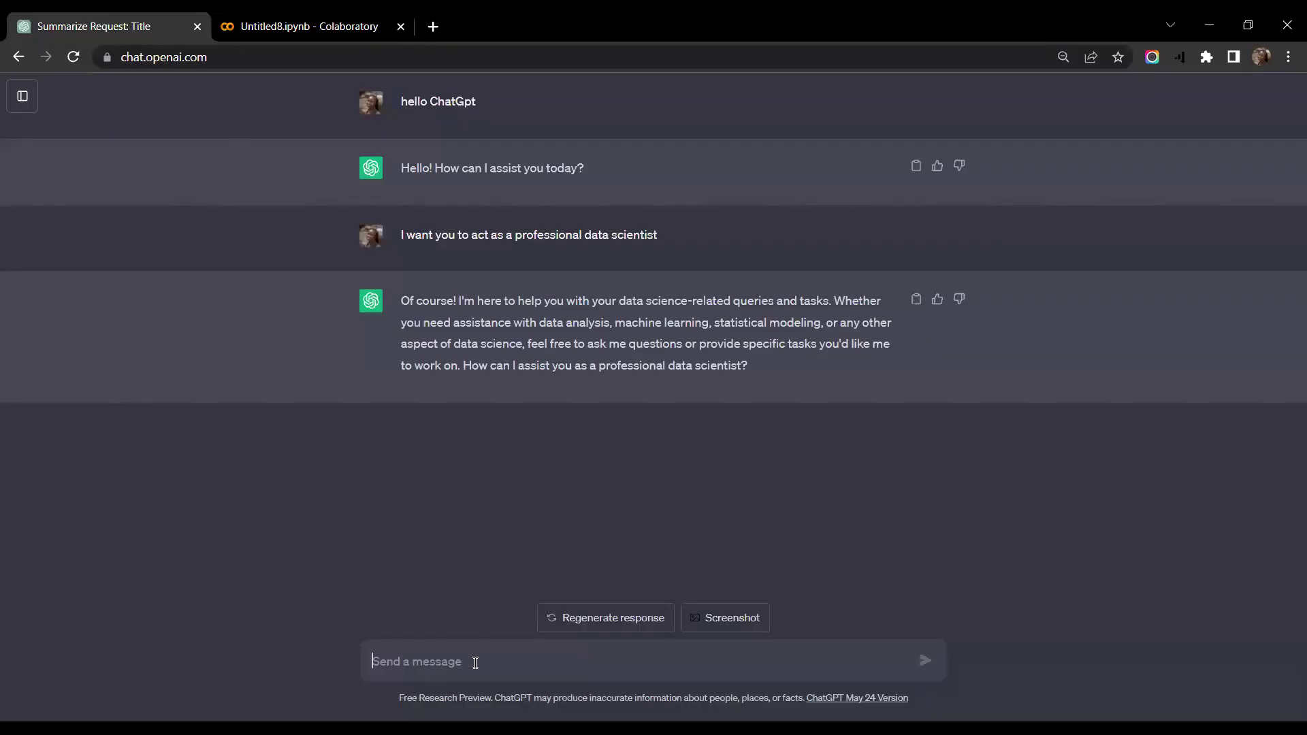
text(I h)
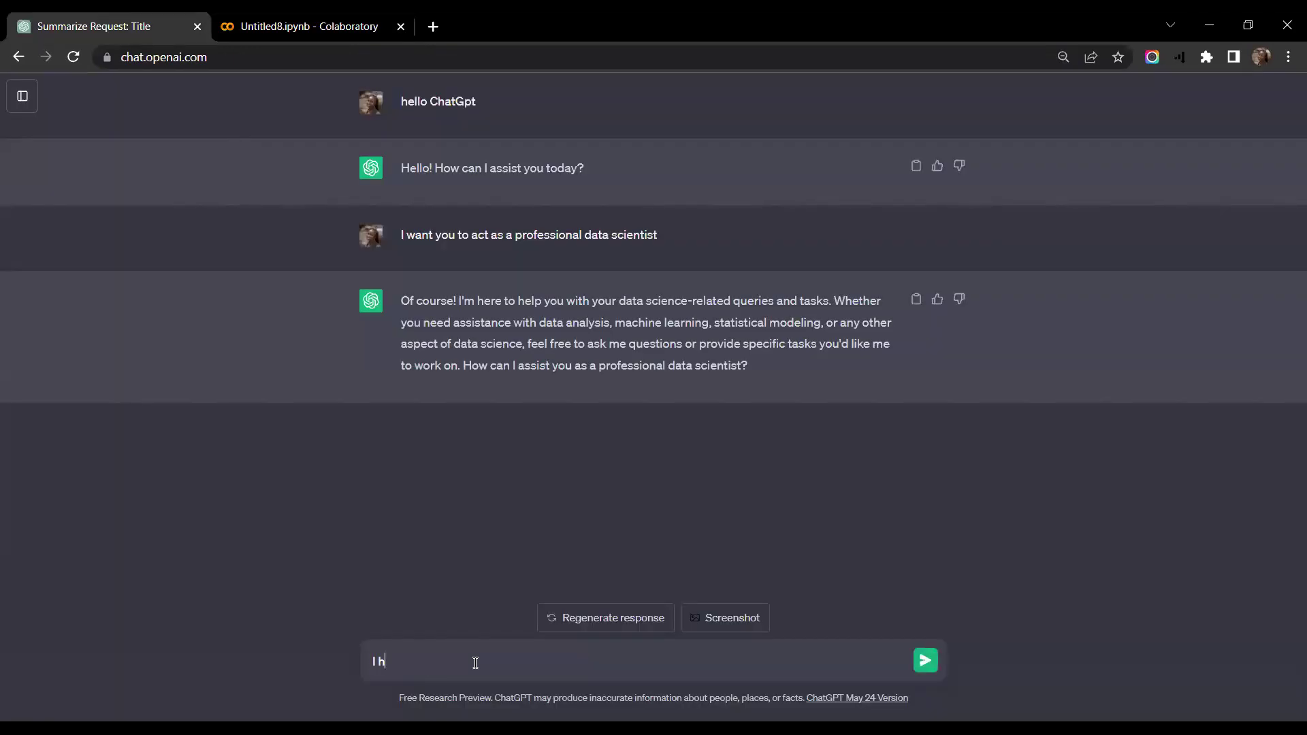
text(ave a dataset)
text(with the follow)
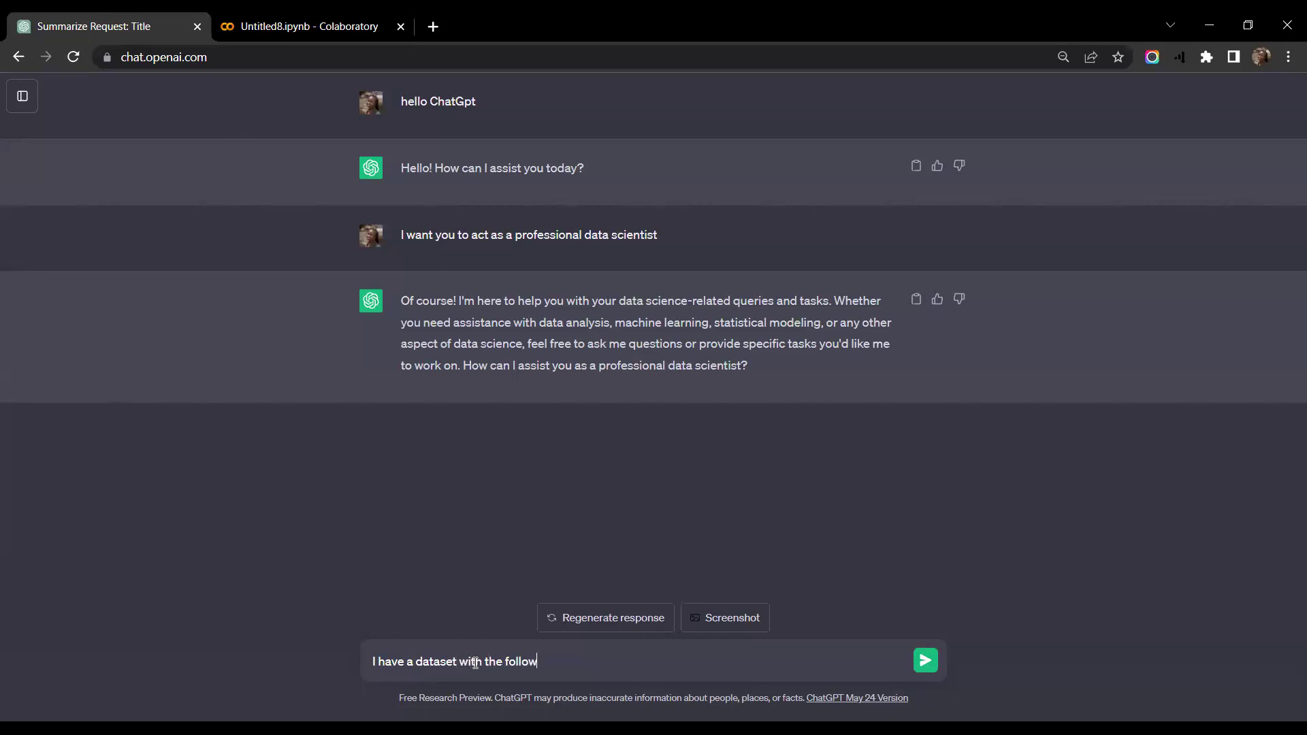
text(ing features and data;)
key(ctrl+v)
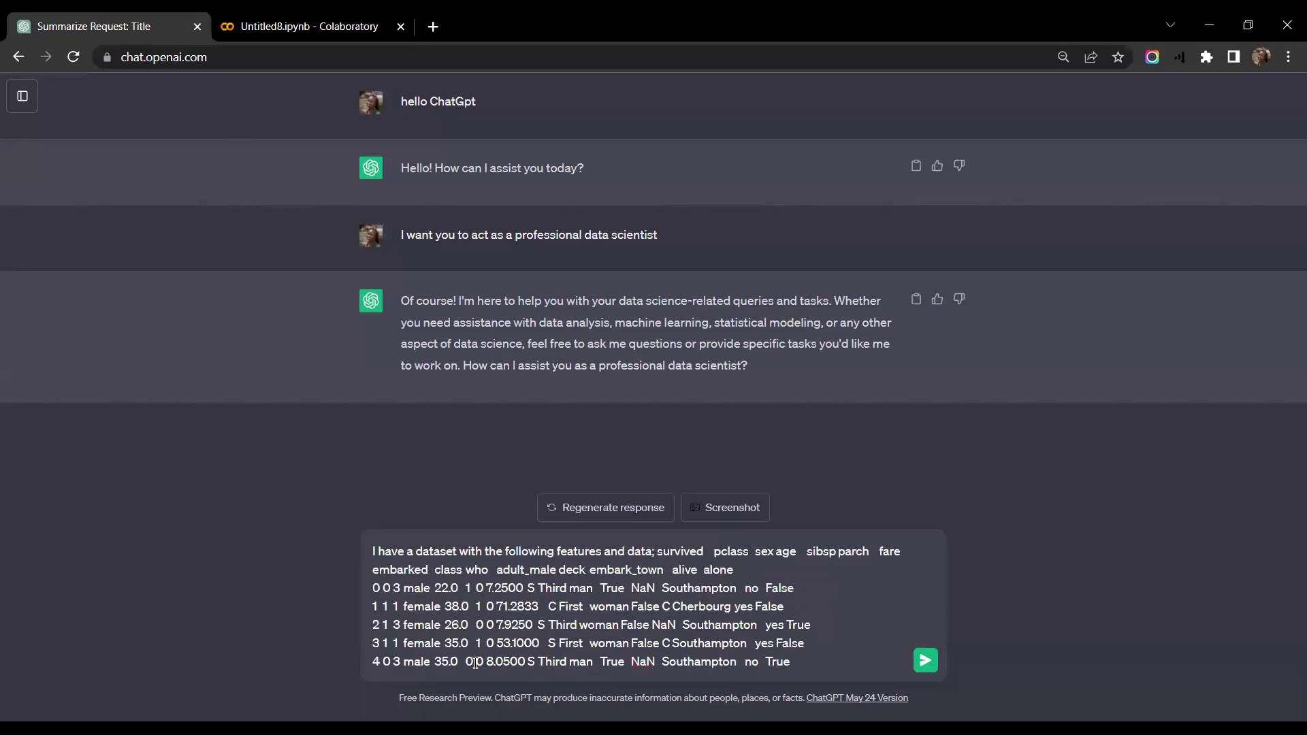
Append ". I want to perform exploratory data analysis." after the pasted rows in the message
text(. I want to perform exploa)
key(BackSpace)
text(ratory data anay)
key(BackSpace)
text(lysis.)
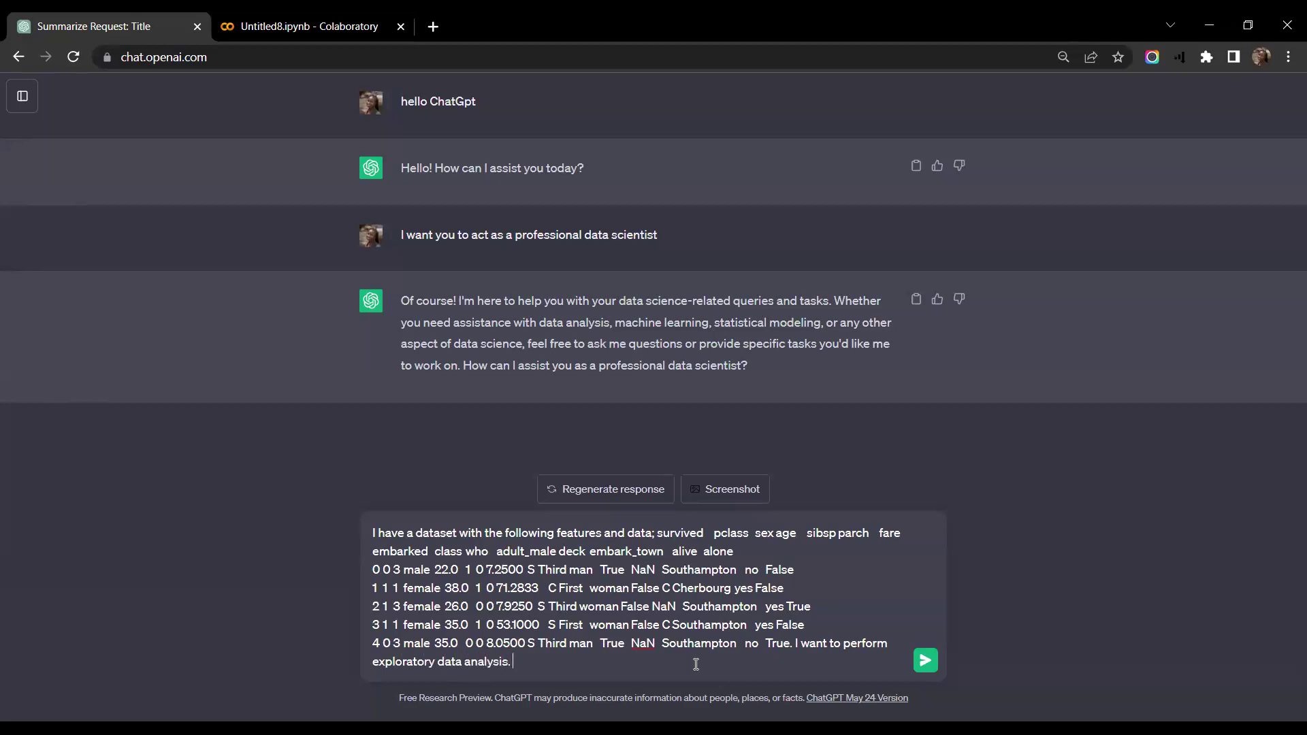
Append "Can you provide a data dictionary explaining the column features." to the ChatGPT message
text( Can)
text(ou provid)
key(BackSpace)
text(de a data di)
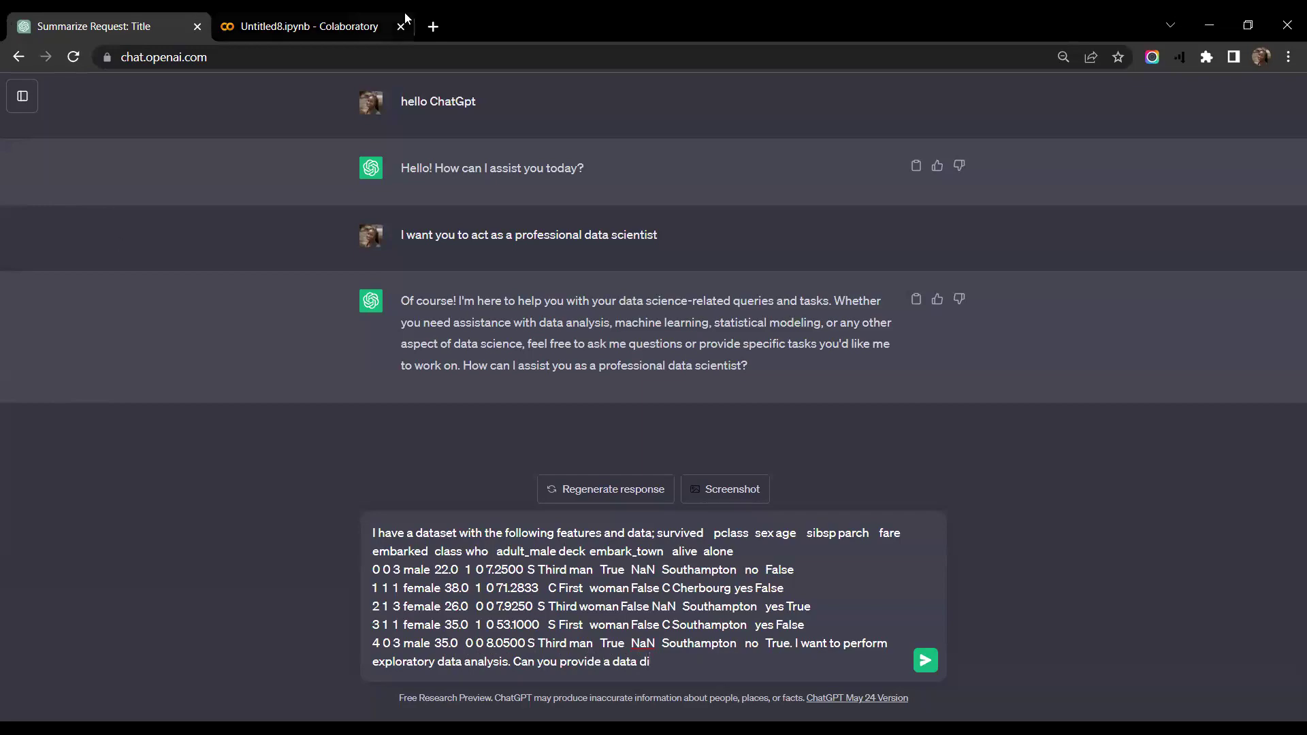
click(310, 26)
text(ctionary expla)
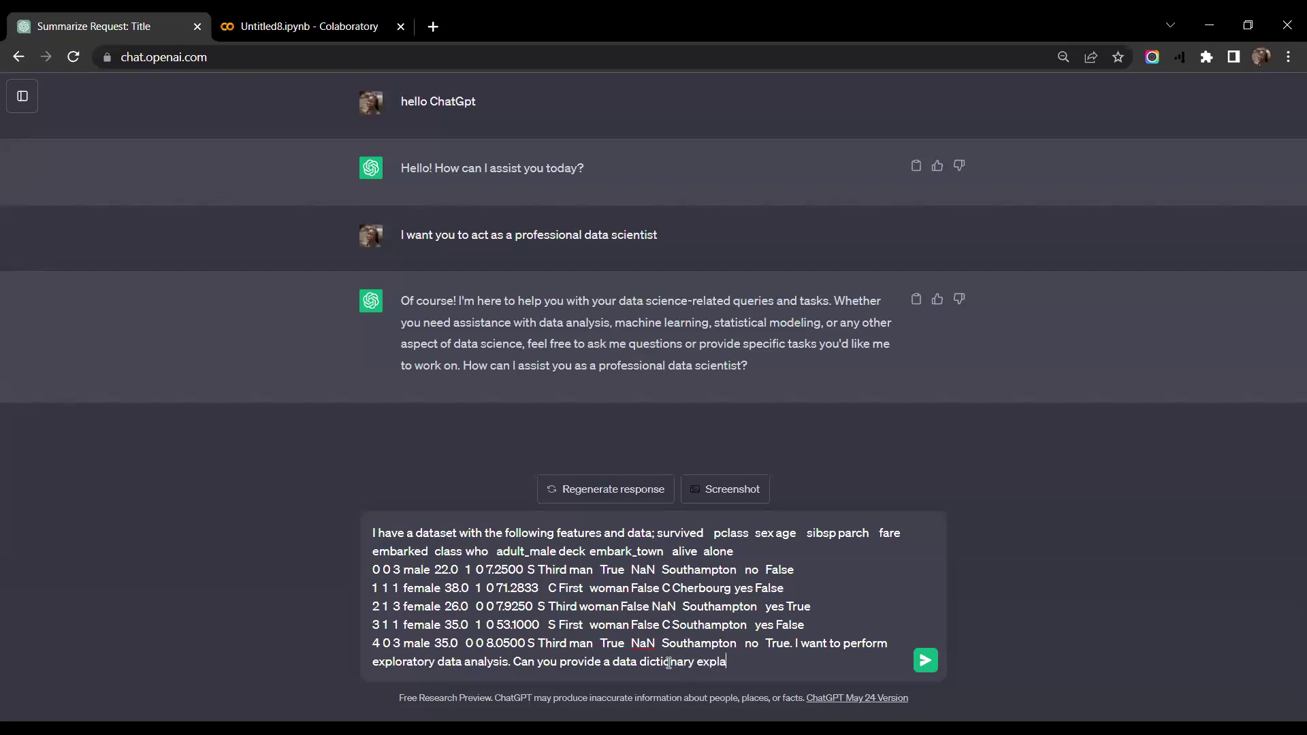
text(ining the column features. I)
key(BackSpace)
Continue the message with "Can you also suggest suitable insights that I can acquire from this data"
text(Can)
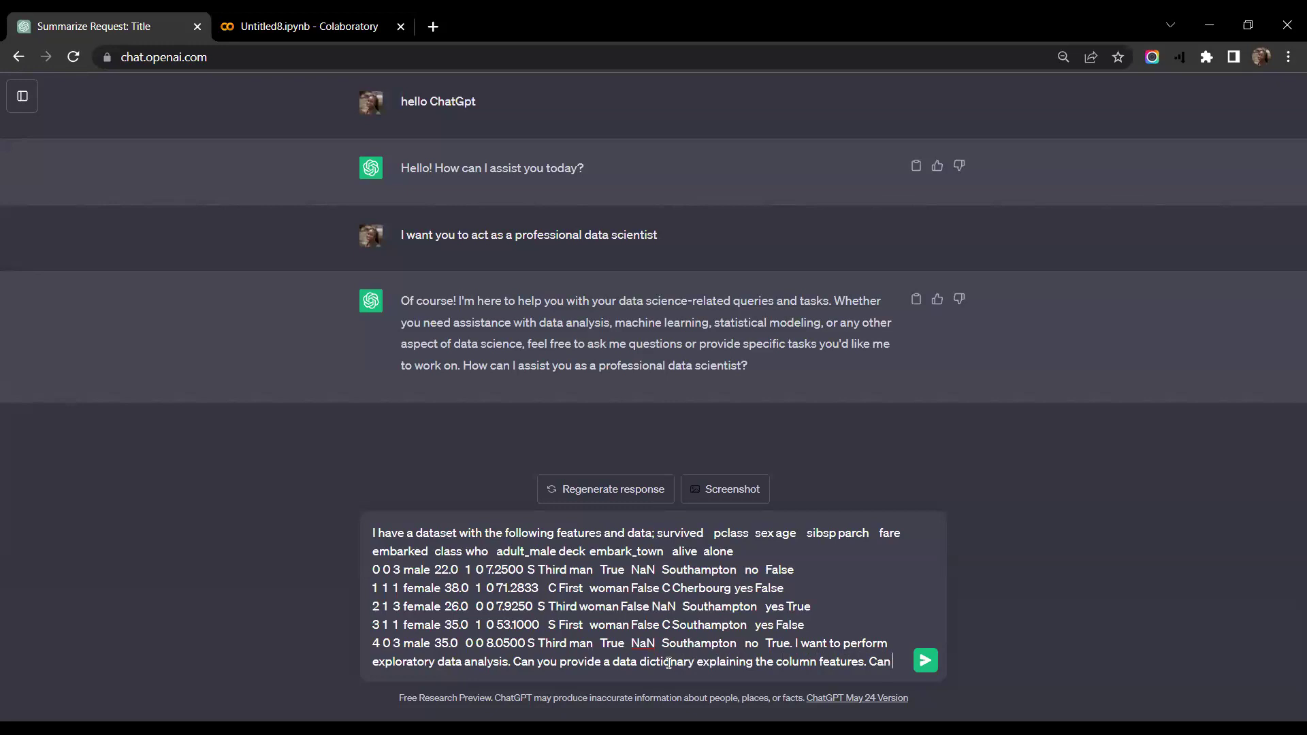
click(295, 18)
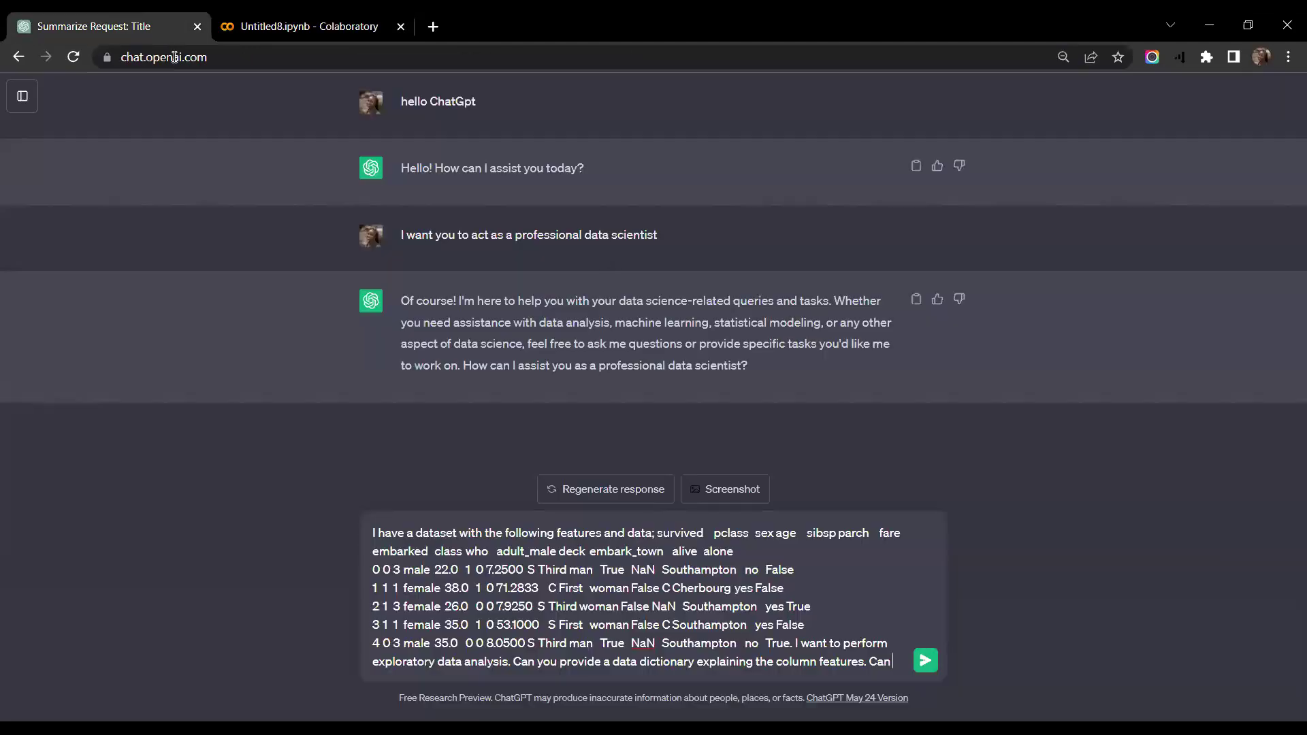
click(184, 20)
text(you also )
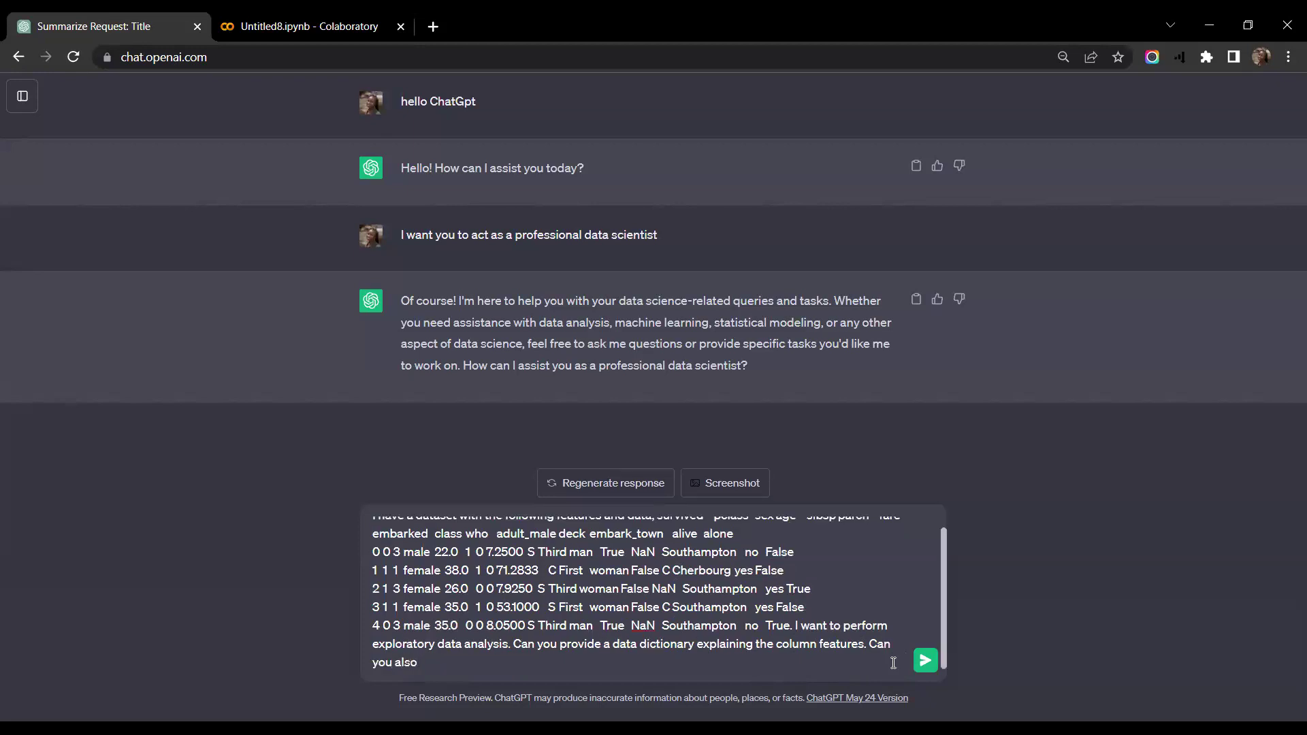
text(suggest suitable insights)
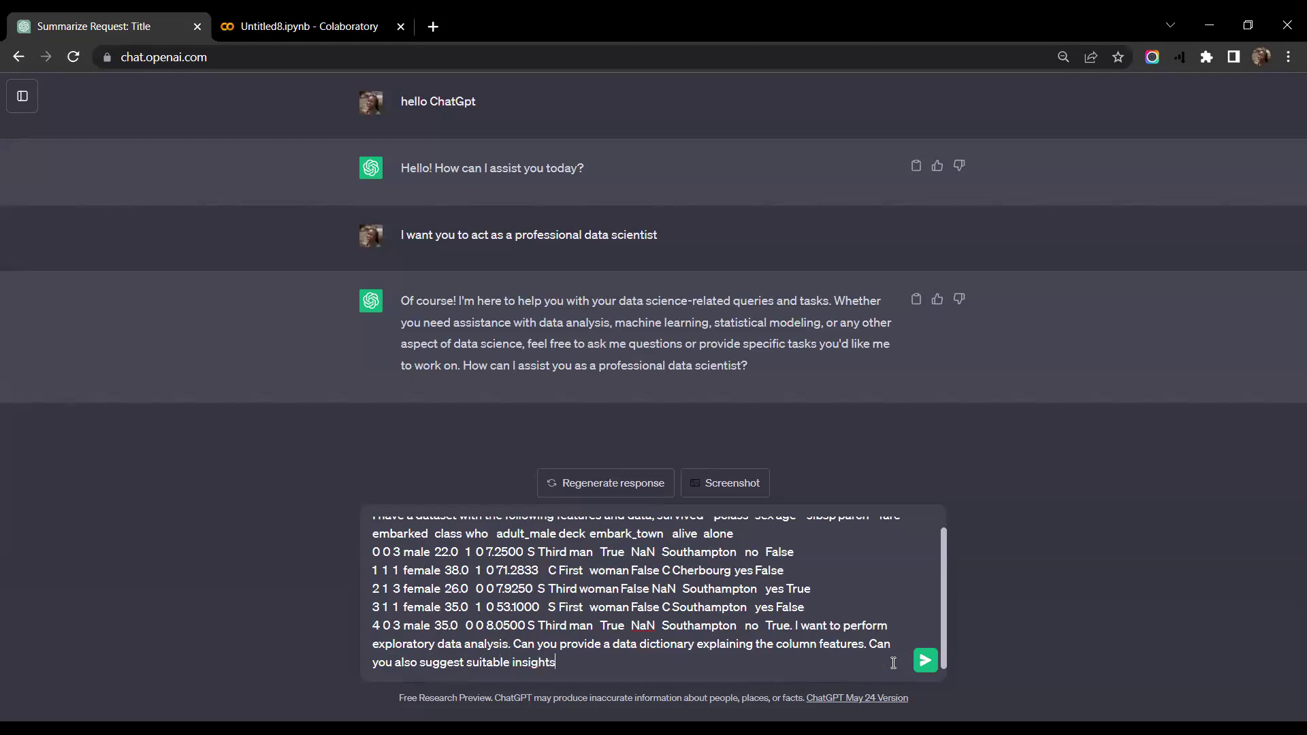
text( that I can acquire from this data)
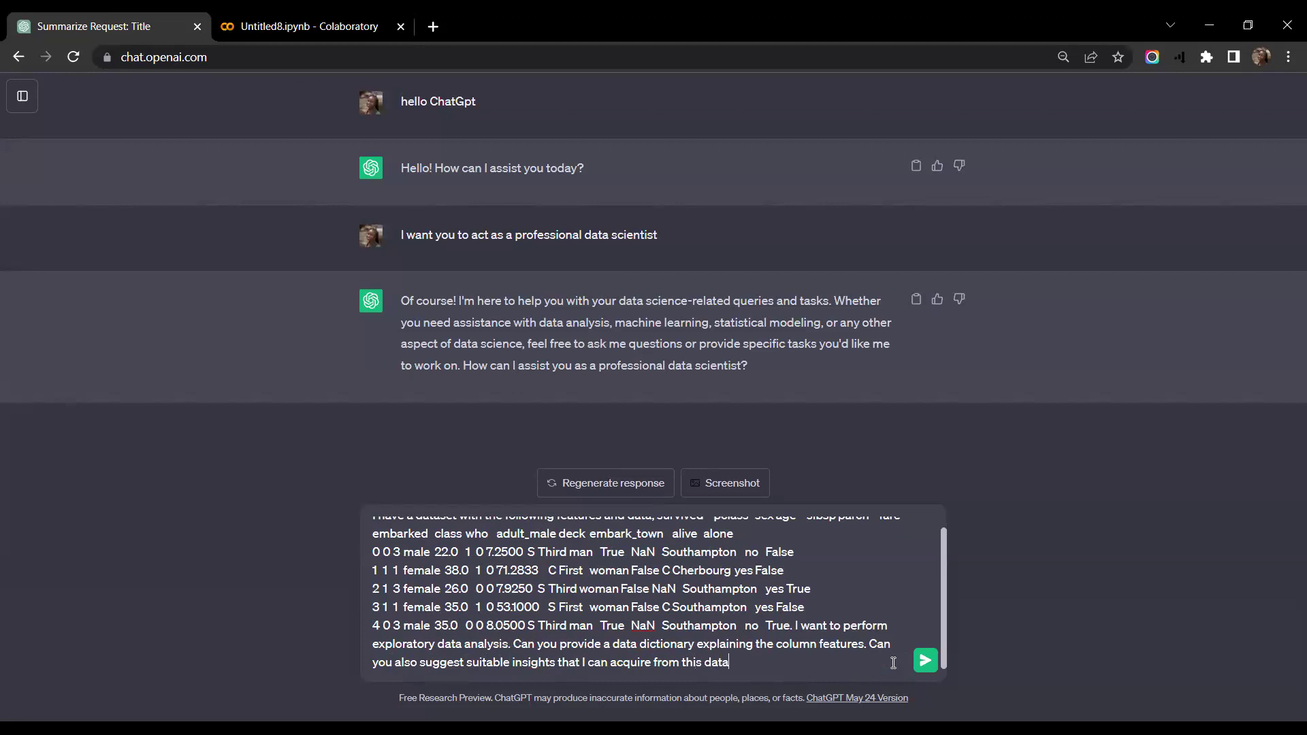
Finish the message with ". Give me these insights in bullet points." and send it
text(. G)
text(ive me th)
text(ese insight)
text(st)
key(BackSpace)
key(BackSpace)
key(BackSpace)
text(s in)
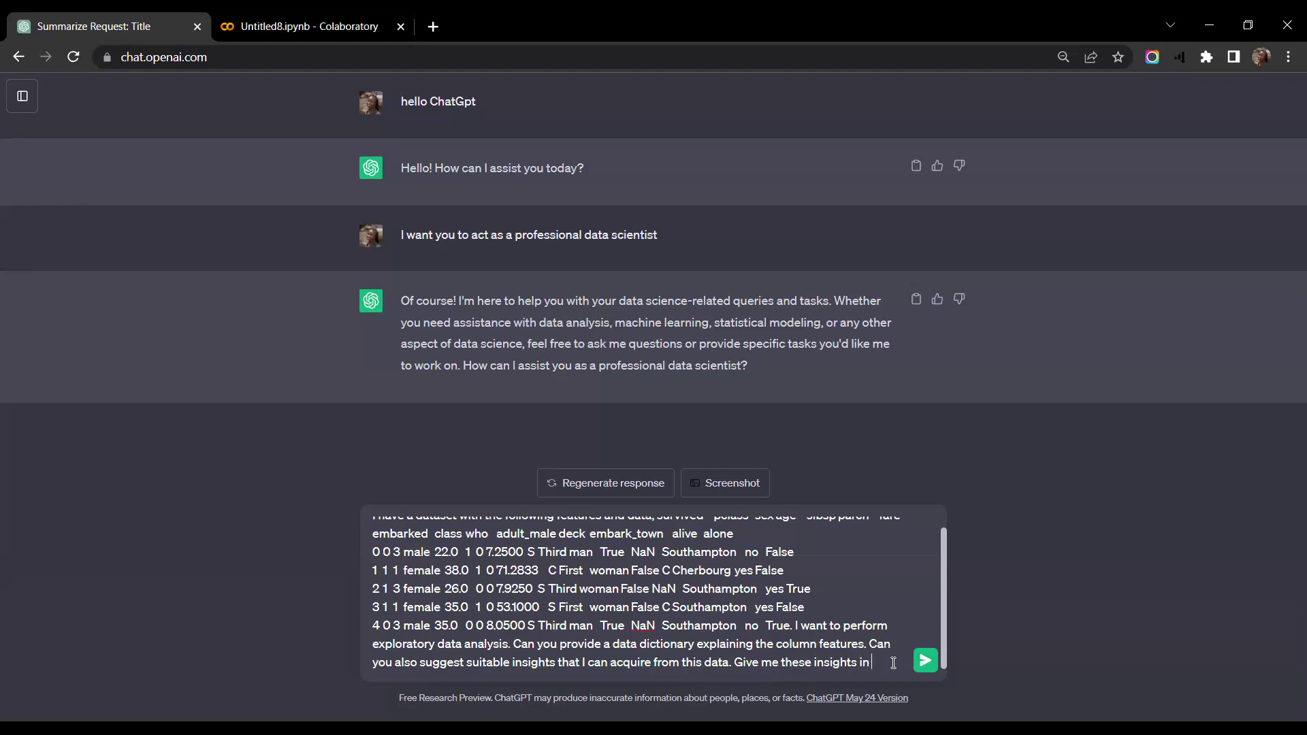
text( bullet points)
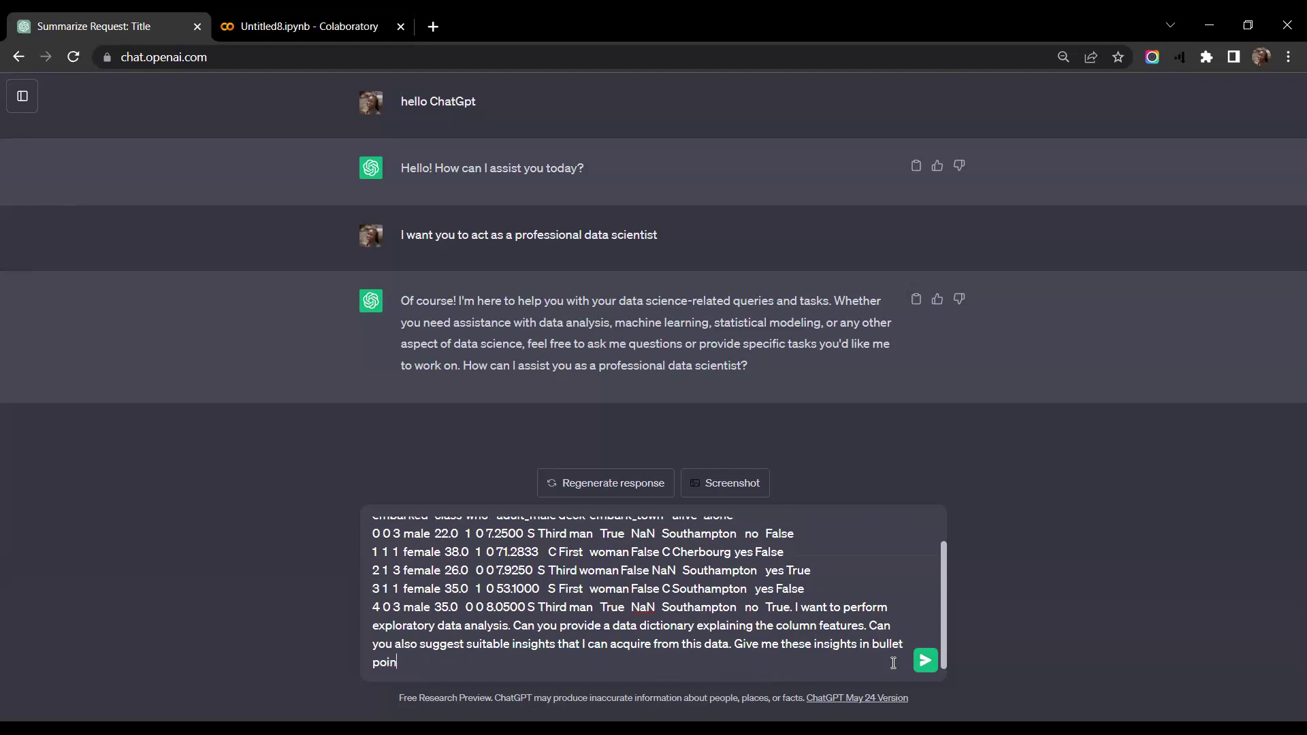
text(.)
key(Return)
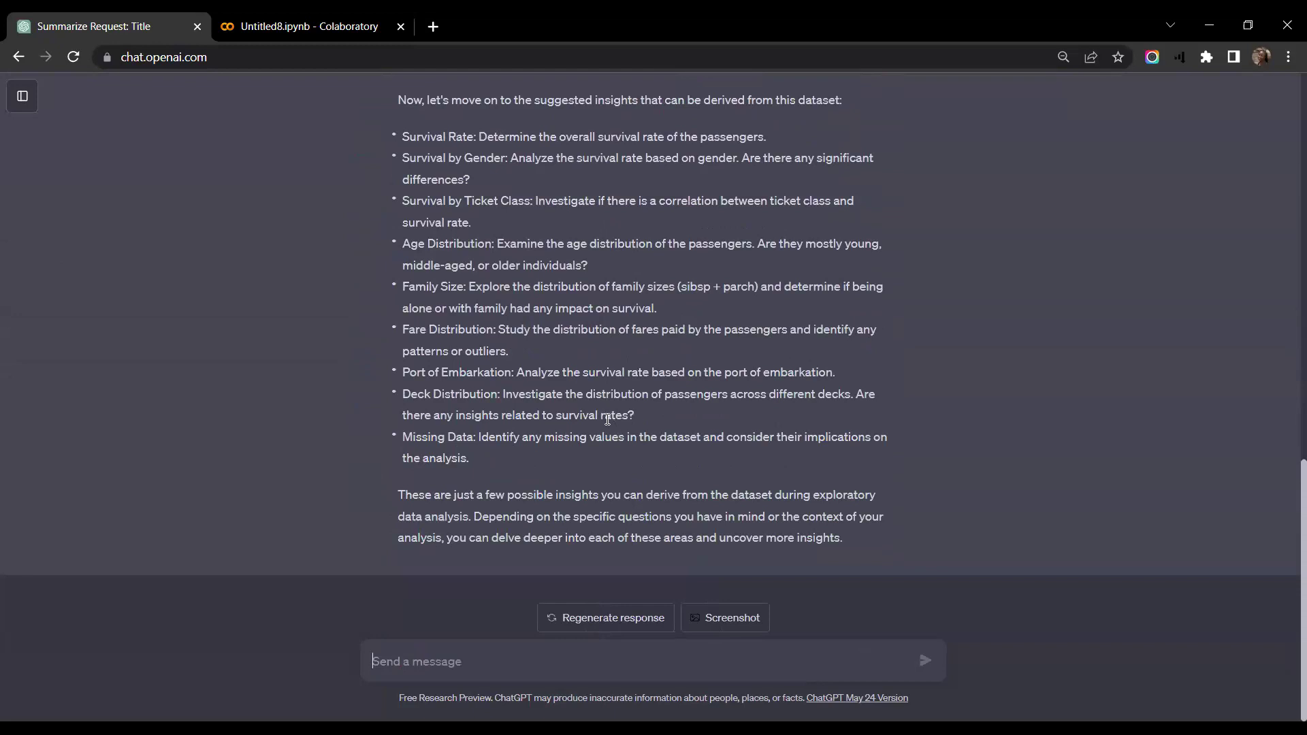
Review ChatGPT's reply with the data dictionary and suggested insights, and copy the whole reply
scroll(675, 442, up, 3)
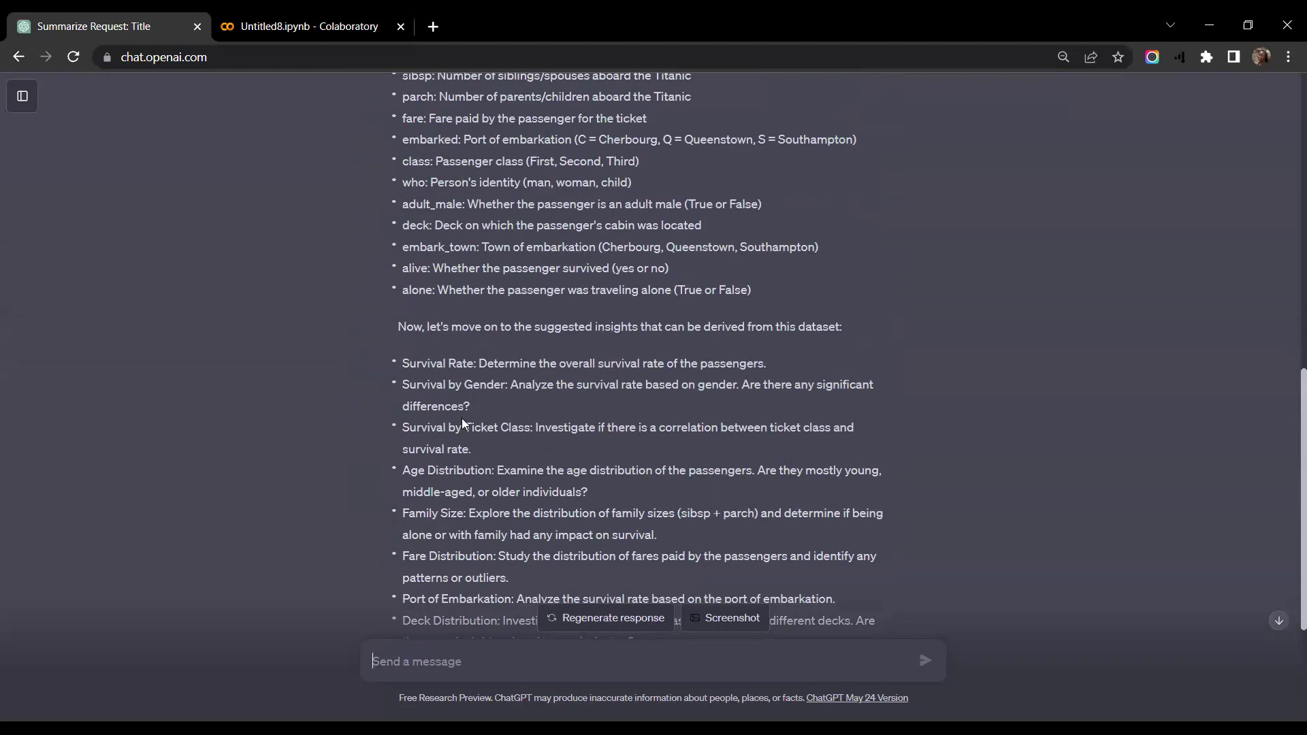
scroll(466, 424, up, 5)
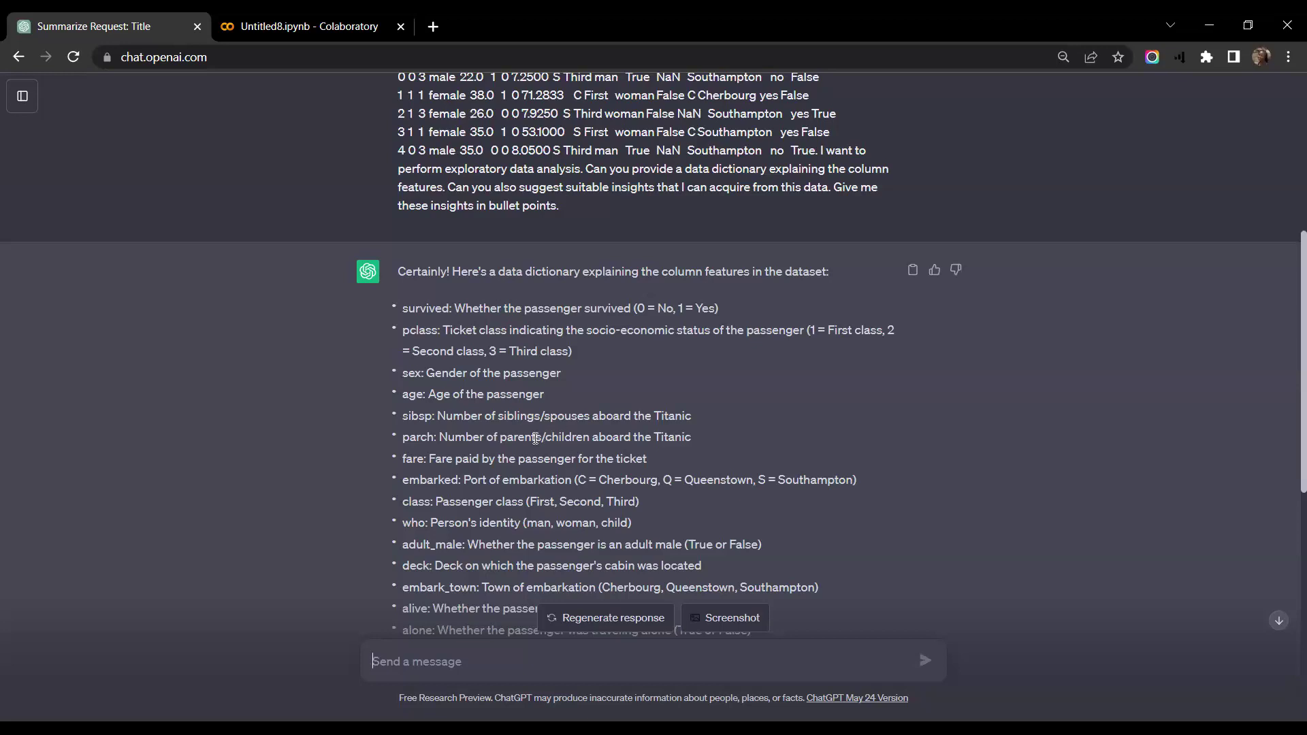
scroll(490, 468, down, 1)
scroll(490, 468, down, 2)
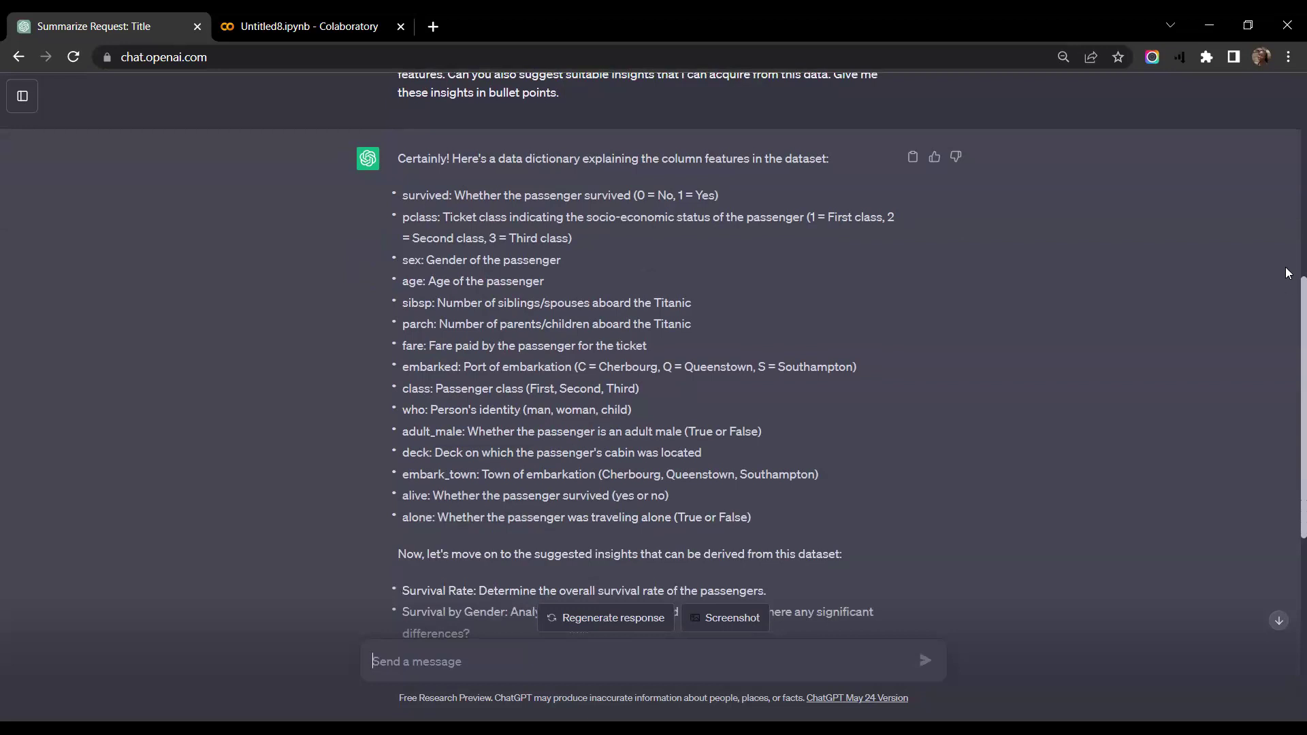
scroll(396, 446, up, 2)
click(912, 269)
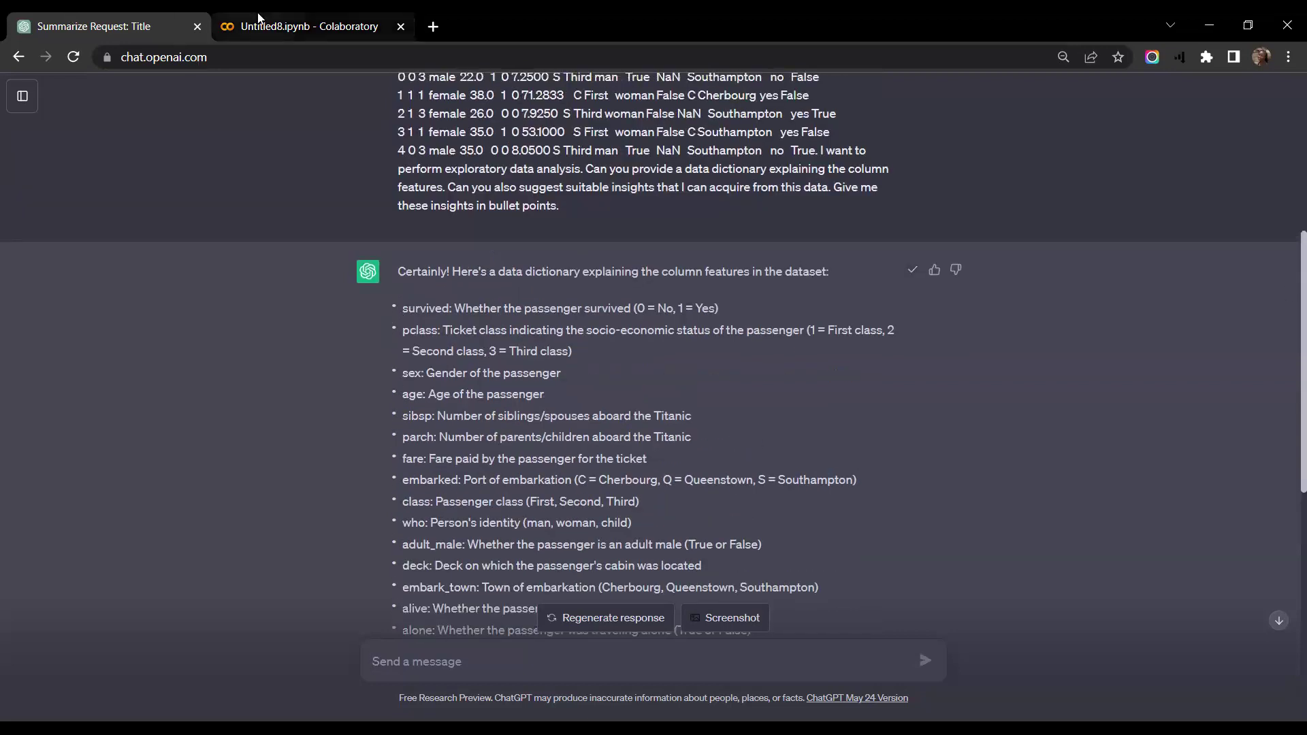
Switch to the Colab notebook, add a text cell below the df.head(10) output and paste the copied reply into it
click(306, 26)
drag(92, 235, 68, 391)
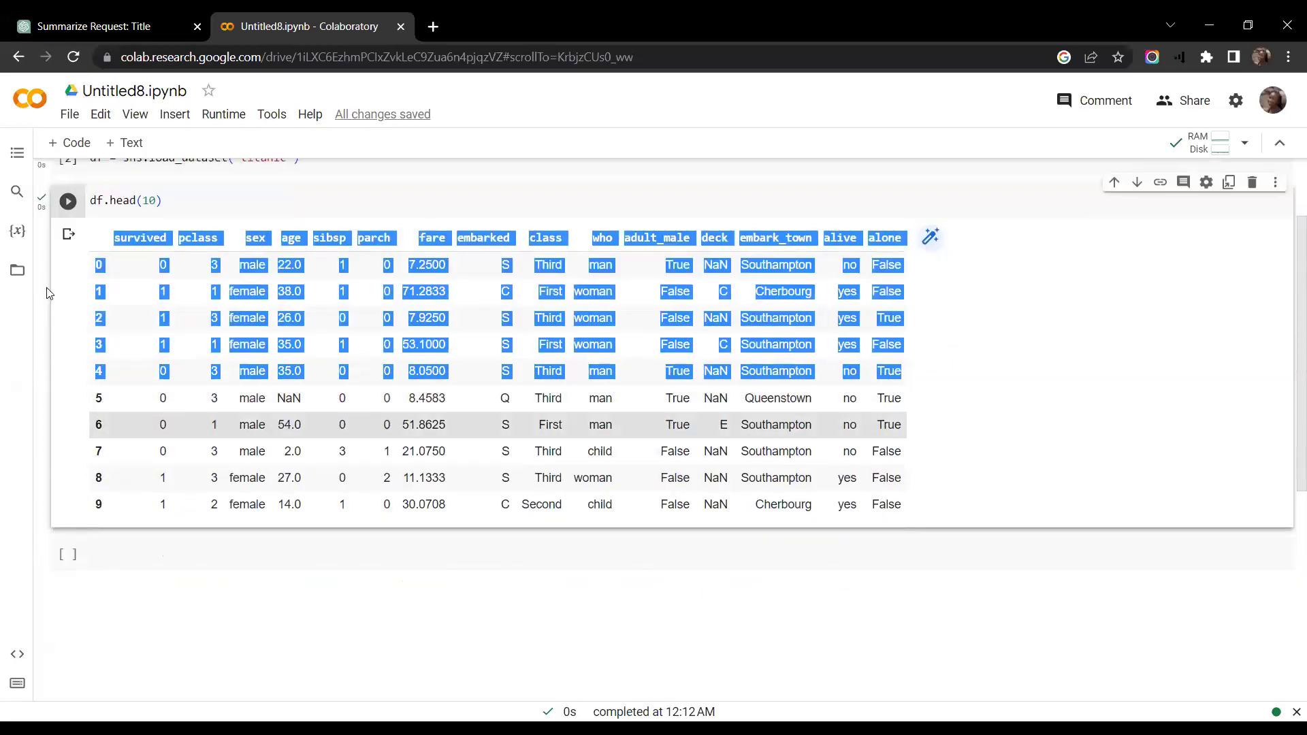
click(65, 320)
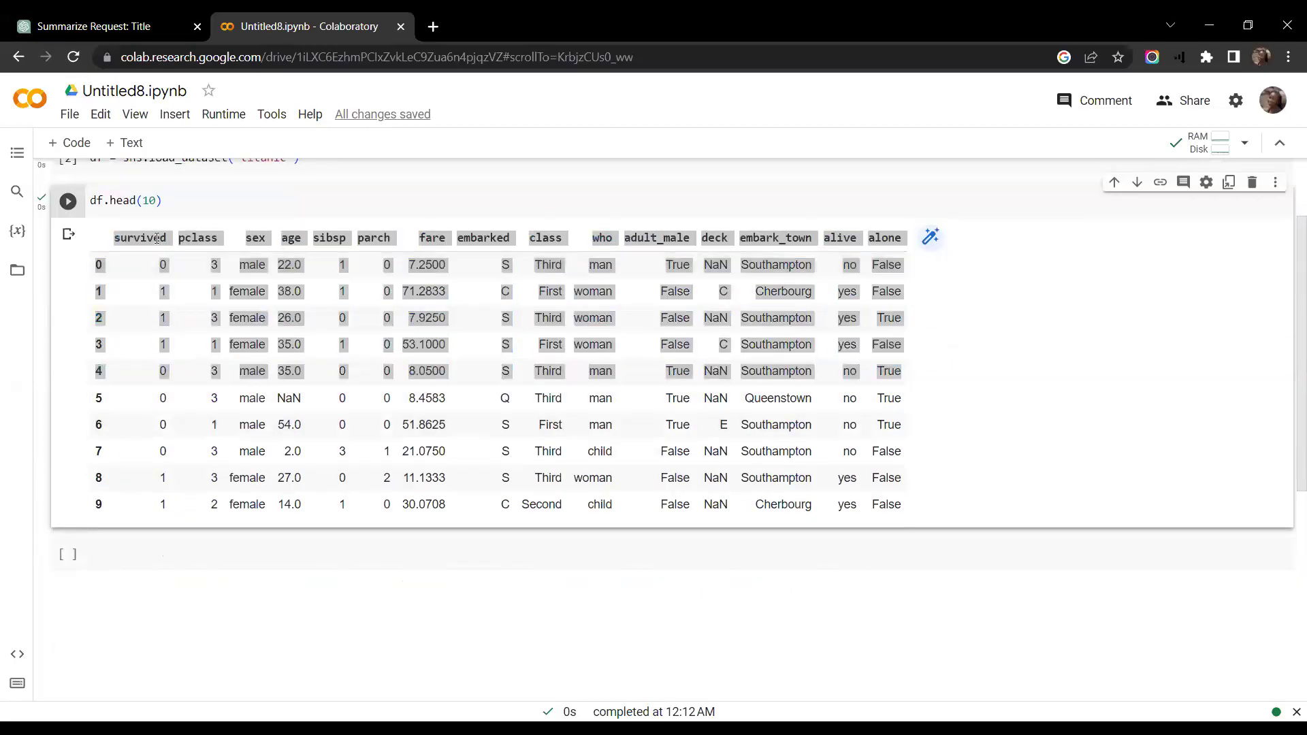
click(130, 147)
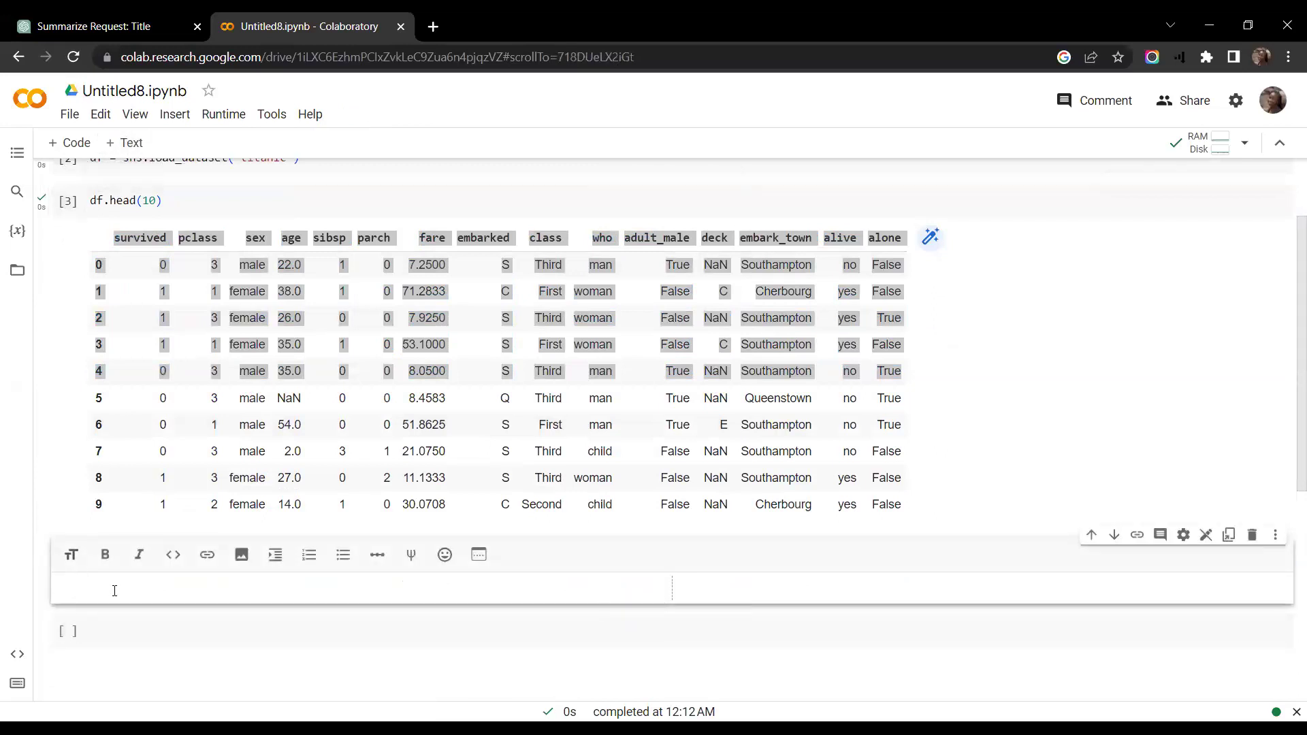
key(ctrl+v)
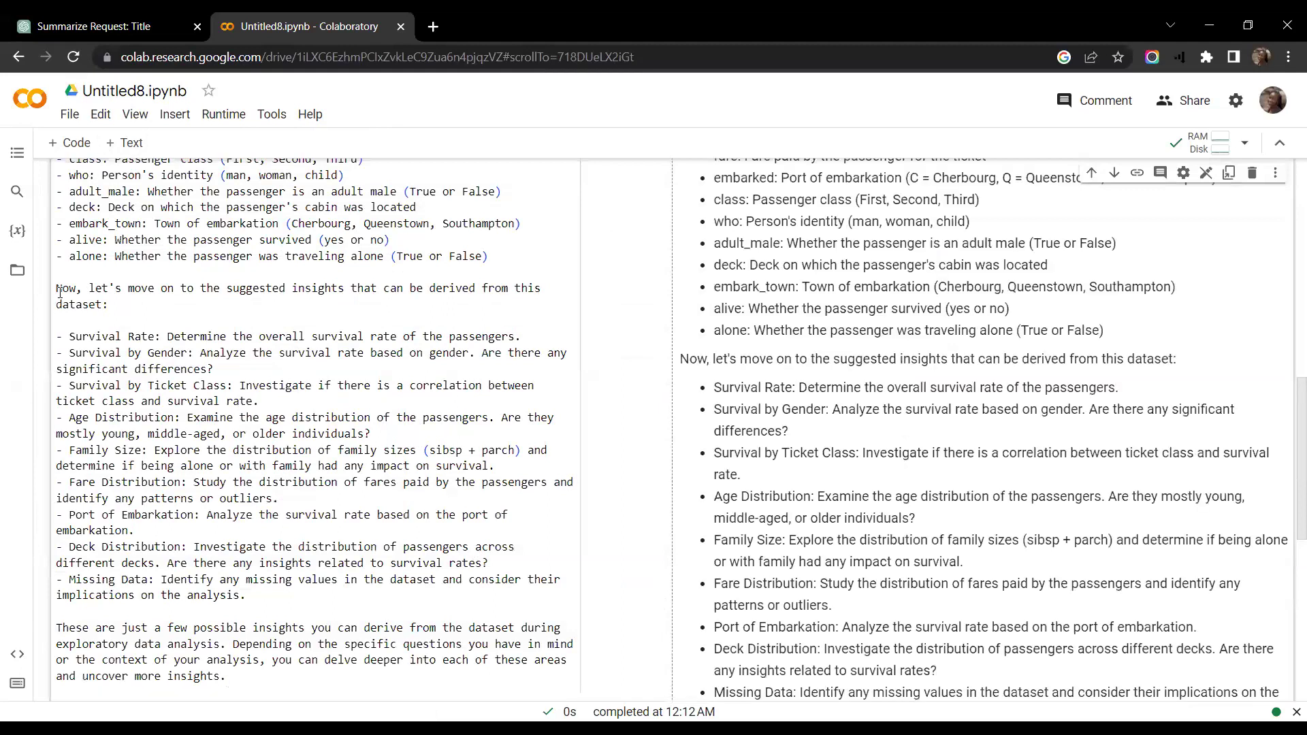
Delete the suggested insights and closing paragraph from the text cell, and replace its opening sentence with "Data Dictionary"
drag(58, 289, 577, 684)
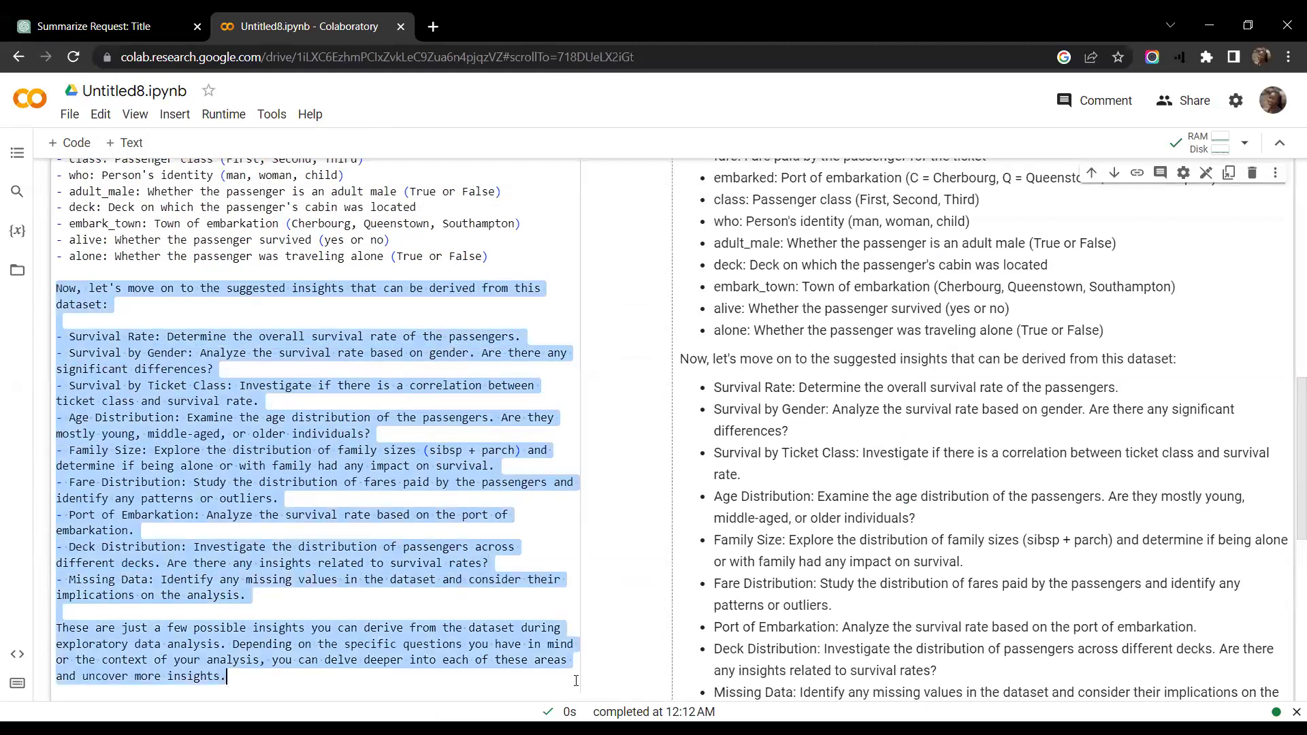
key(BackSpace)
scroll(417, 623, up, 7)
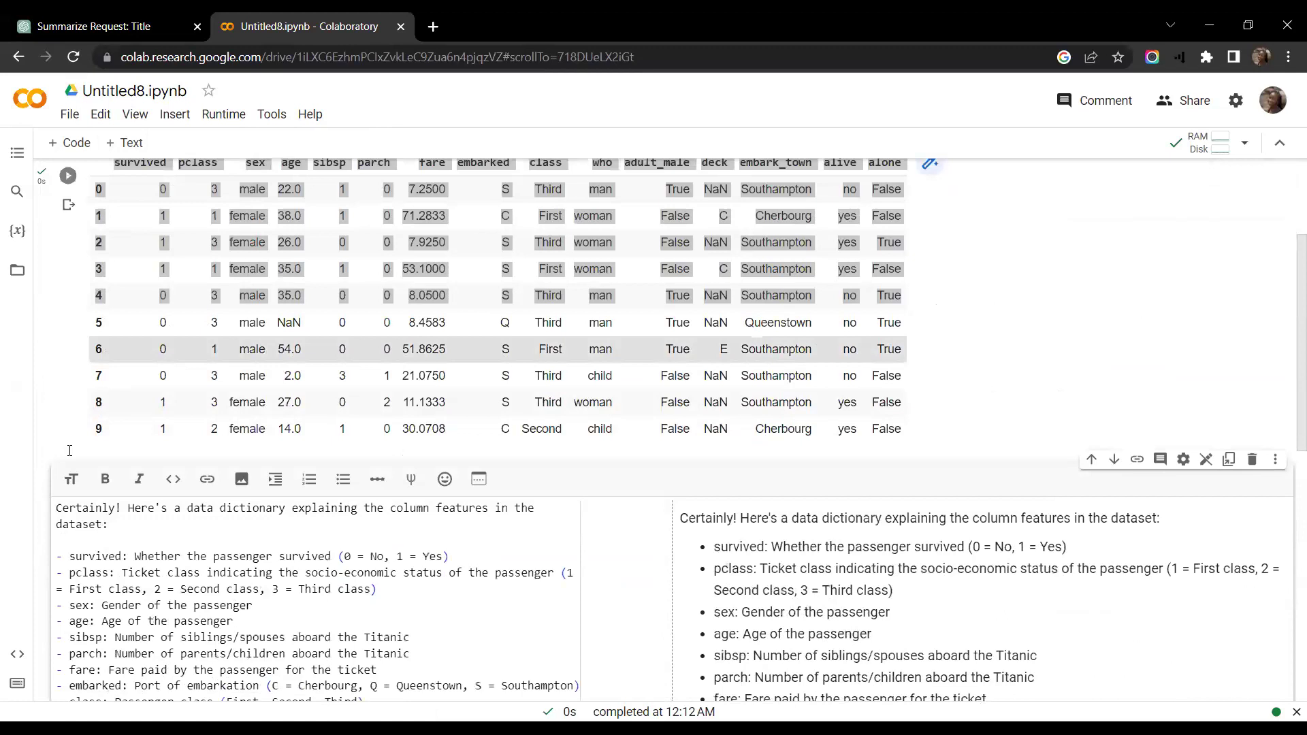
drag(57, 418, 148, 436)
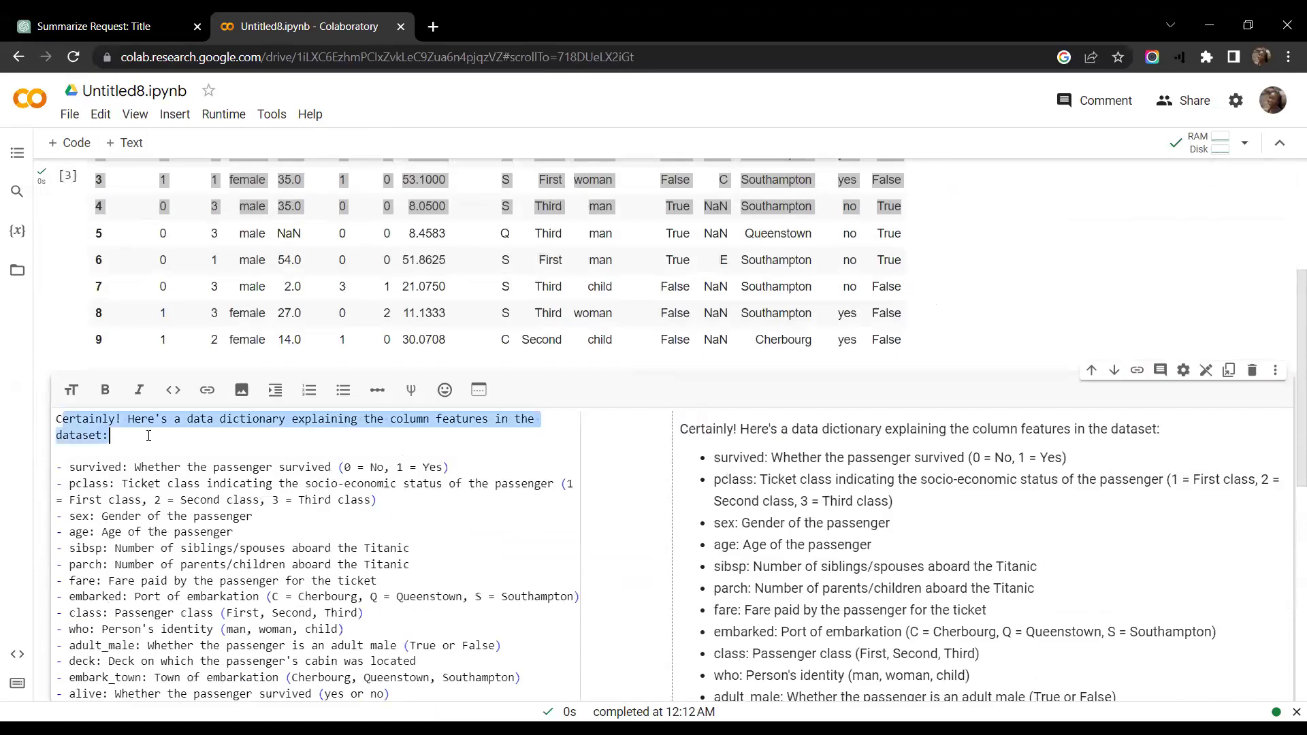
key(BackSpace)
text(Dat)
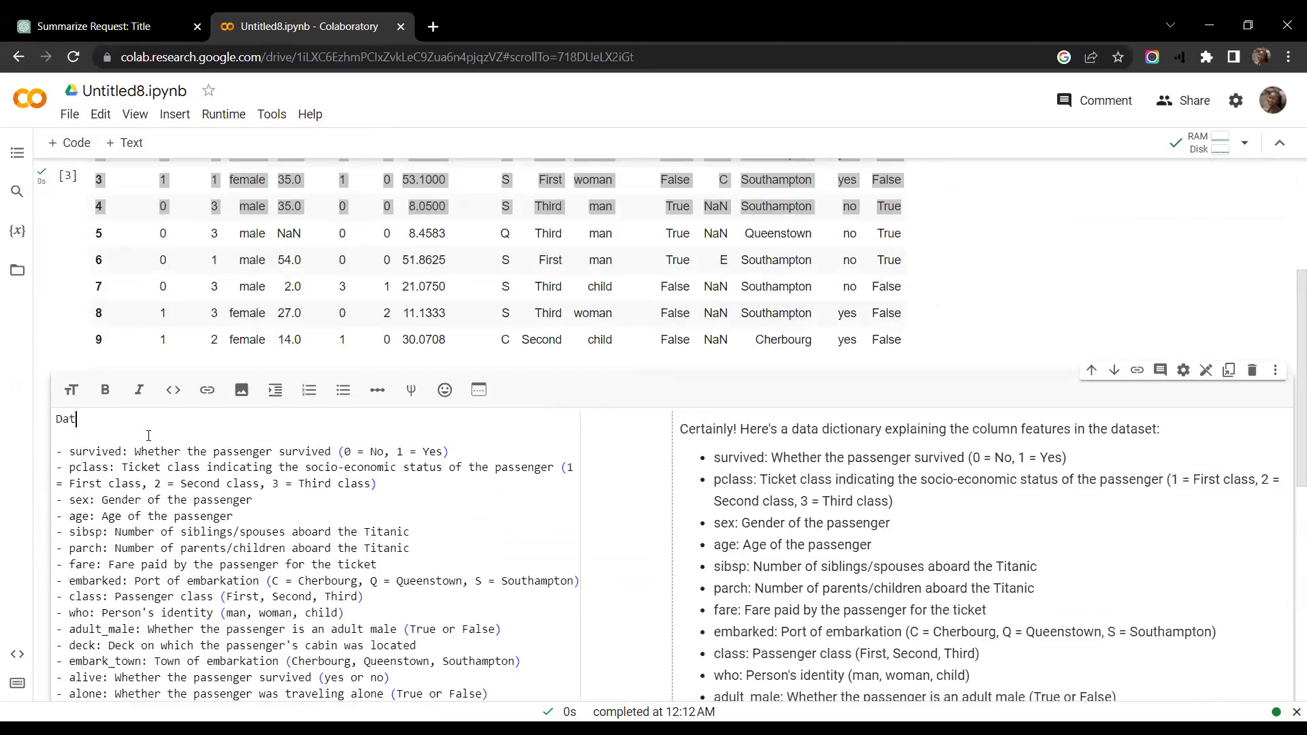
text(a Dictionary)
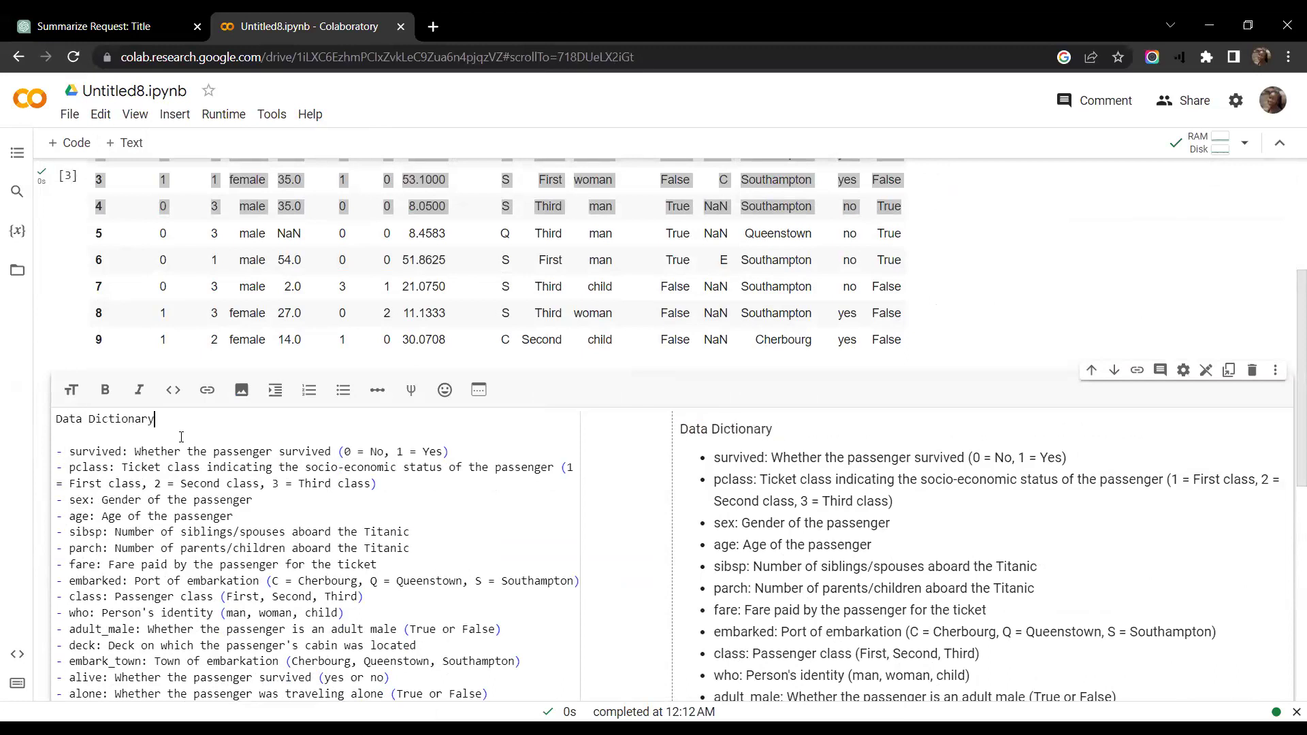
Turn the "Data Dictionary" line into a level-two Markdown heading with "## "
click(58, 418)
text(## 8)
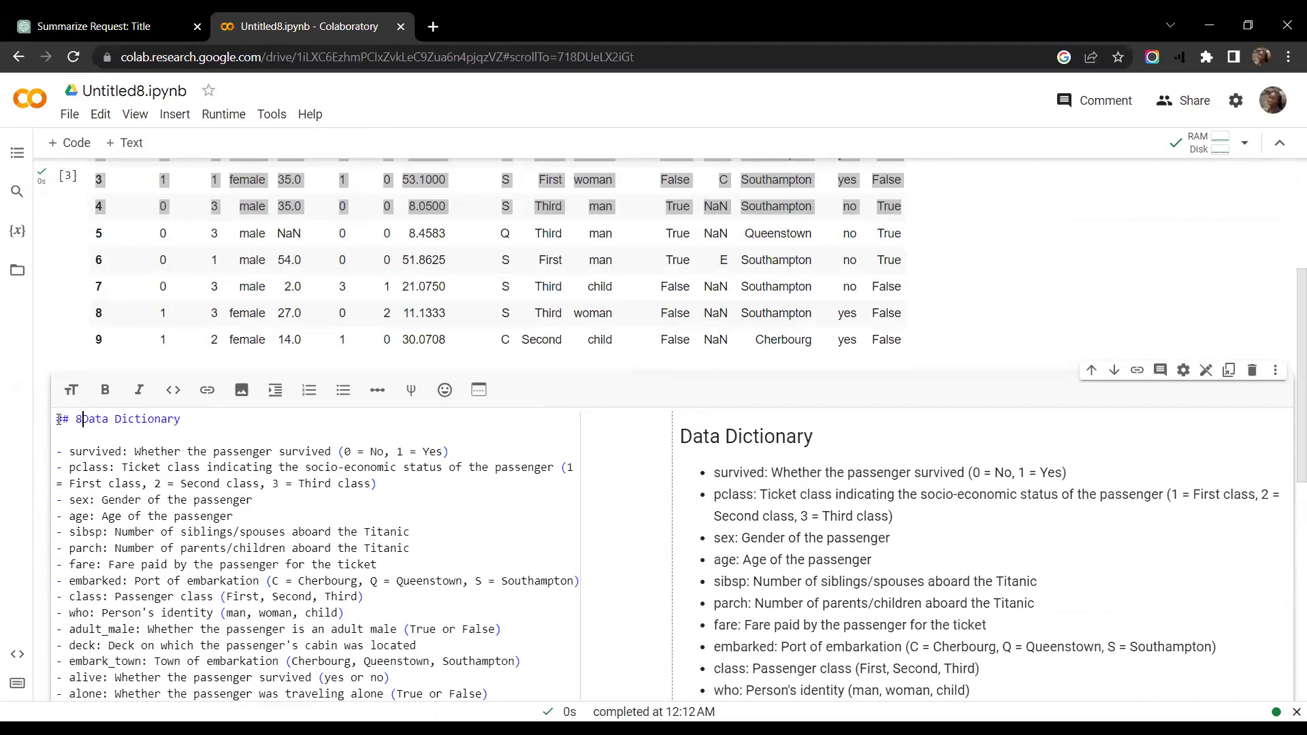
key(Right)
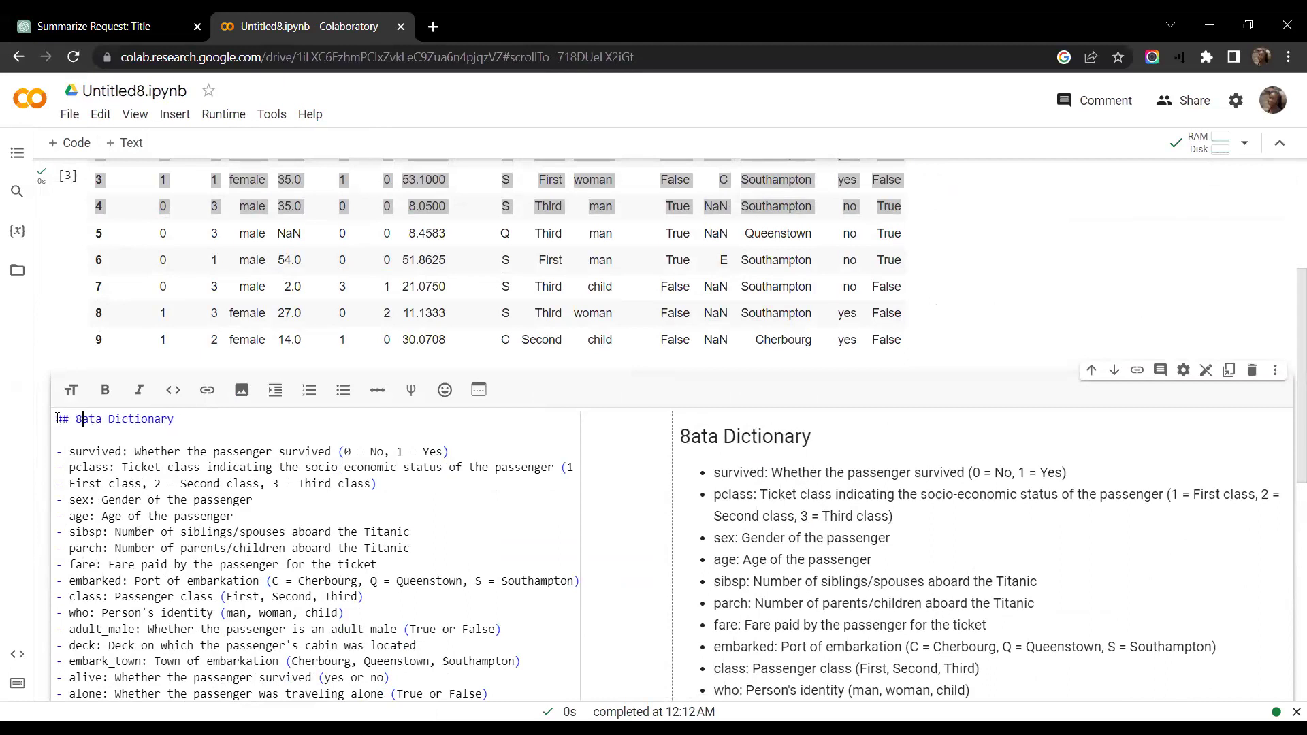
key(BackSpace)
text(D)
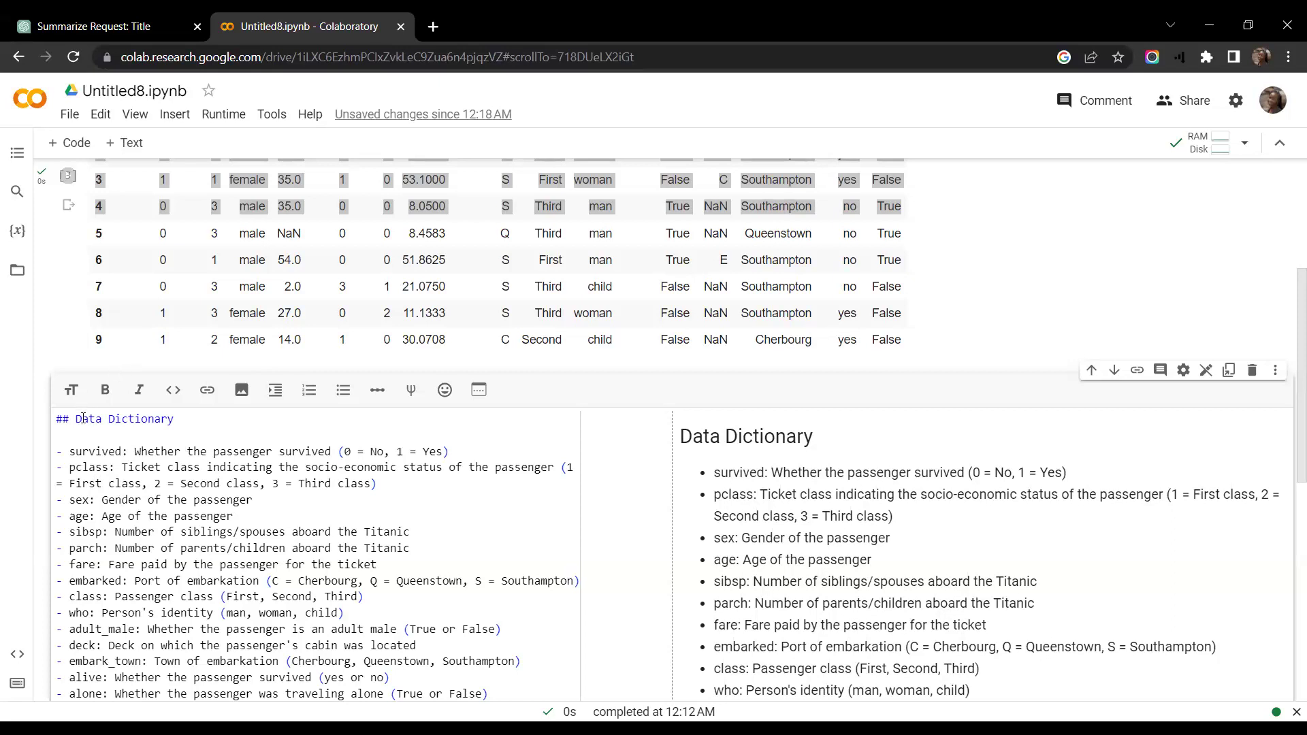
Make the "Data Dictionary" heading text bold and render the text cell
drag(76, 418, 173, 419)
click(105, 389)
click(333, 451)
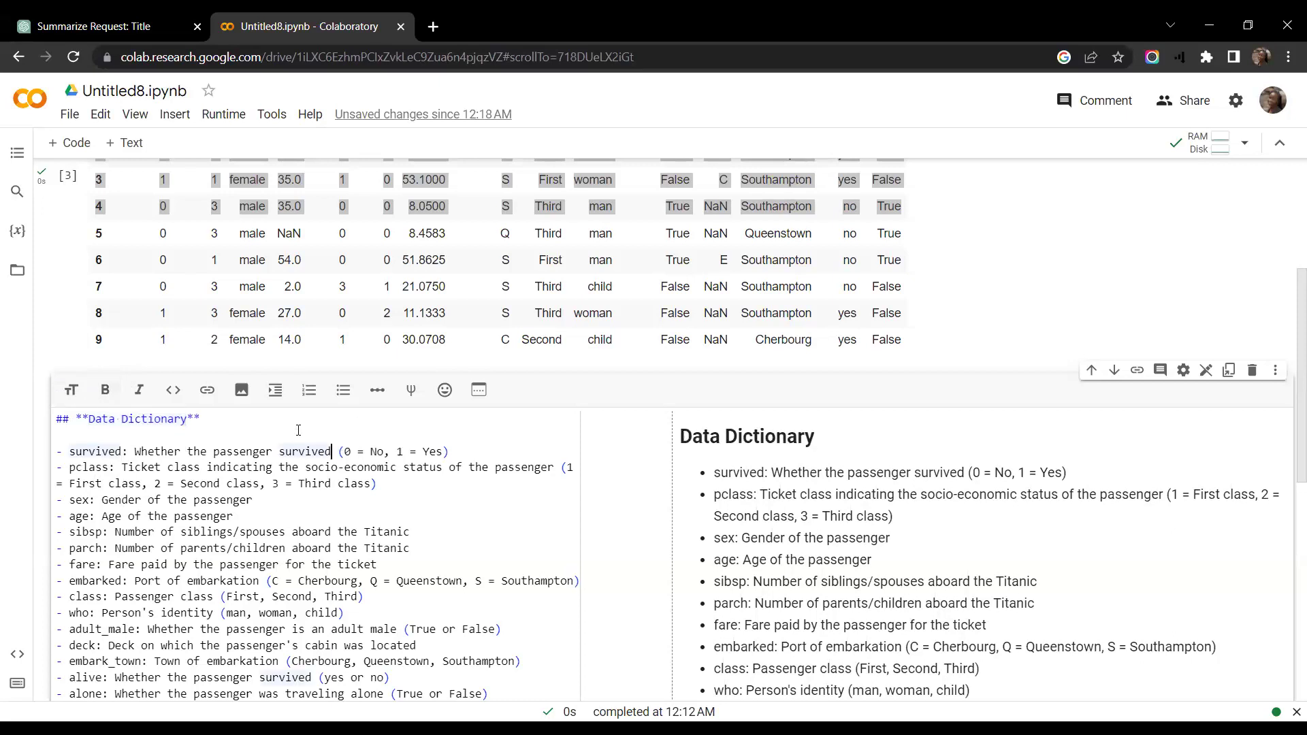
key(shift+Return)
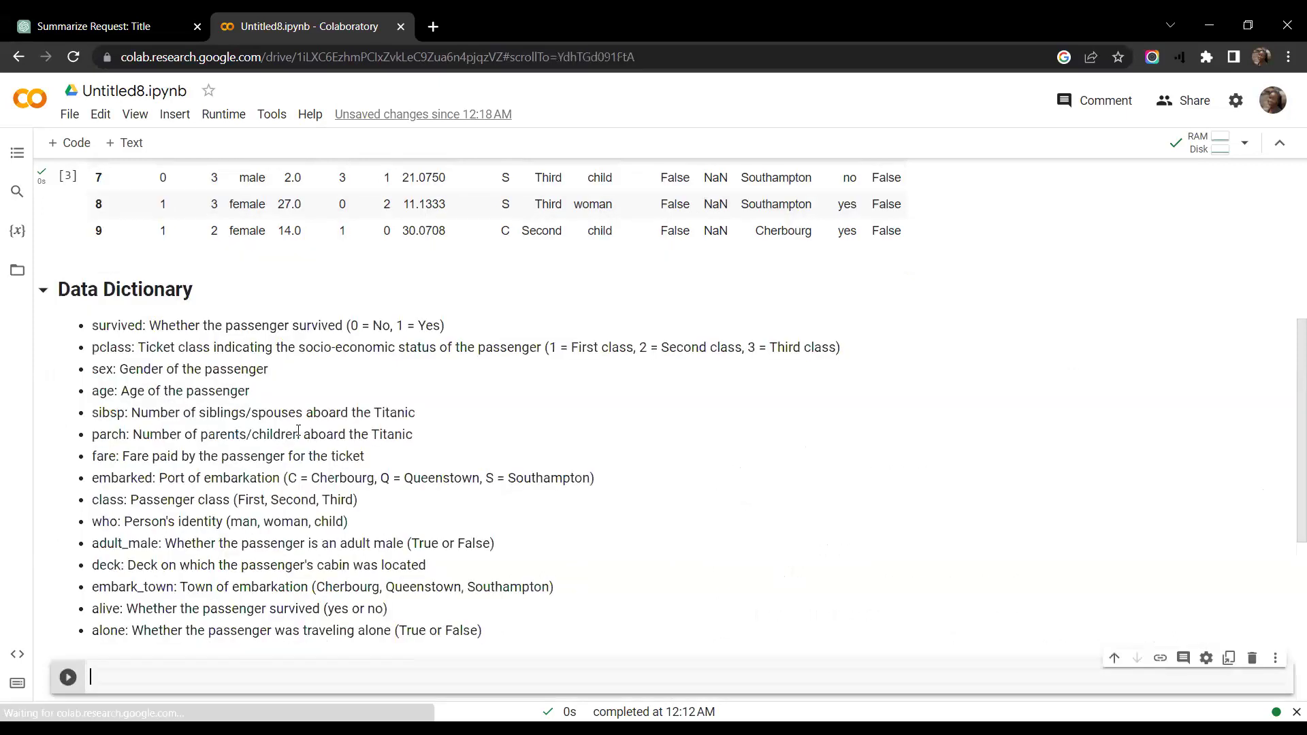
scroll(263, 552, down, 1)
scroll(263, 552, down, 1)
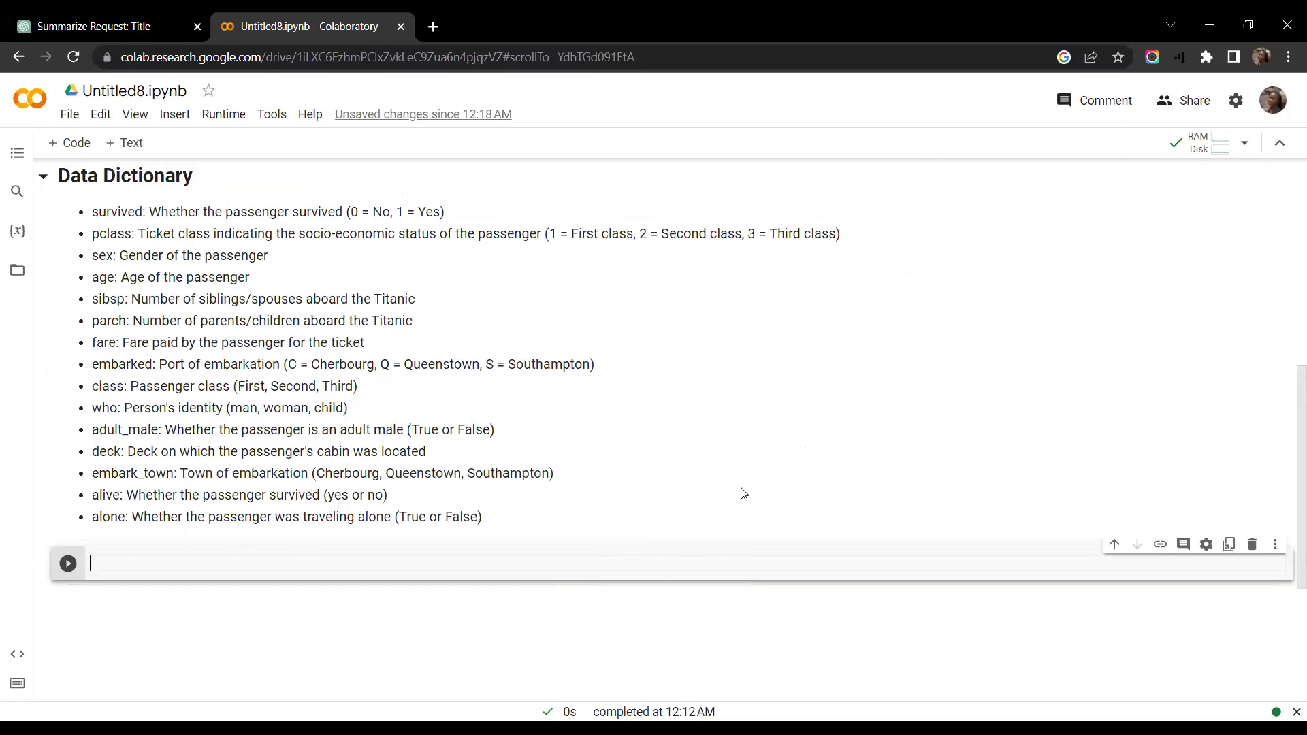
scroll(380, 386, up, 2)
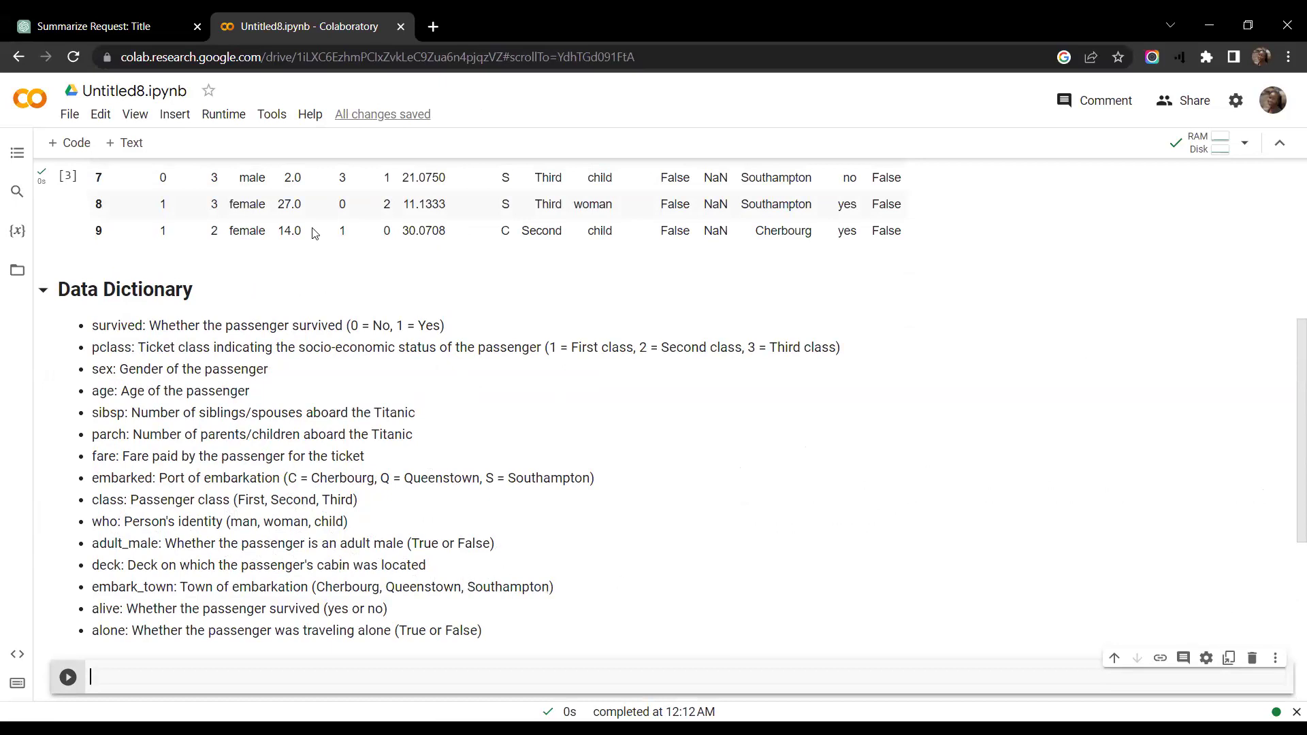
Switch to ChatGPT and copy the suggested insight "Survival Rate: Determine the overall survival rate of the passengers."
click(73, 27)
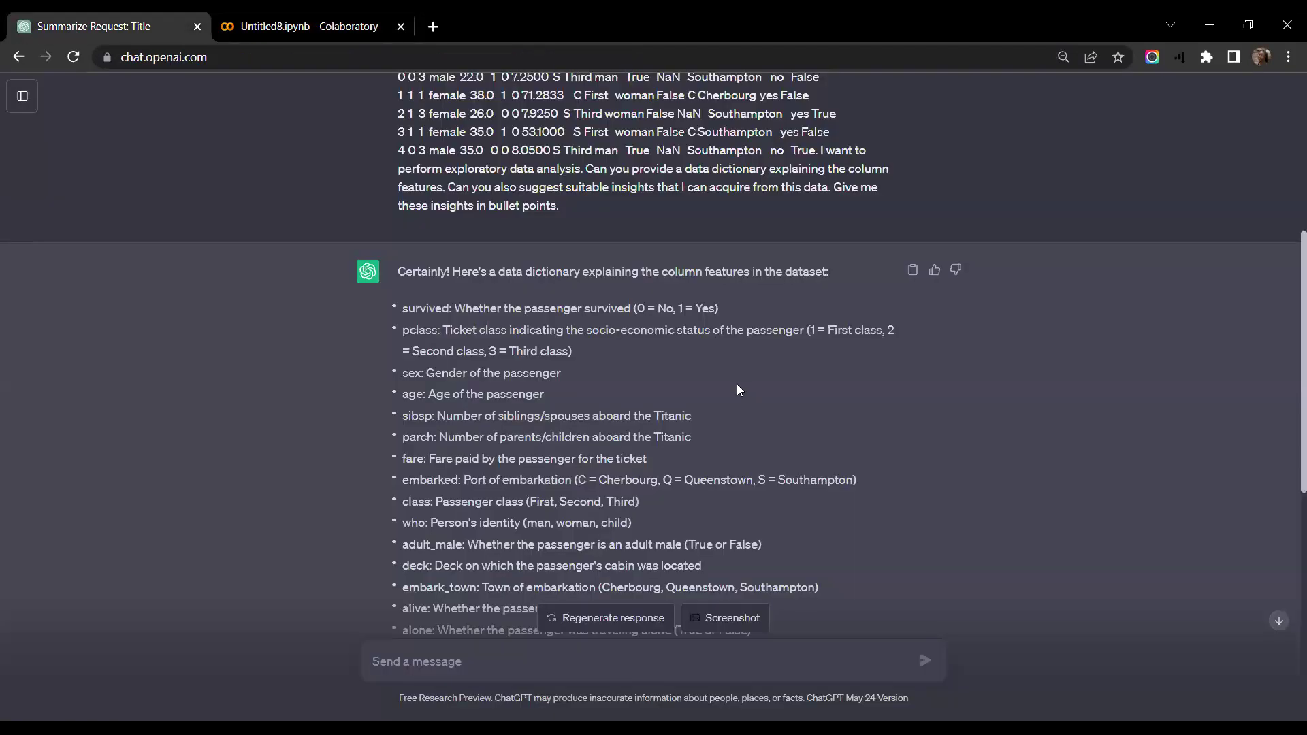
scroll(796, 381, down, 7)
scroll(497, 383, up, 2)
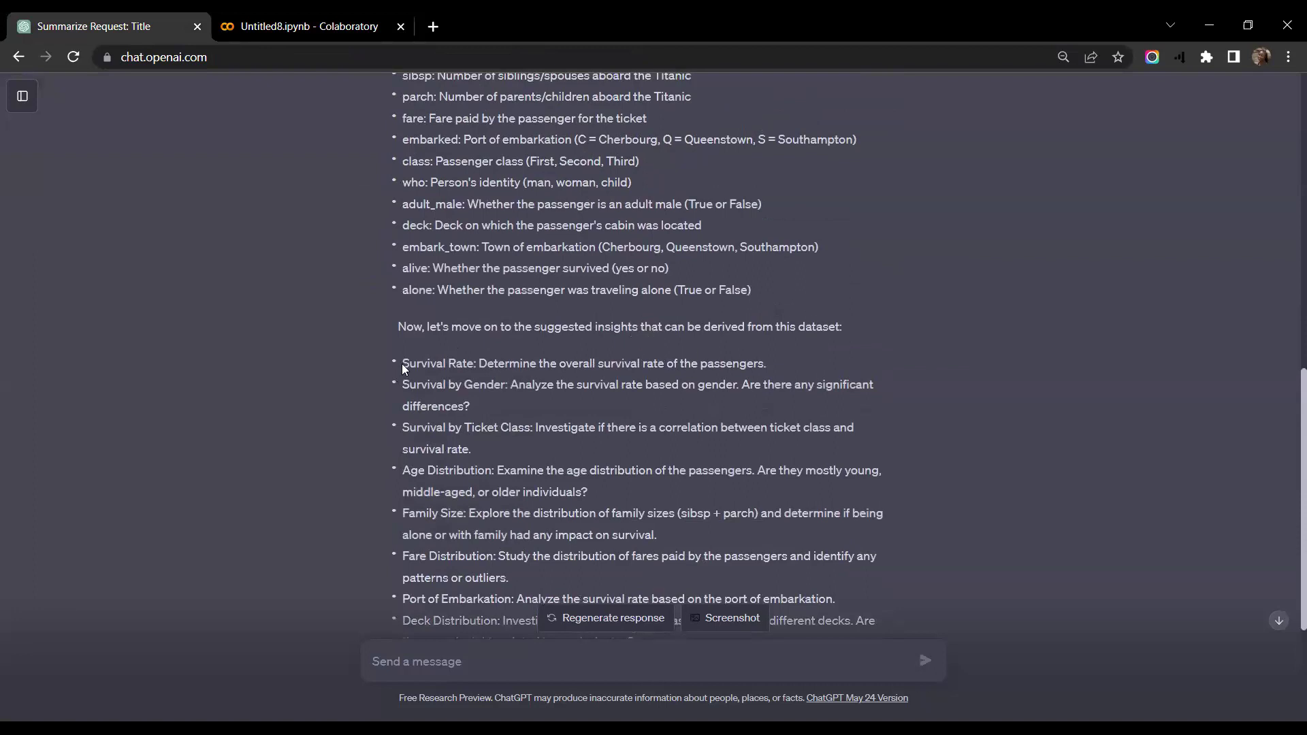
drag(402, 363, 783, 356)
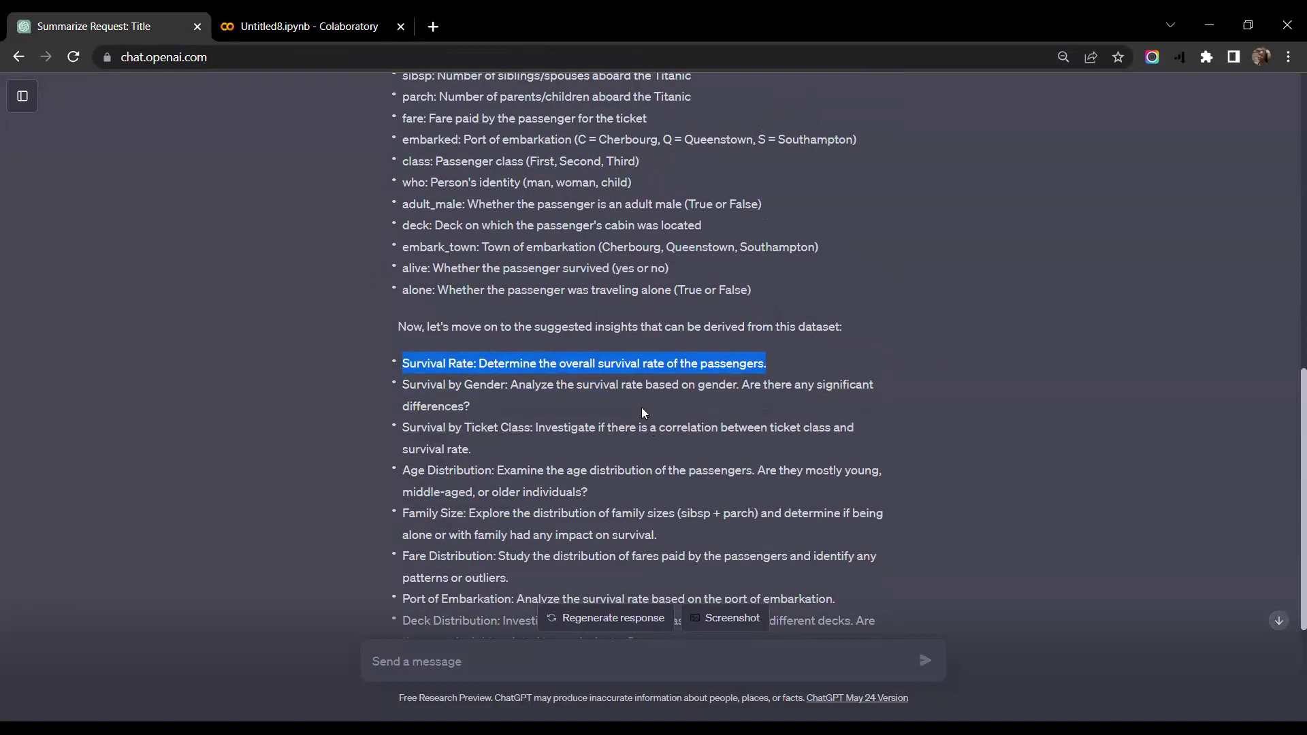
click(405, 361)
drag(405, 361, 882, 365)
drag(401, 360, 810, 371)
key(ctrl+c)
Begin a new ChatGPT message with "Considering the insight;" followed by the copied survival-rate insight
click(425, 651)
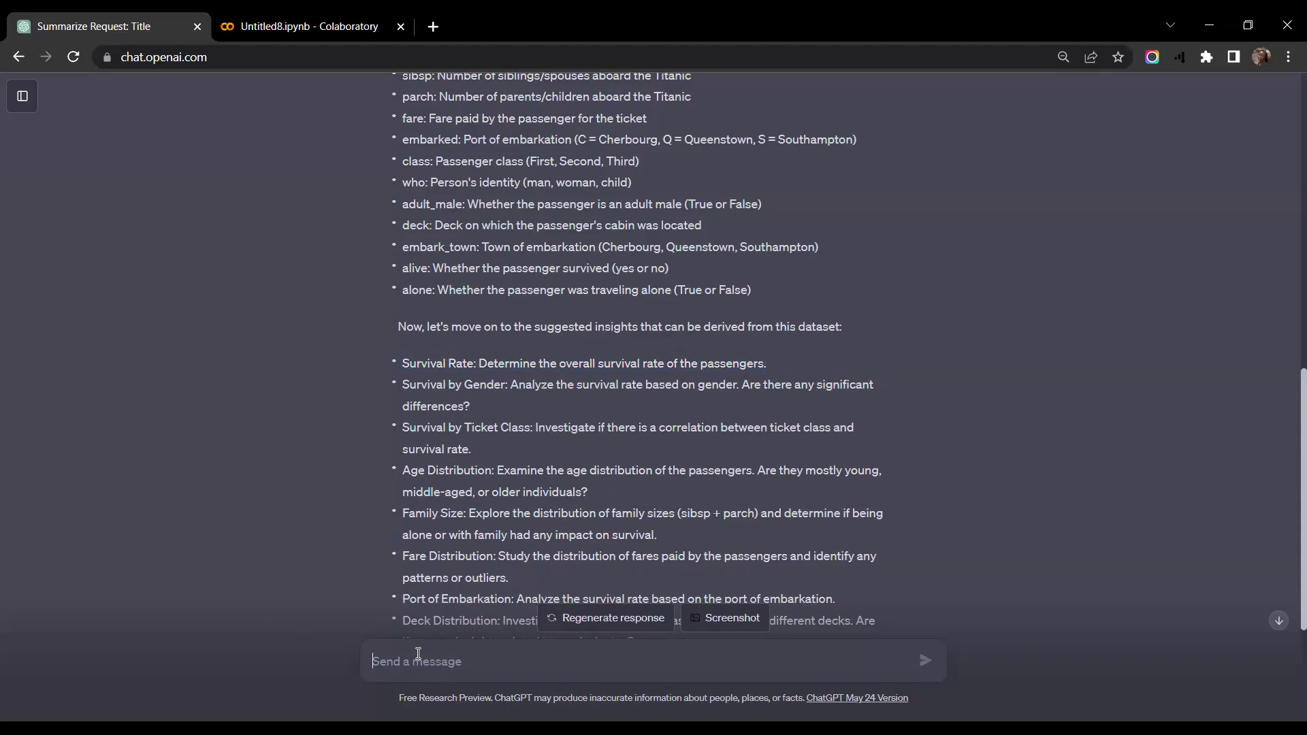
text(co)
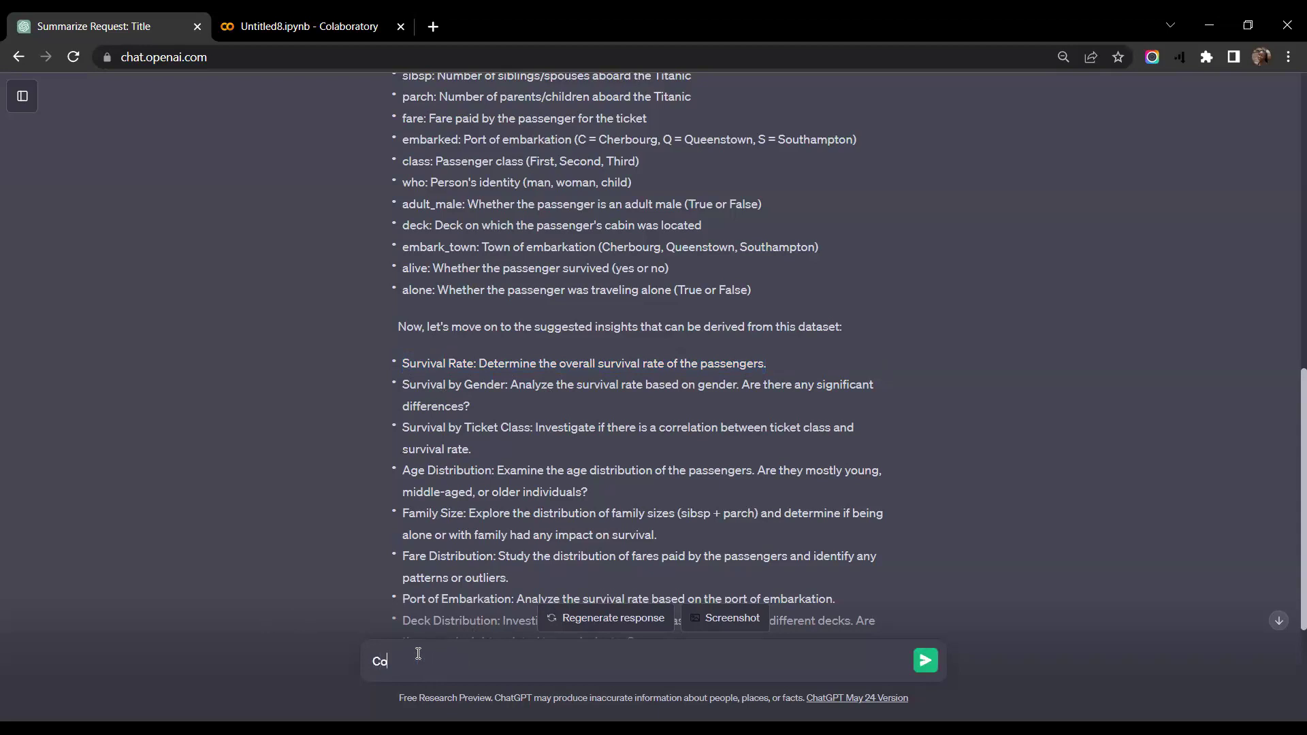
text(nsidering the insight;)
key(ctrl+v)
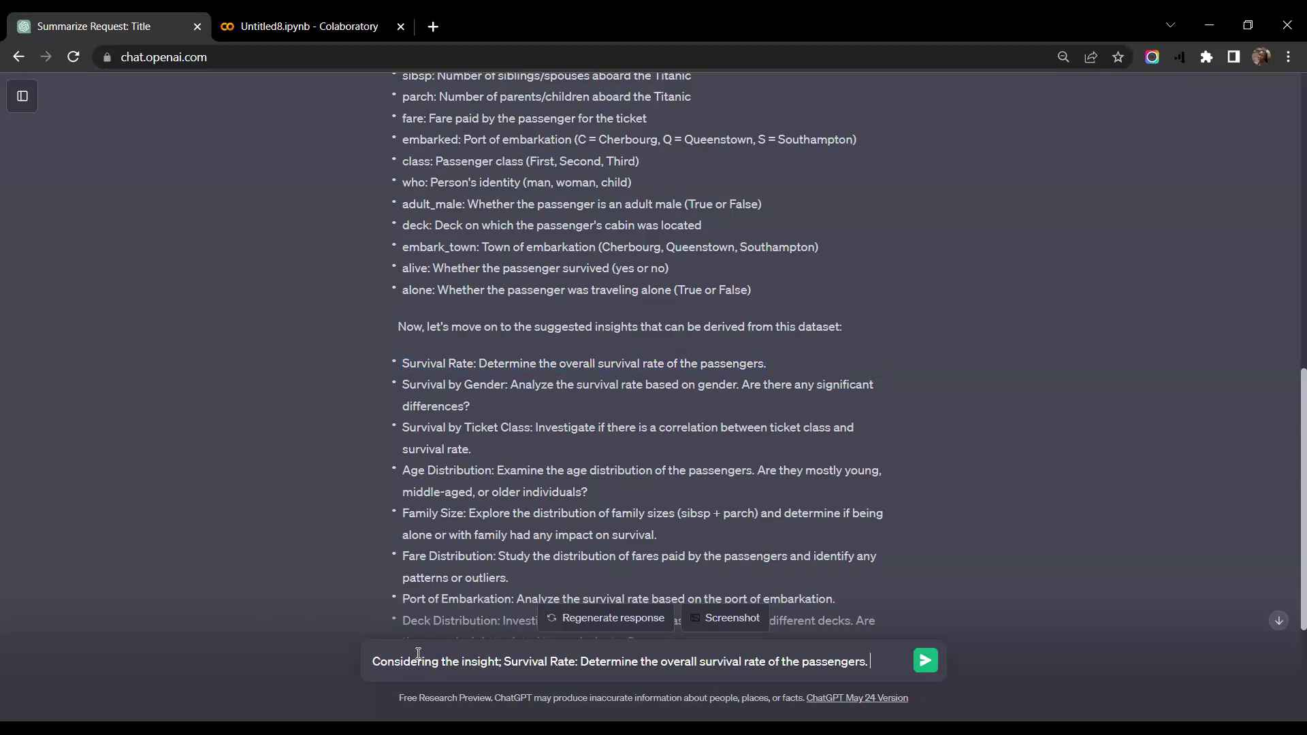
Add a request for a visualization of this relationship using the seaborn and matplotlib library, plus its code, and send the message
text(Using the sea)
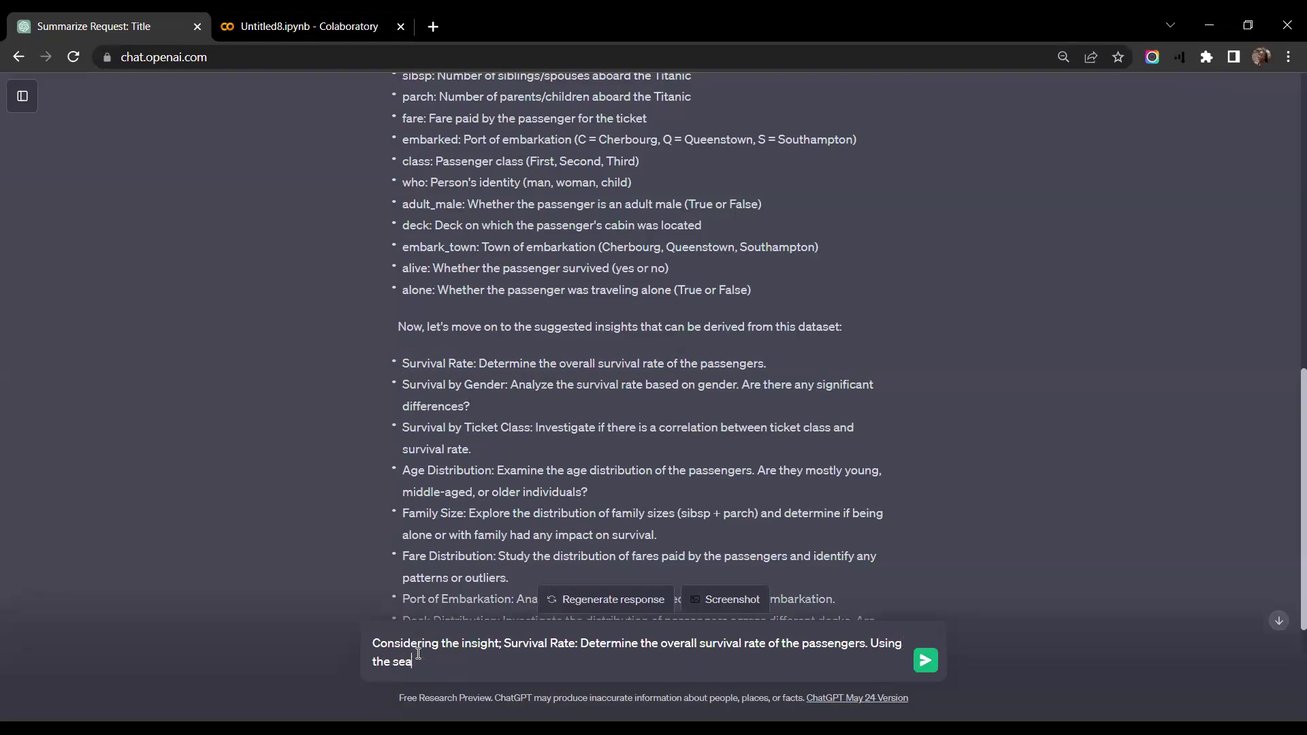
text(born and matplotlib lin)
key(BackSpace)
text(brary)
text(.)
text(, can )
text(you pro)
text(vide )
text(v)
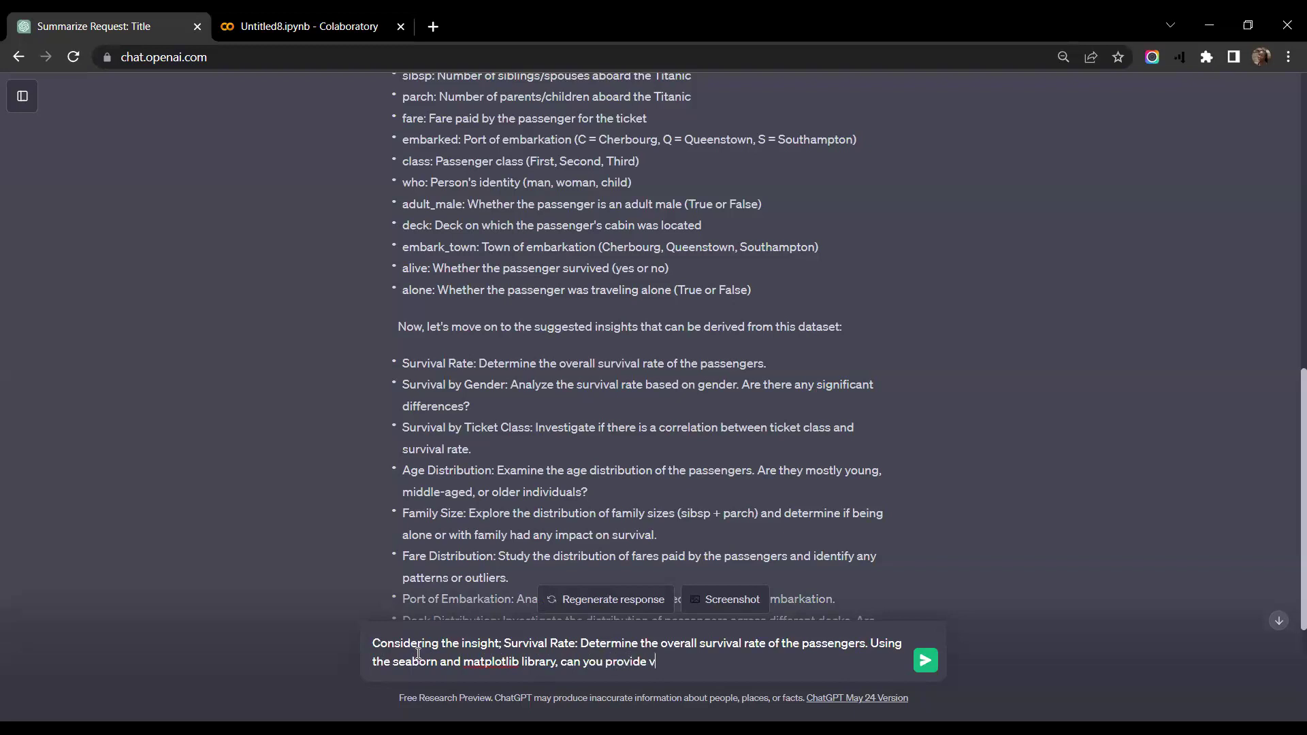
text(isualization to show this relationship)
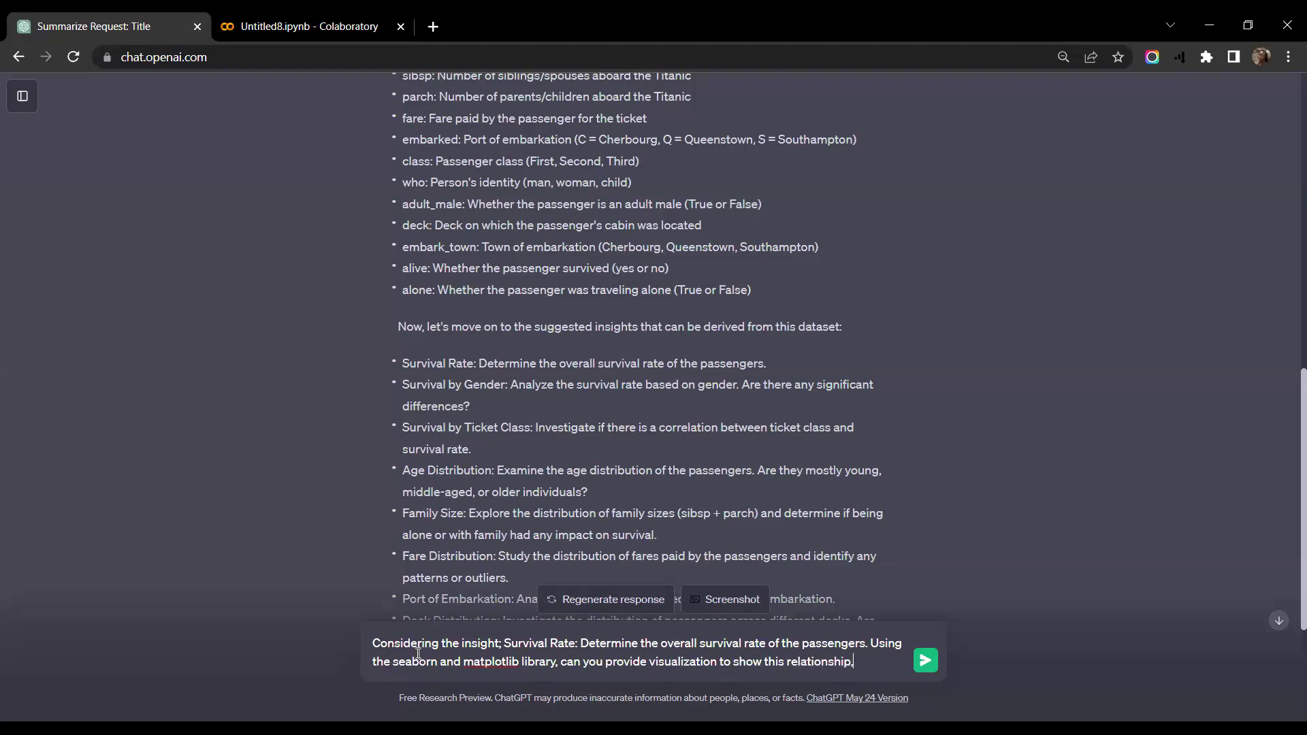
text(, can you also provide the )
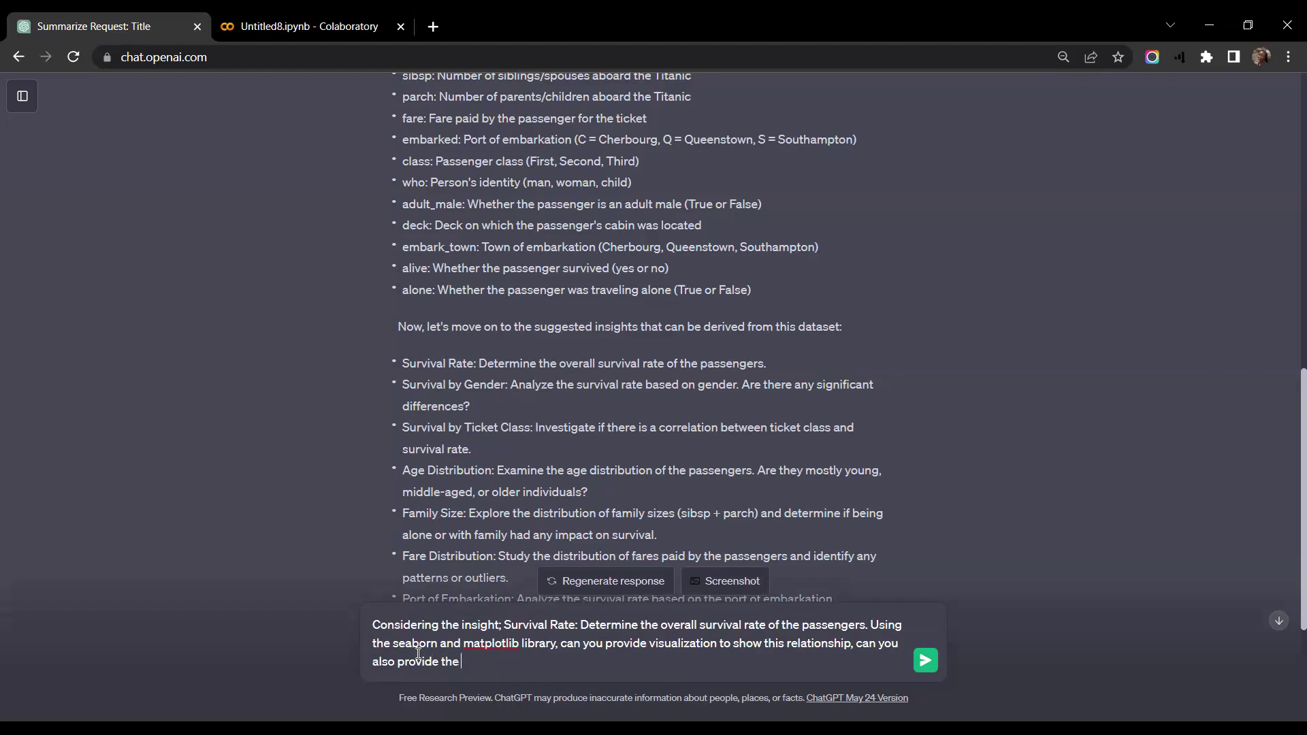
text(code for this.)
key(Return)
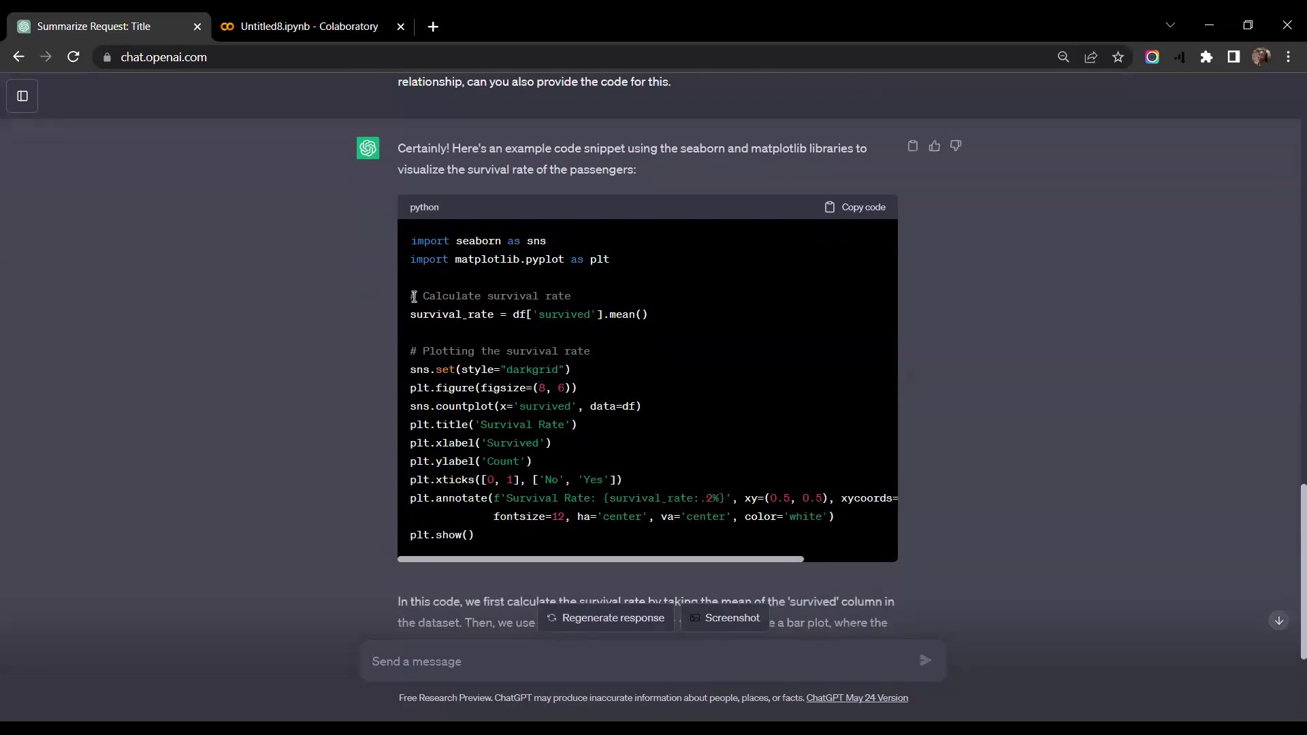
Copy the generated code without its import lines, paste it into the empty code cell of the Colab notebook and run it
drag(410, 297, 550, 543)
key(ctrl+c)
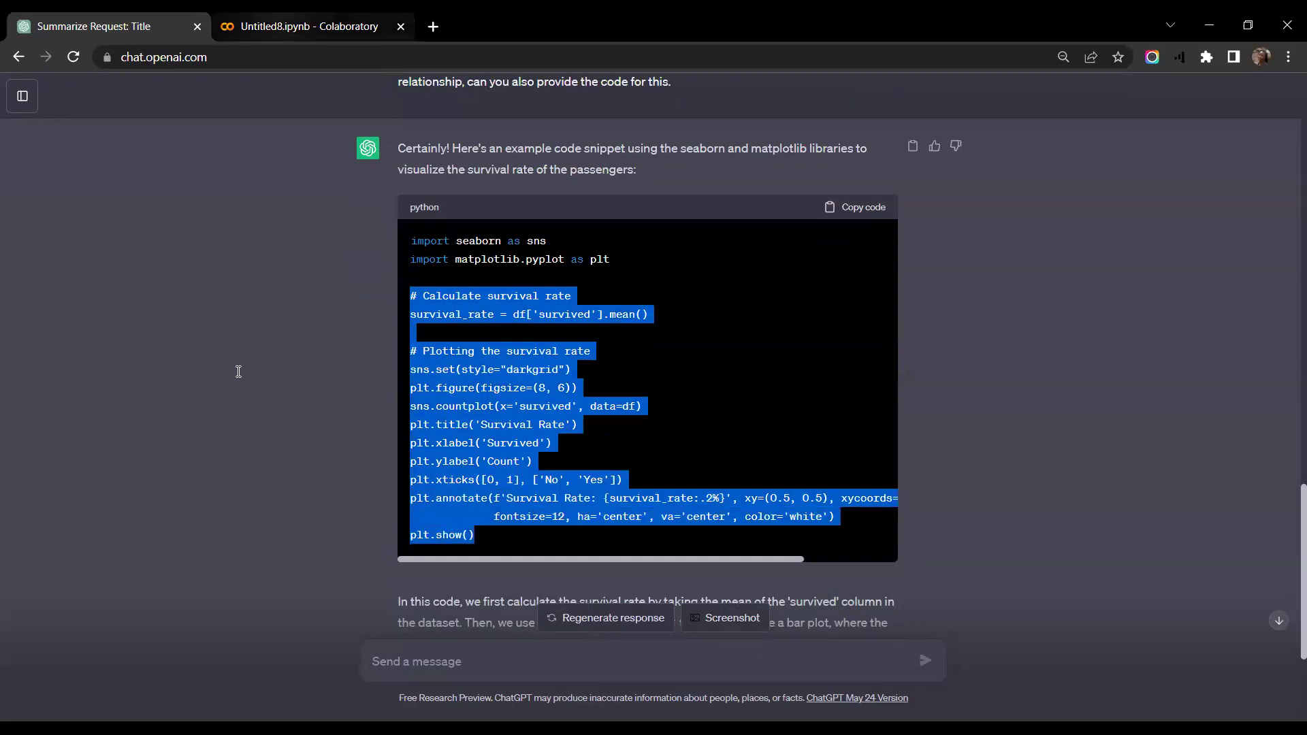
click(279, 25)
click(126, 340)
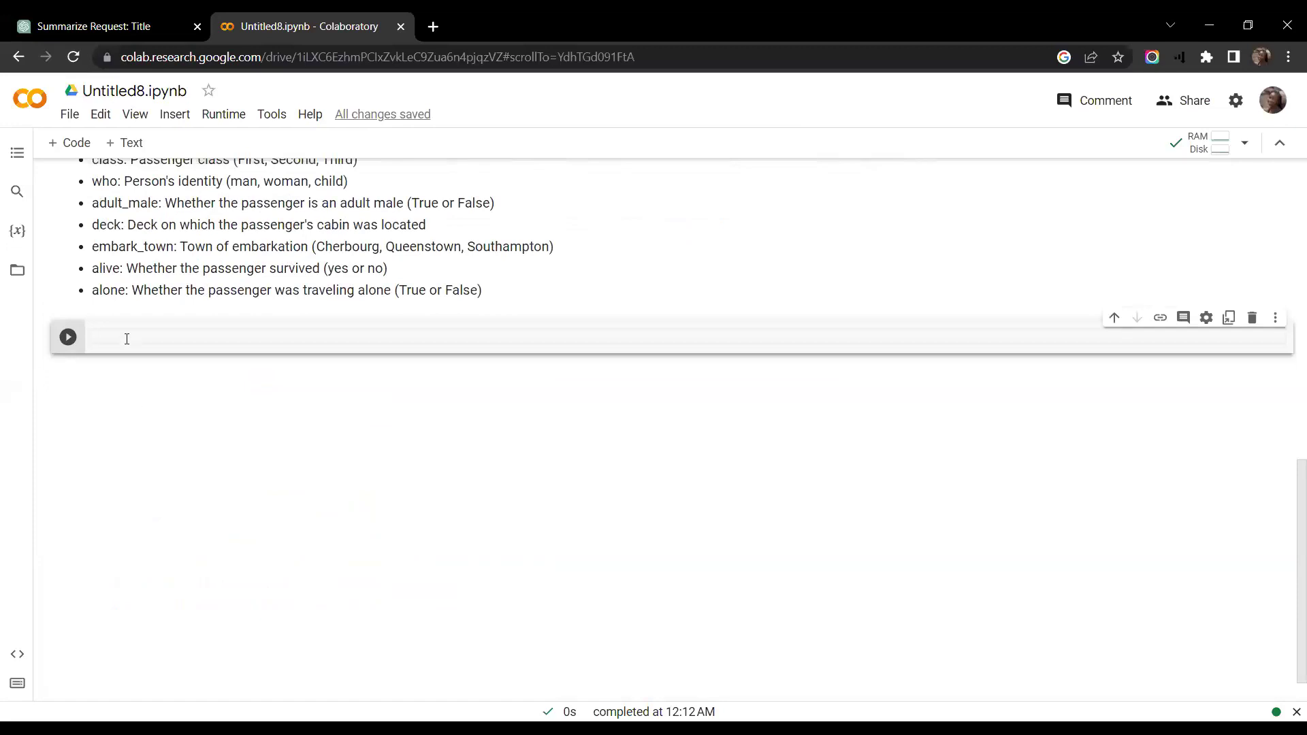
key(ctrl+v)
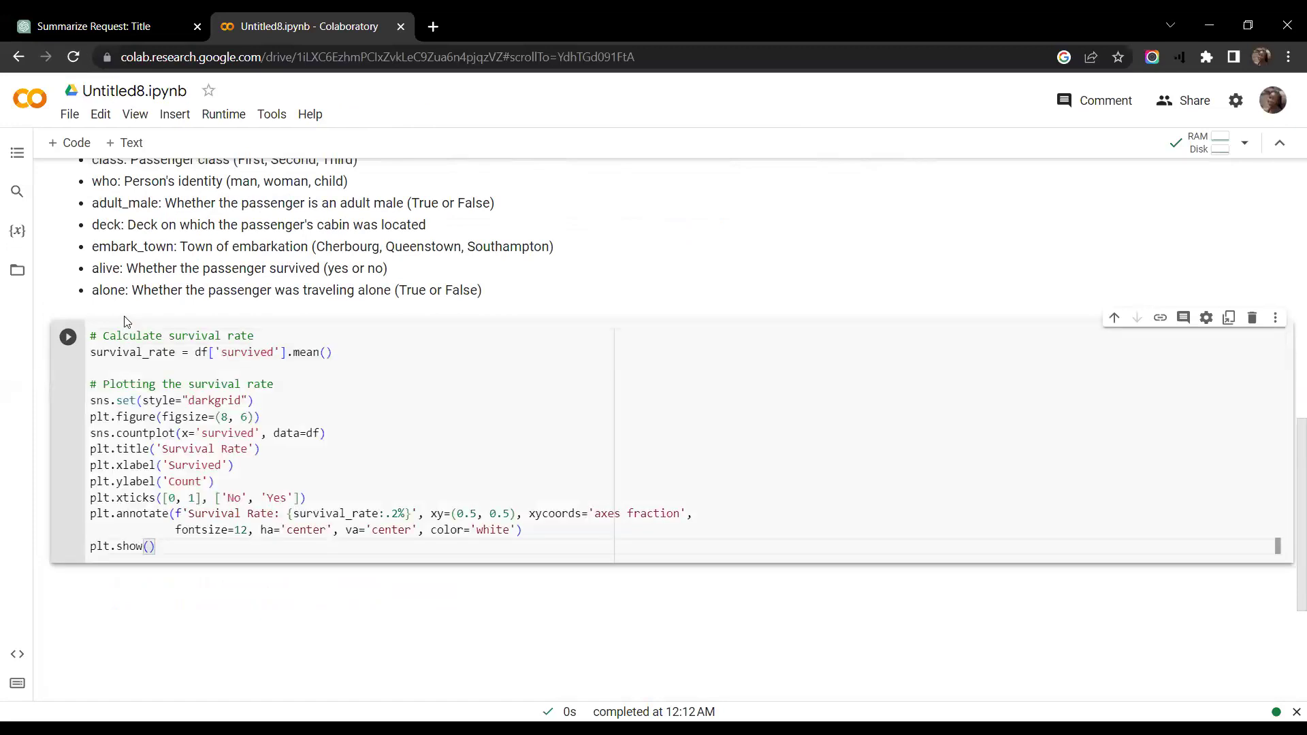
key(shift+Return)
Copy the survival-rate insight from ChatGPT into a new Colab text cell between the data dictionary and the survival-rate code
click(134, 26)
scroll(508, 349, up, 10)
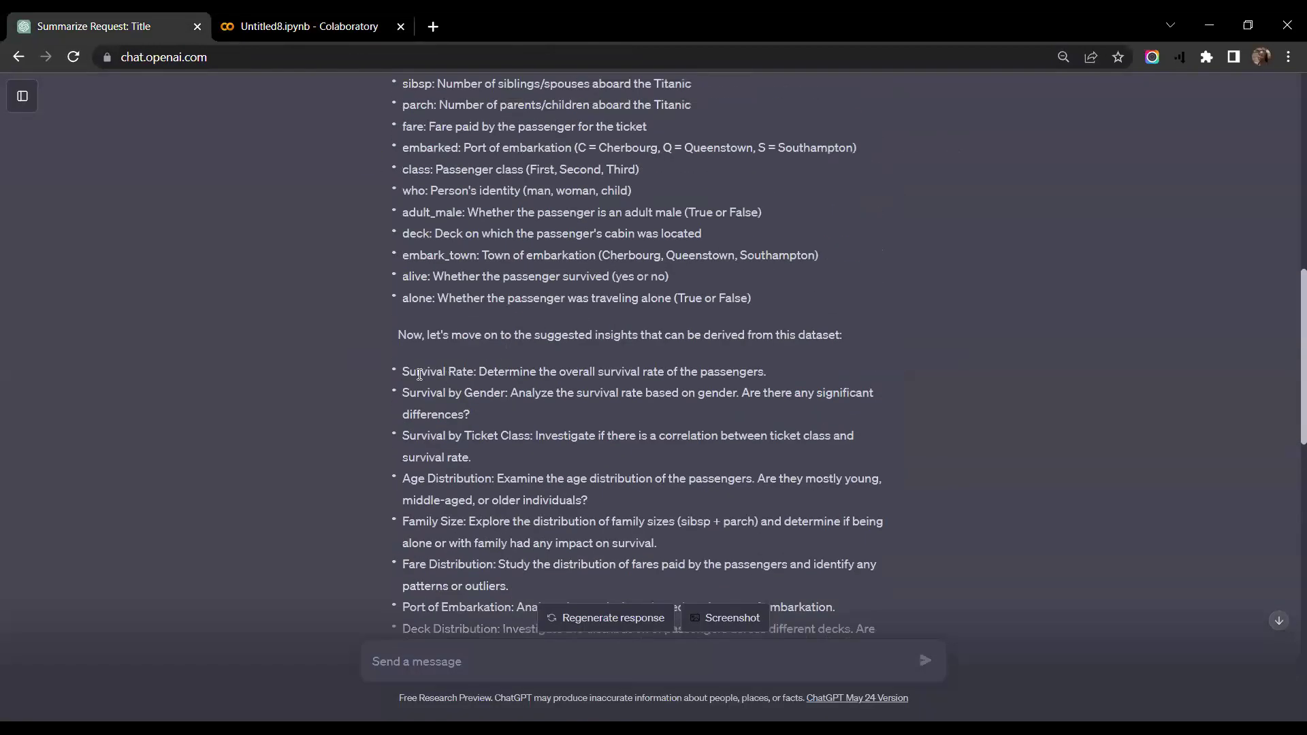
drag(404, 371, 787, 368)
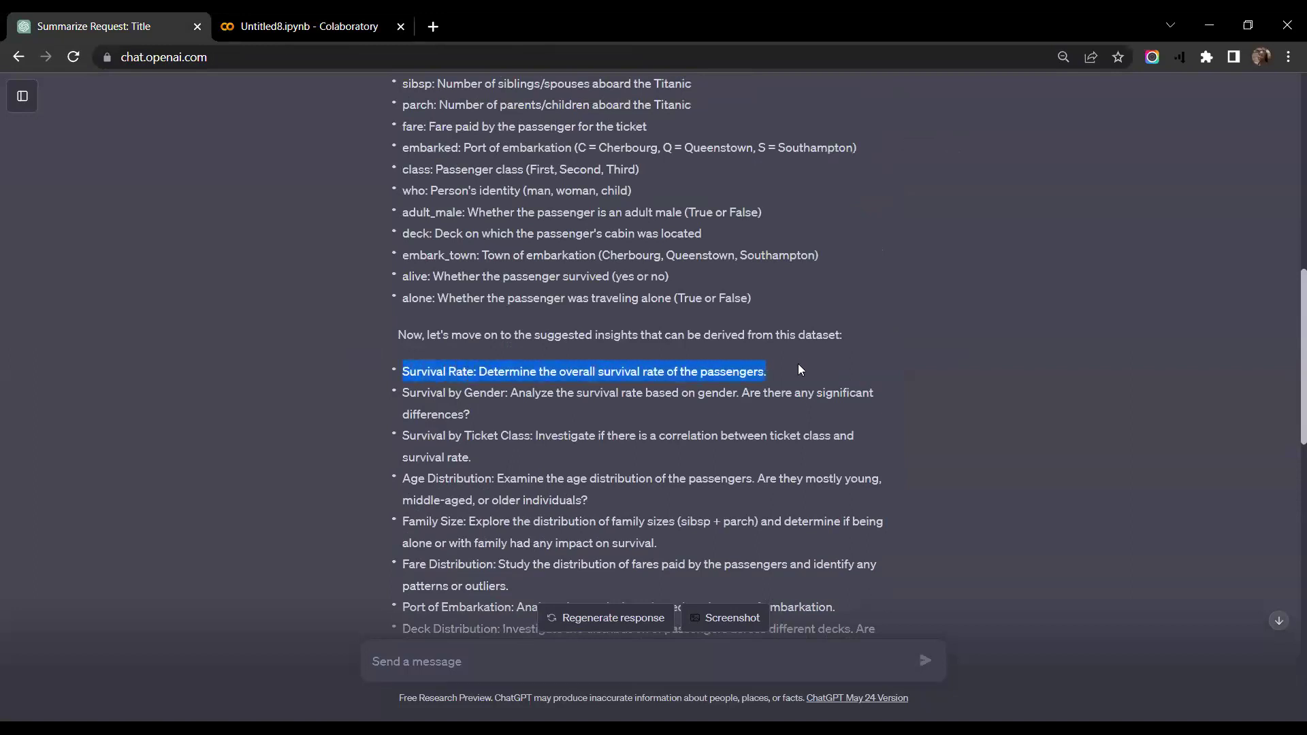
click(313, 28)
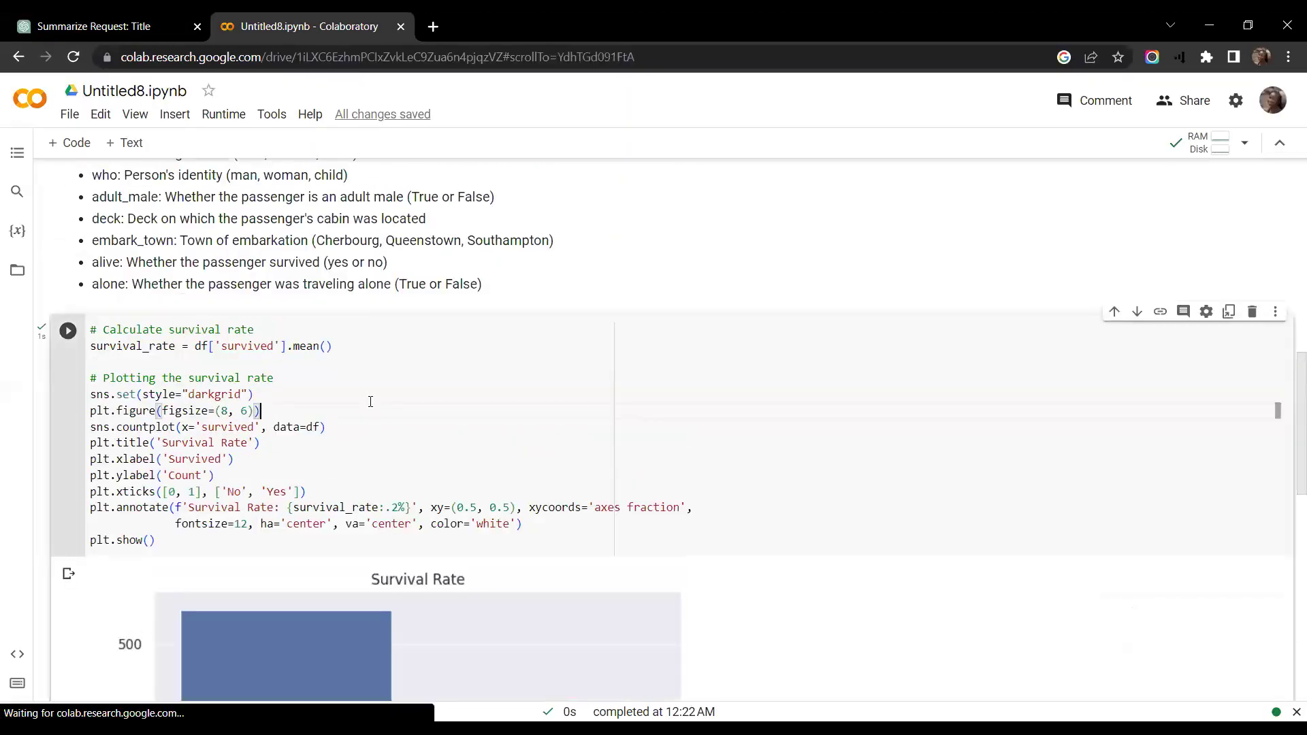
key(Up)
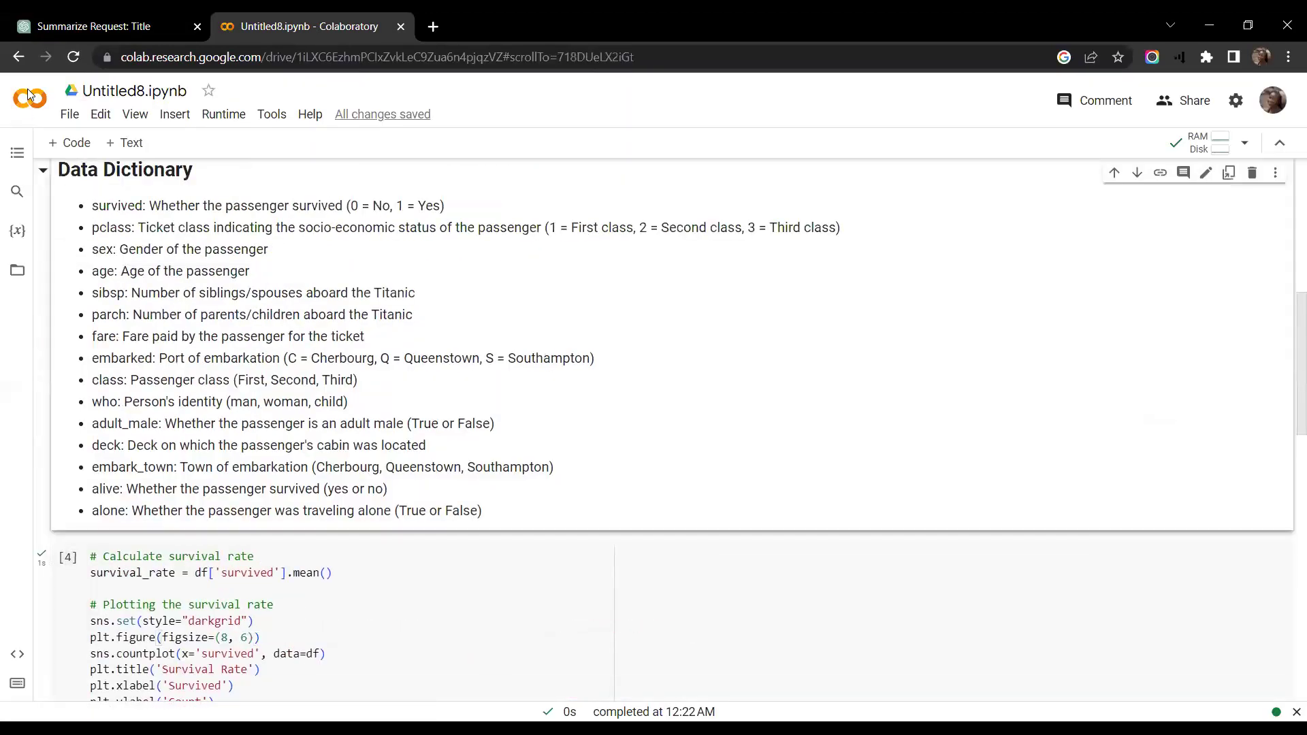
click(127, 142)
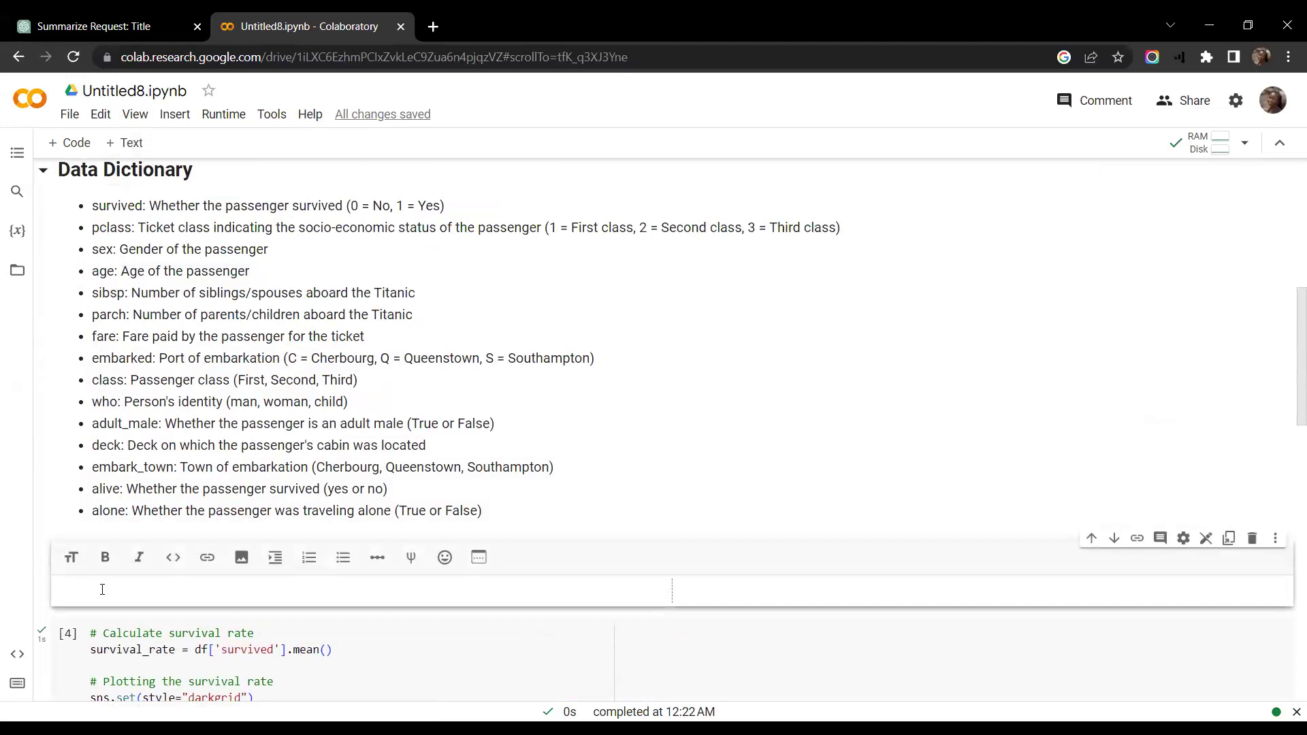
text(Survival Rate: Determine the overall survival rate of the passengers.)
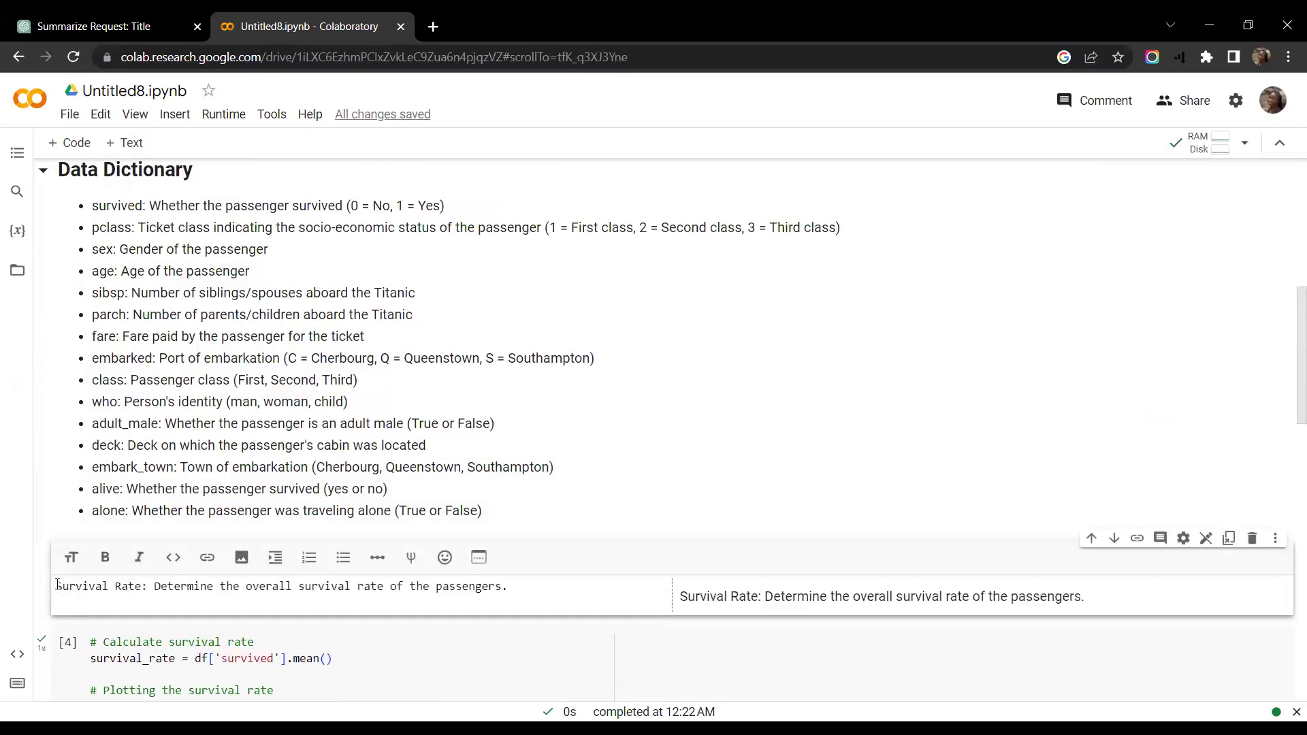
Make the survival-rate insight line a level-two Markdown heading with "## " and render the text cell
double_click(59, 585)
click(57, 587)
text(##)
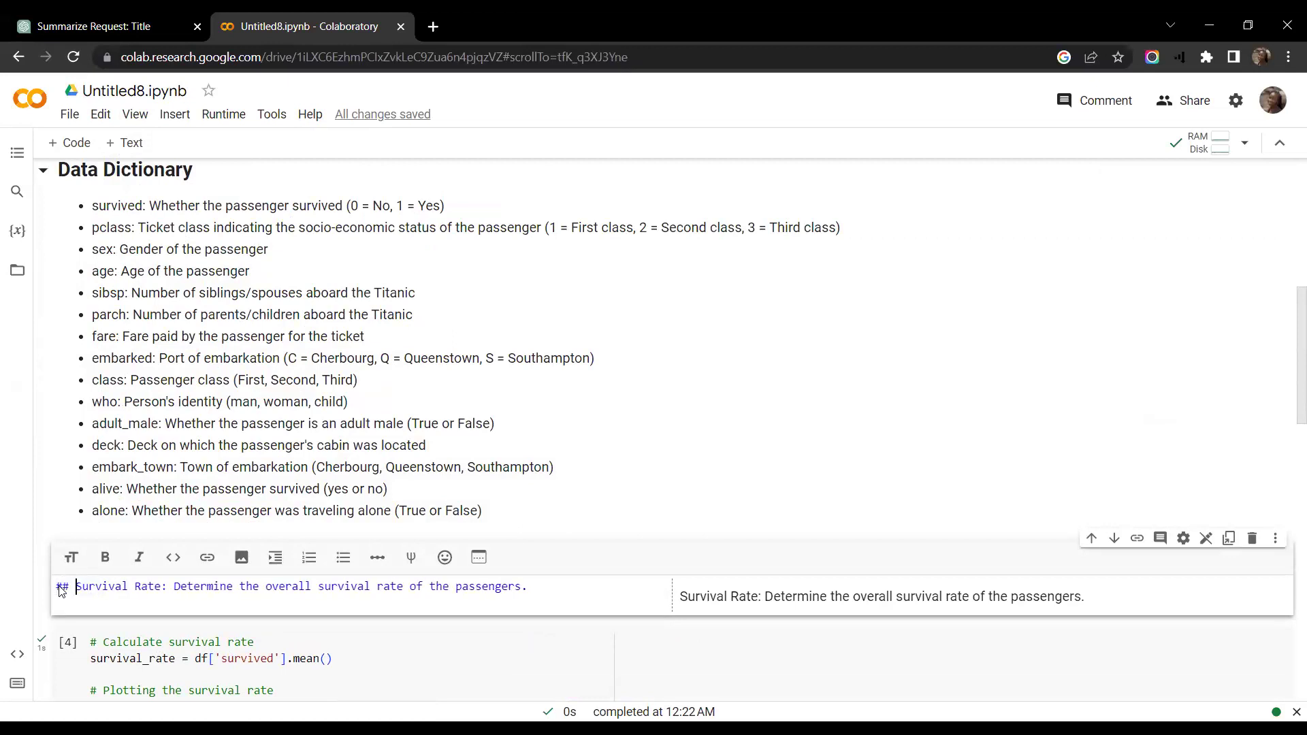
key(shift+Return)
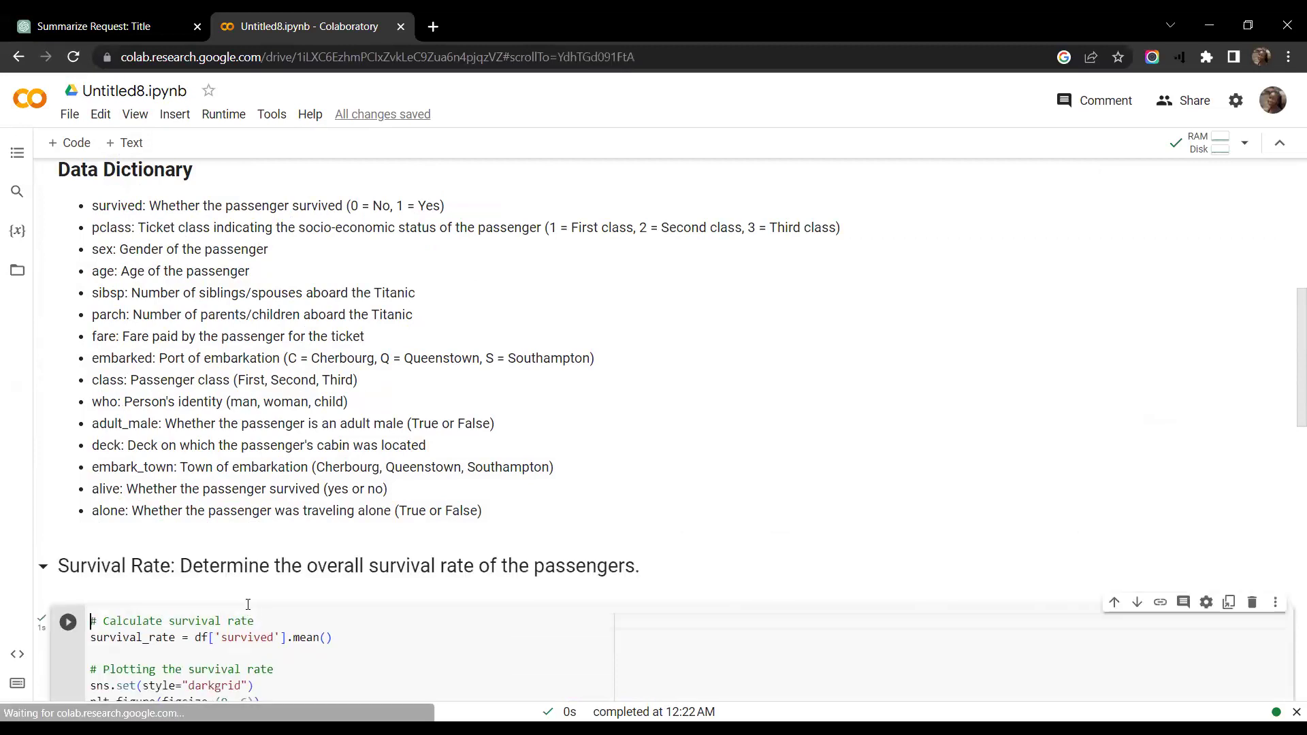
Examine the Survival Rate bar chart and compare its axes, labels and annotation with the plotting code
scroll(575, 490, down, 8)
scroll(577, 490, down, 2)
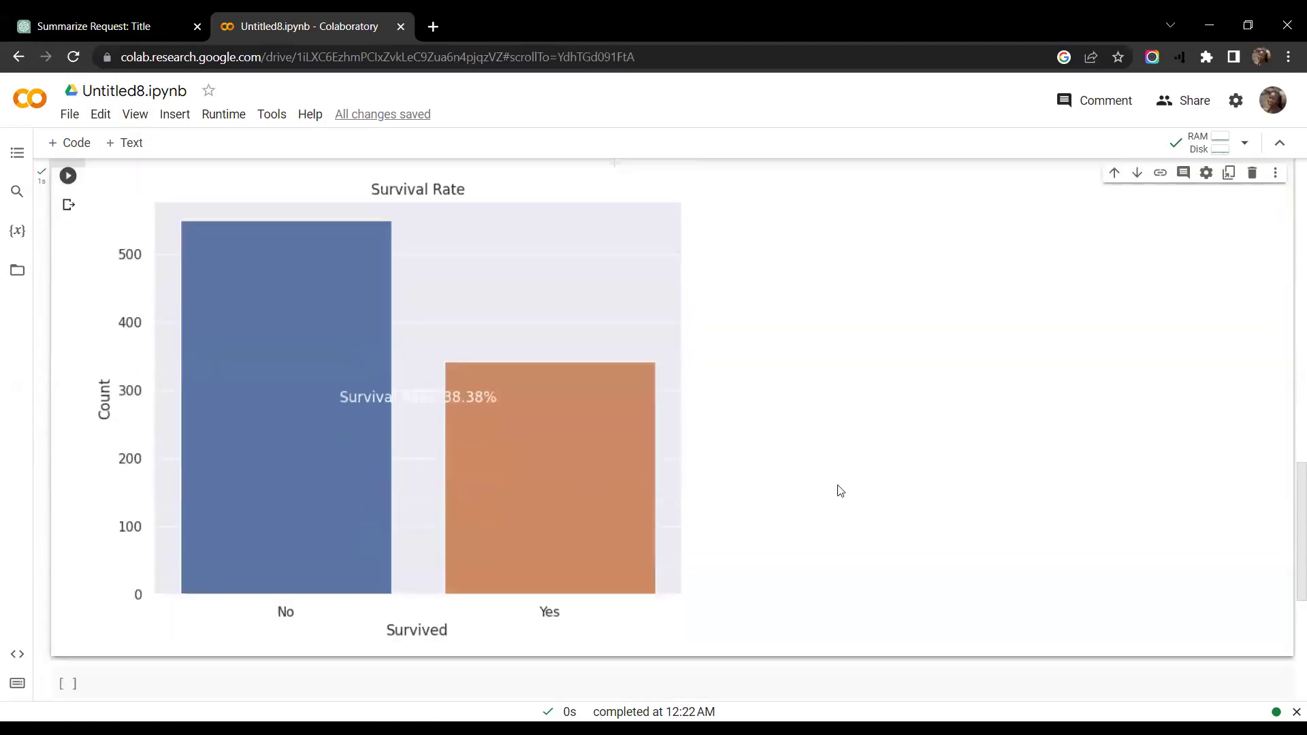
key(ctrl+minus)
key(ctrl+minus)
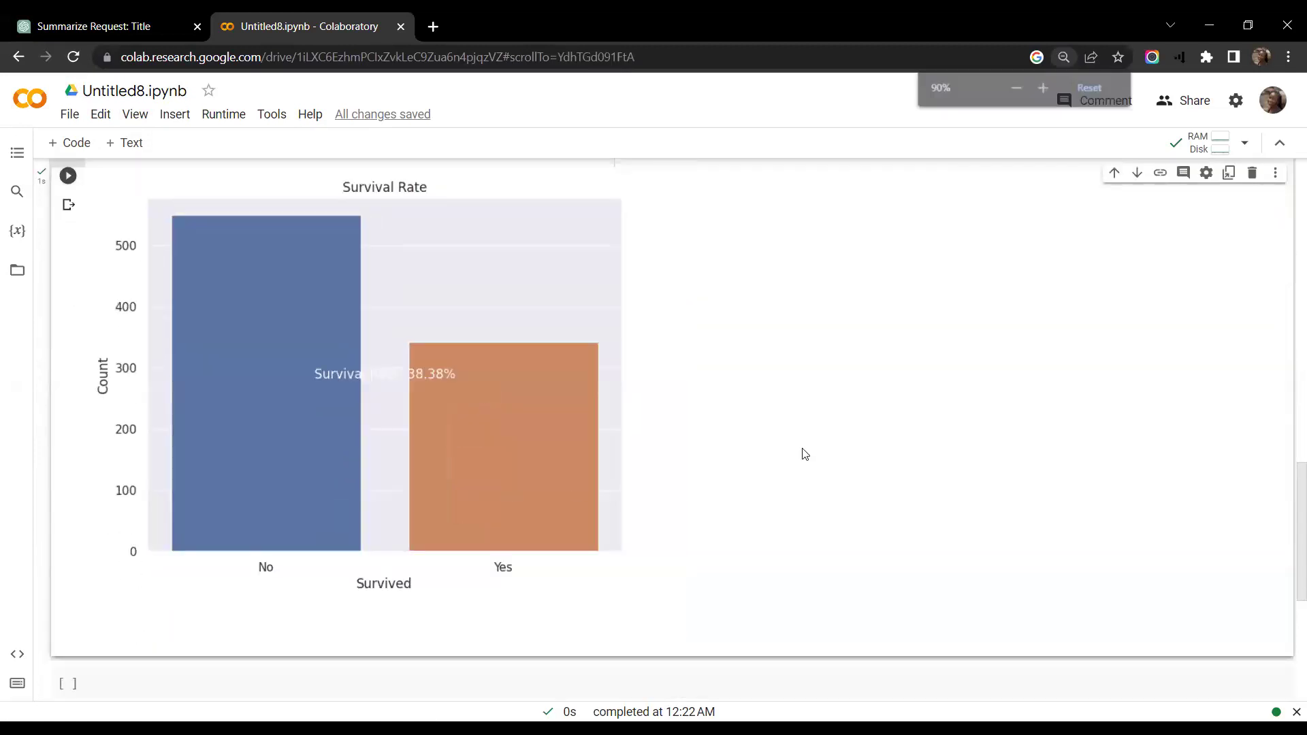
scroll(793, 516, up, 3)
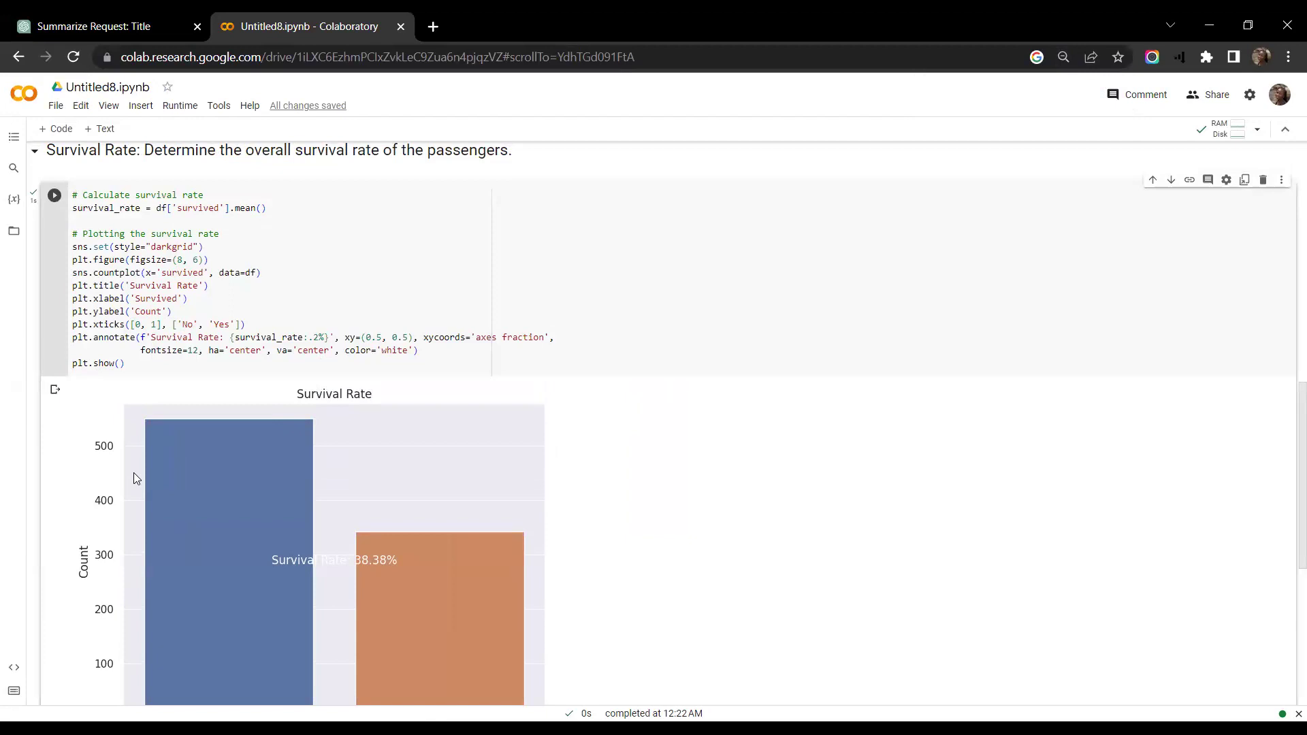
scroll(190, 408, down, 2)
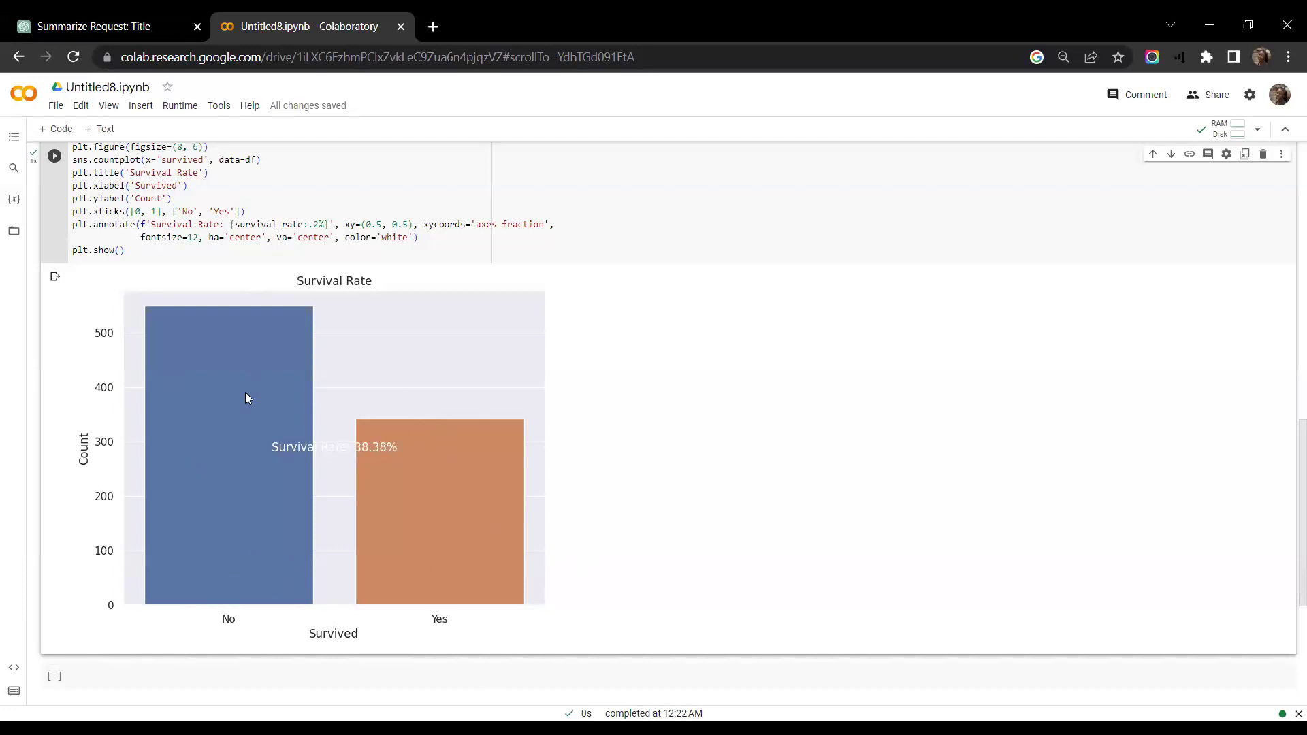
scroll(259, 499, up, 3)
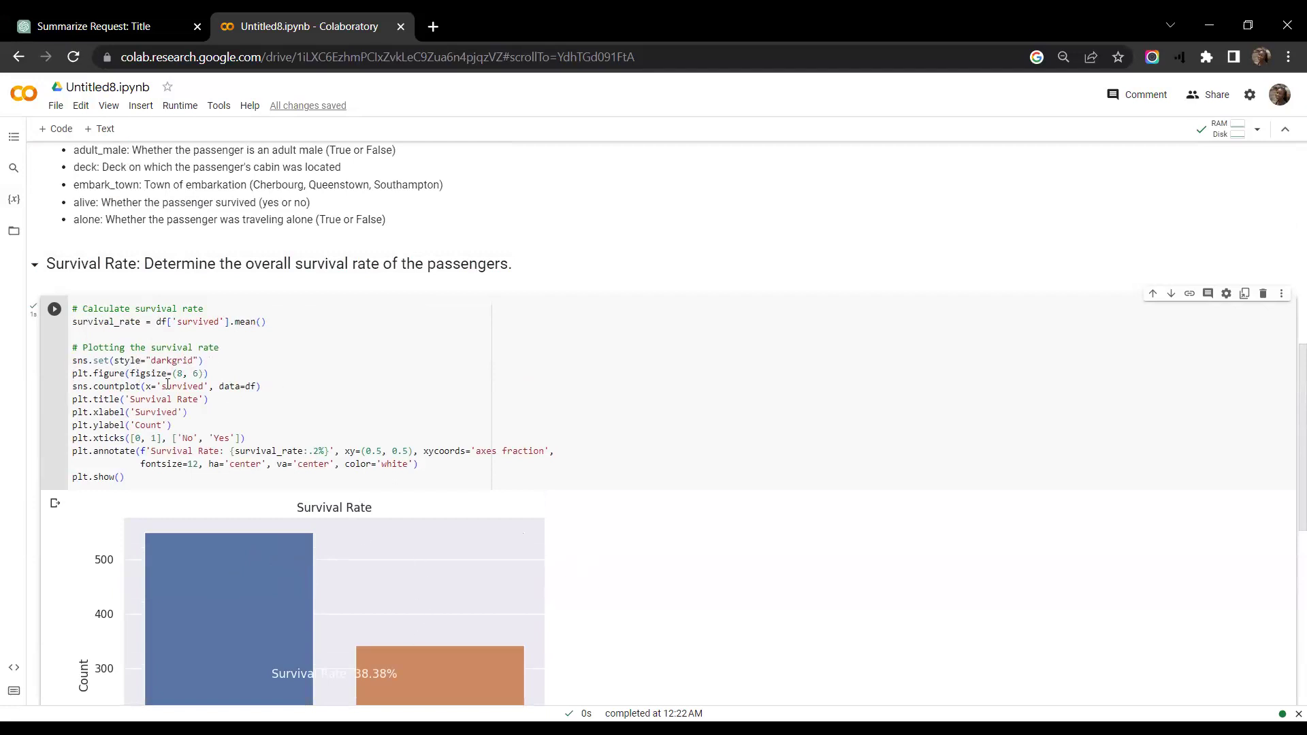
scroll(250, 457, down, 3)
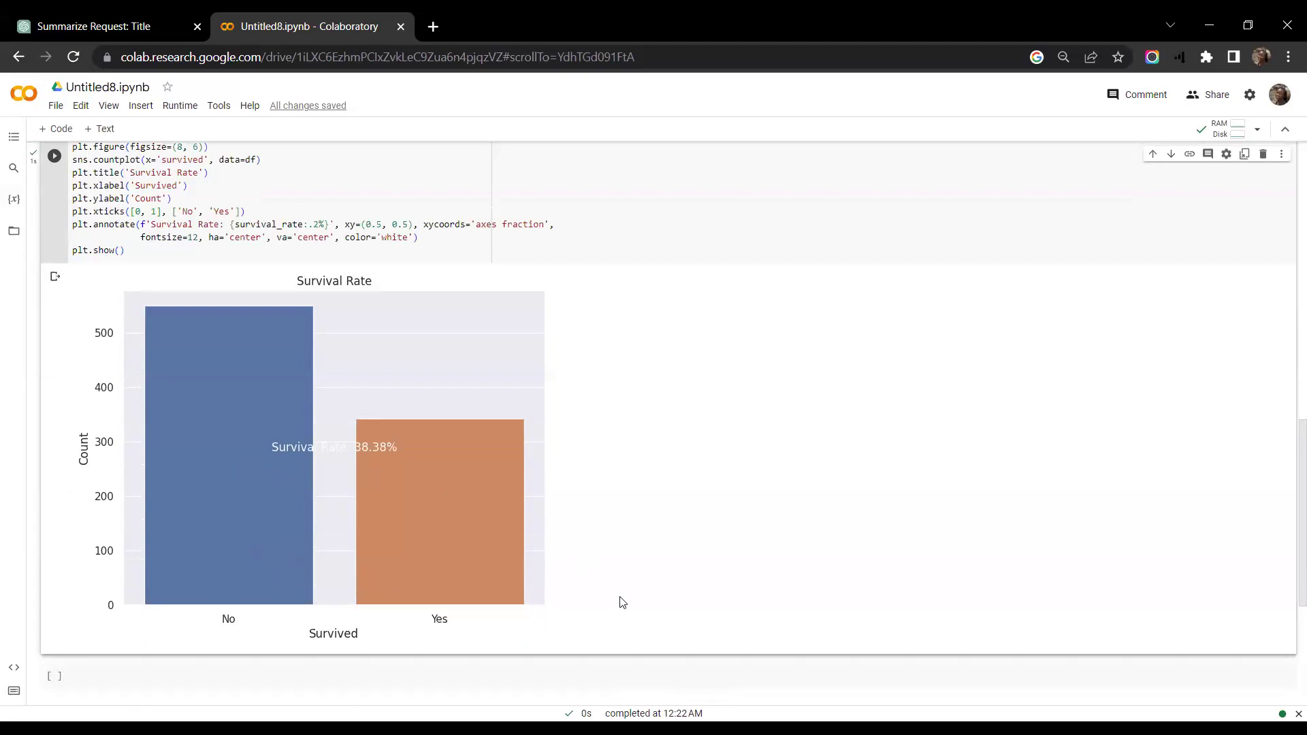
scroll(359, 506, up, 3)
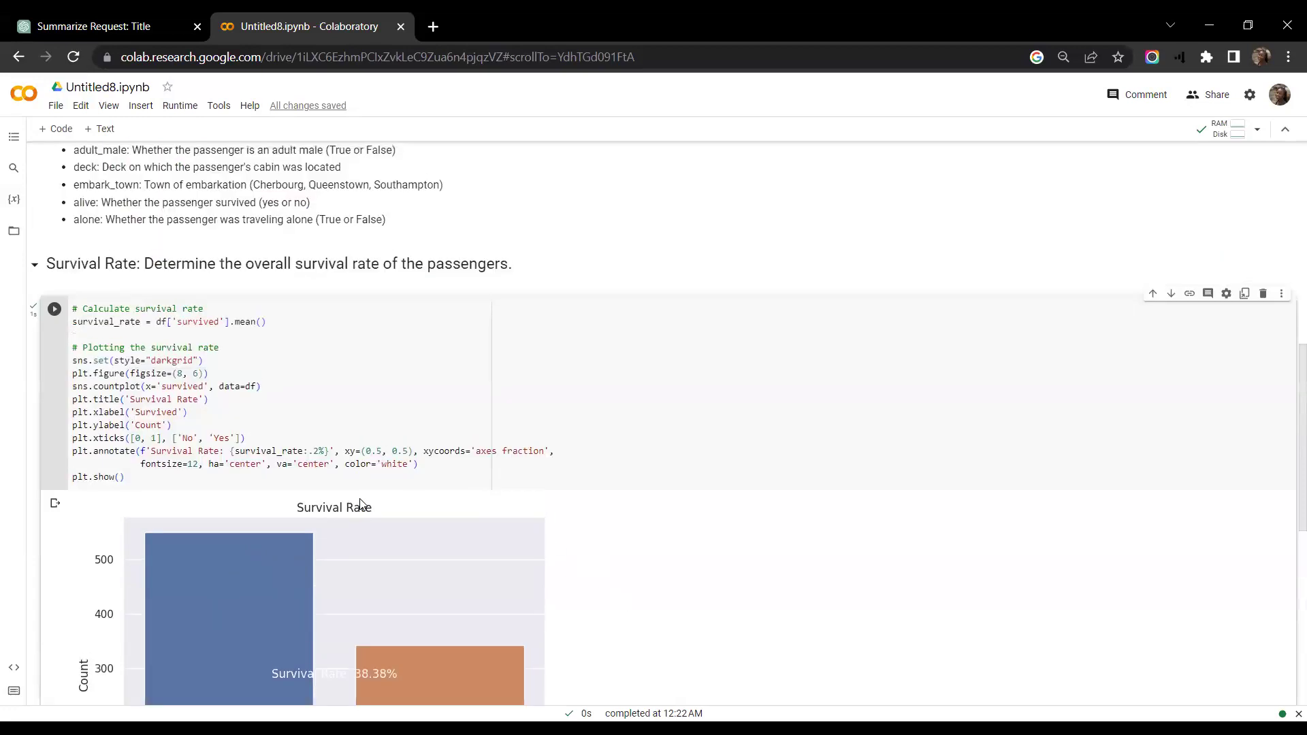
click(181, 386)
scroll(222, 609, down, 3)
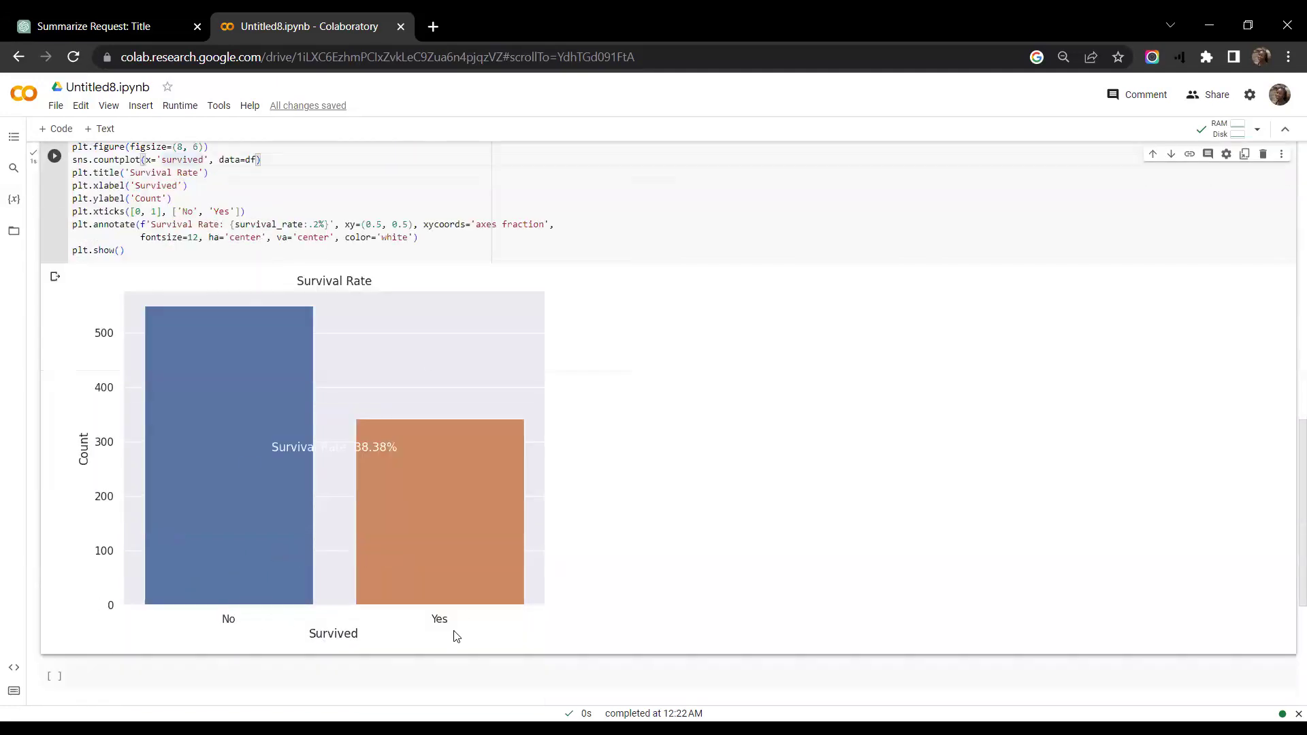
scroll(174, 520, up, 2)
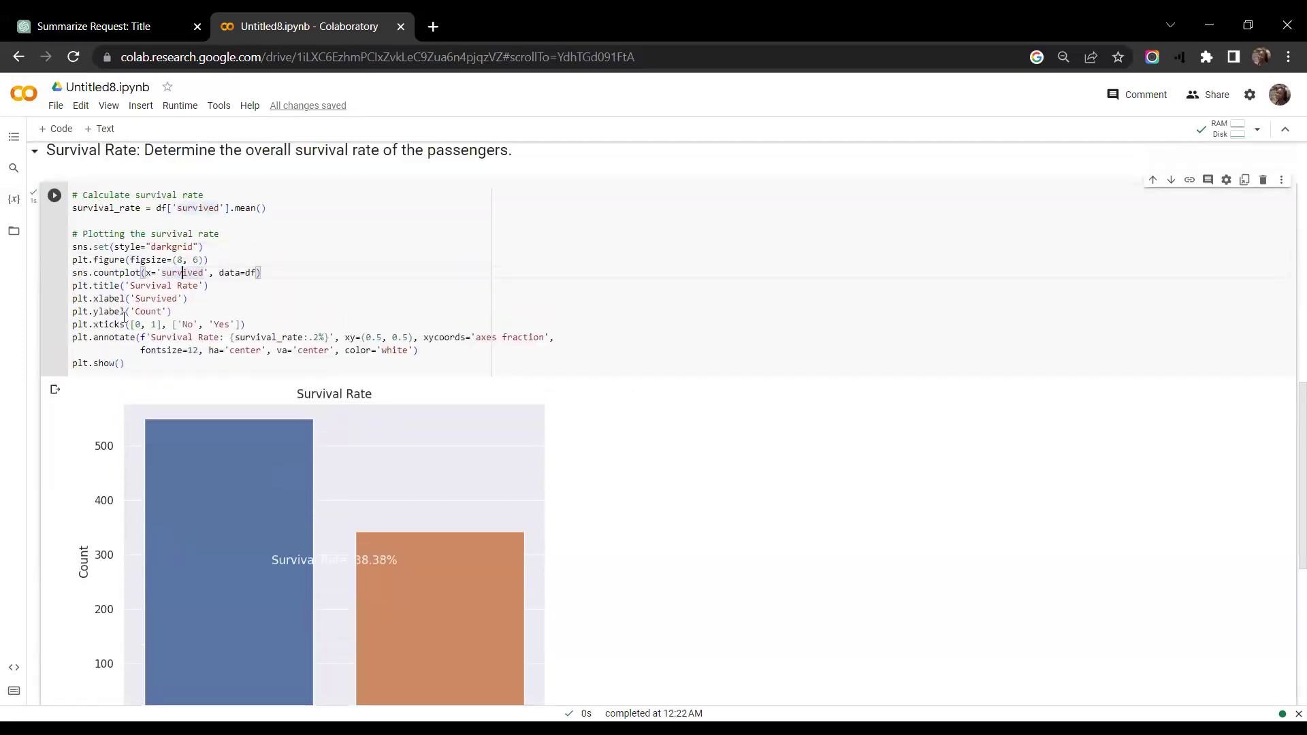
scroll(123, 517, down, 2)
scroll(108, 488, up, 2)
scroll(382, 588, down, 4)
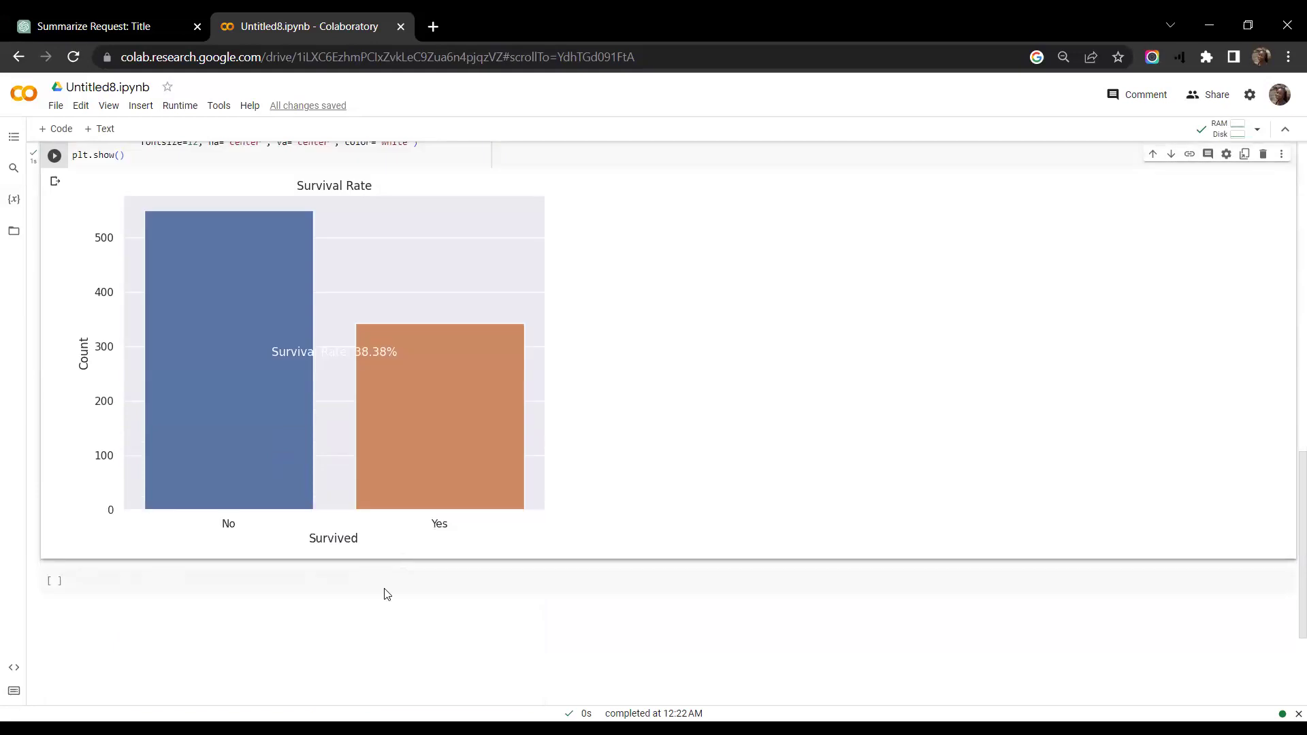
scroll(435, 555, up, 4)
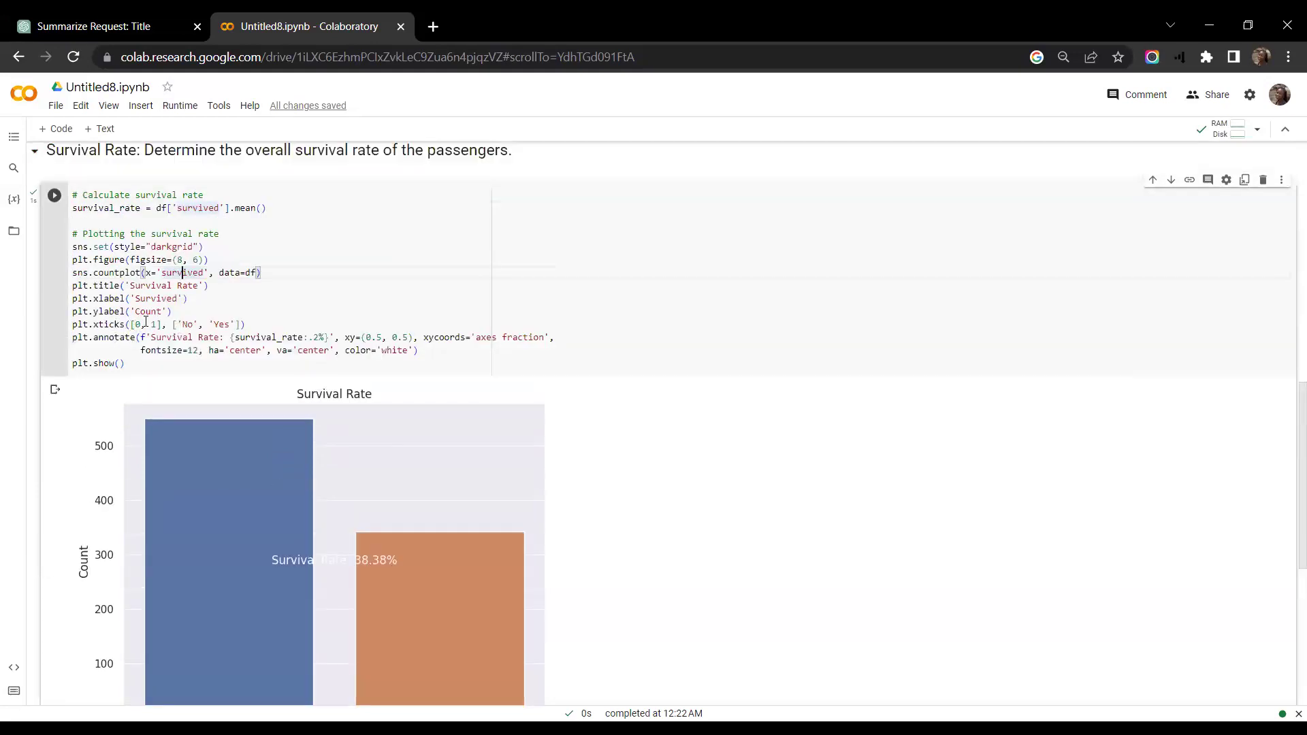
scroll(150, 327, down, 2)
key(Down)
key(Down)
key(Down)
key(Down)
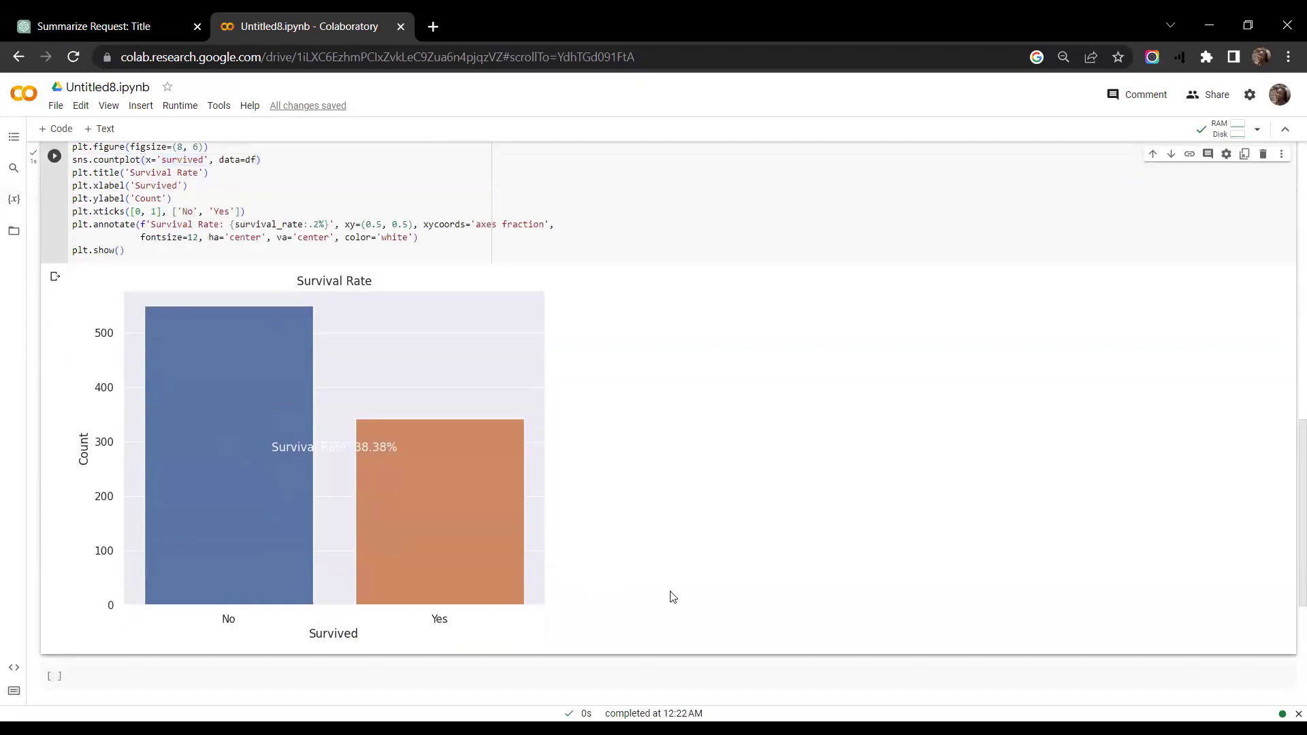
scroll(671, 594, up, 5)
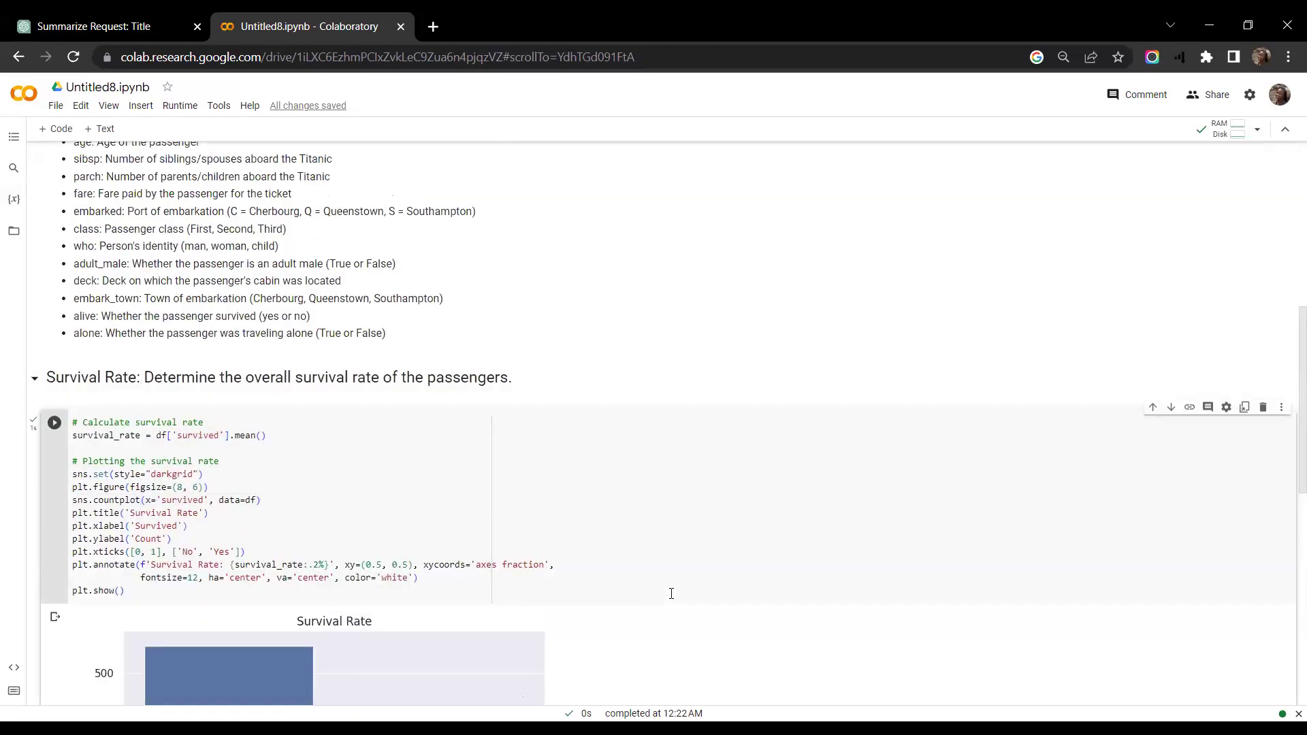
Switch to ChatGPT and send "From my chat I can see that the survival rate is 38%. Can you explain what this means"
click(129, 28)
scroll(562, 463, down, 12)
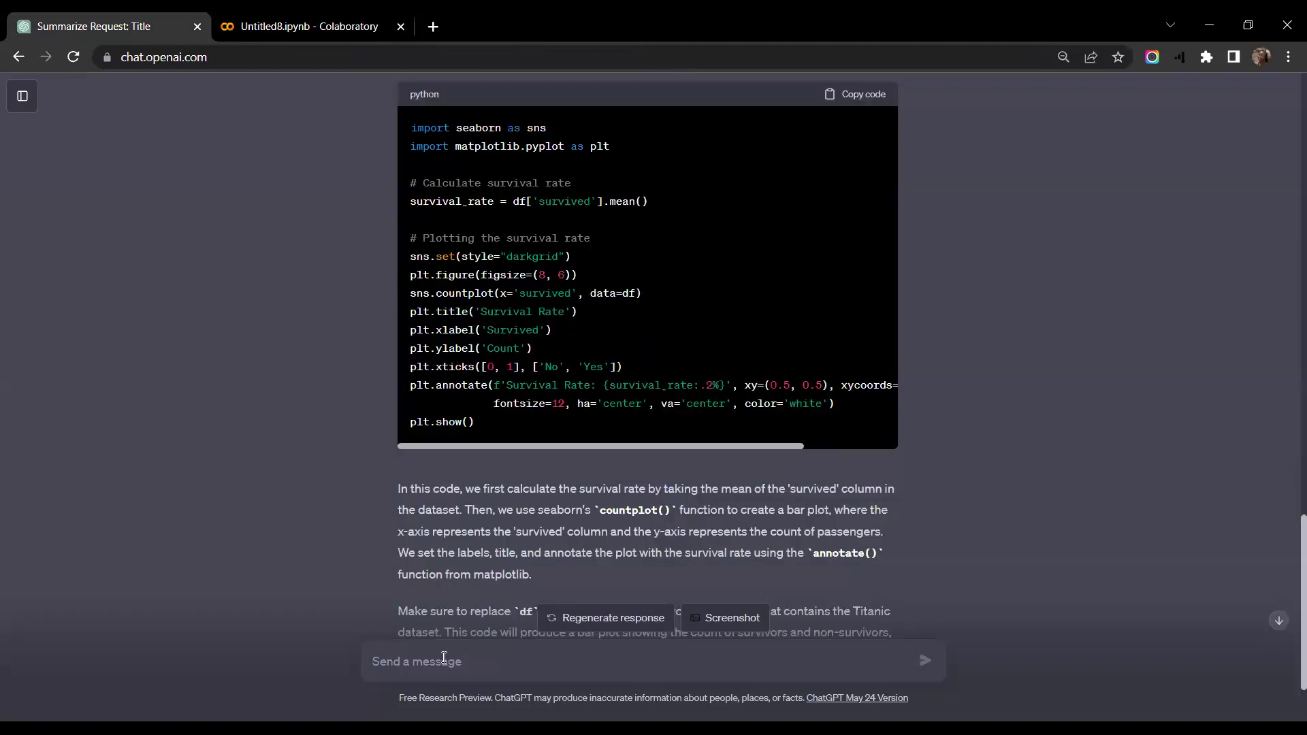
click(443, 657)
text(Oh)
key(BackSpace)
key(BackSpace)
text(From m)
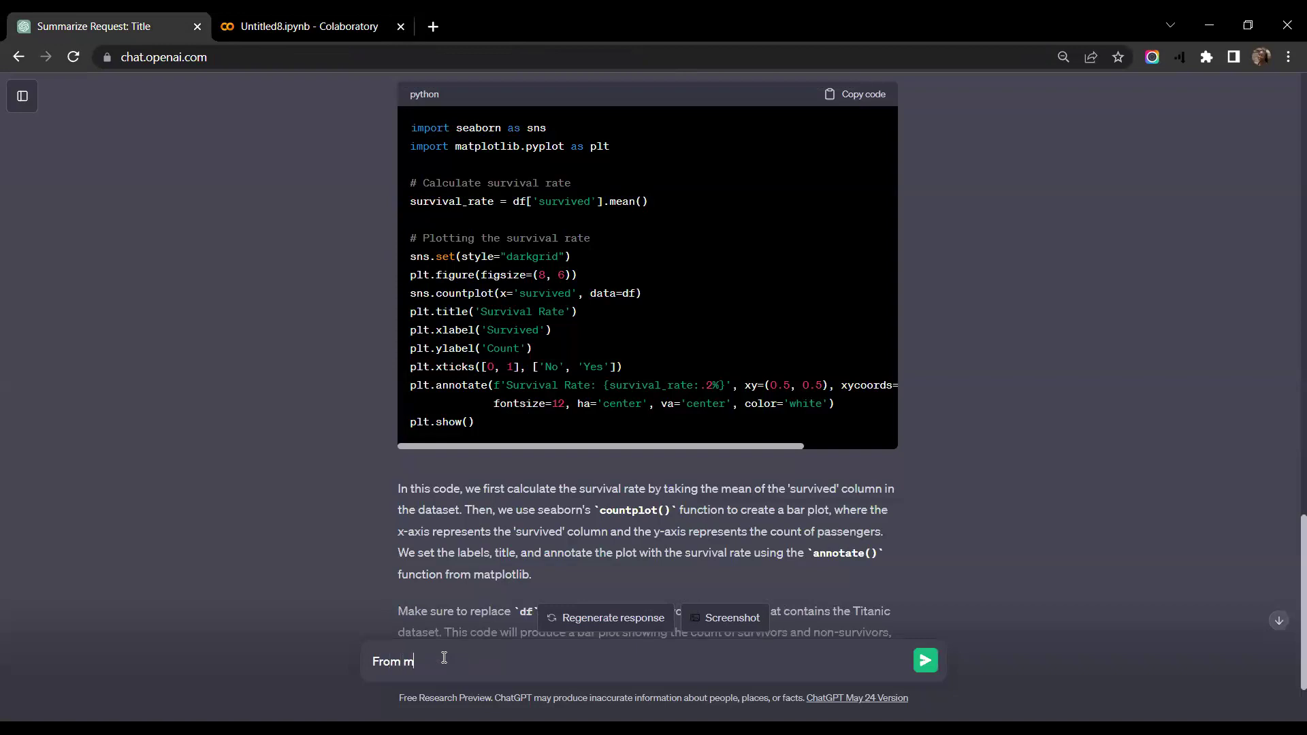
text(y chat I can see that the survival rate )
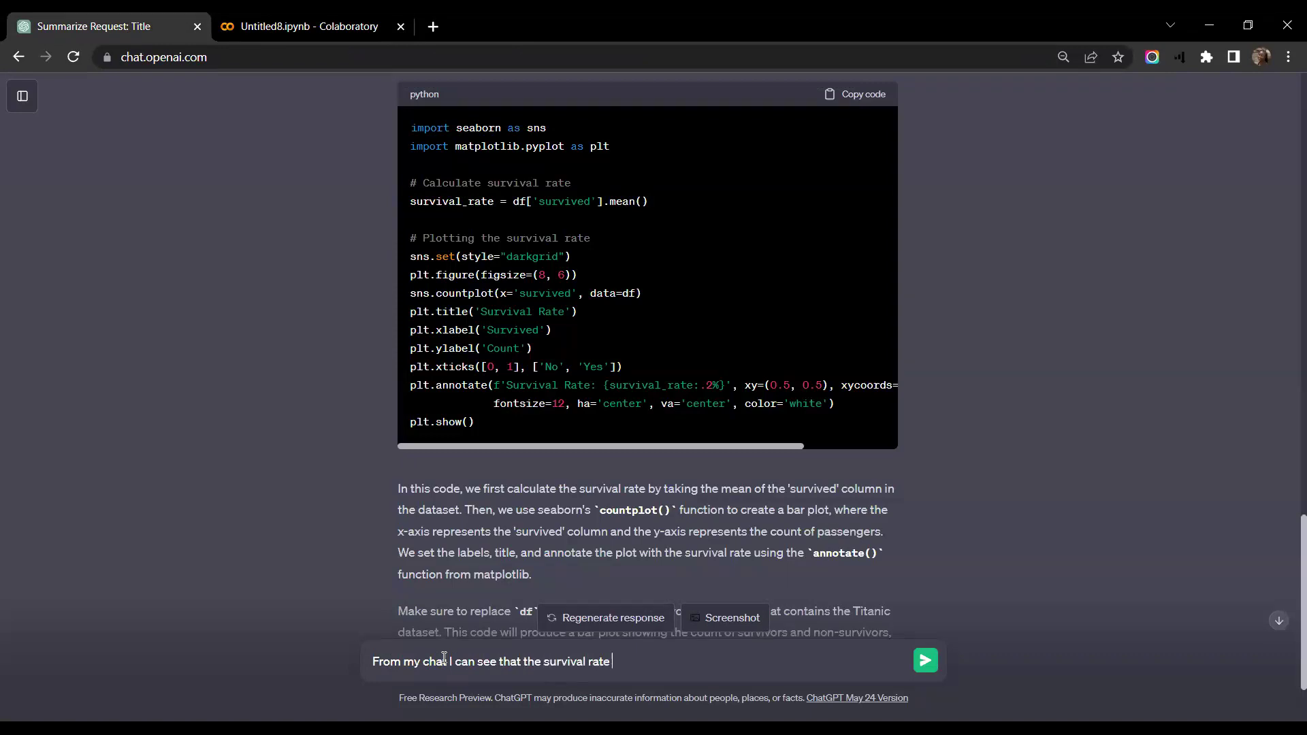
text(is 38)
text(%,)
text( Can yo)
text(u explain )
text(wha)
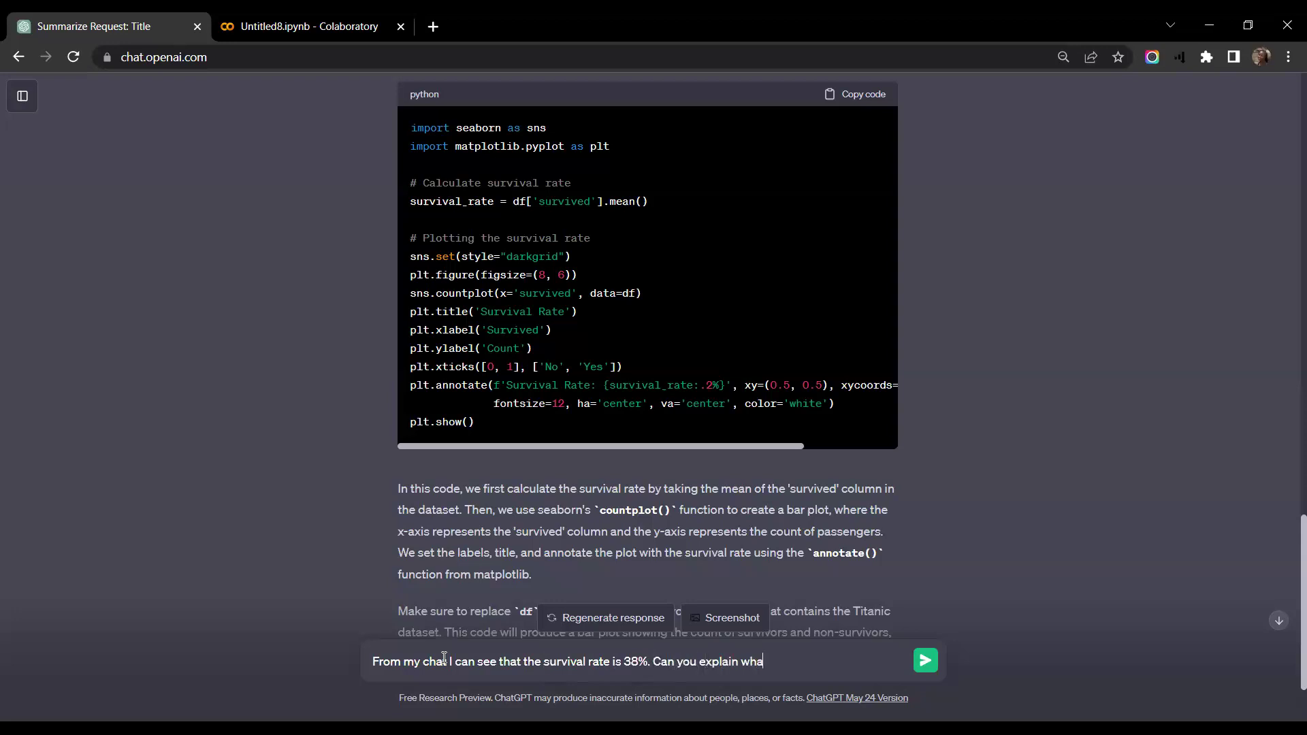
text(t this means)
key(Return)
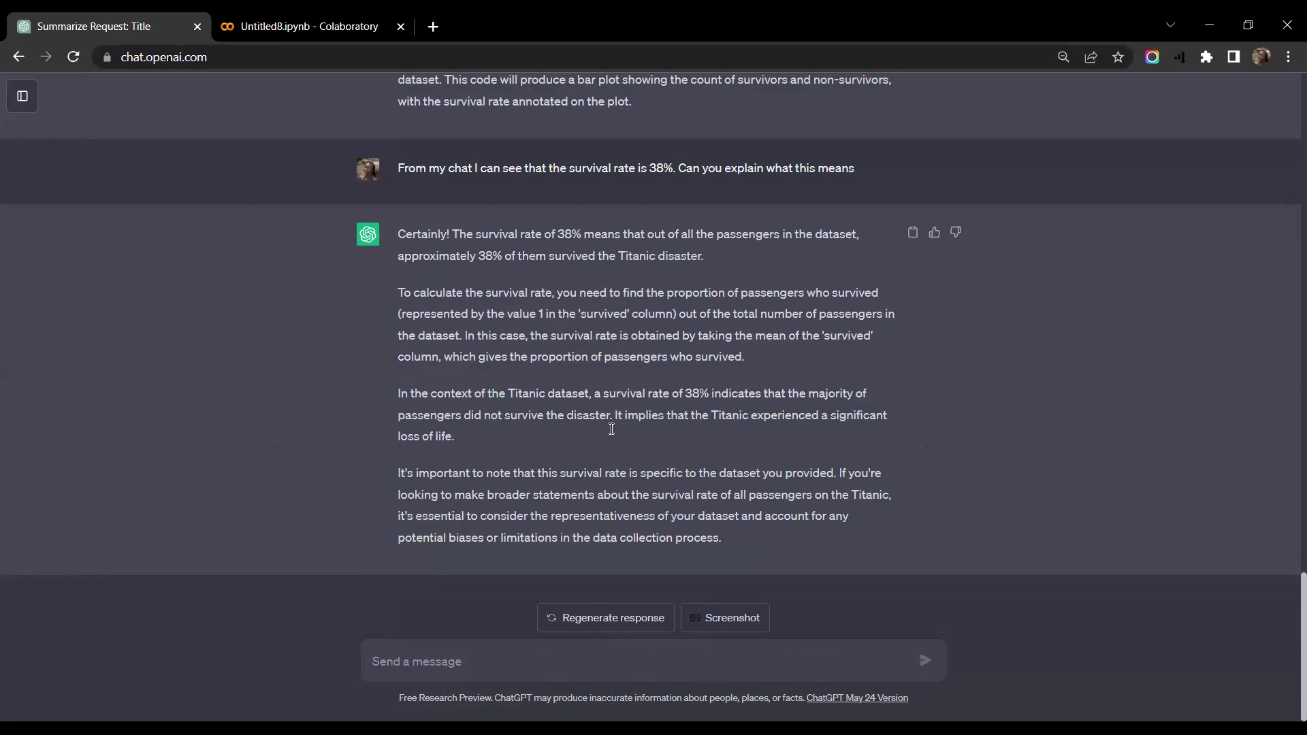
Return to the Colab notebook and activate the empty code cell below the Survival Rate chart
key(ctrl+Tab)
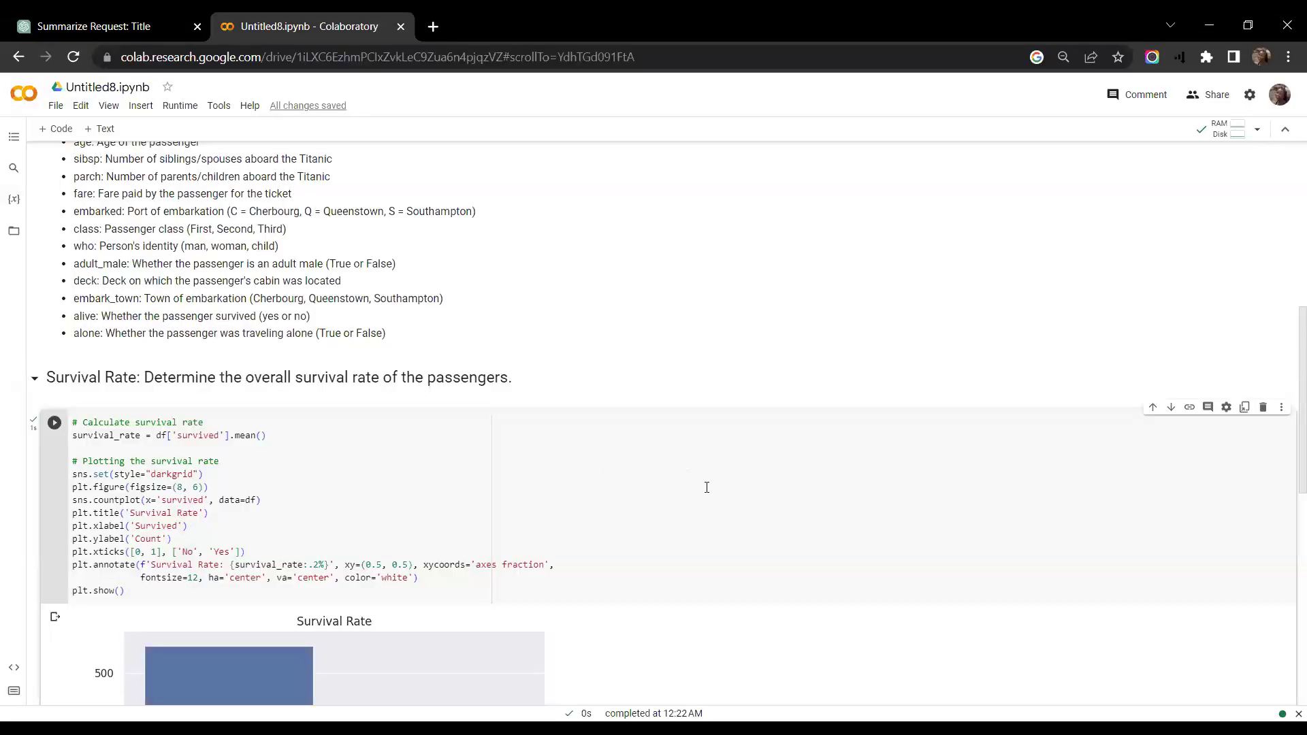
scroll(706, 488, down, 5)
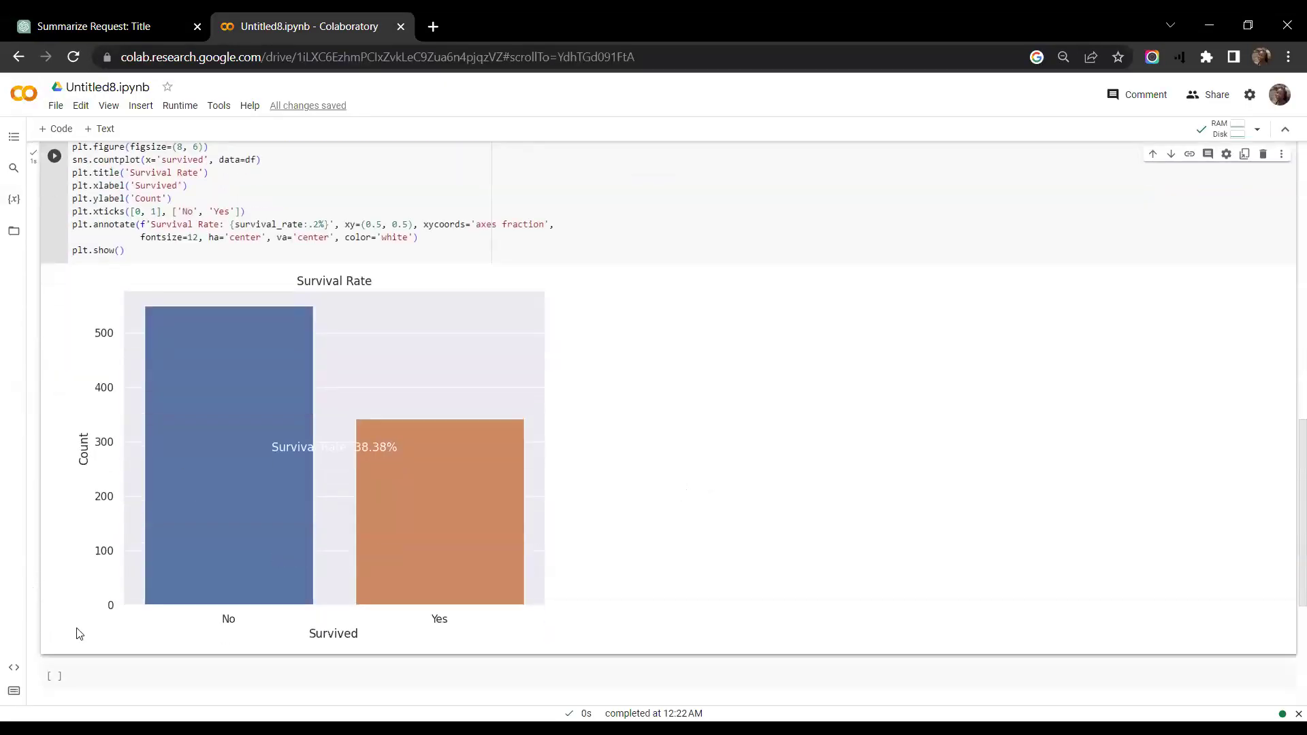
scroll(77, 633, down, 2)
click(89, 564)
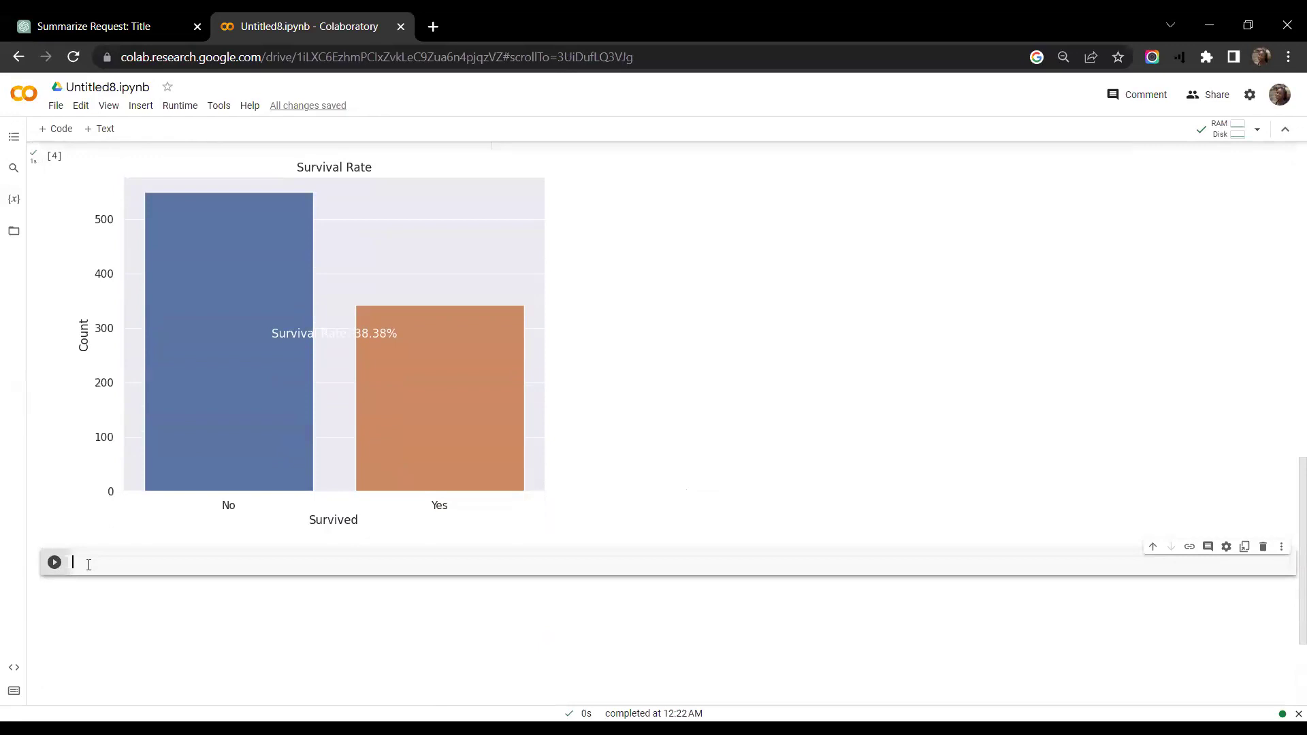
Review the list of suggested Titanic dataset insights in the earlier ChatGPT response
click(90, 24)
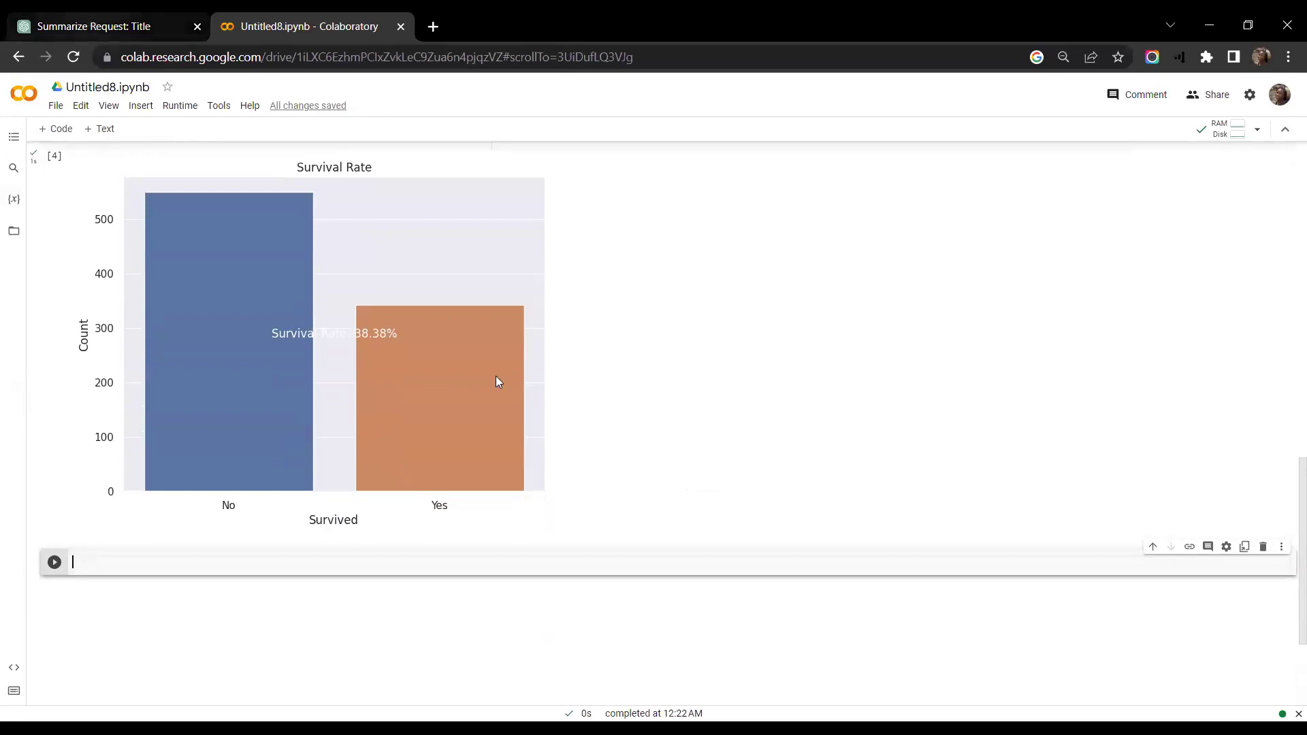
scroll(621, 441, up, 10)
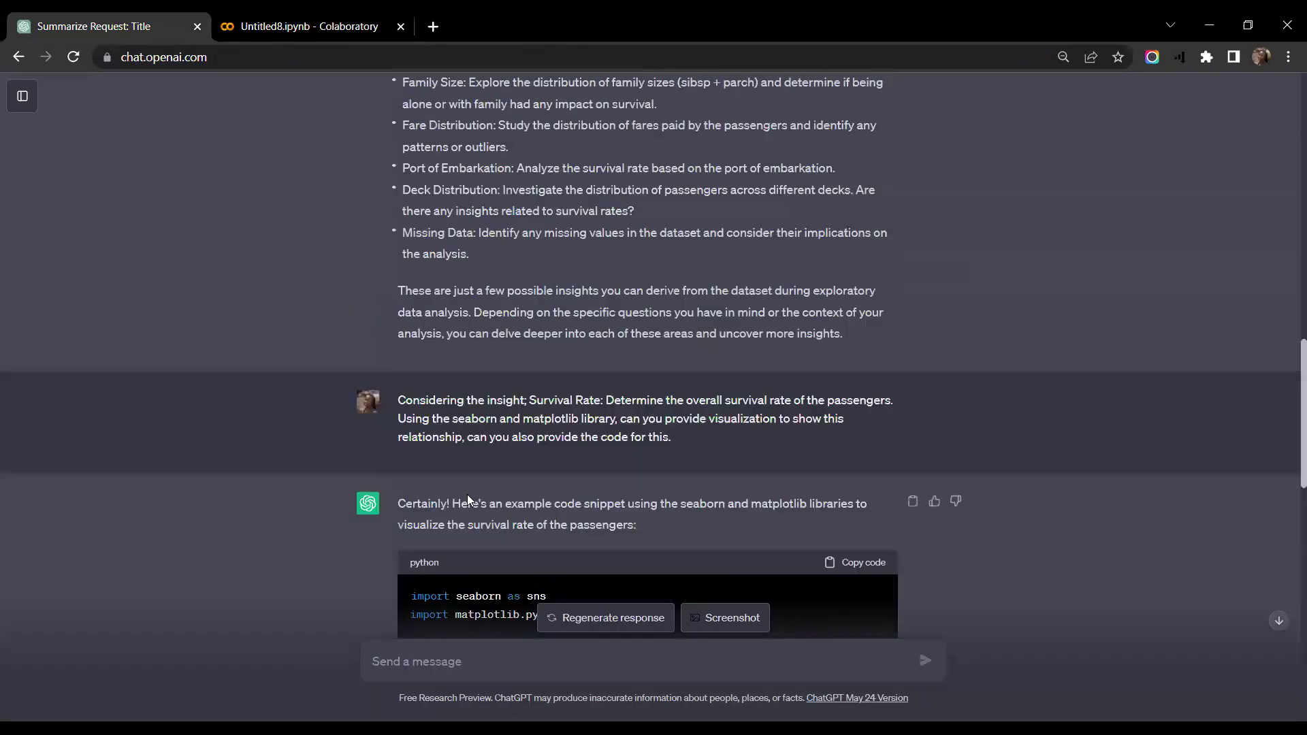
scroll(620, 441, up, 5)
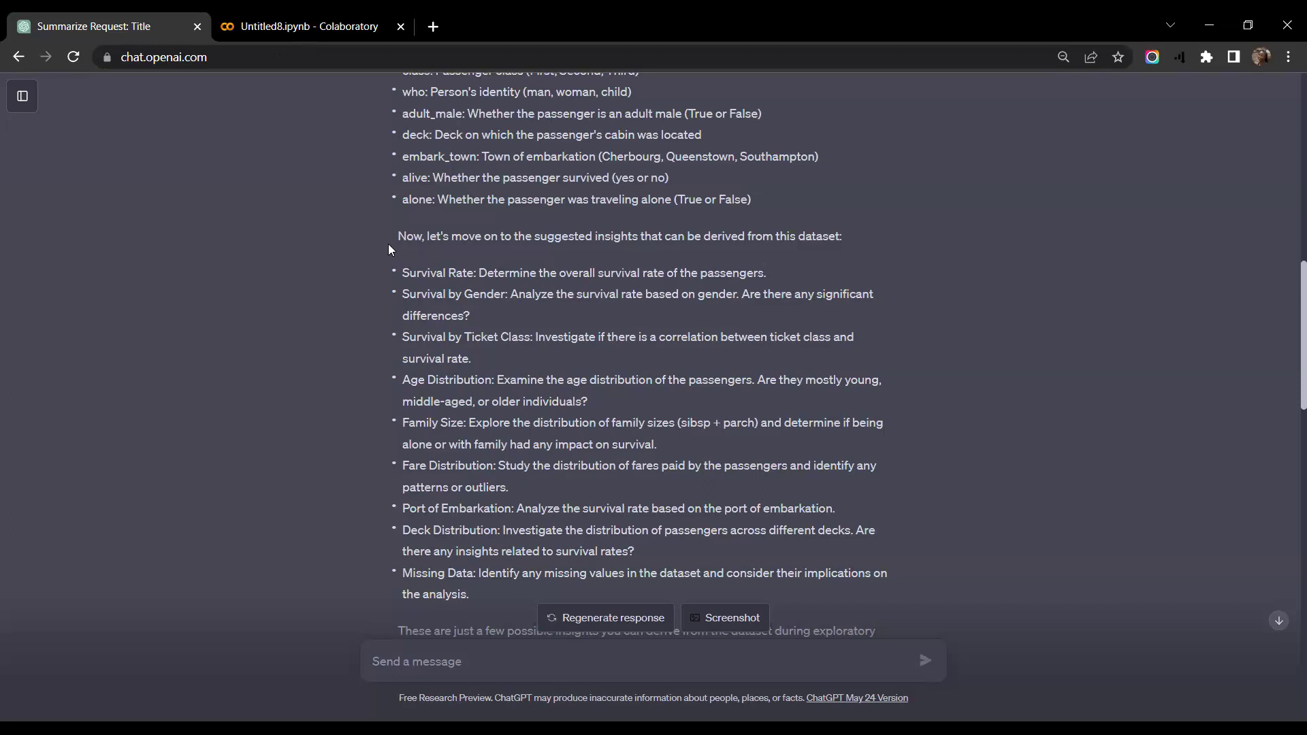
Switch back to the Colab notebook and review the Survival Rate chart together with its plotting code
click(270, 21)
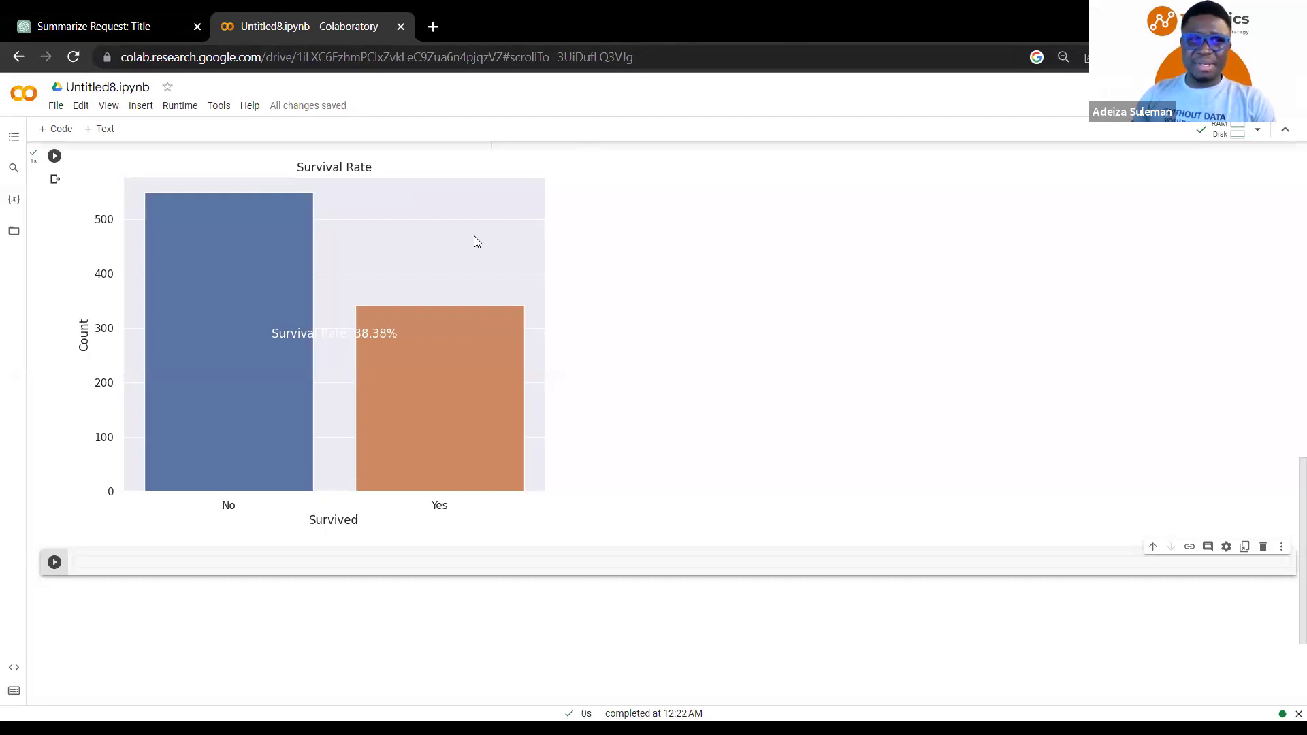
scroll(630, 399, up, 2)
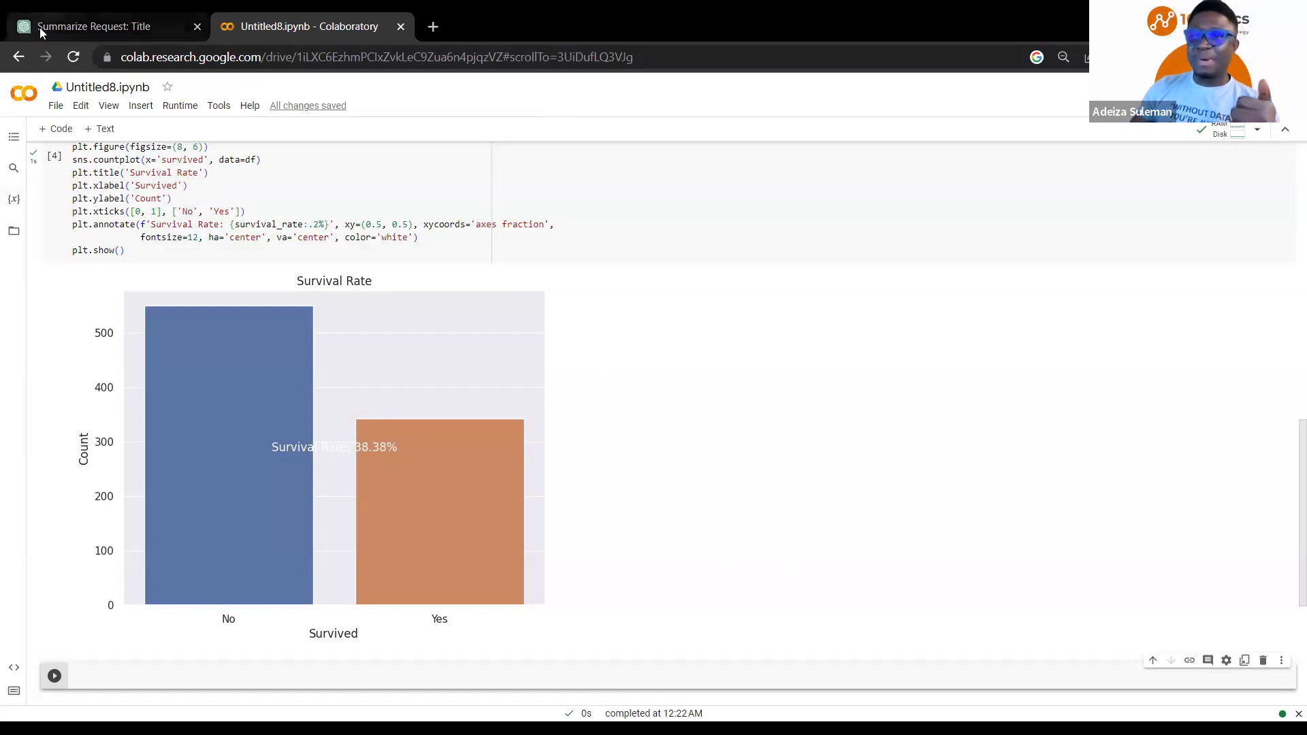
mouse_move(39, 27)
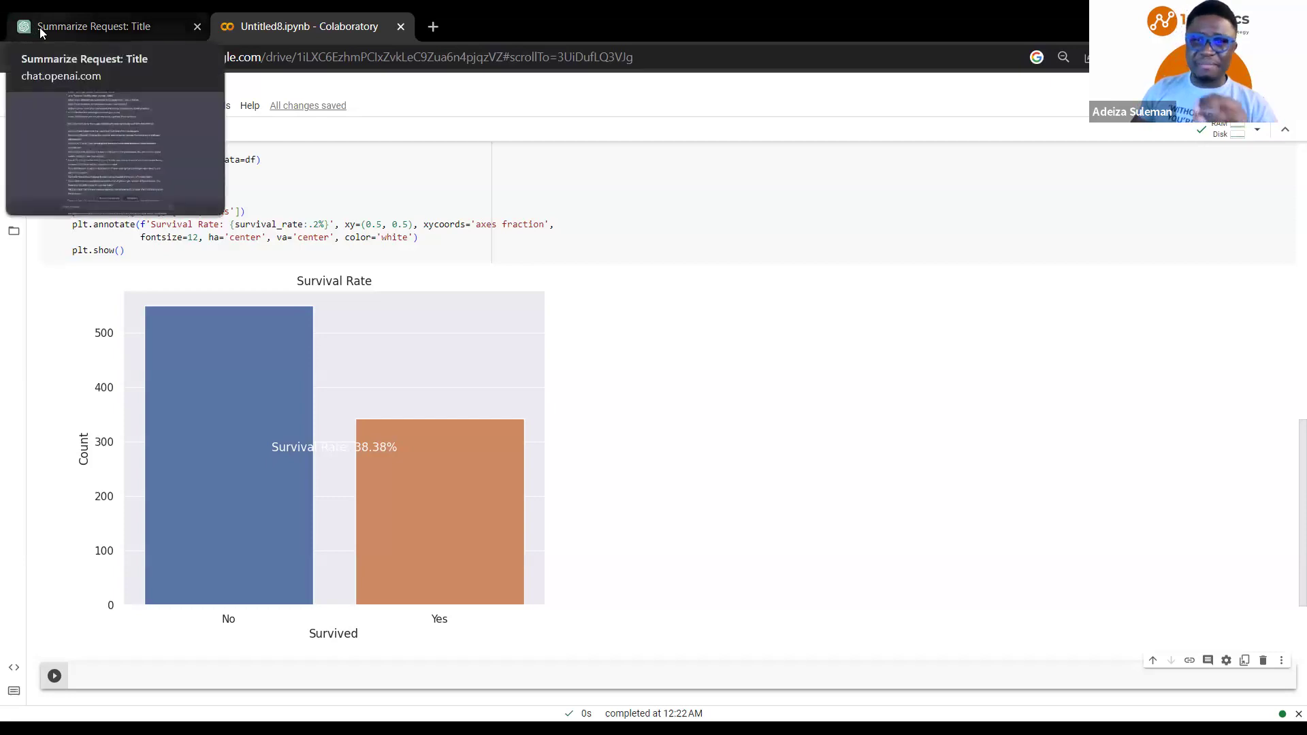